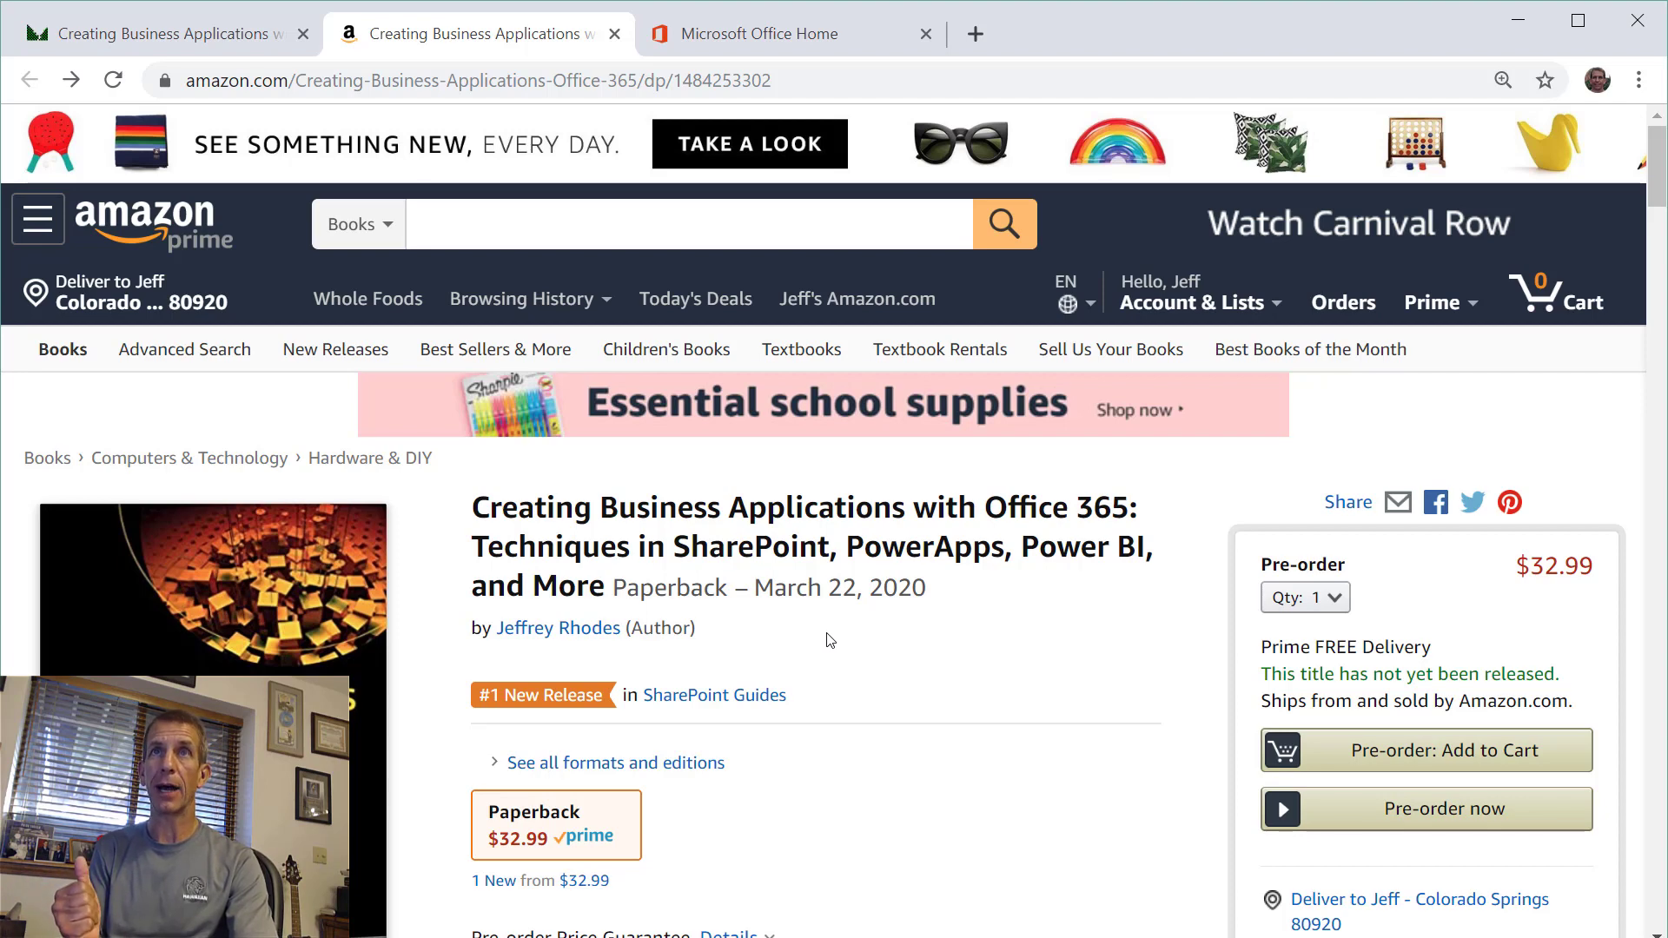
- Switch to the Office 365 apps page and open Microsoft Forms
left_click(789, 45)
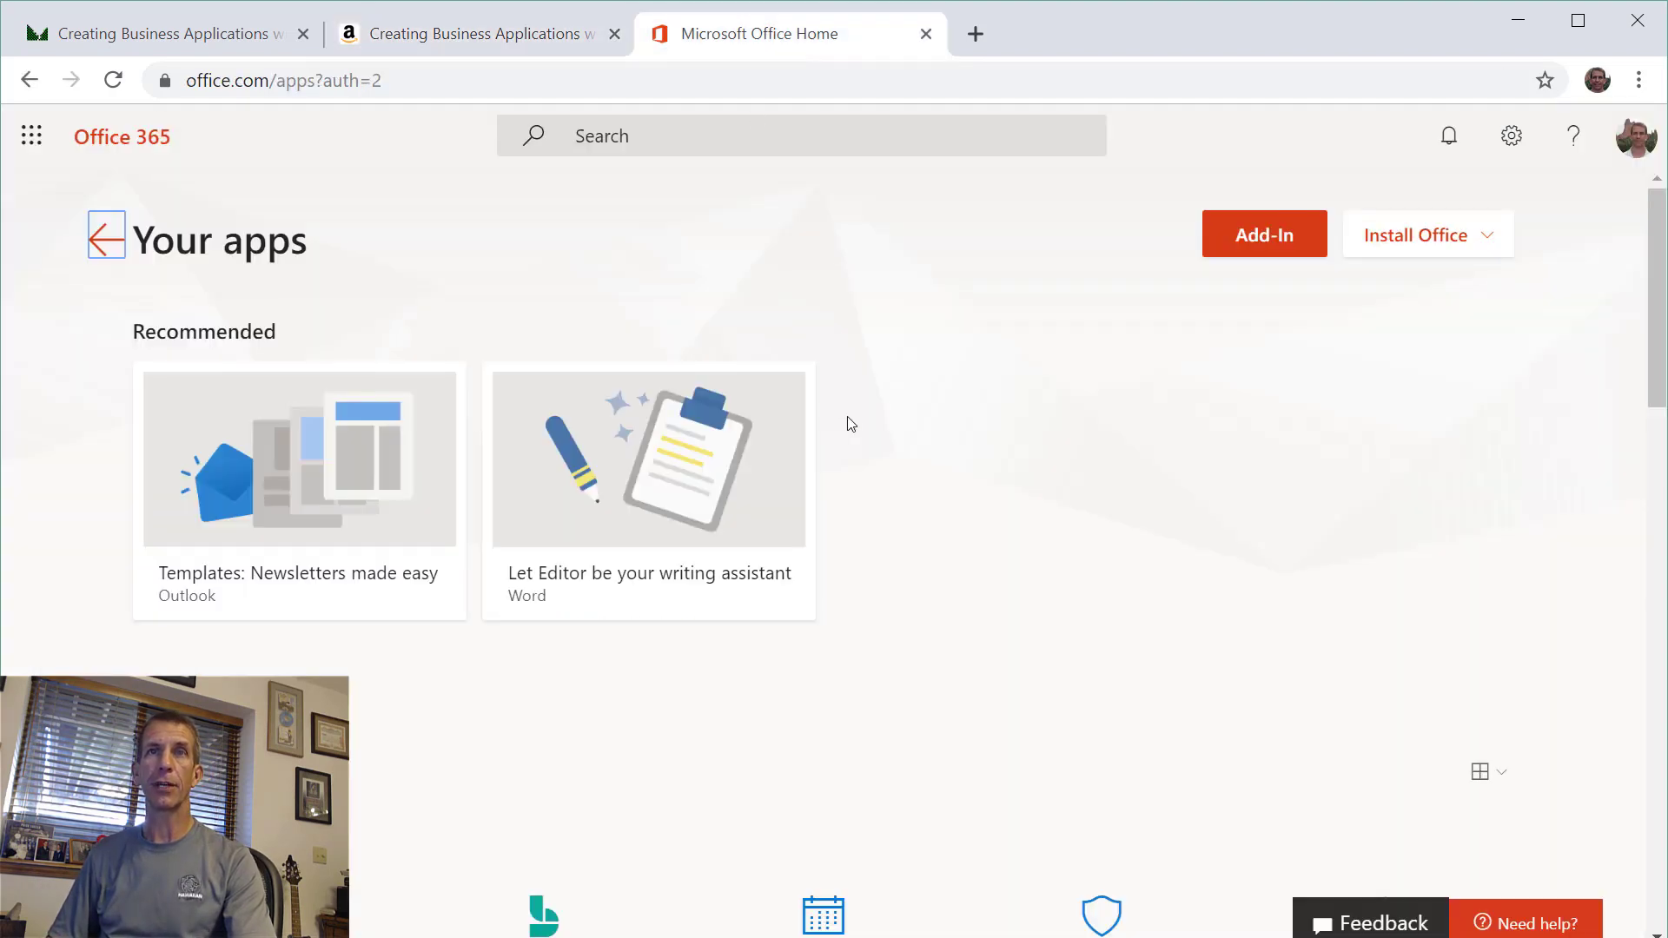
scroll(820, 340, "down", 5)
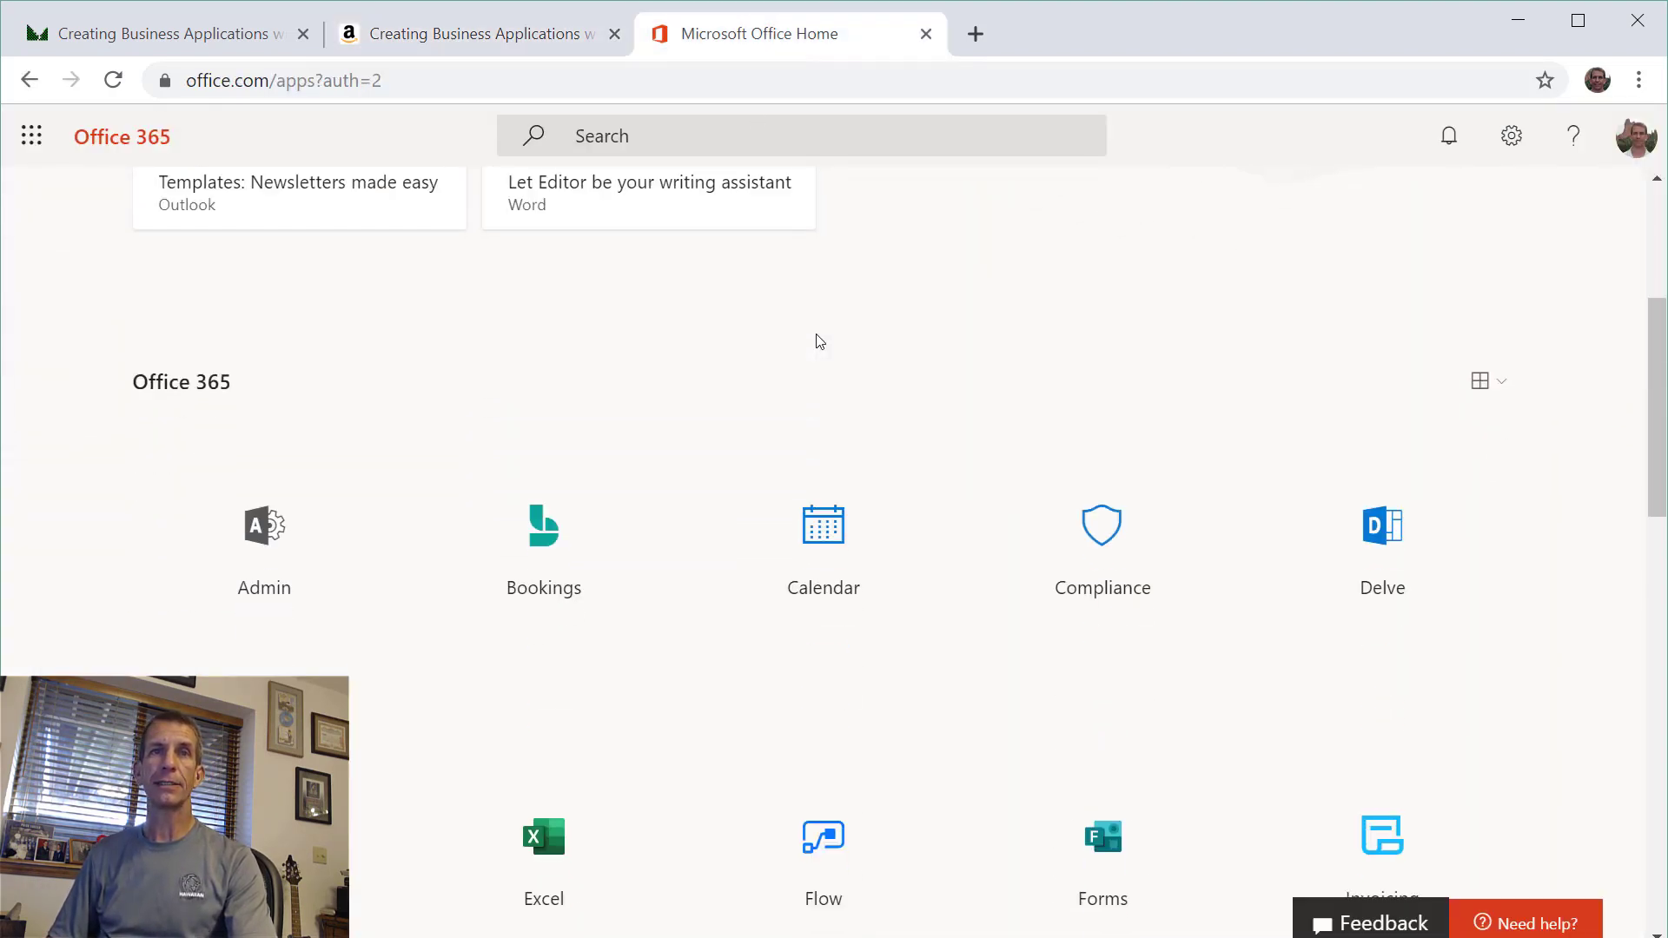
scroll(820, 340, "down", 2)
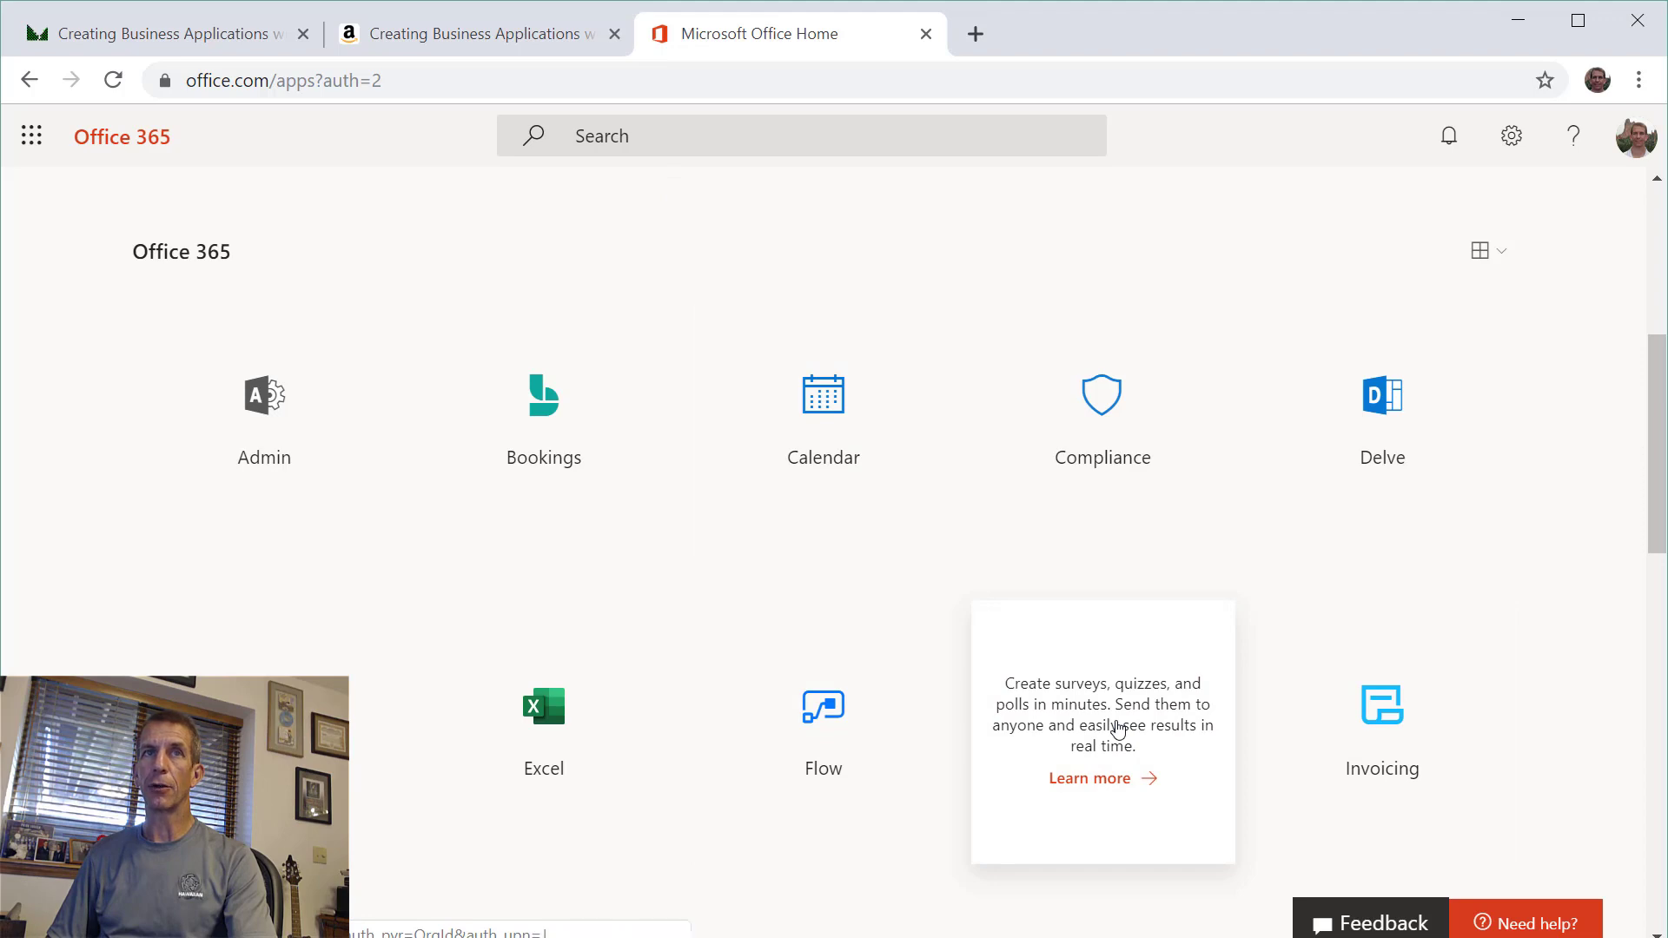
left_click(1118, 729)
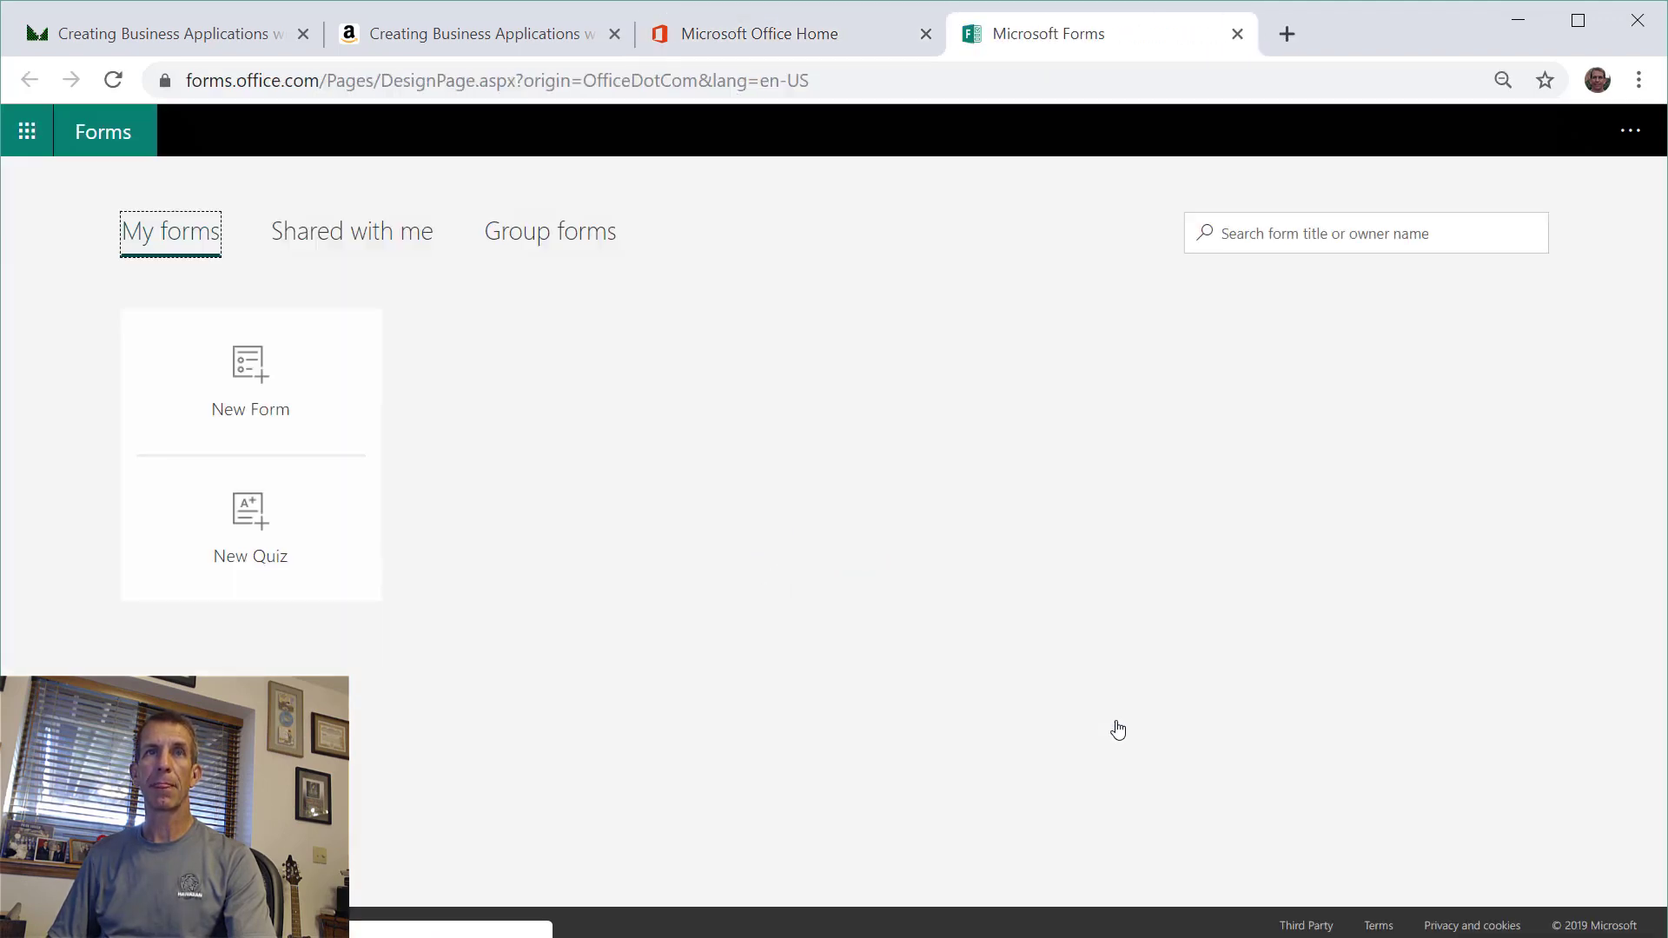
- Create a new form and title it "Help Desk Survey"
left_click(260, 390)
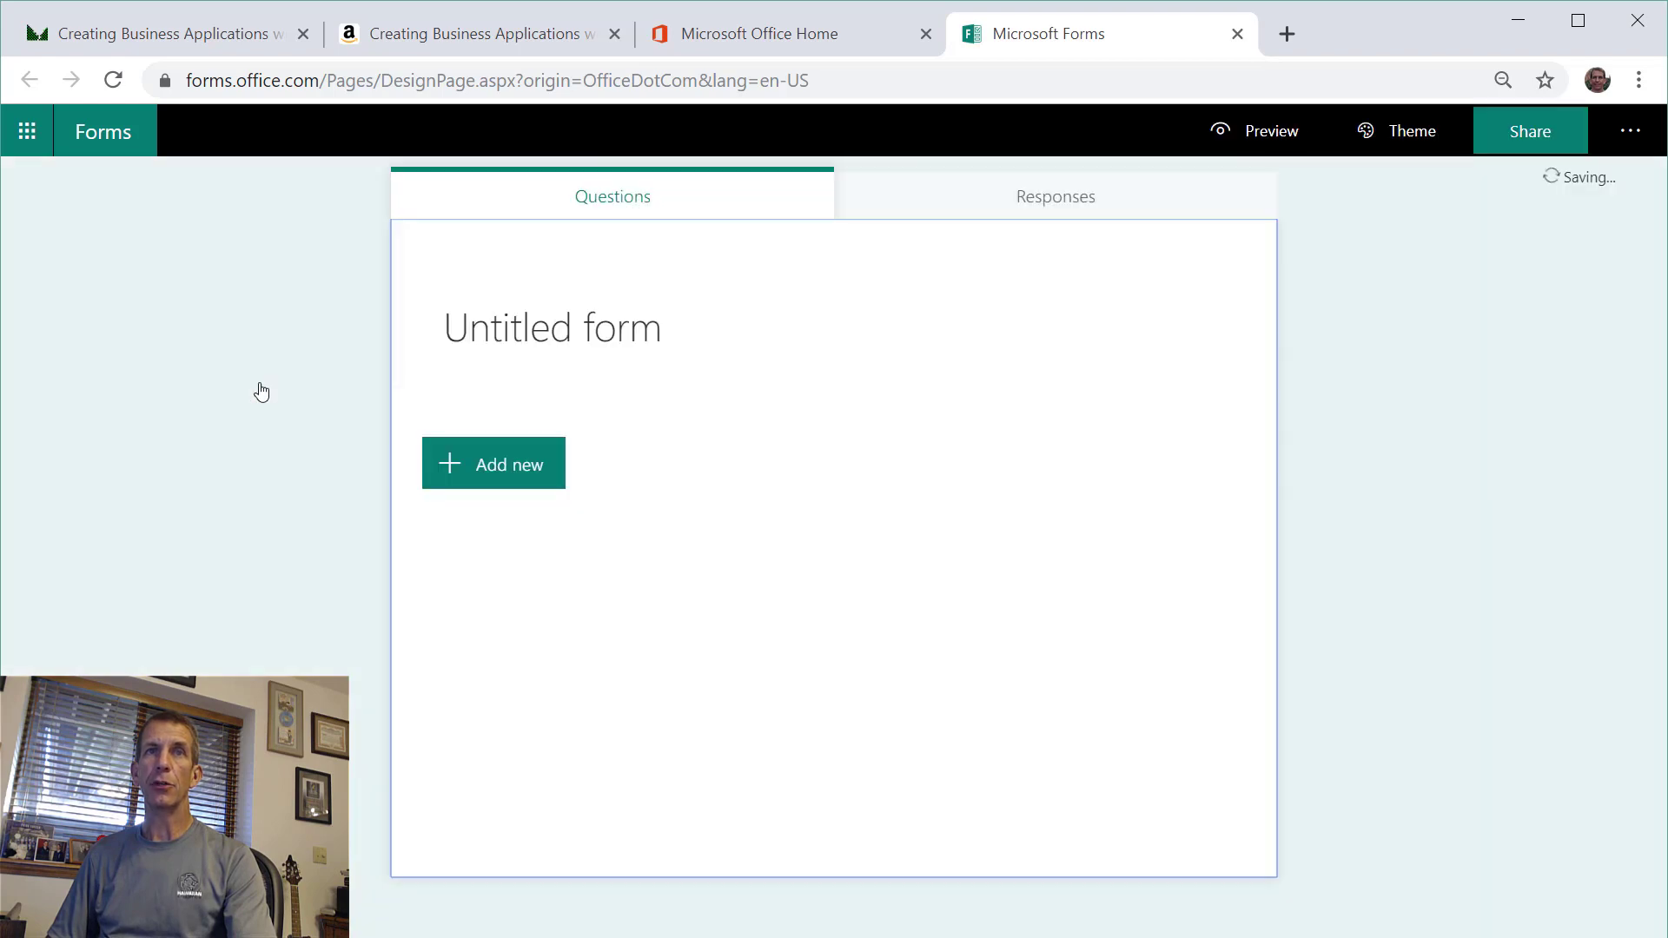
left_click(752, 323)
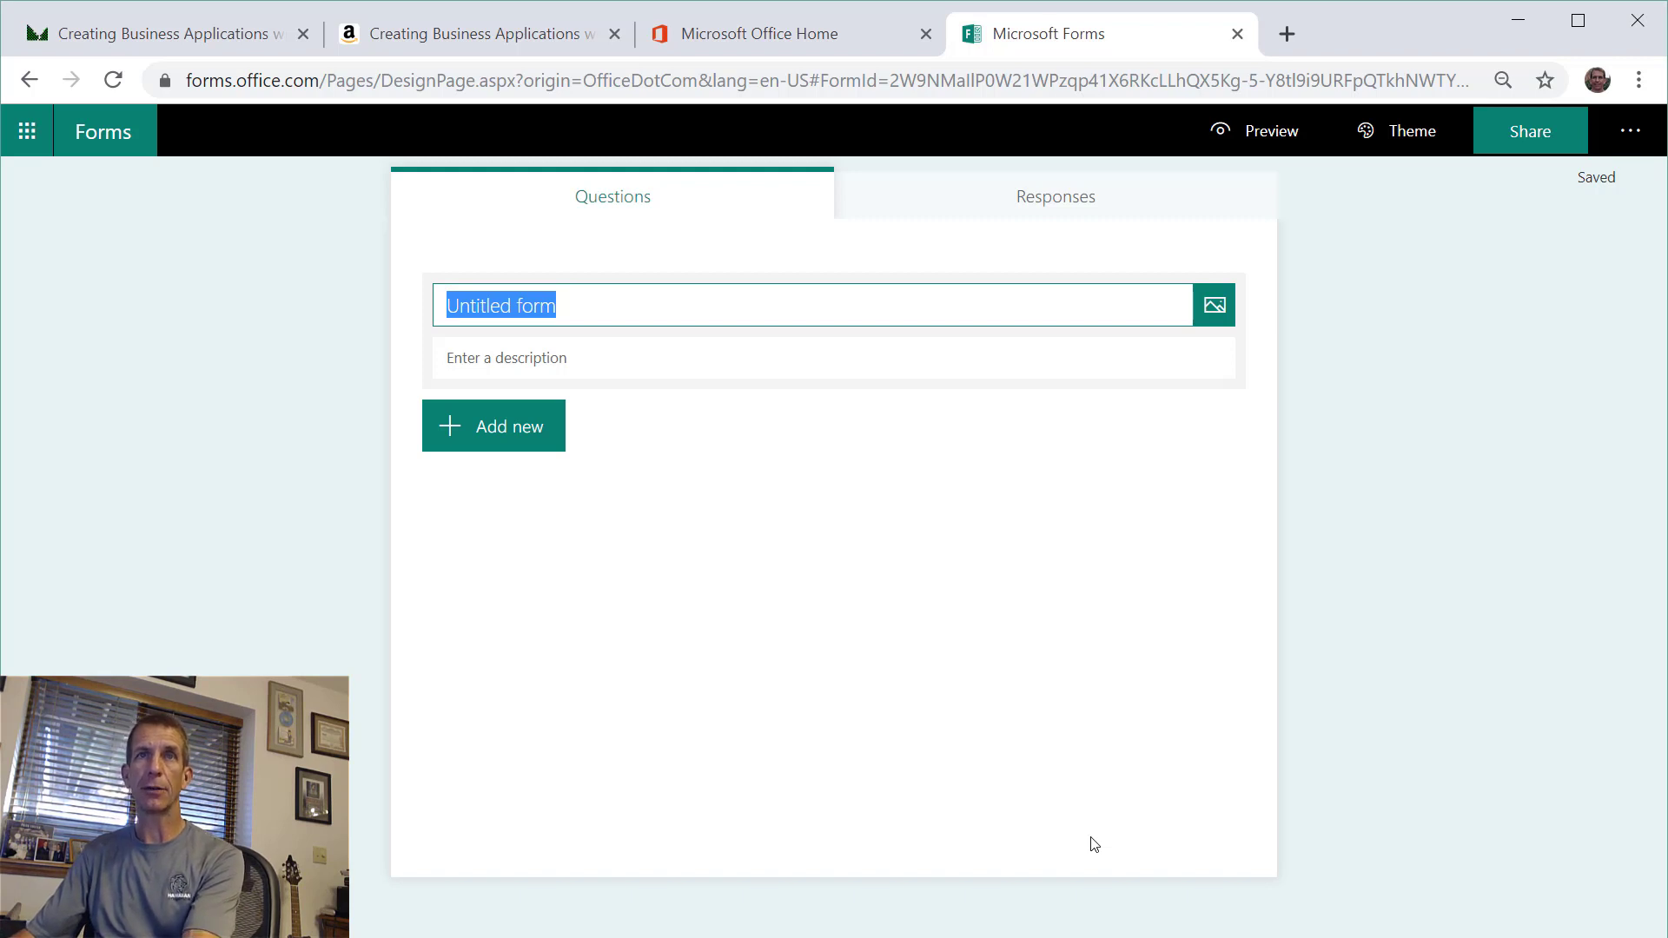
type("Help Desk Survey")
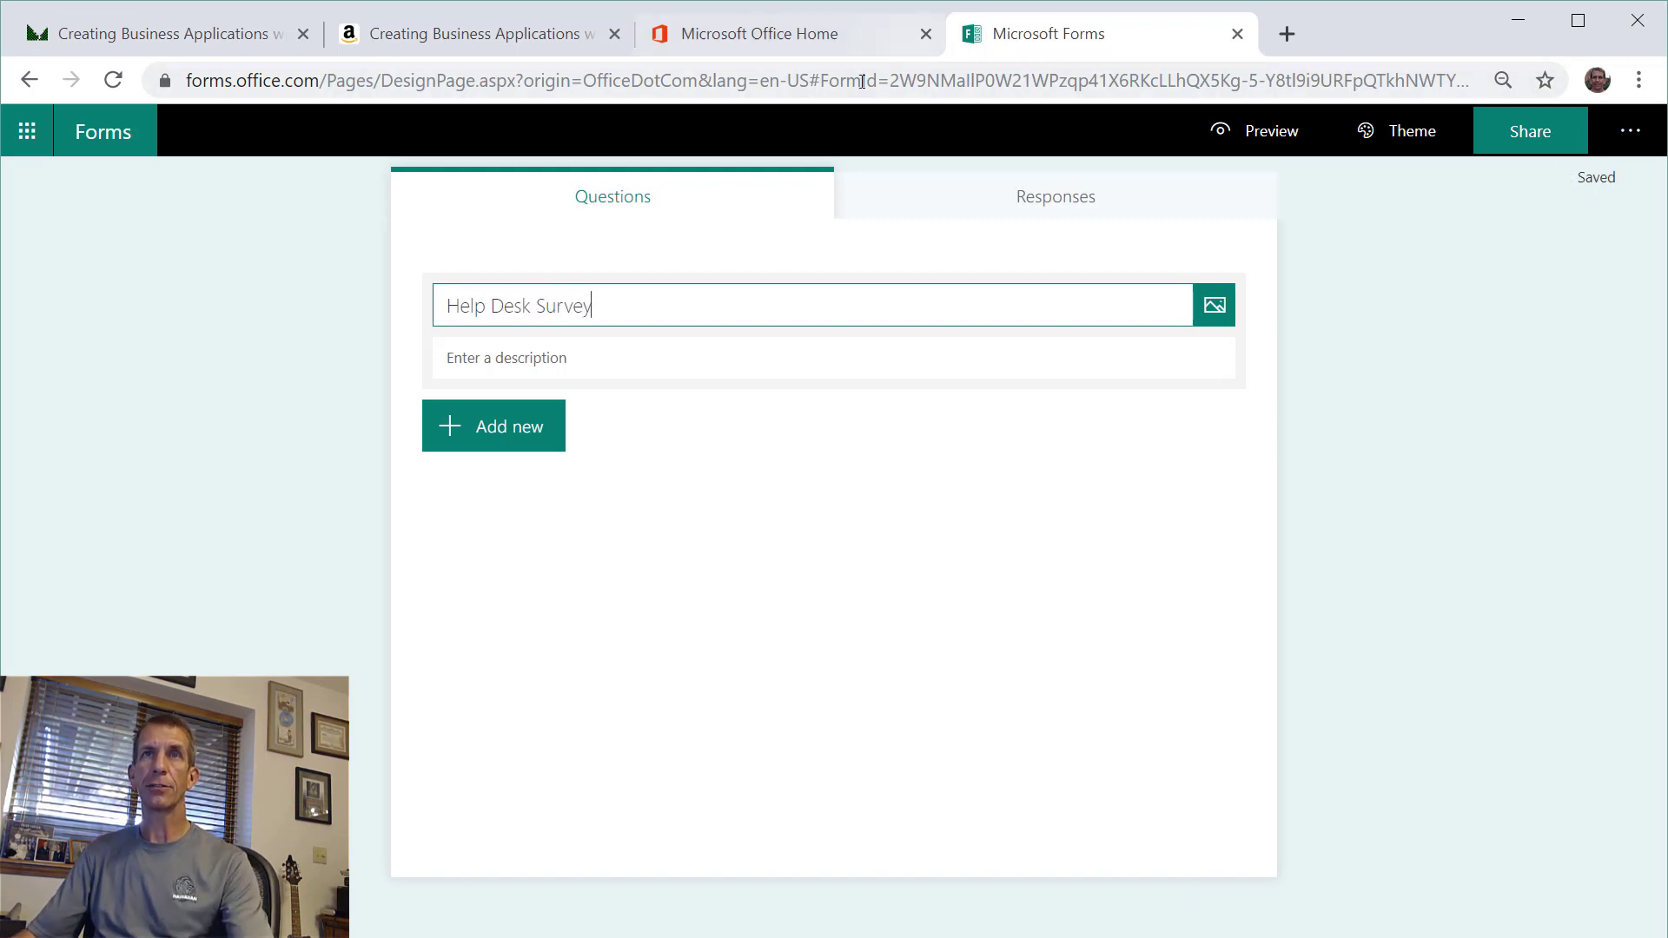
- Open SharePoint from the Office 365 apps page and go to the Samples site
left_click(782, 33)
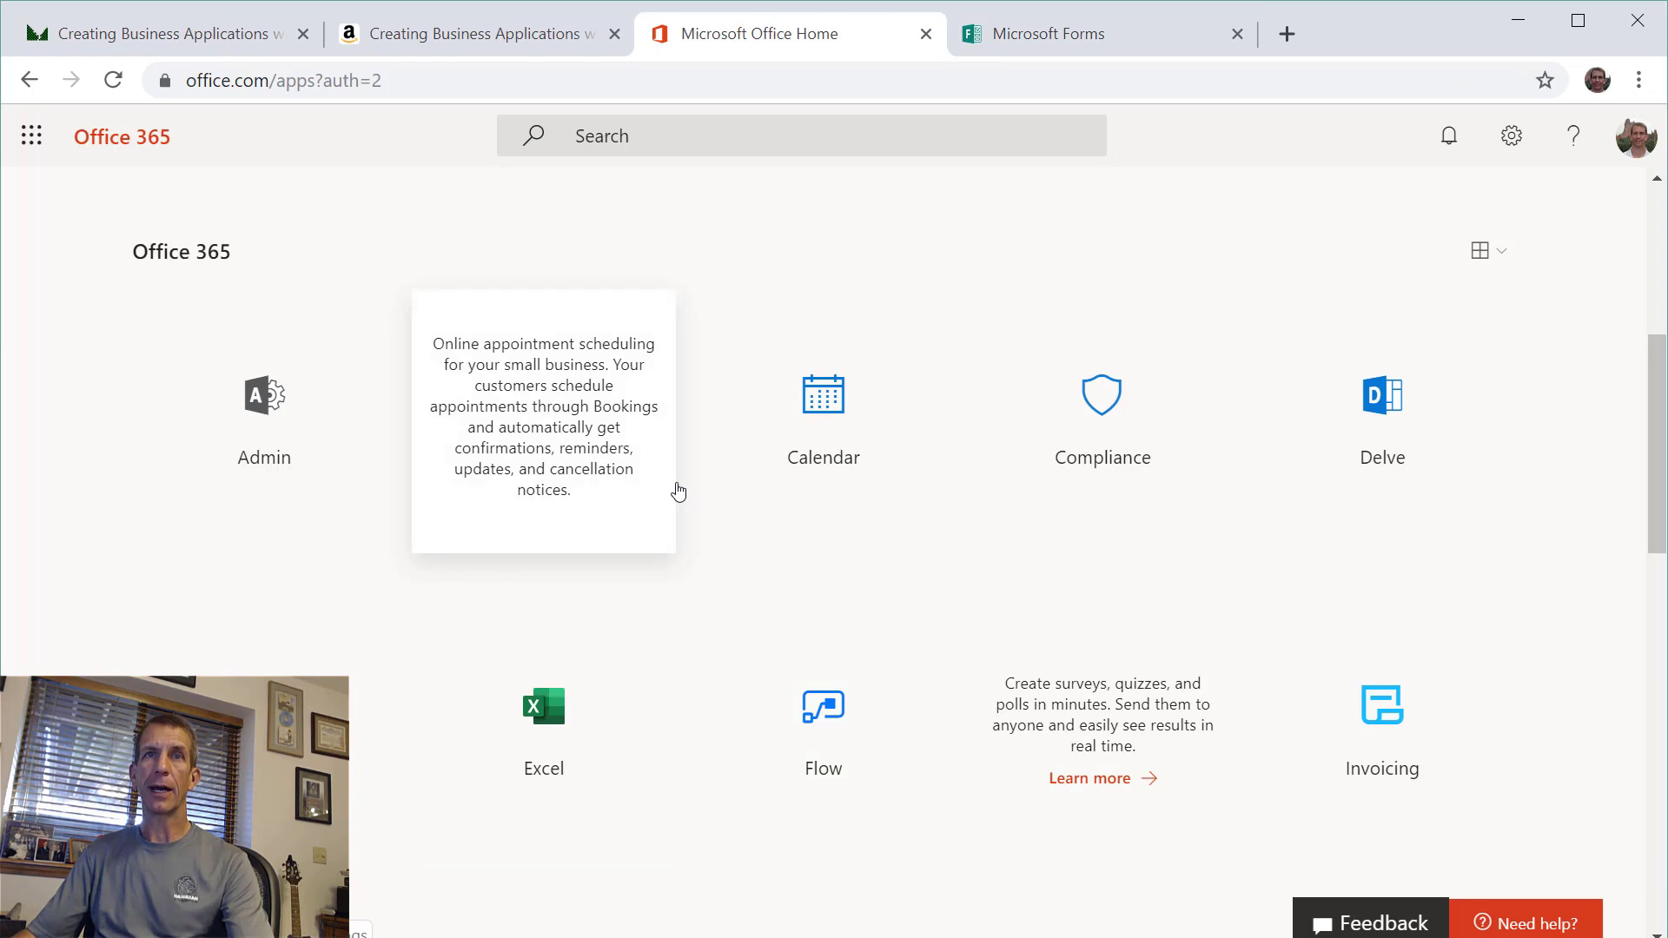
scroll(679, 490, "up", 3)
scroll(678, 488, "down", 12)
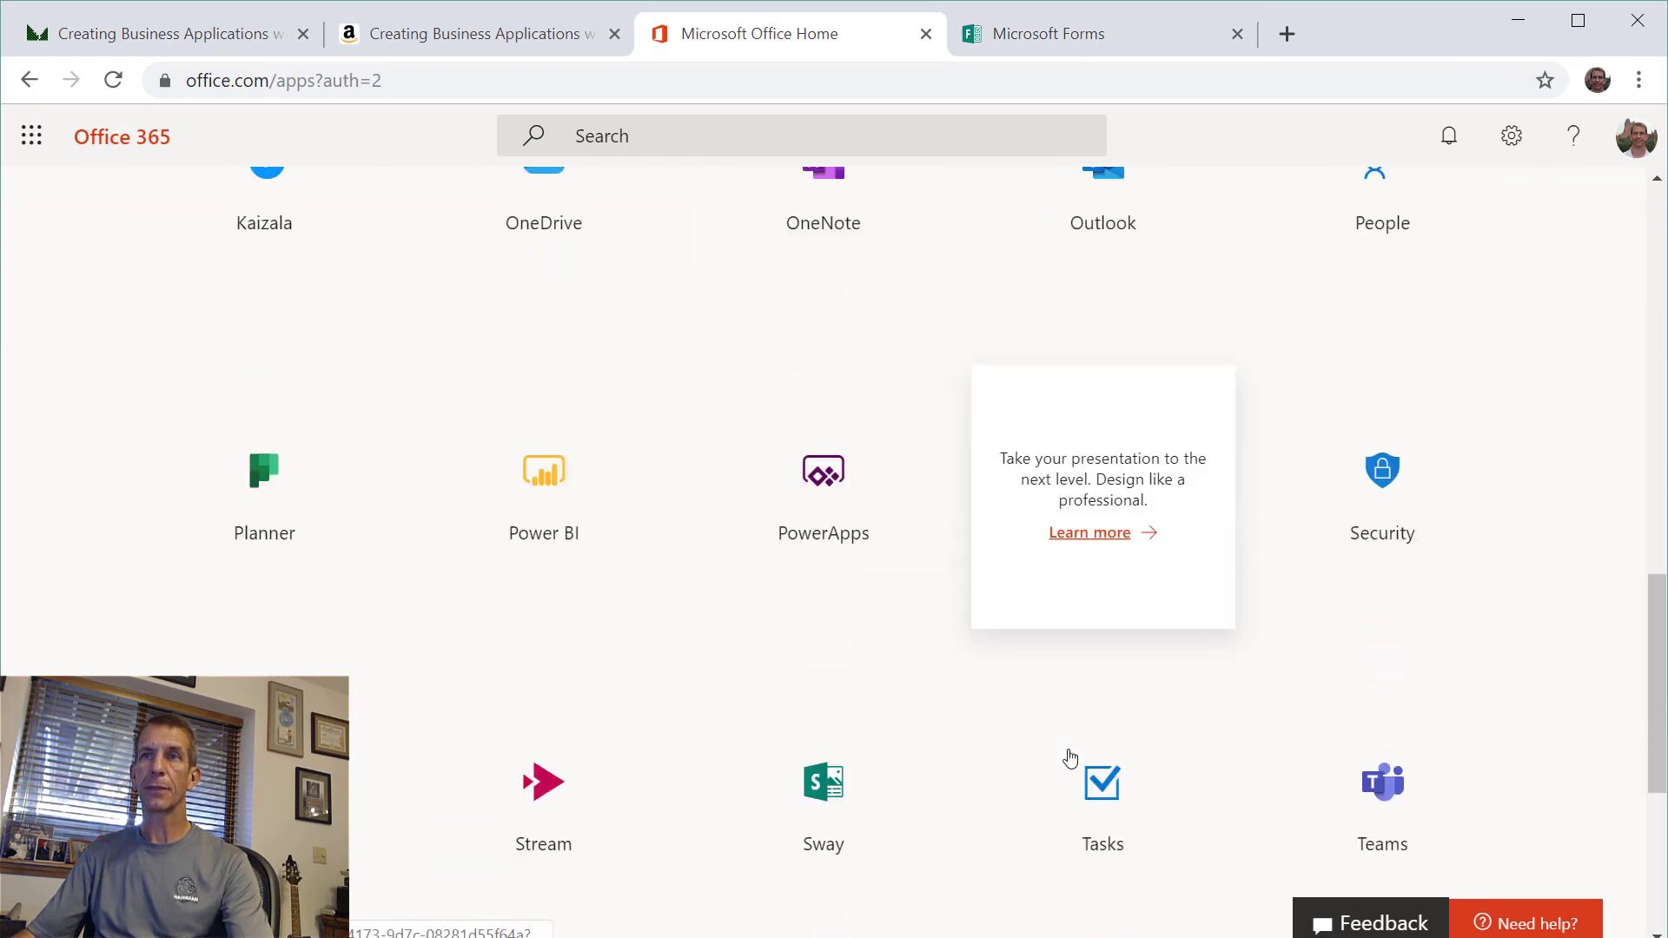
scroll(1070, 758, "down", 2)
left_click(277, 622)
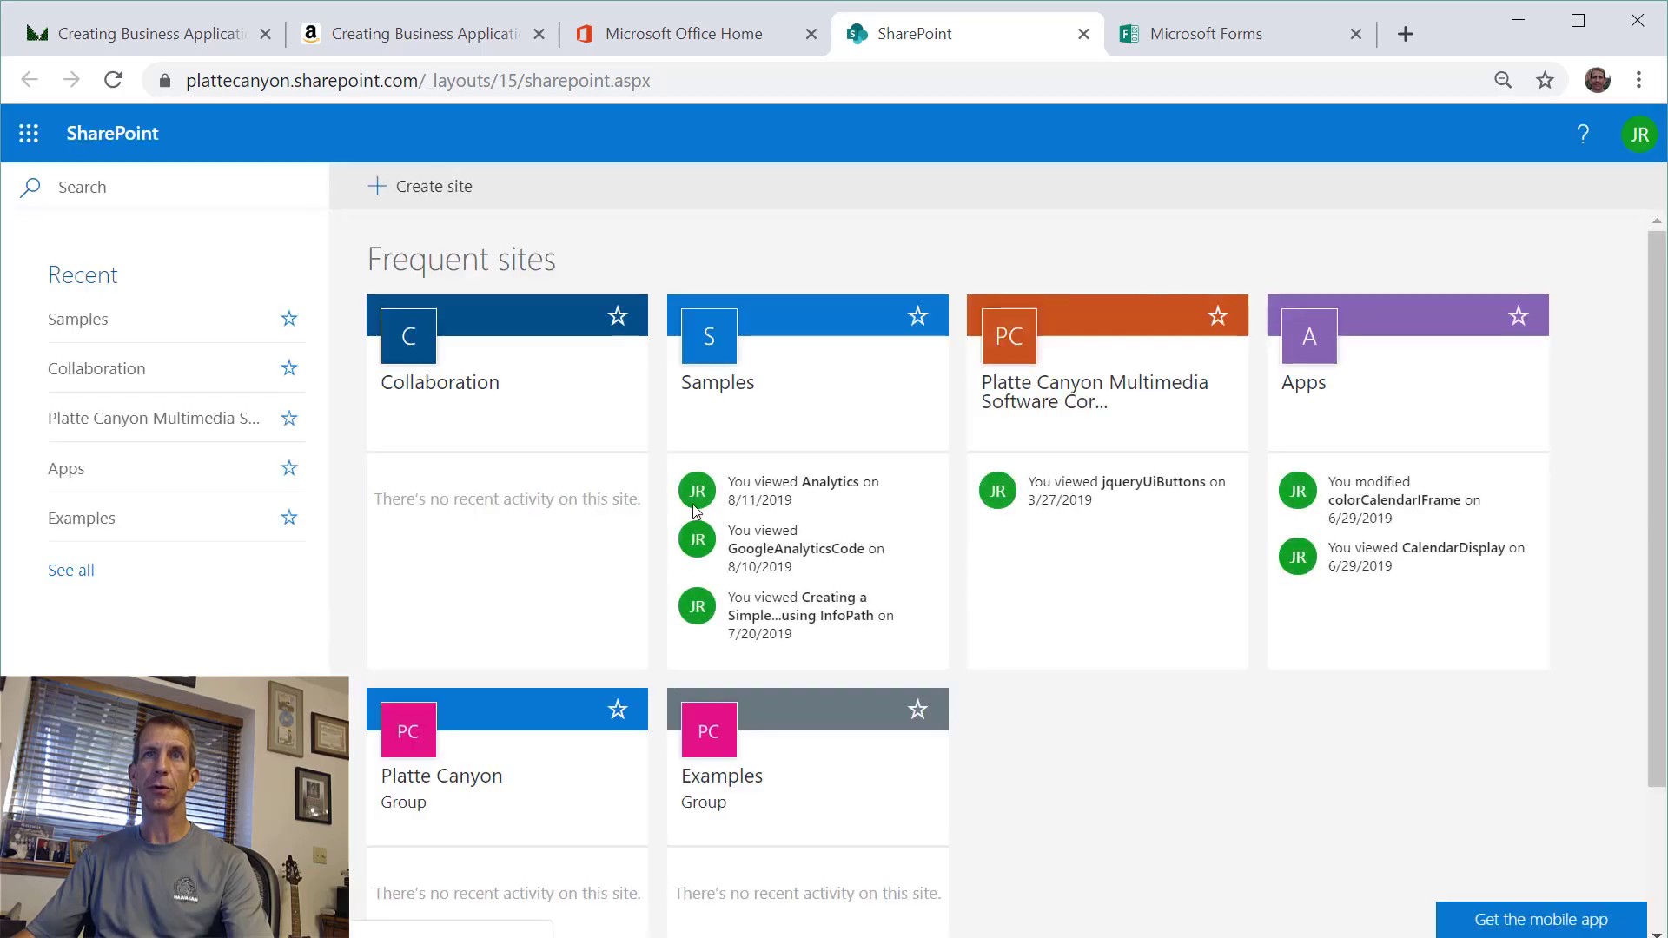
left_click(747, 382)
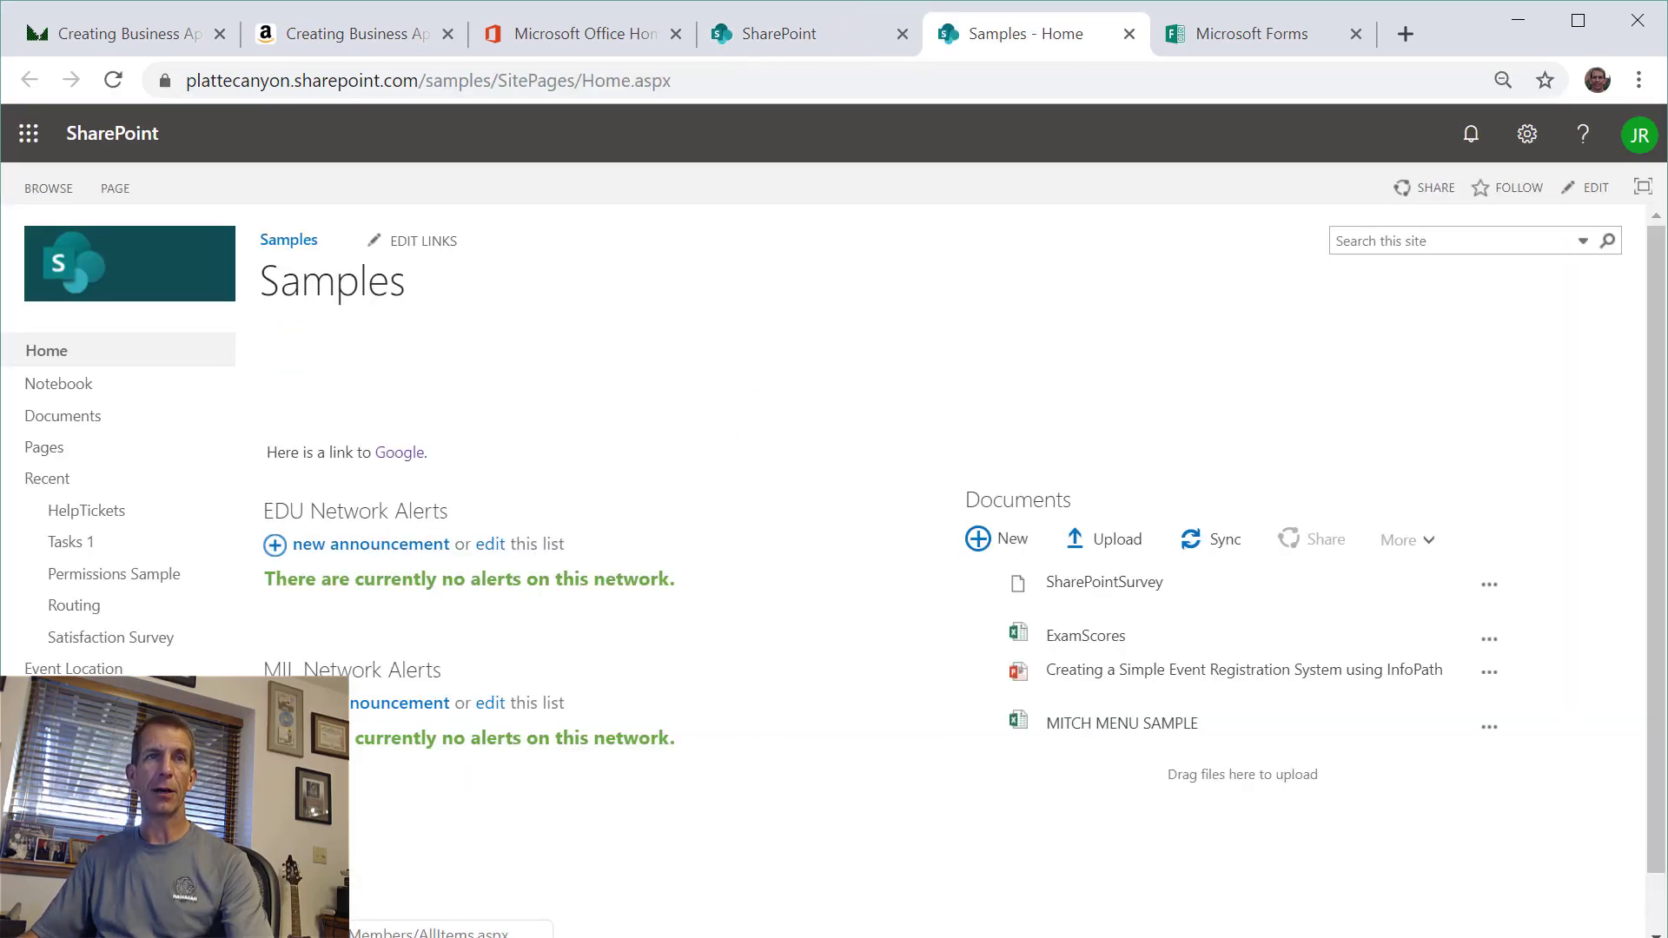
- Open the Satisfaction Survey on the Samples site and bring up its survey settings with the question list
left_click(135, 647)
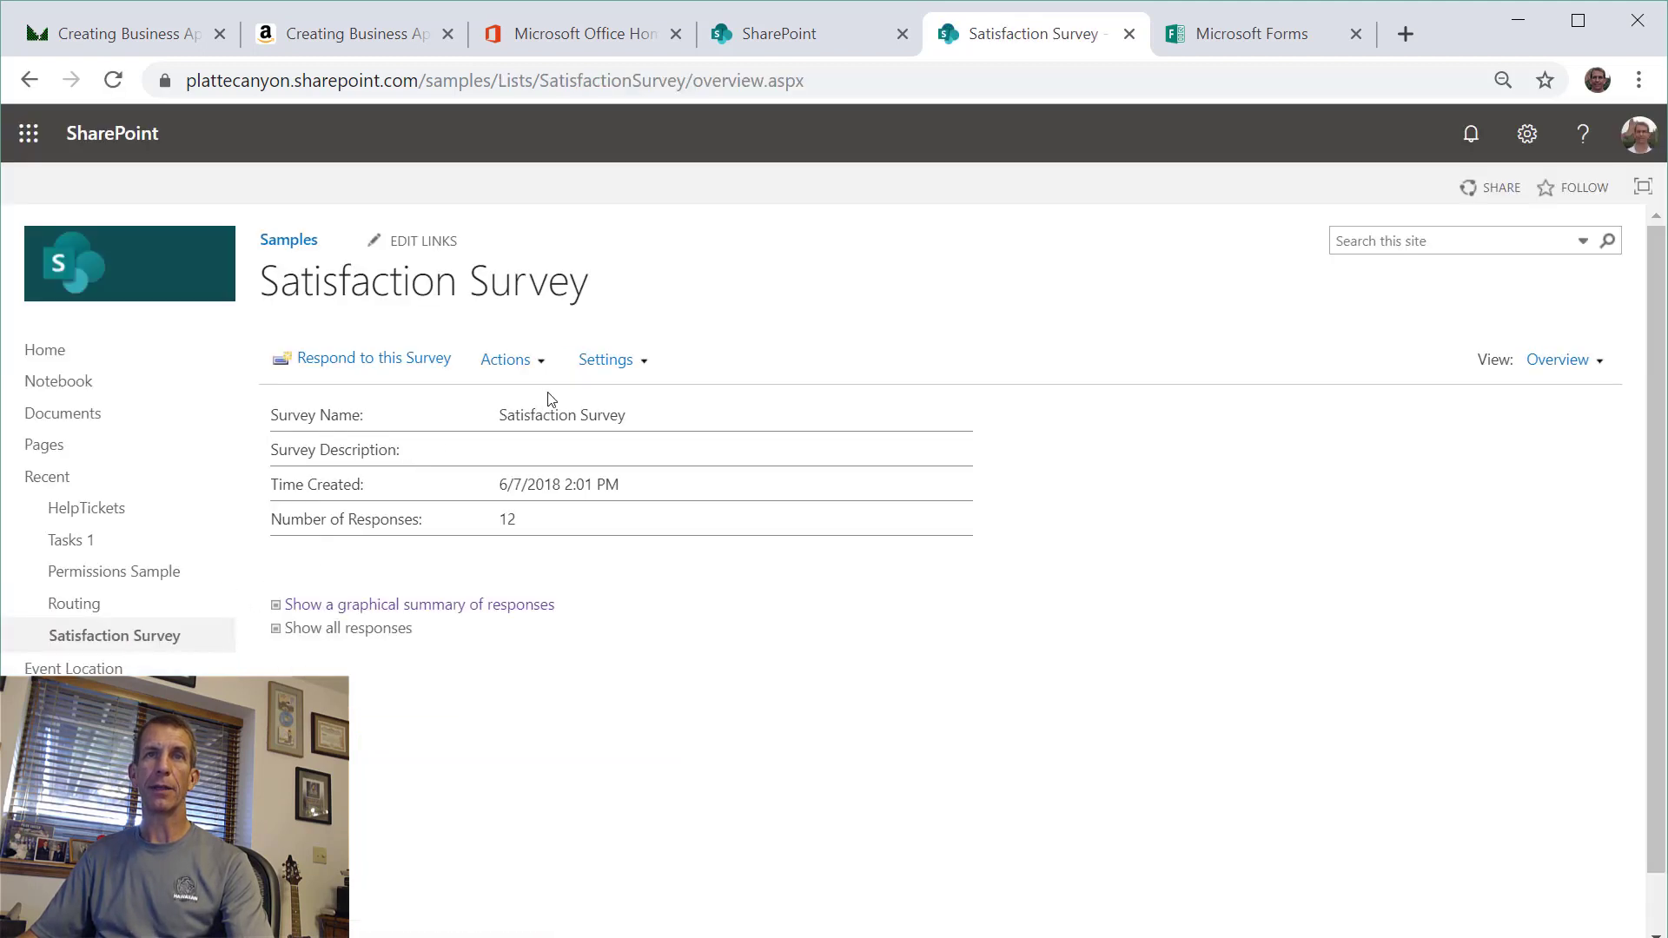
left_click(527, 375)
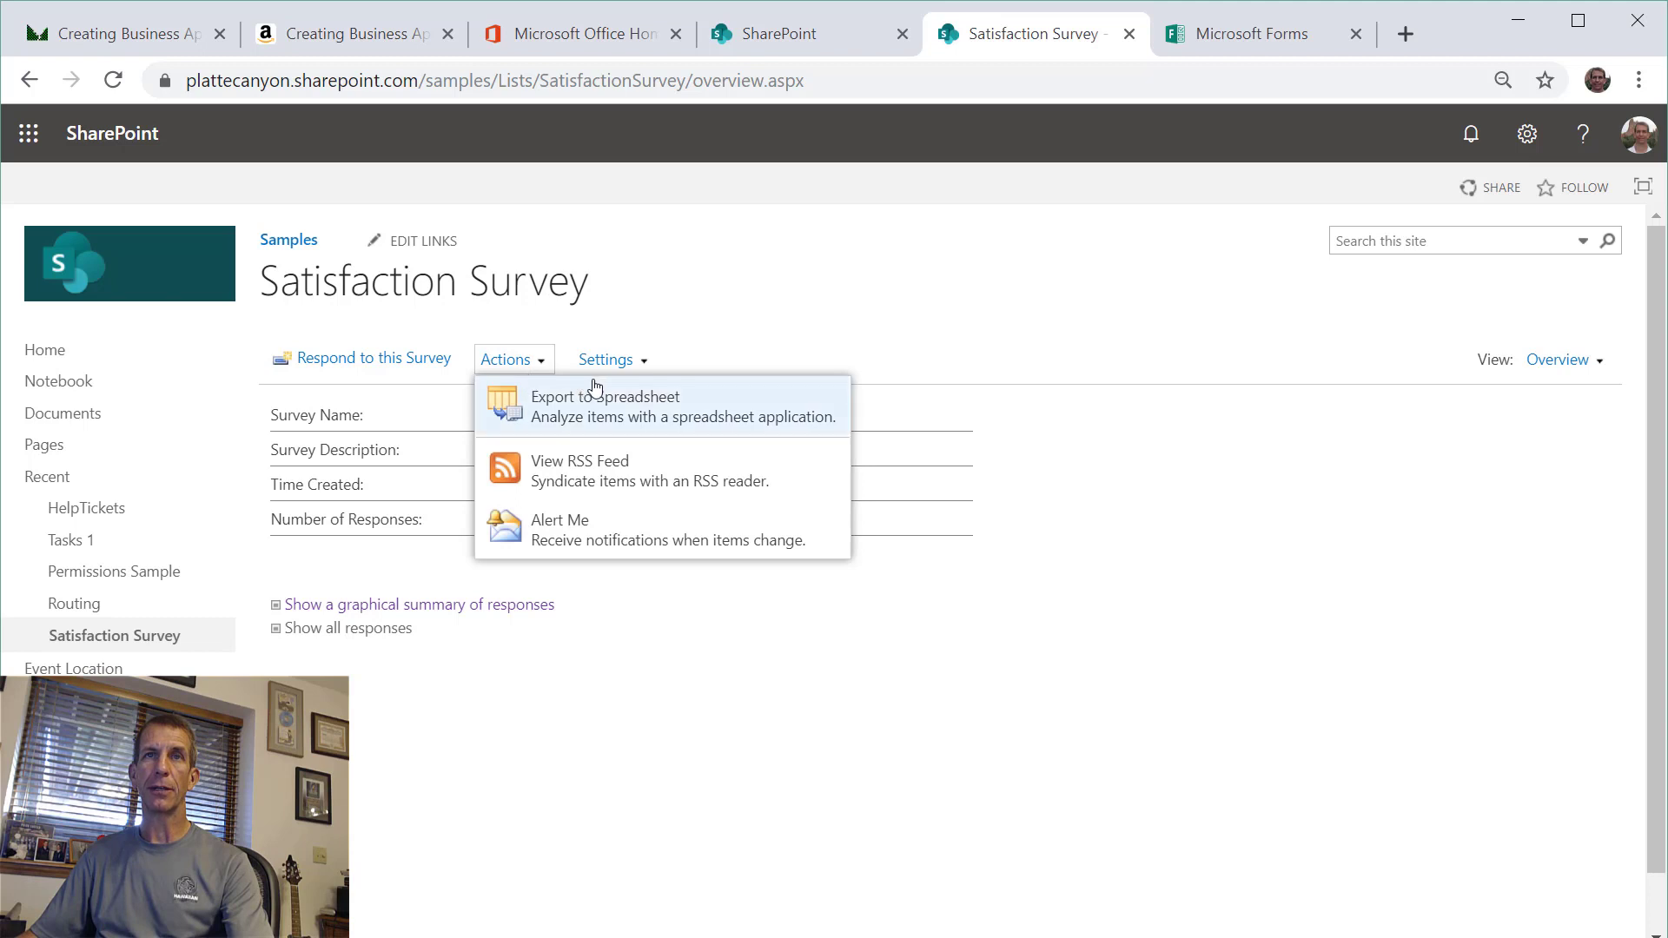
left_click(629, 360)
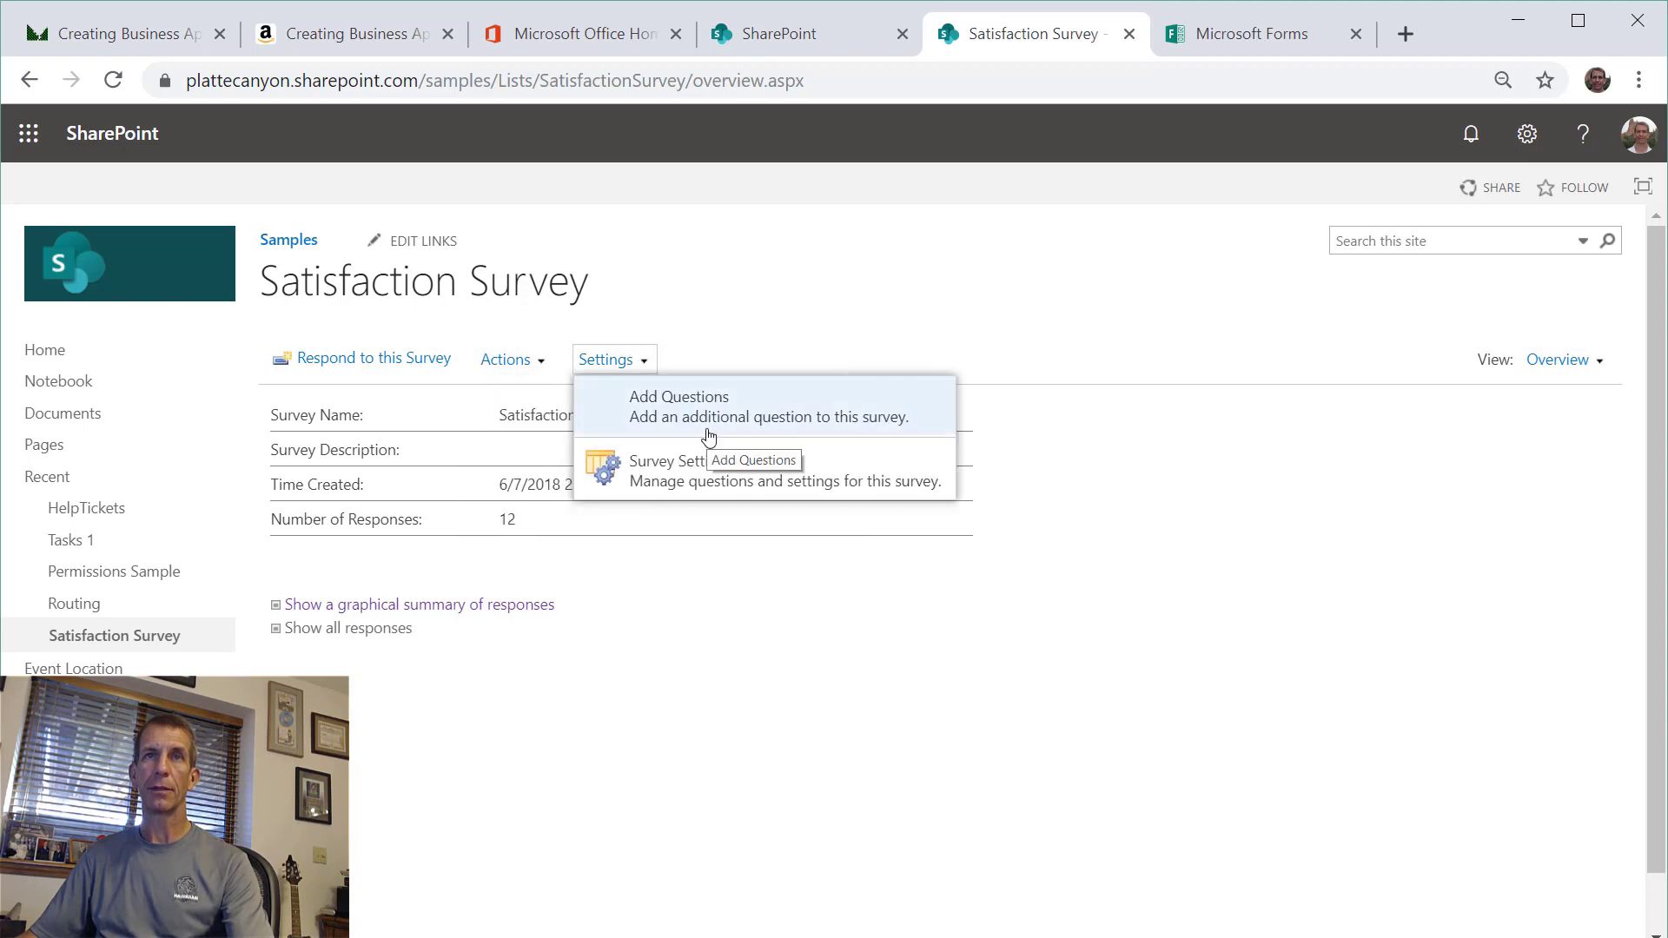
left_click(703, 481)
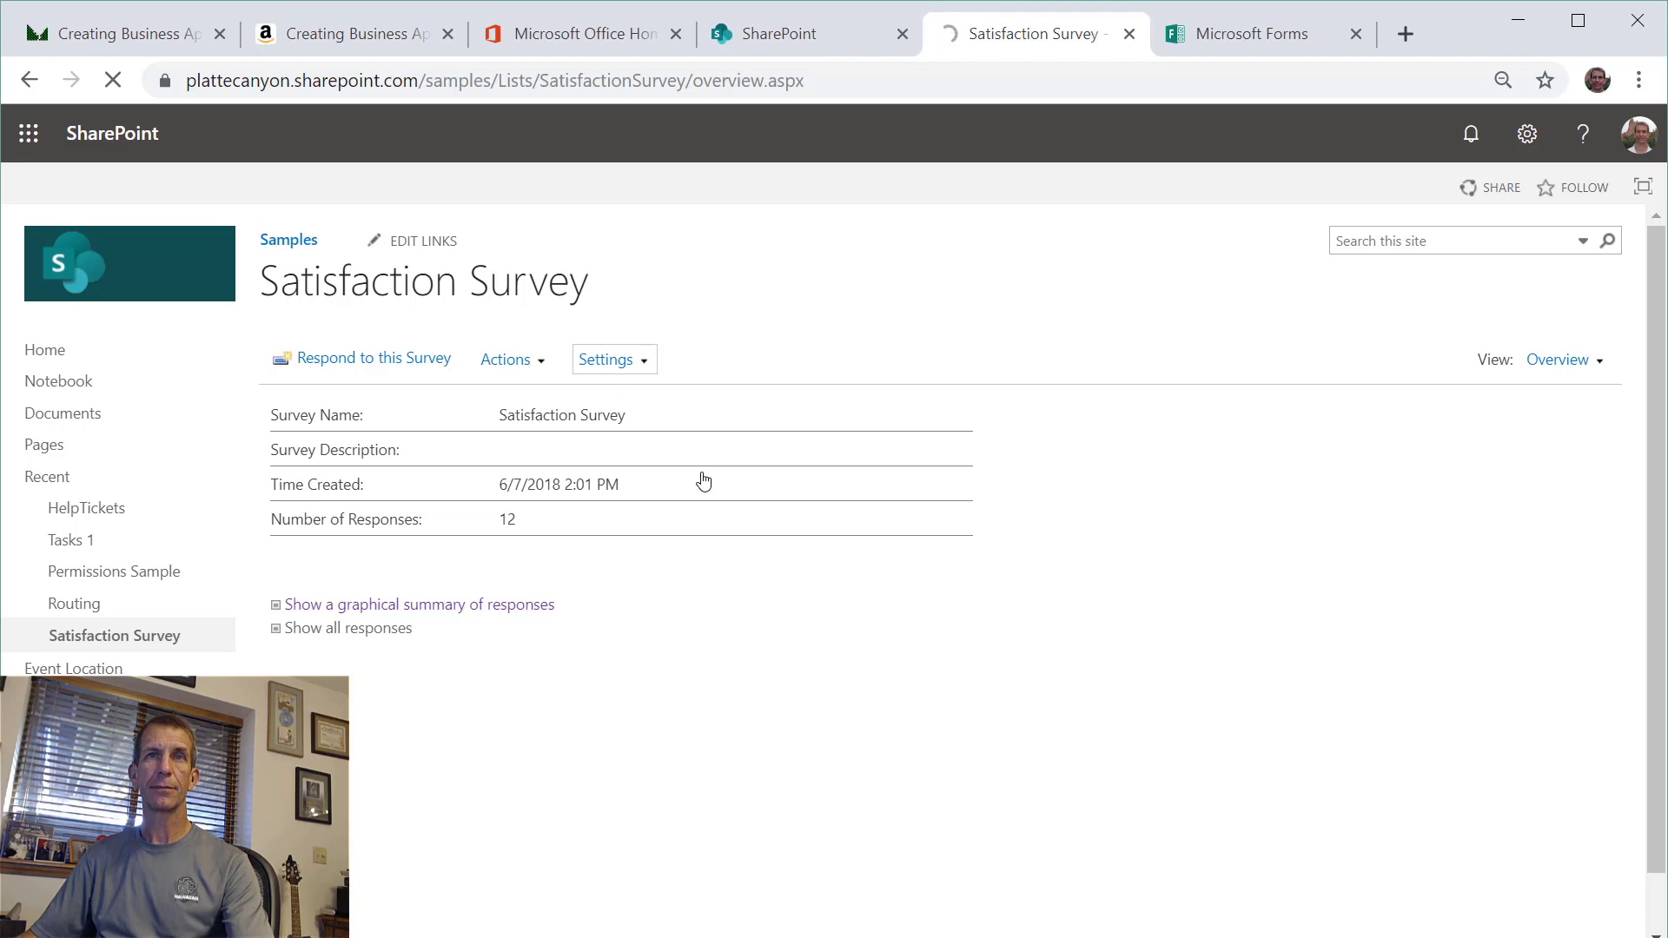
scroll(605, 669, "down", 2)
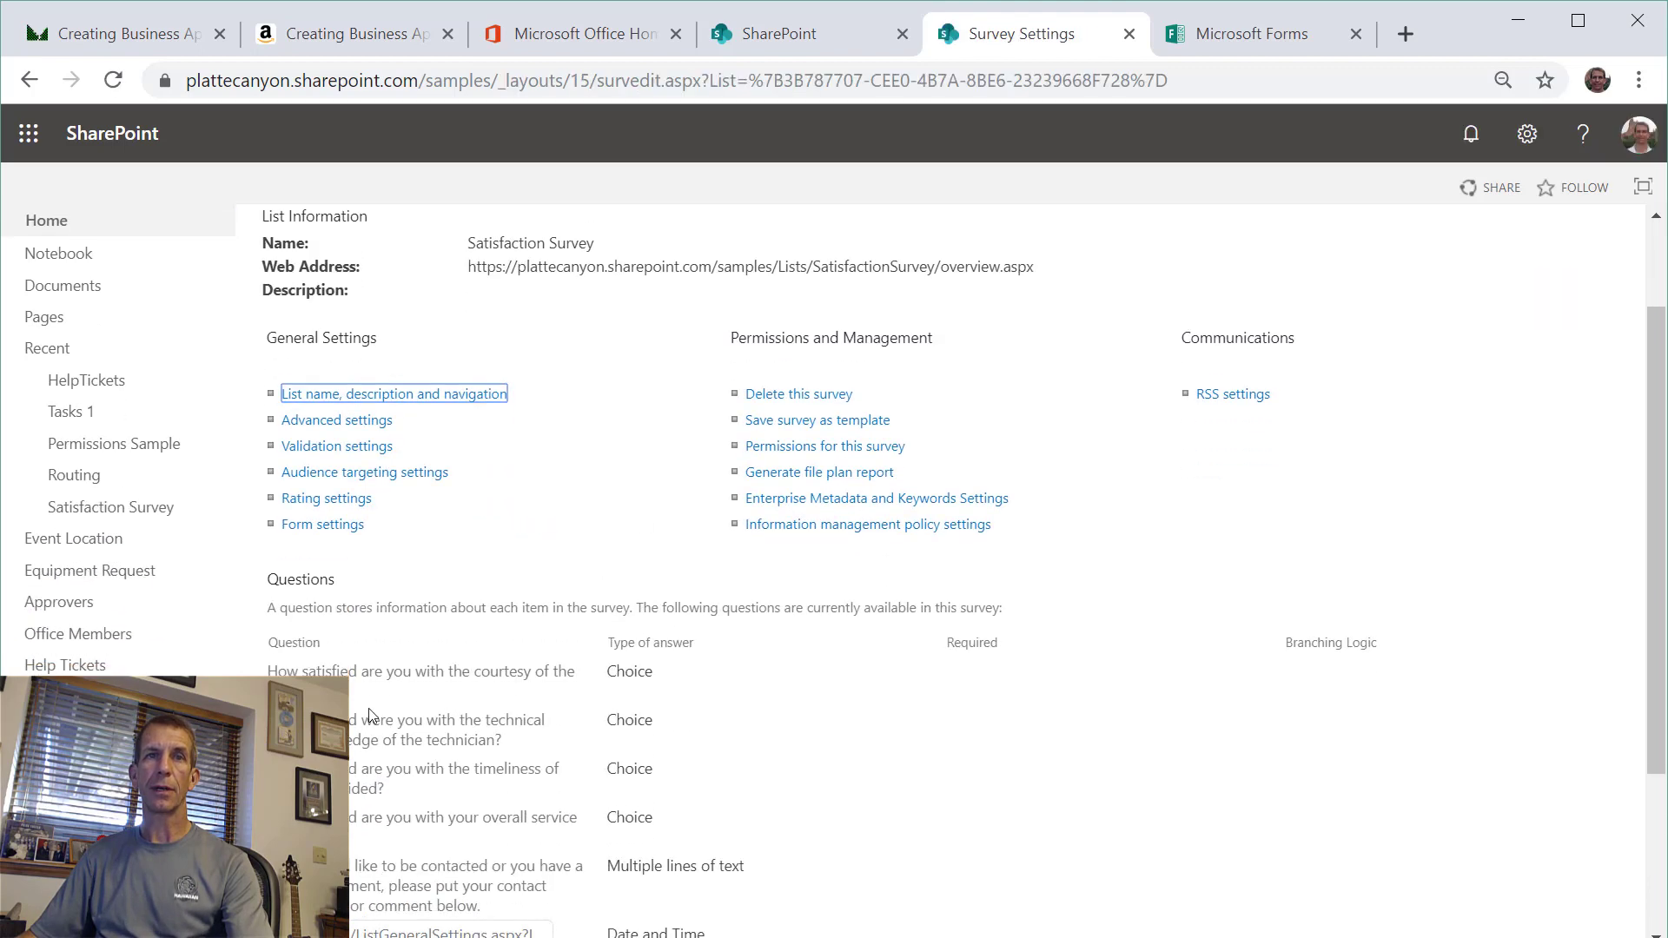
- Copy the Satisfaction Survey's question about the technician's courtesy and return to the Help Desk Survey form in Microsoft Forms
left_click_drag(349, 692, 268, 679)
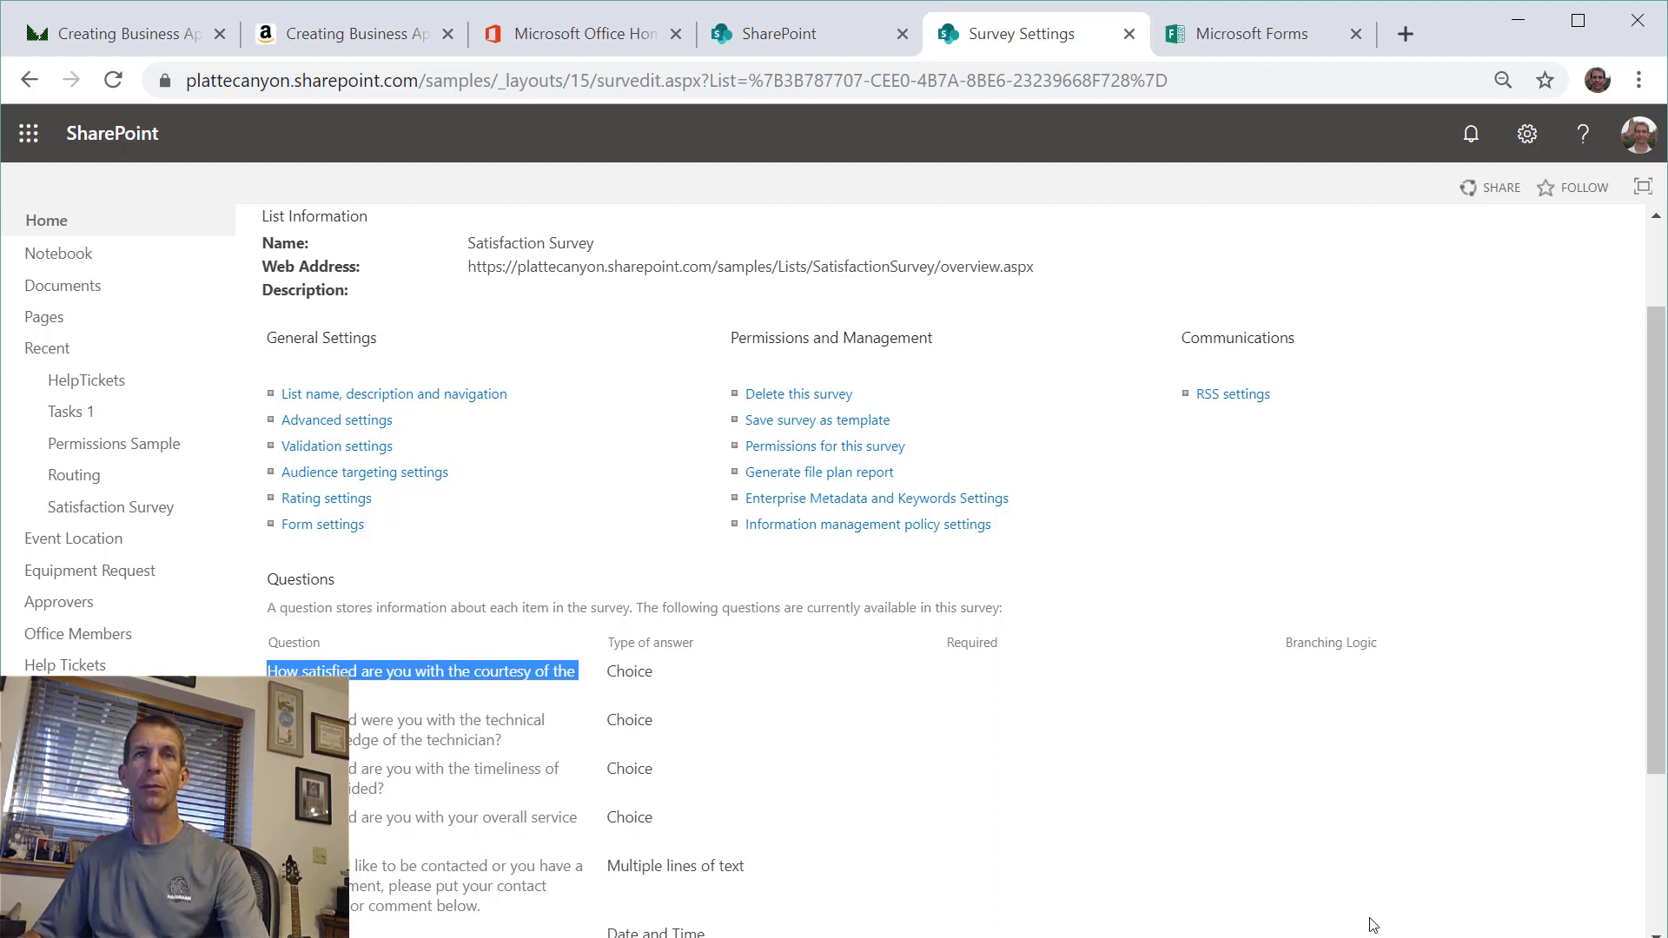
key("F9")
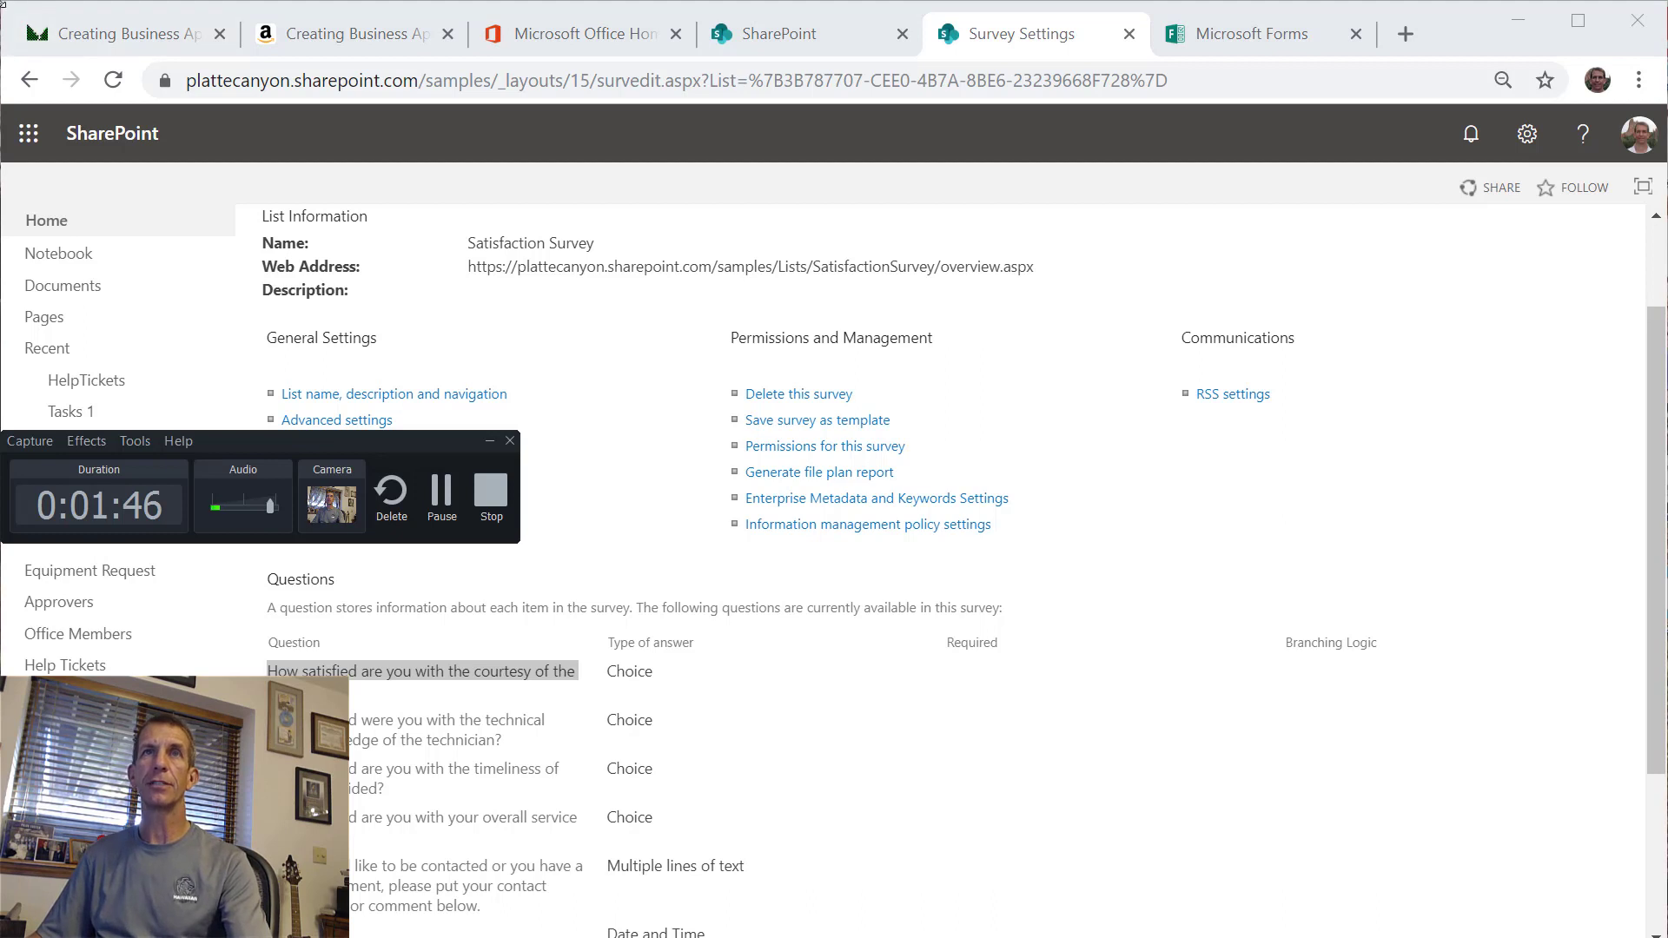
left_click(1192, 51)
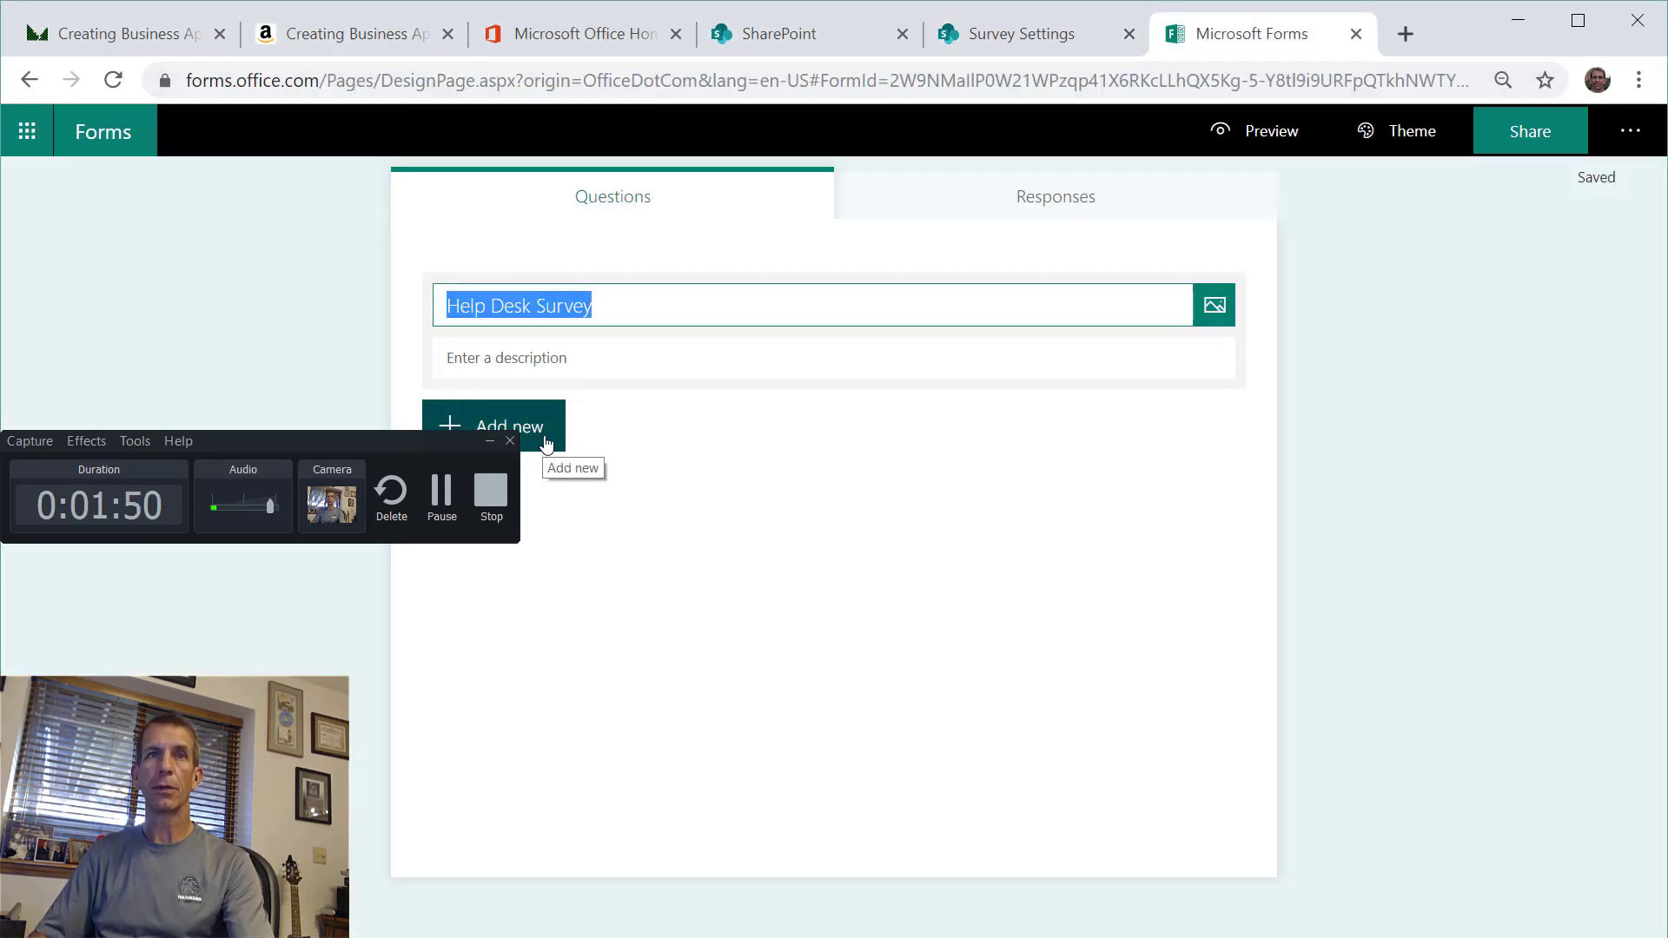
- Add a Rating question reading "How satisfied are you with the courtesy of the technician?"
left_click(489, 441)
left_click(494, 443)
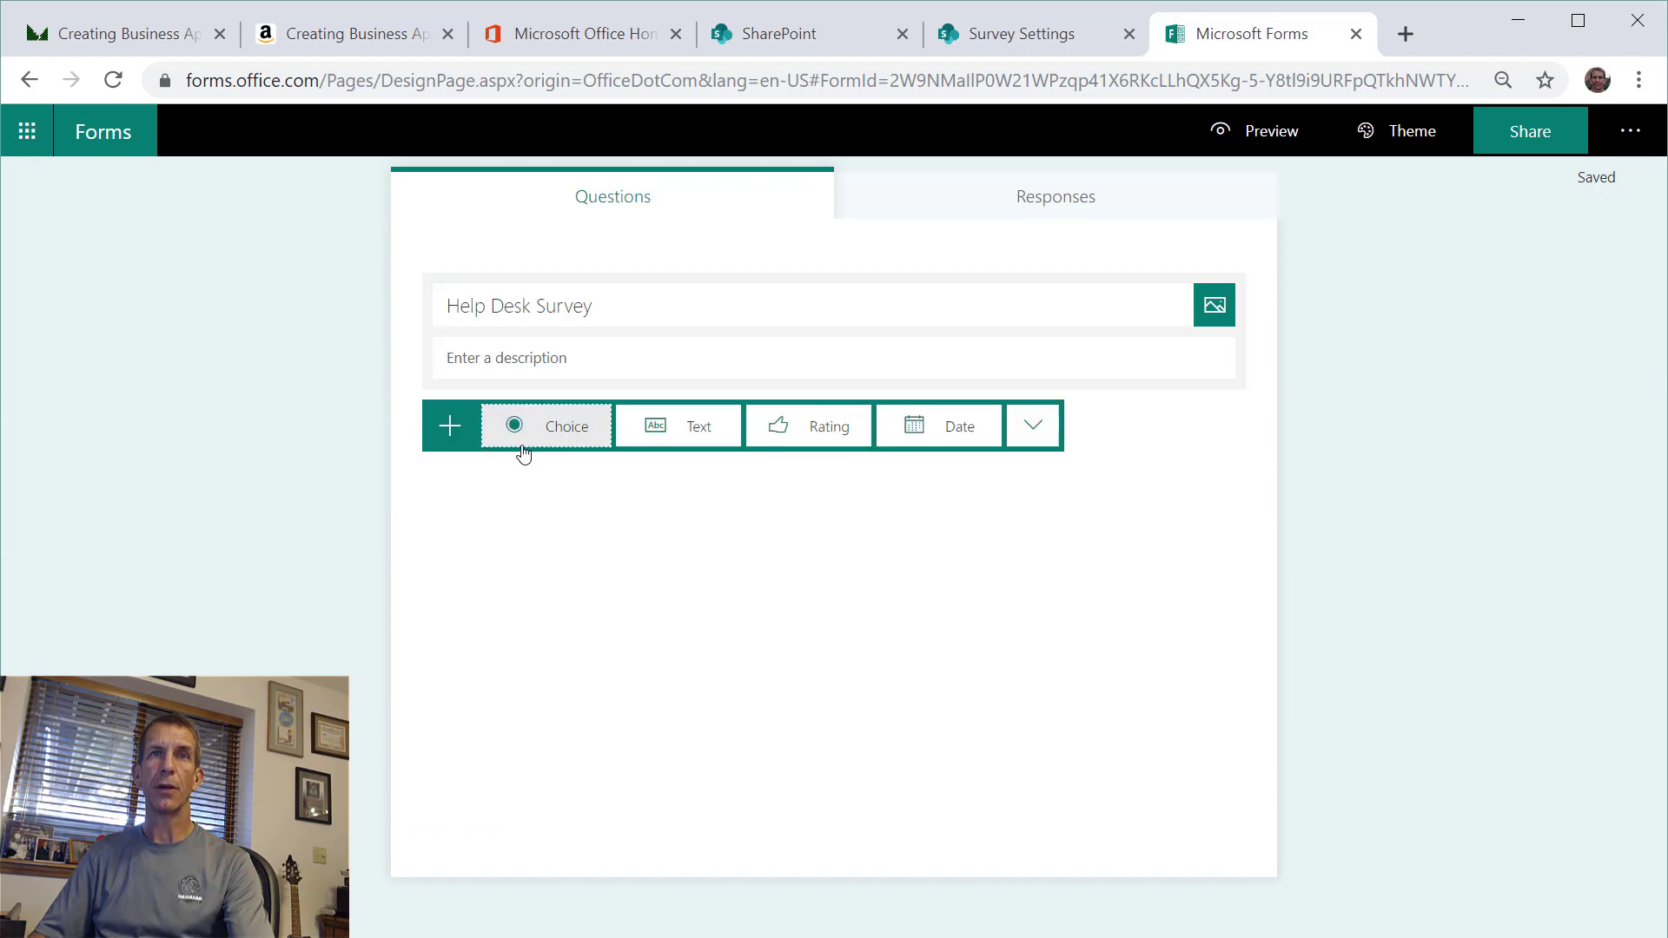
left_click(818, 443)
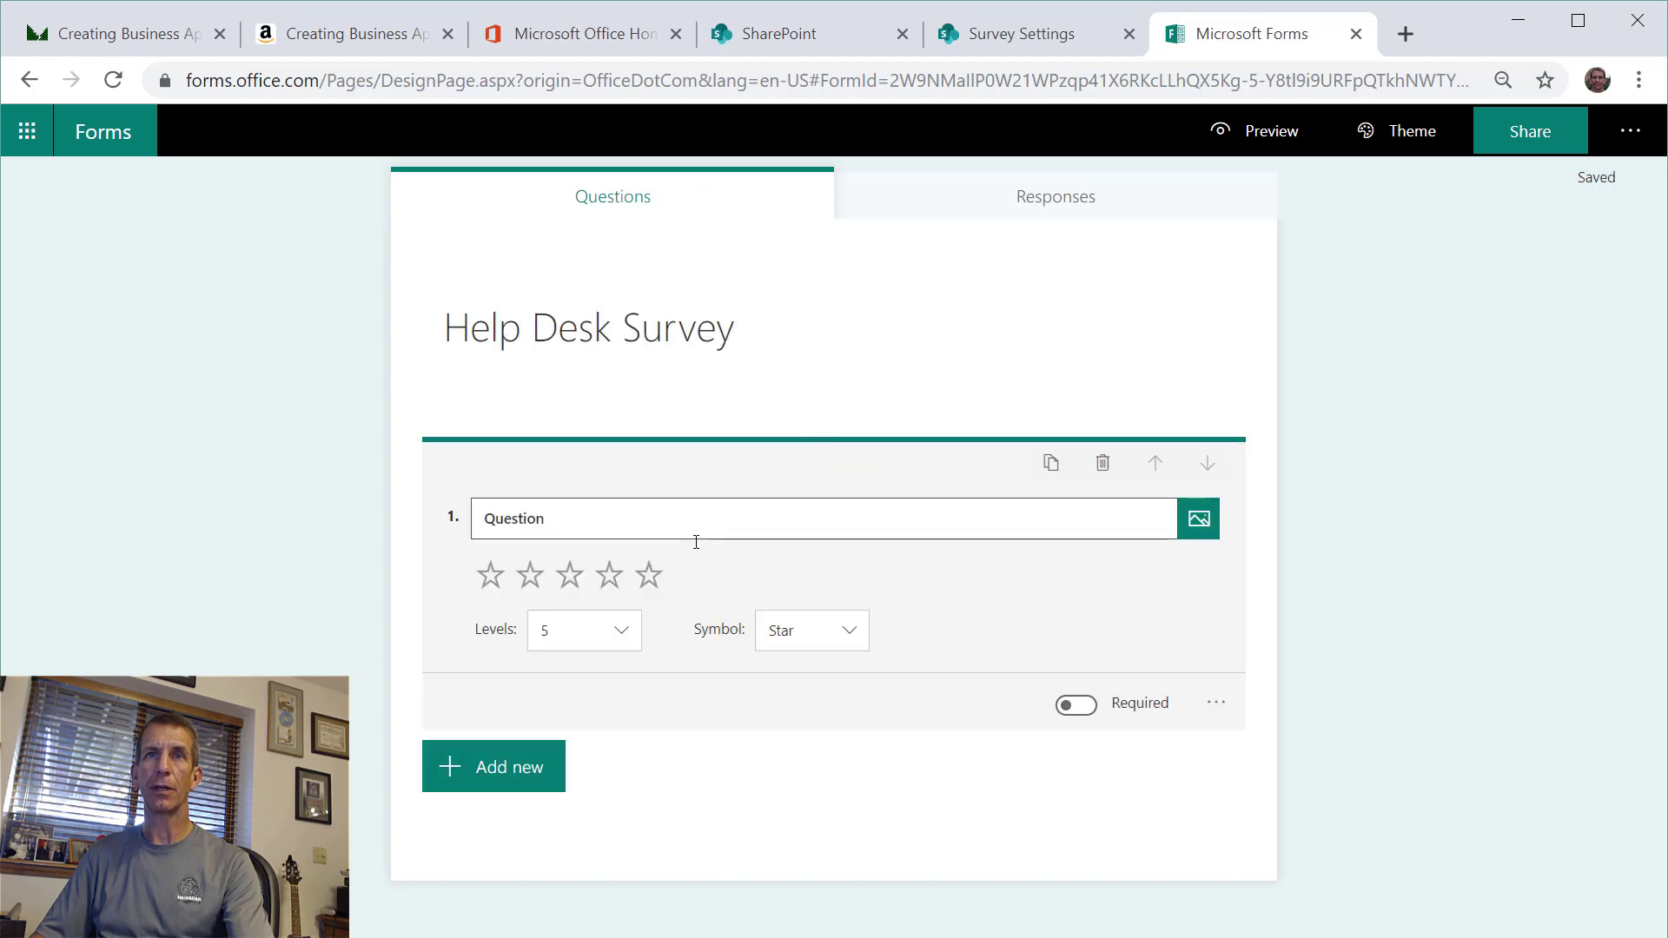
left_click(674, 511)
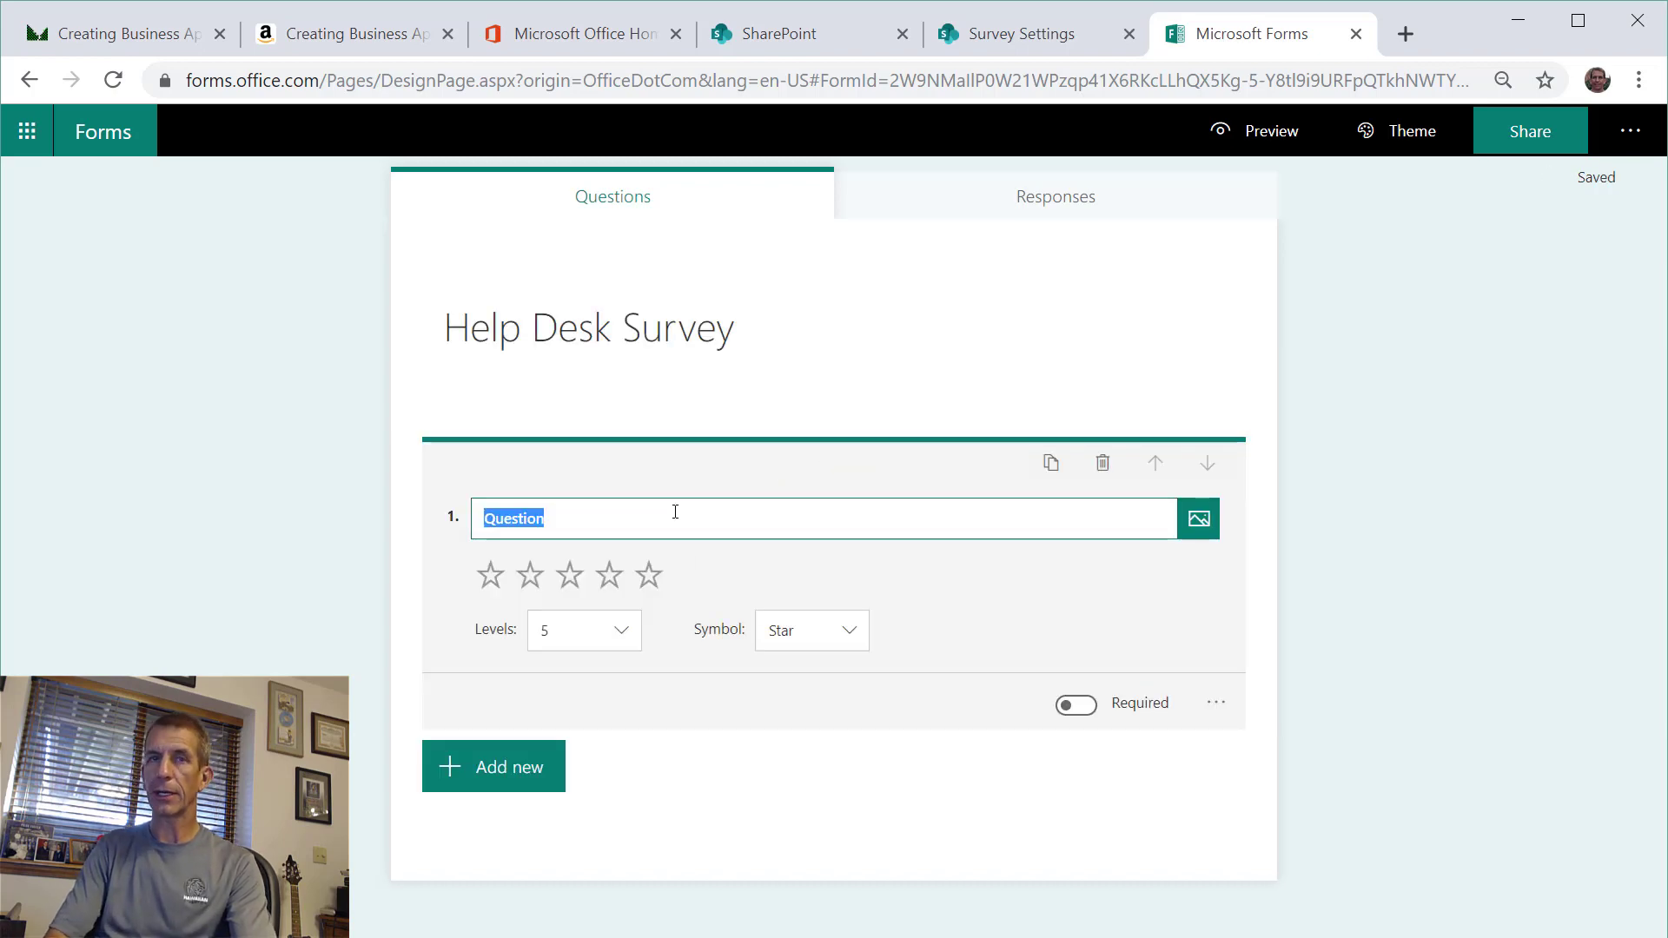
type("How satisfied are you with the courtesy of the technician?")
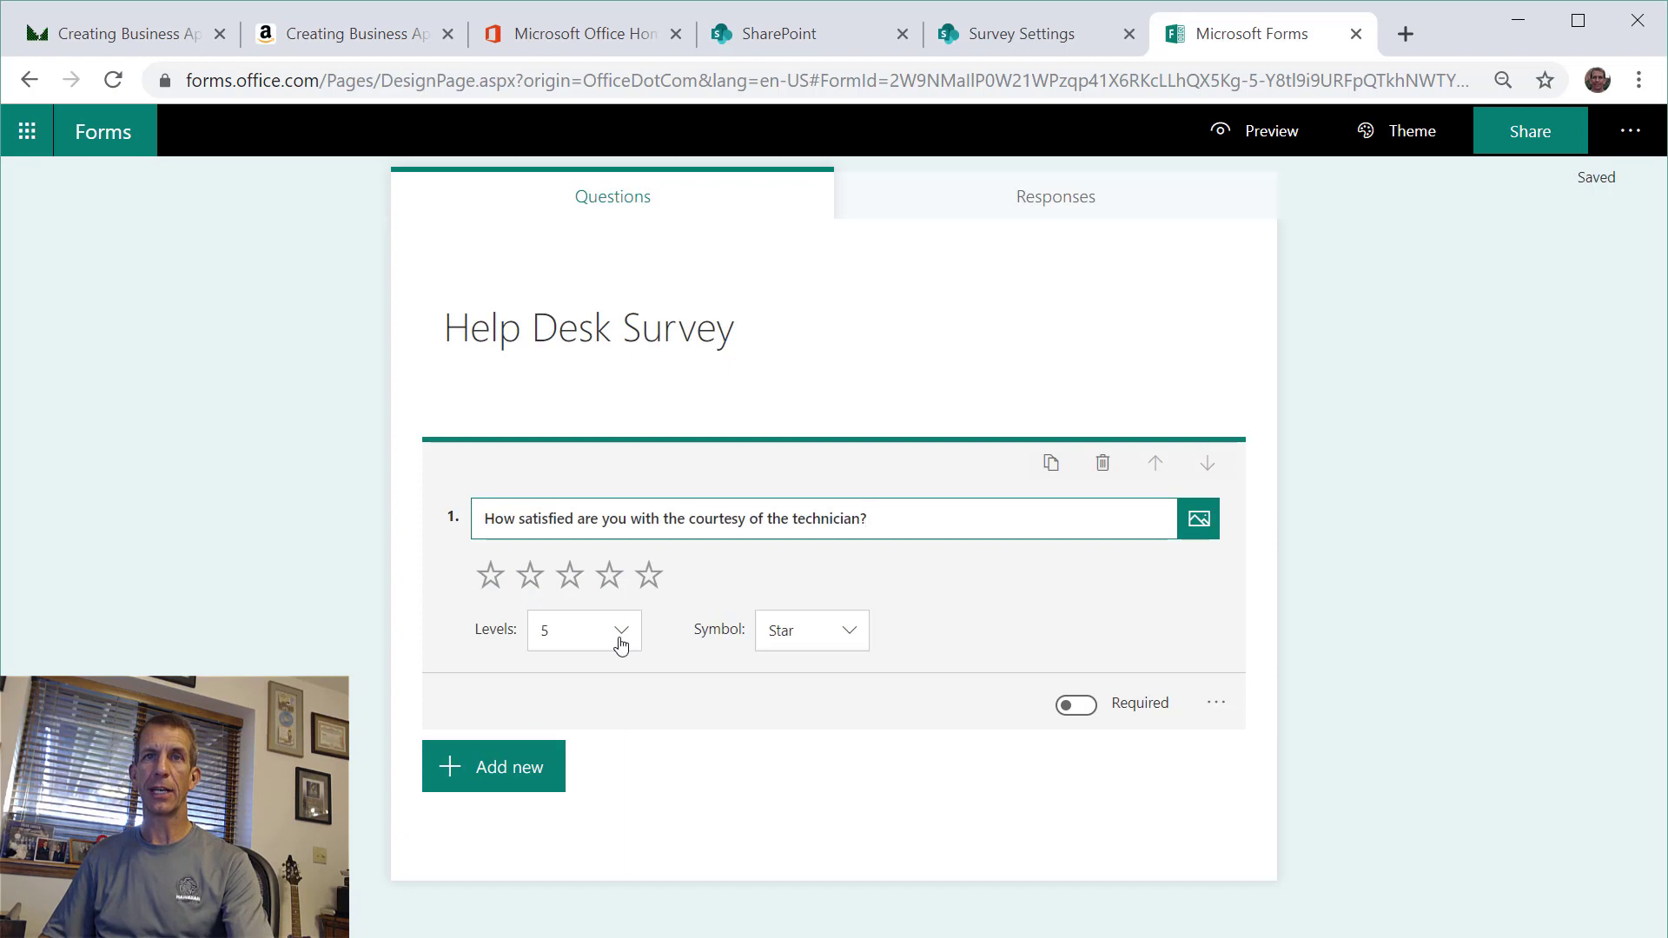
- Examine the courtesy question's rating levels, symbol choices and additional subtitle and label options
left_click(620, 645)
left_click(766, 675)
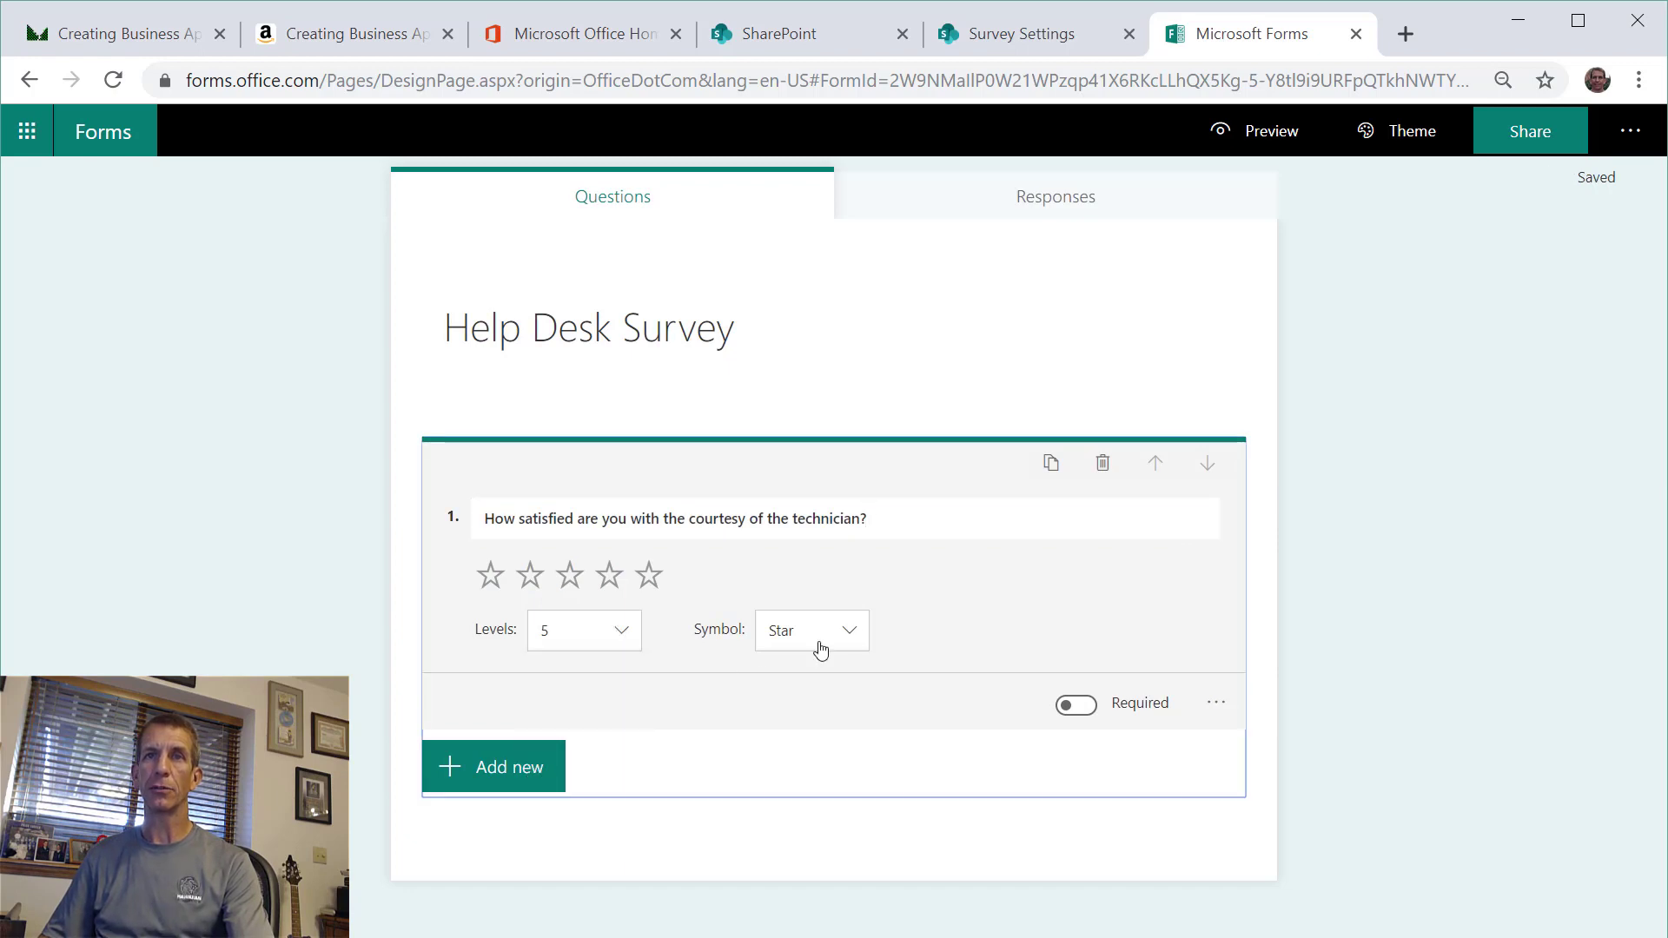
left_click(860, 631)
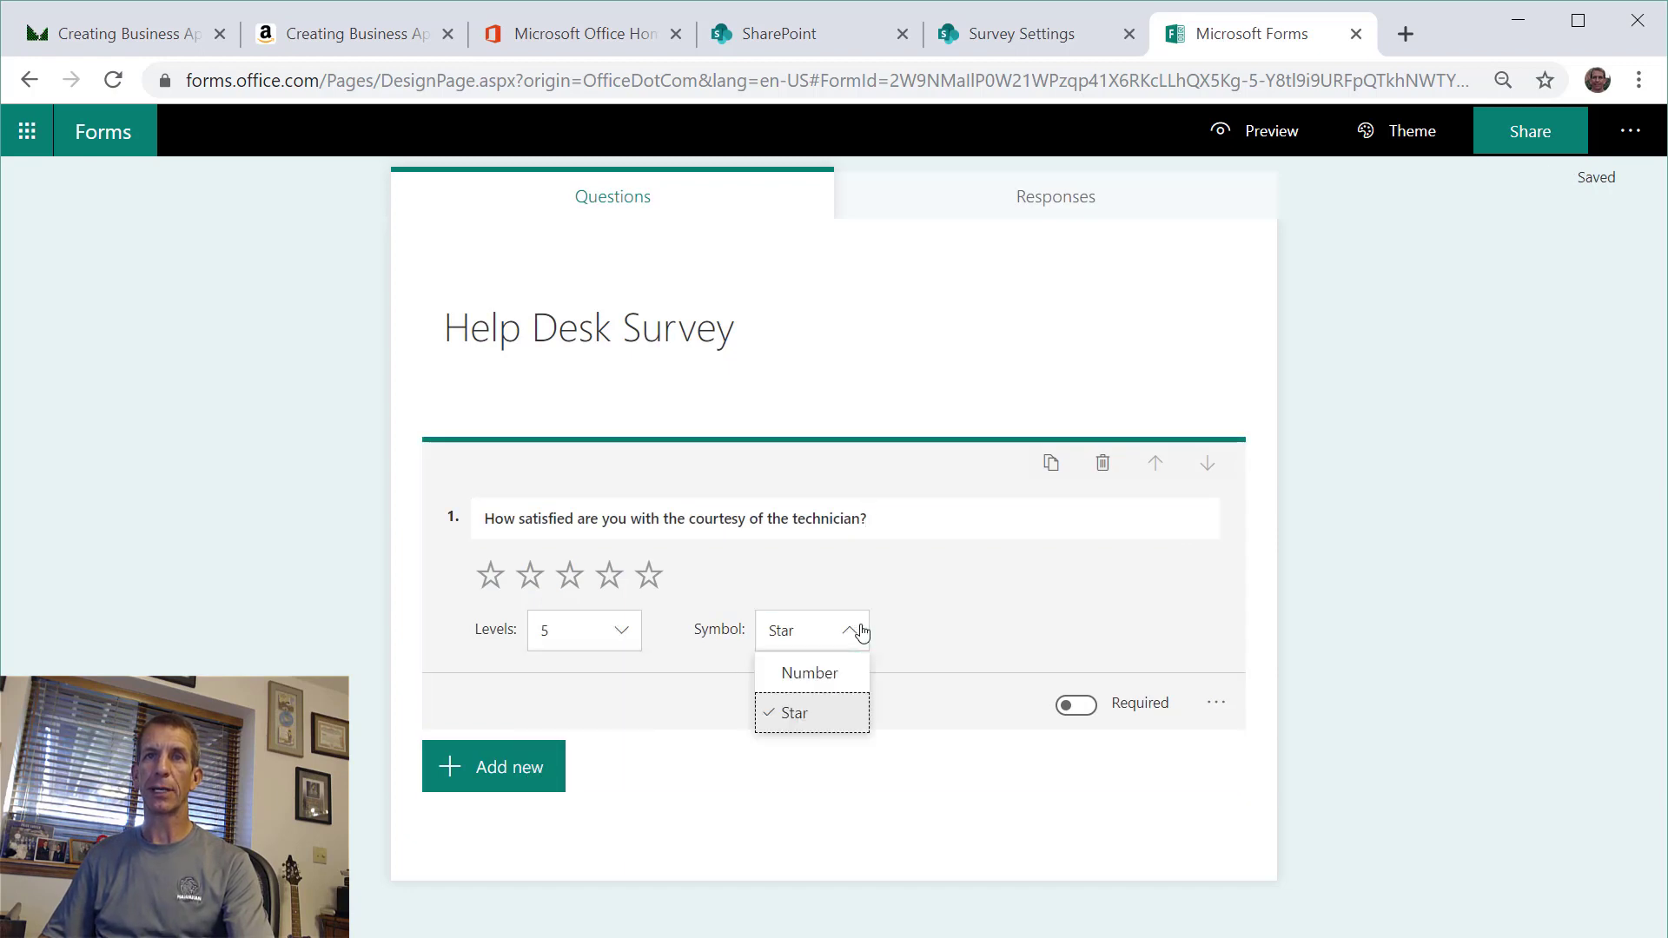
left_click(967, 626)
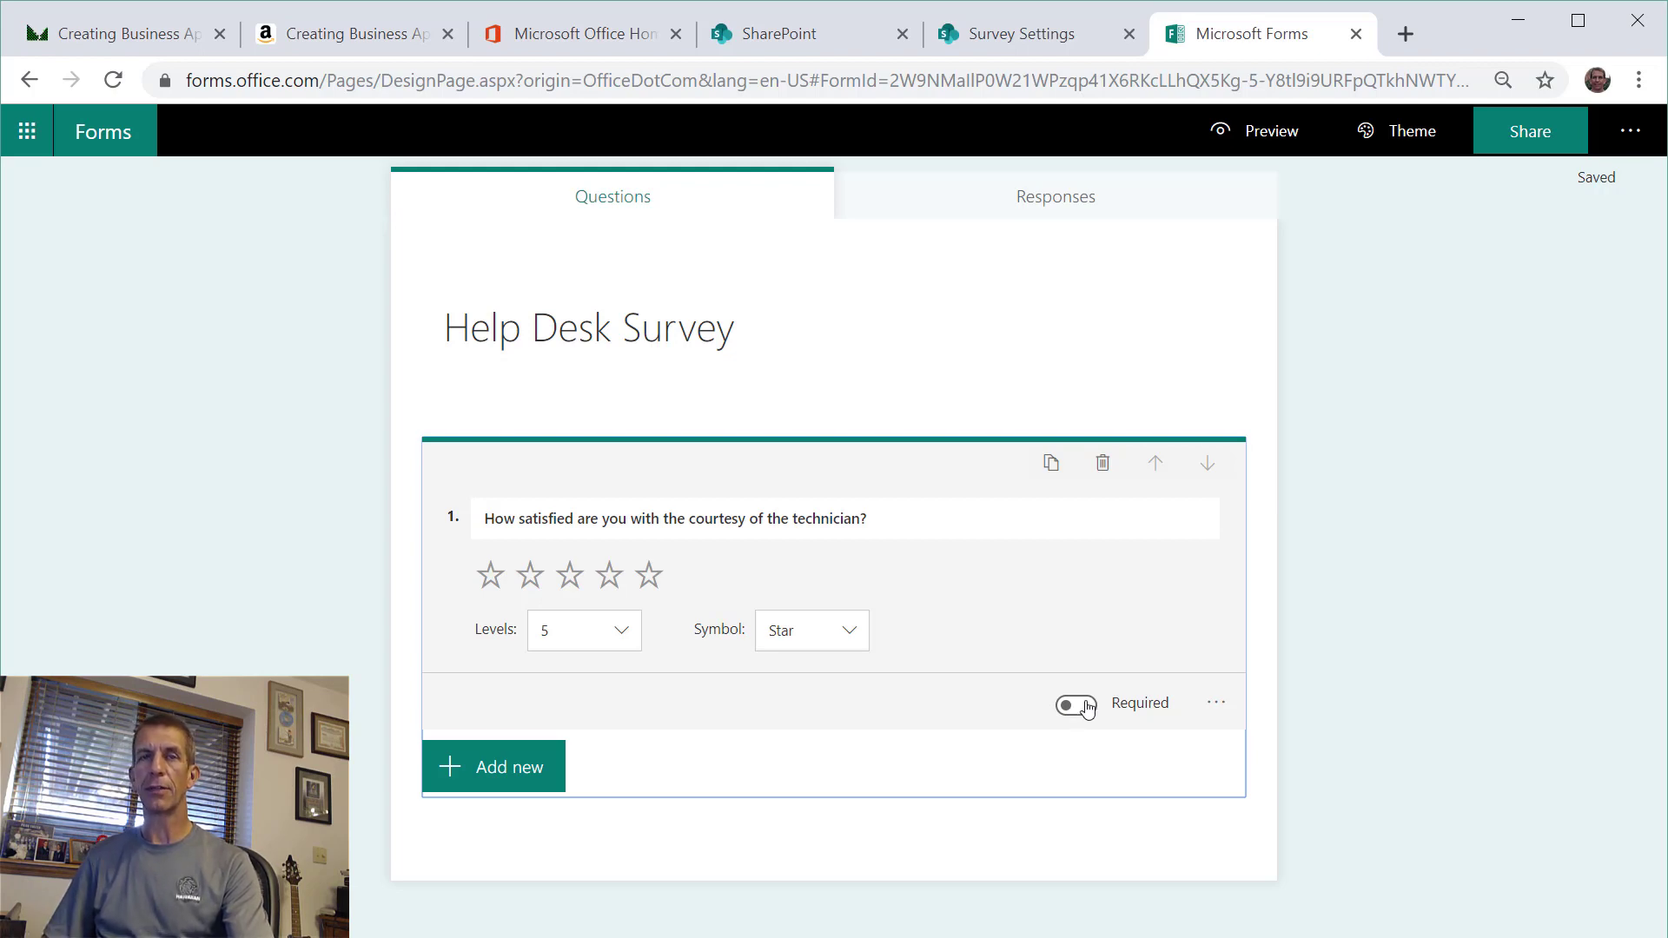
left_click(1220, 711)
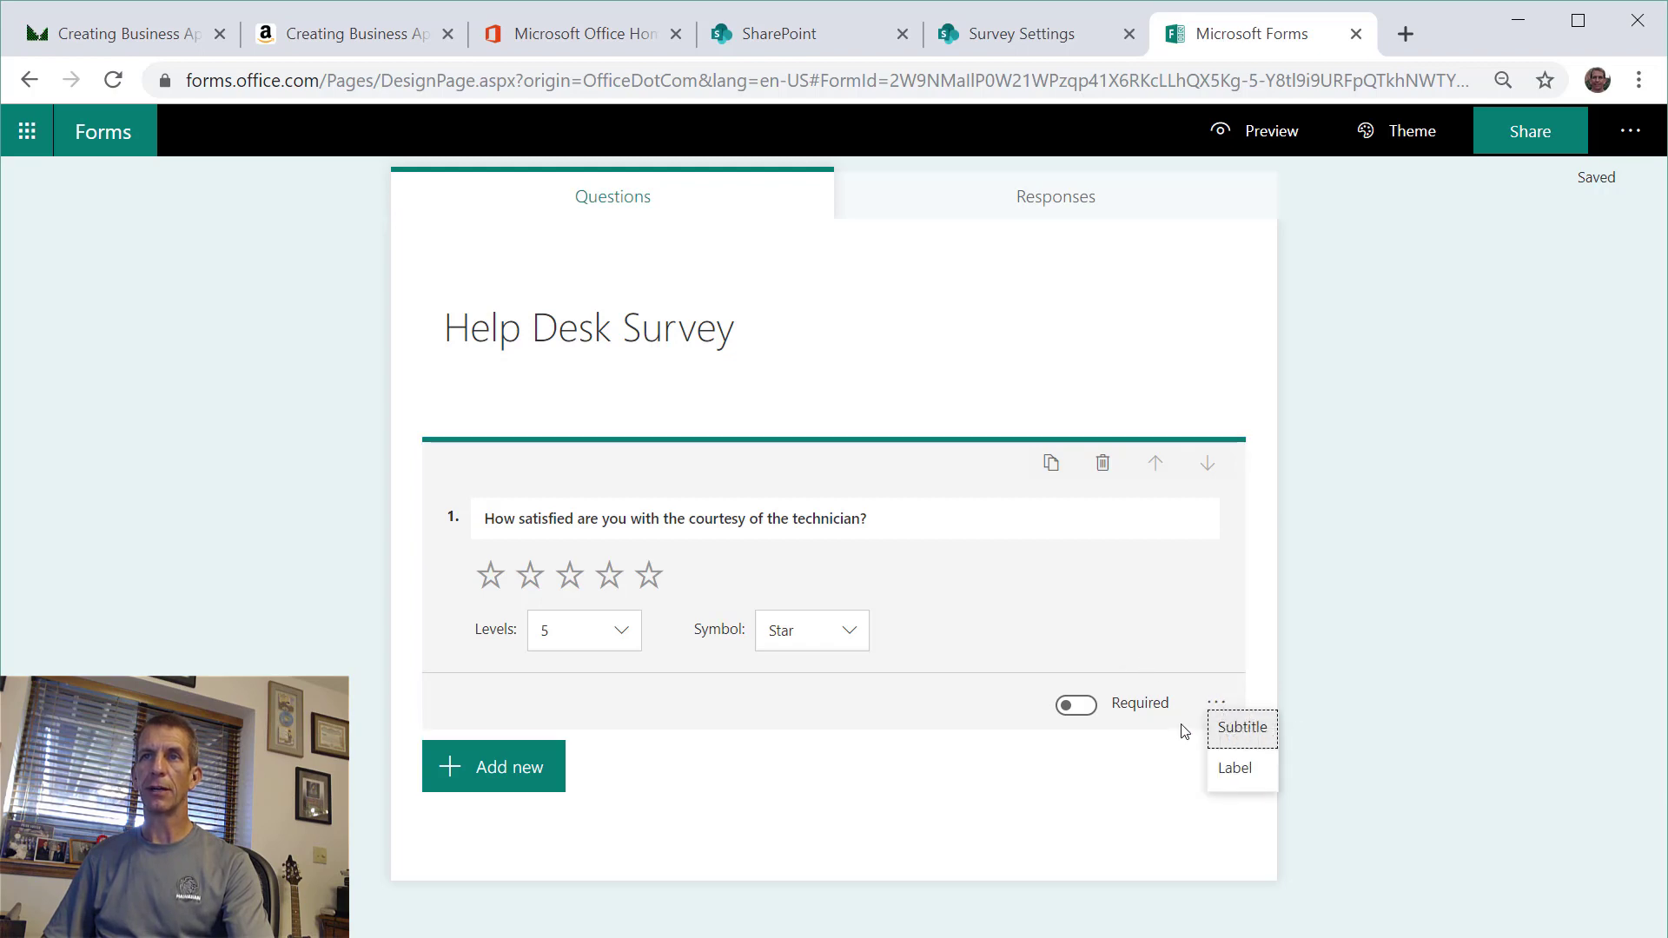
left_click(845, 802)
- Copy the question about the technician's technical skills from the SharePoint survey settings and return to the Help Desk Survey form
left_click(519, 775)
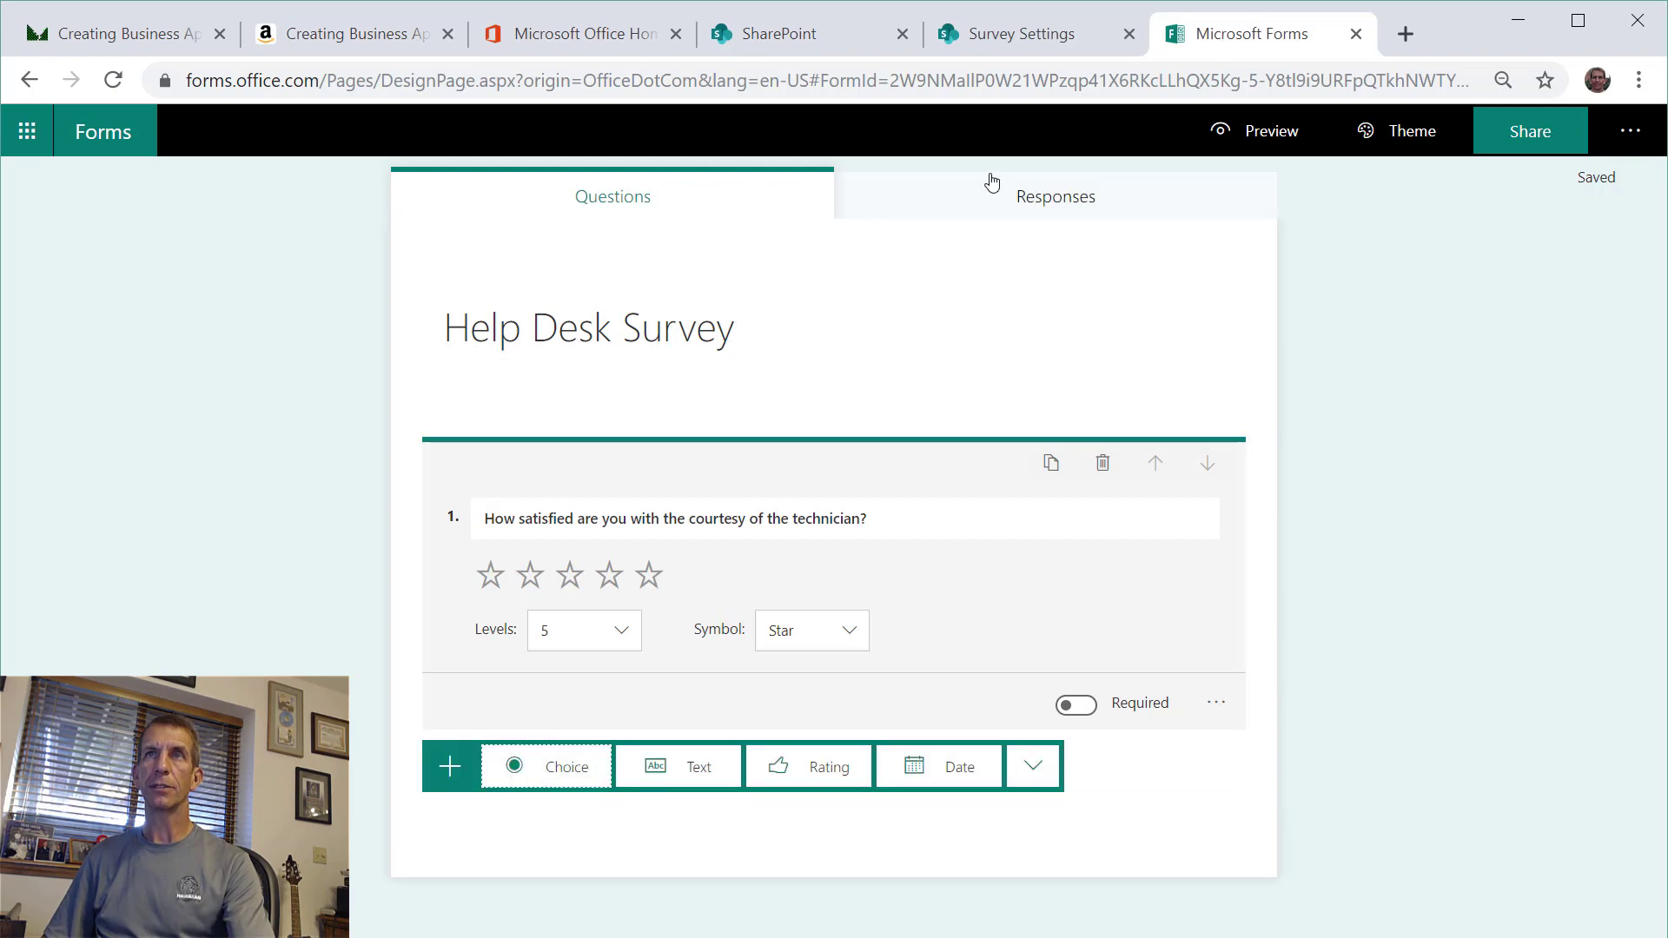
left_click(972, 39)
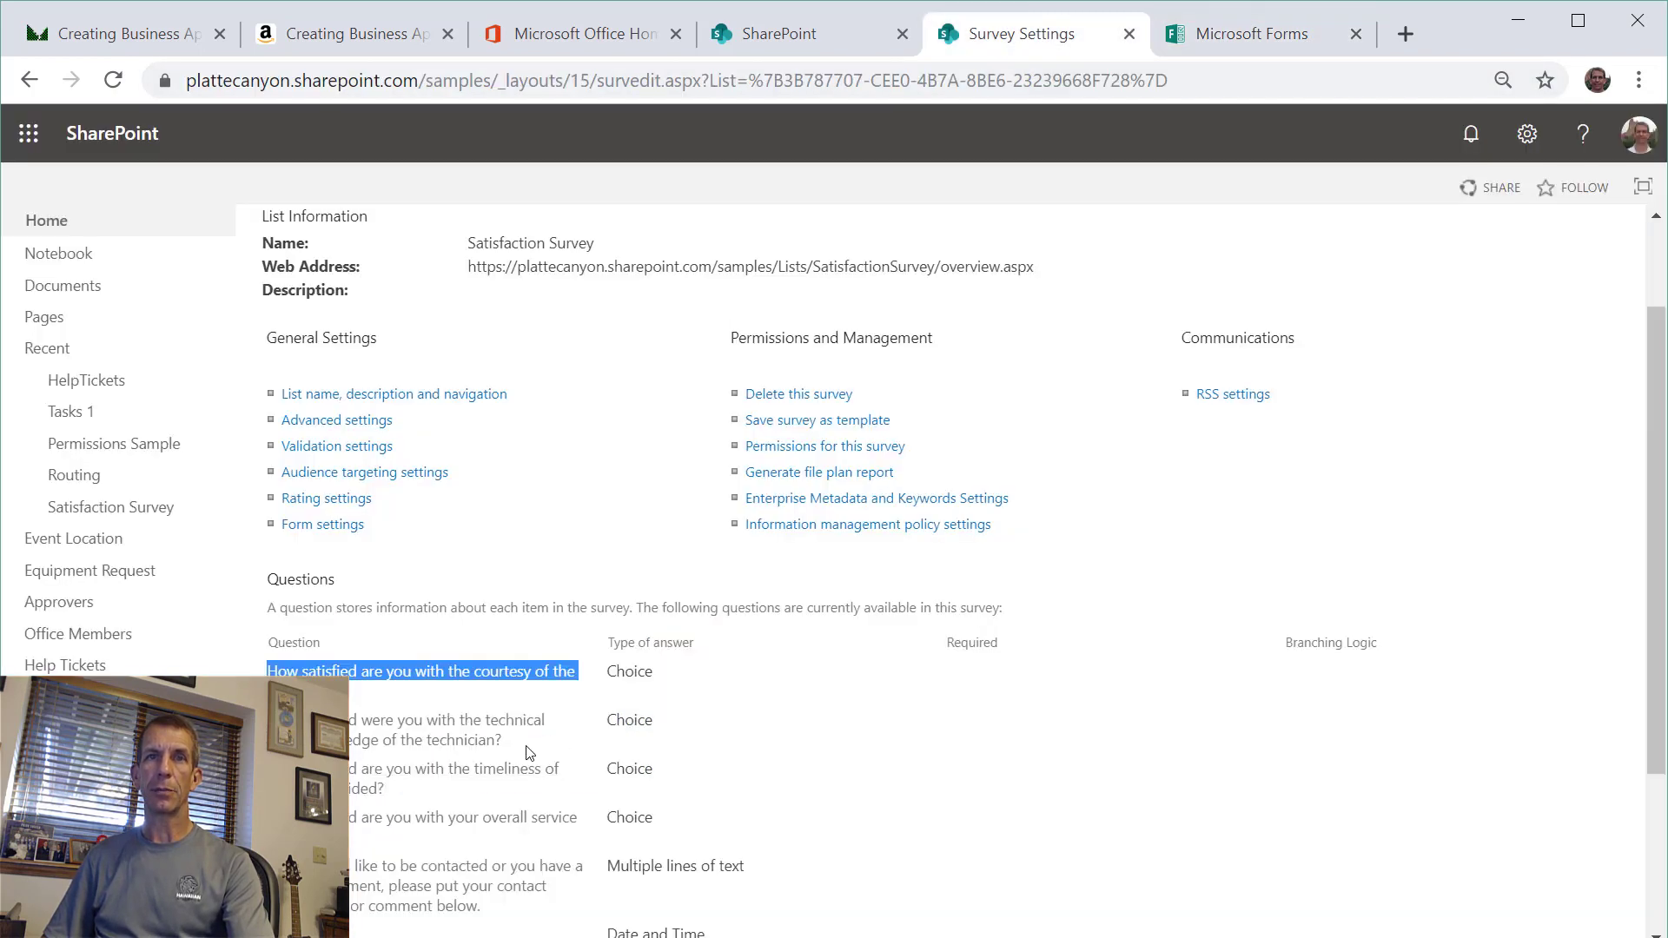
left_click_drag(530, 752, 269, 721)
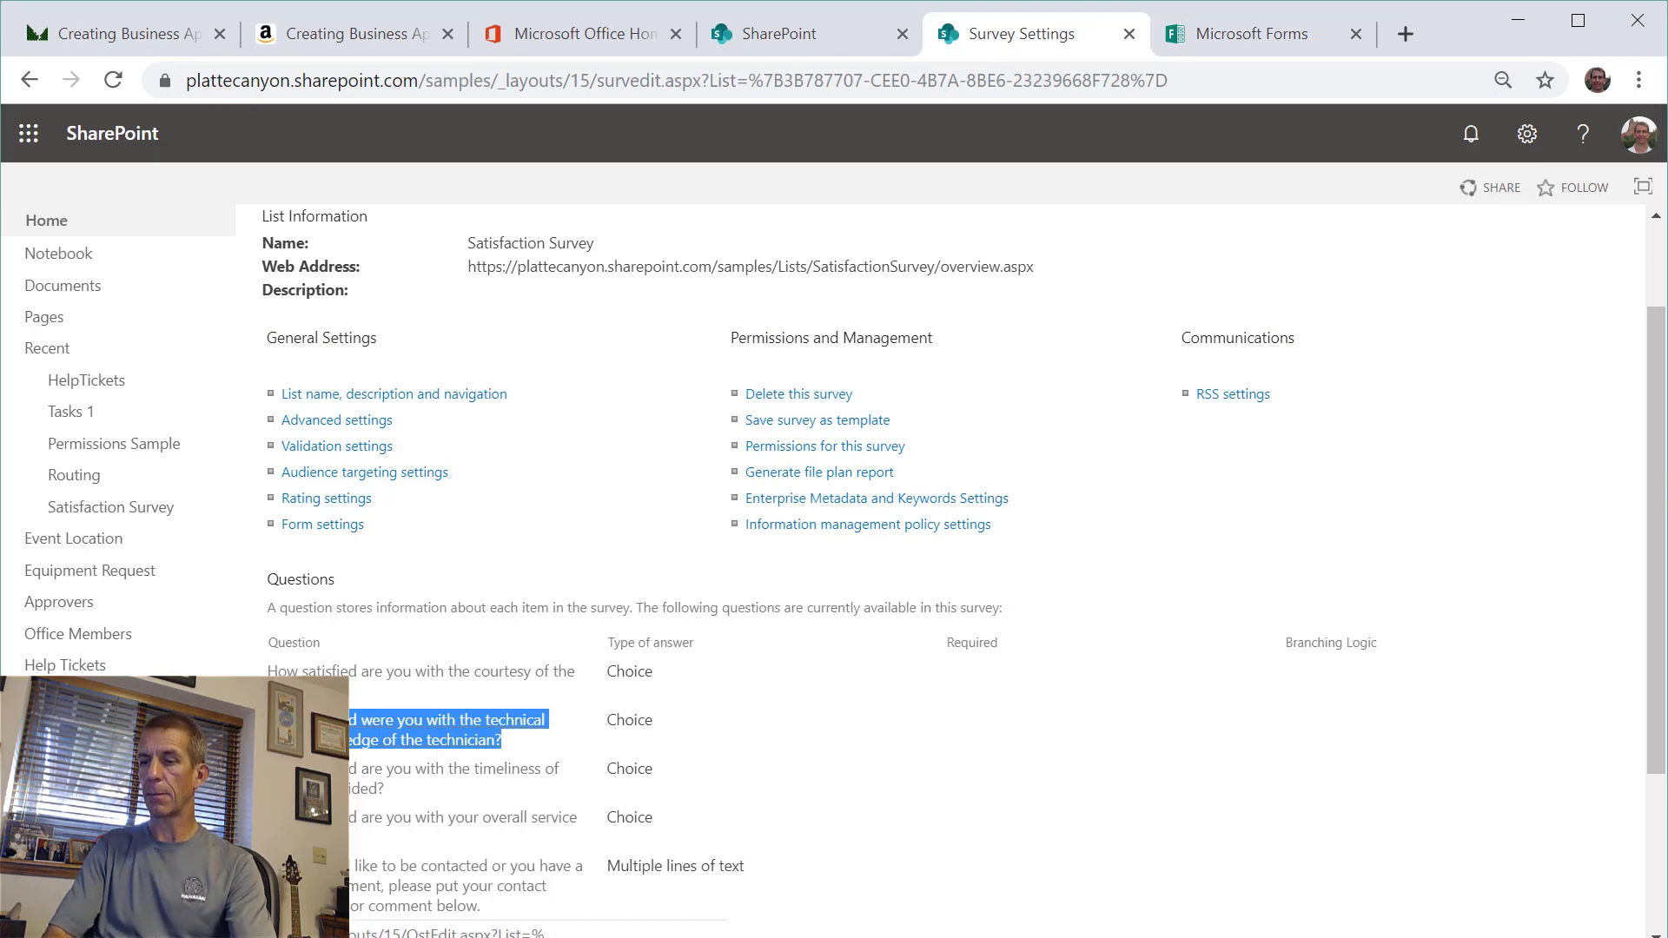
key("alt+Tab")
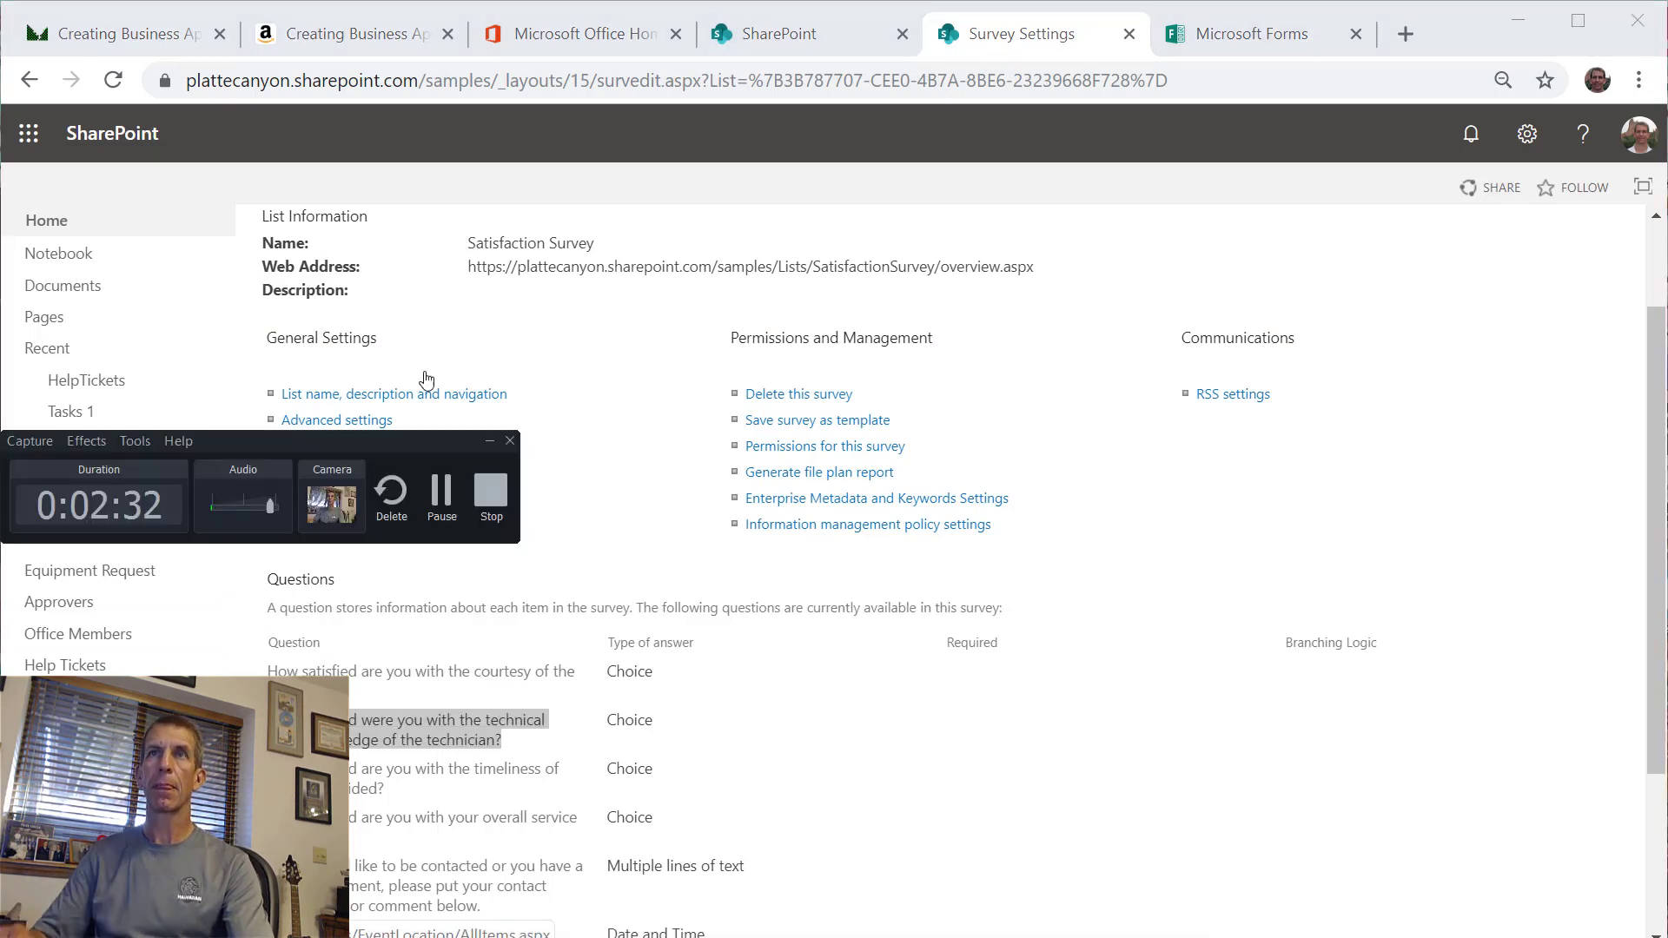
left_click(1203, 50)
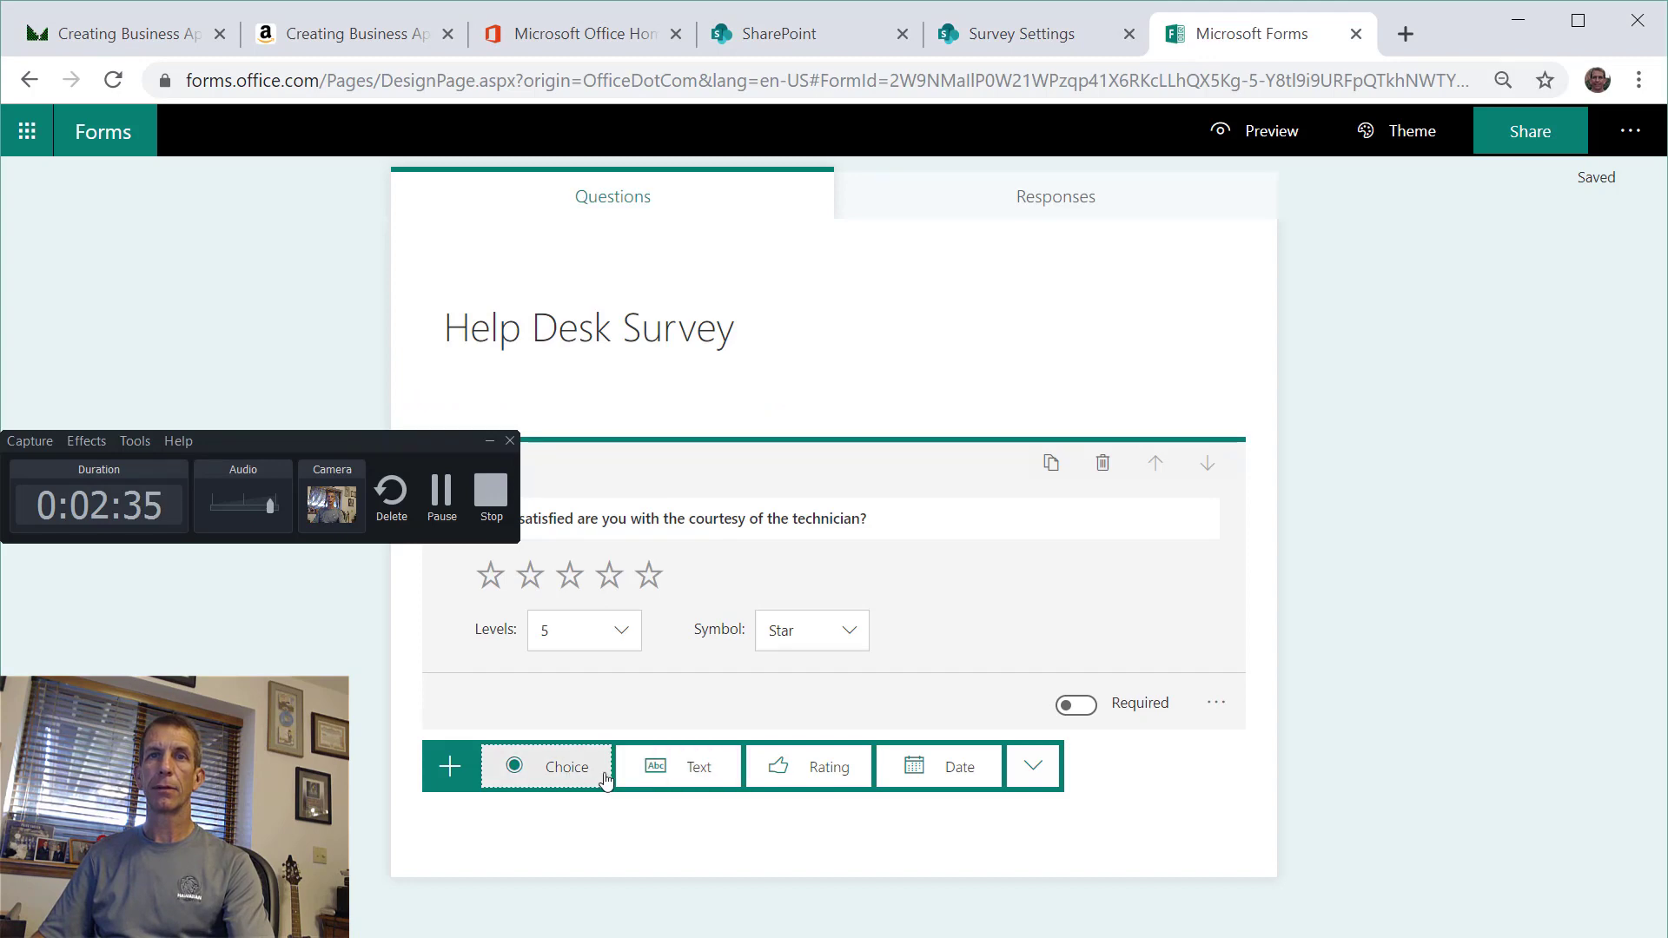
- Add a second Rating question reading "How satisfied were you with the technical skills/knowledge of the technician?"
left_click(815, 768)
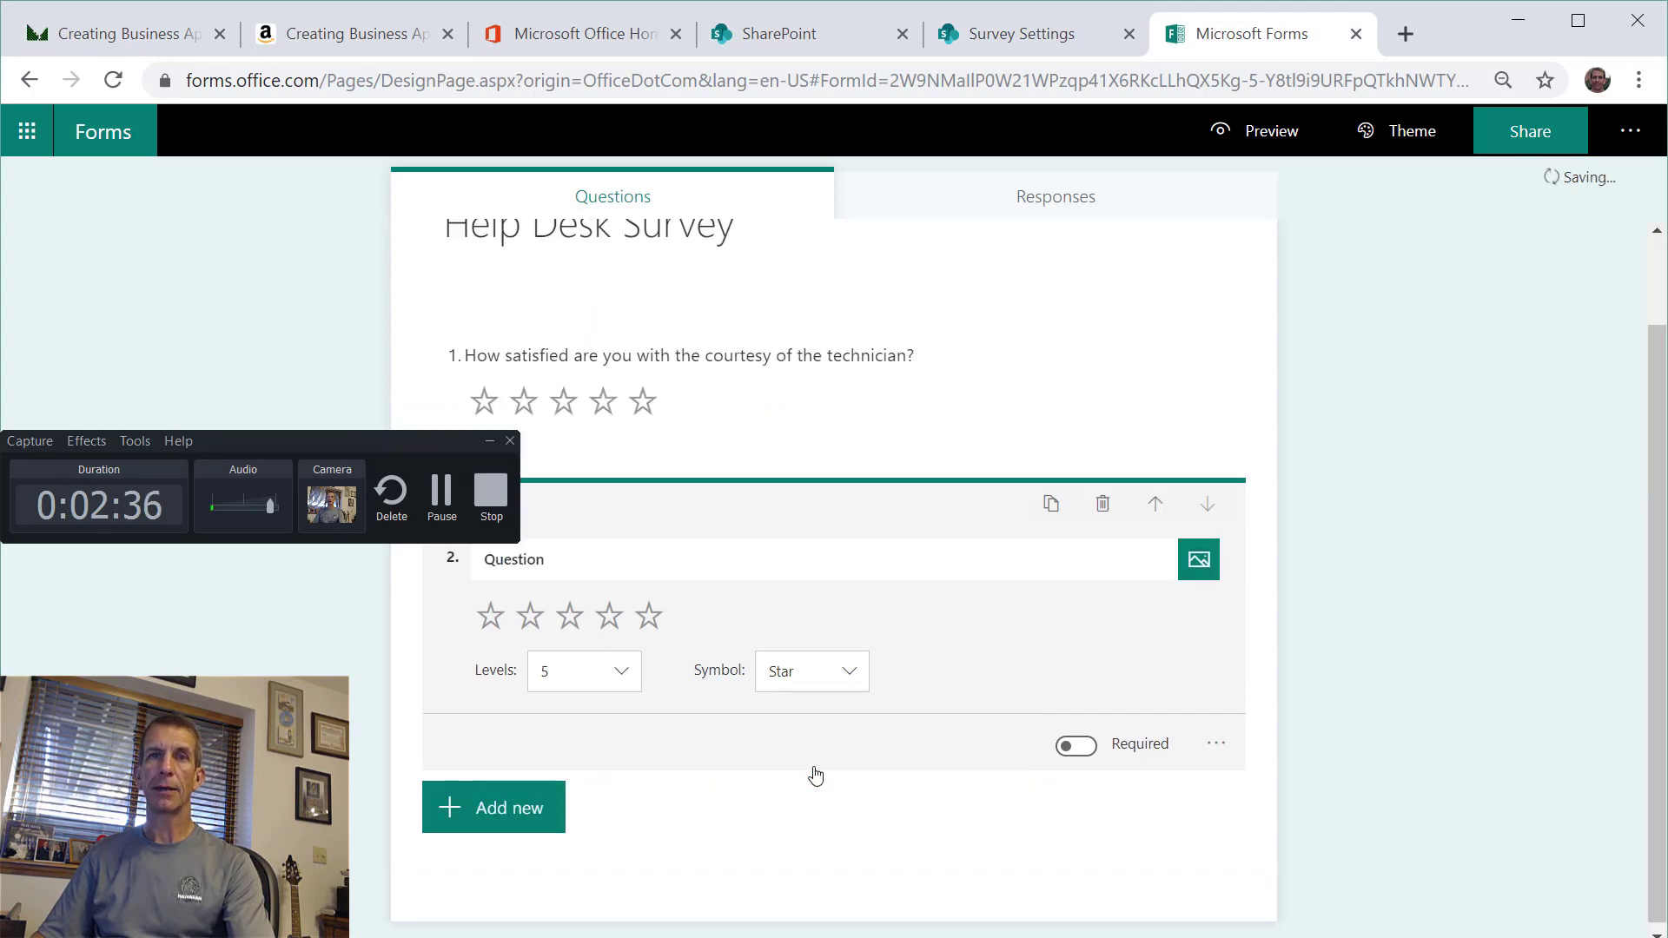
left_click(724, 565)
type("How satisfied were you with the technical skills/knowledge of the technician?")
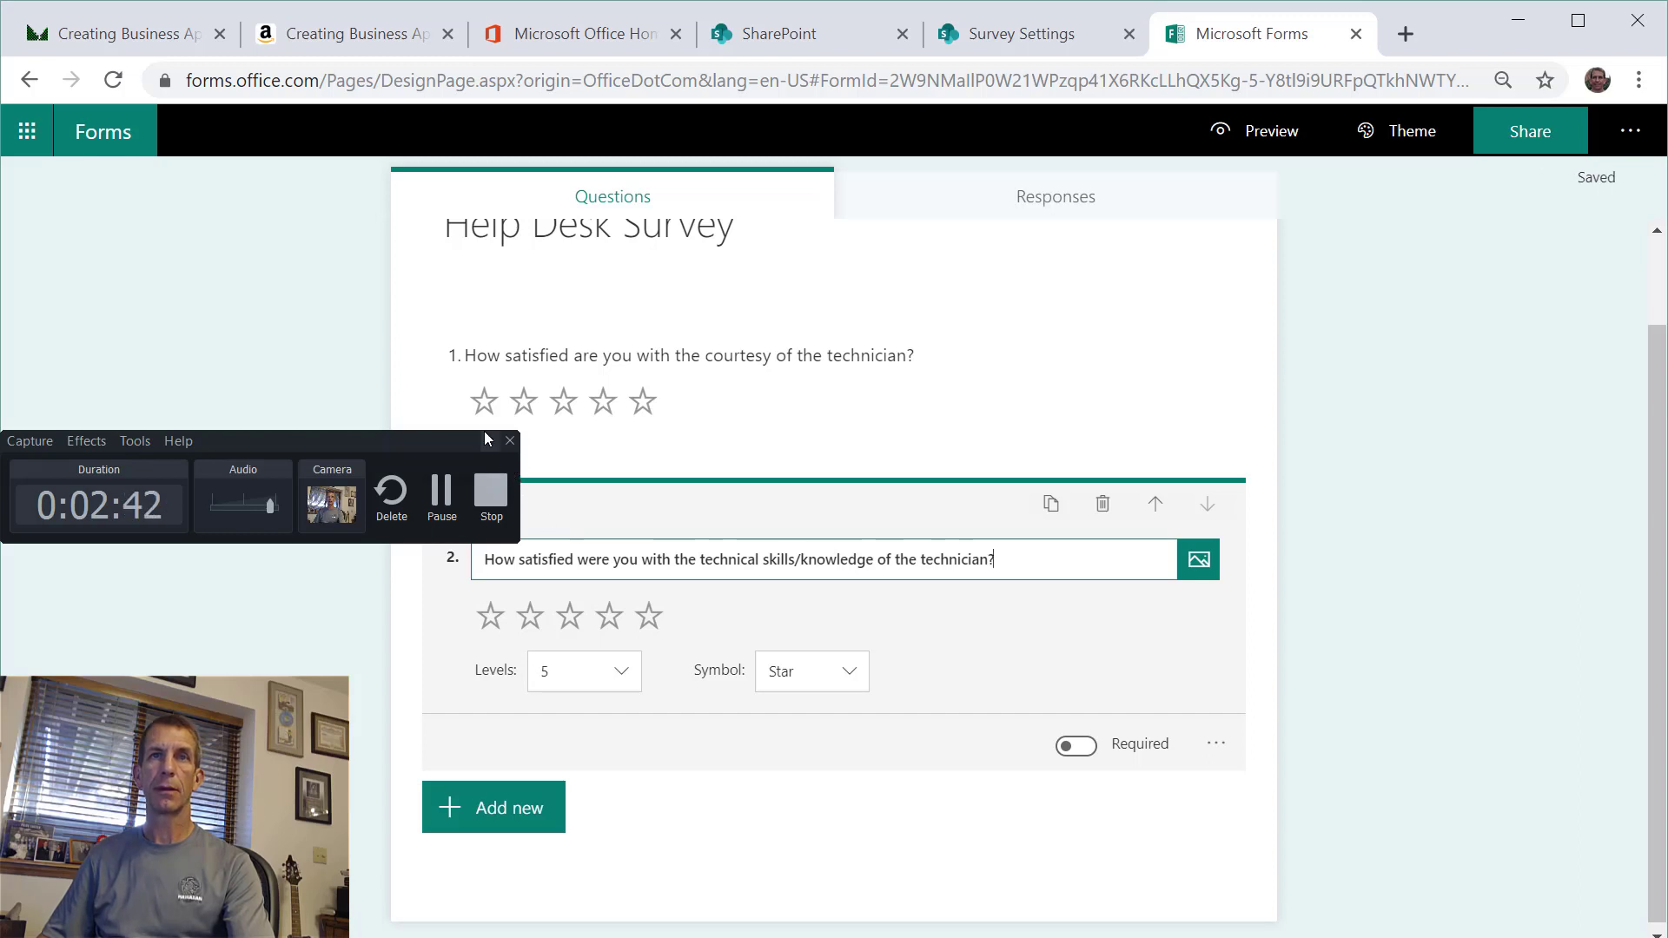
left_click(490, 443)
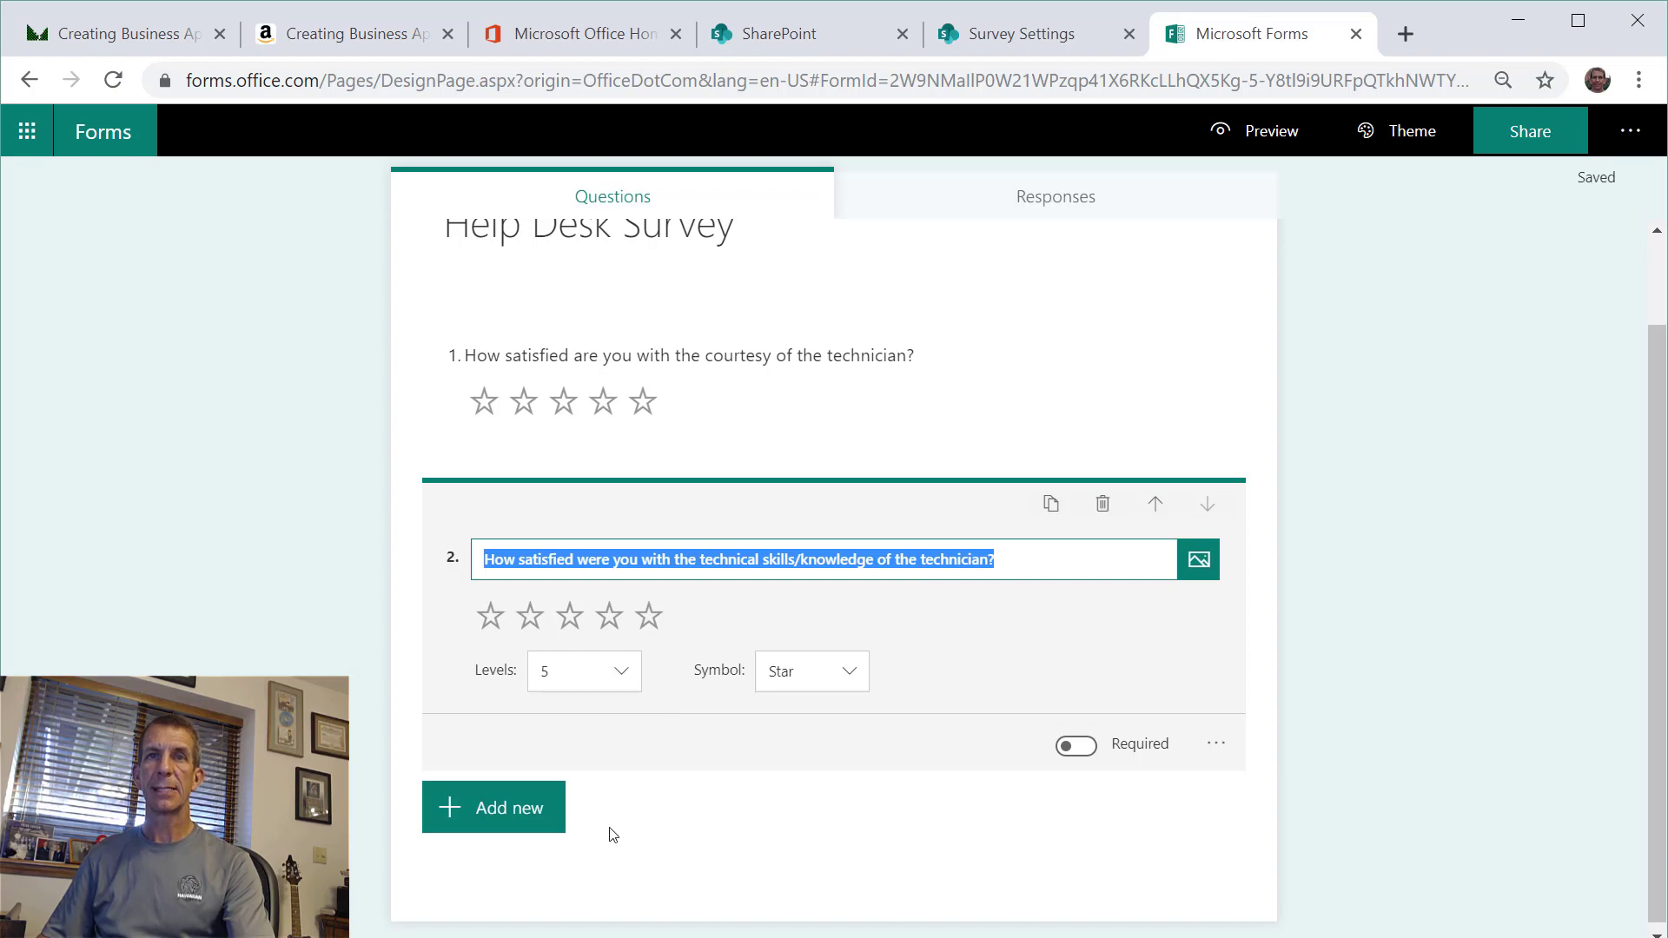
- Add a third Rating question with the SharePoint survey's text "How satisfied are you with the timeliness of service provided?"
left_click(521, 817)
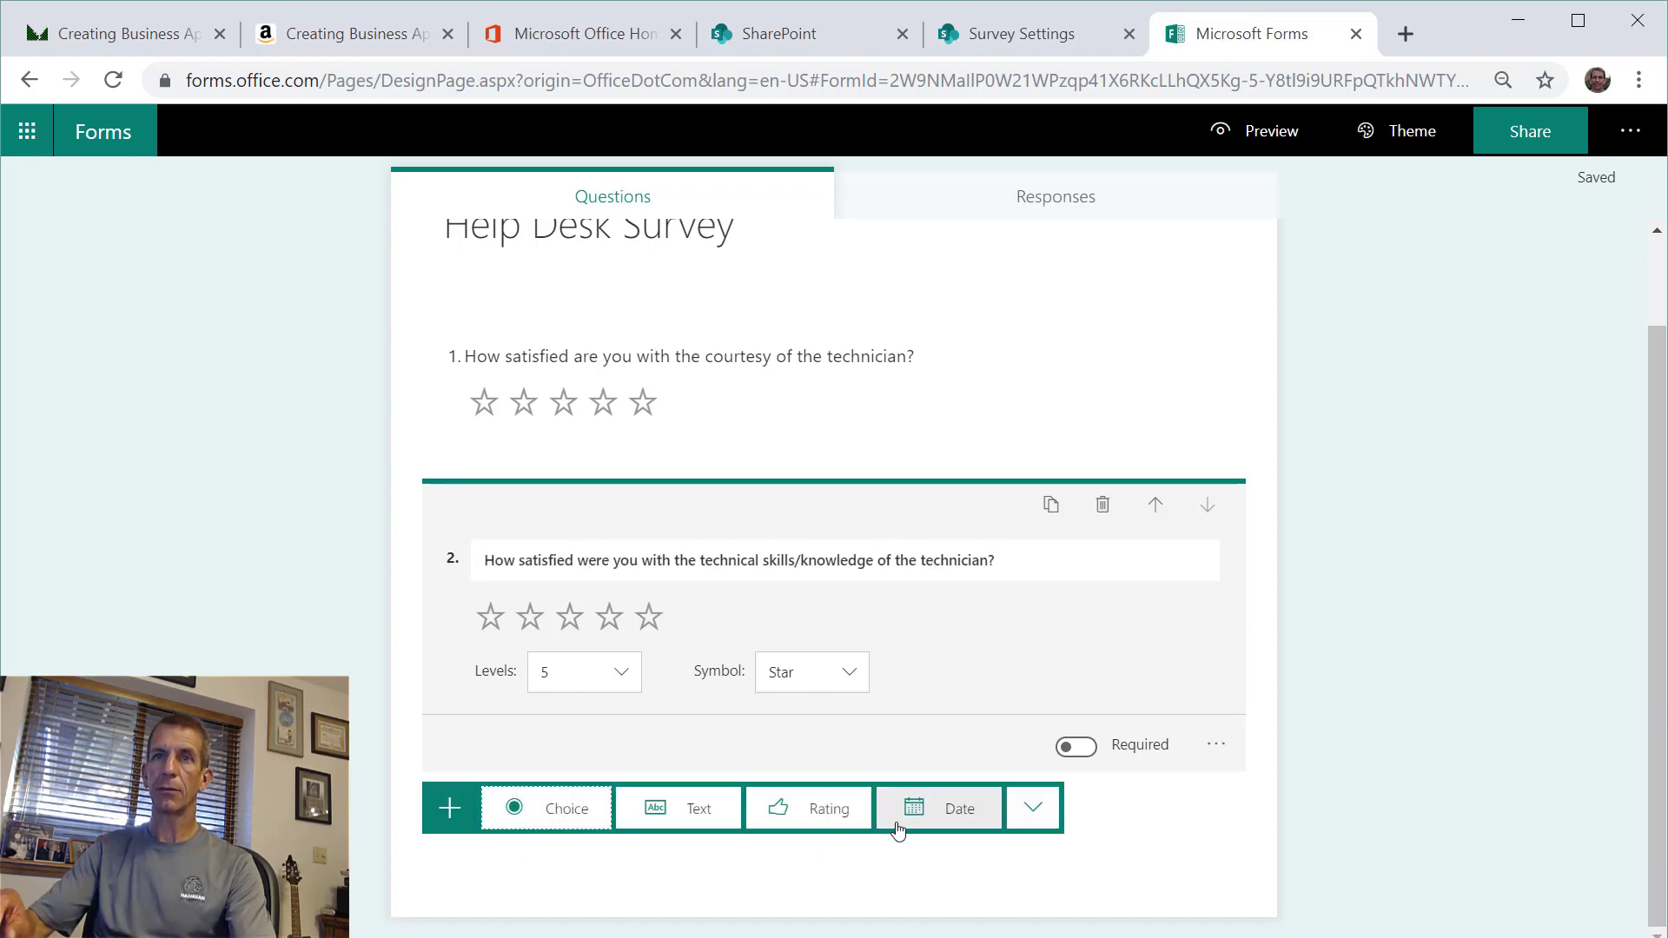
left_click(765, 817)
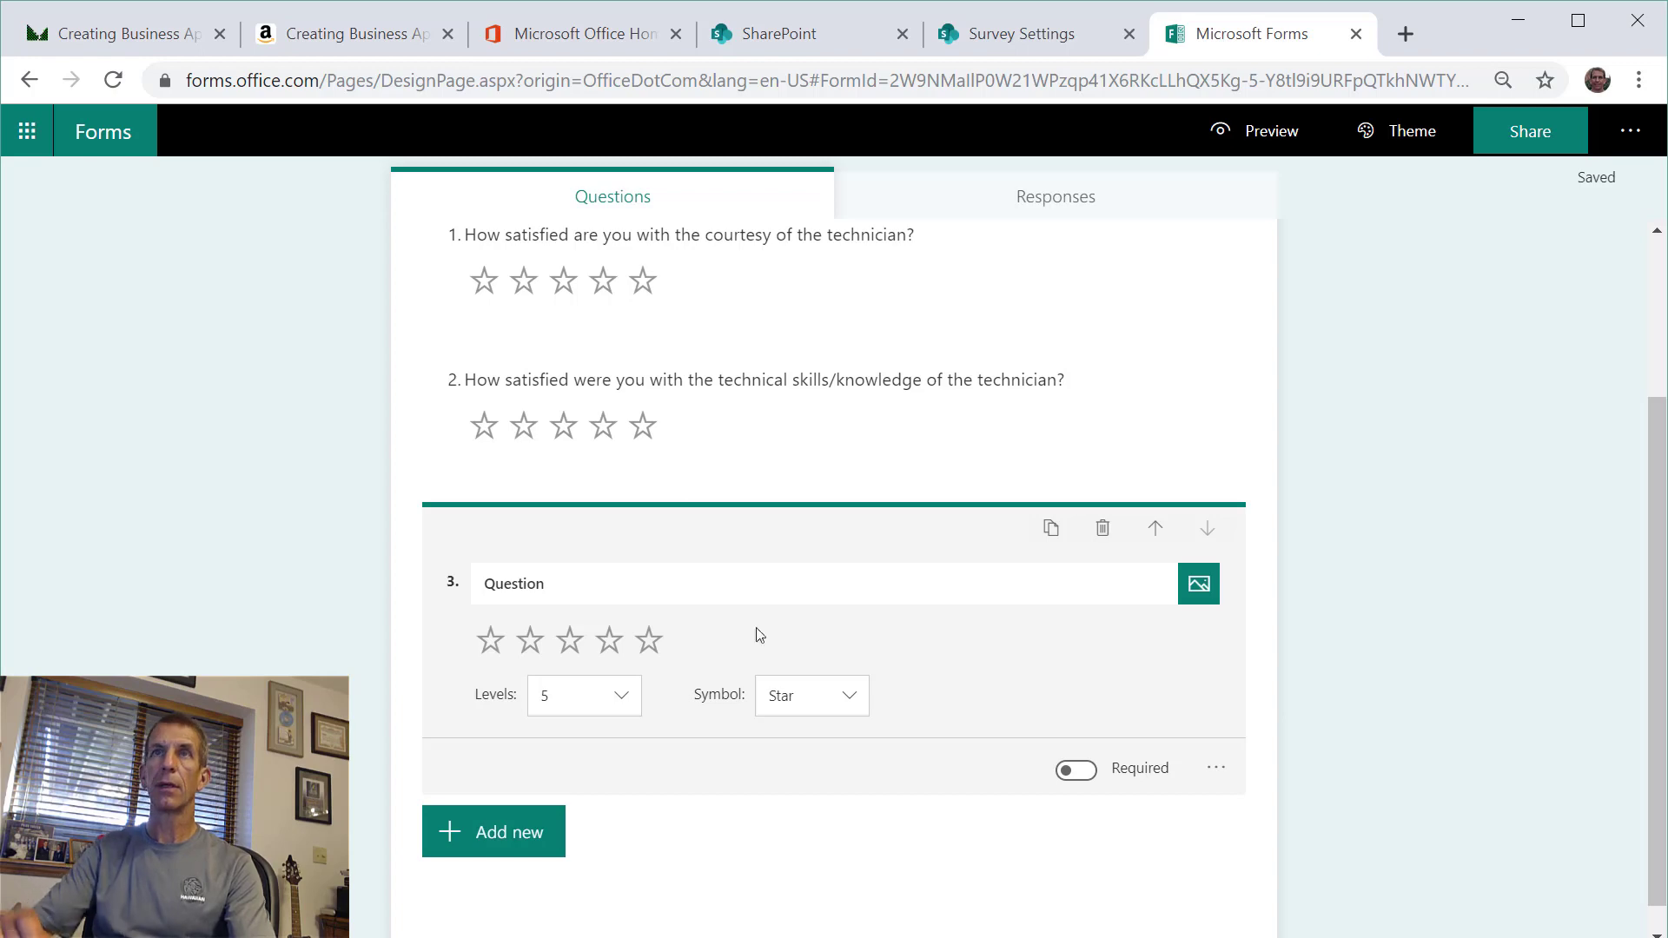
left_click(999, 33)
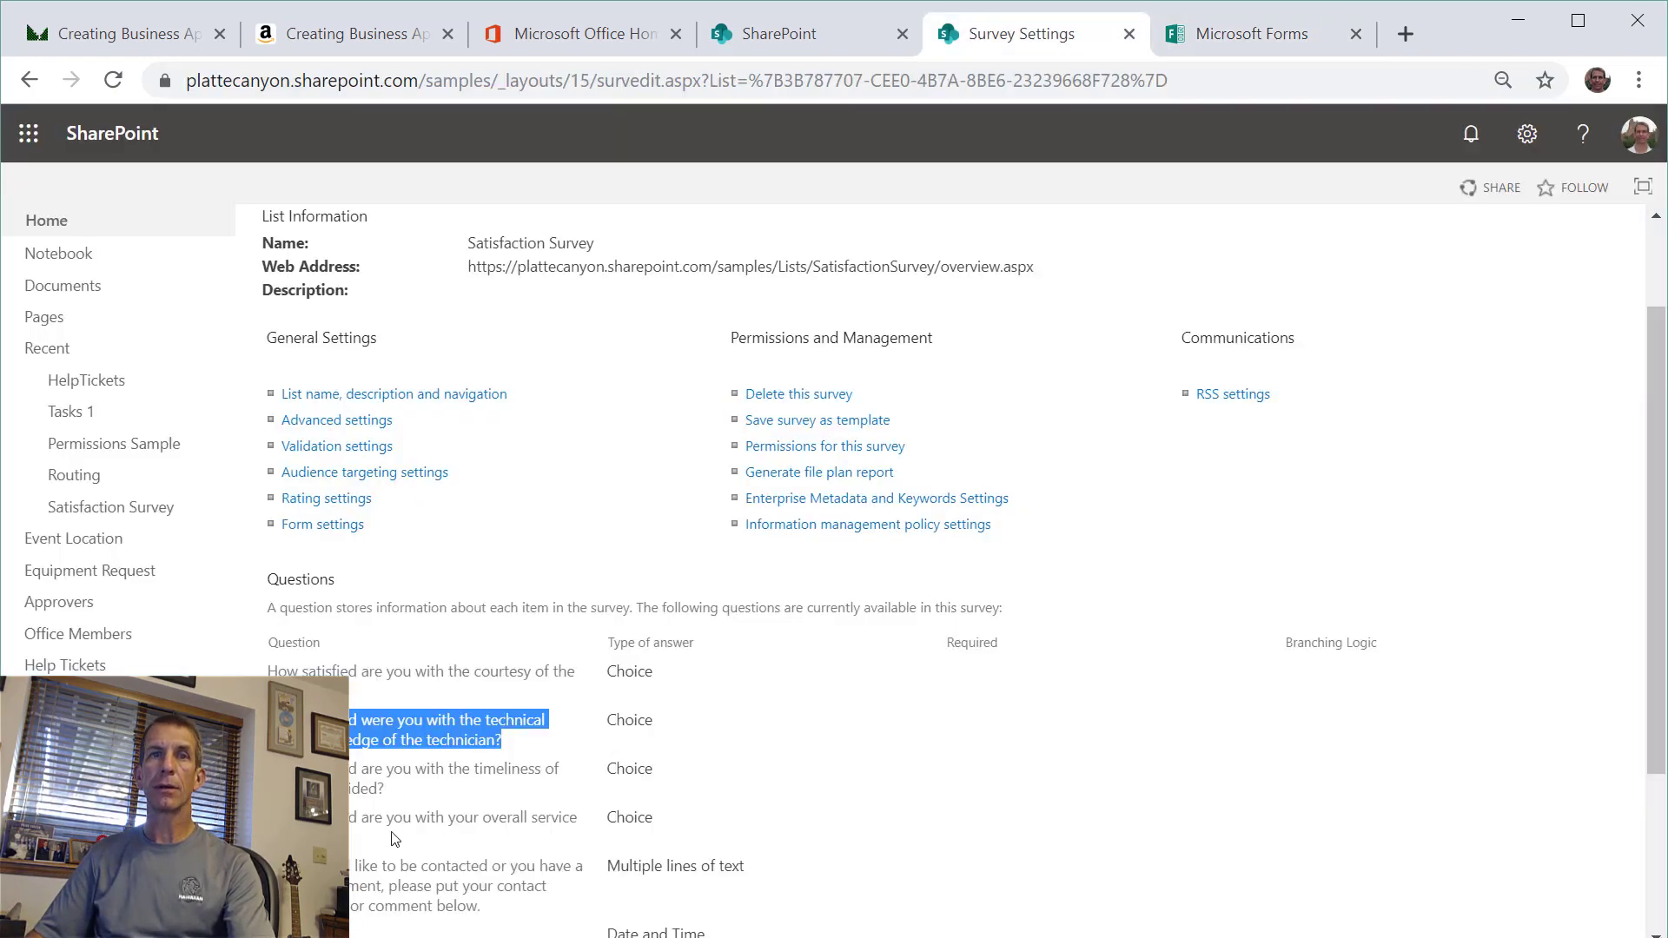
left_click_drag(402, 790, 269, 772)
key("ctrl+c")
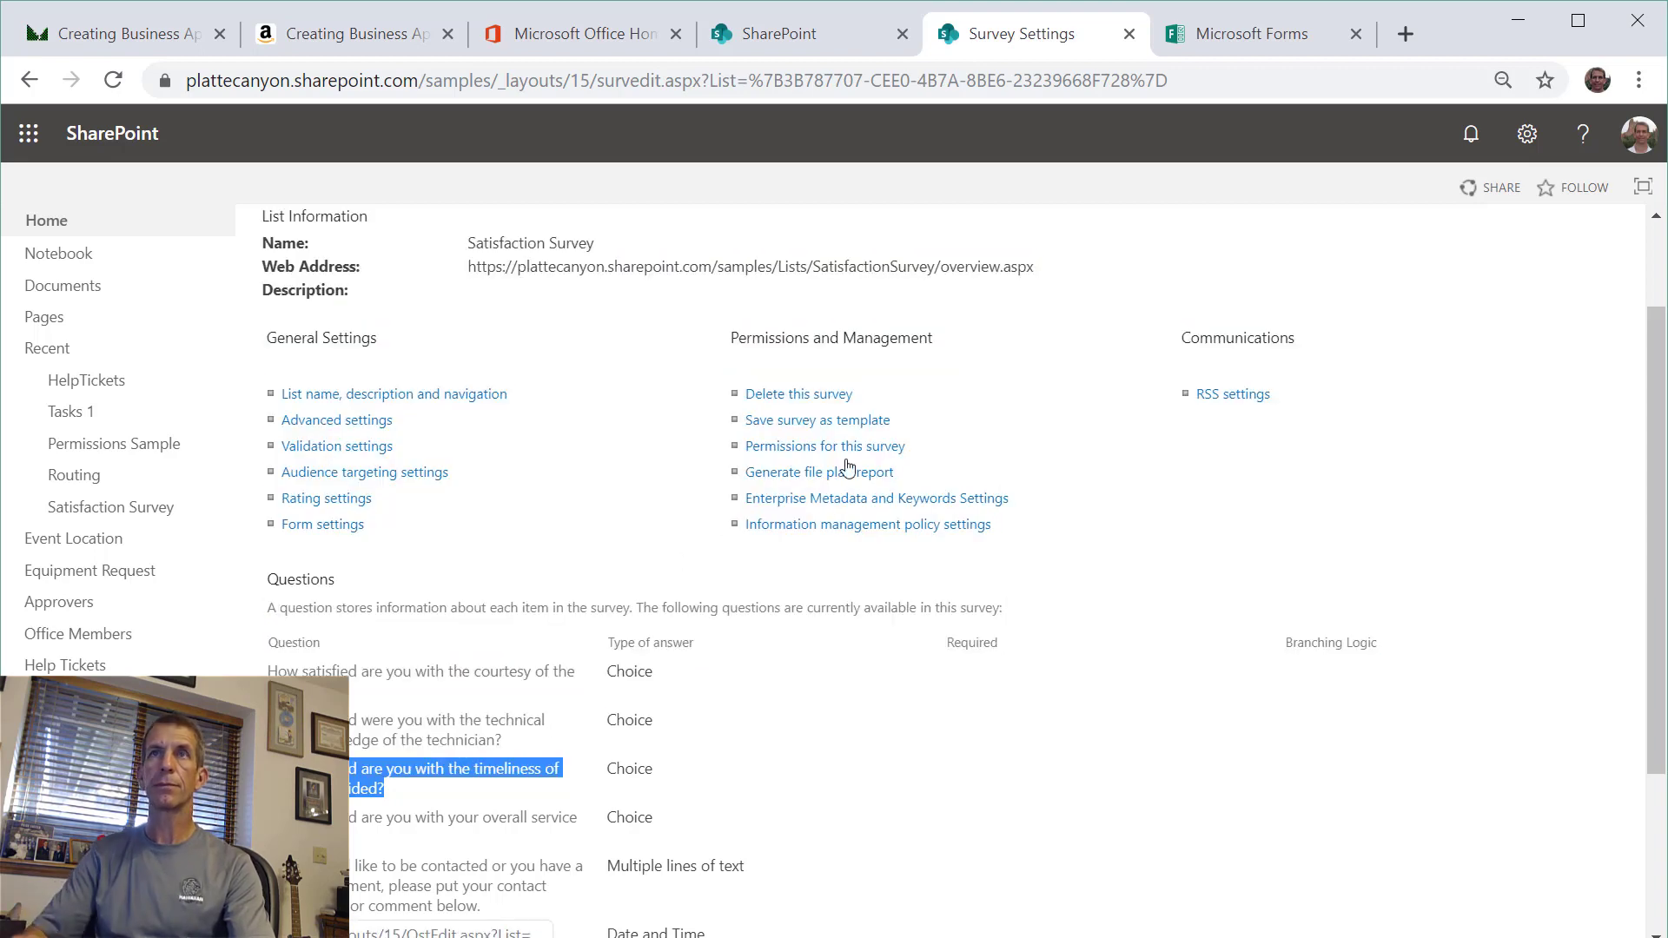
left_click(1208, 39)
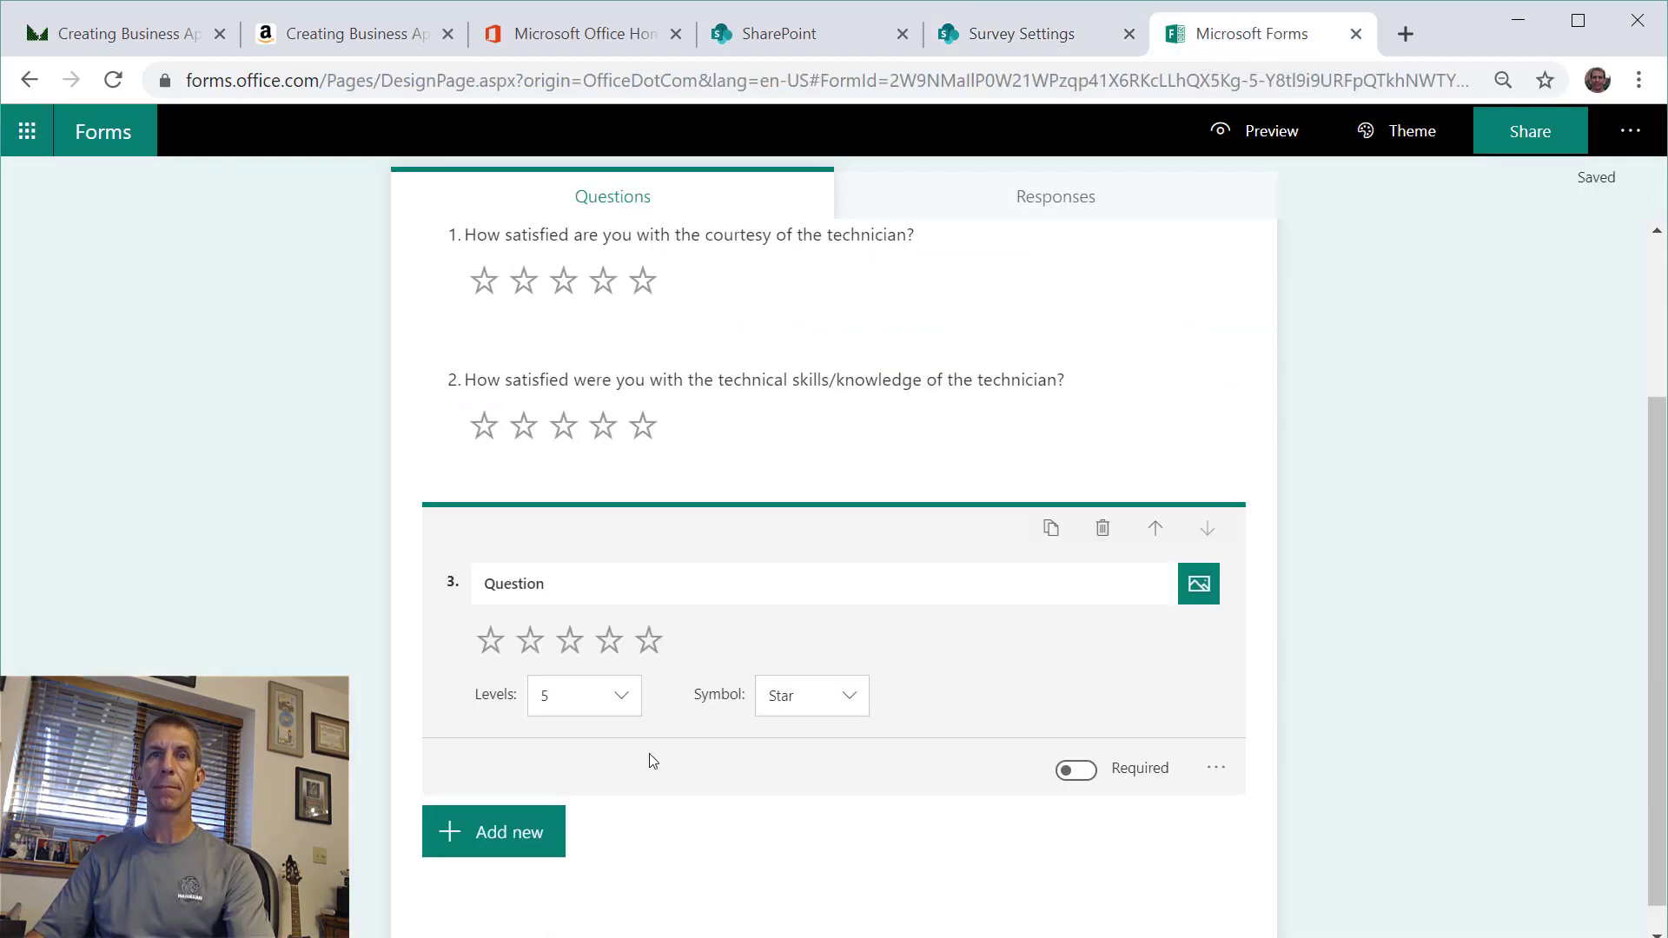
left_click(738, 591)
double_click(738, 592)
key("ctrl+v")
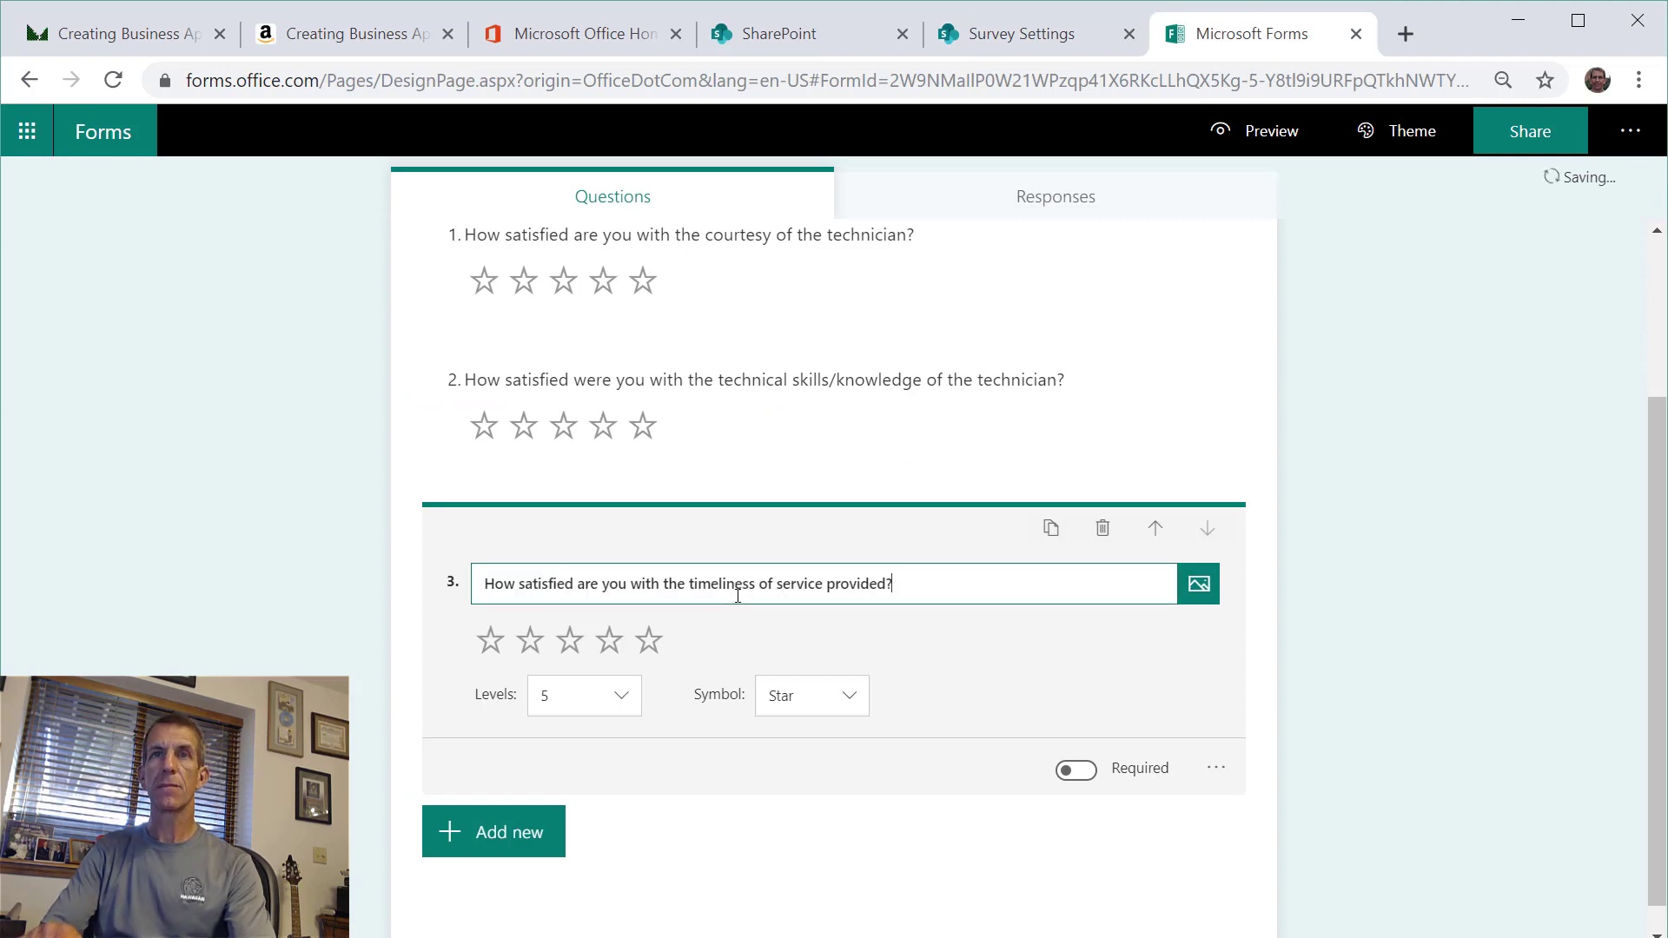
- Add a fourth Rating question with the SharePoint survey's text "How satisfied are you with your overall service experience?"
left_click(1020, 34)
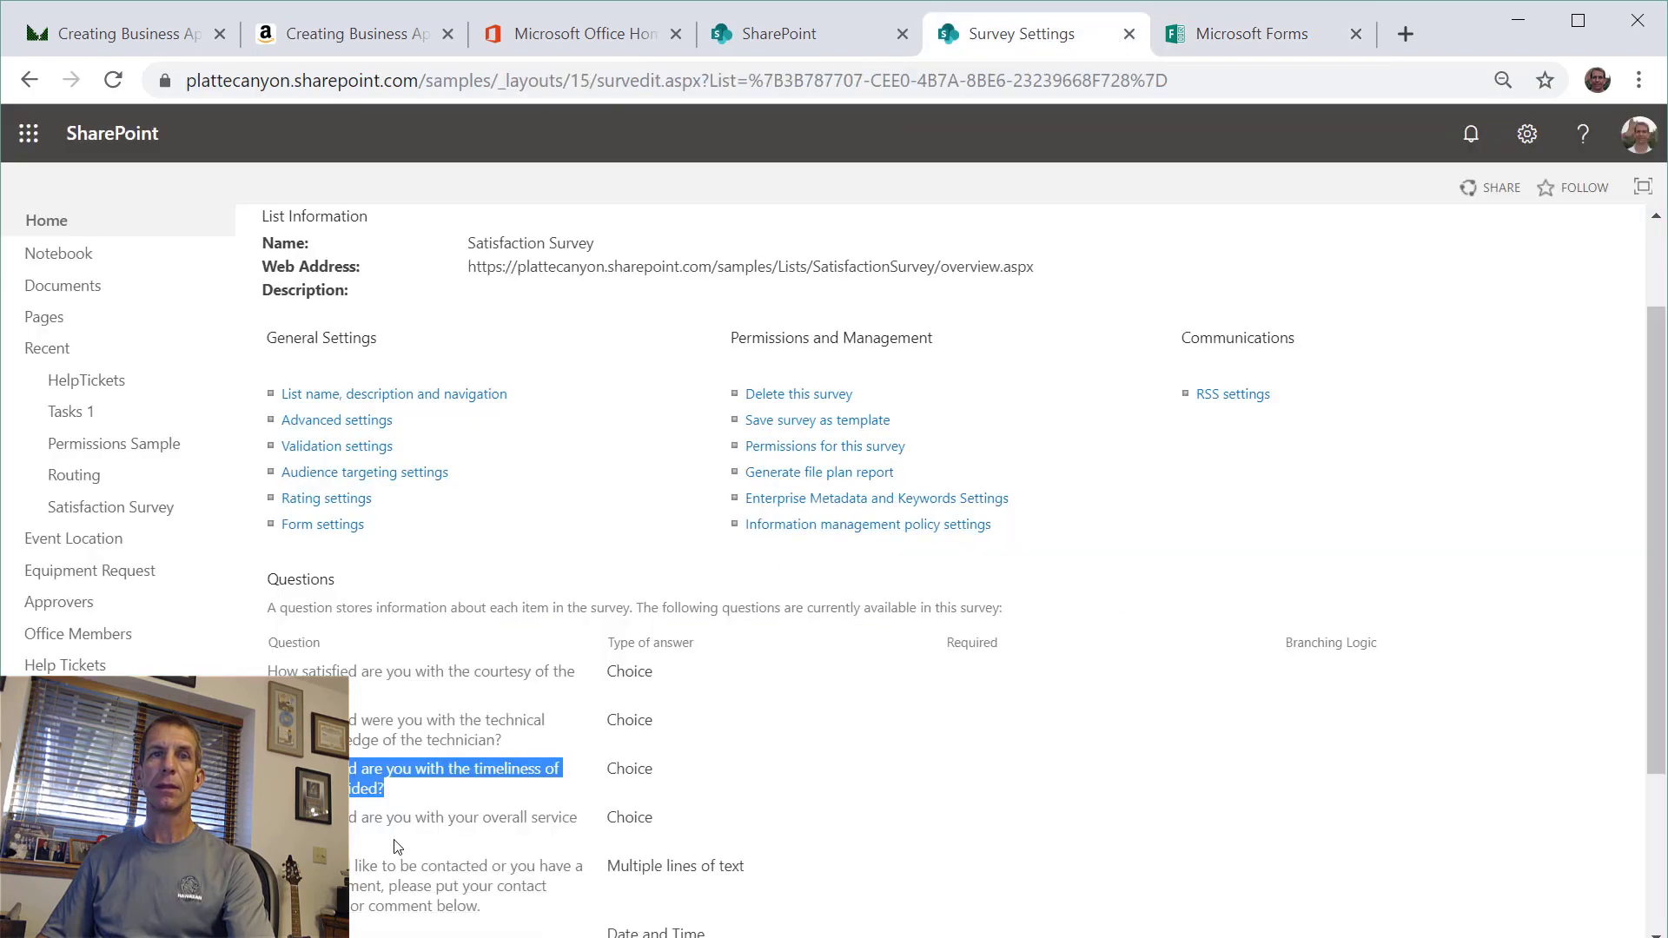
left_click_drag(379, 839, 266, 818)
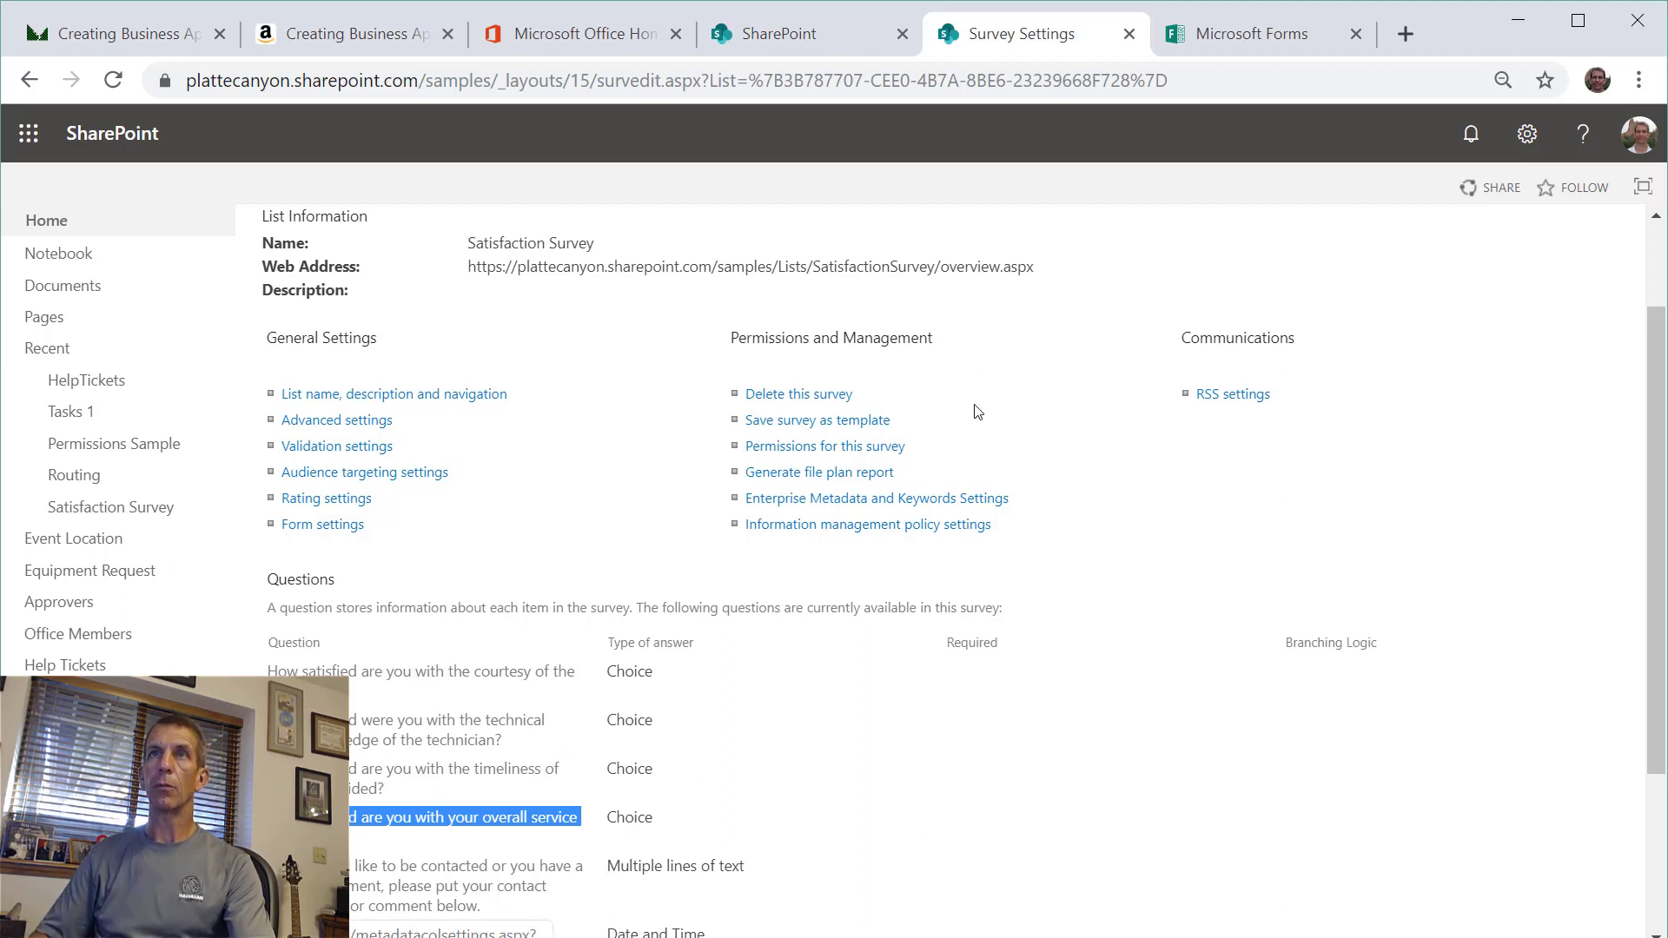
left_click(1247, 19)
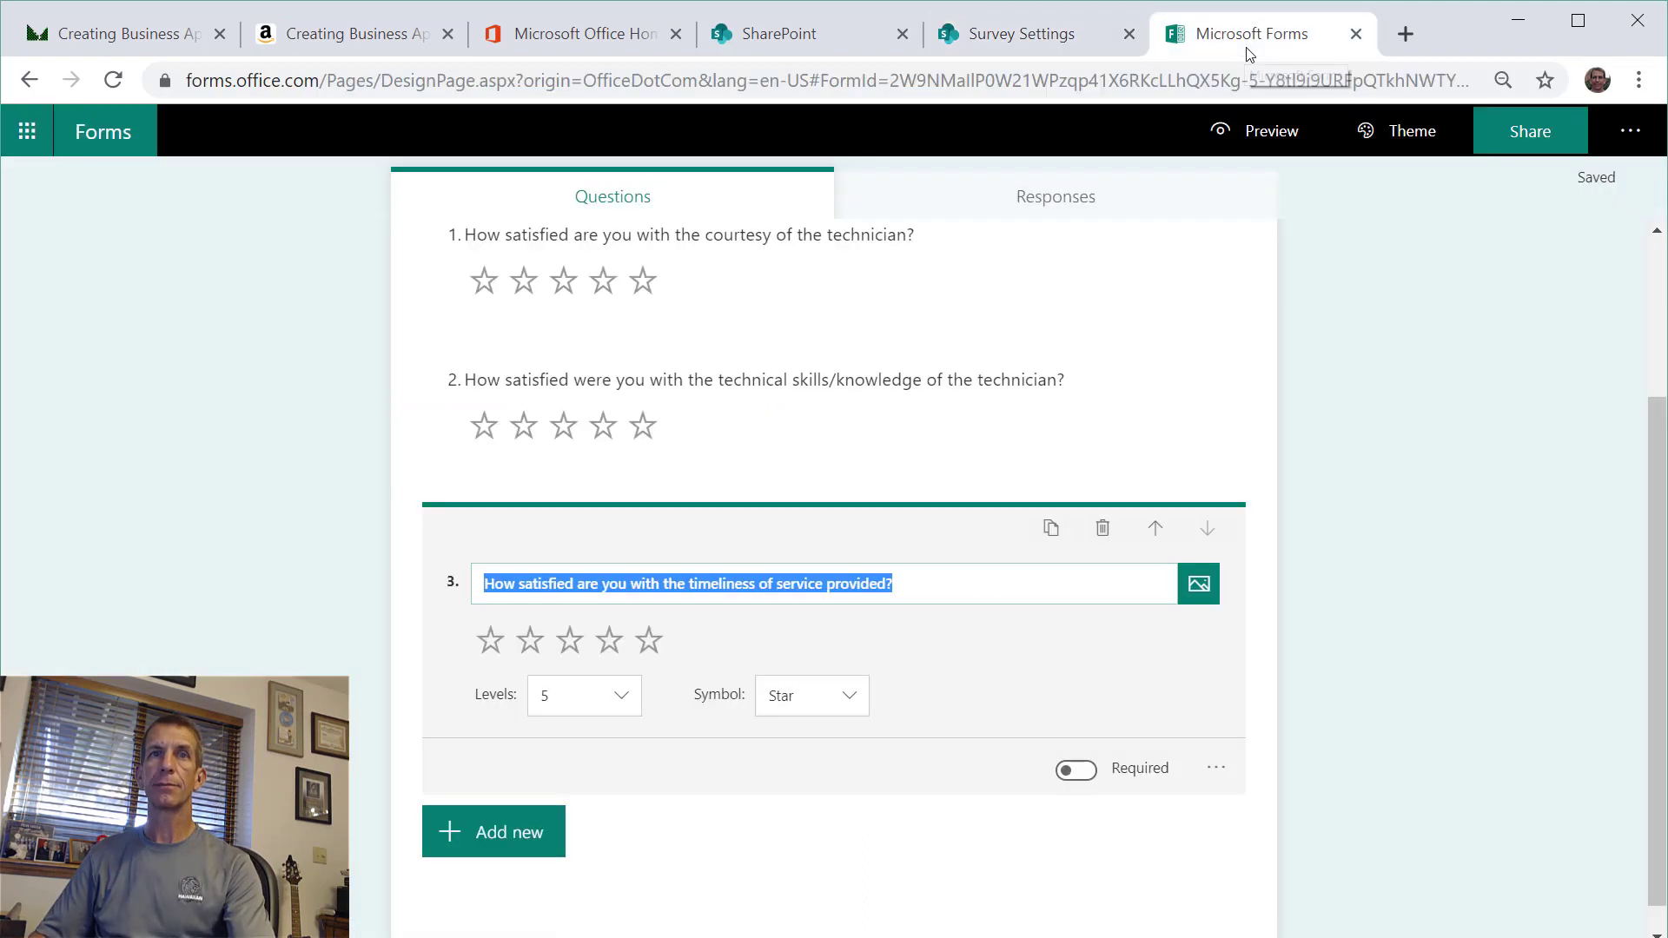
left_click(537, 847)
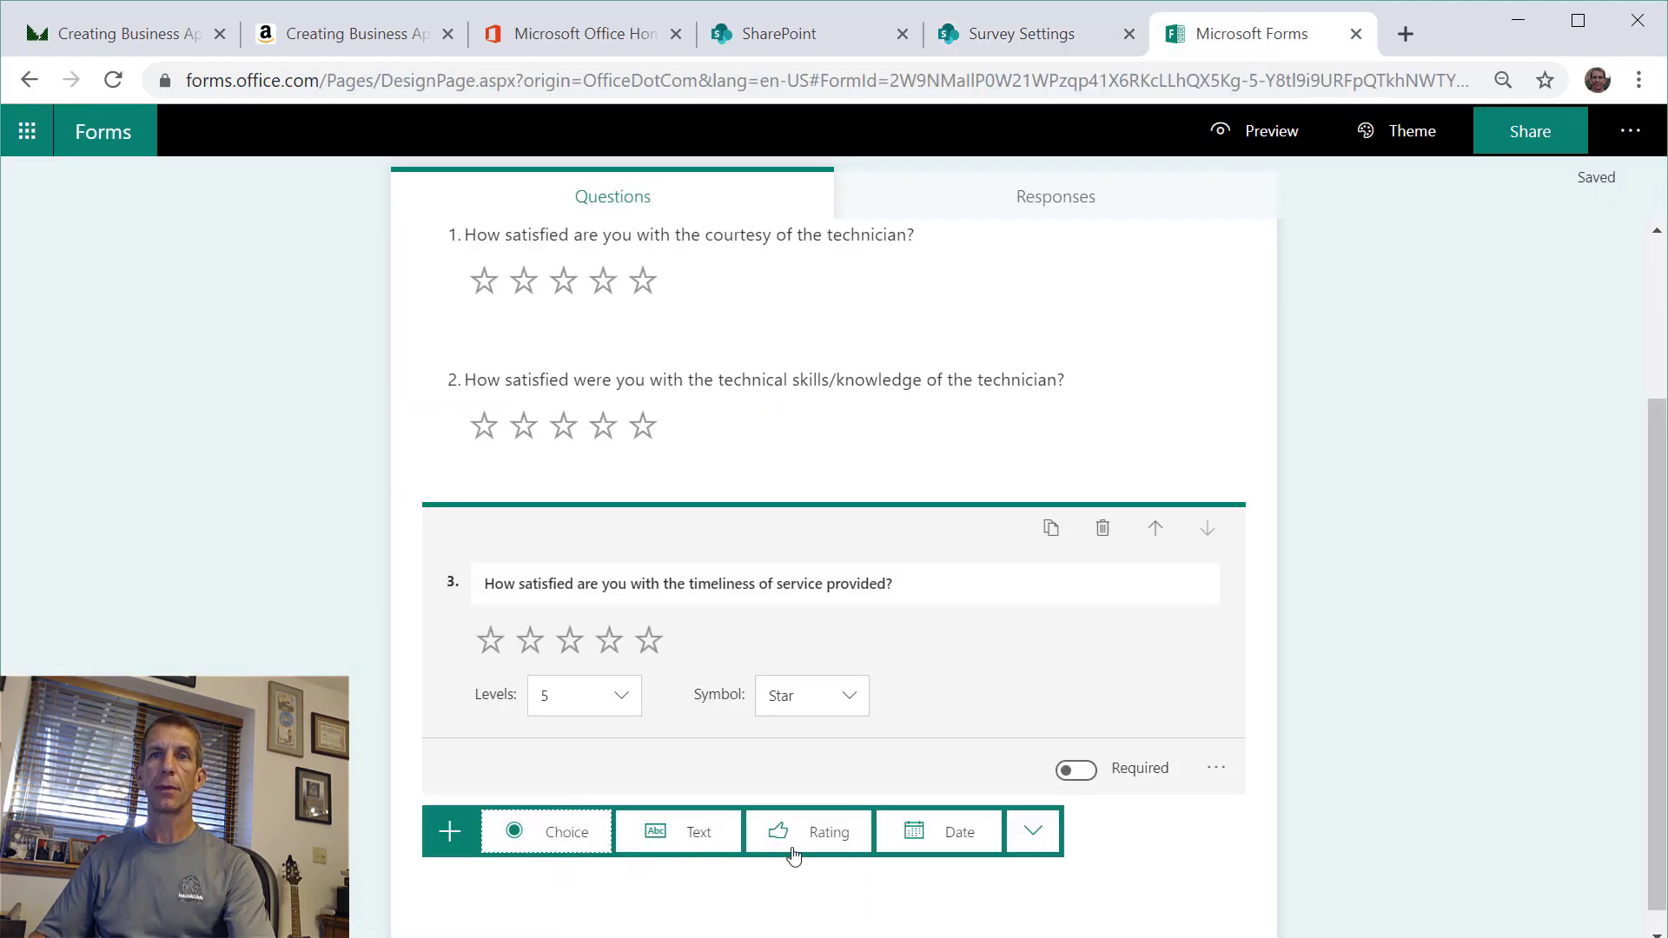
left_click(820, 832)
left_click(608, 582)
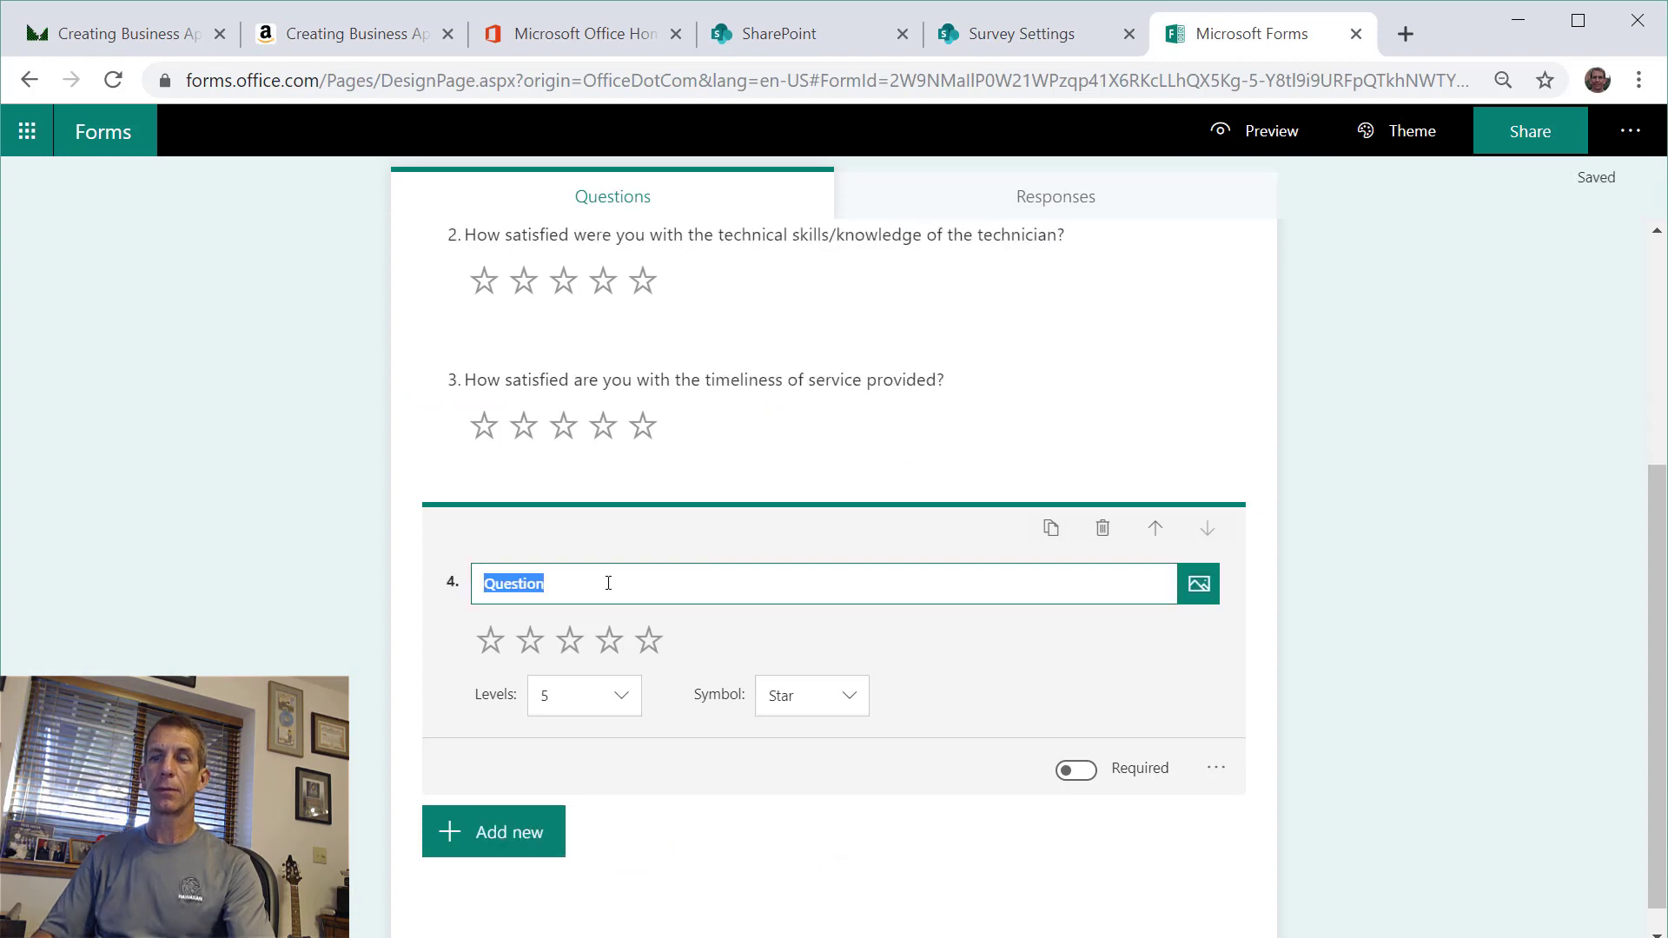
type("How satisfied are you with your overall service experience?")
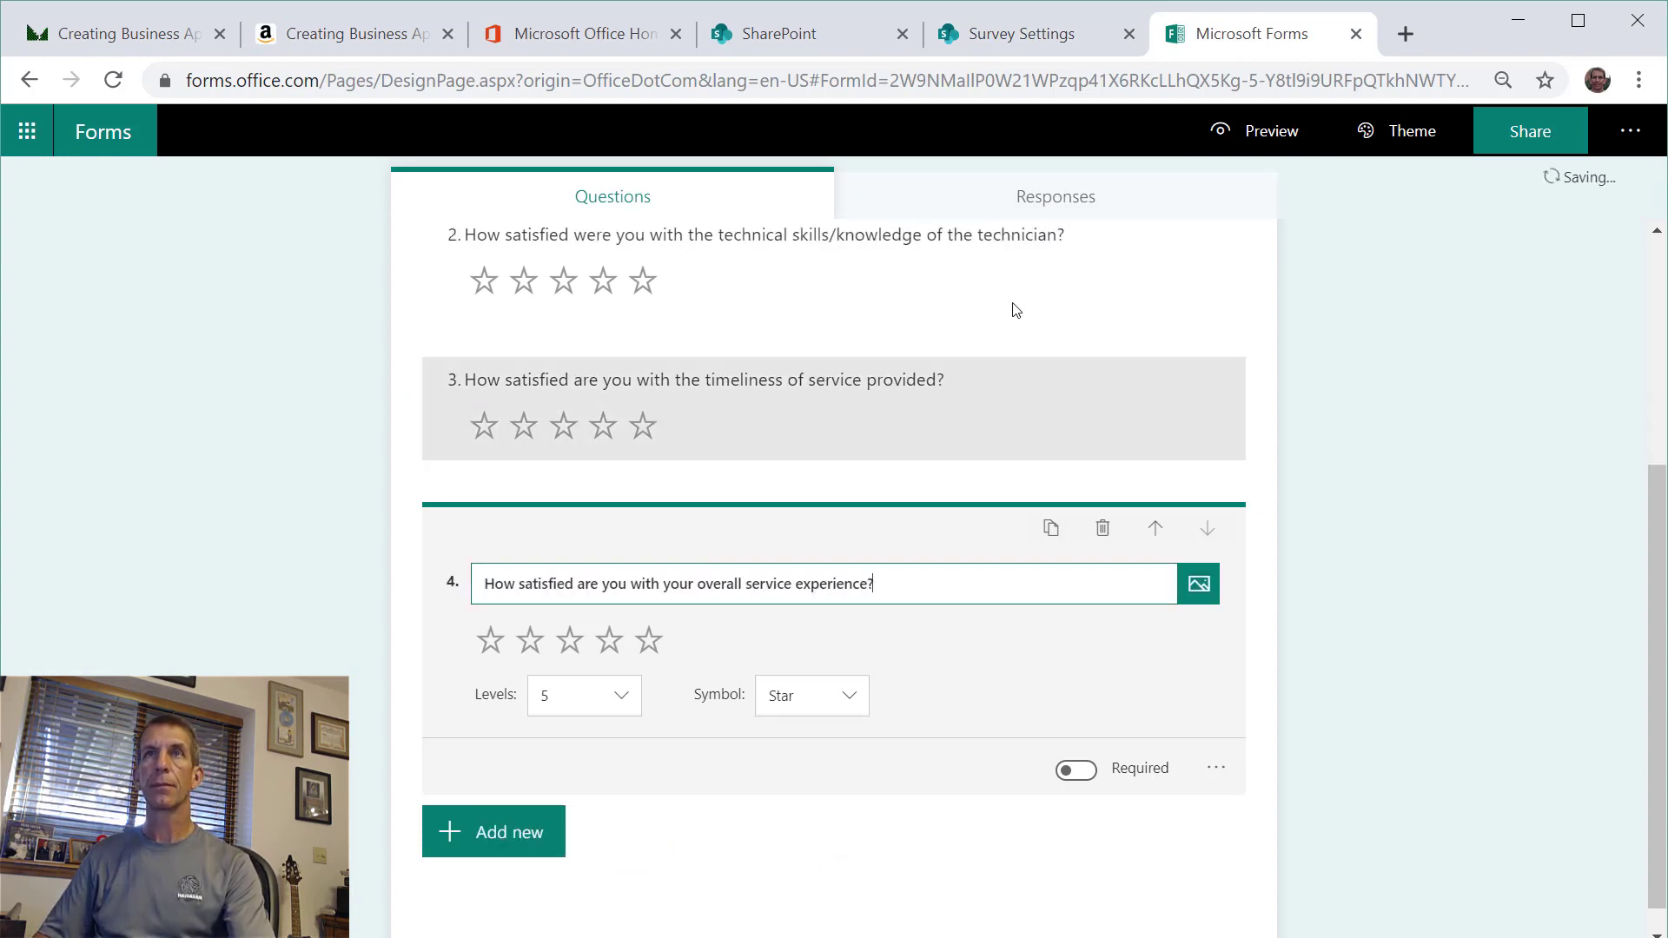
- Copy the contact and further-comment question from the SharePoint survey settings and return to the Help Desk Survey form
left_click(1003, 36)
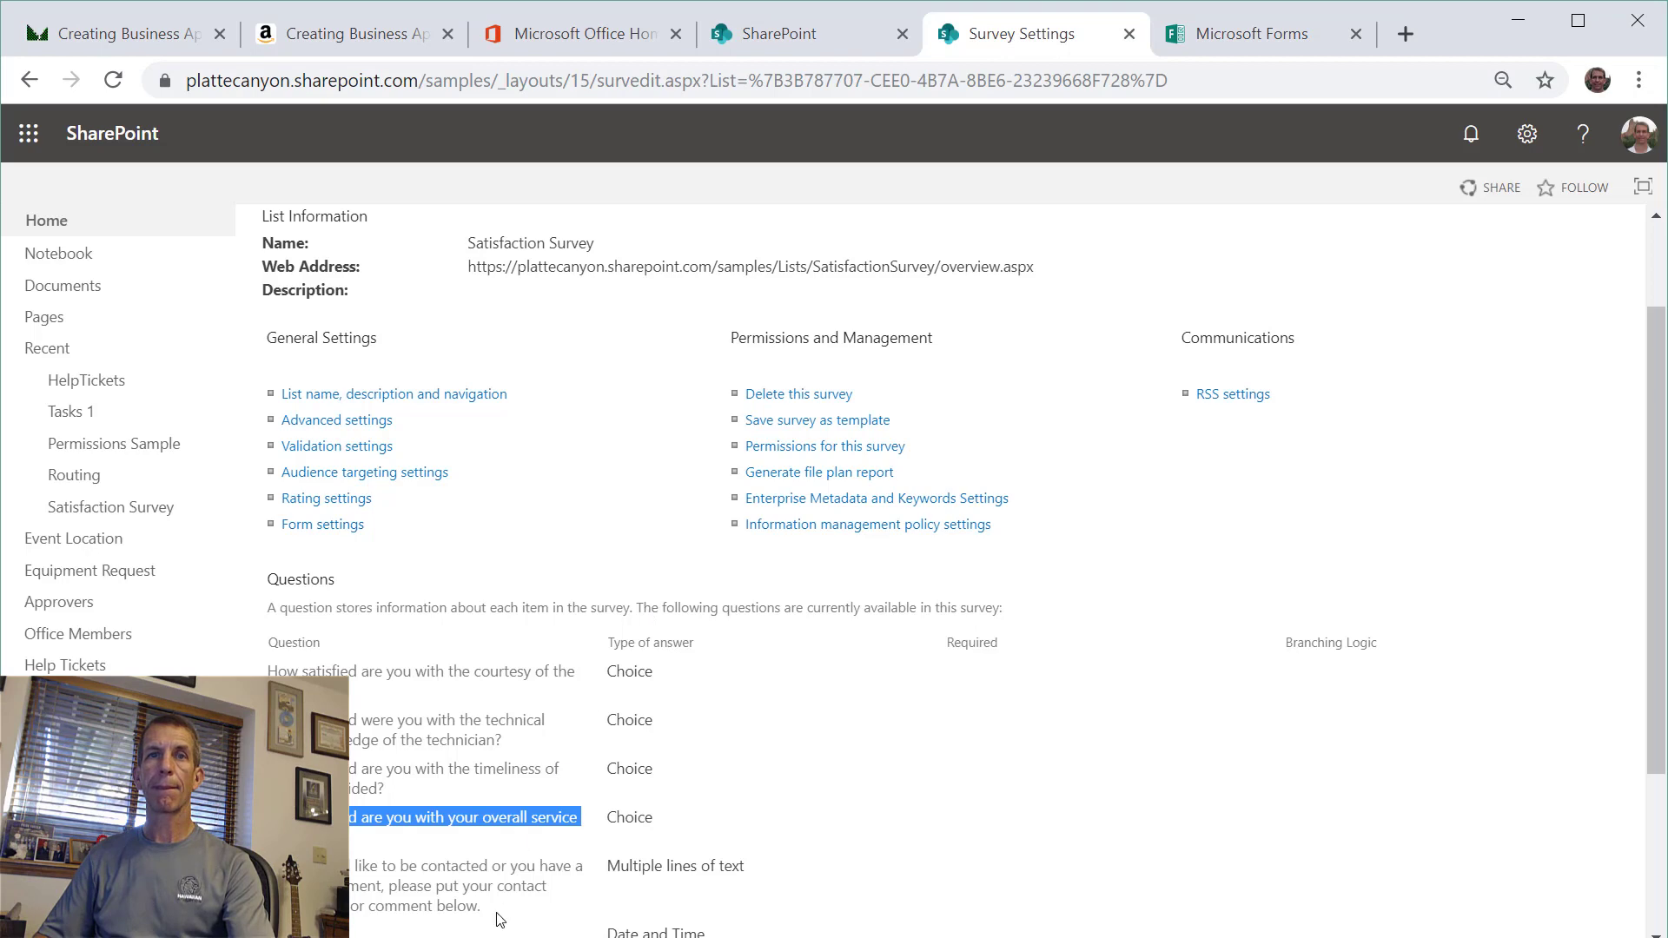
left_click_drag(482, 908, 278, 866)
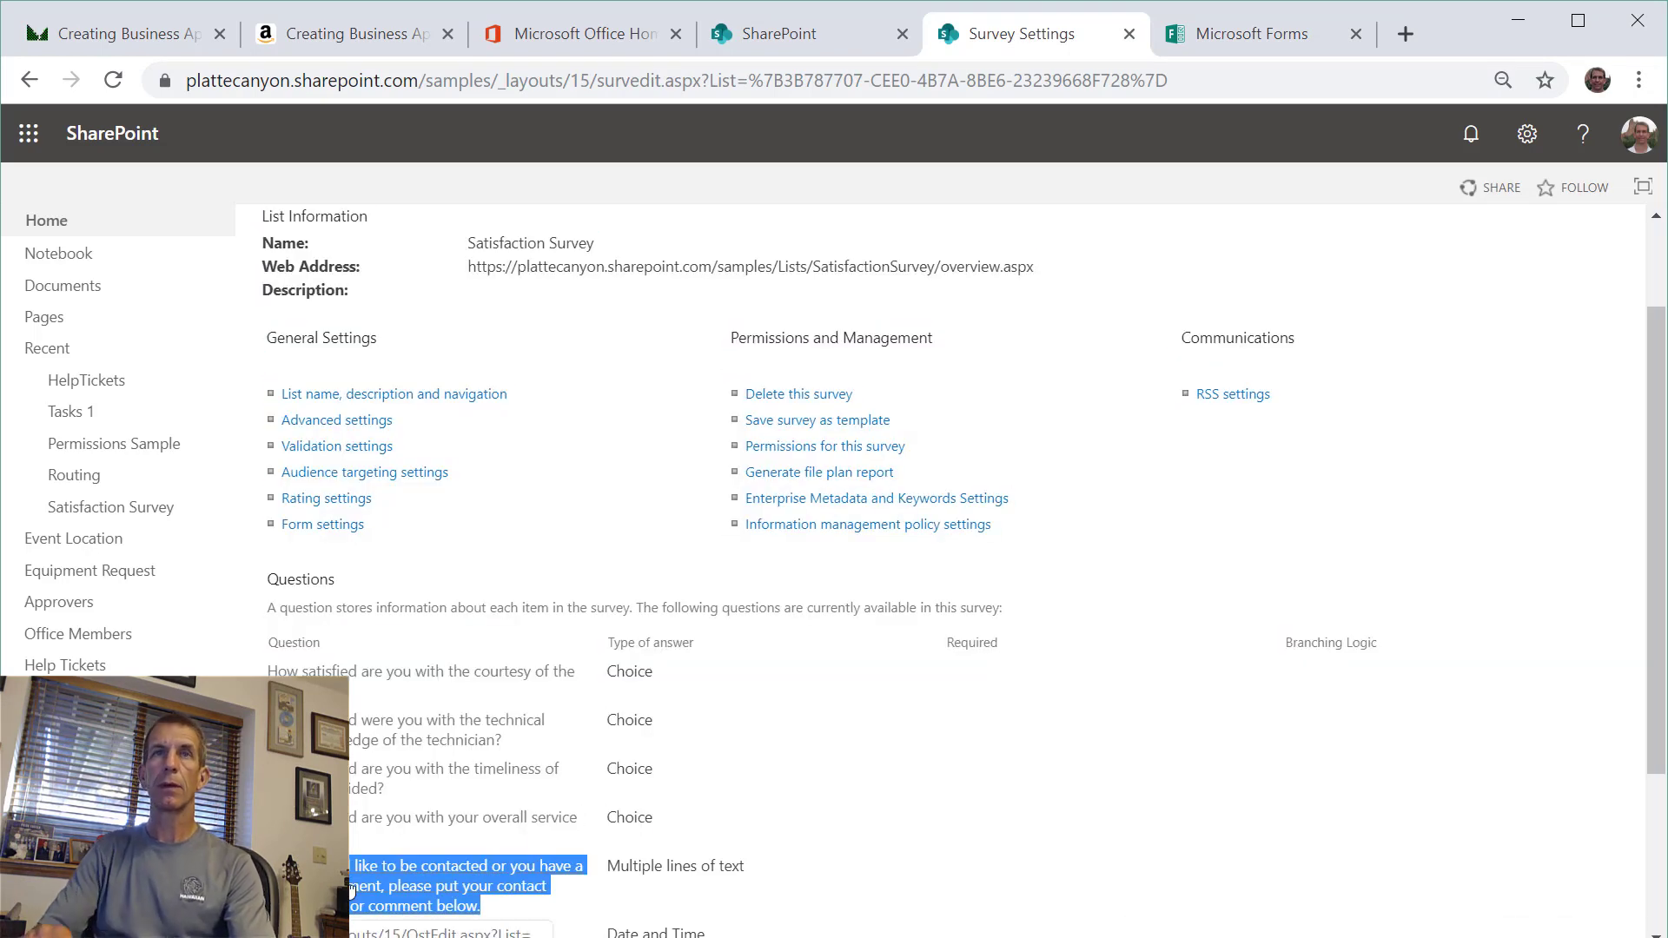
left_click(1251, 39)
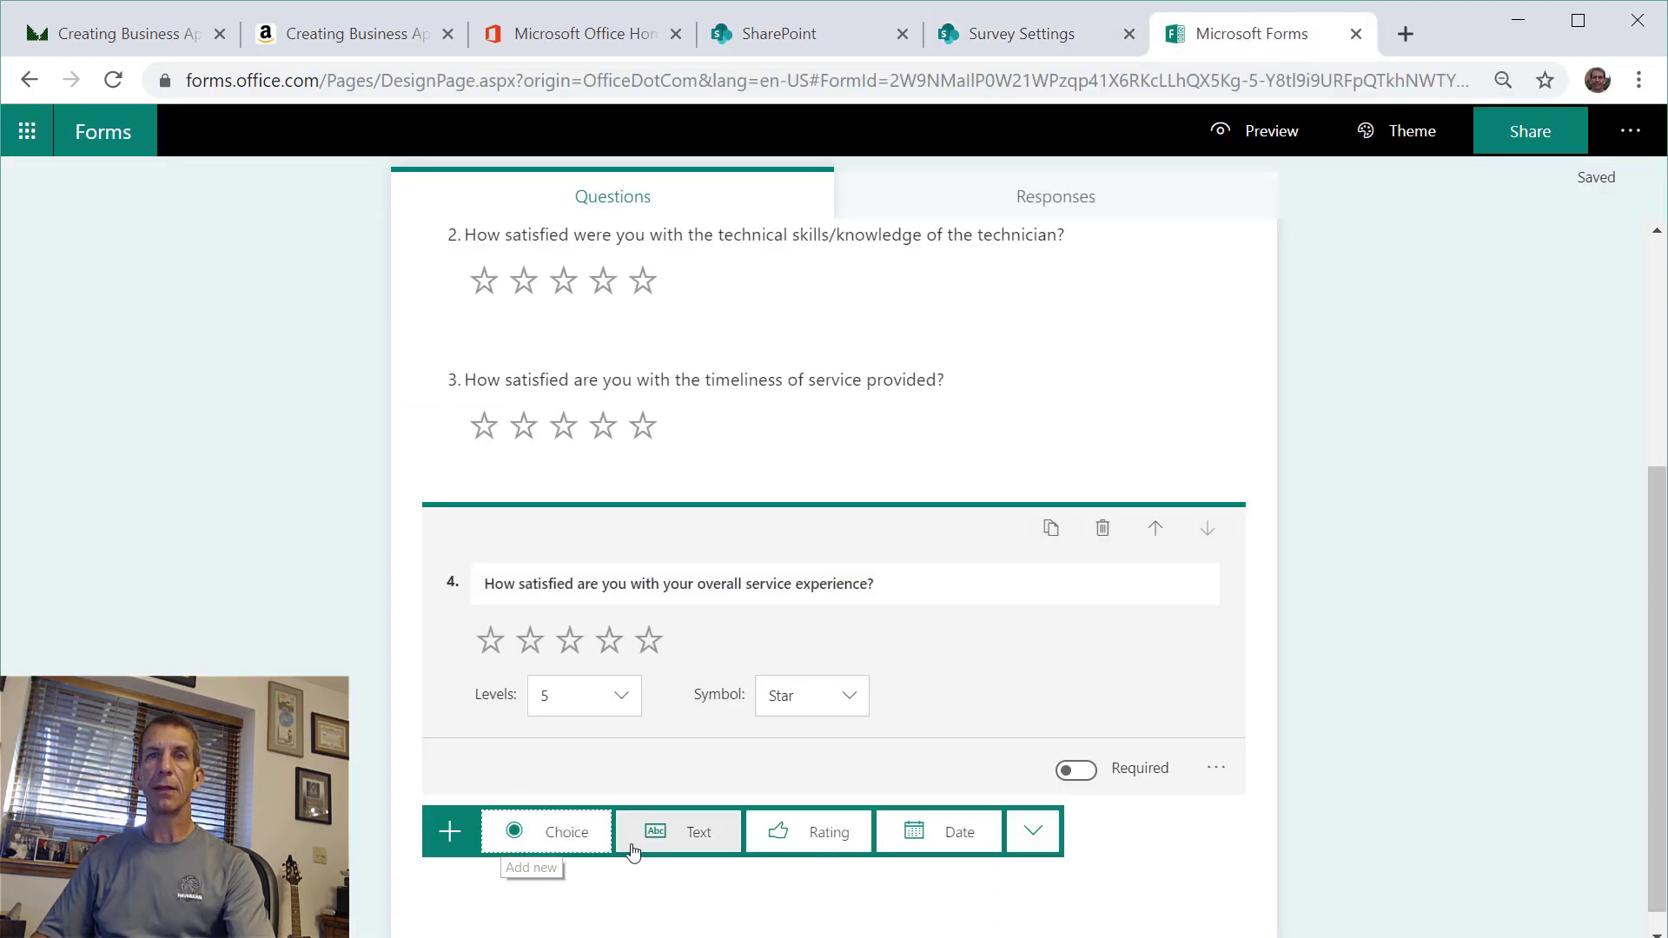
- Add a long-answer Text question reading "If you would like to be contacted or you have a further comment, please put your contact information or comment below."
left_click(676, 844)
left_click(672, 657)
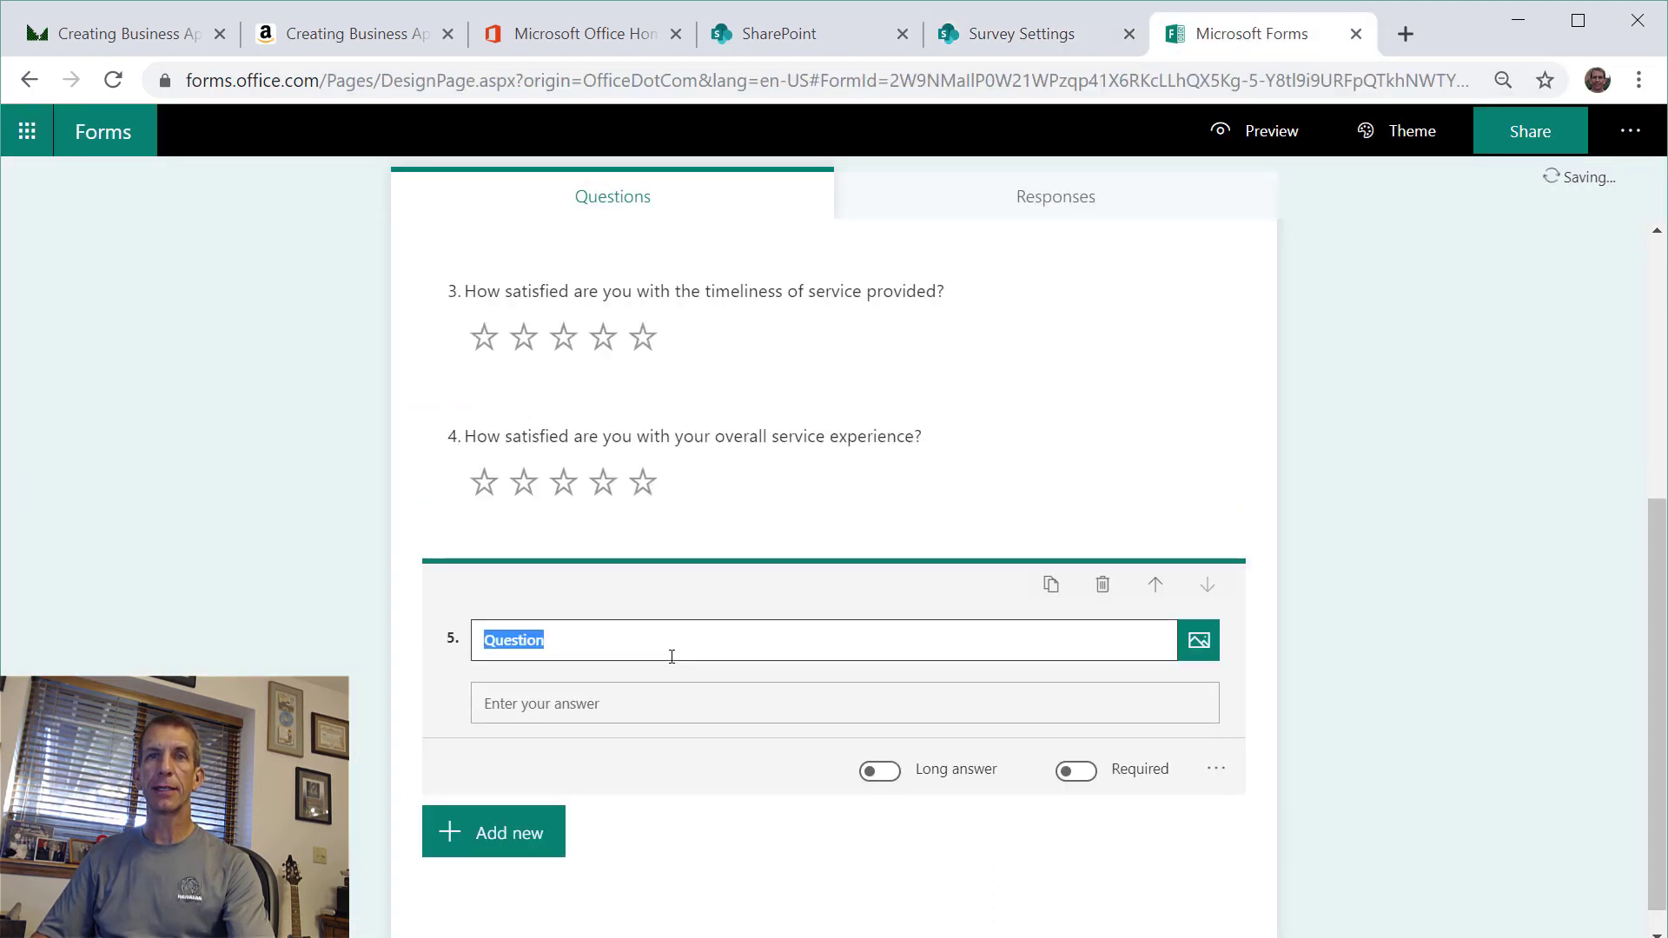
type("If you would like to be contacted or you have a further comment, please put your contact information or comment below.")
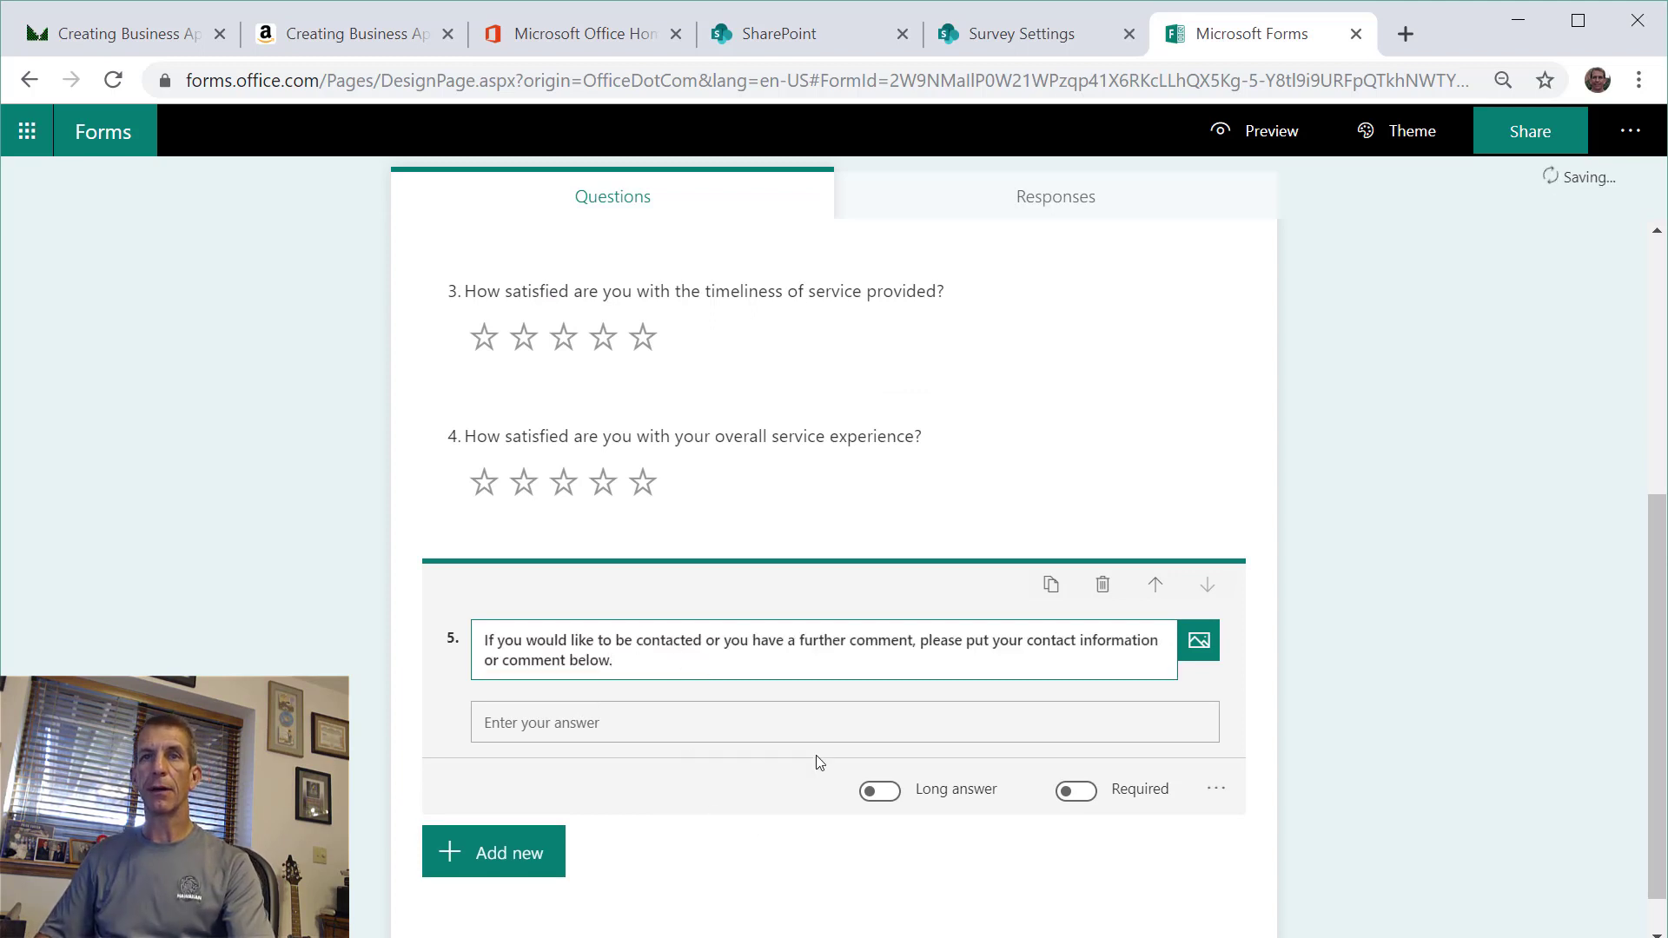
left_click(897, 808)
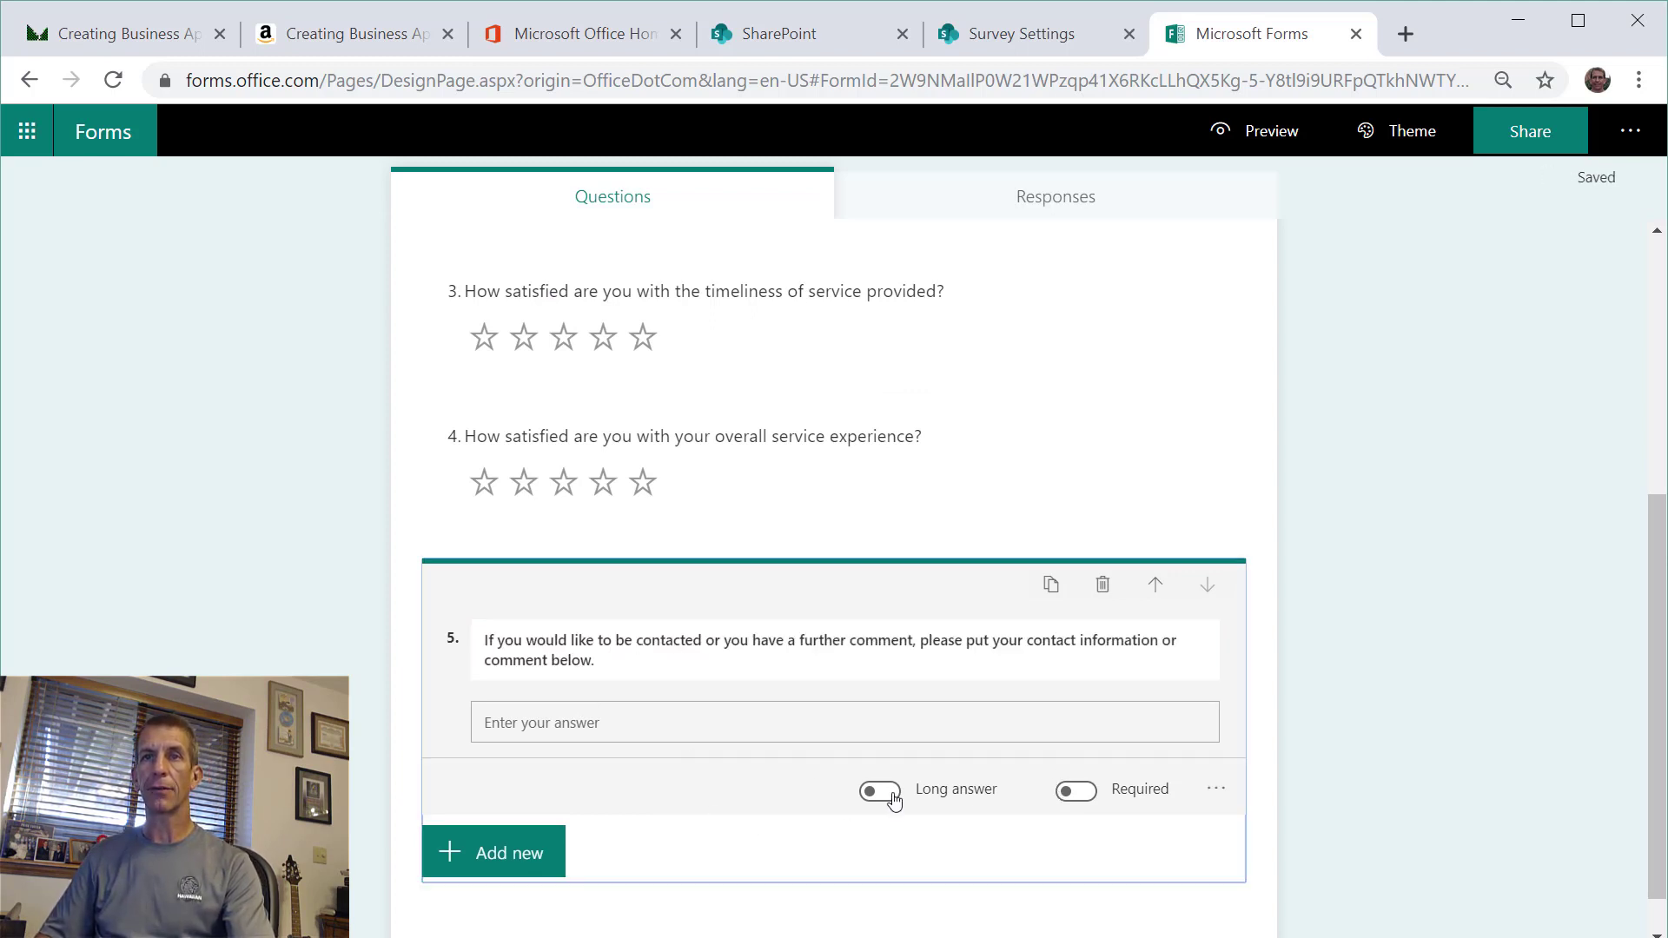
left_click(893, 793)
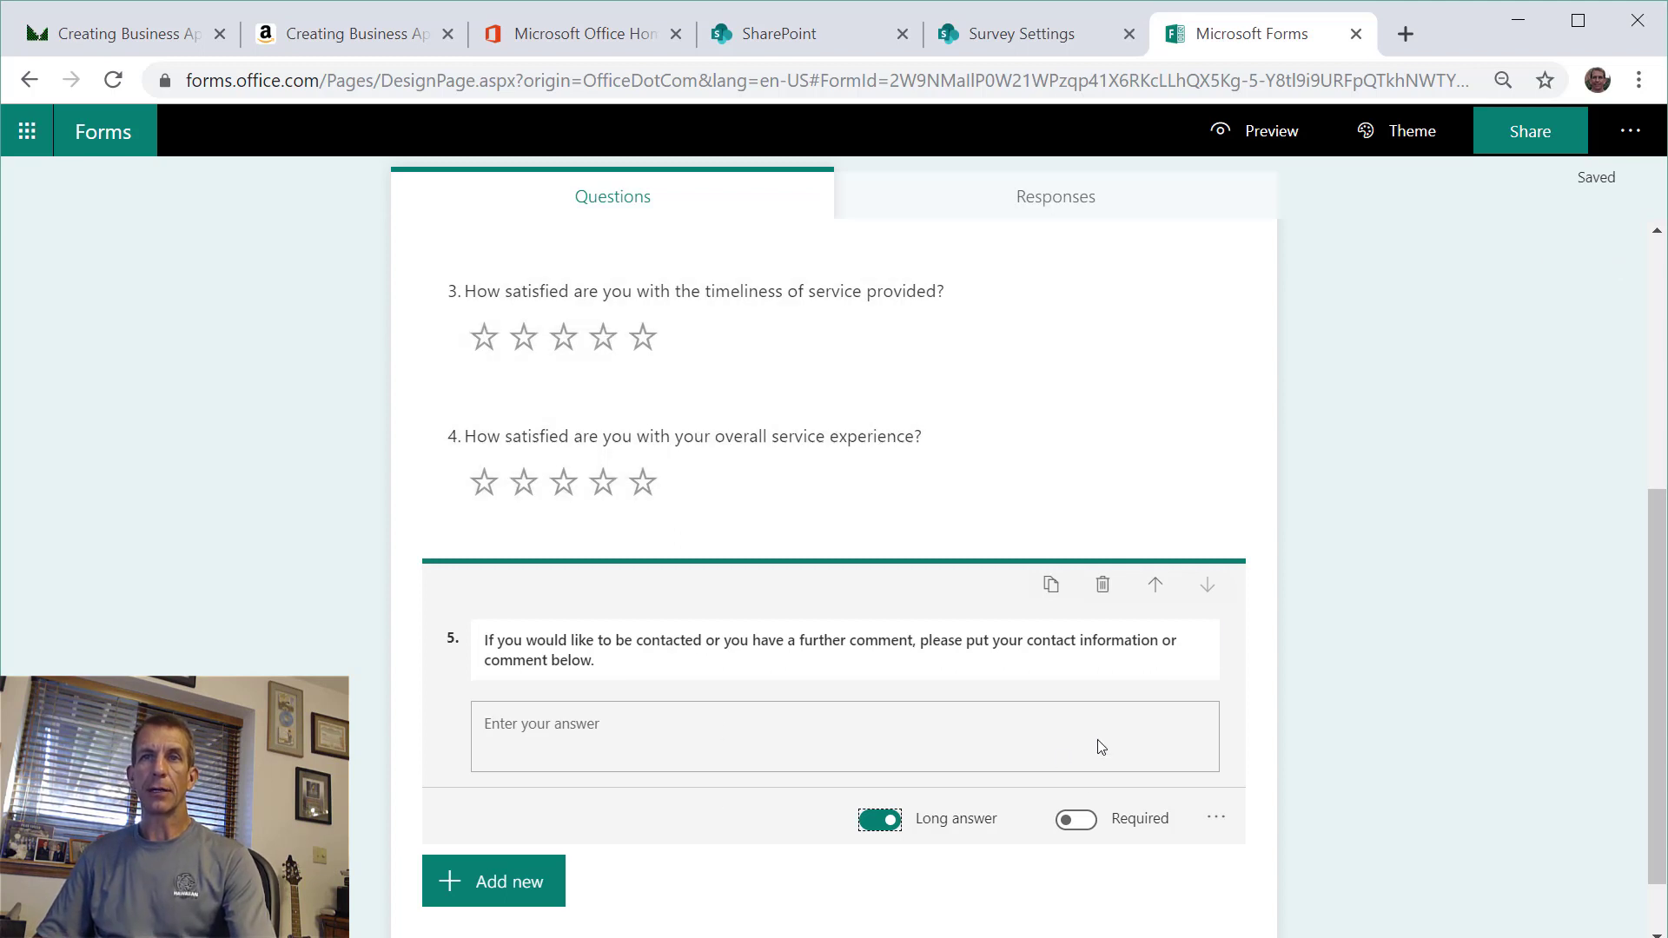
- Examine the survey's response summary and the additional options available for managing its responses
scroll(814, 848, "up", 2)
scroll(817, 851, "up", 3)
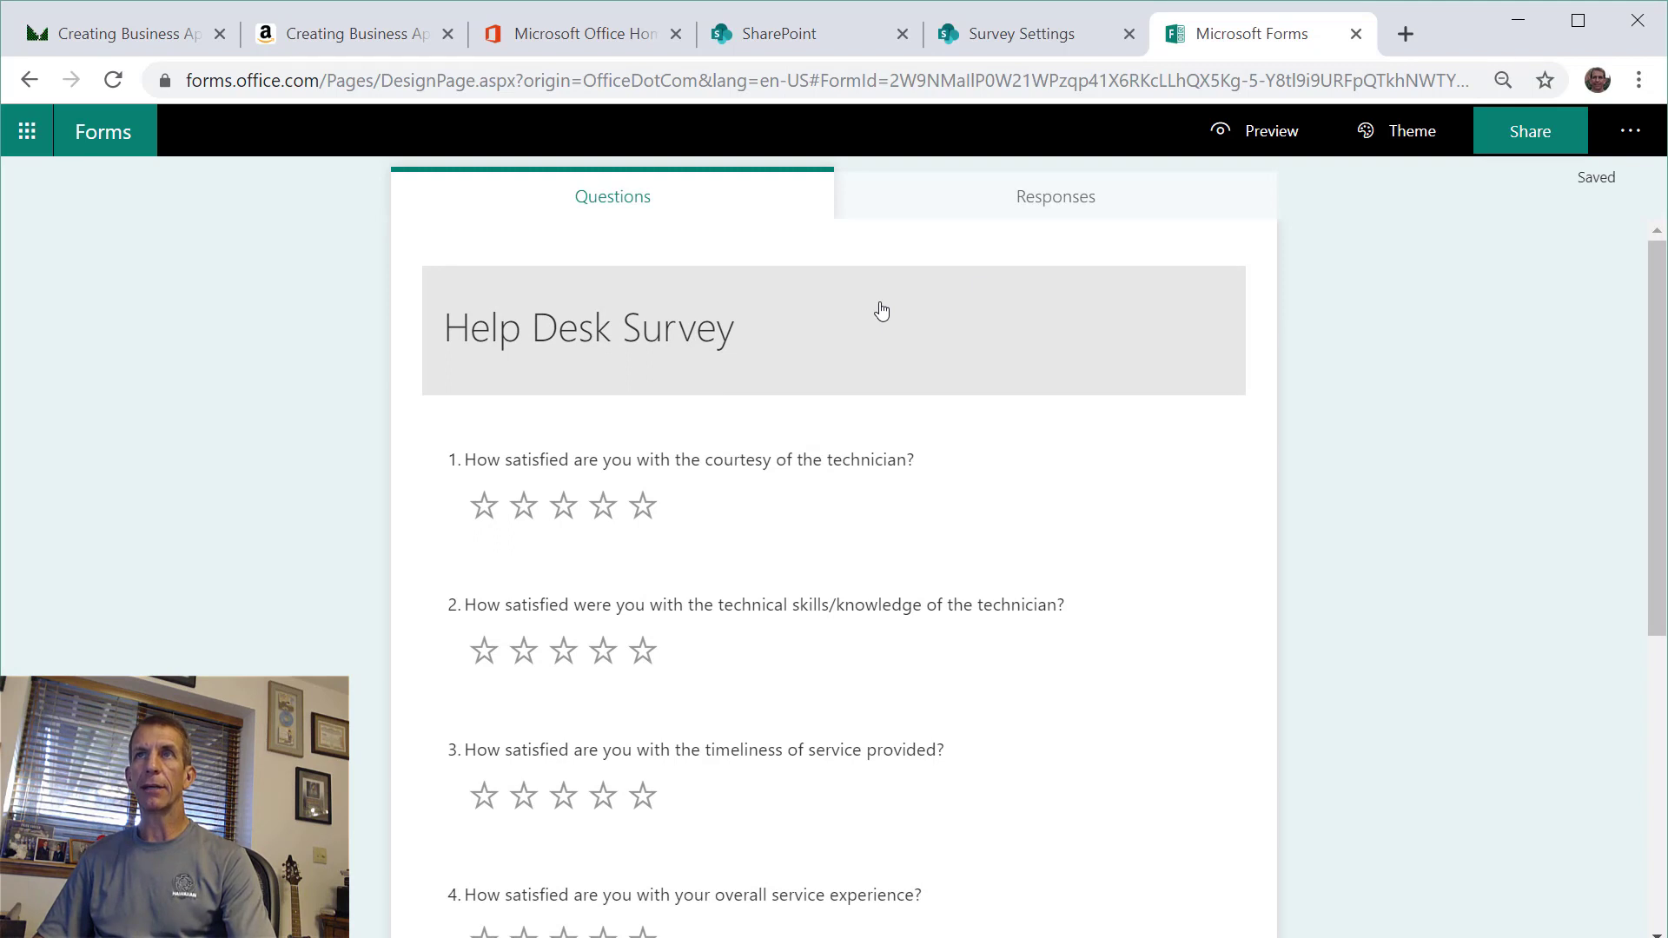
left_click(1047, 204)
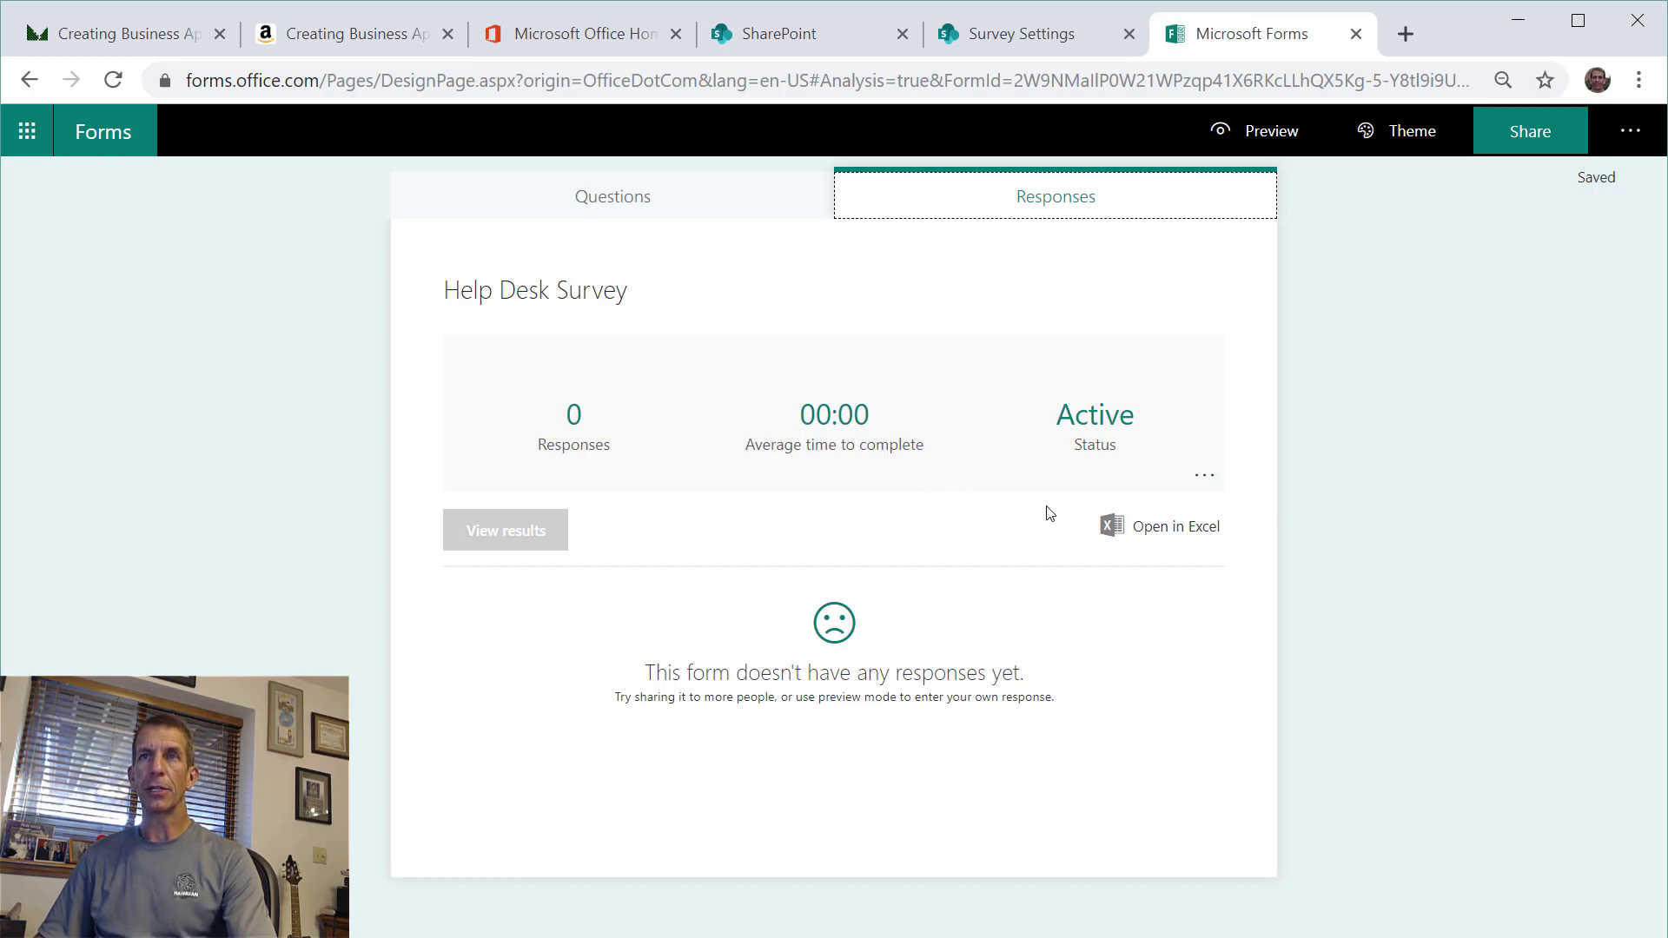
left_click(1216, 475)
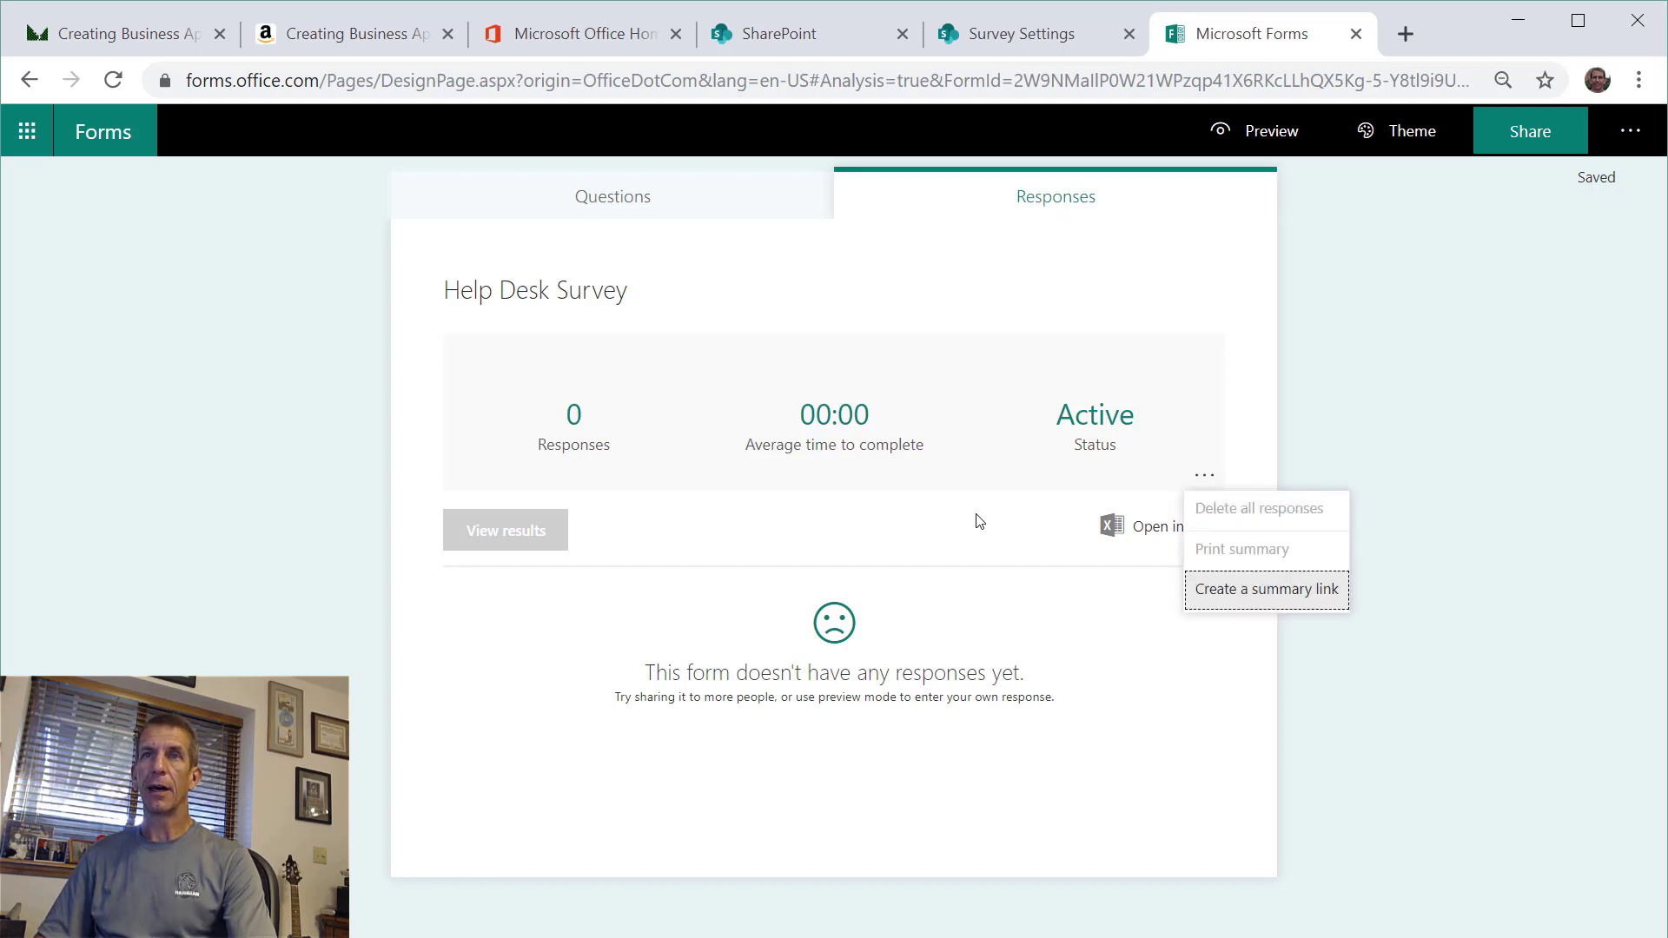
left_click(979, 522)
left_click(1204, 475)
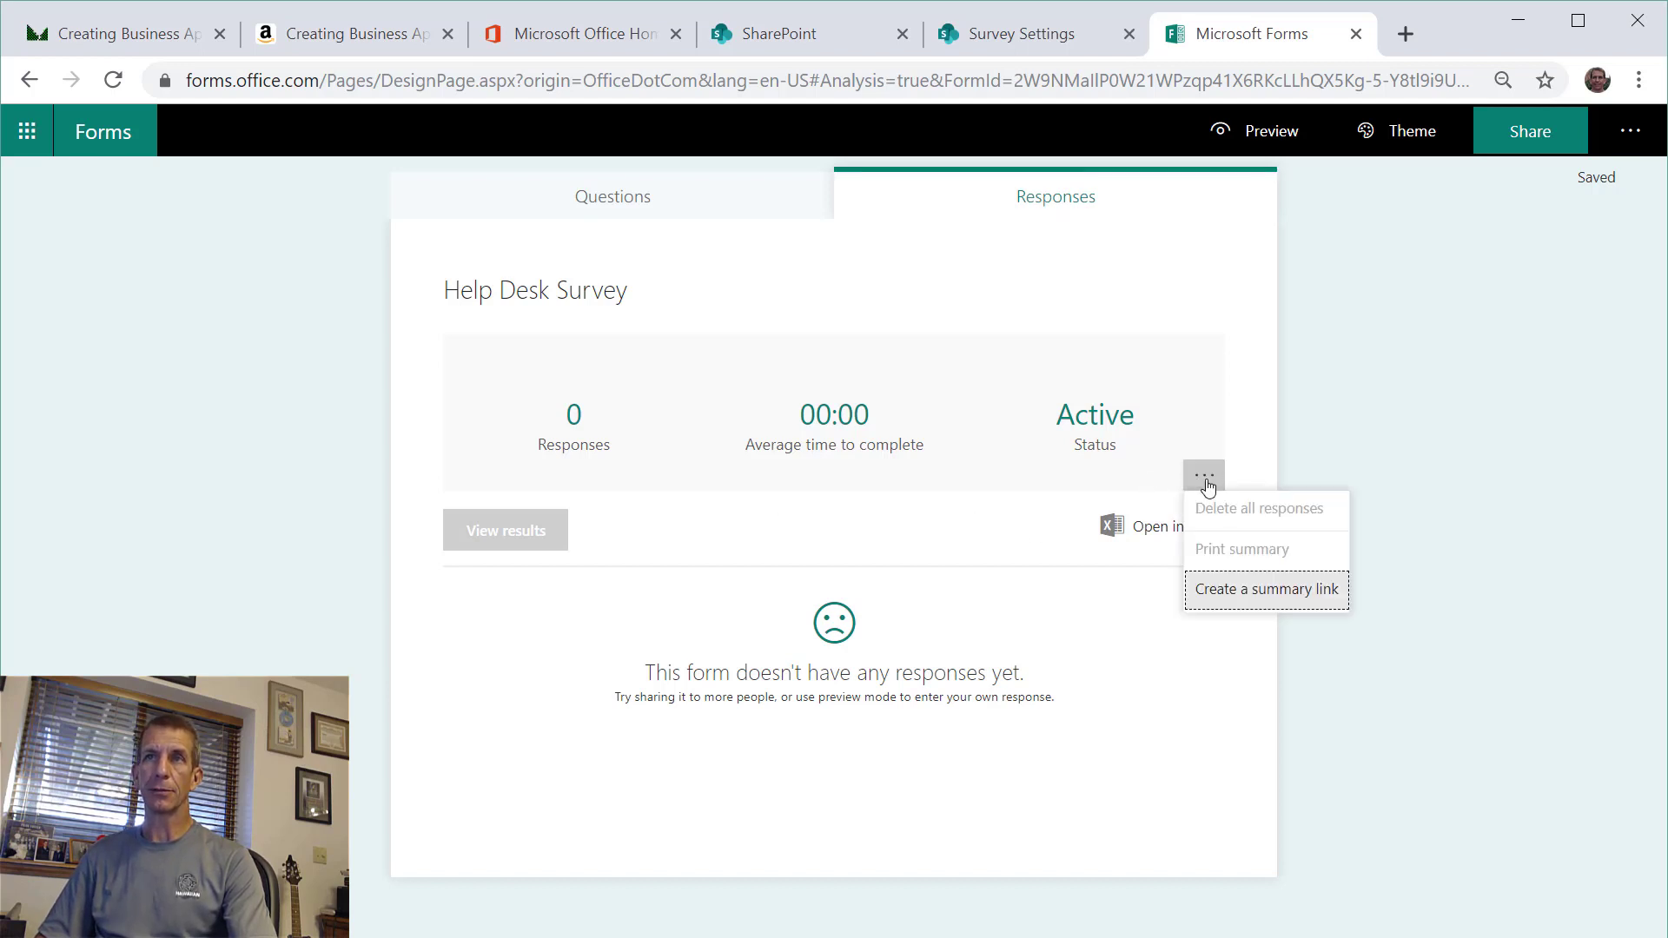
left_click(863, 548)
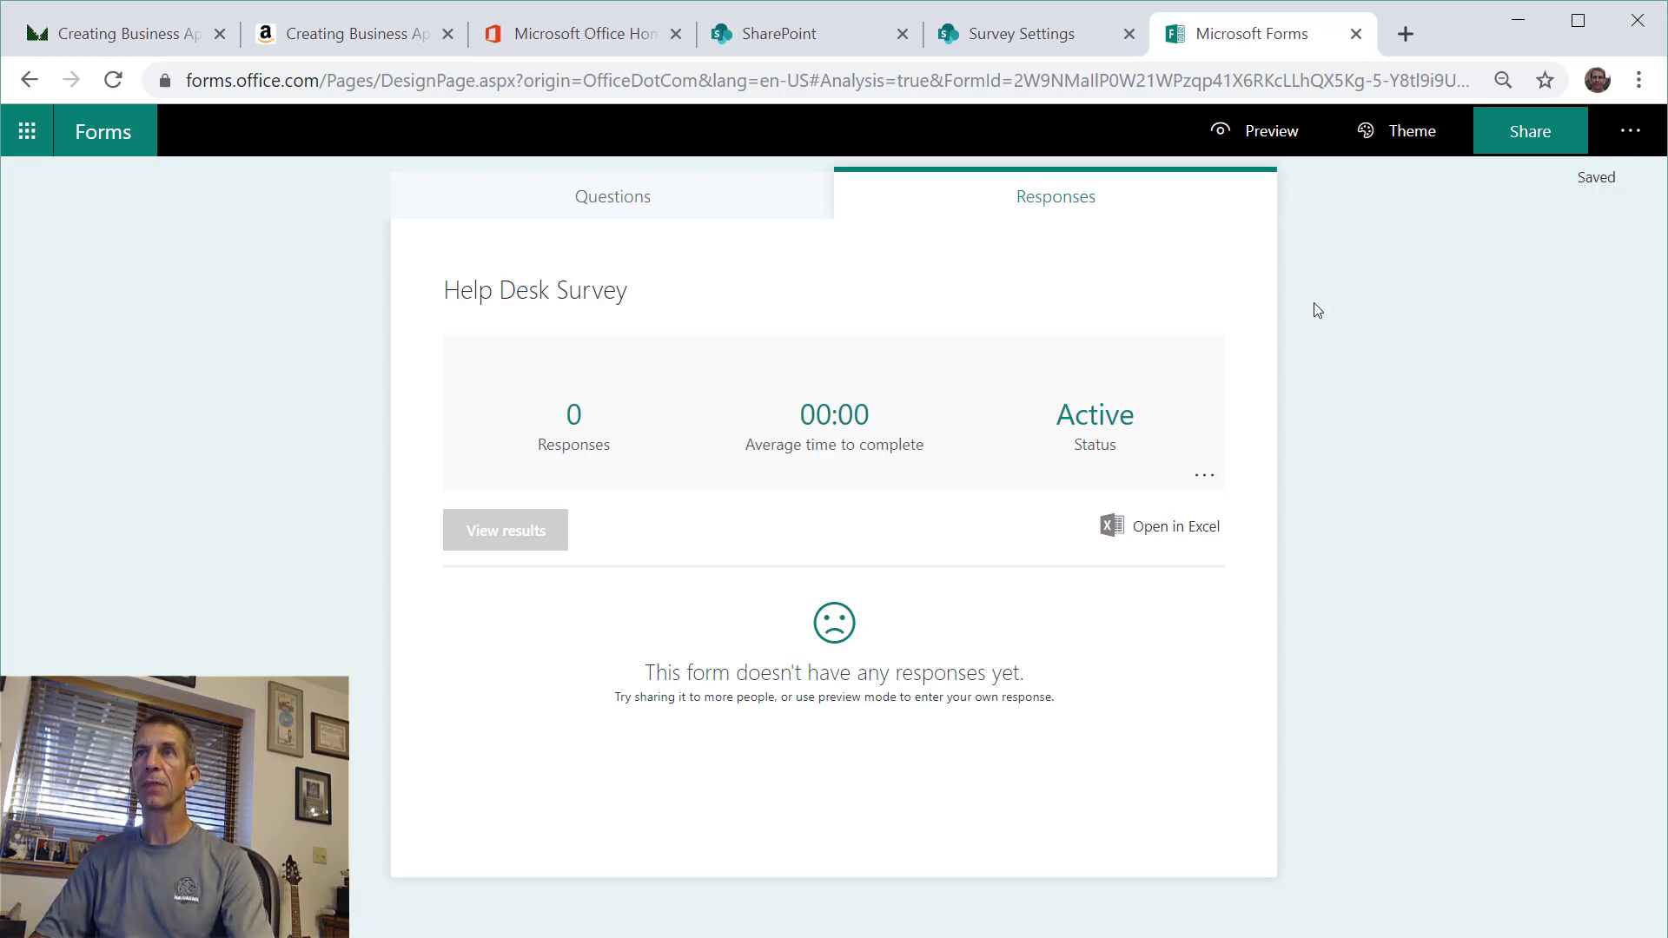
- Set the survey's sharing permission to "Anyone with the link can respond"
left_click(1515, 141)
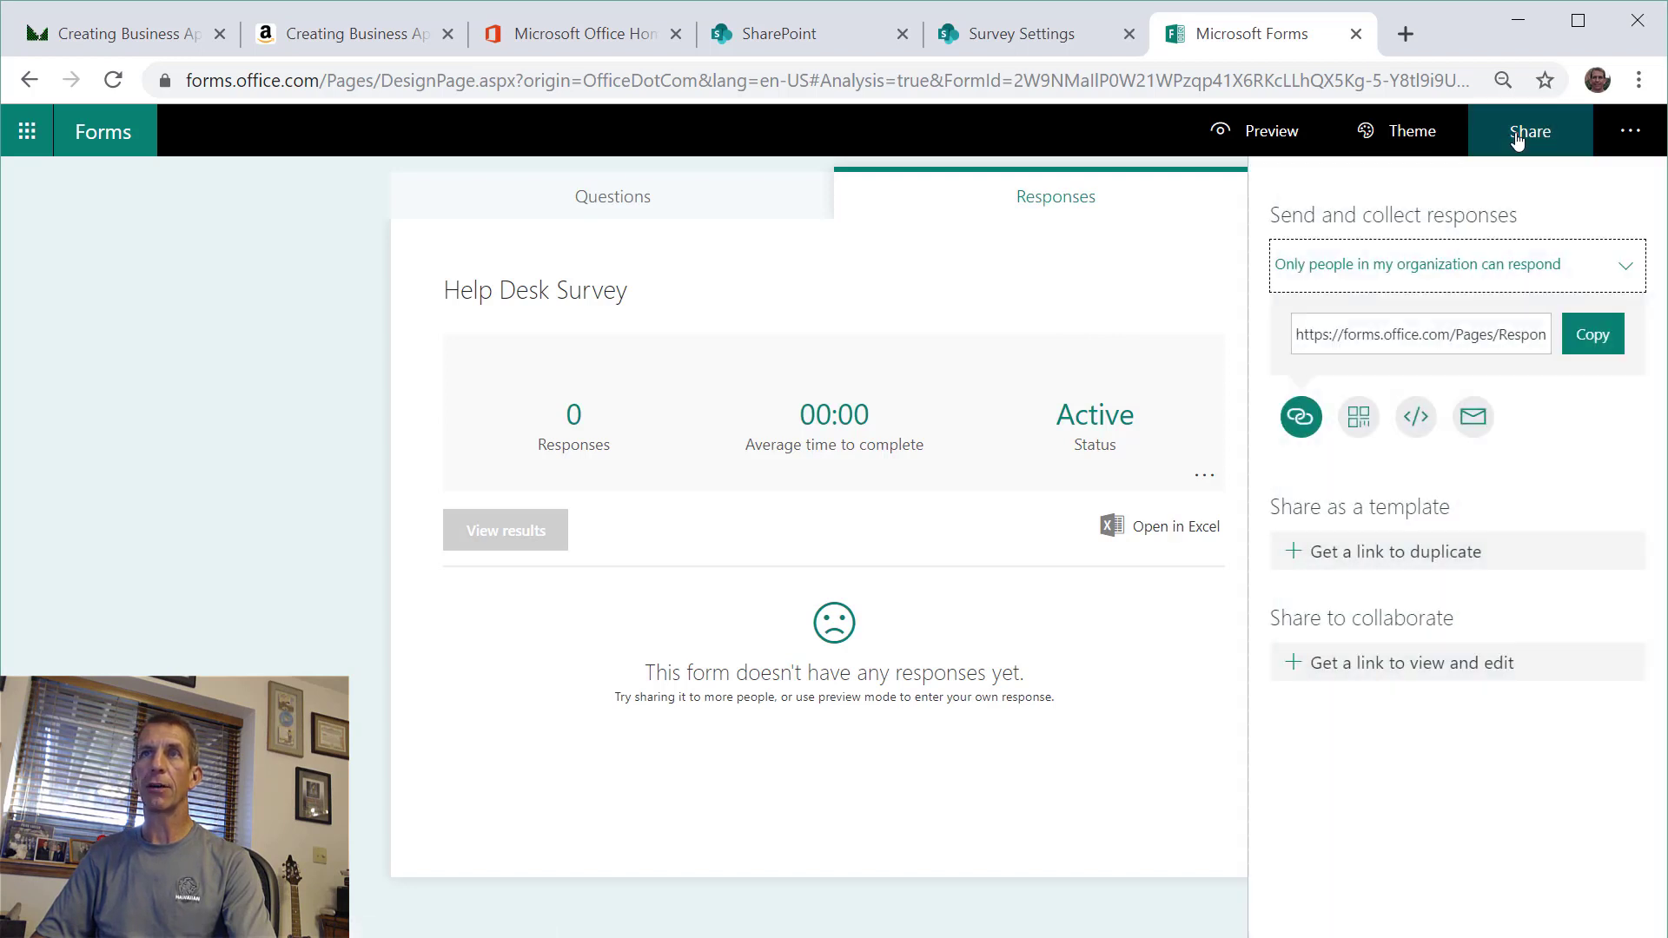
left_click(1412, 282)
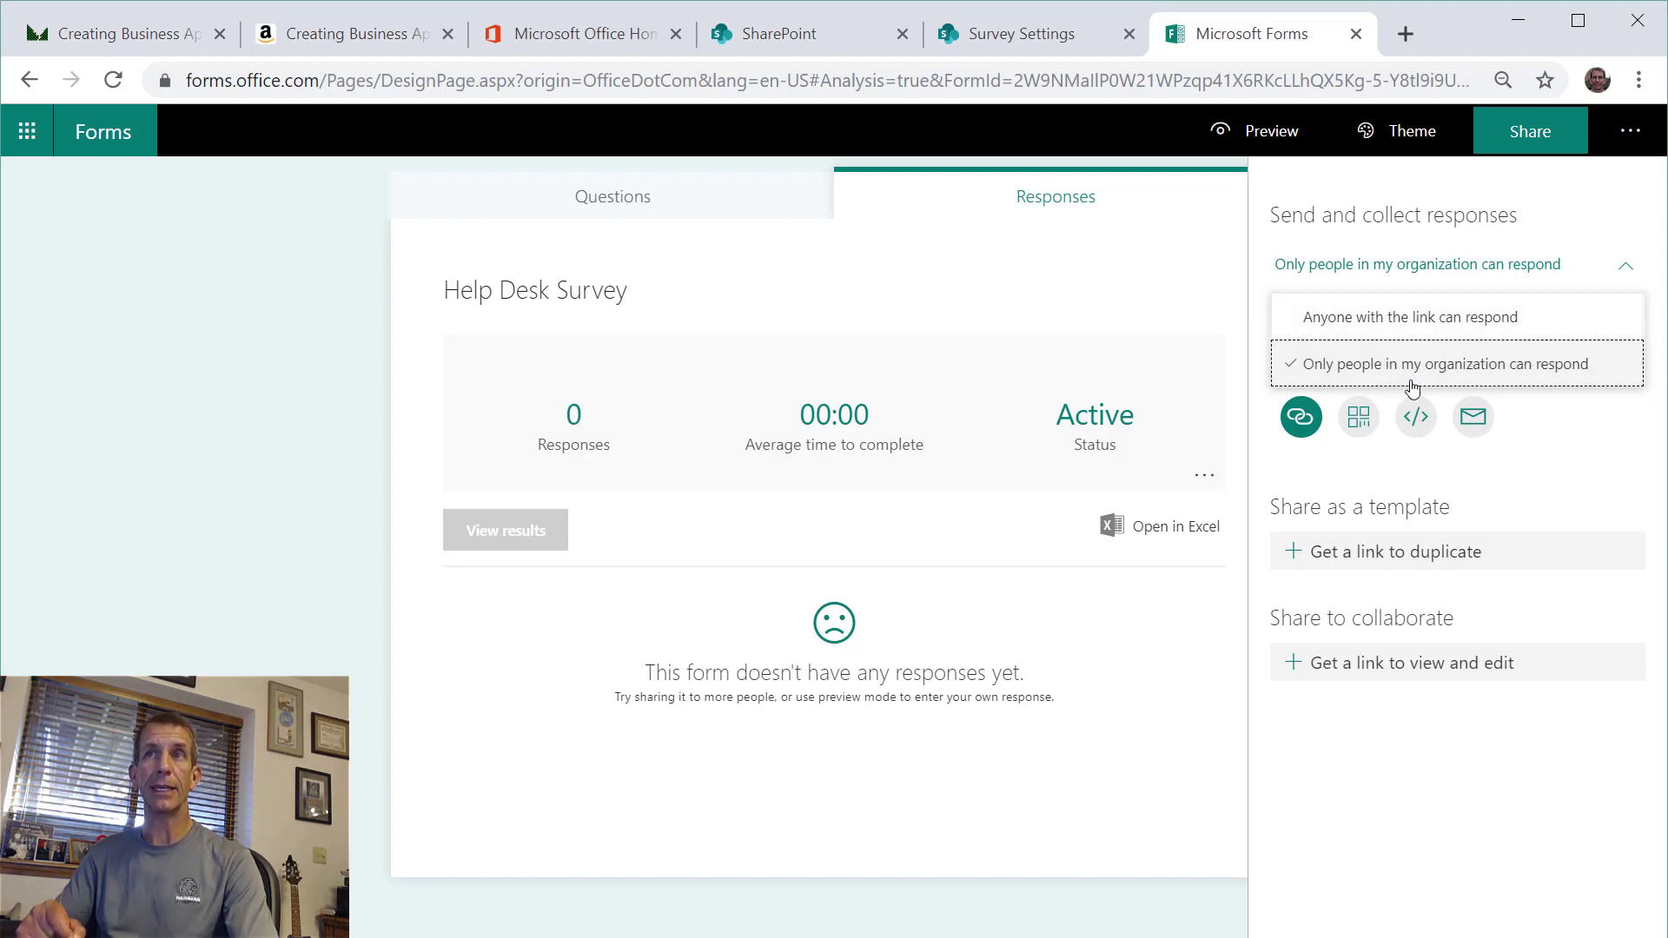
left_click(1411, 313)
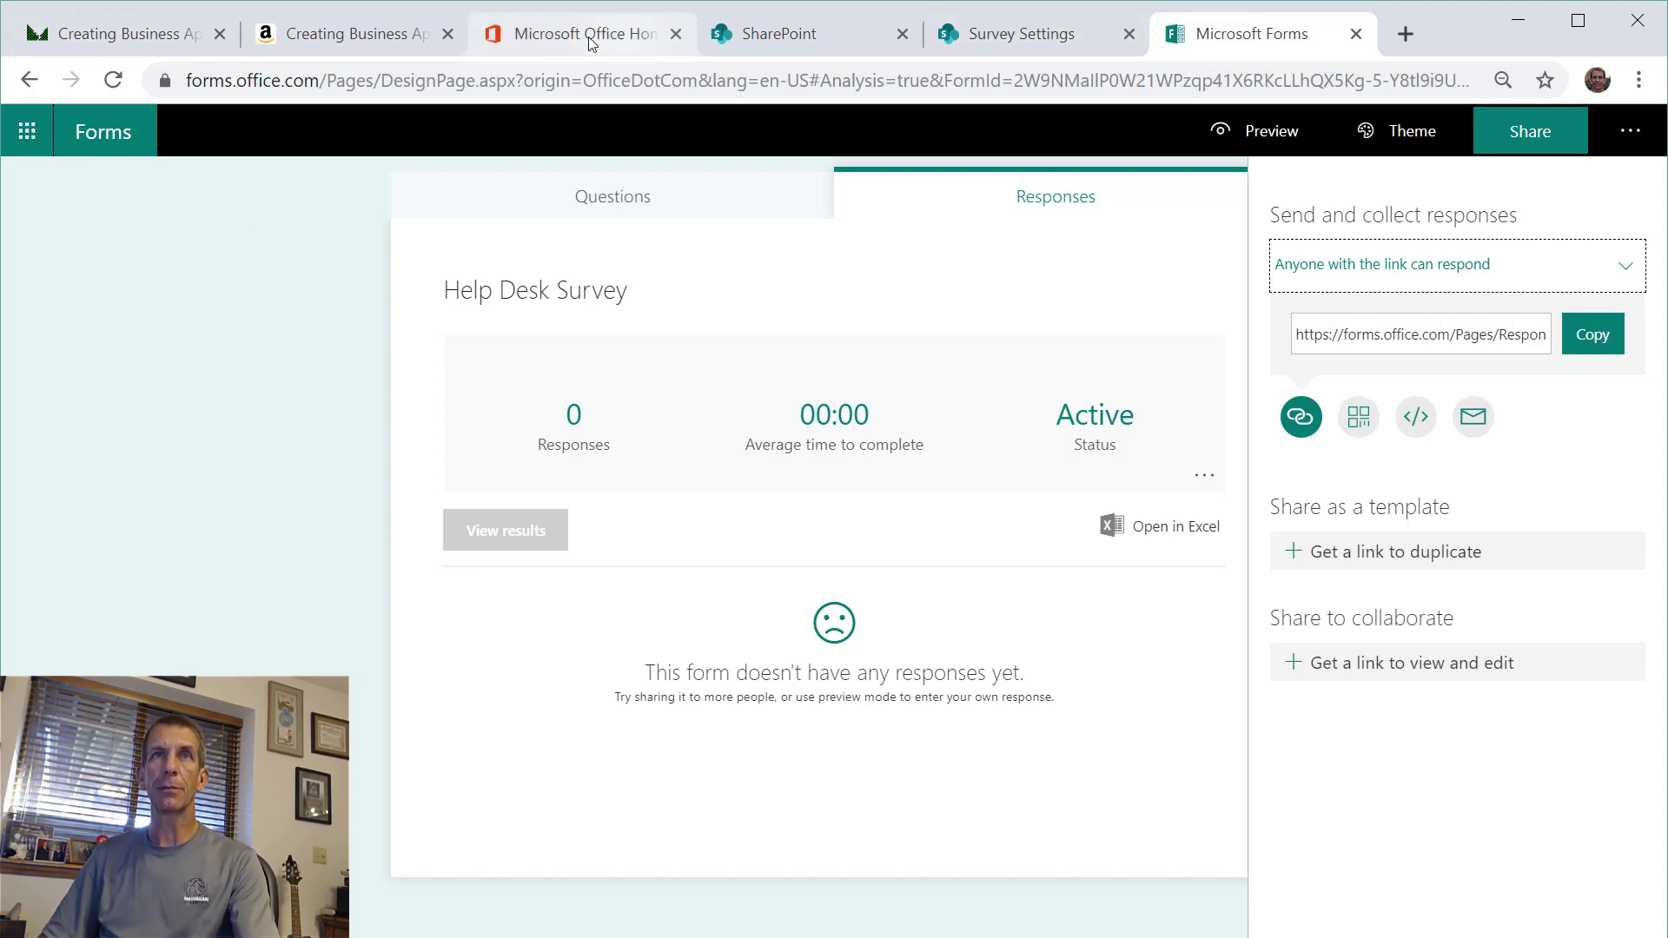
- Switch to SharePoint and open the Create list form from the Samples site's contents
left_click(777, 33)
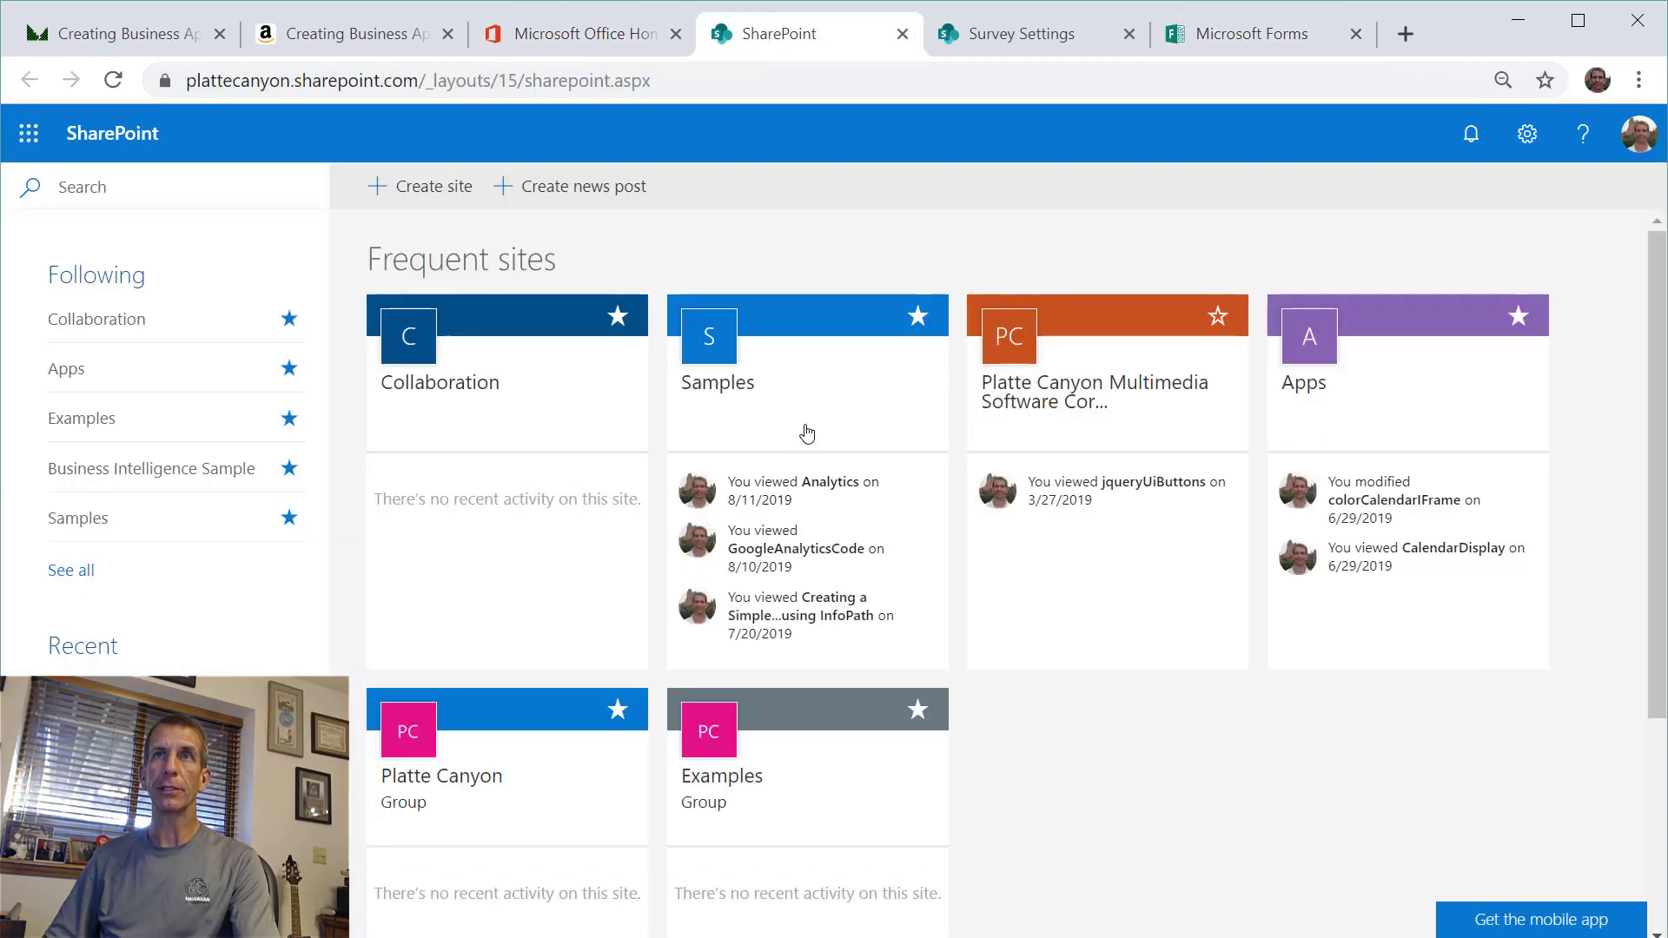
left_click(996, 39)
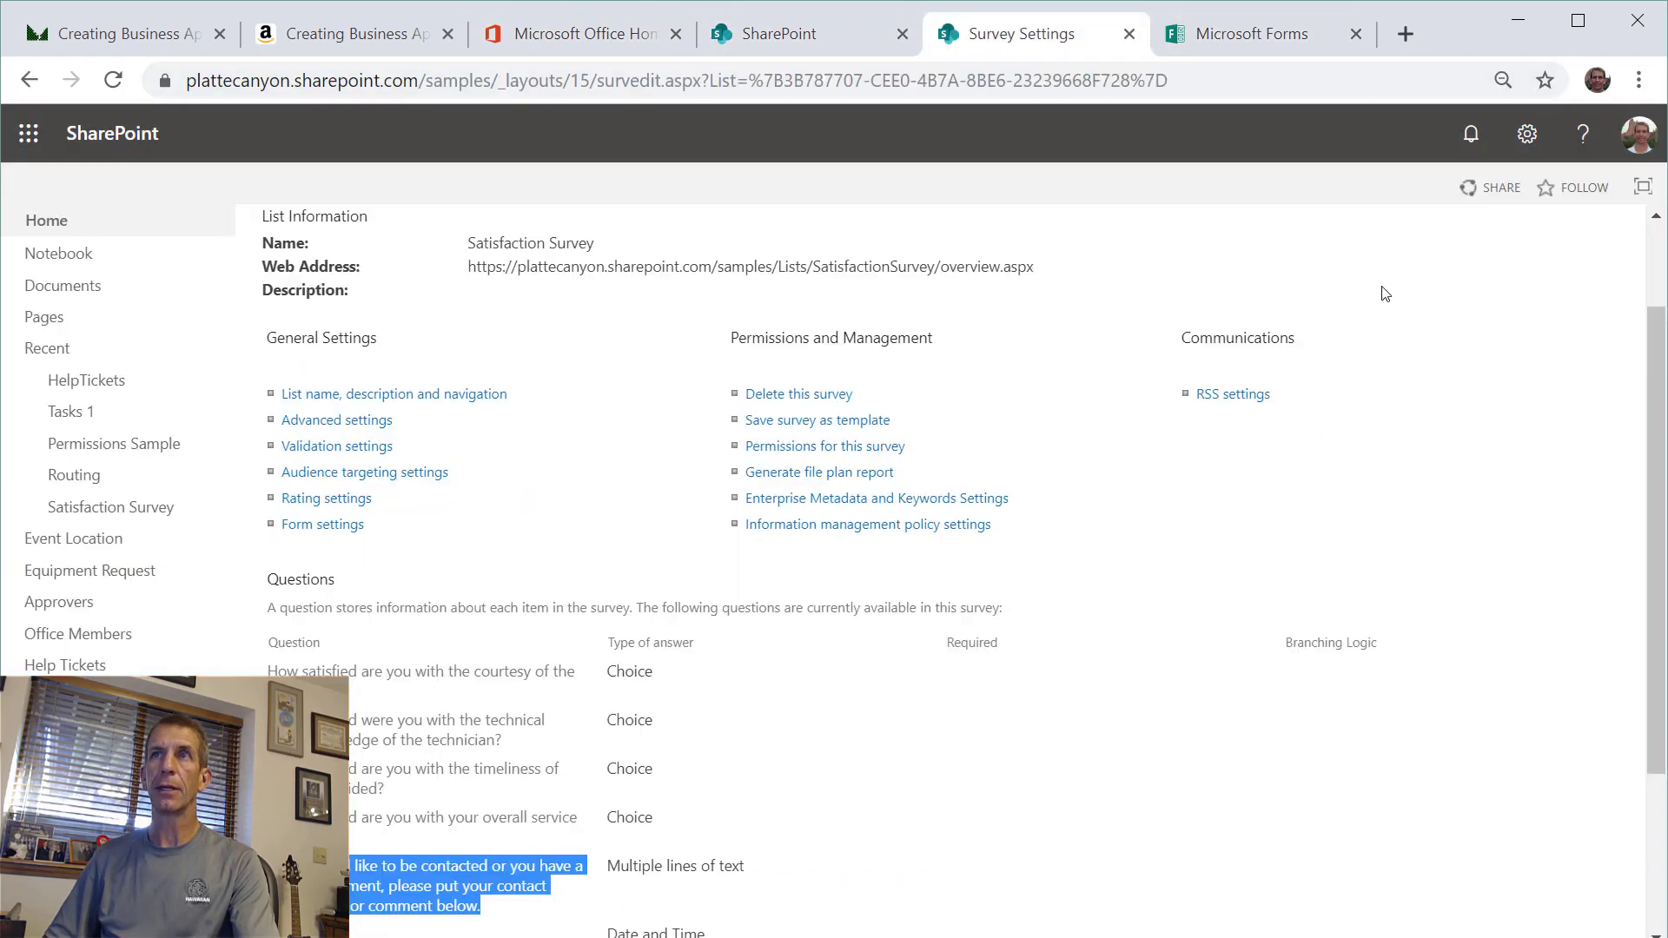
left_click(1529, 141)
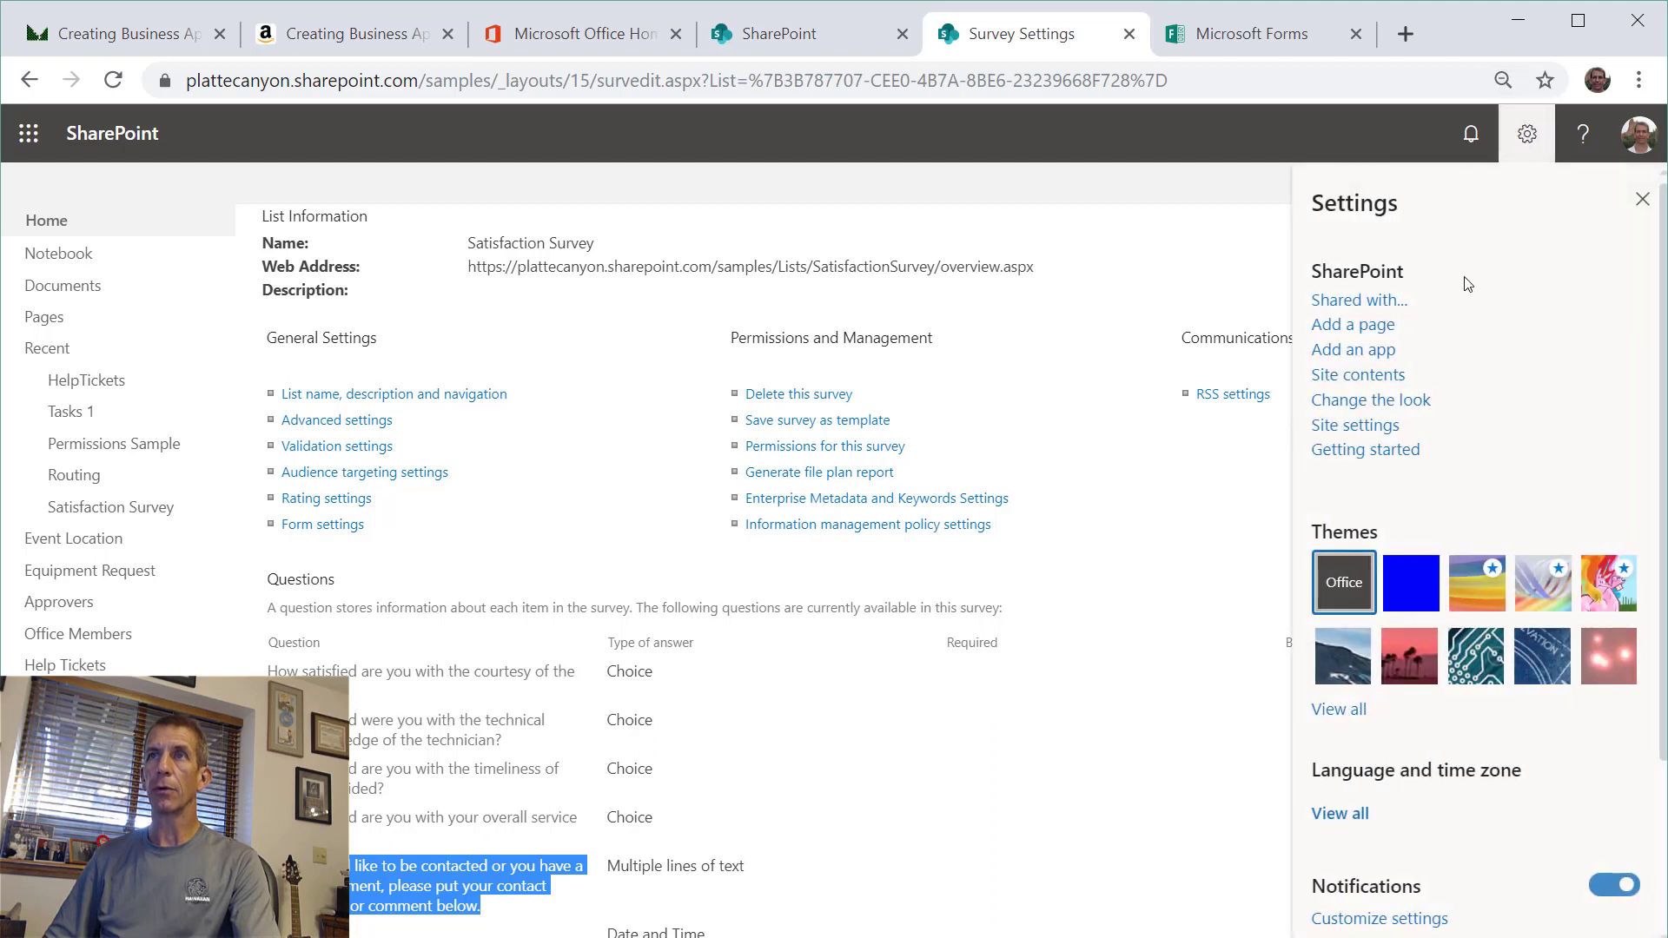
left_click(1346, 376)
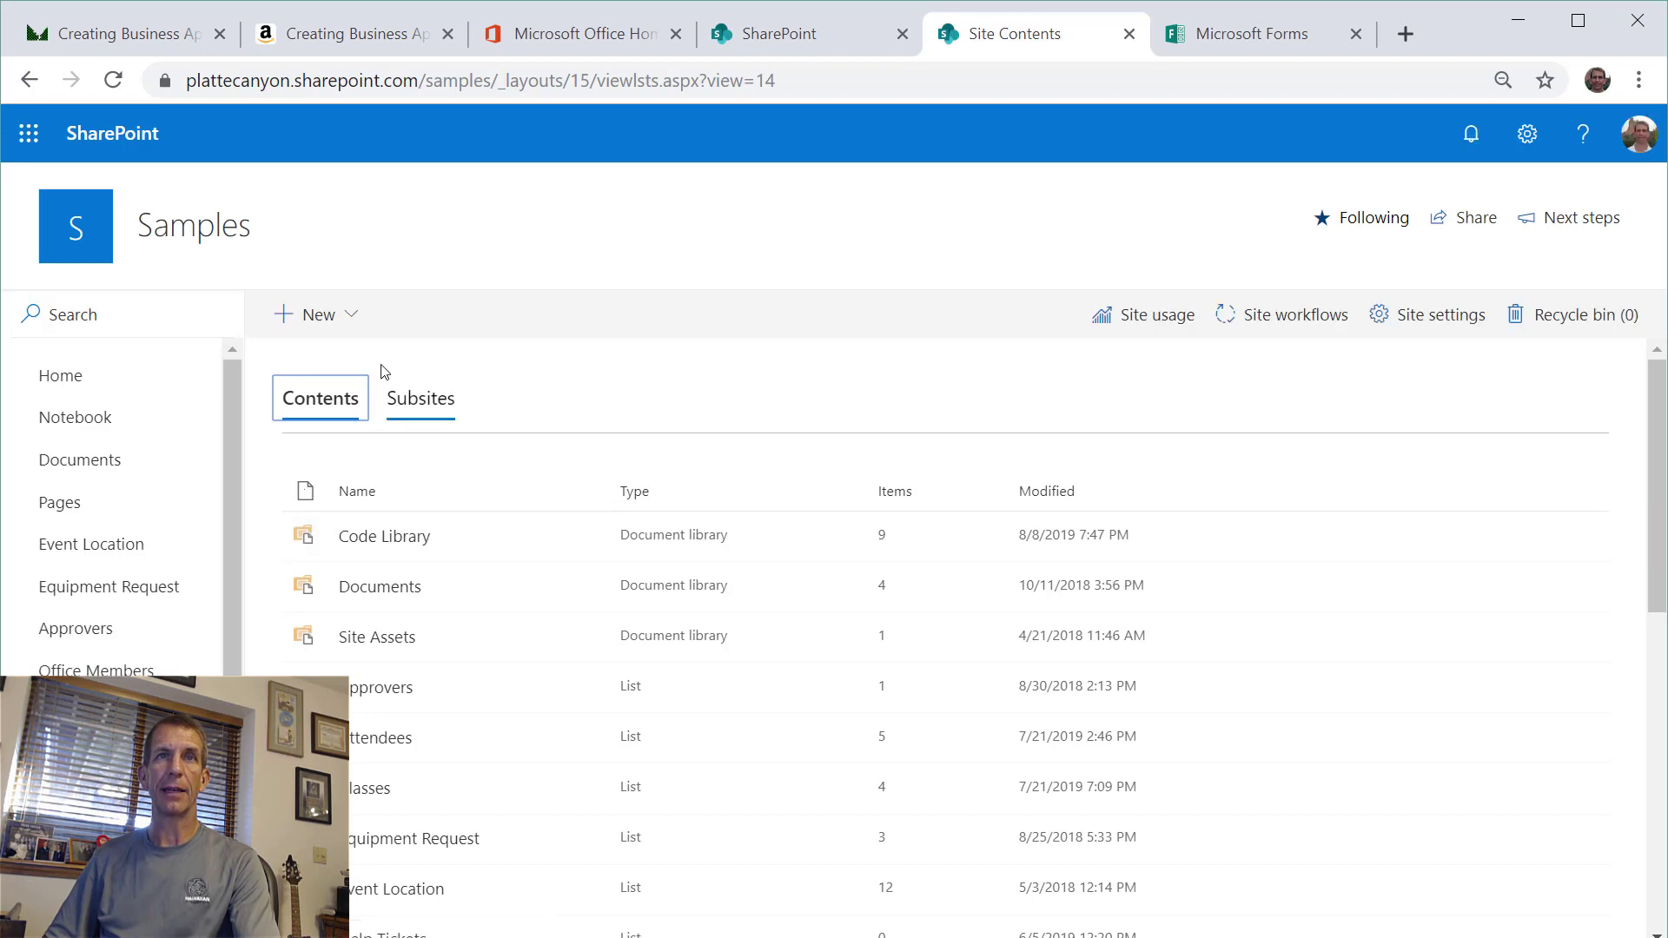
left_click(352, 319)
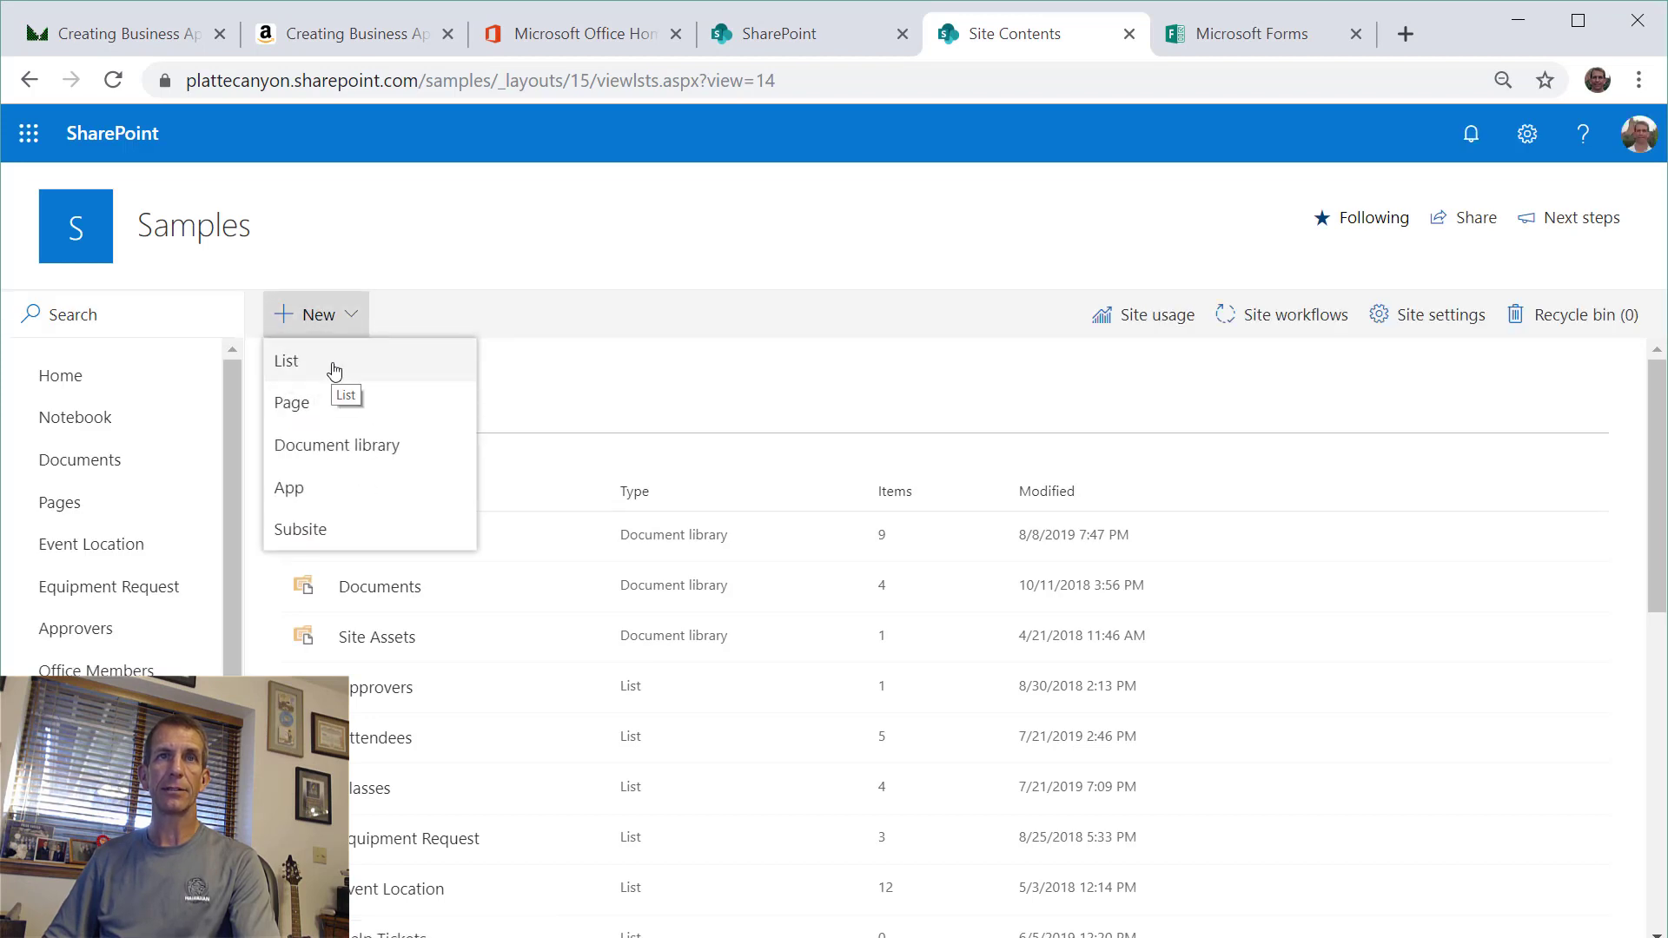
left_click(336, 372)
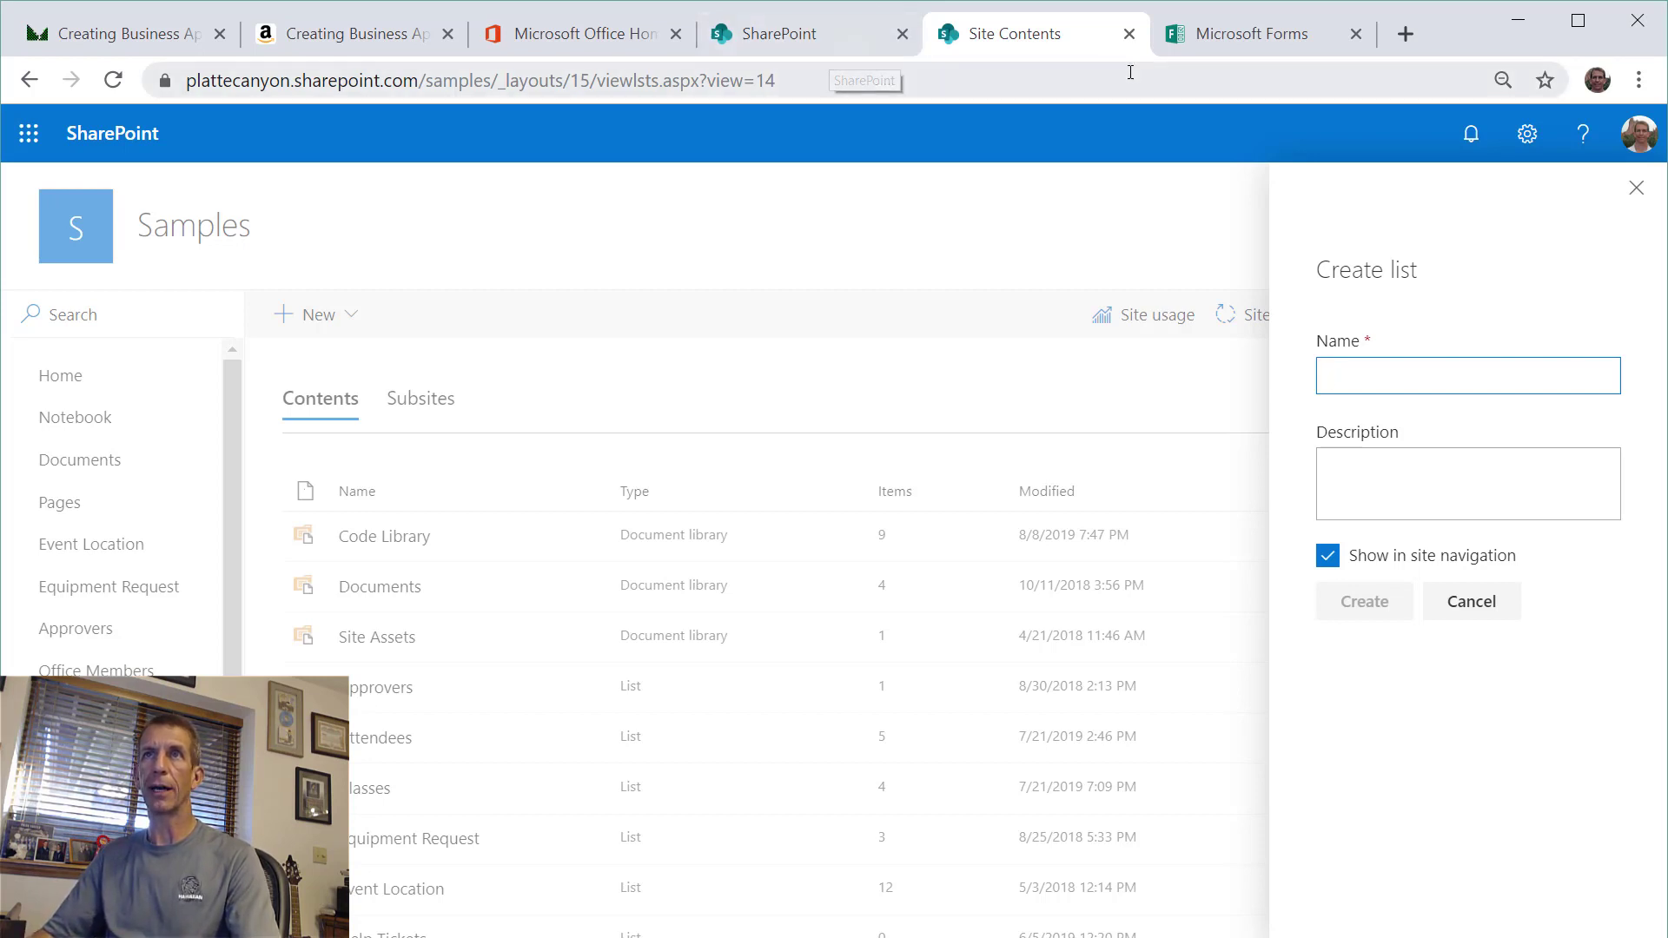
- Return to the Help Desk Survey in Microsoft Forms and display its questions
left_click(1250, 43)
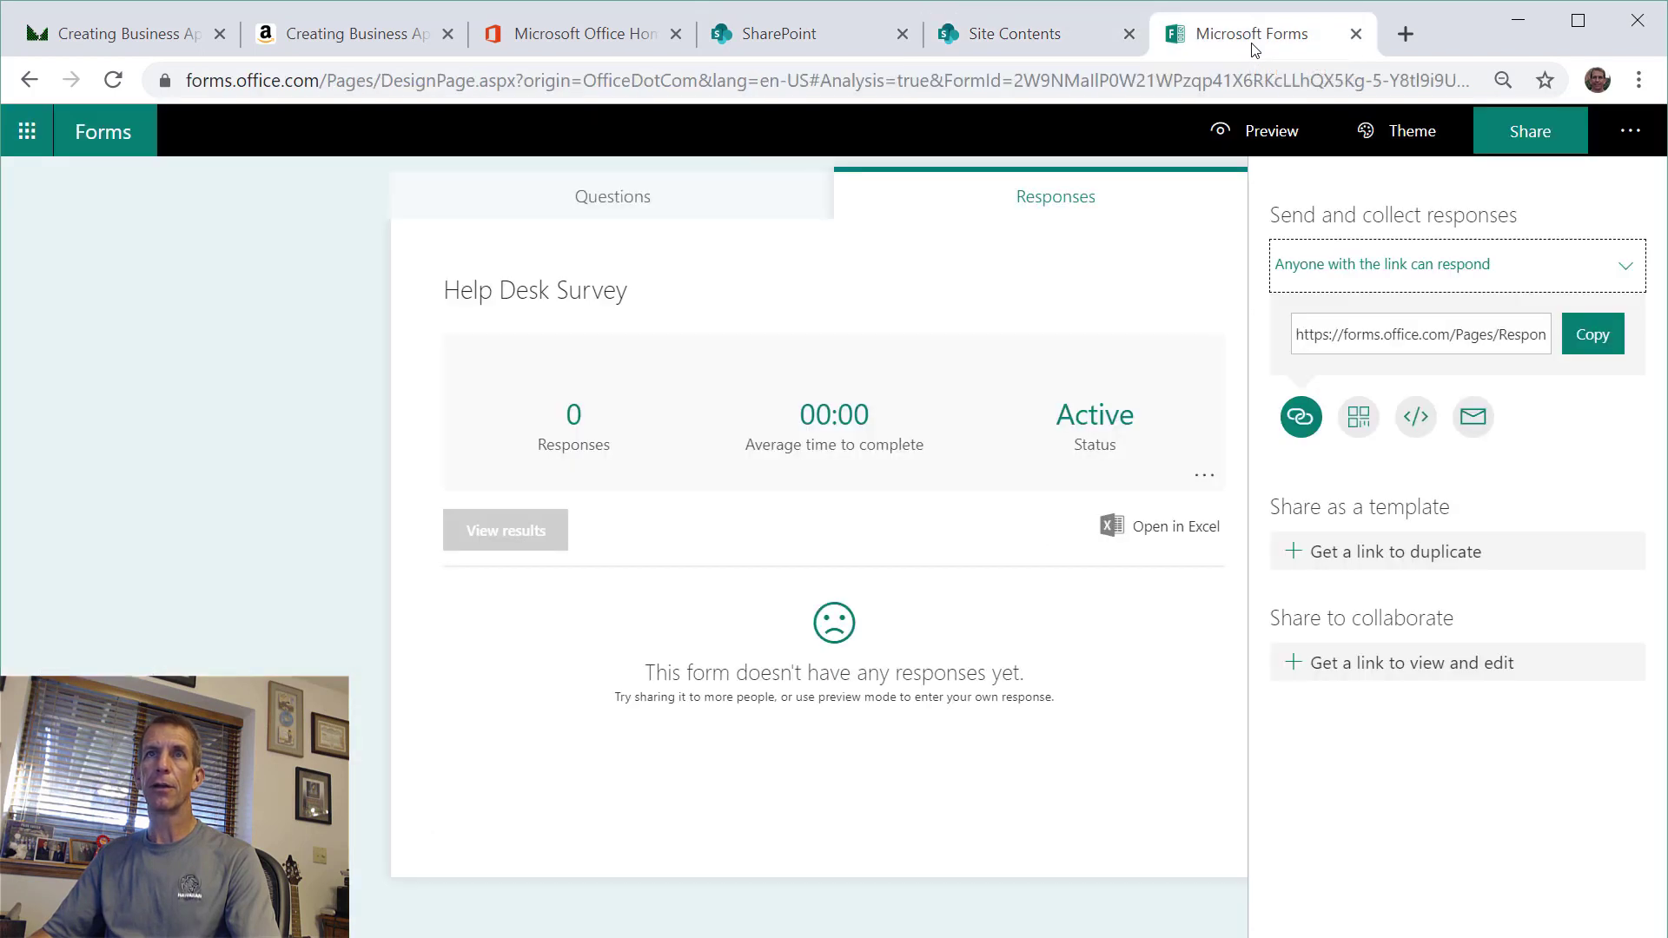
left_click(599, 192)
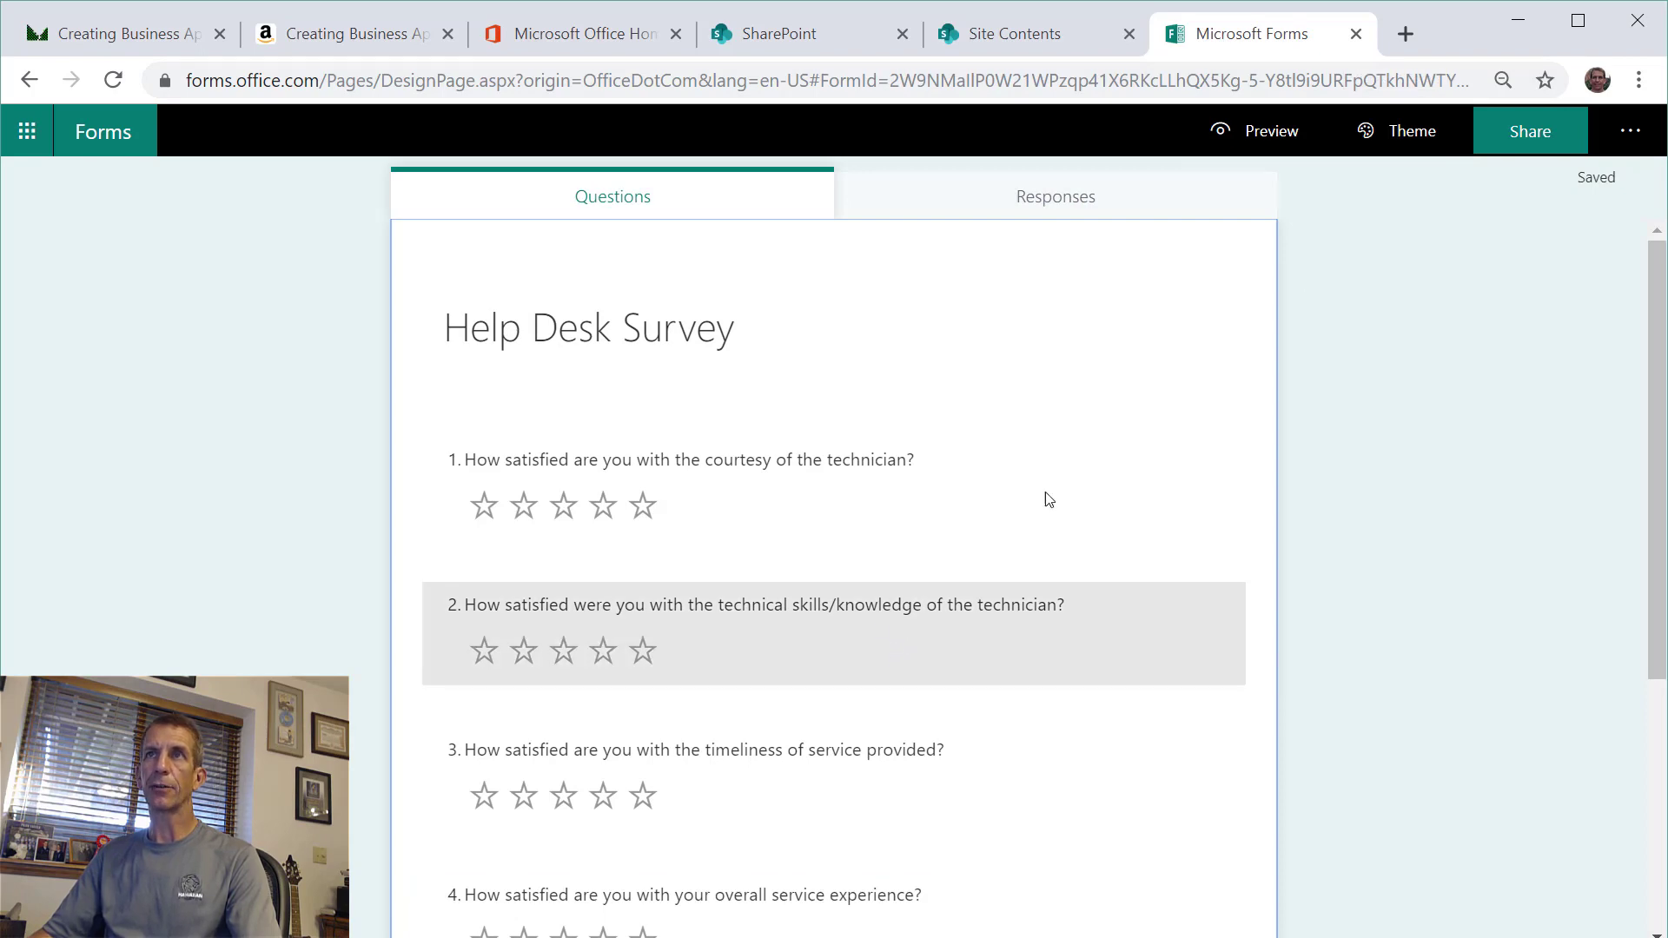
- Switch to SharePoint and create a list named CourtesyResponse on the Samples site
left_click(1018, 29)
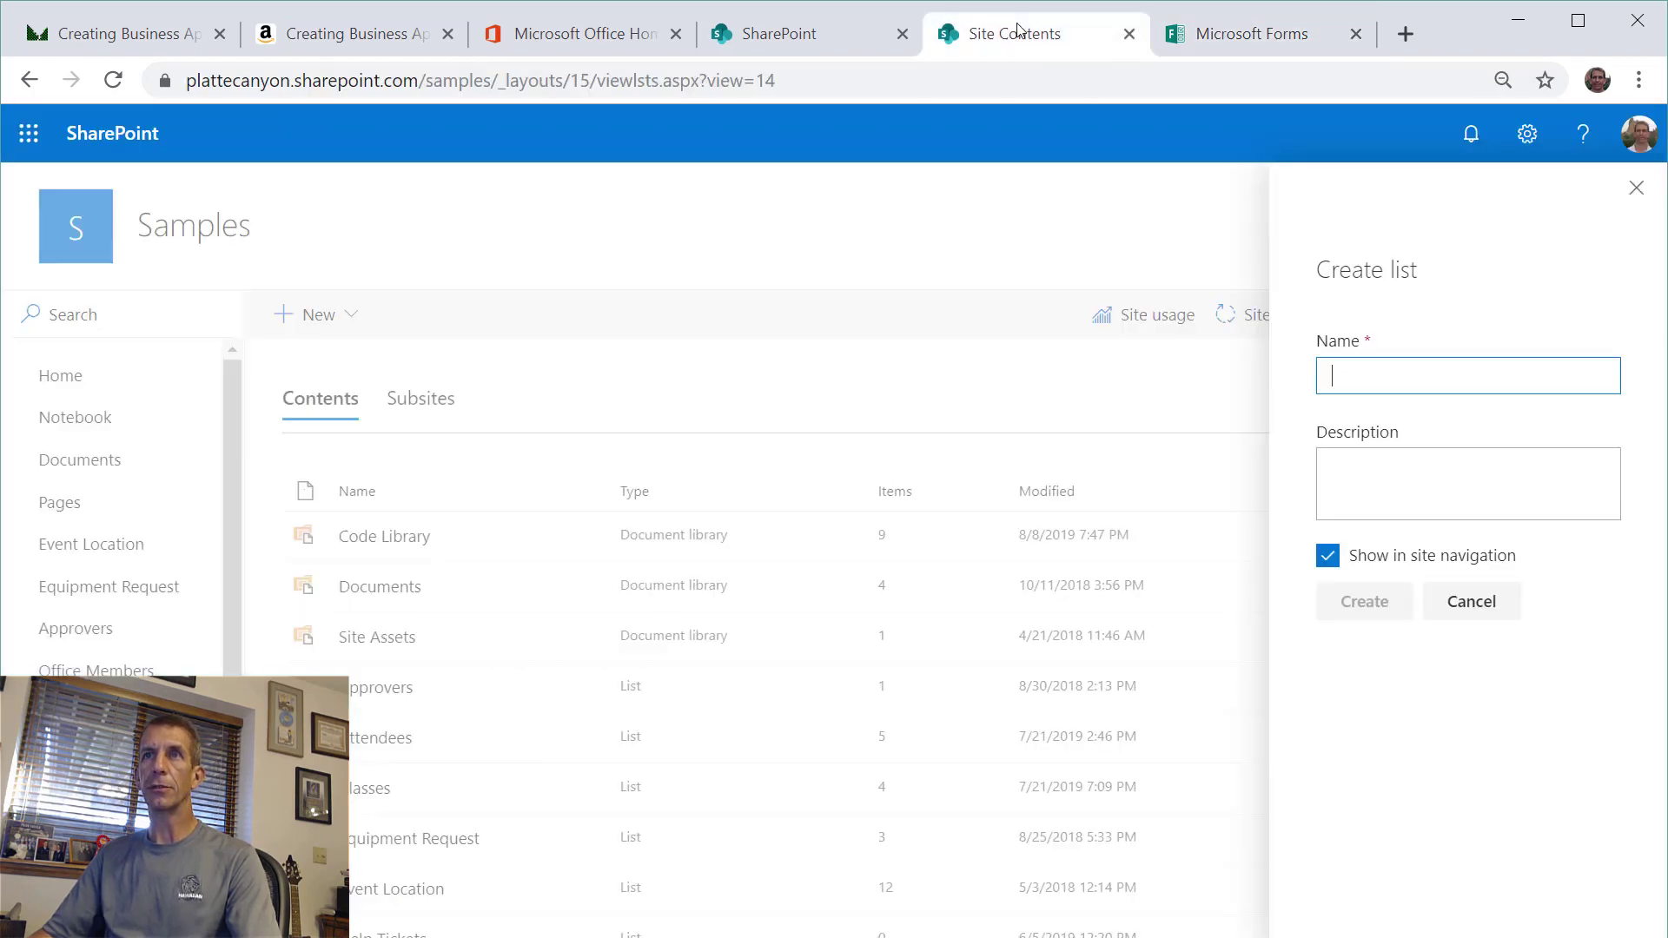
type("C")
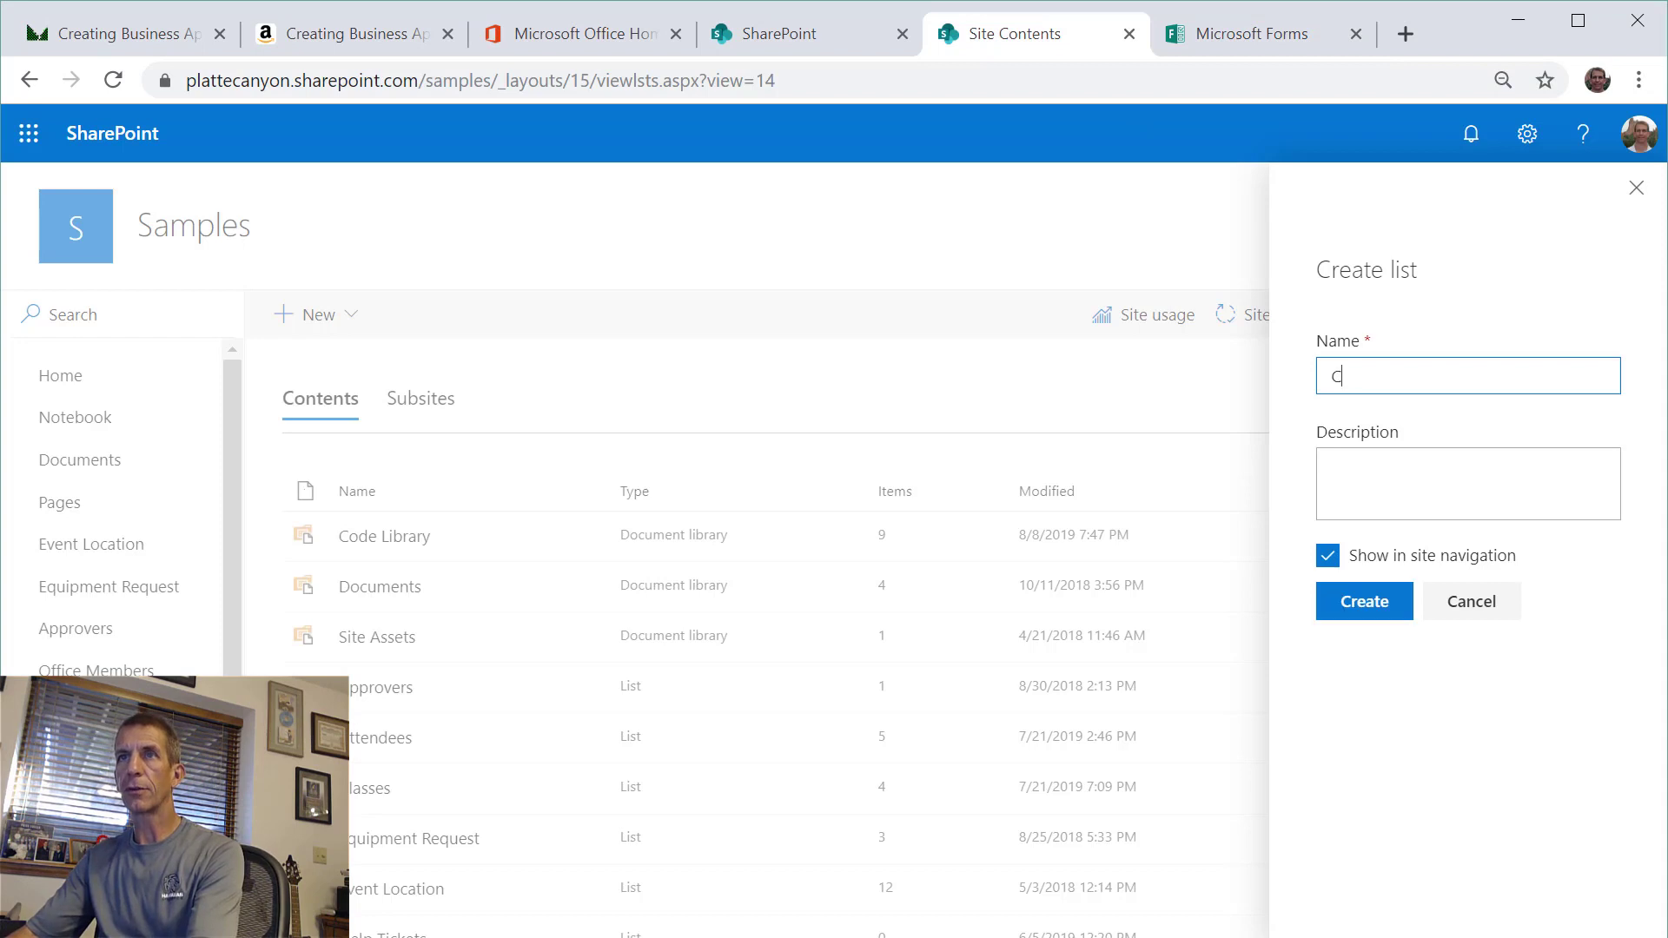
type("ourstesy")
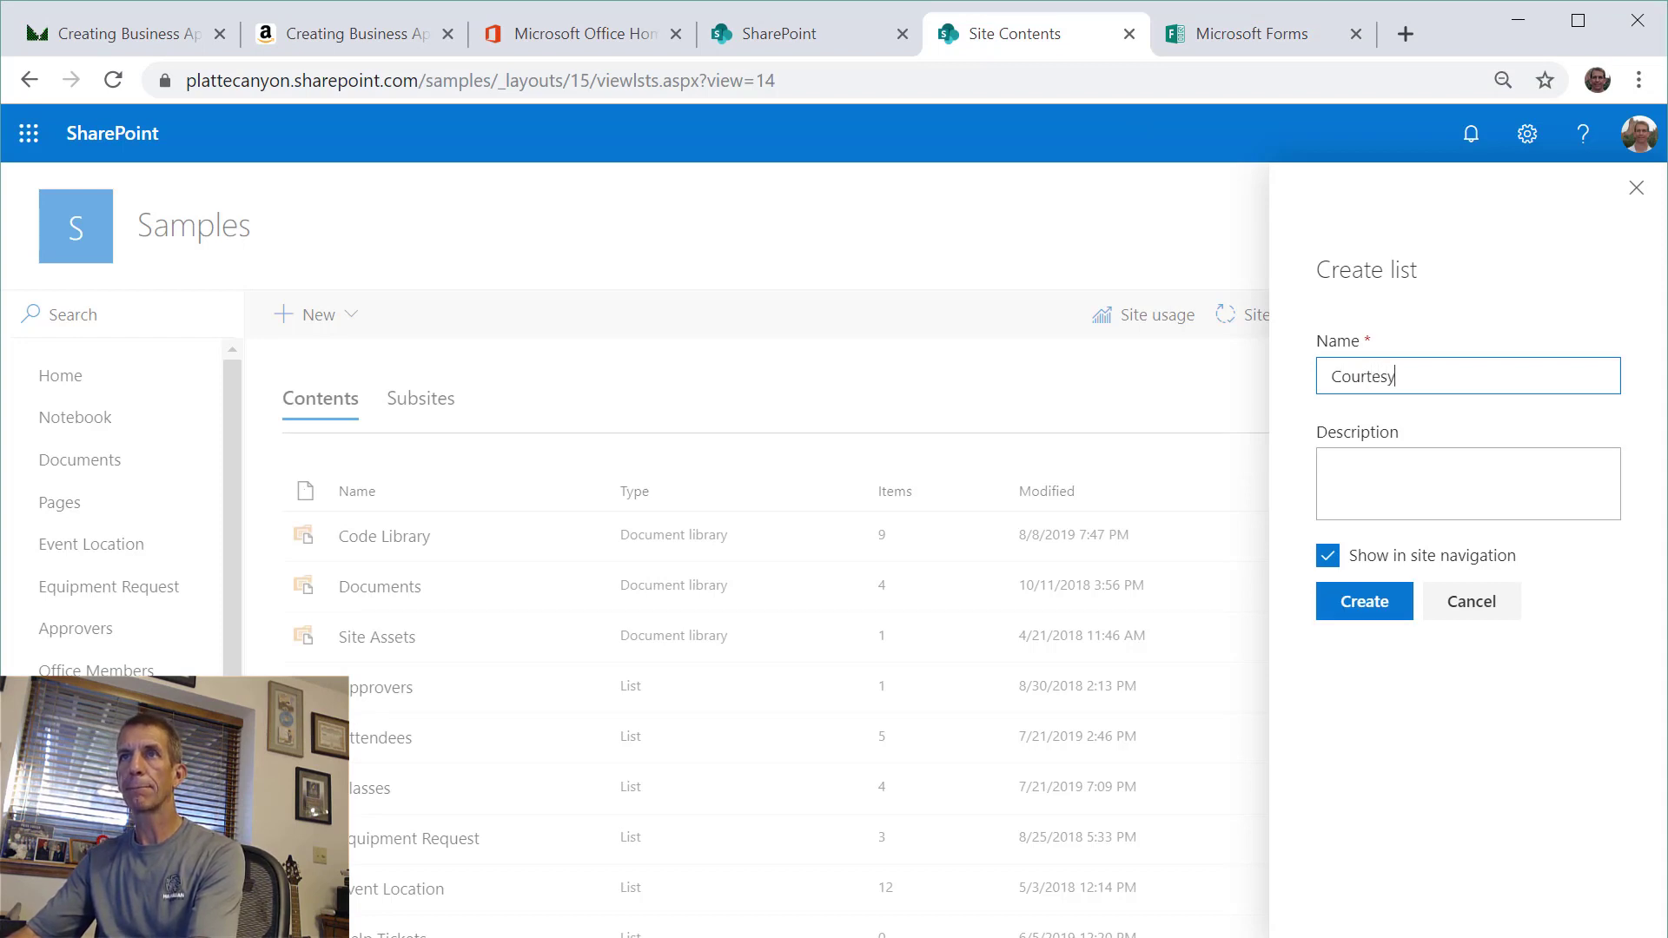
type("Respons")
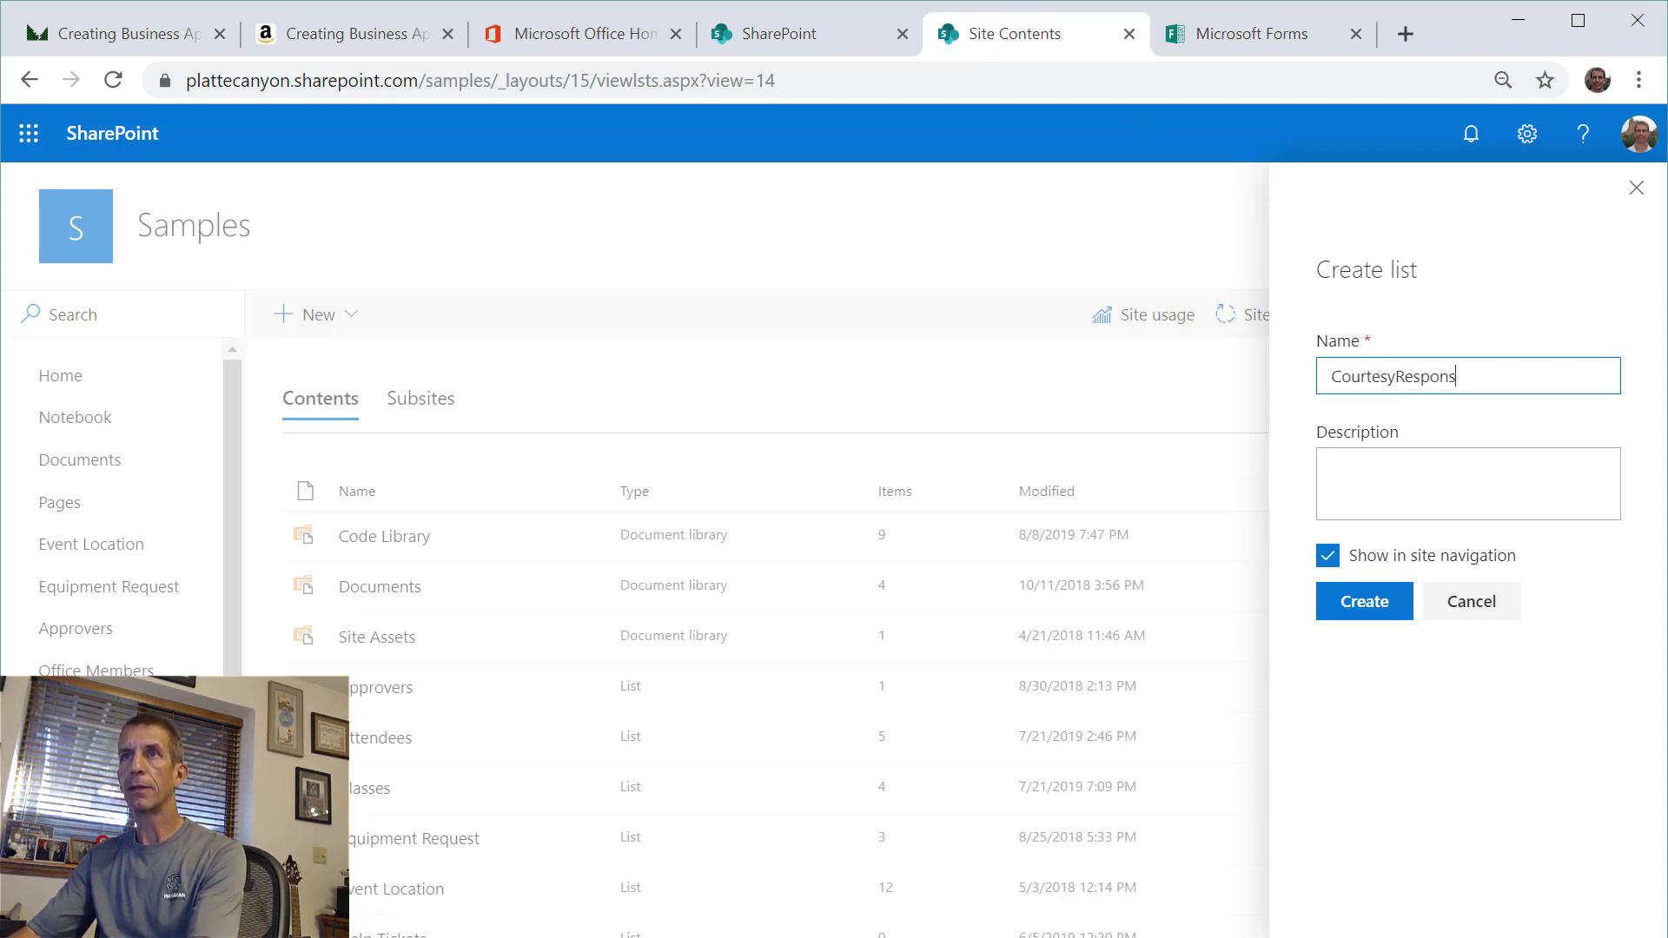
type("e")
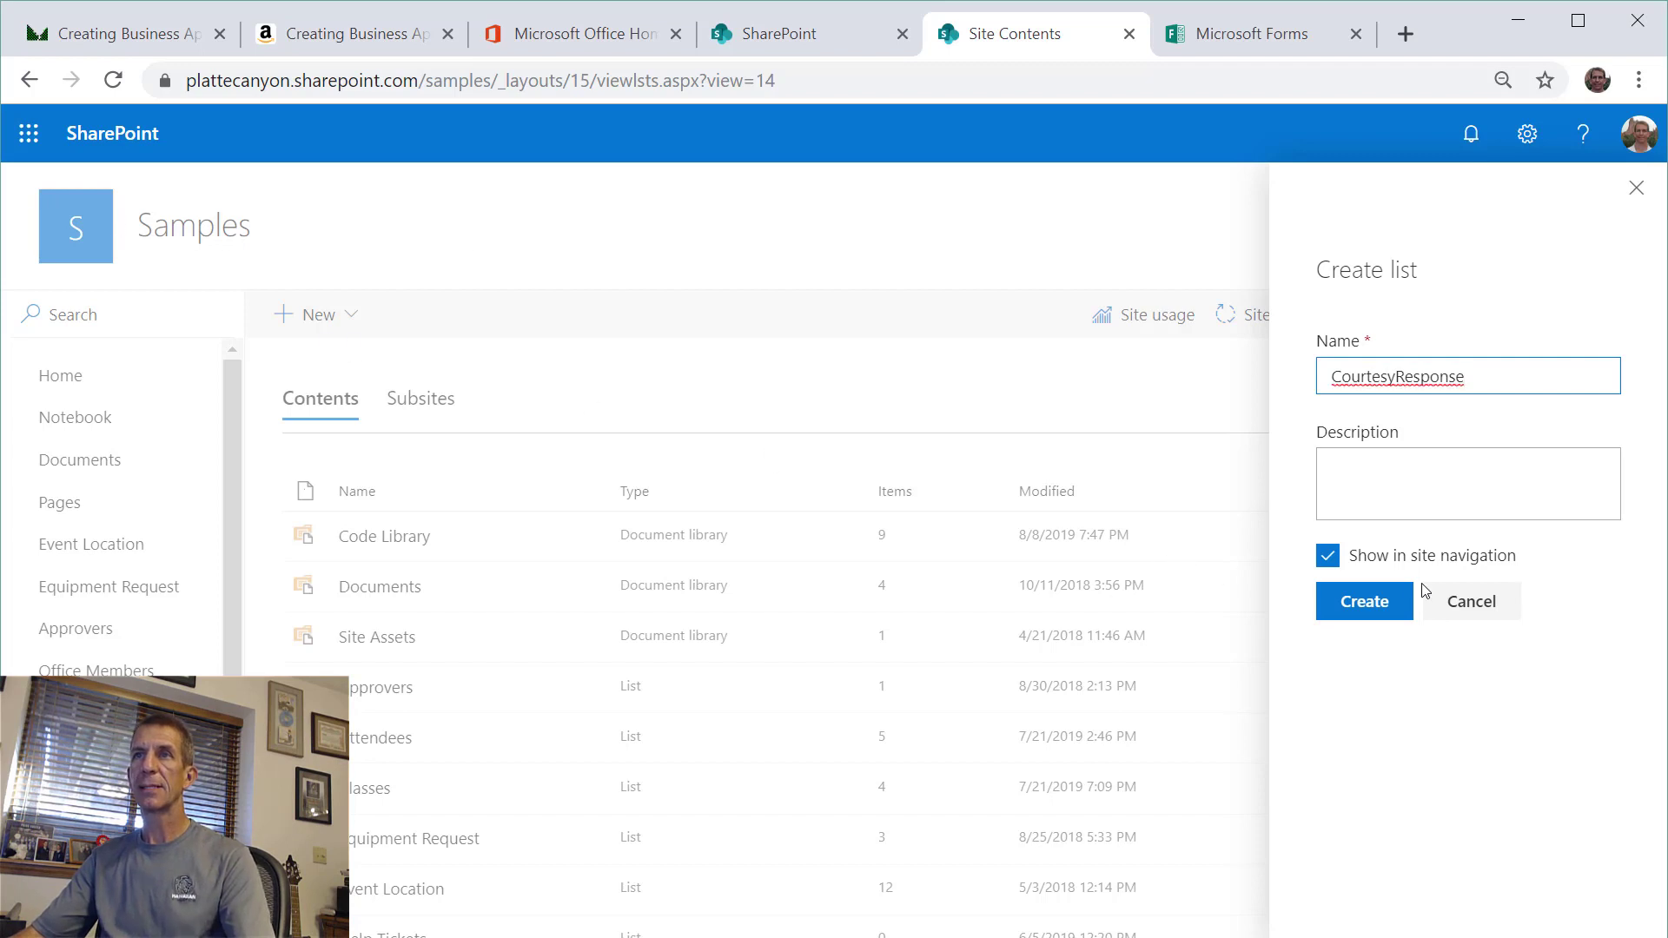
left_click(1369, 618)
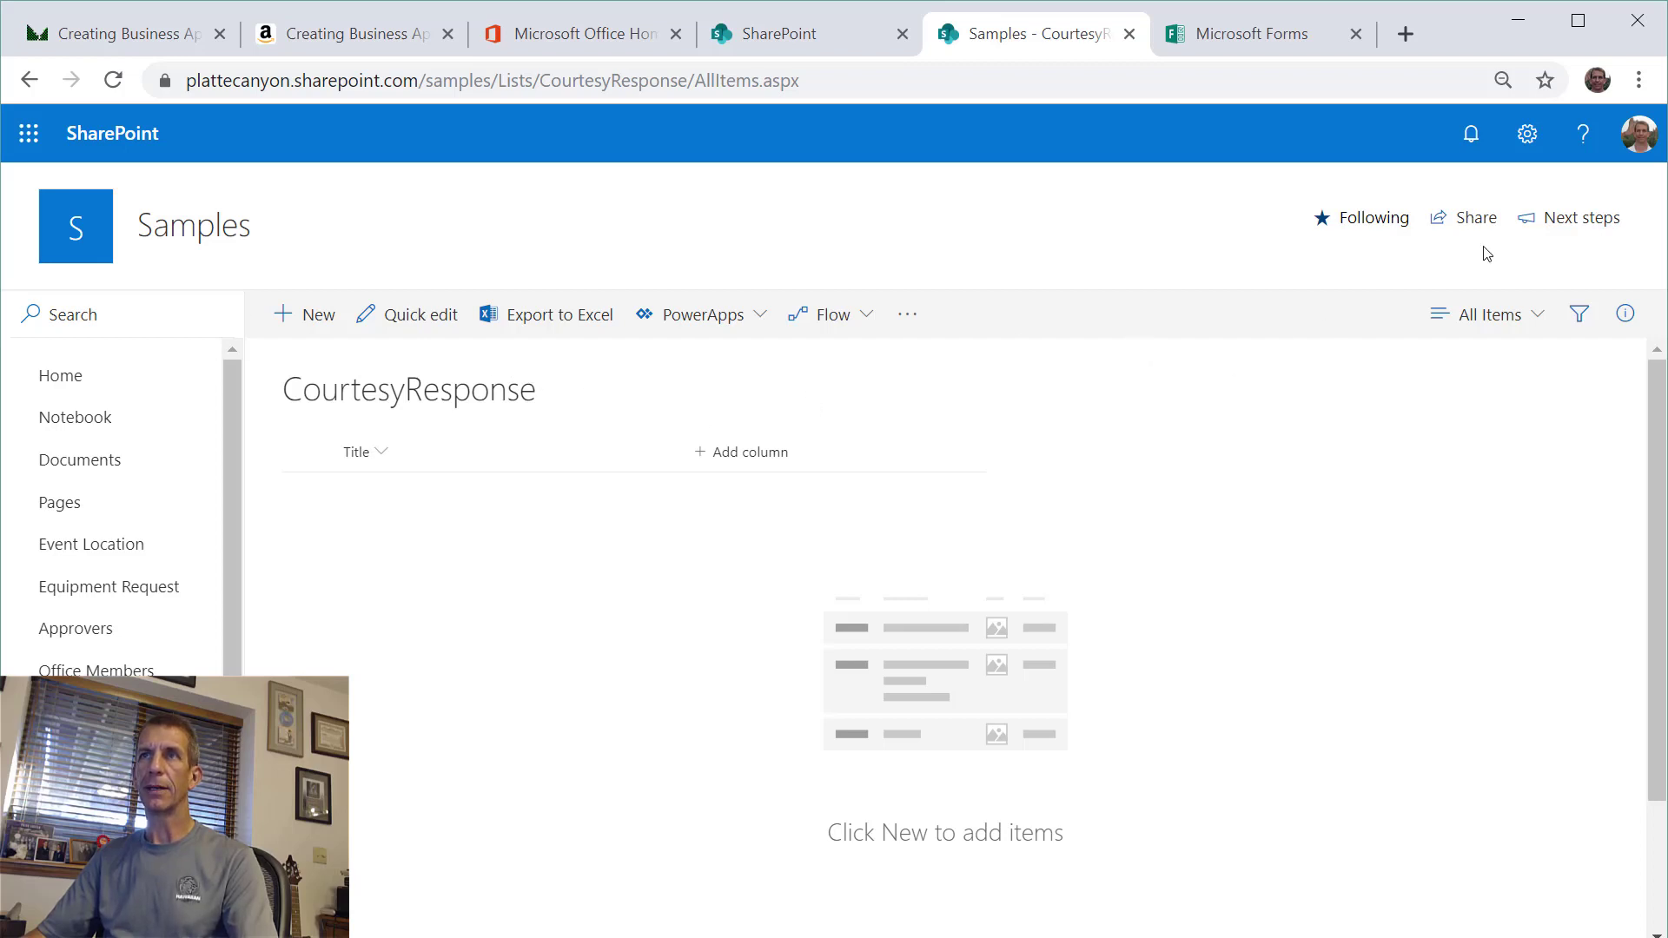
- Delete the CourtesyResponse list from the Samples site's contents
left_click(1527, 133)
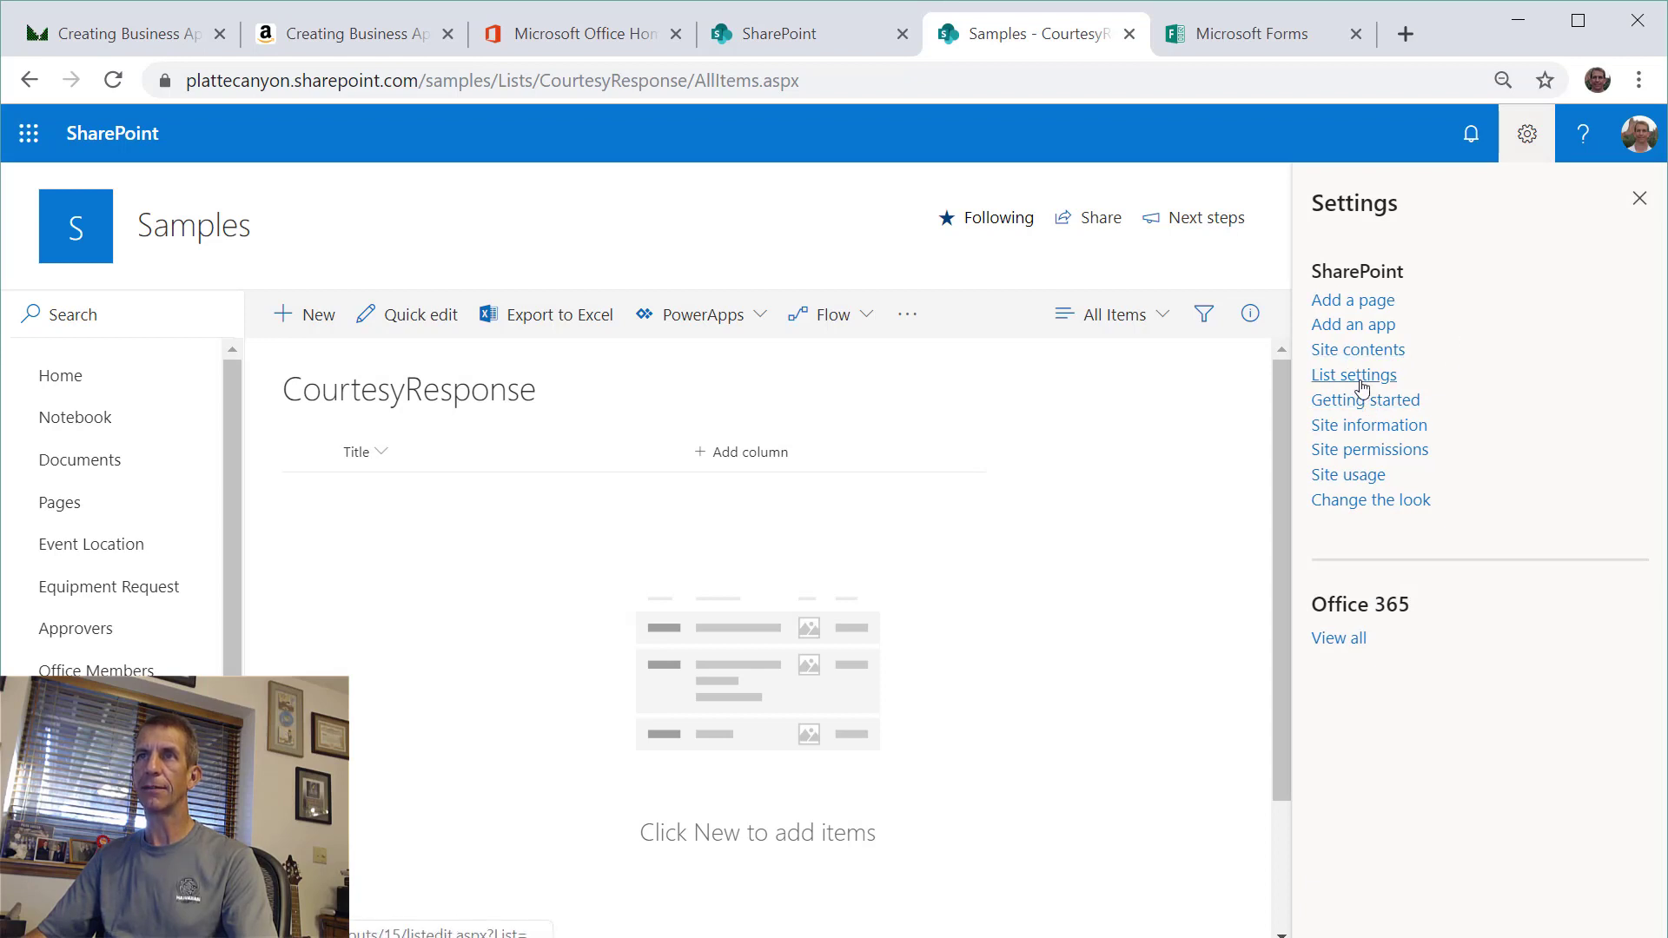
left_click(1363, 351)
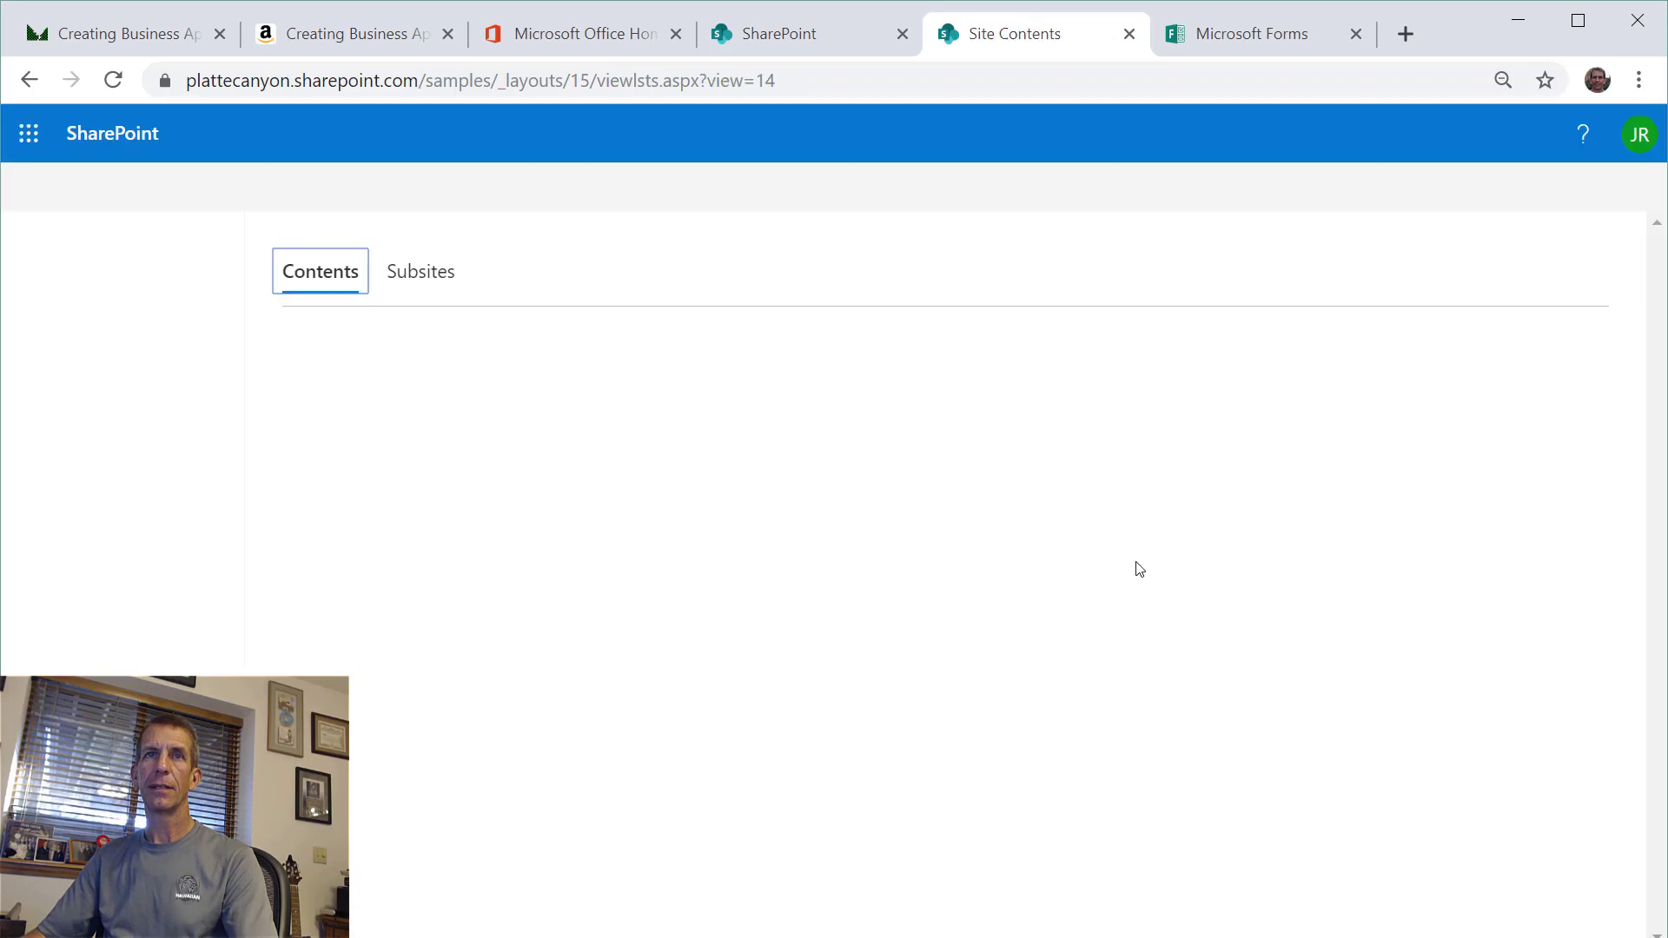
scroll(810, 562, "down", 1)
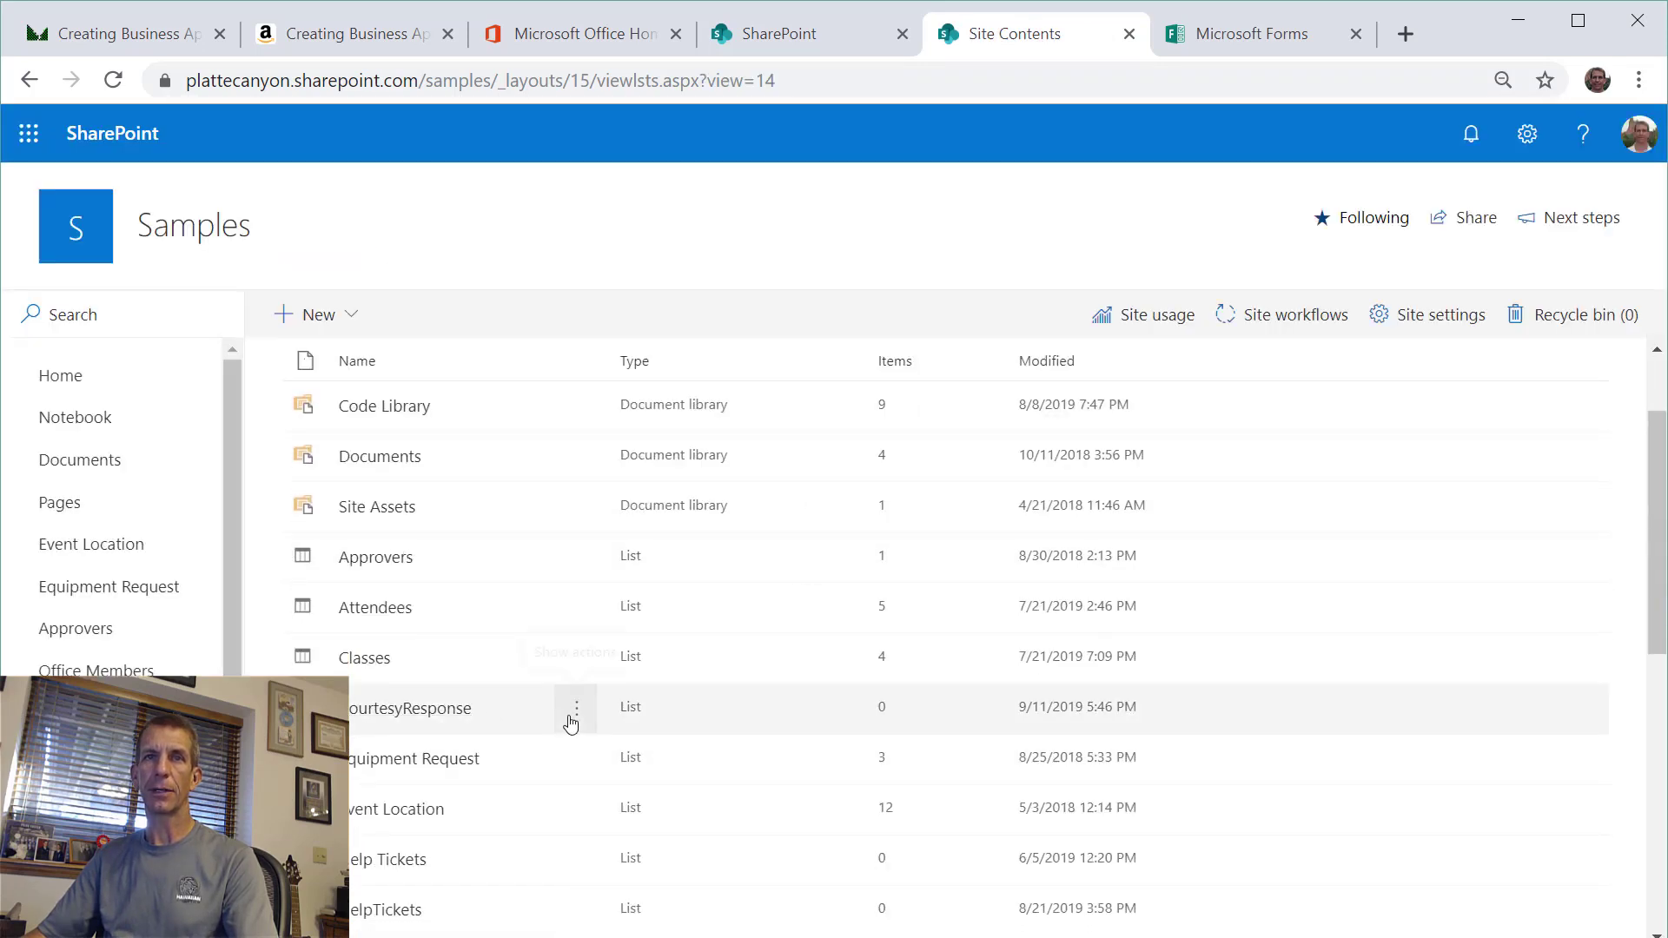
left_click(575, 710)
left_click(606, 770)
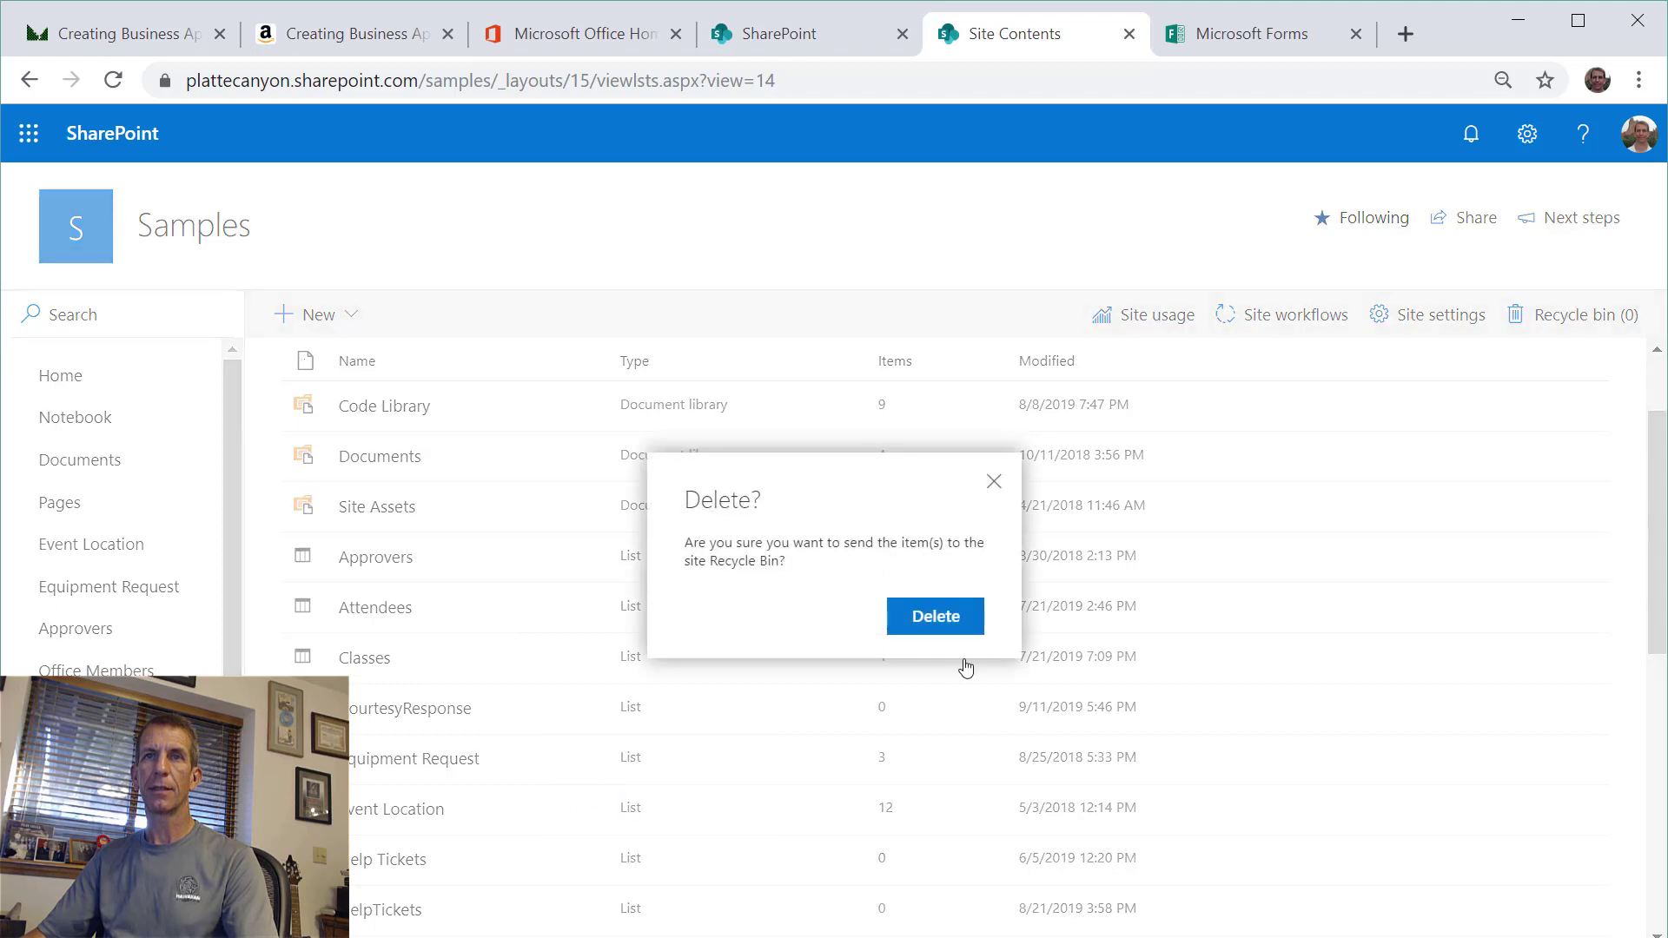
left_click(933, 614)
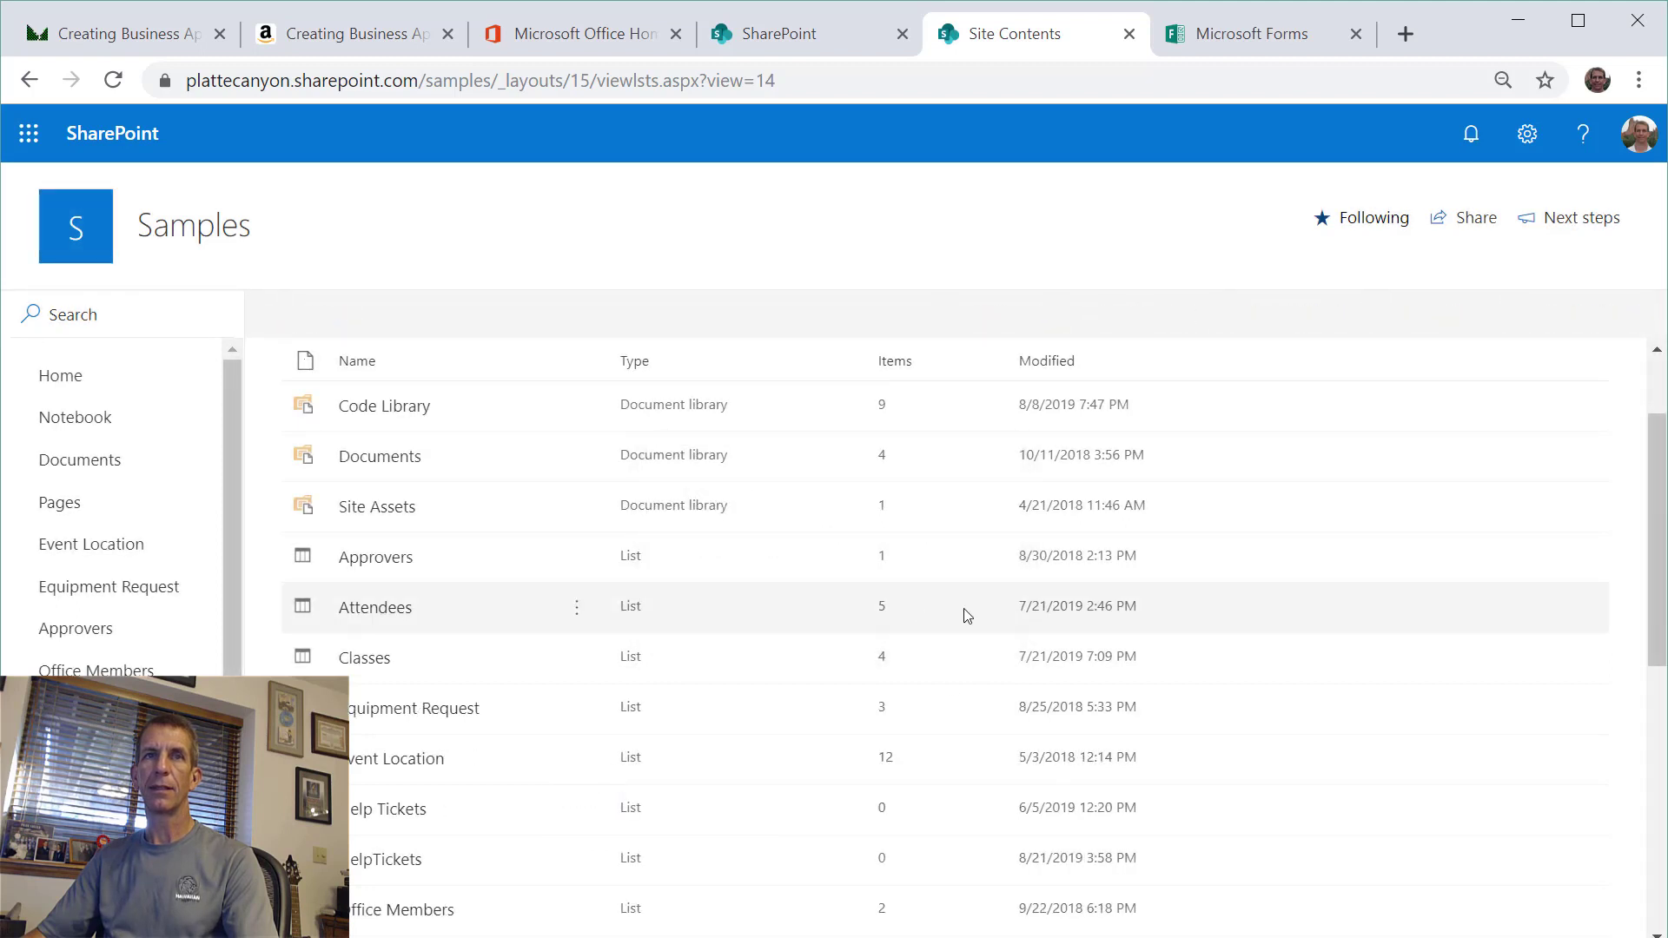
scroll(962, 608, "up", 1)
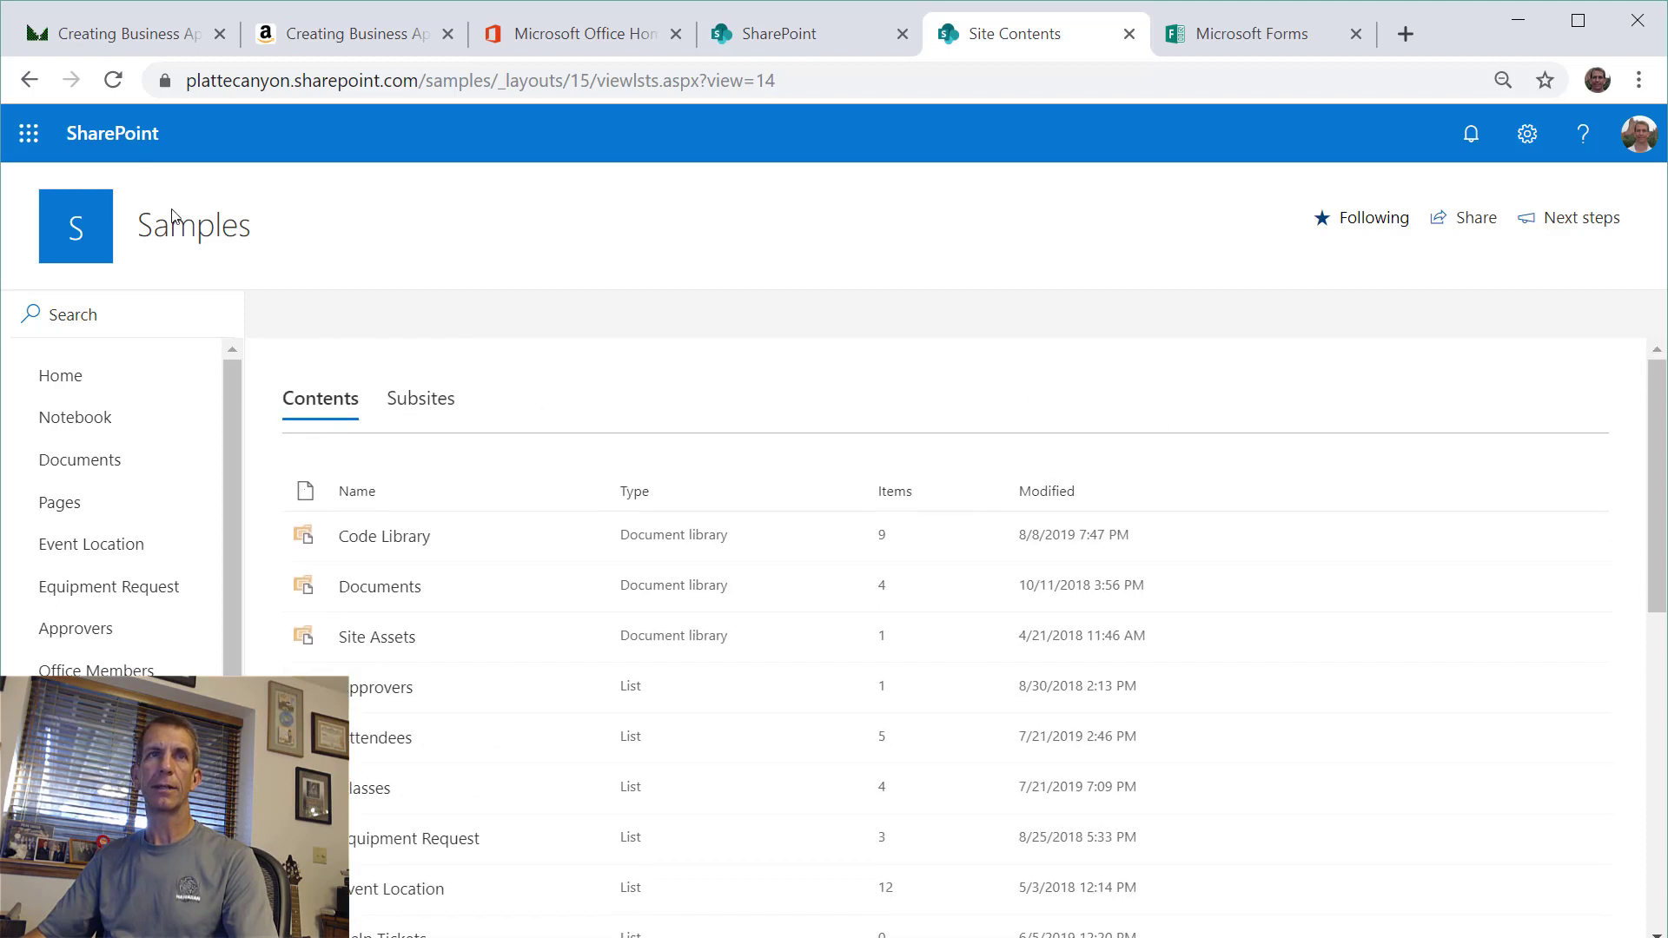
- Create a list named SurveyResponses on the Samples site without showing it in the site navigation
left_click(1525, 139)
left_click(1372, 351)
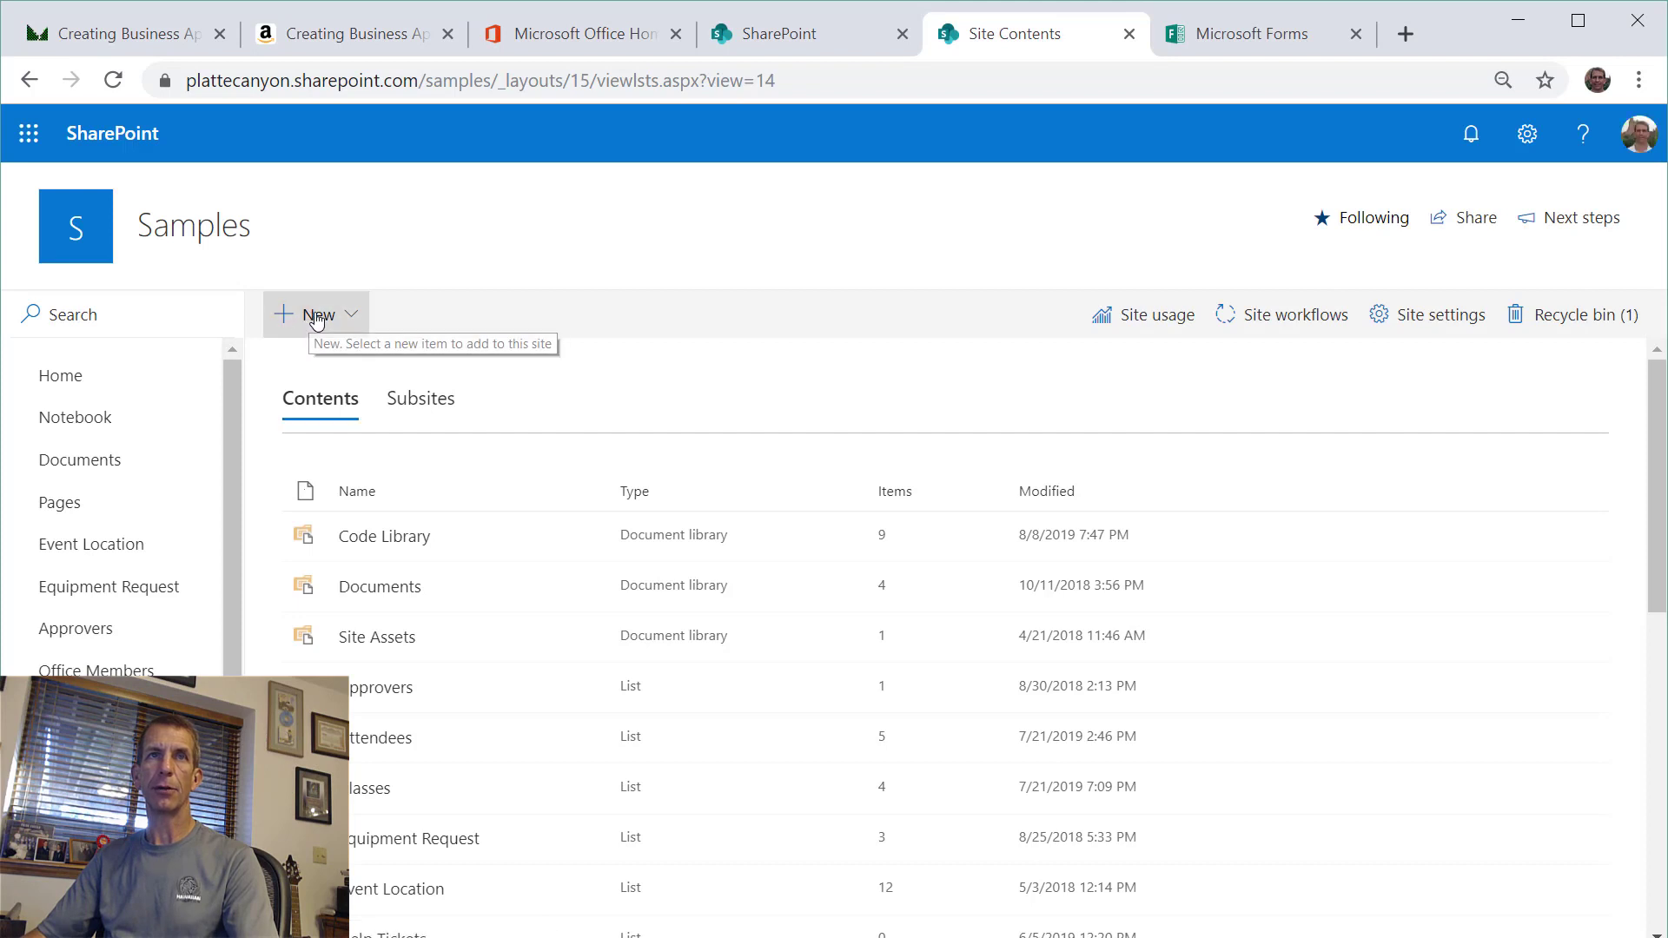
left_click(323, 314)
left_click(325, 368)
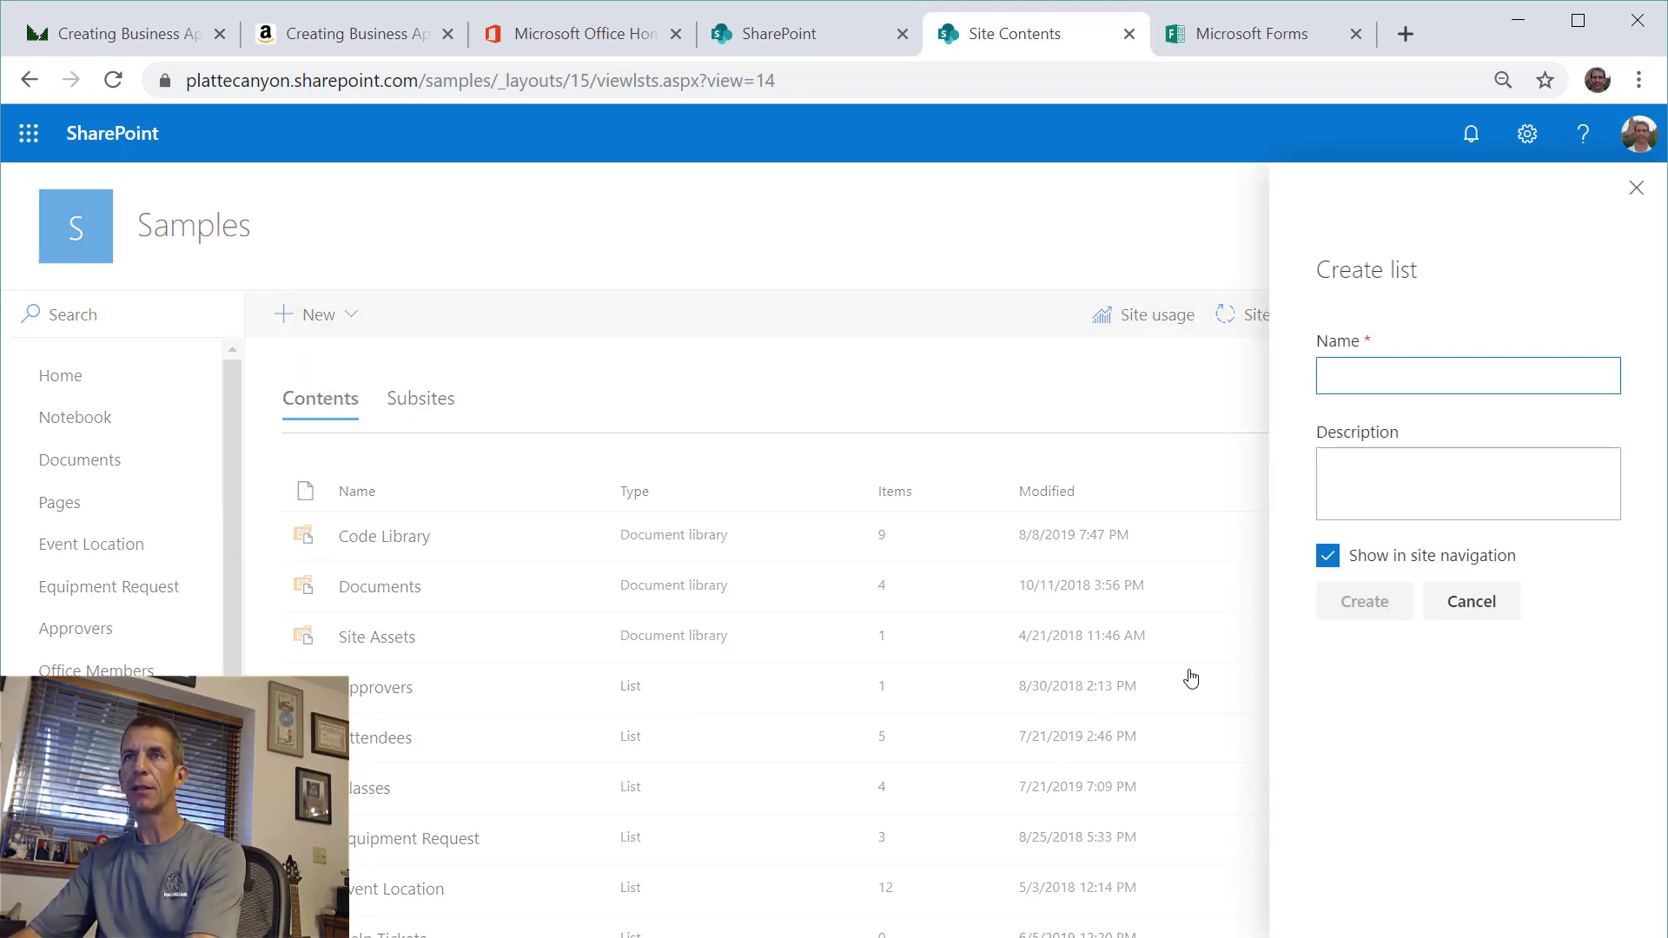
type("SurveyR")
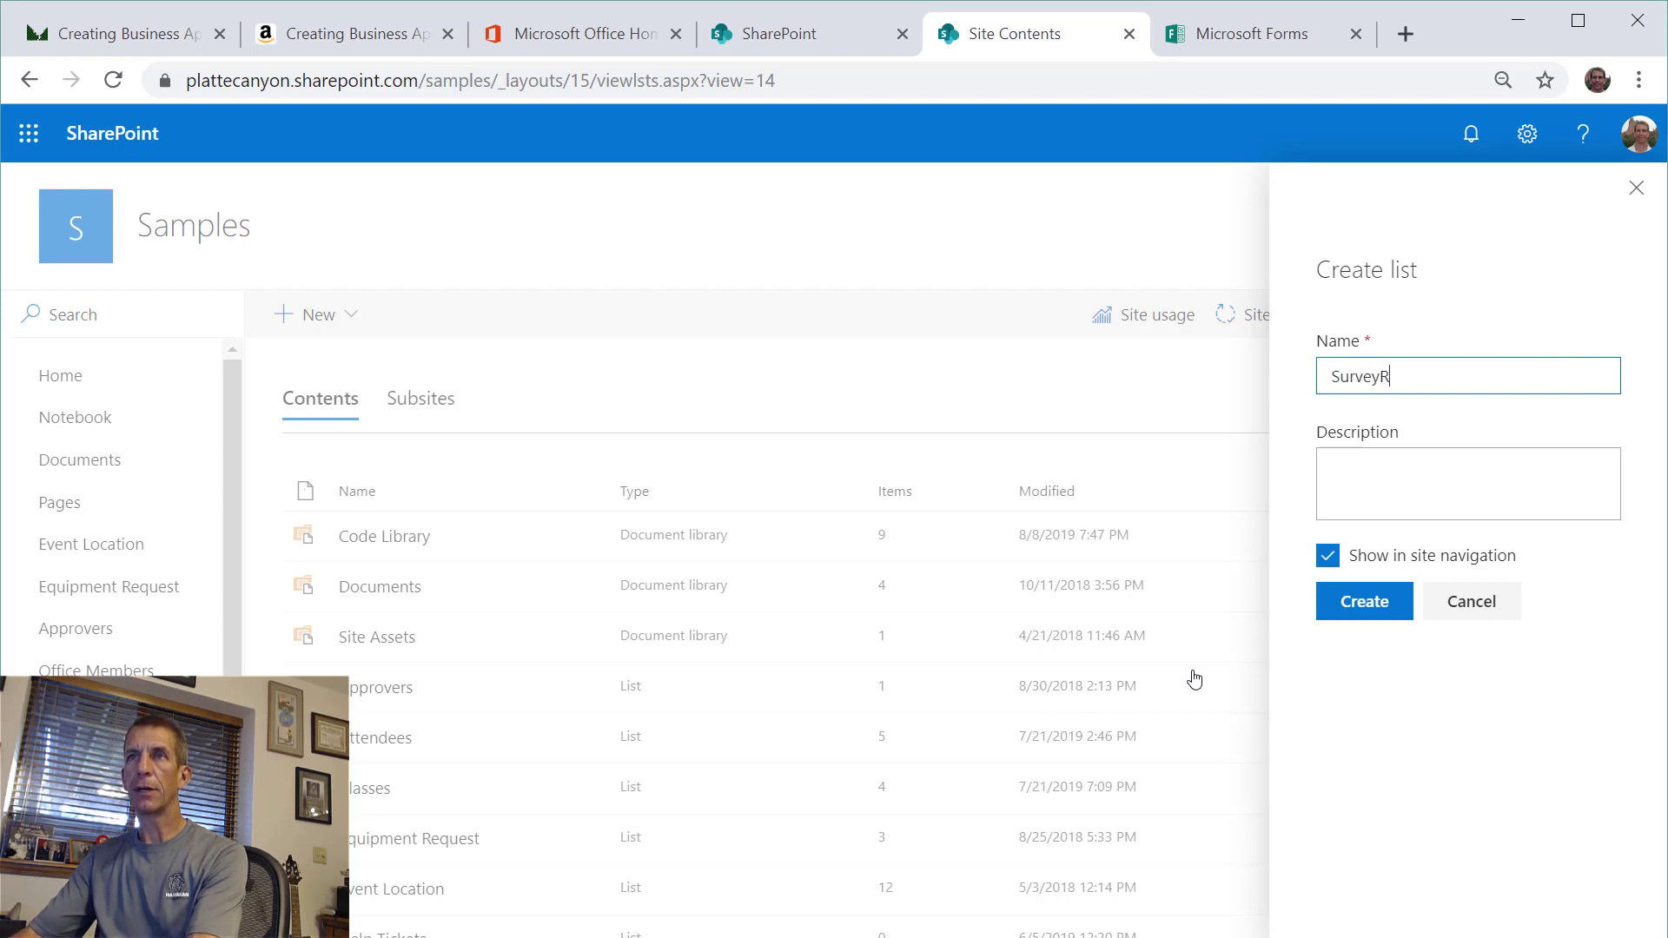
type("esponses")
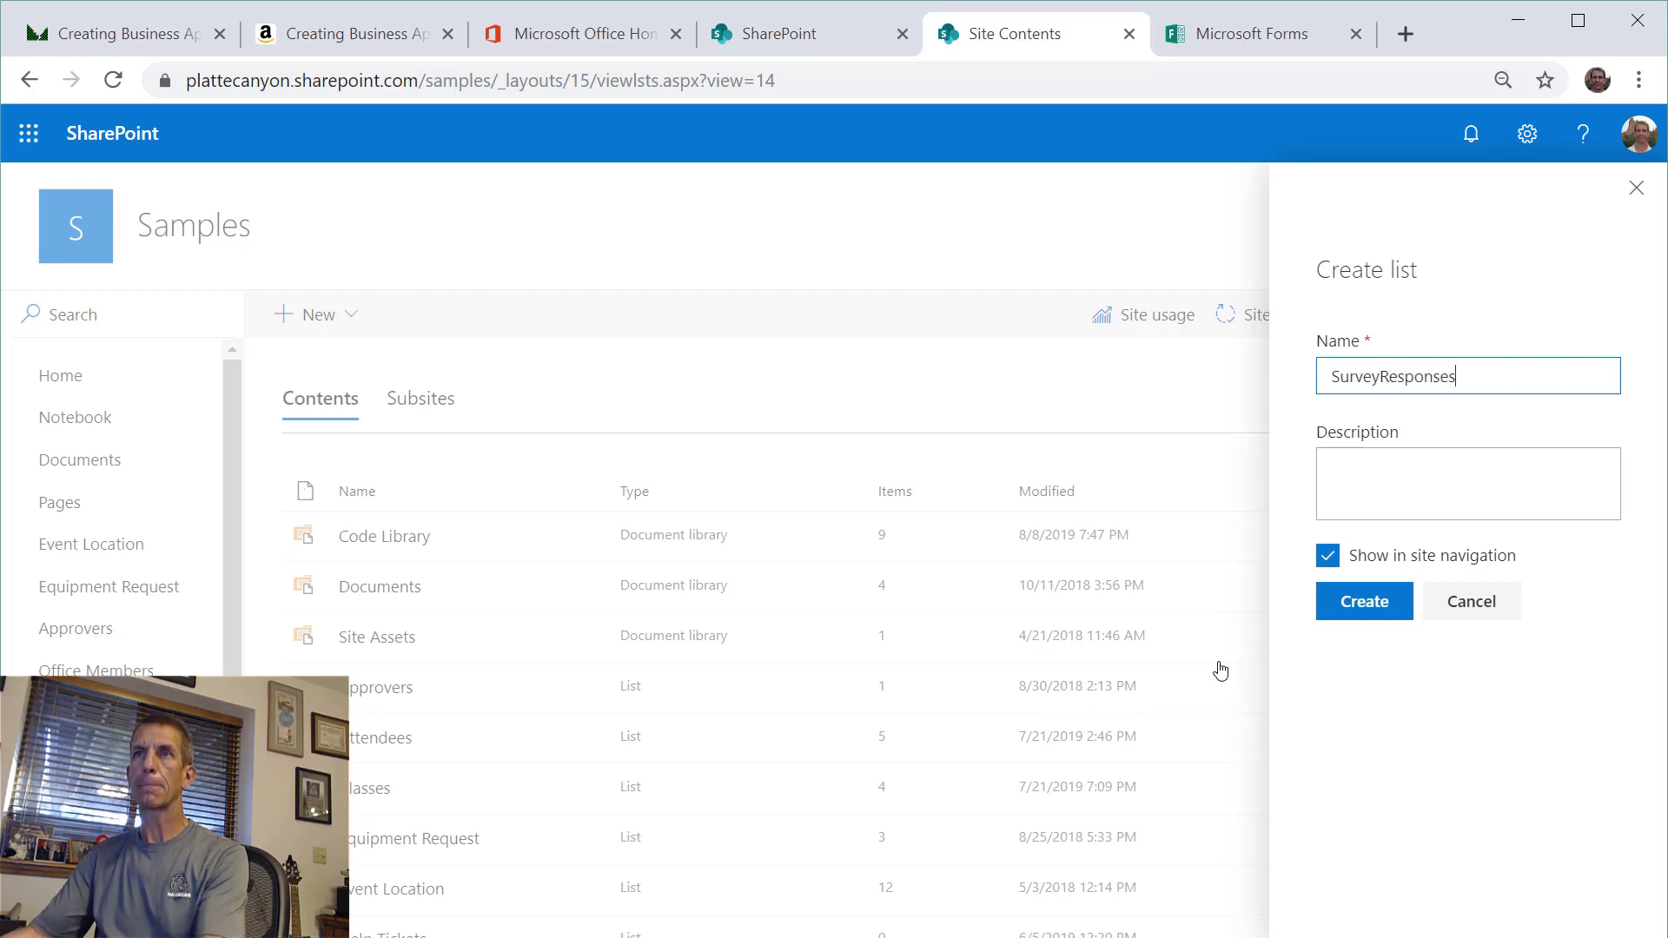
left_click(1326, 559)
left_click(1355, 604)
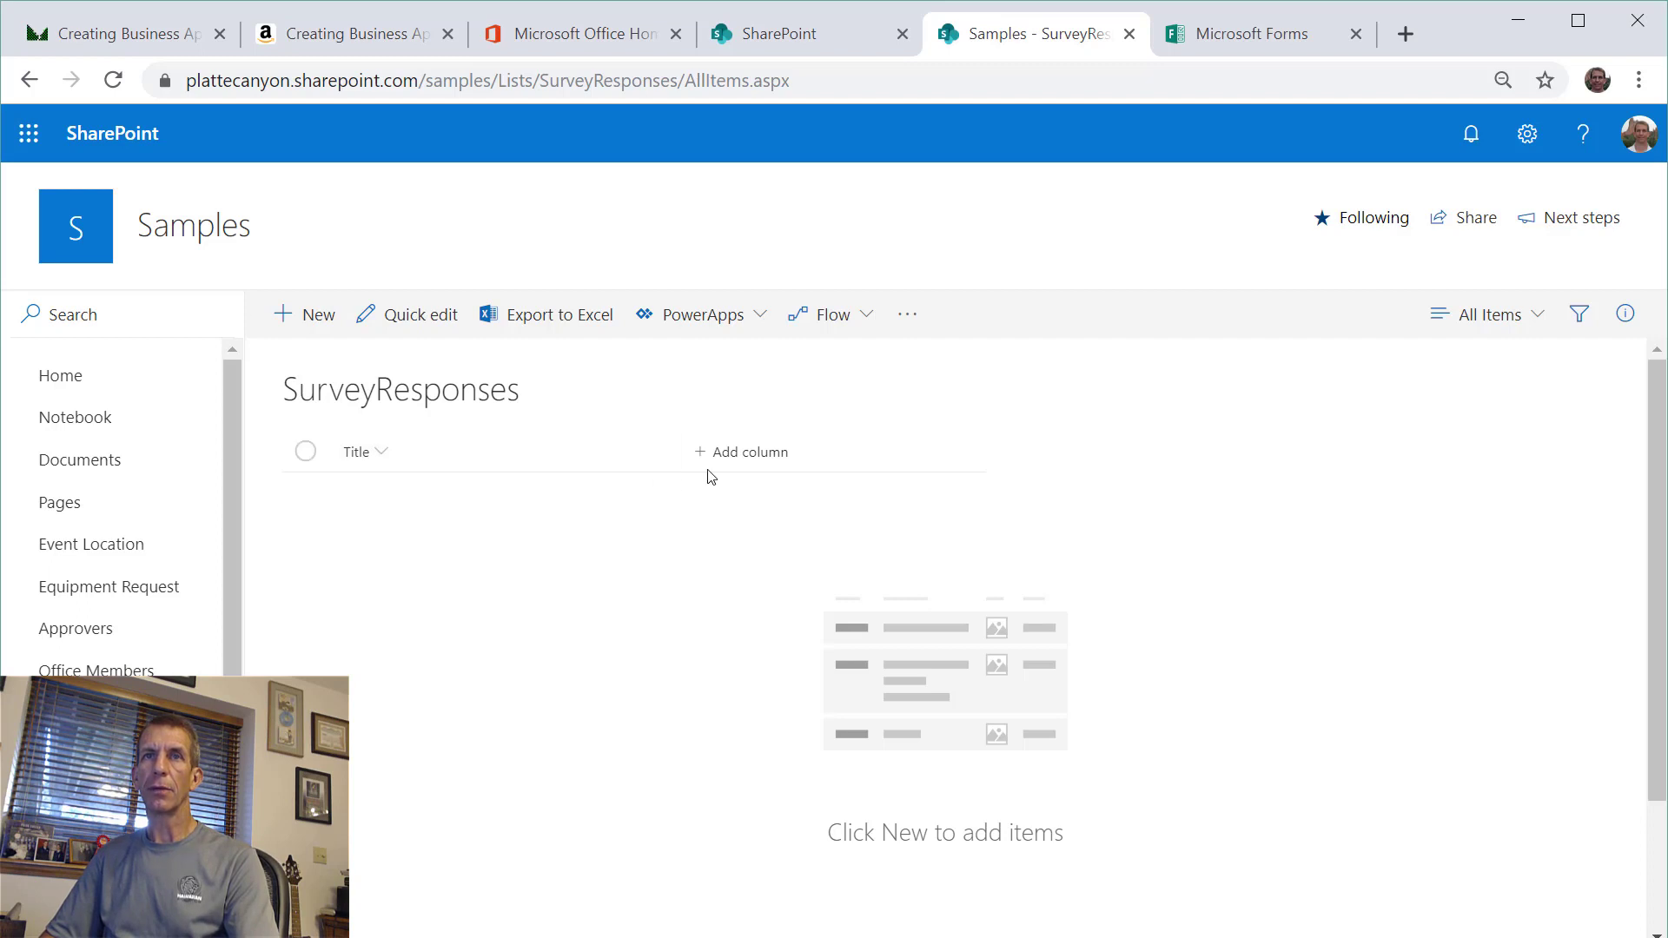
- Add a single line of text column named CourtesyResponse to the SurveyResponses list
left_click(733, 465)
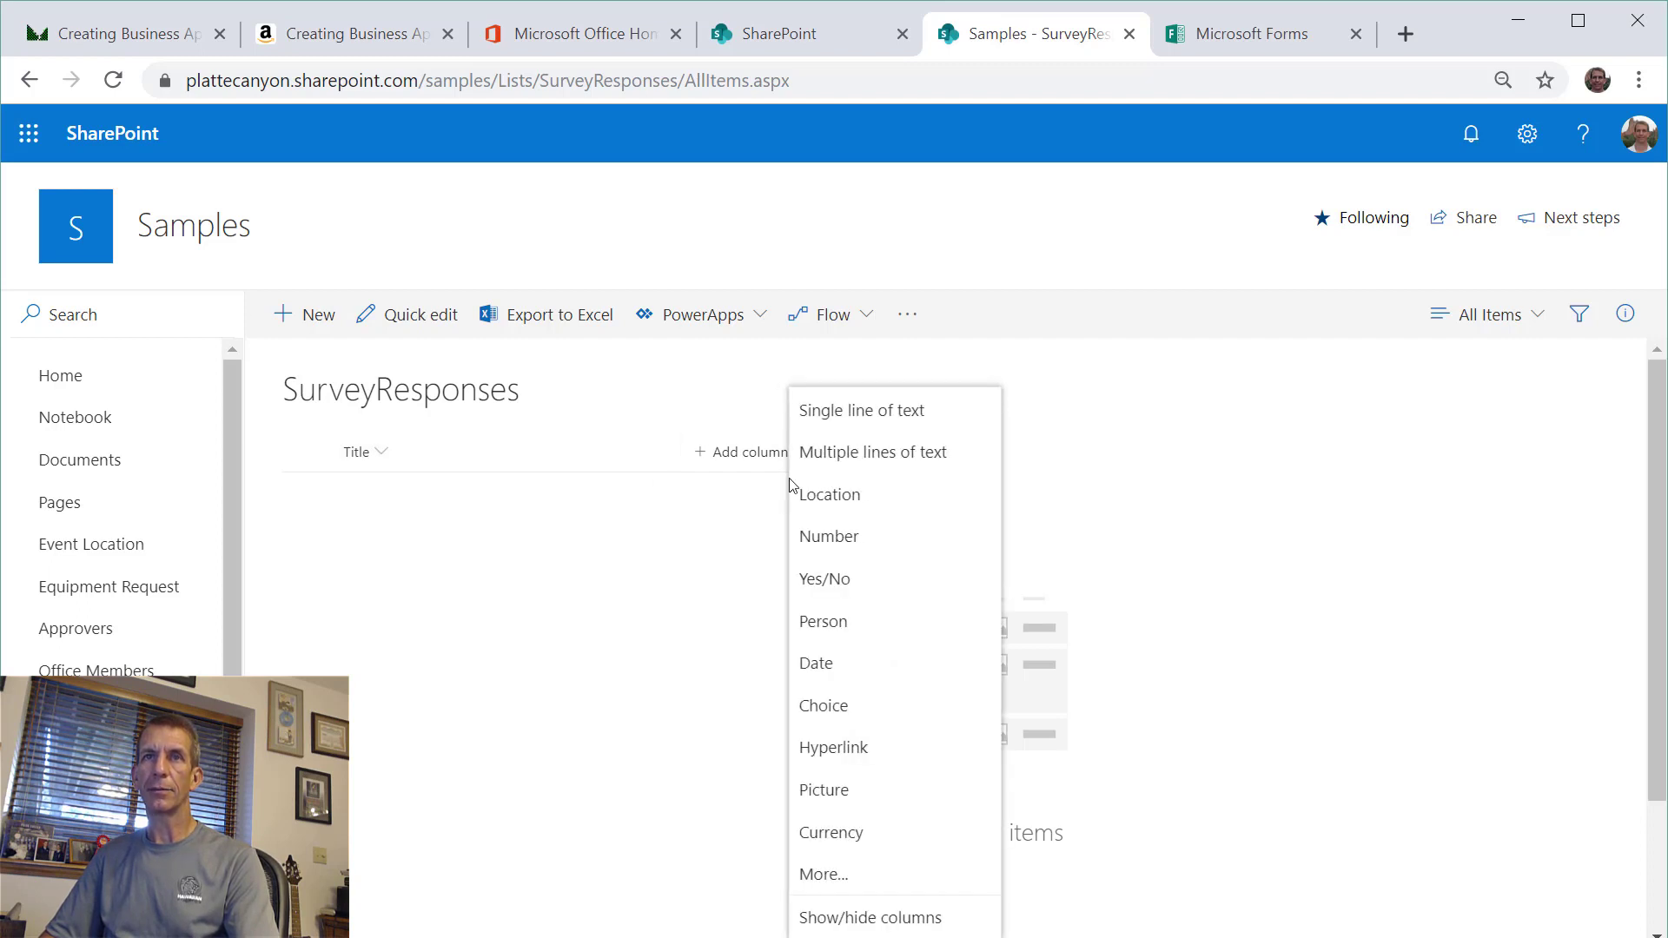
left_click(872, 416)
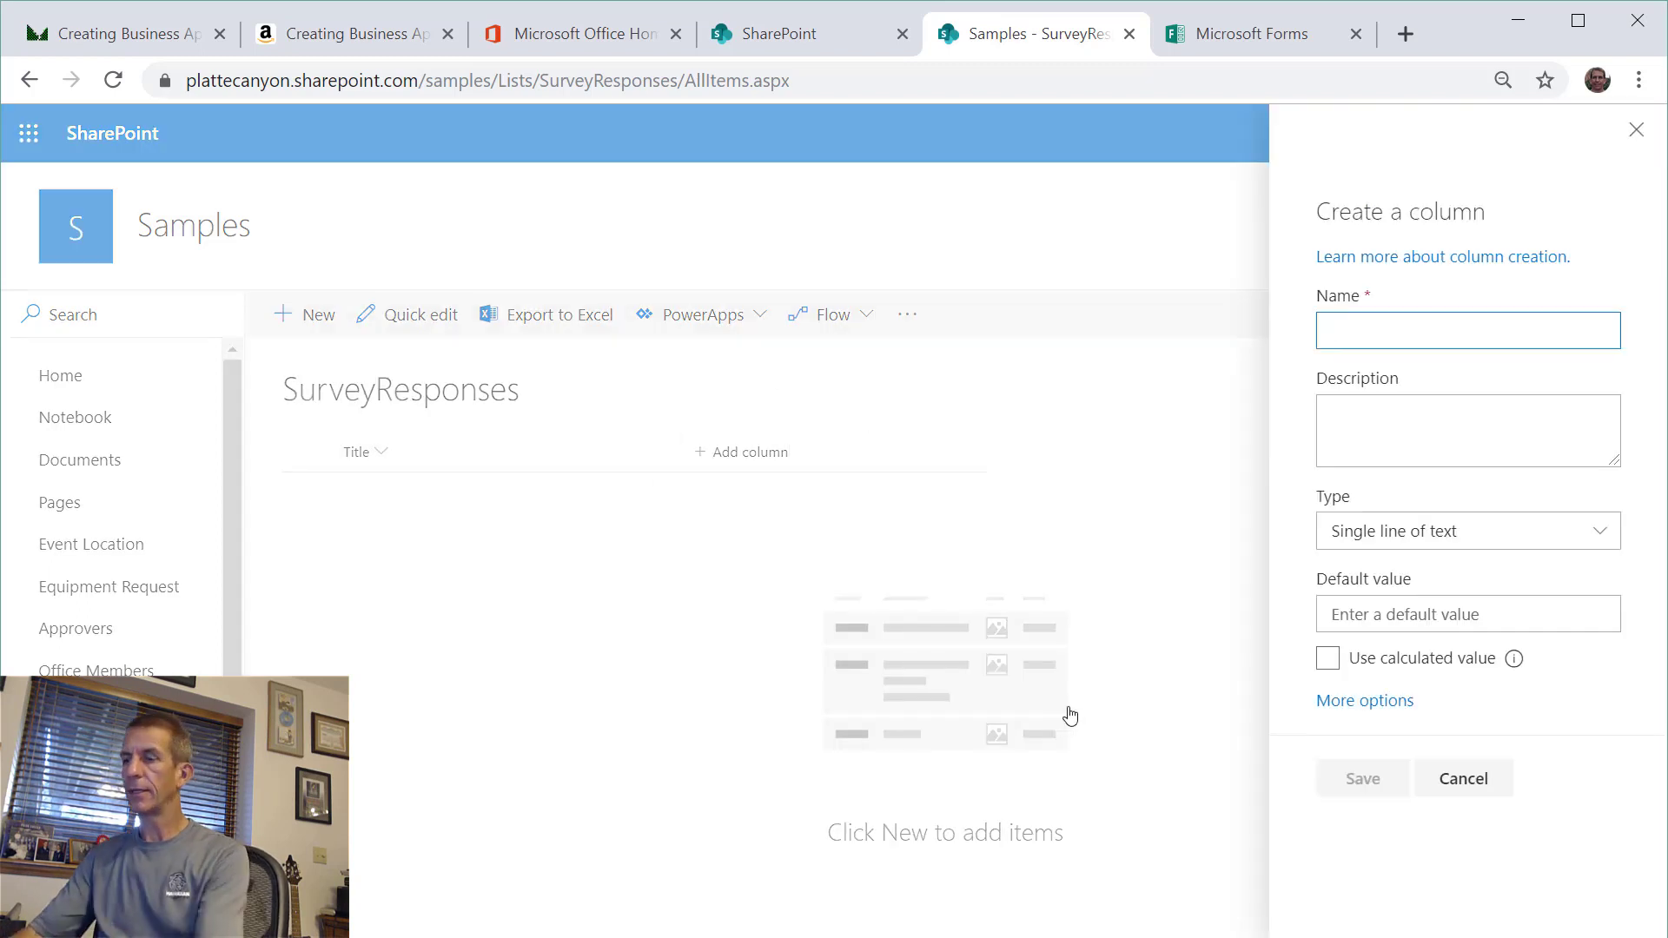
type("Cours")
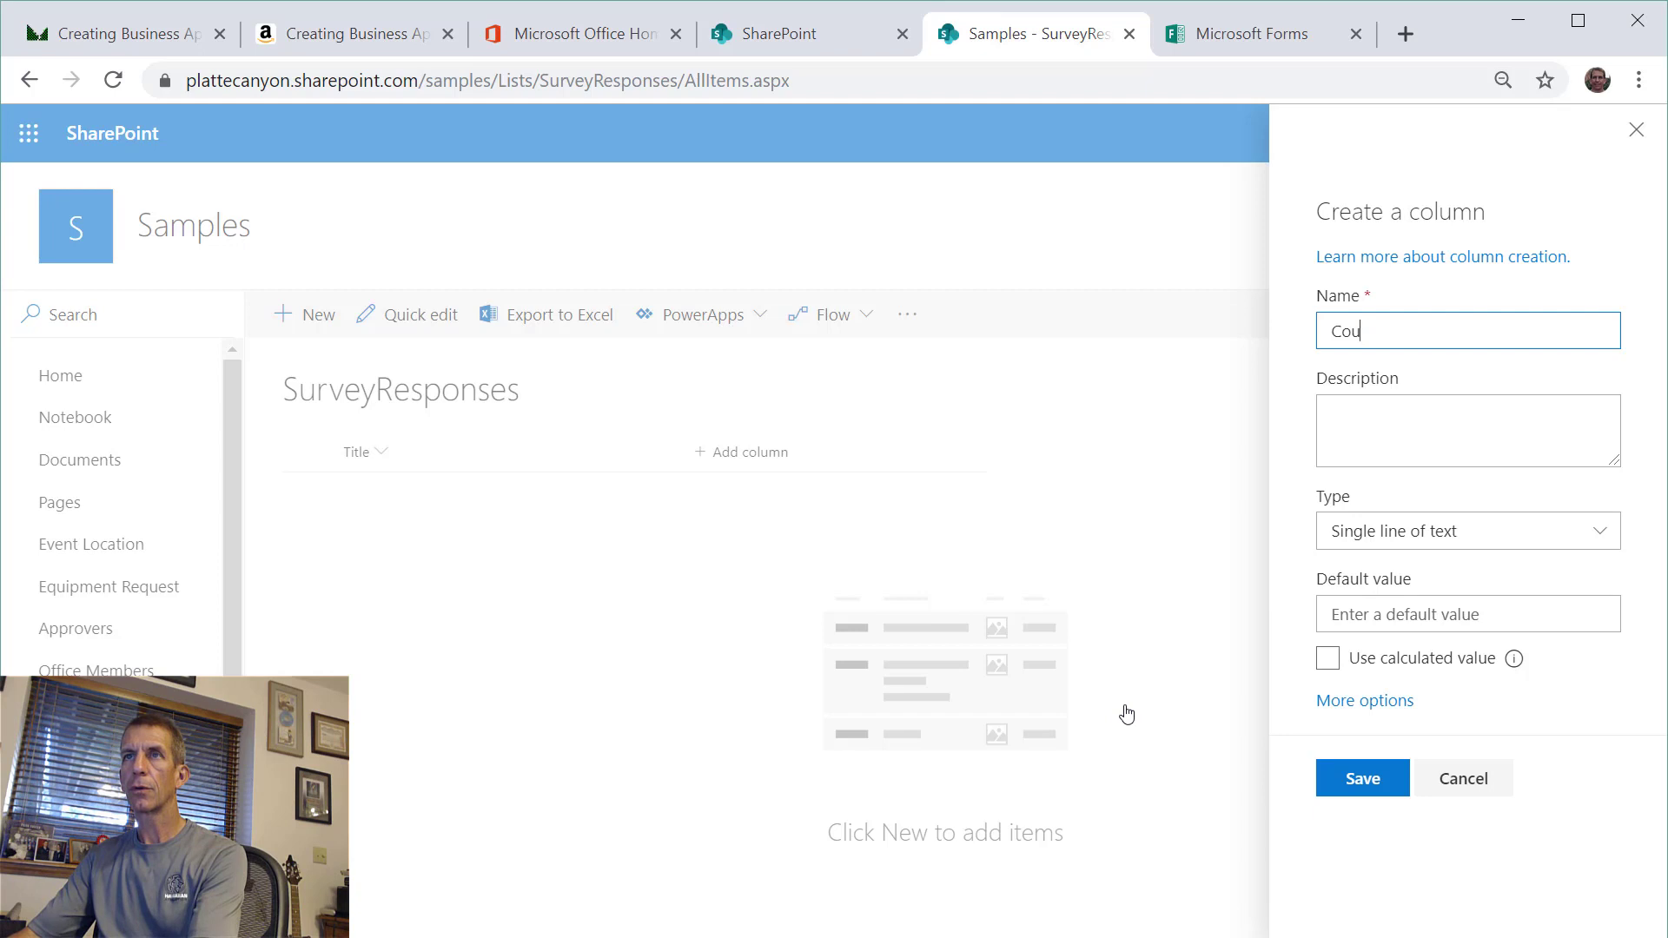
type("esy")
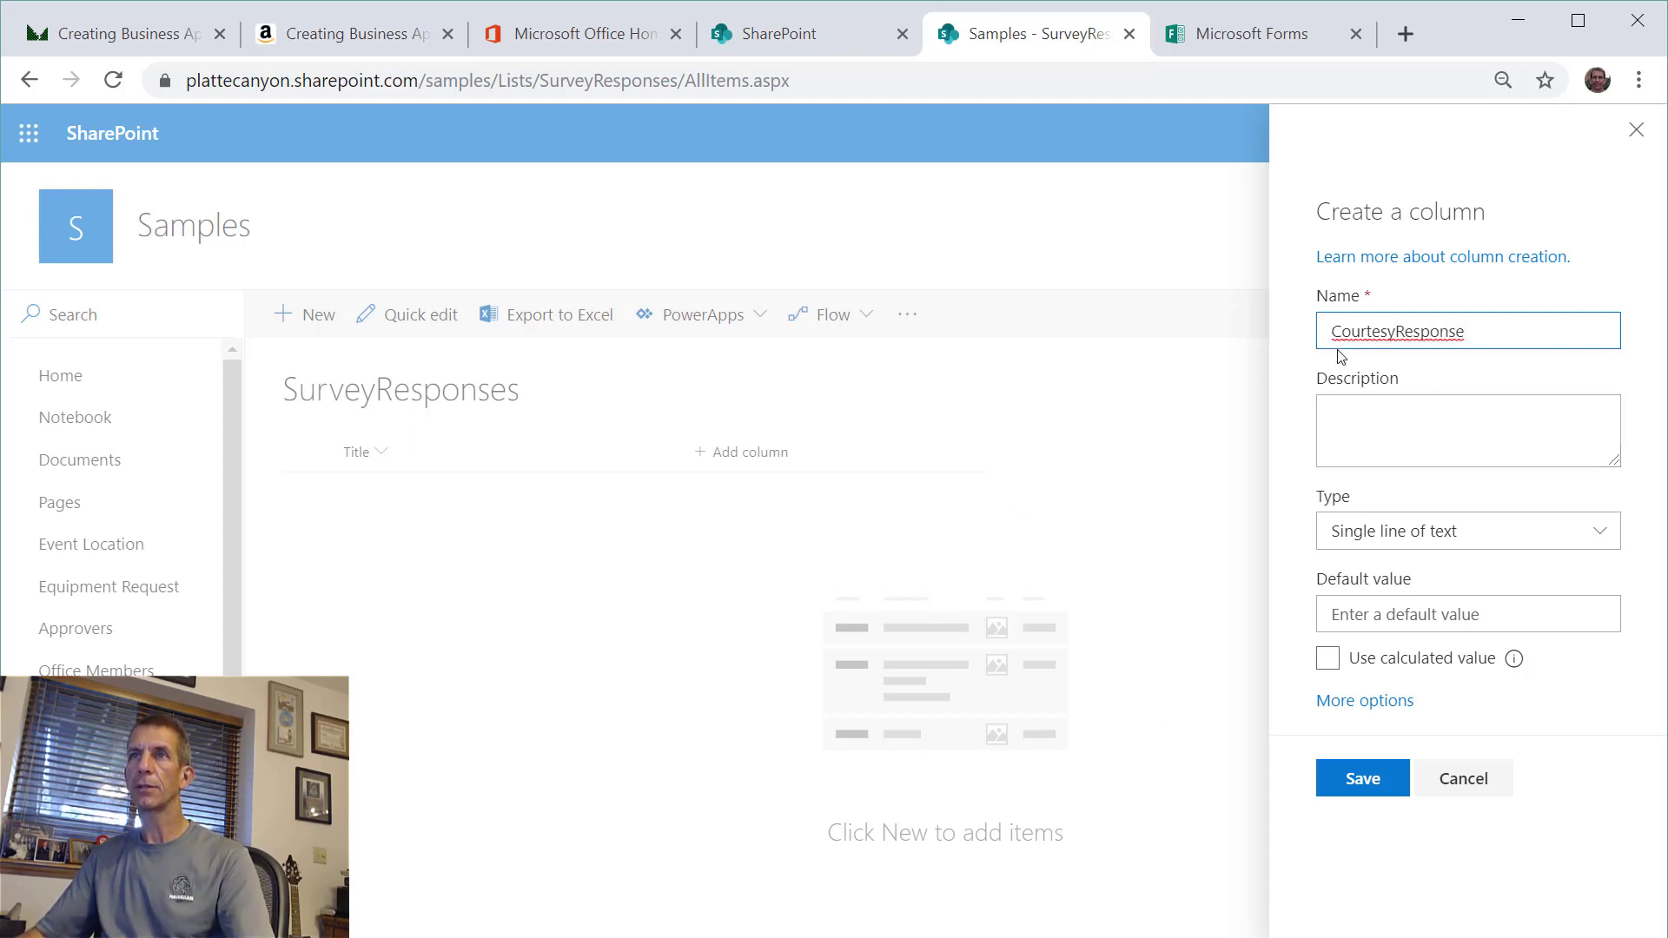
left_click(1400, 776)
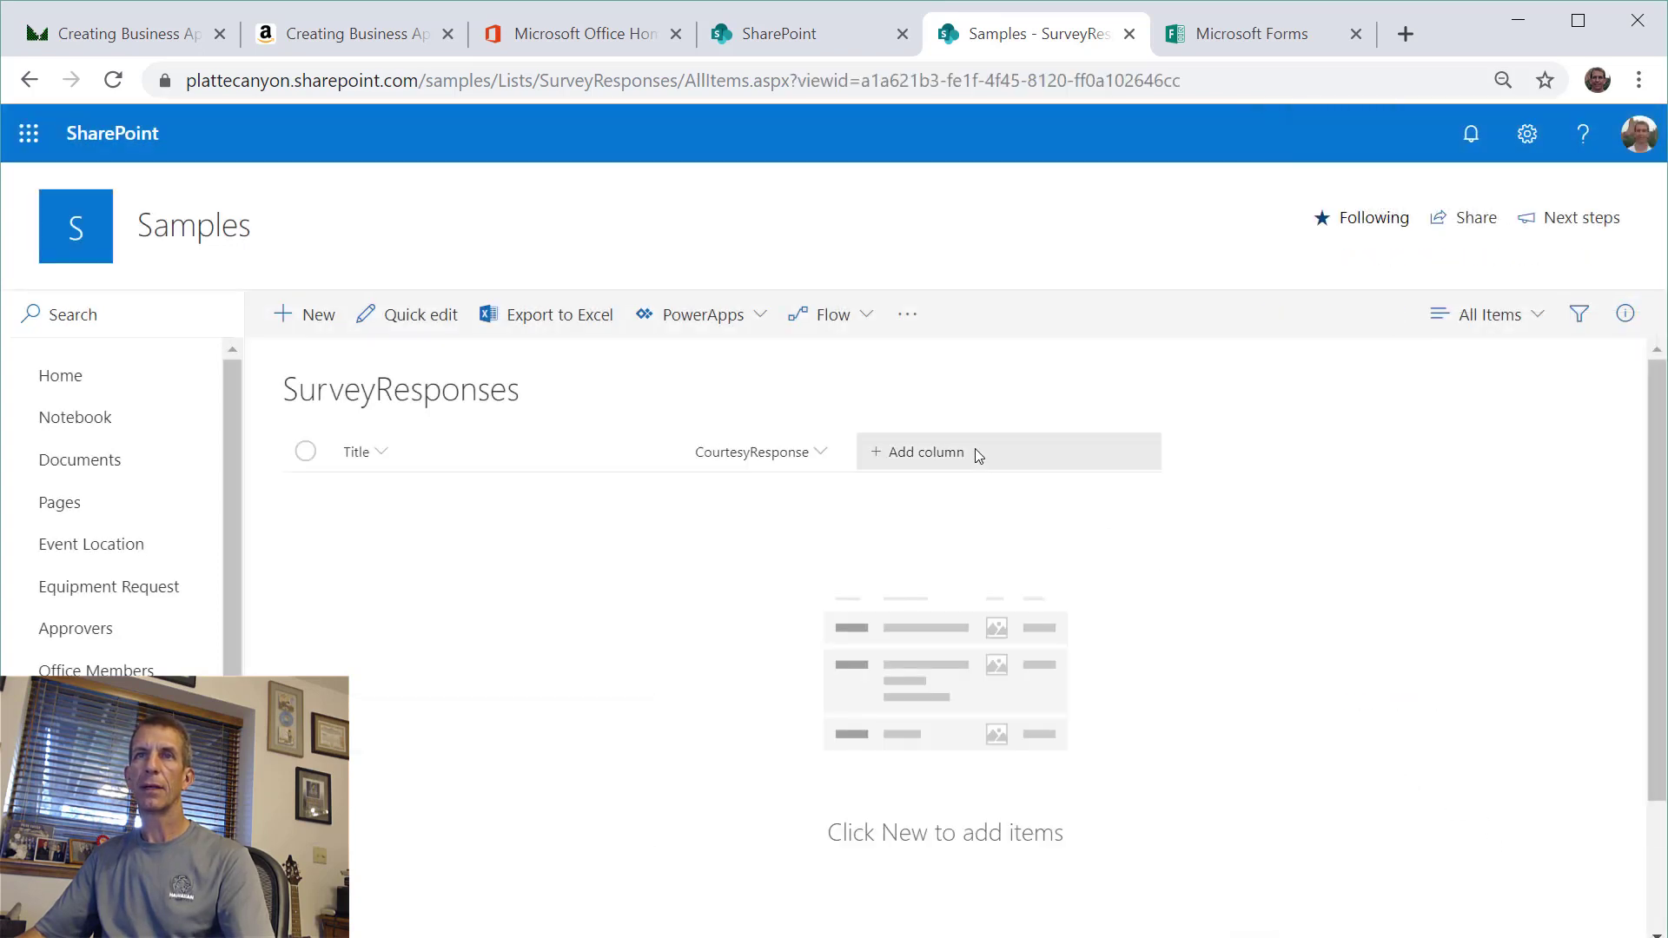
- Add a single line of text column named TechnicalSkill to the SurveyResponses list
left_click(975, 451)
left_click(1238, 416)
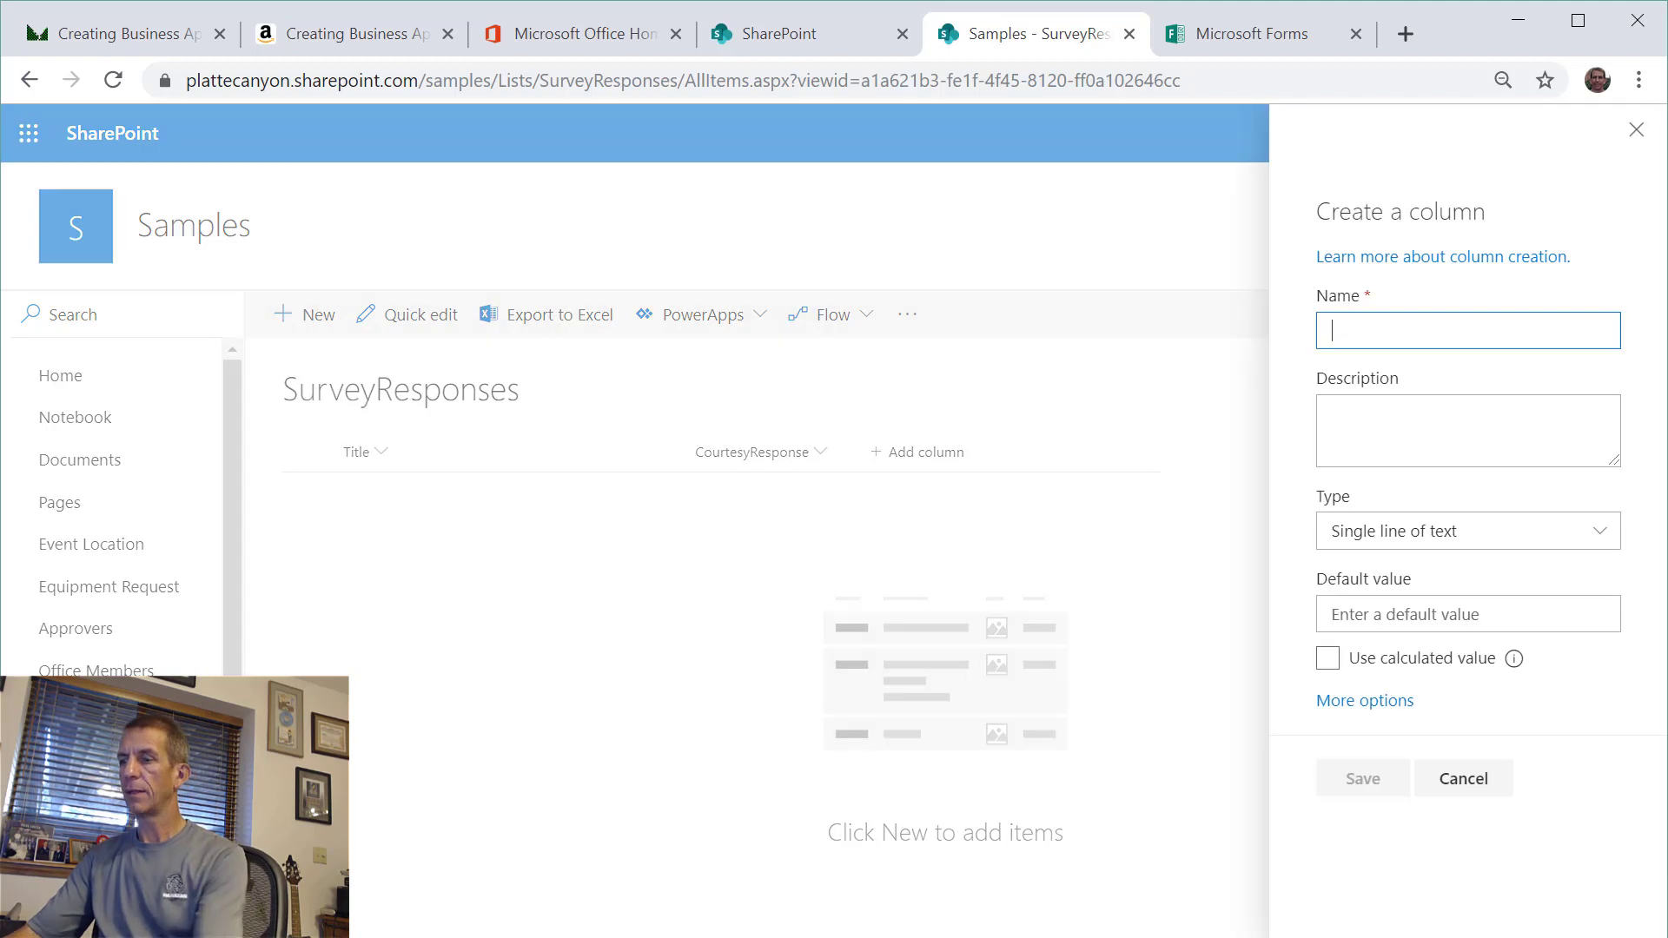
type("Technic")
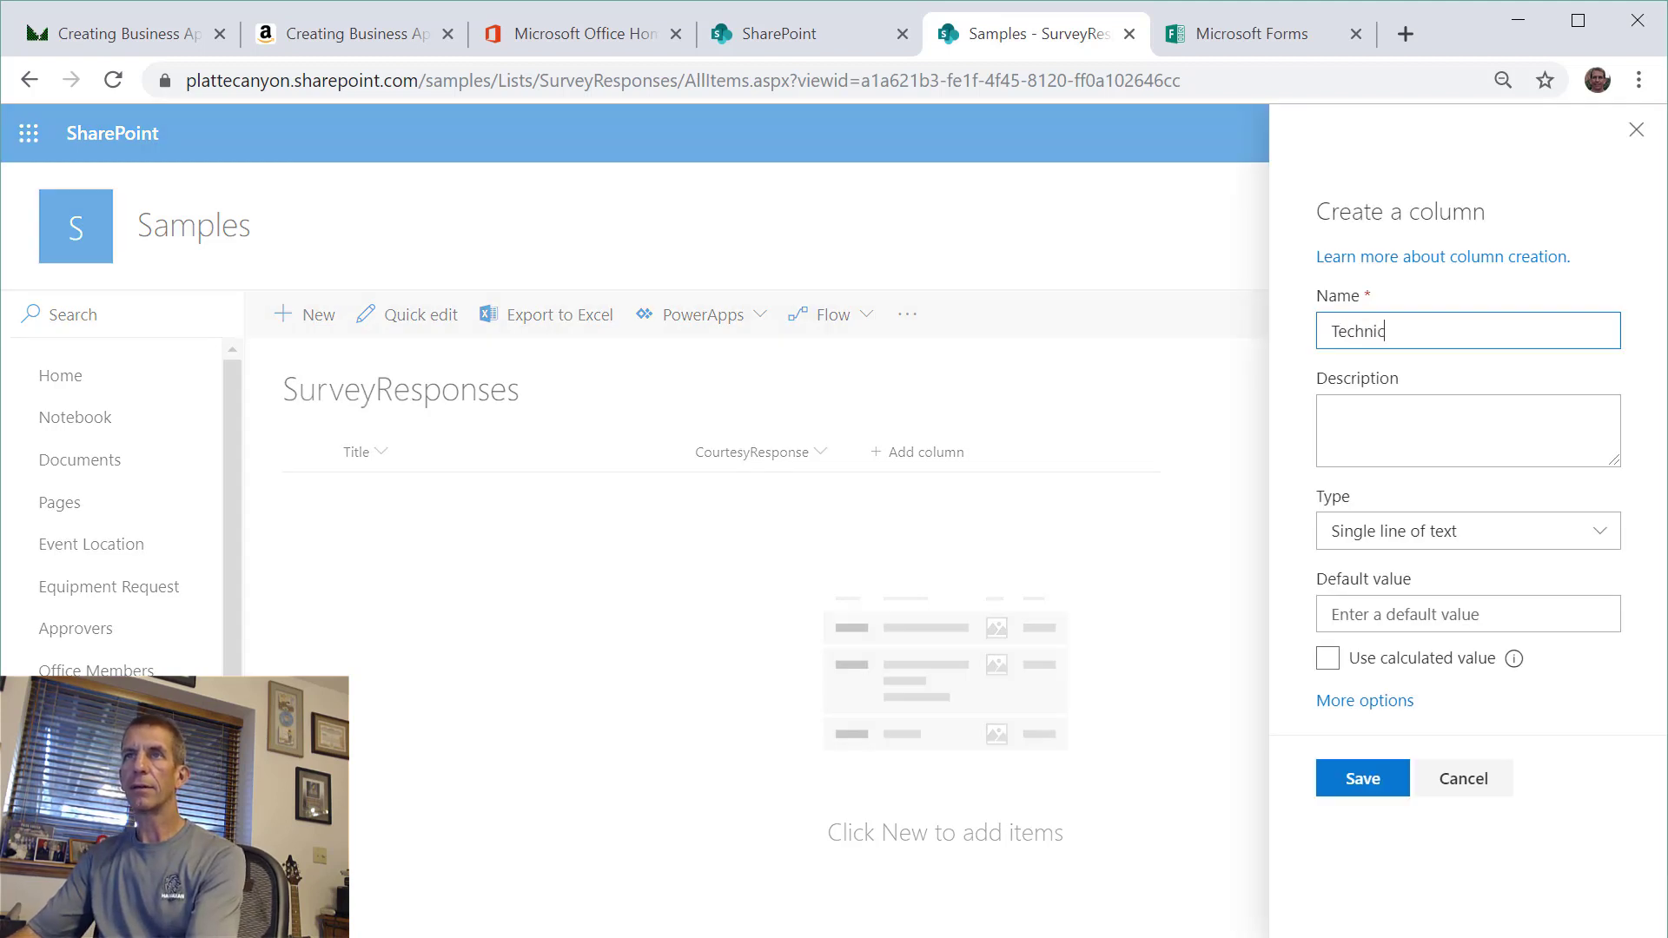
type("alSkill")
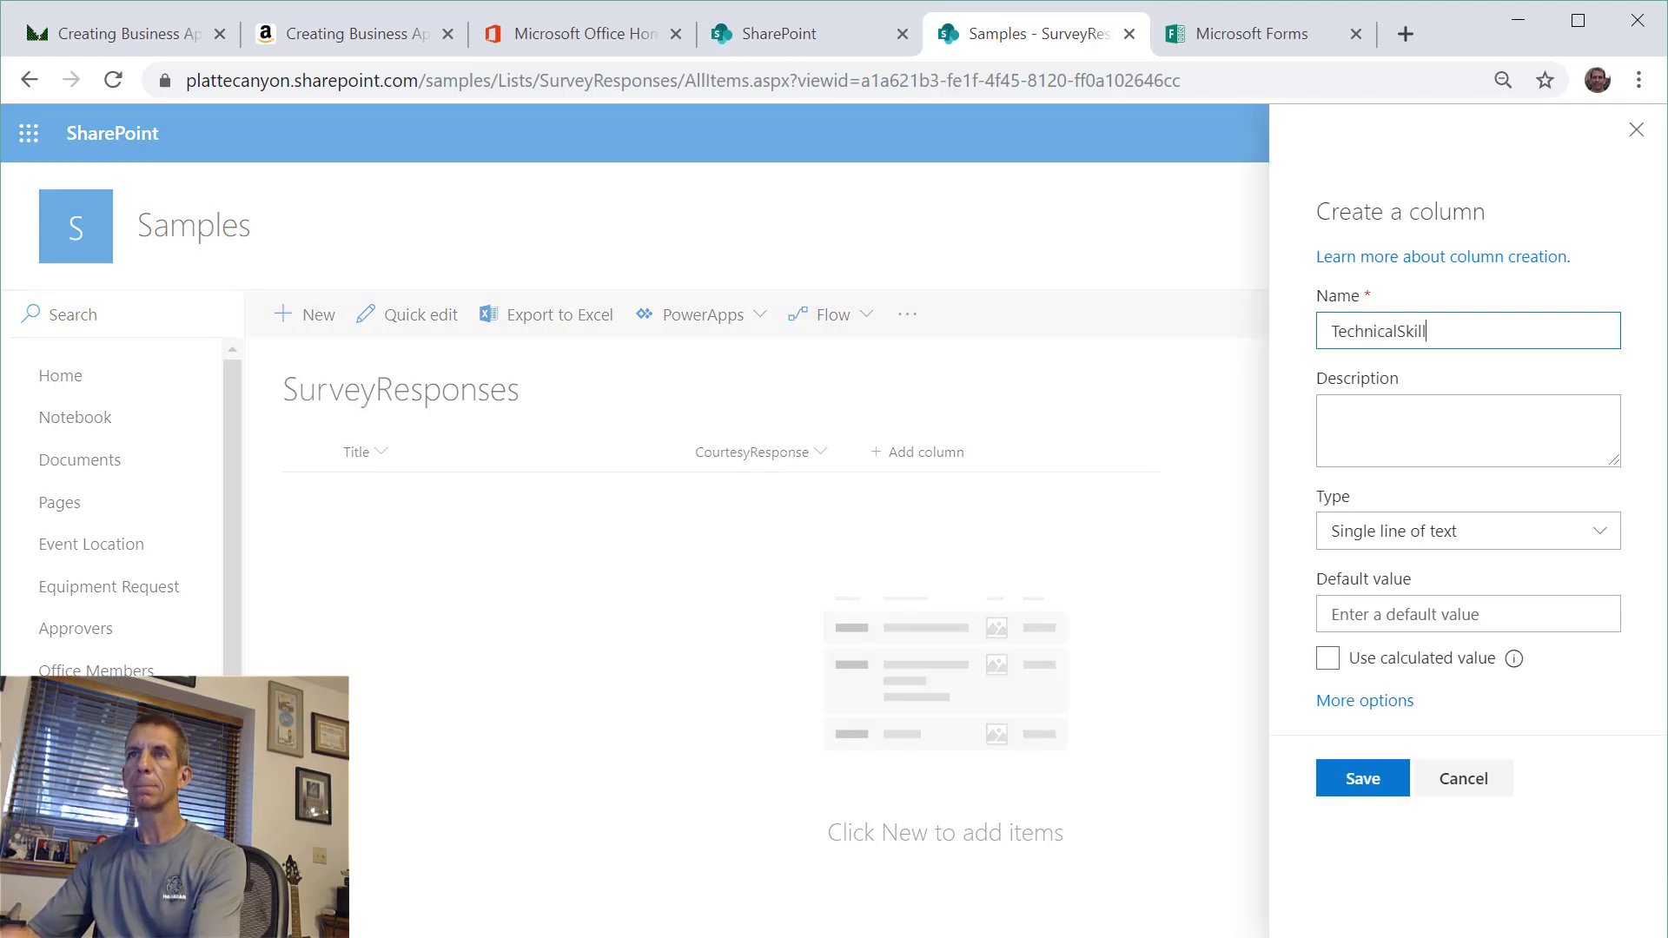
left_click(1378, 779)
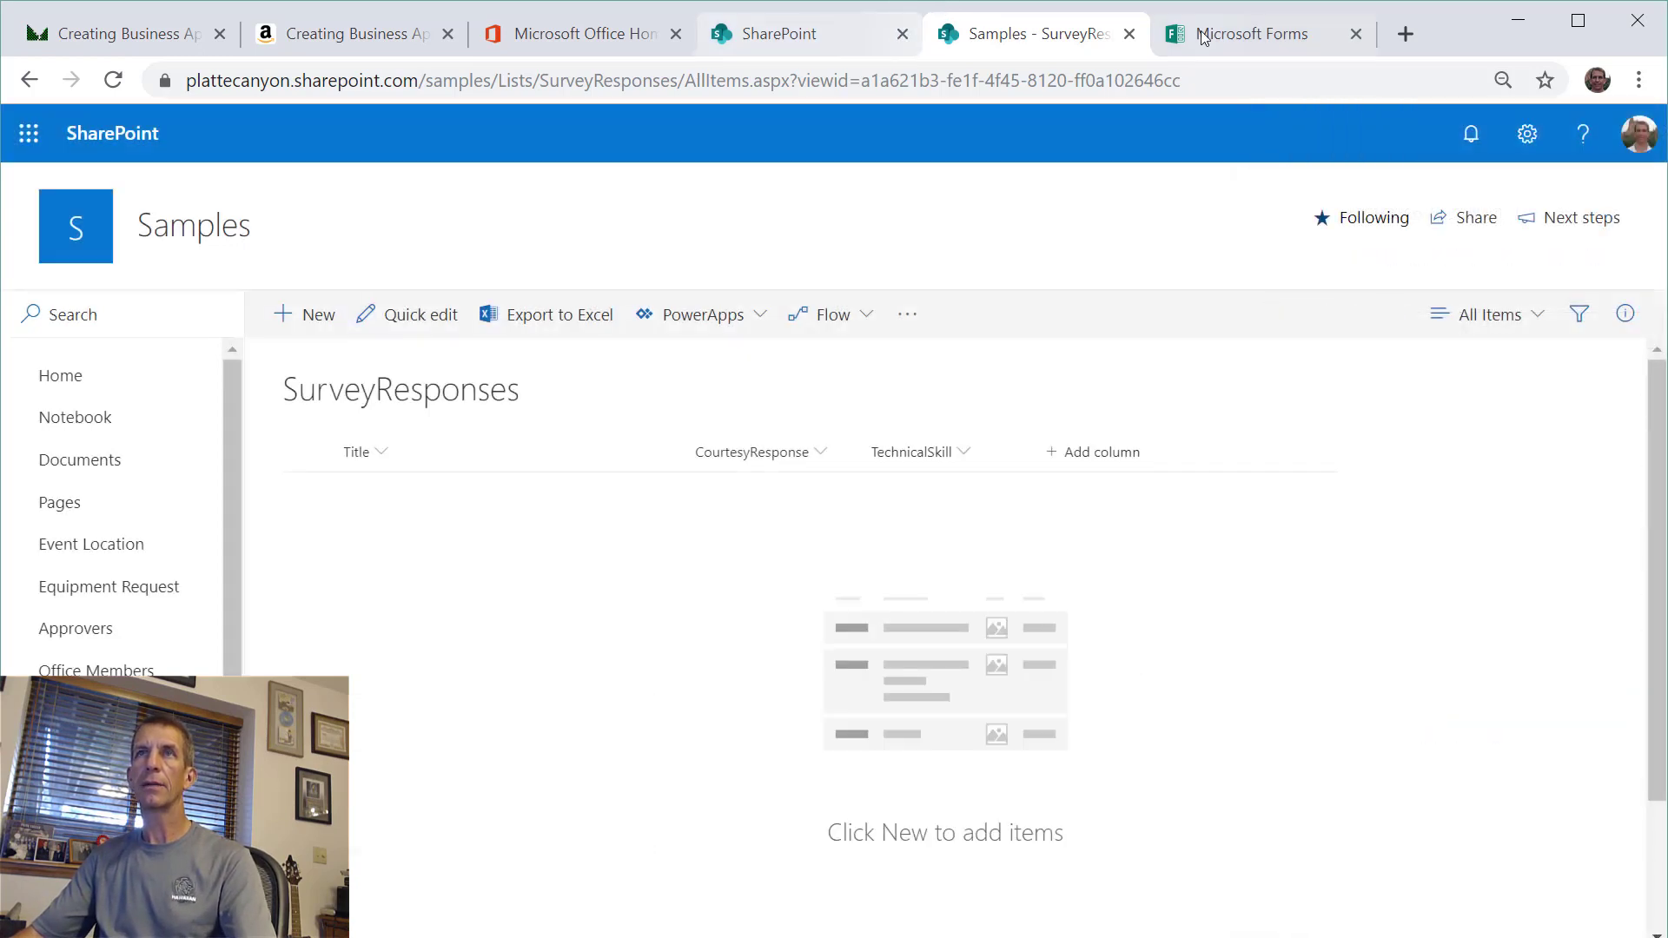
- Check the third question in the Microsoft Forms survey and add a matching single line of text column named Timeliness to the SurveyResponses list
left_click(1203, 36)
scroll(1022, 708, "down", 1)
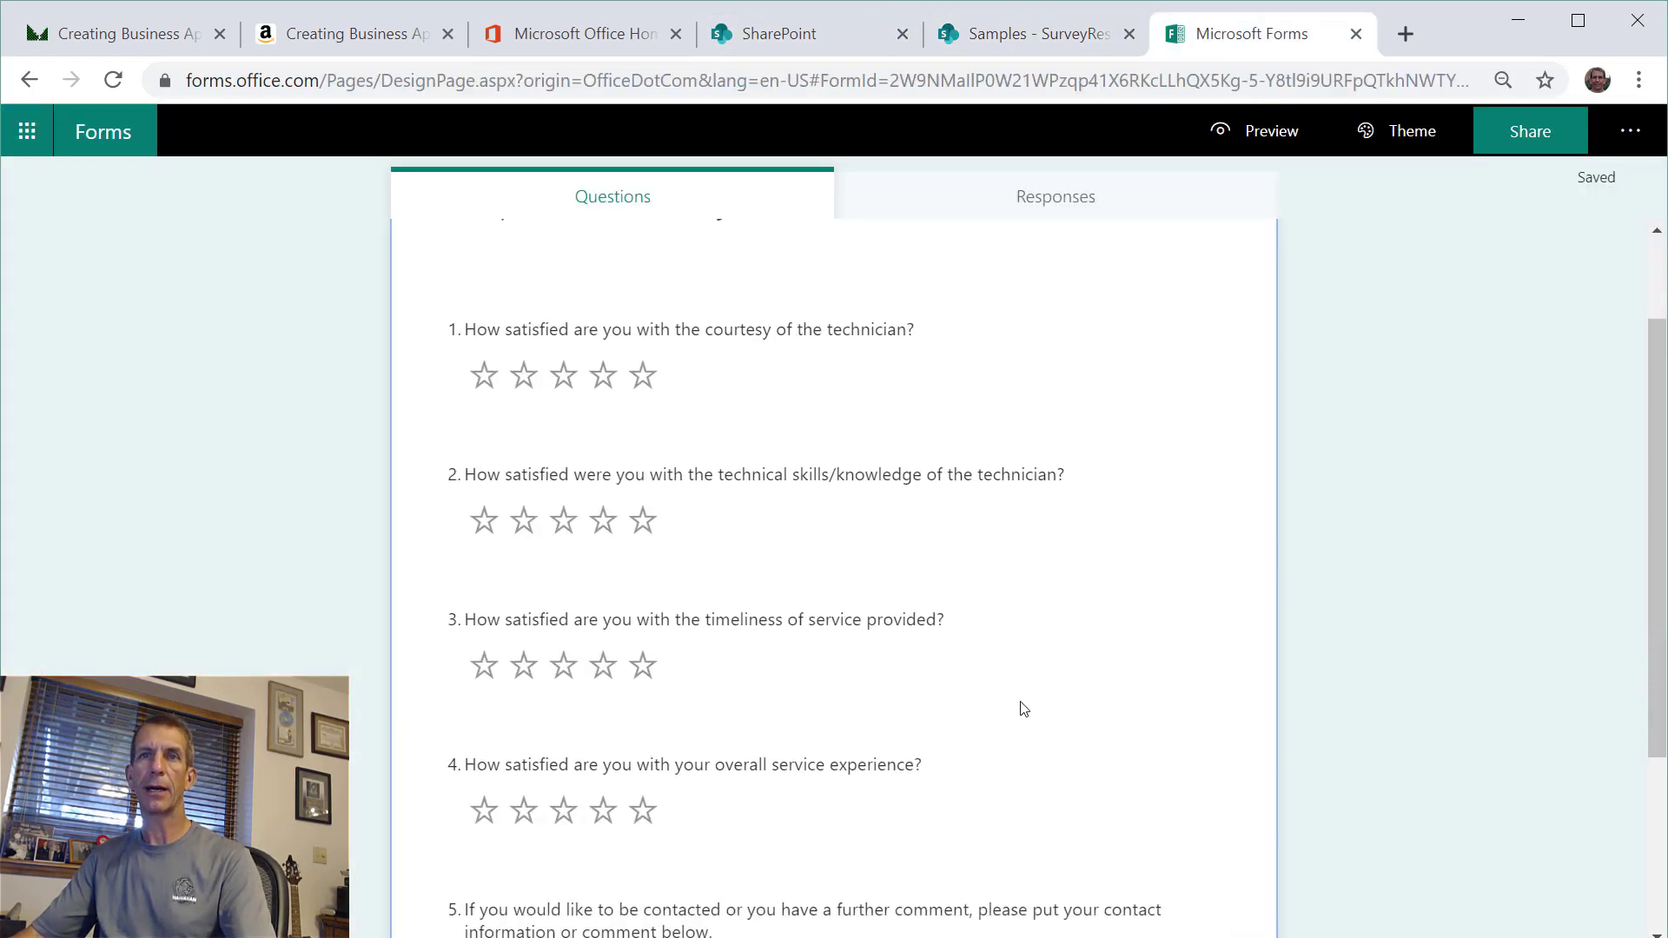
left_click(1053, 19)
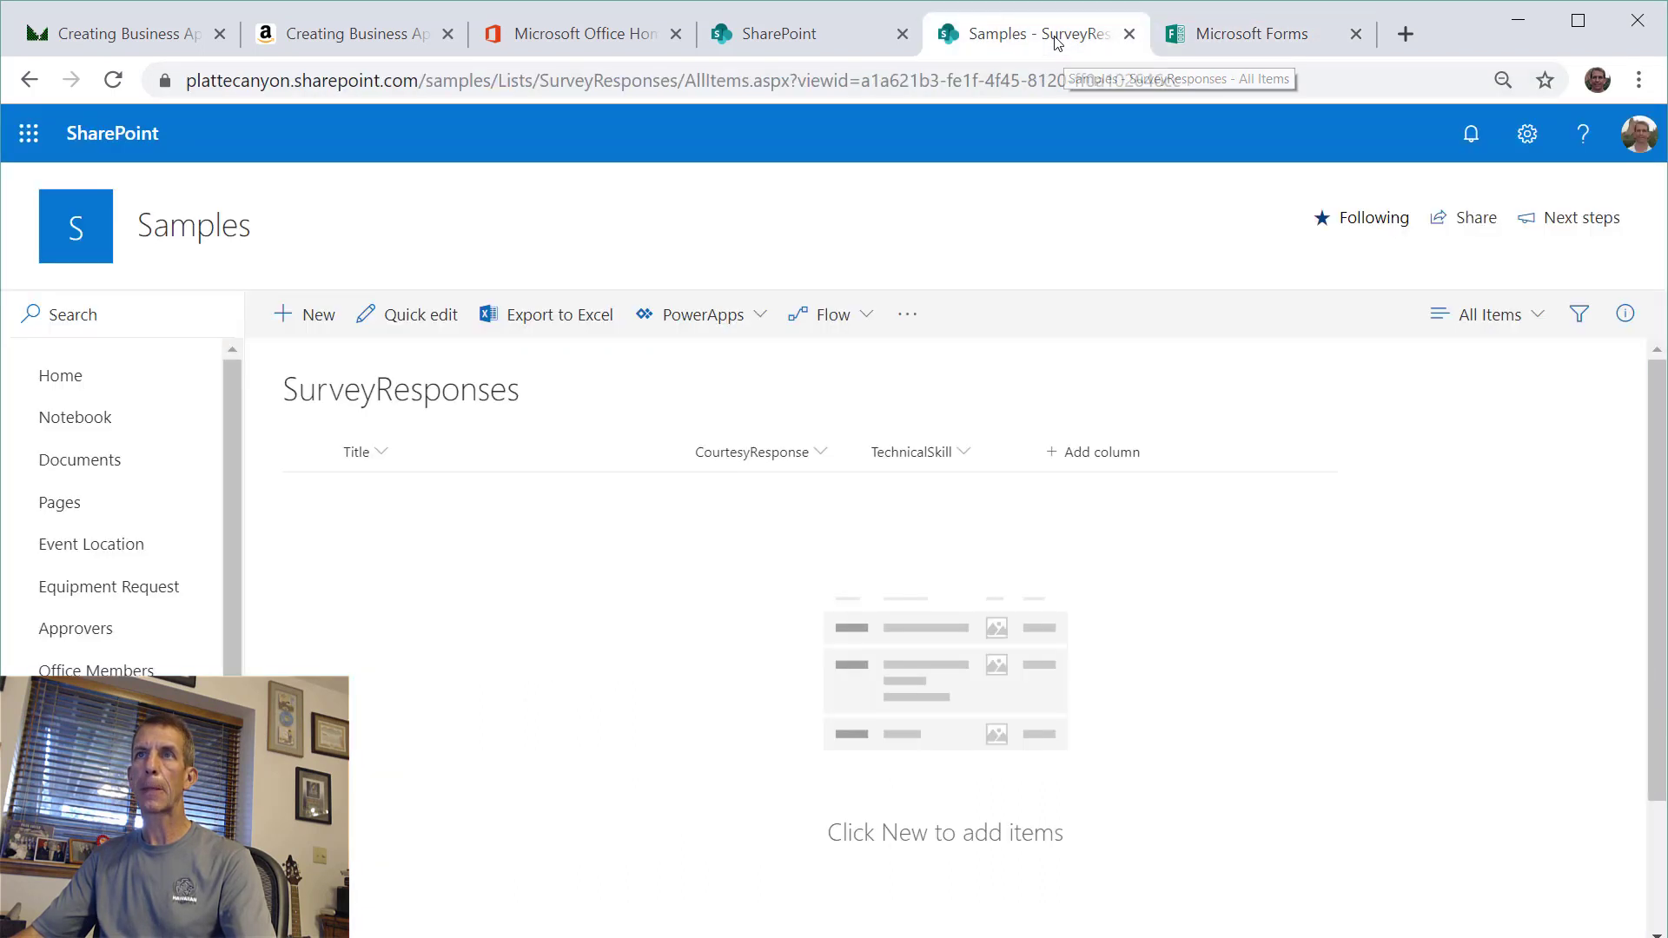
left_click(1087, 445)
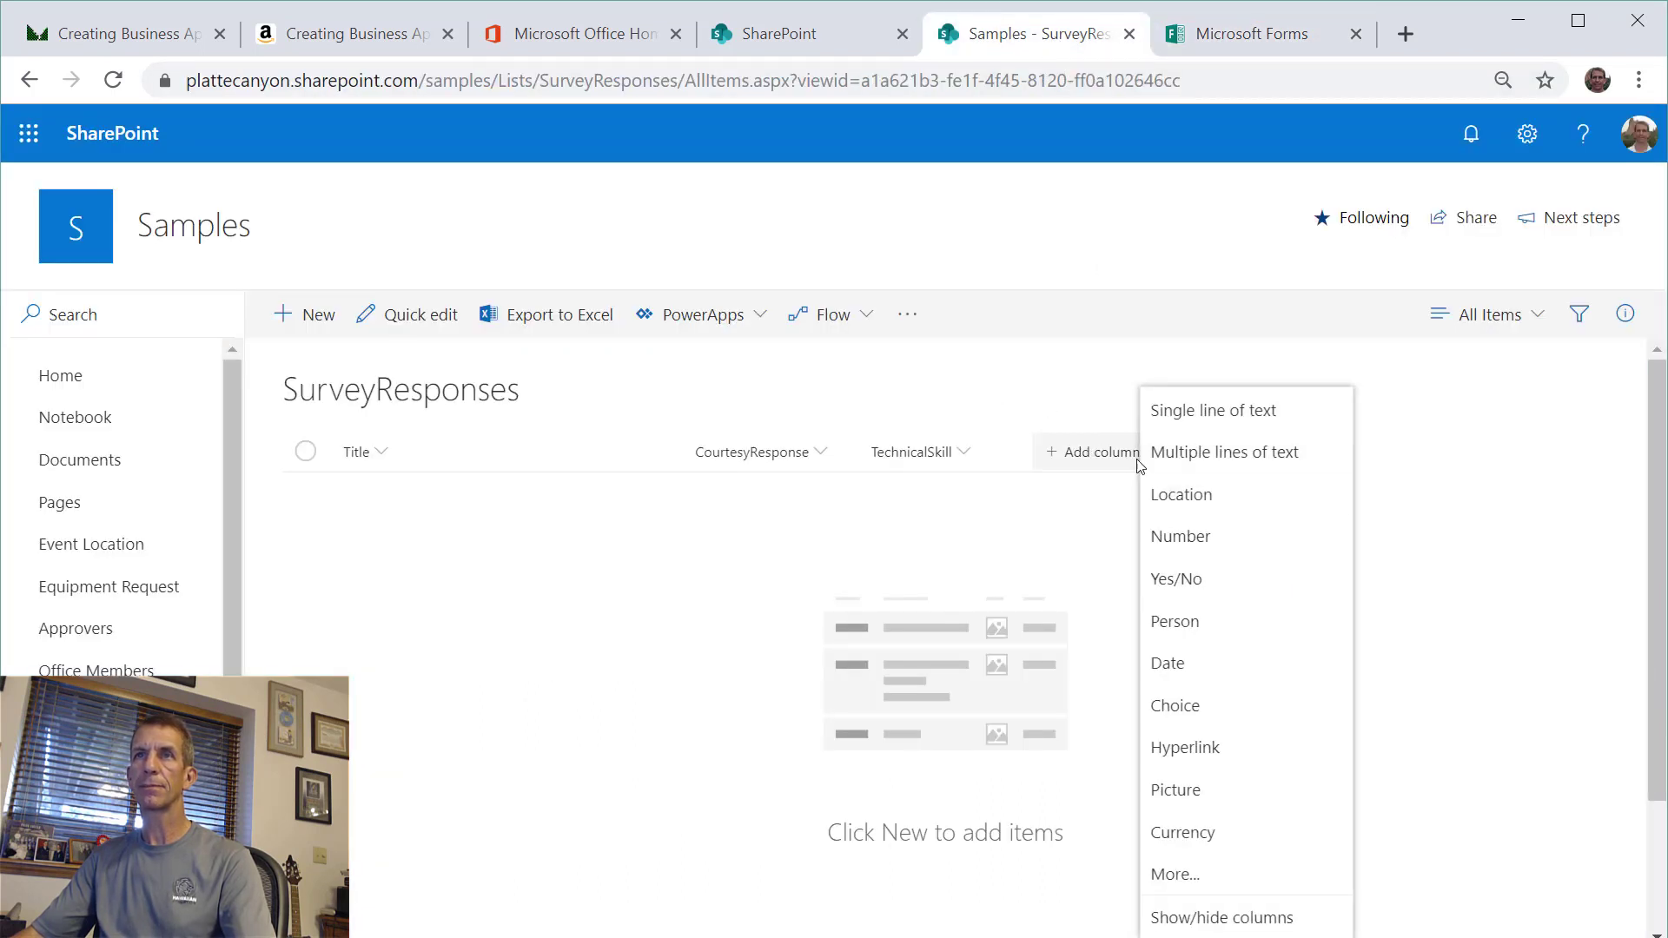
left_click(1183, 406)
type("Timeliness")
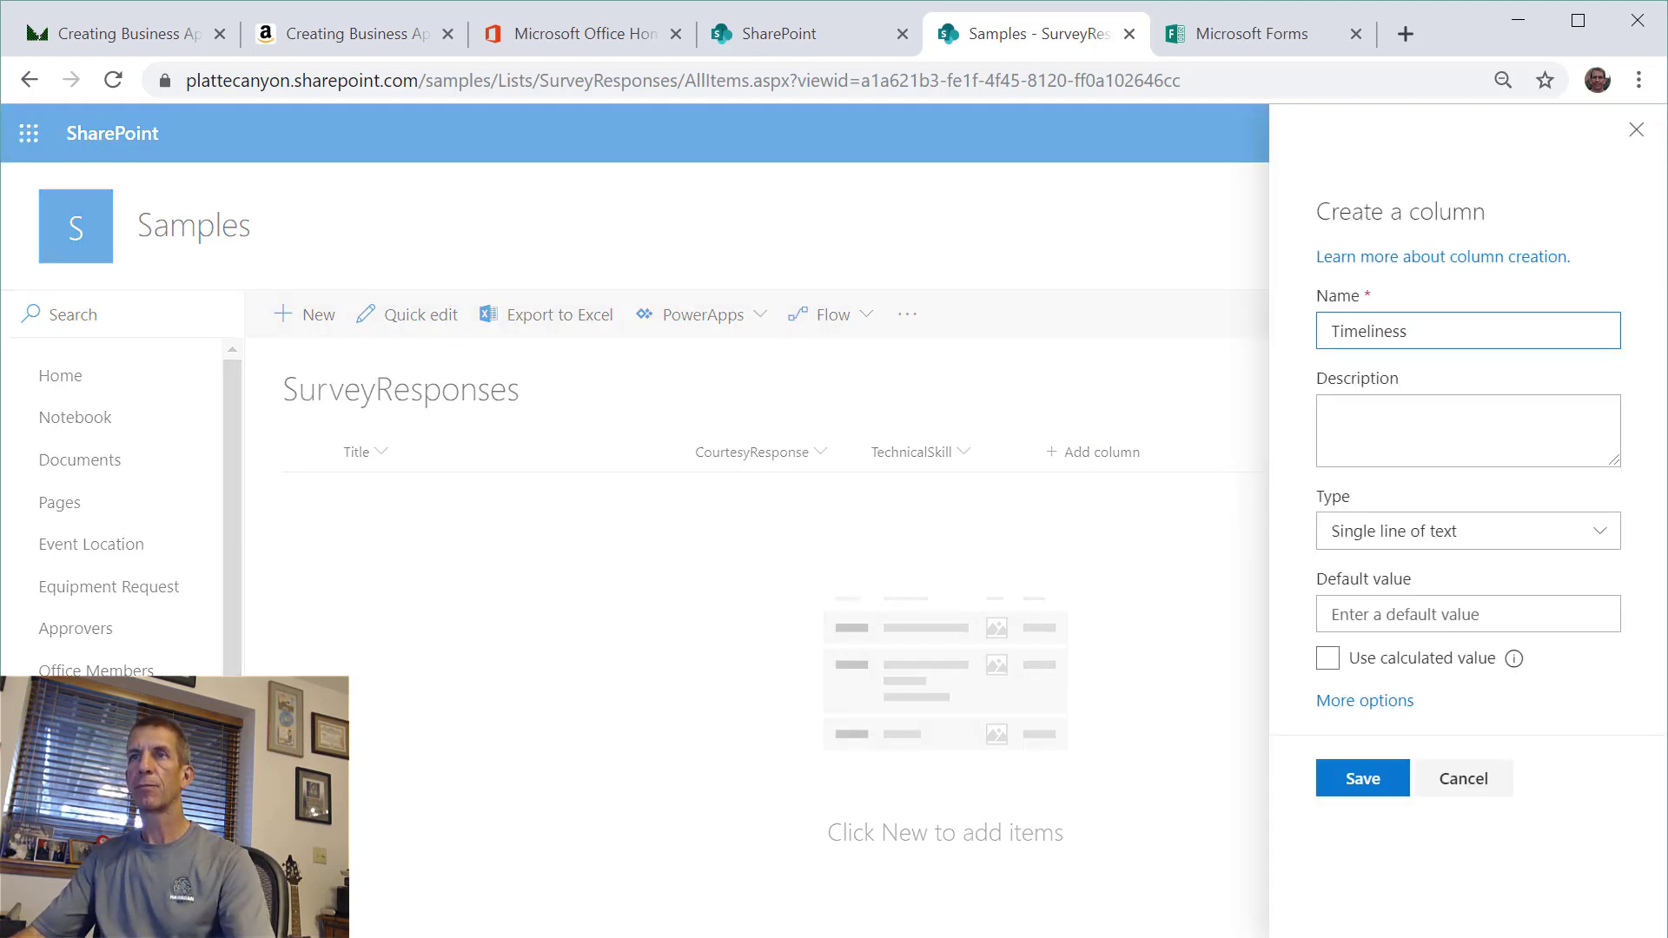
left_click(1350, 778)
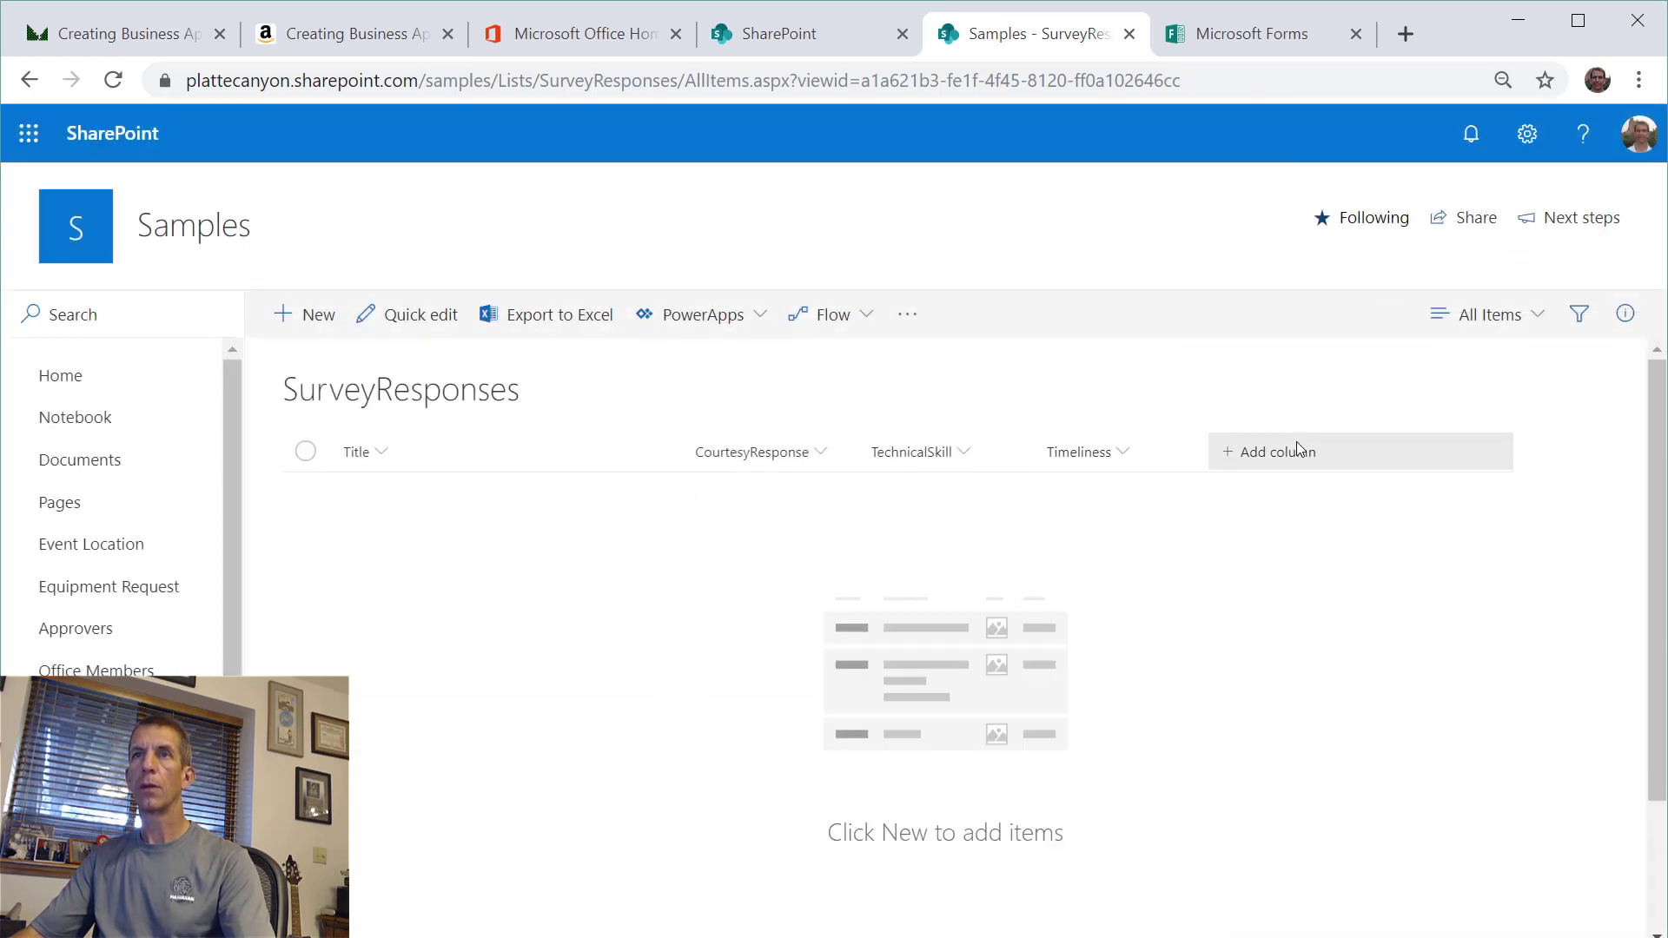
- Add a single line of text column named OverallService to the SurveyResponses list
left_click(1270, 452)
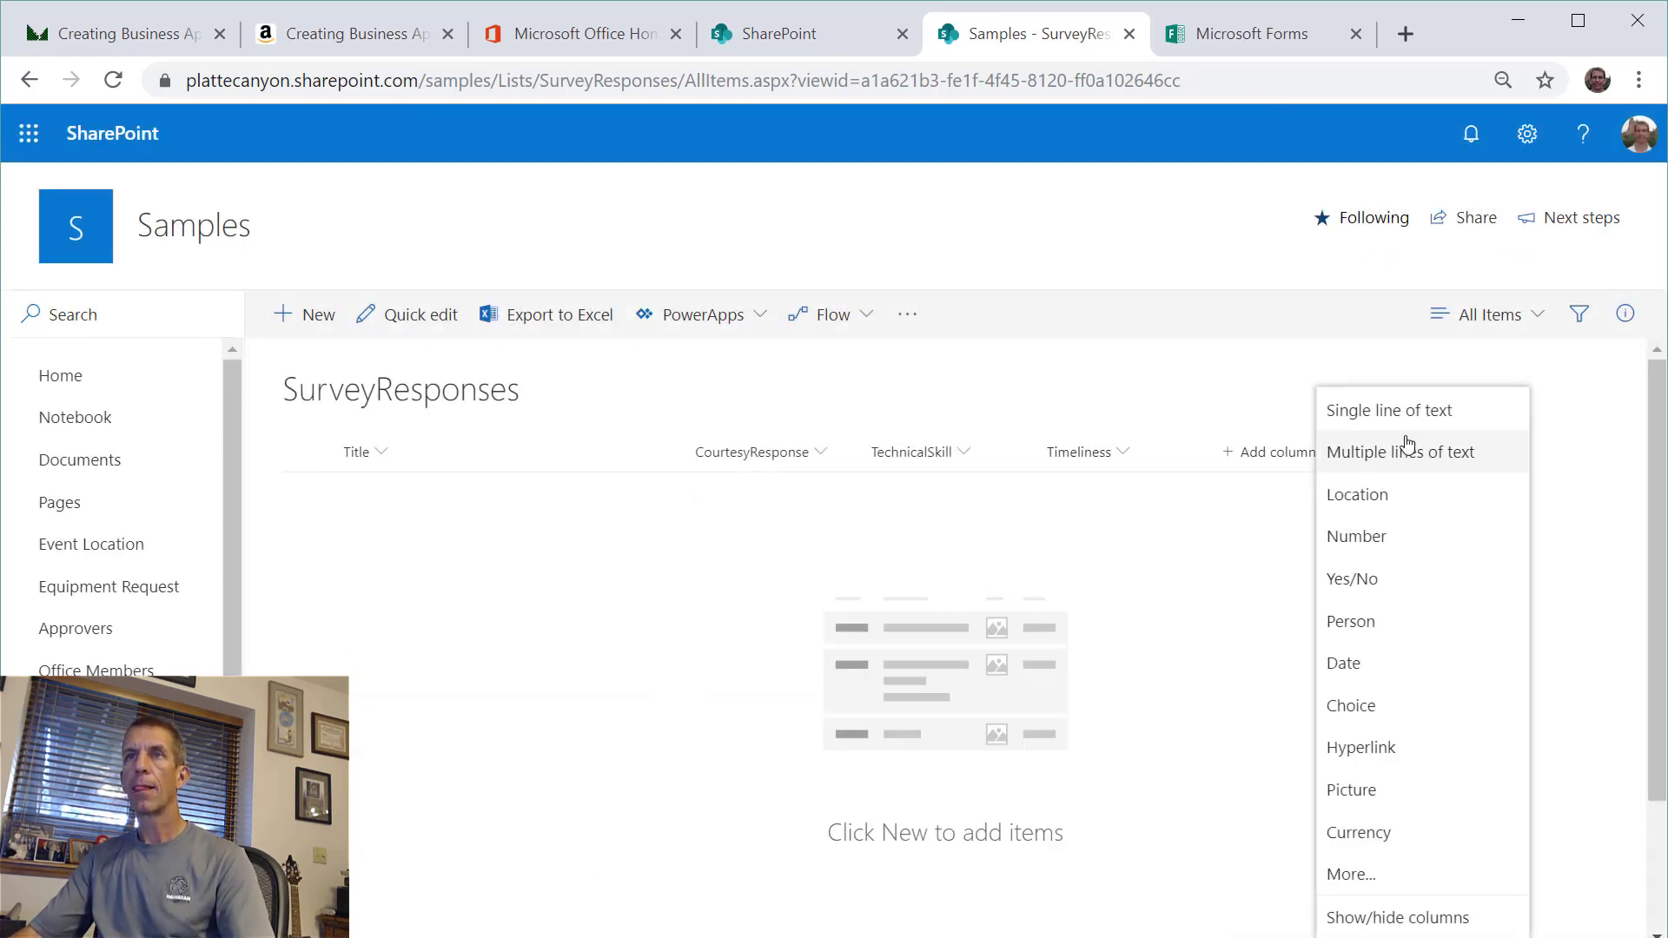
left_click(1383, 414)
type("OverallService")
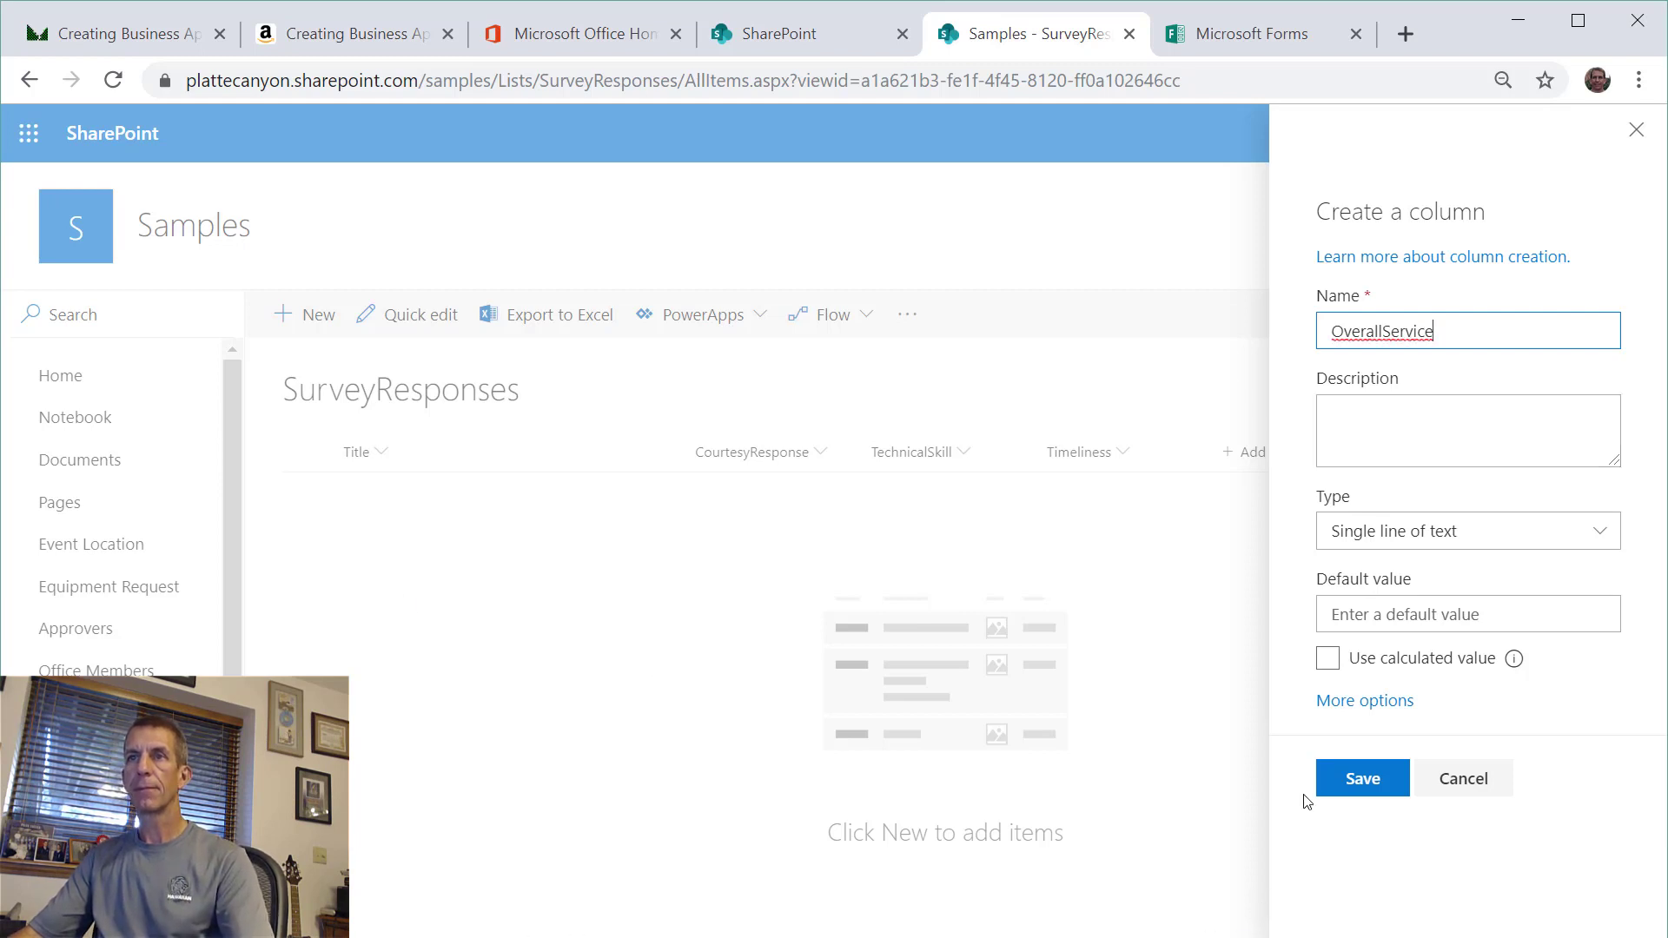
left_click(1337, 785)
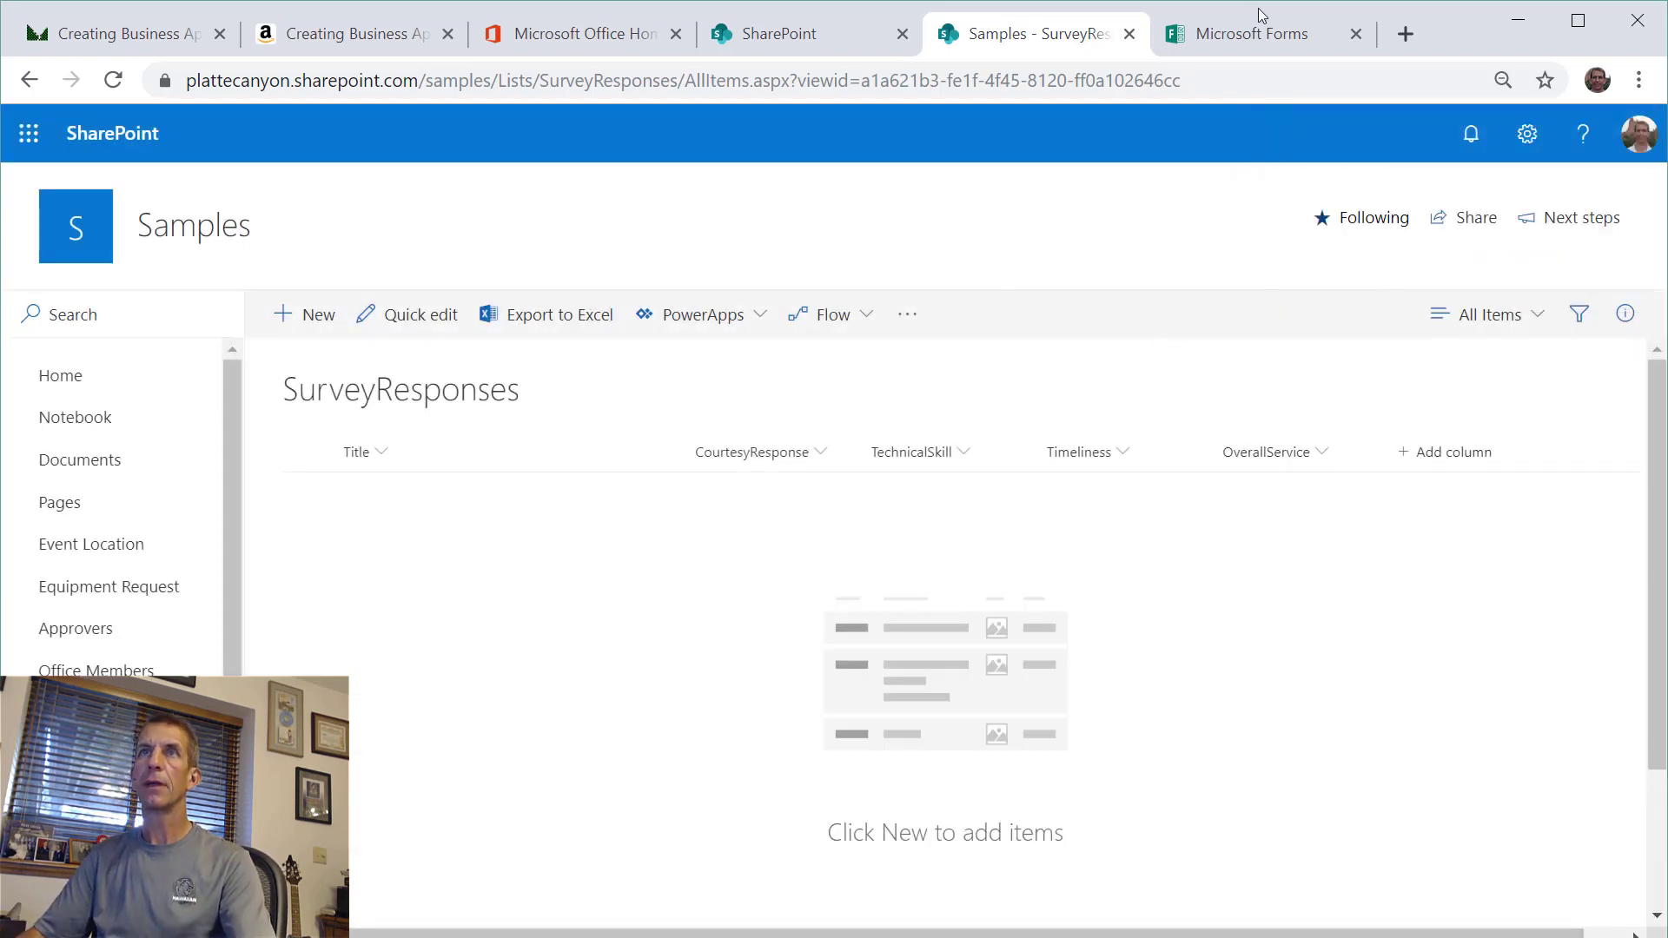
- Check the fifth question in the Microsoft Forms survey and add a multiple lines of text column named Comments to the SurveyResponses list
left_click(1259, 14)
scroll(1033, 430, "down", 3)
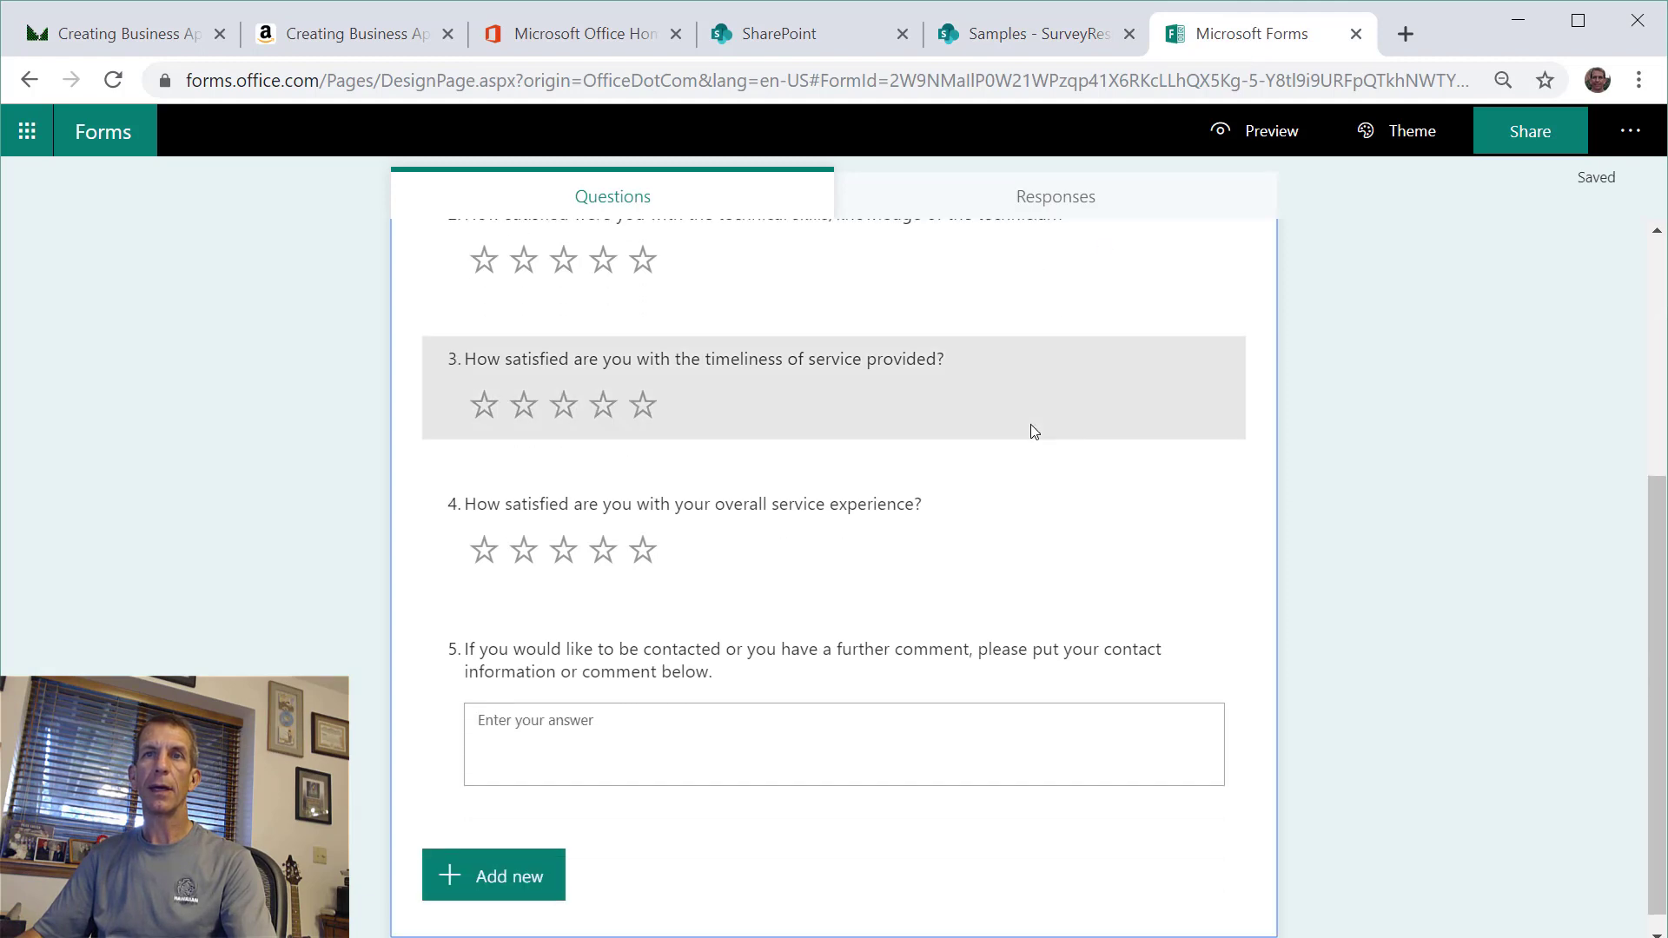
left_click(1038, 34)
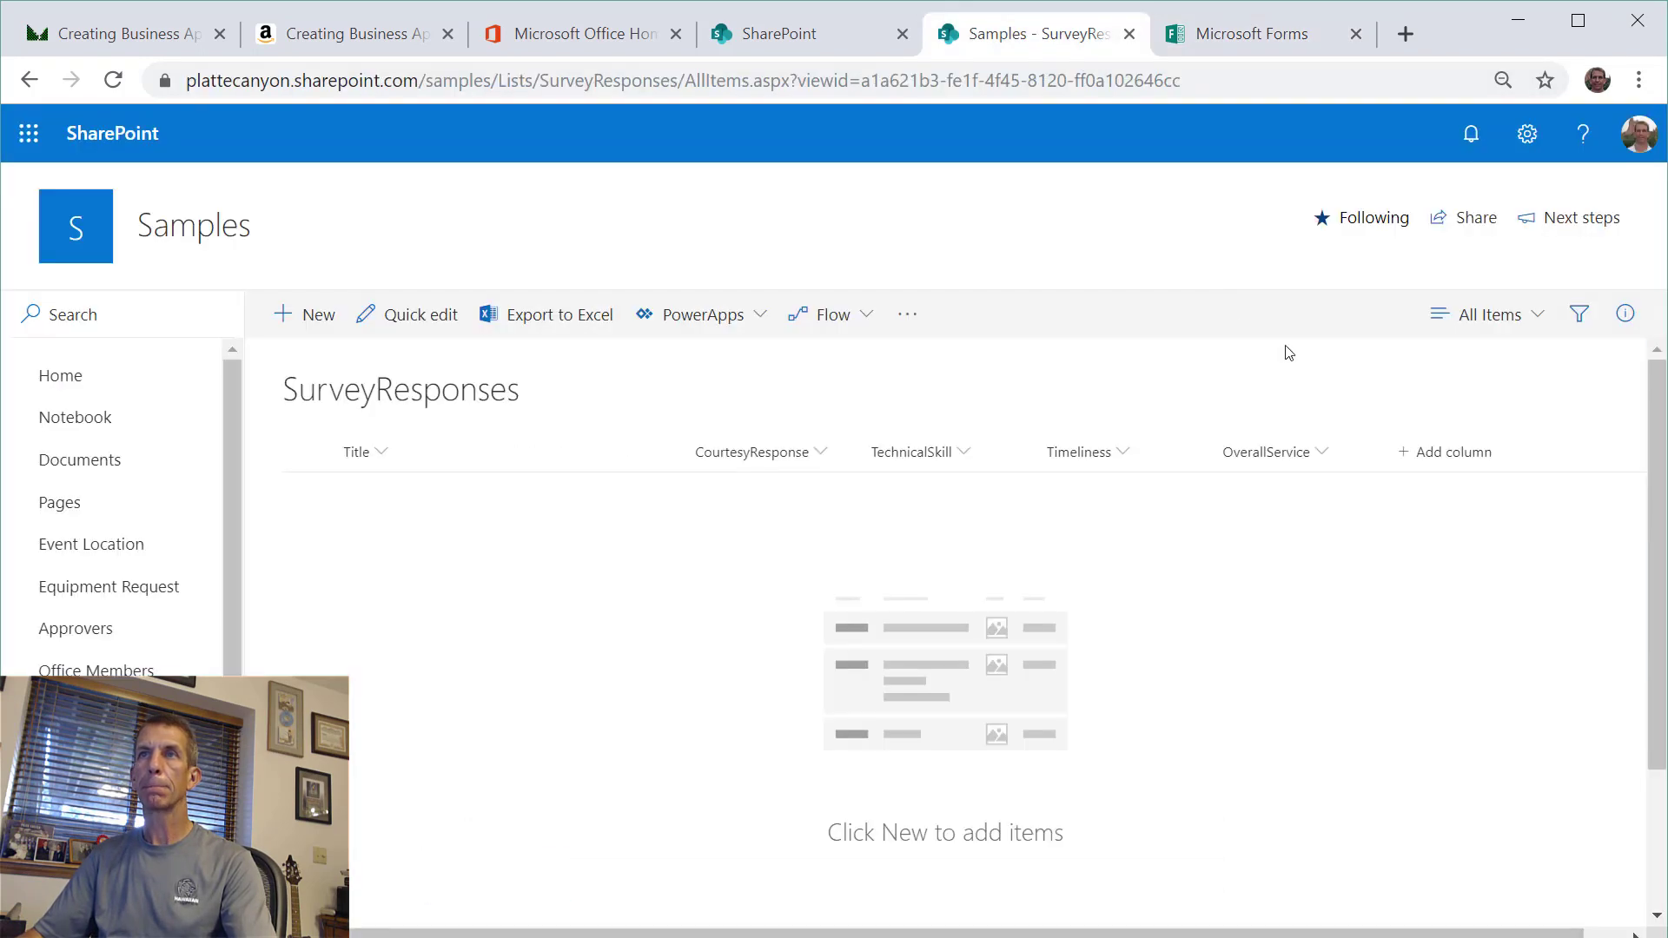
left_click(1428, 450)
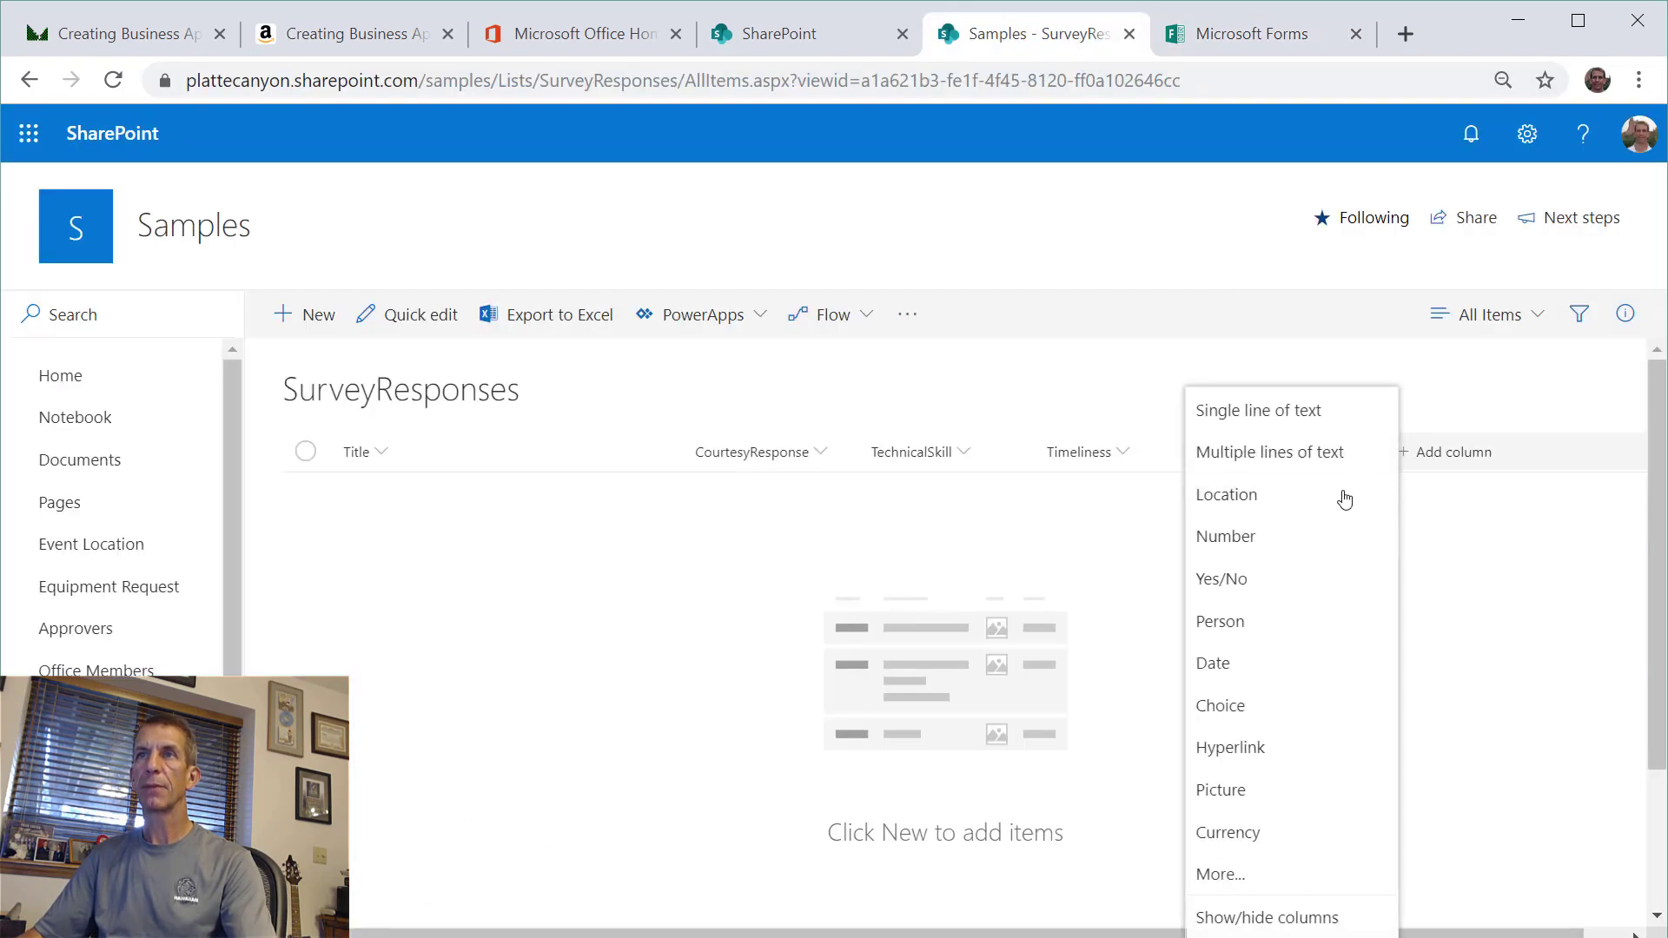
left_click(1314, 448)
type("C")
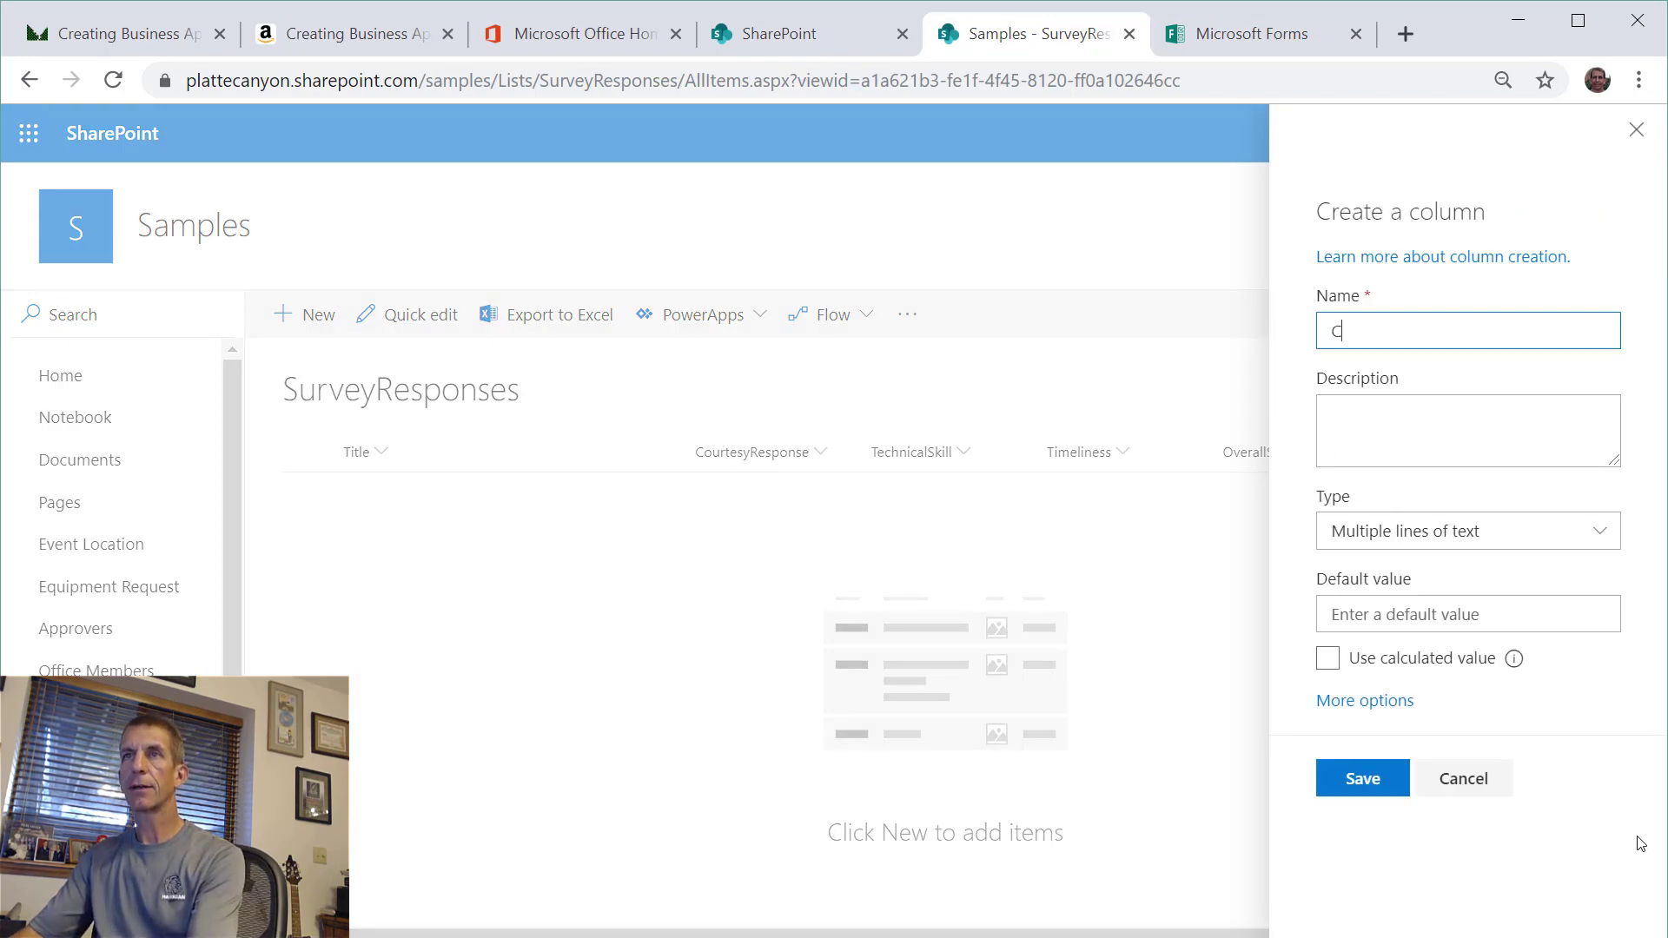
type("omments")
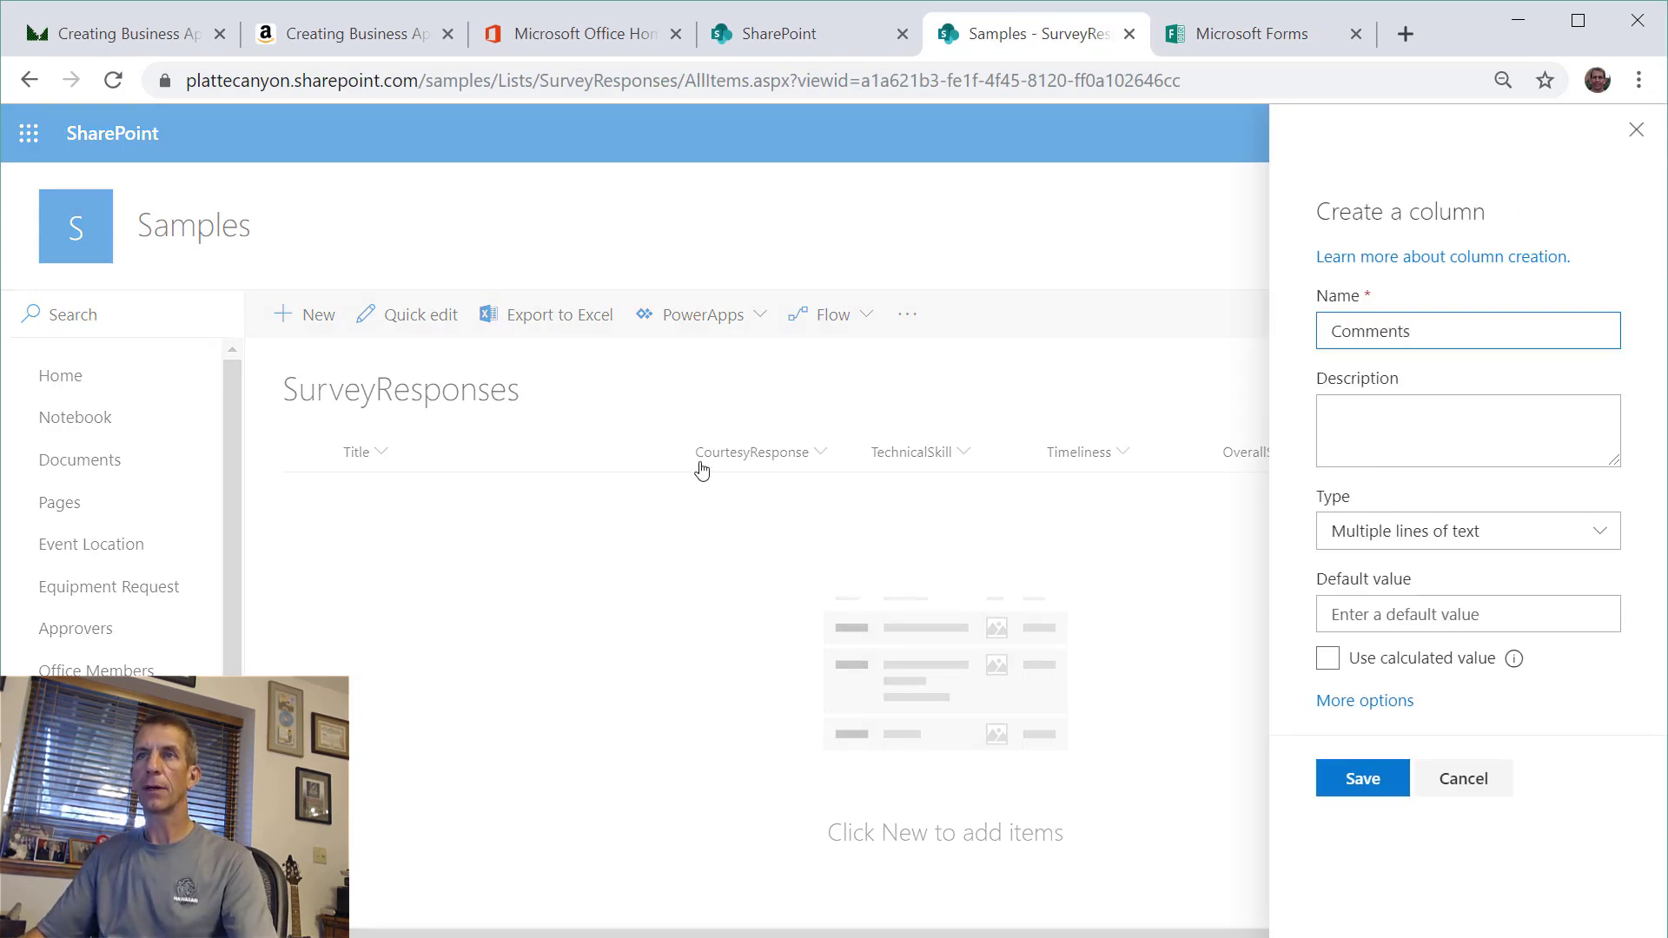
left_click(1371, 772)
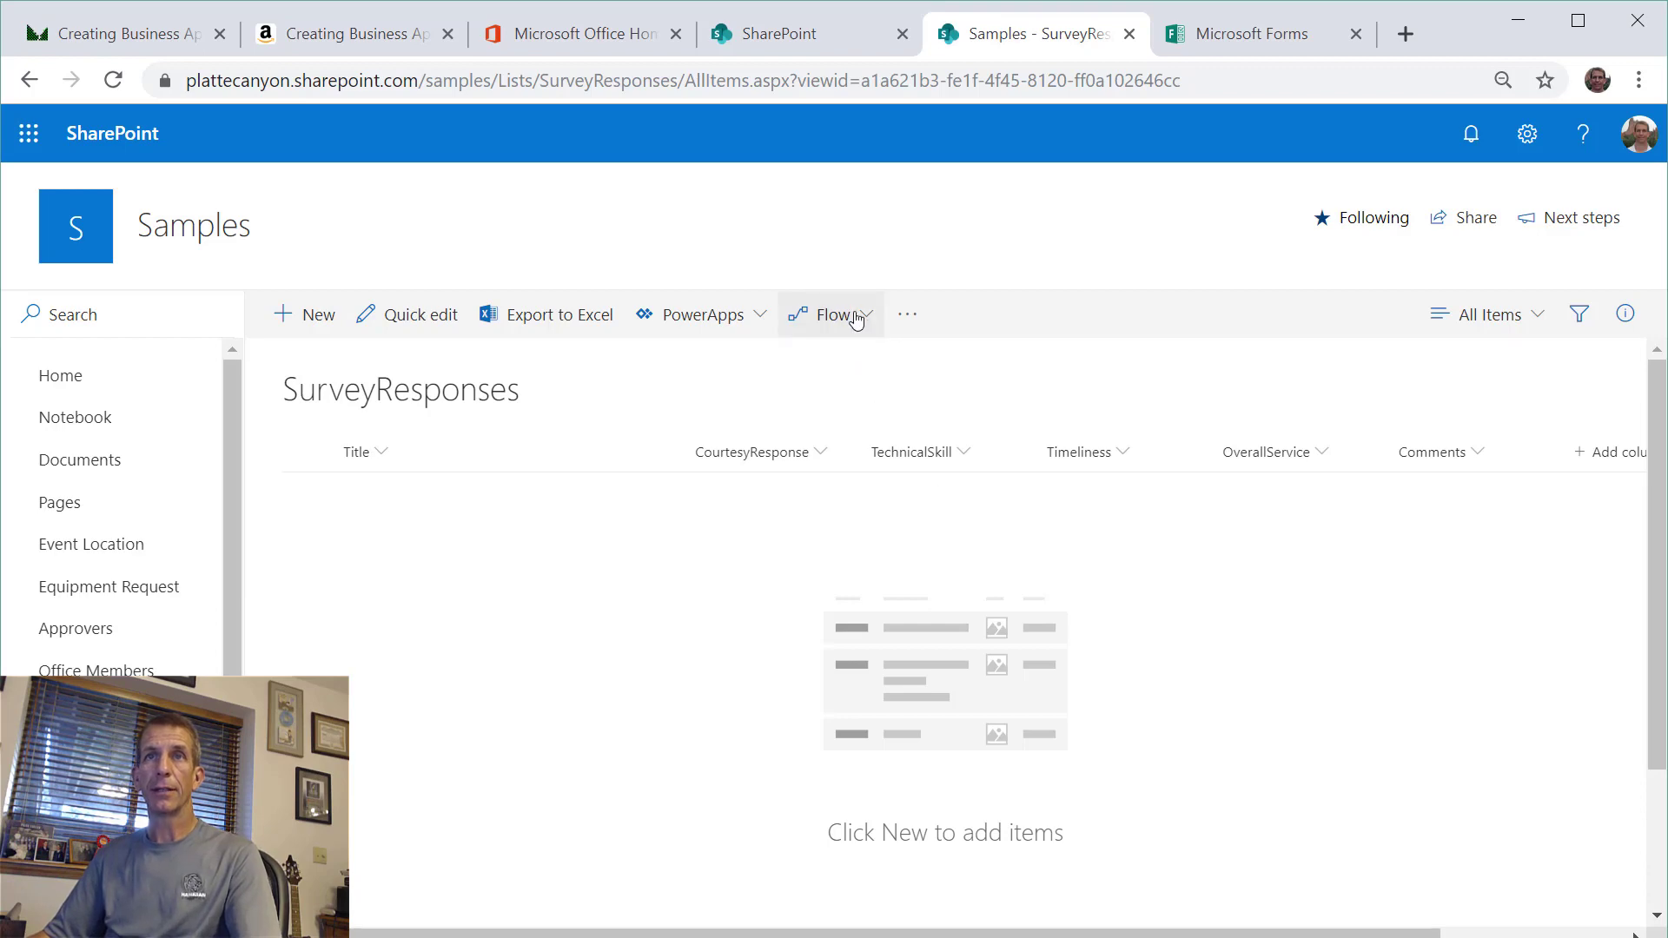
- Switch to the Office 365 apps page and open Flow
left_click(608, 35)
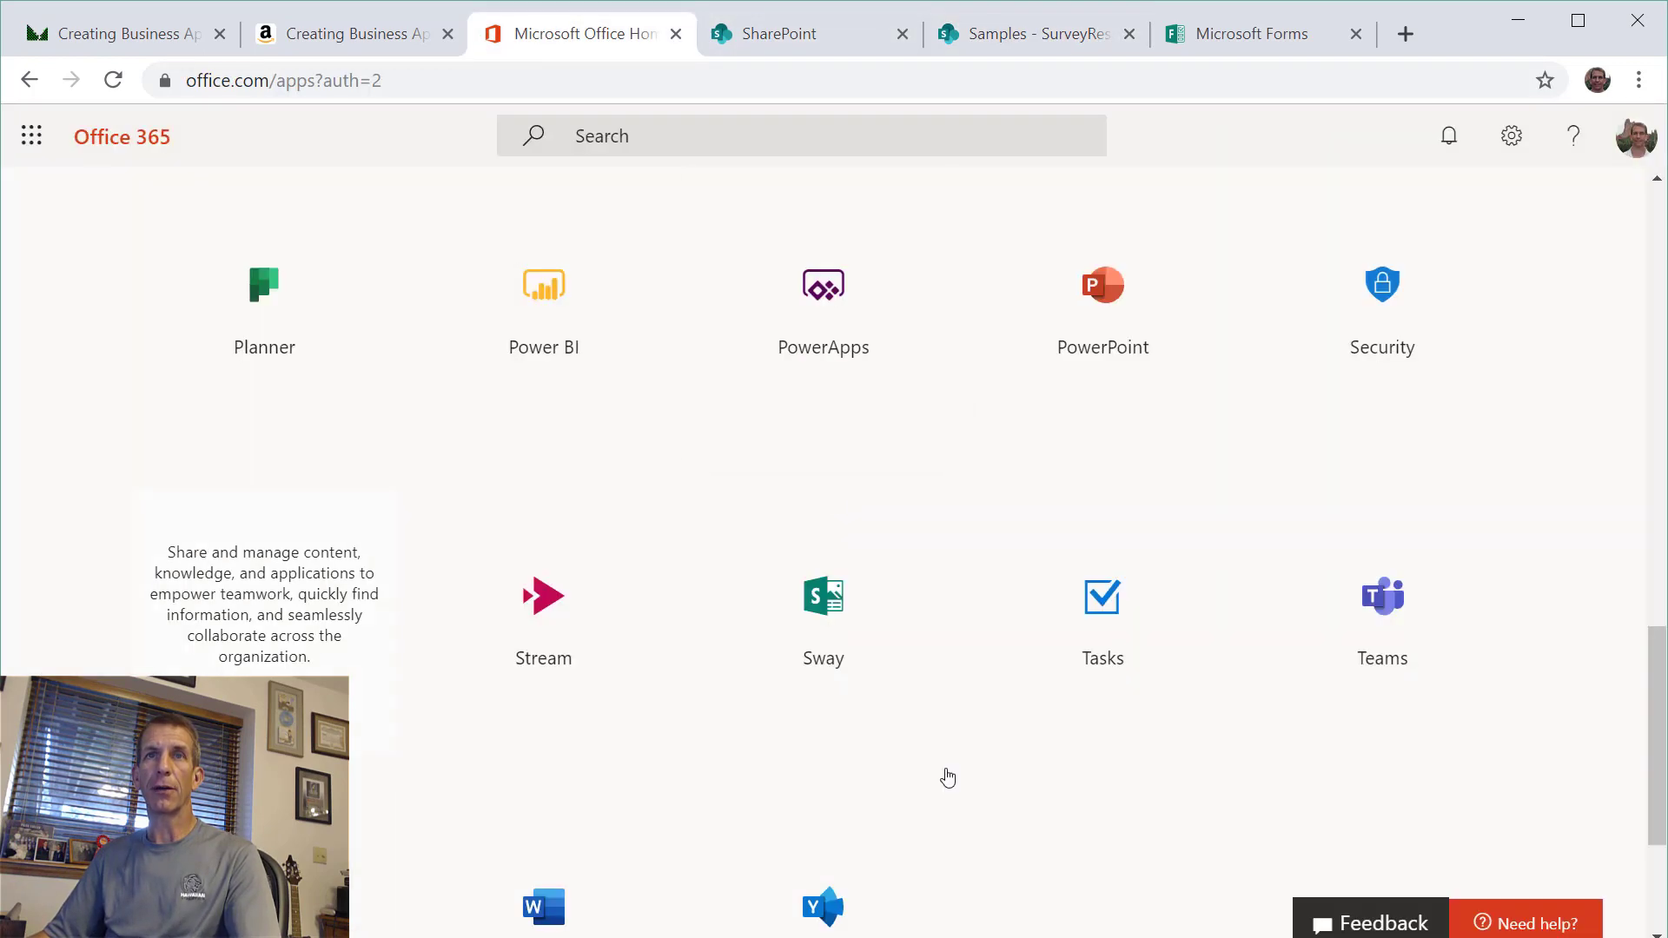
scroll(721, 580, "up", 4)
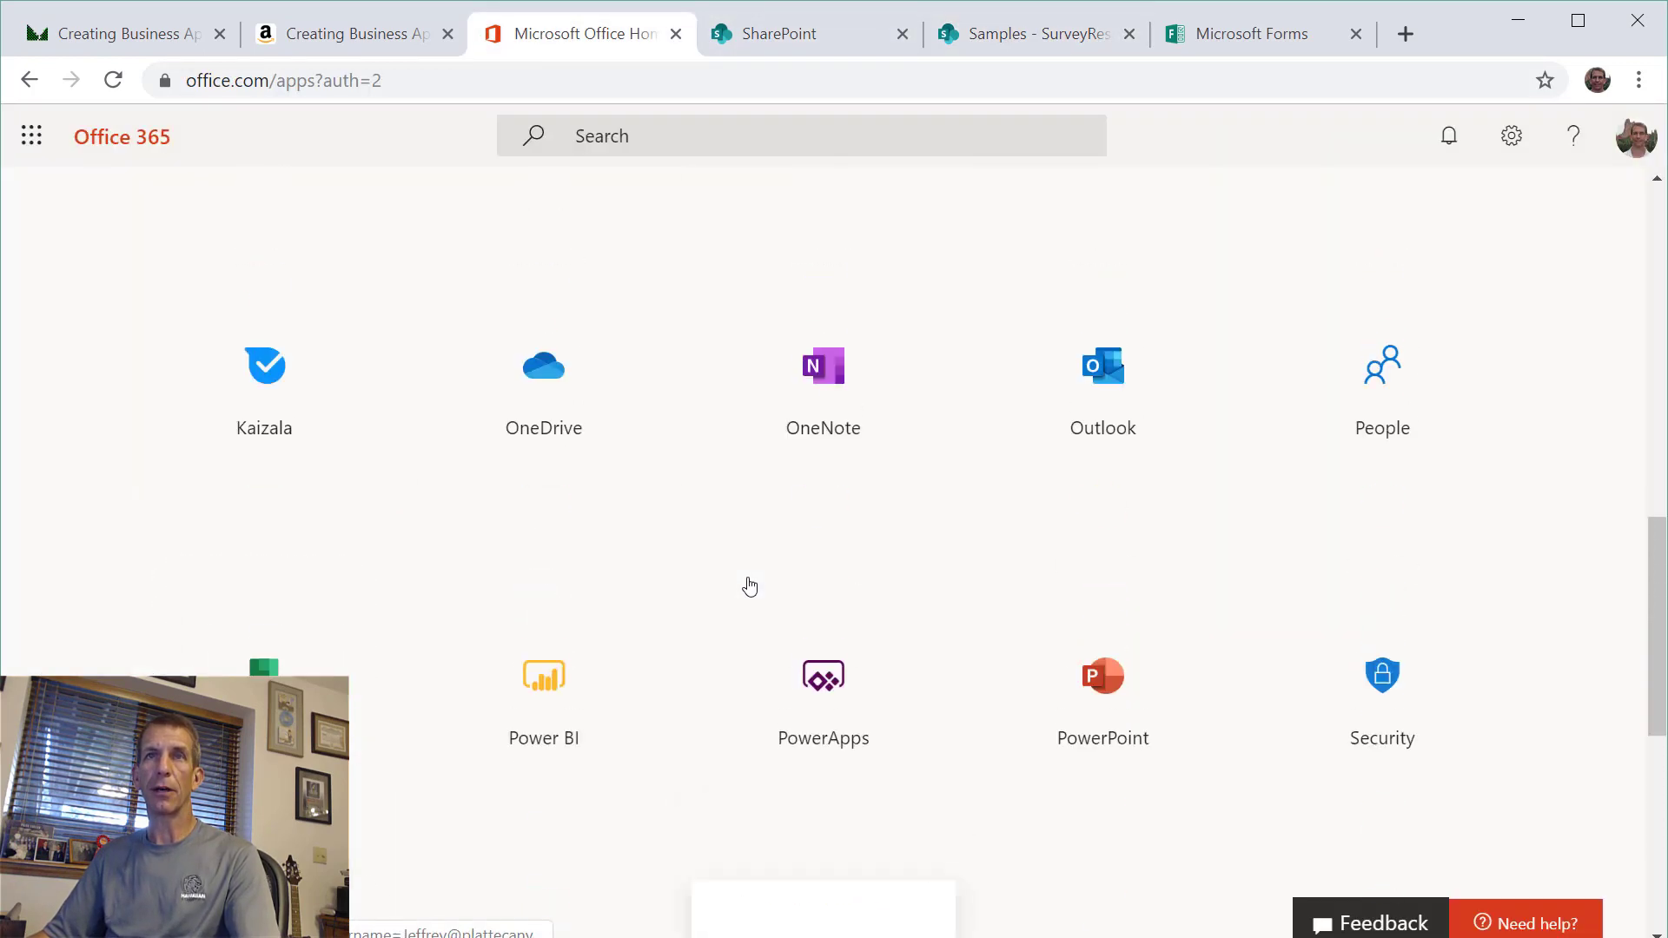
scroll(750, 586, "up", 4)
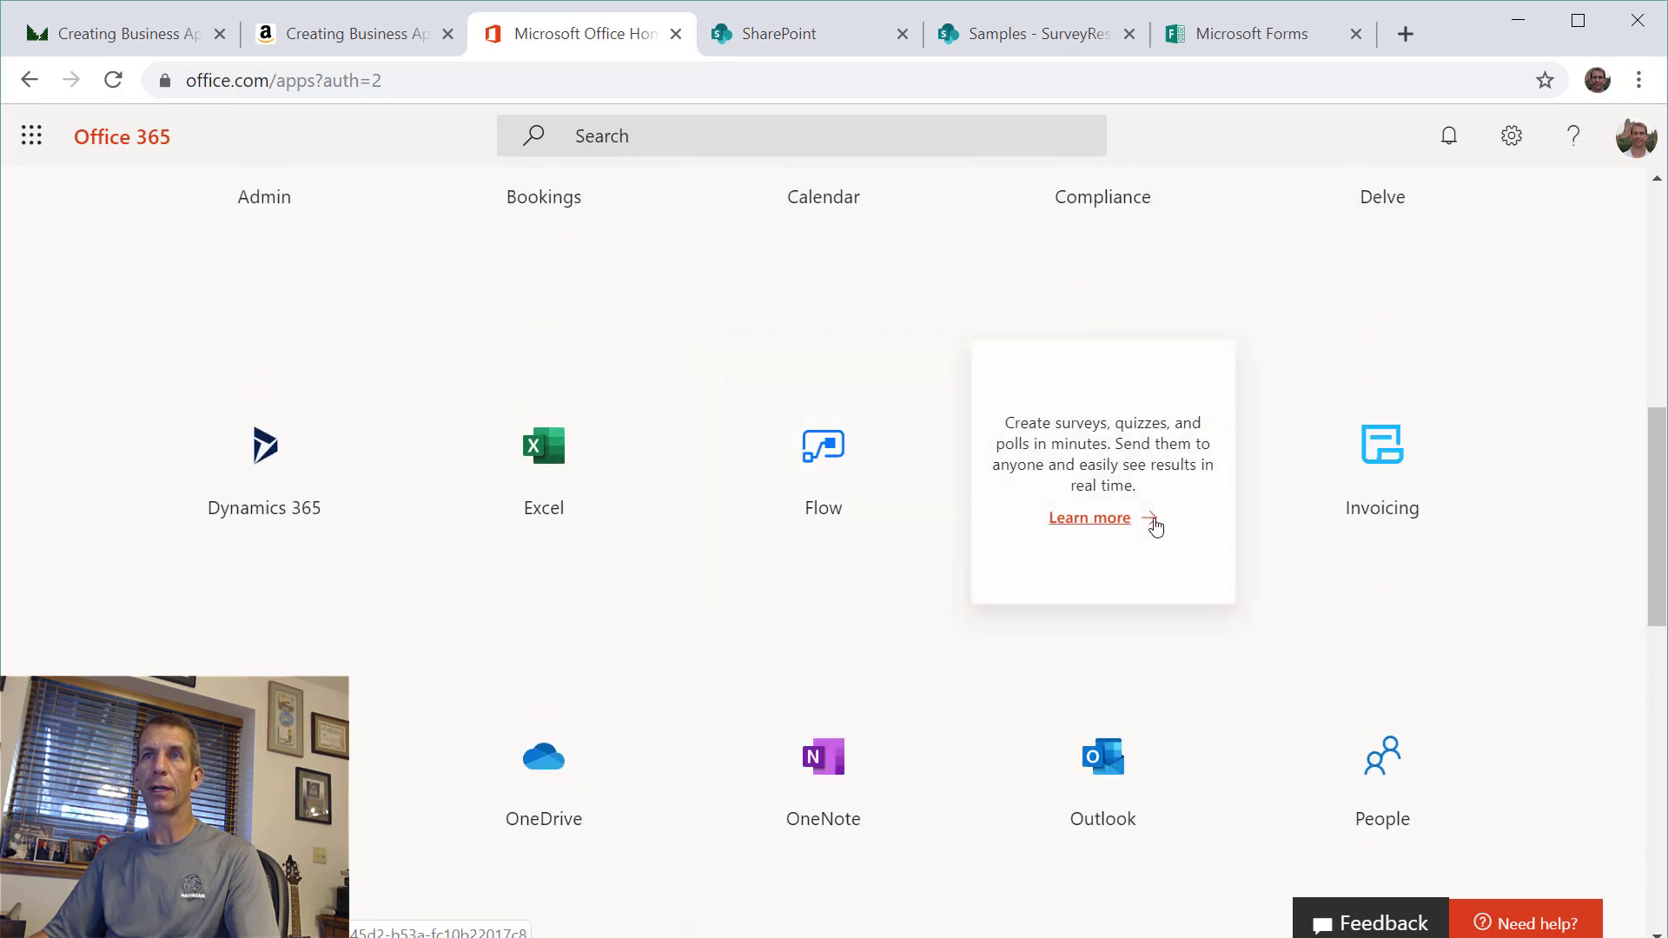
left_click(832, 453)
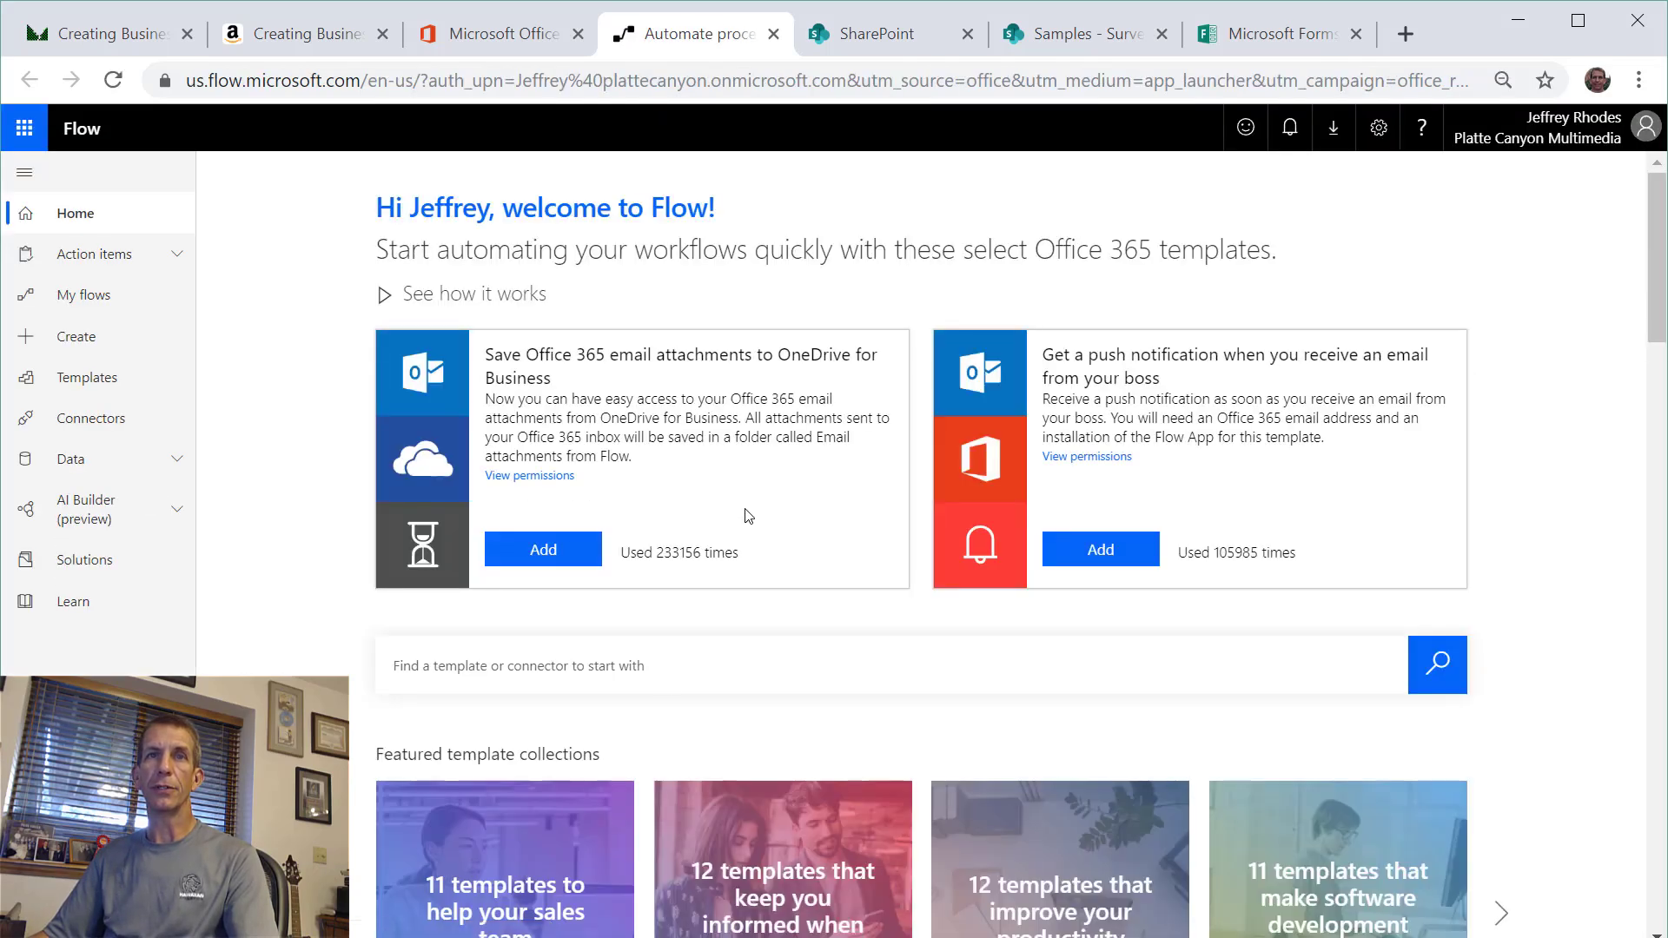
- Search the flow templates for SharePoint and start a flow from the Record form responses in SharePoint template
left_click(621, 686)
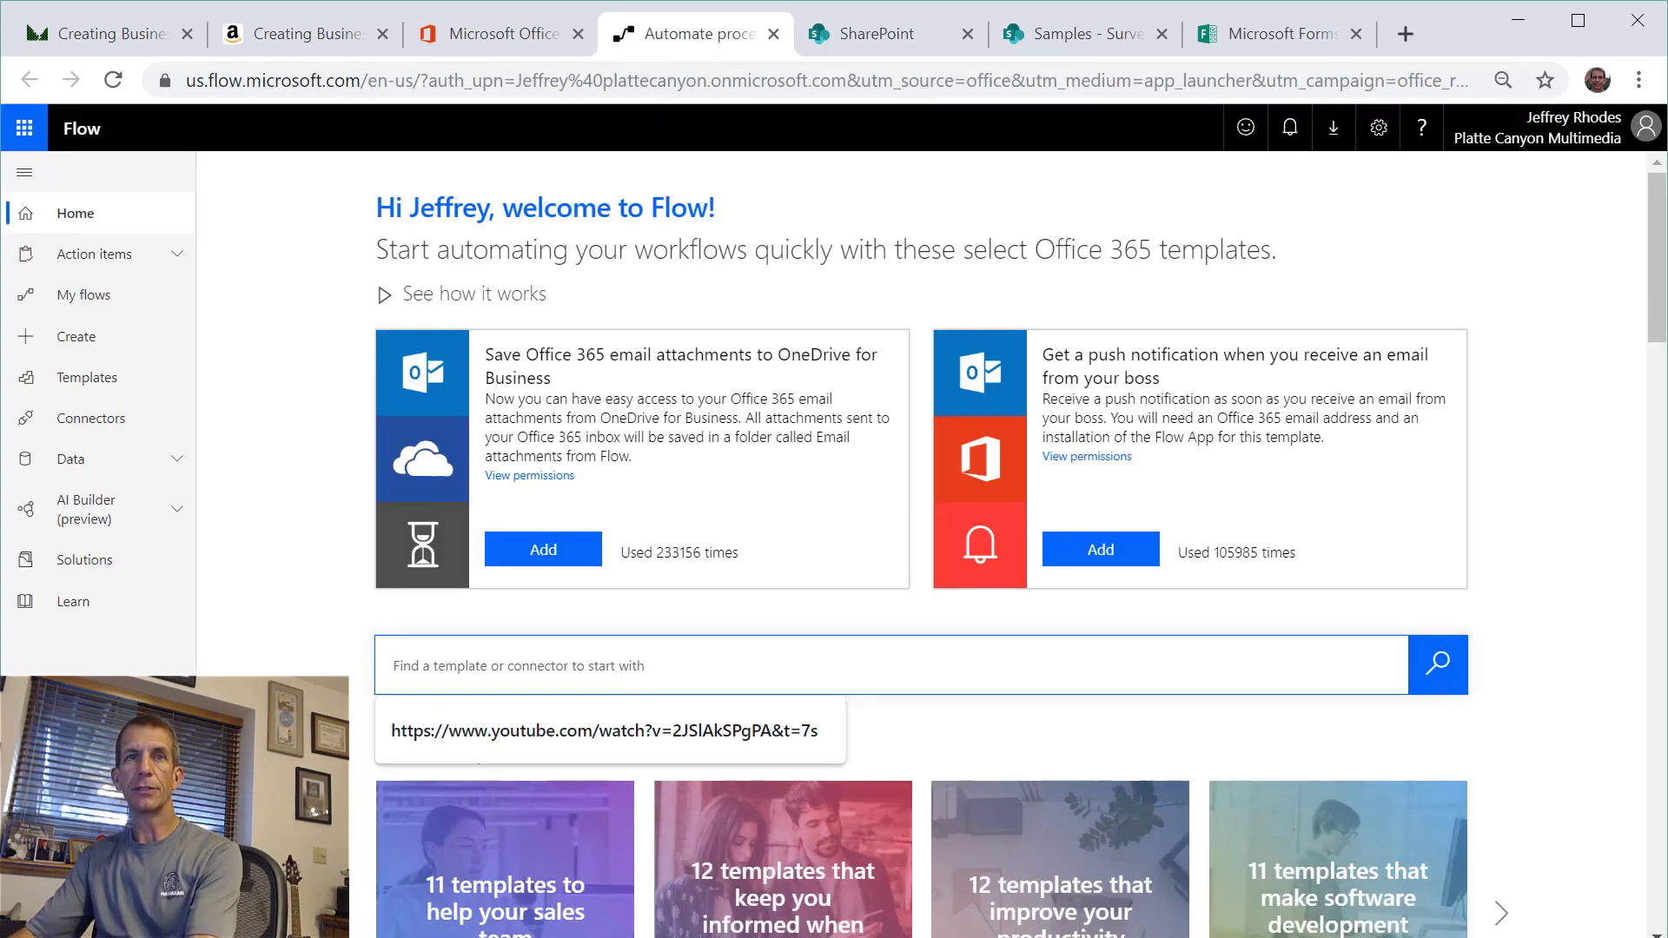
type("s")
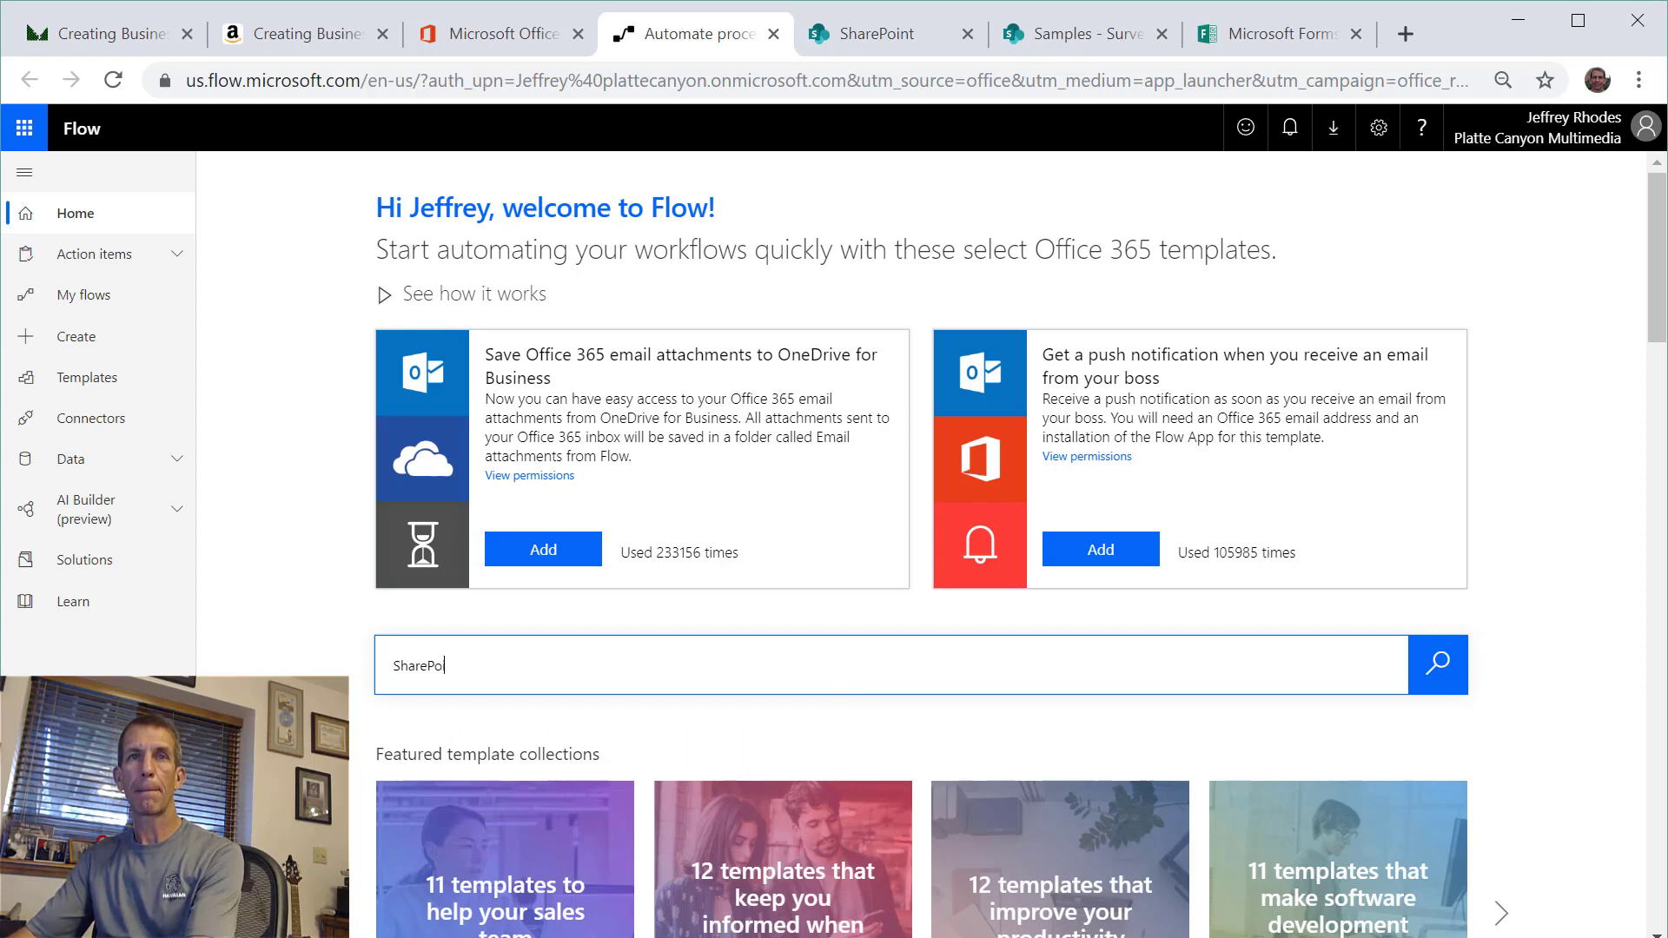
type("harePoint")
key("Return")
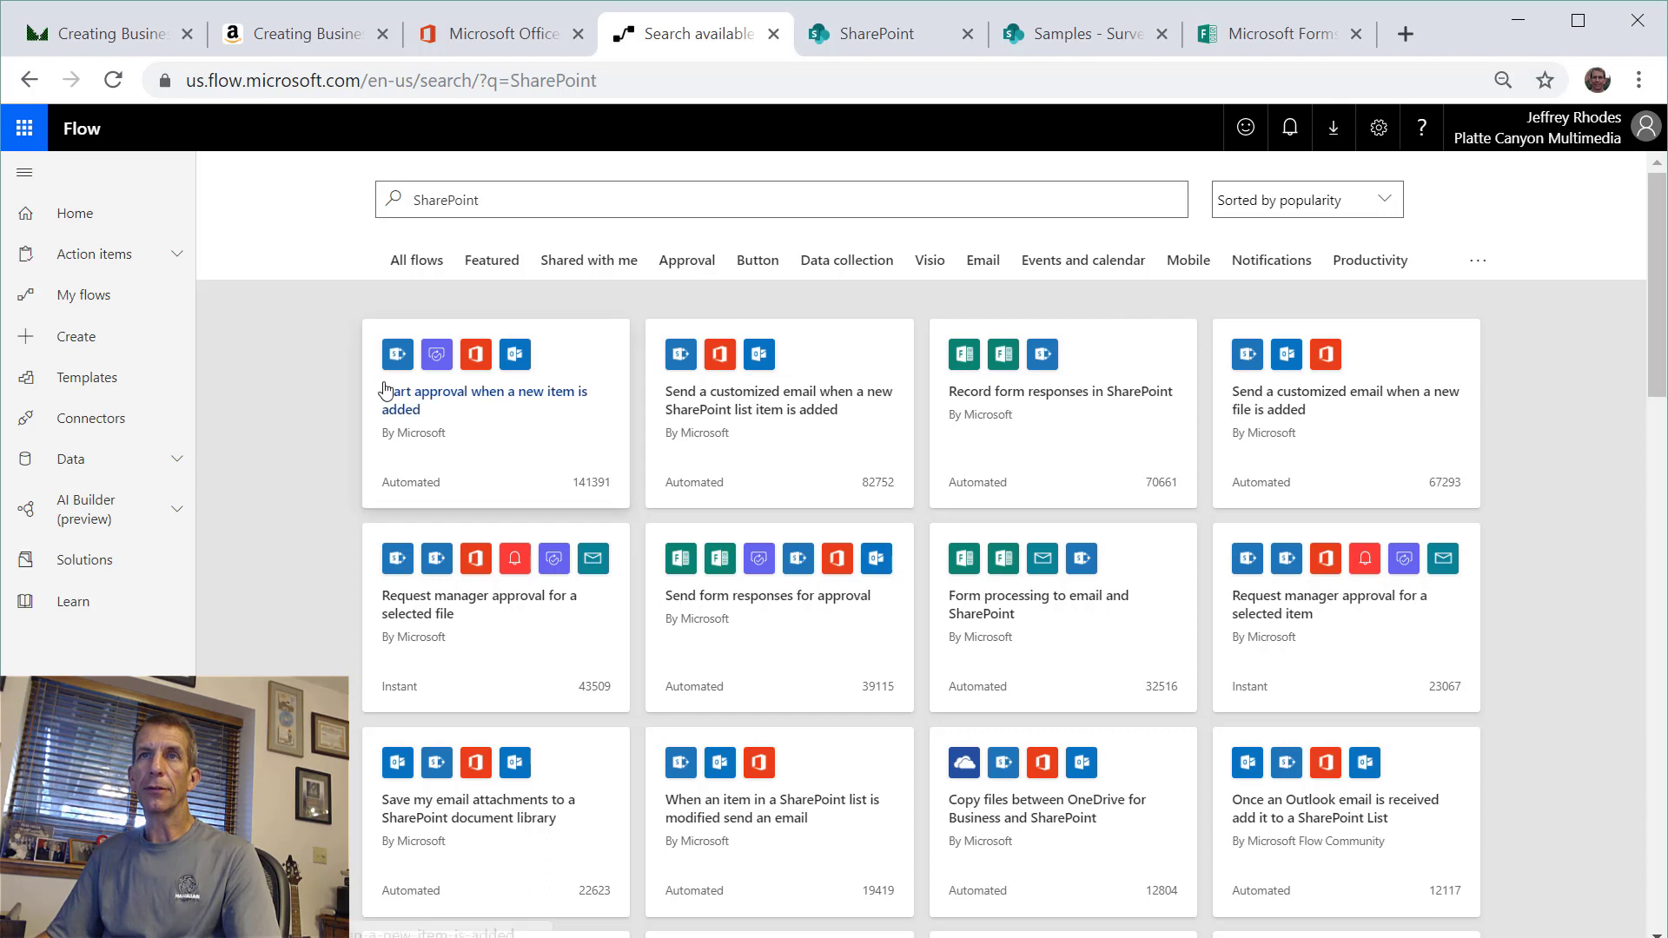
left_click(1019, 422)
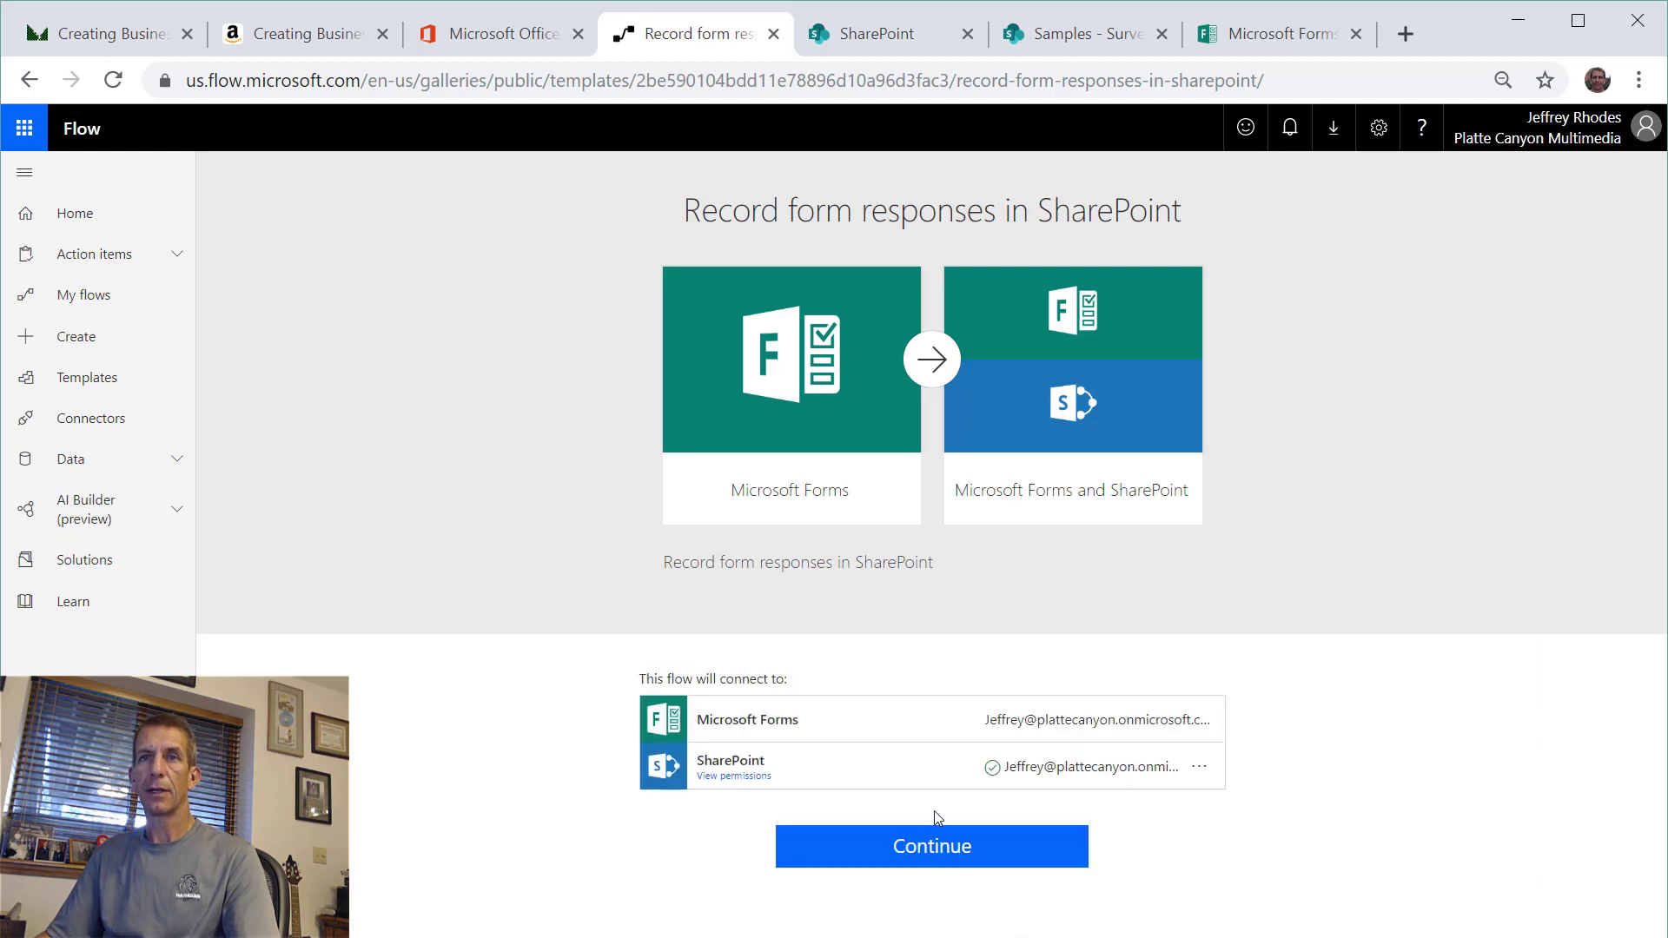
left_click(944, 850)
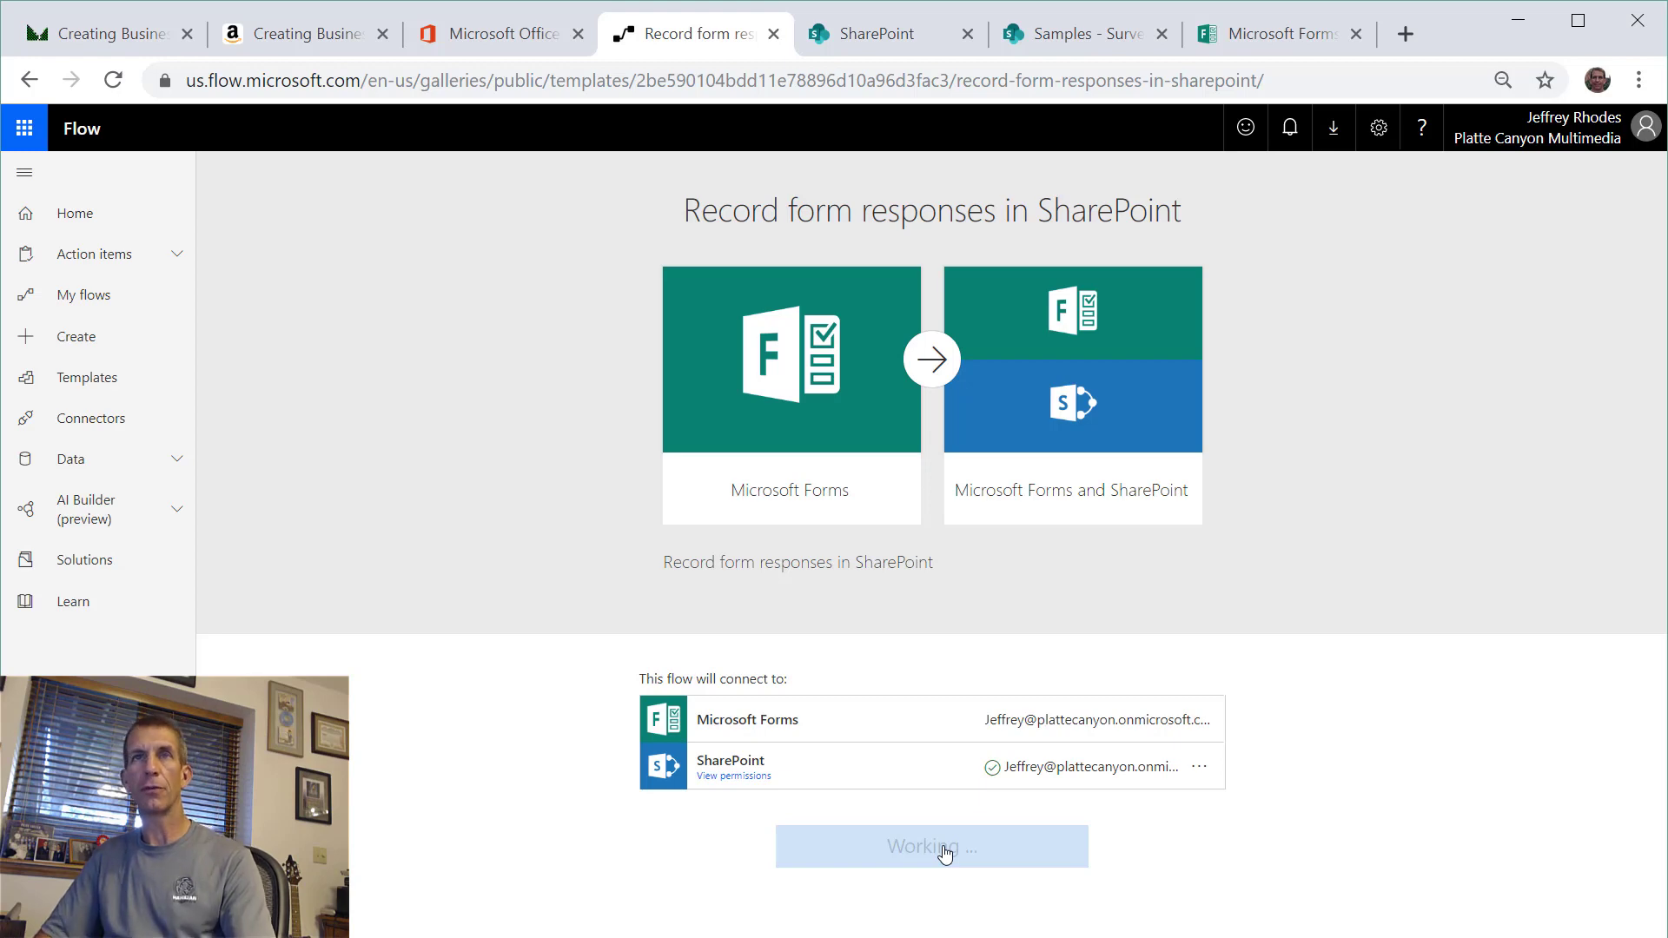
left_click(957, 853)
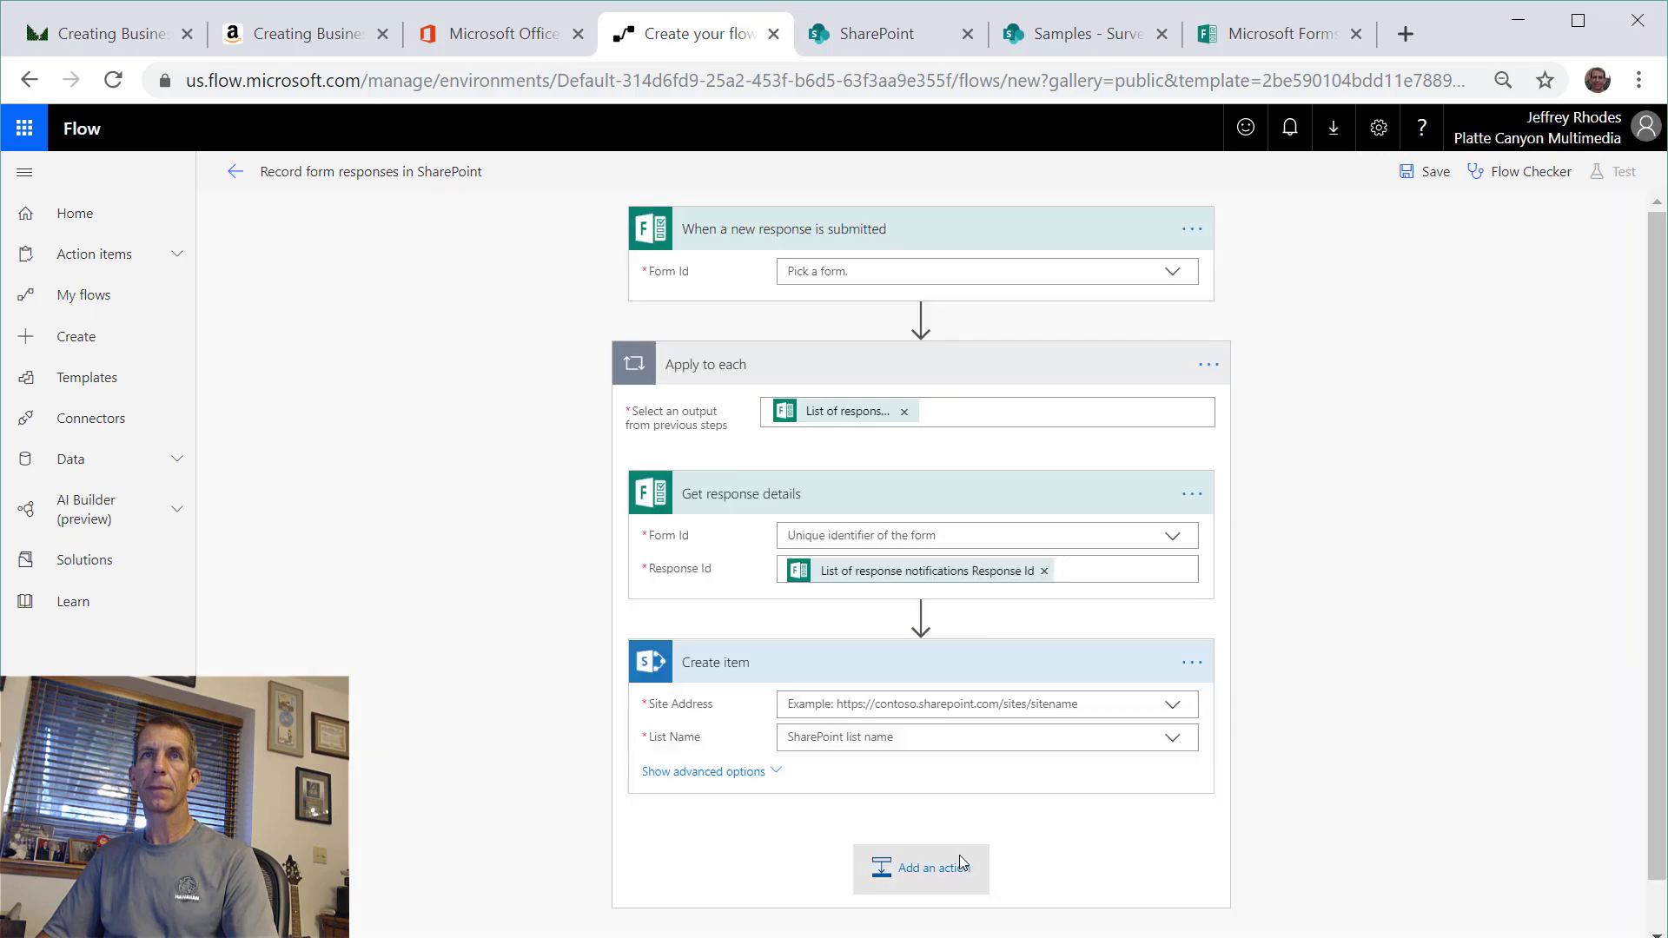
- Choose Help Desk Survey as the form for both the new response trigger and the Get response details action
left_click(1174, 274)
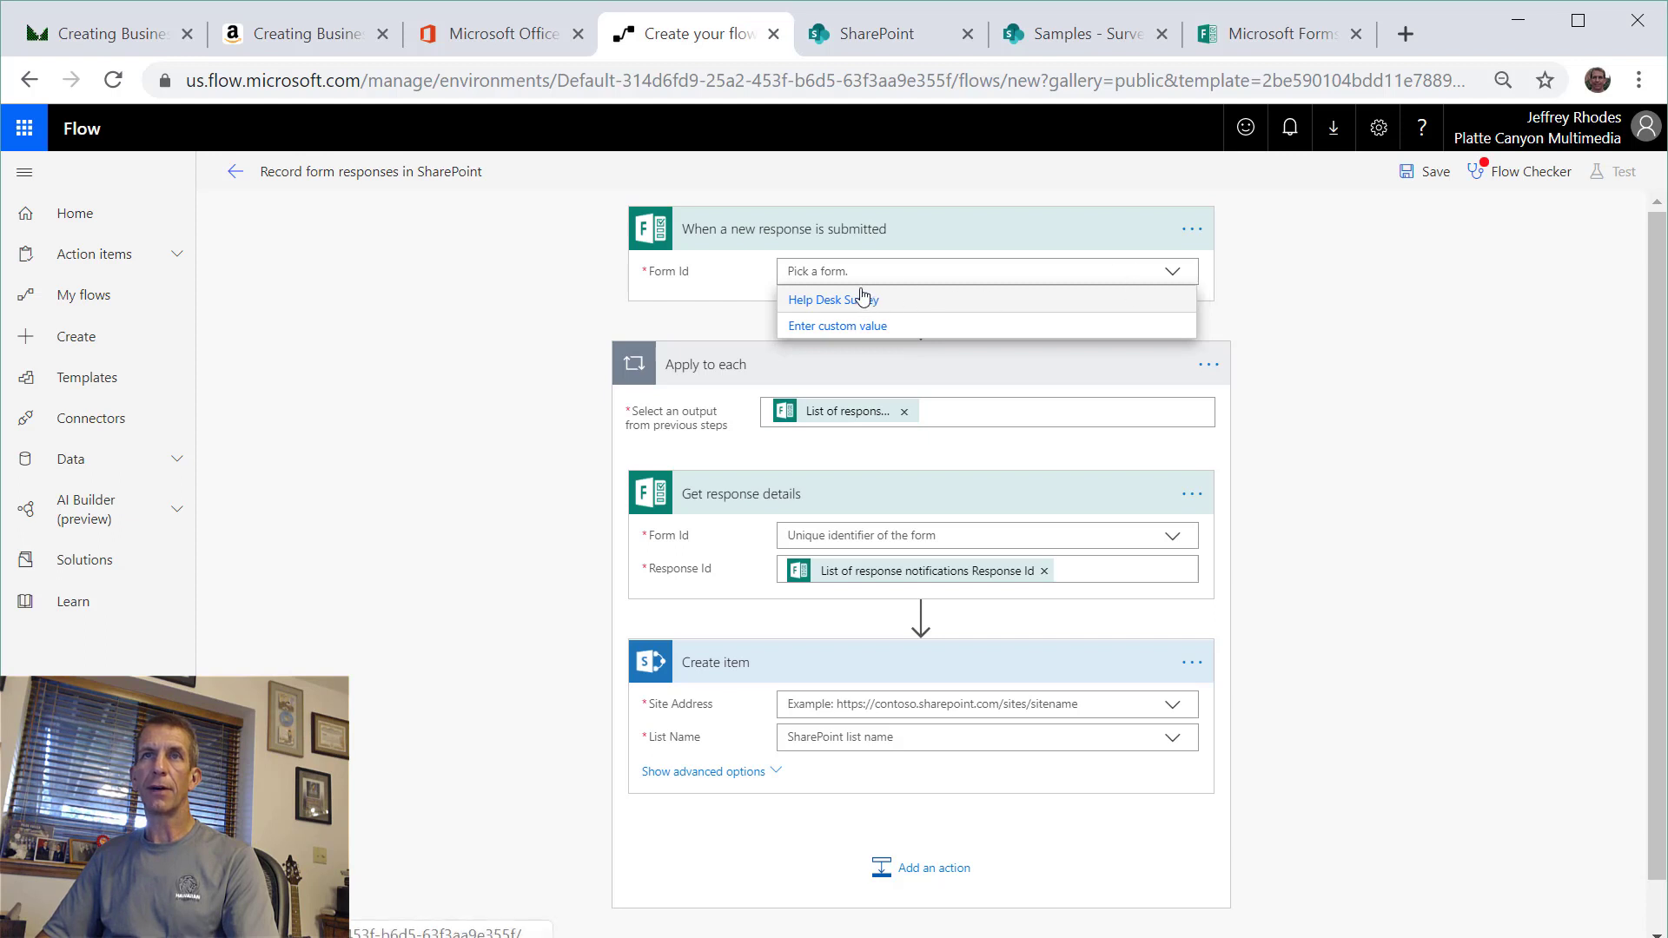
left_click(850, 304)
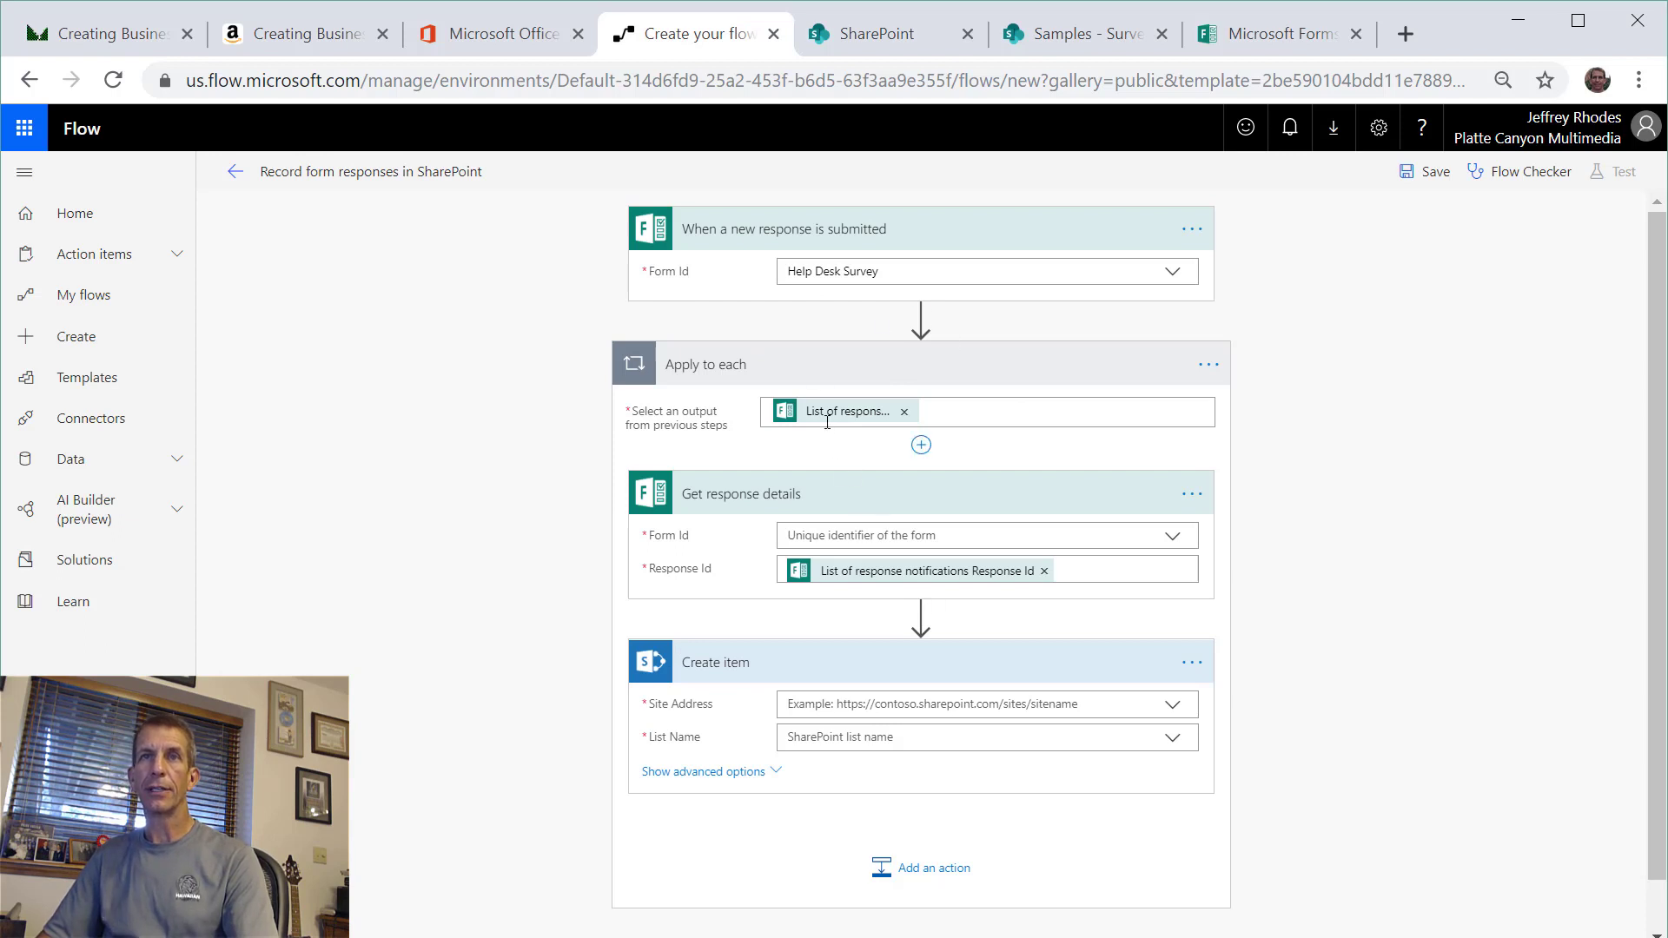
left_click(960, 536)
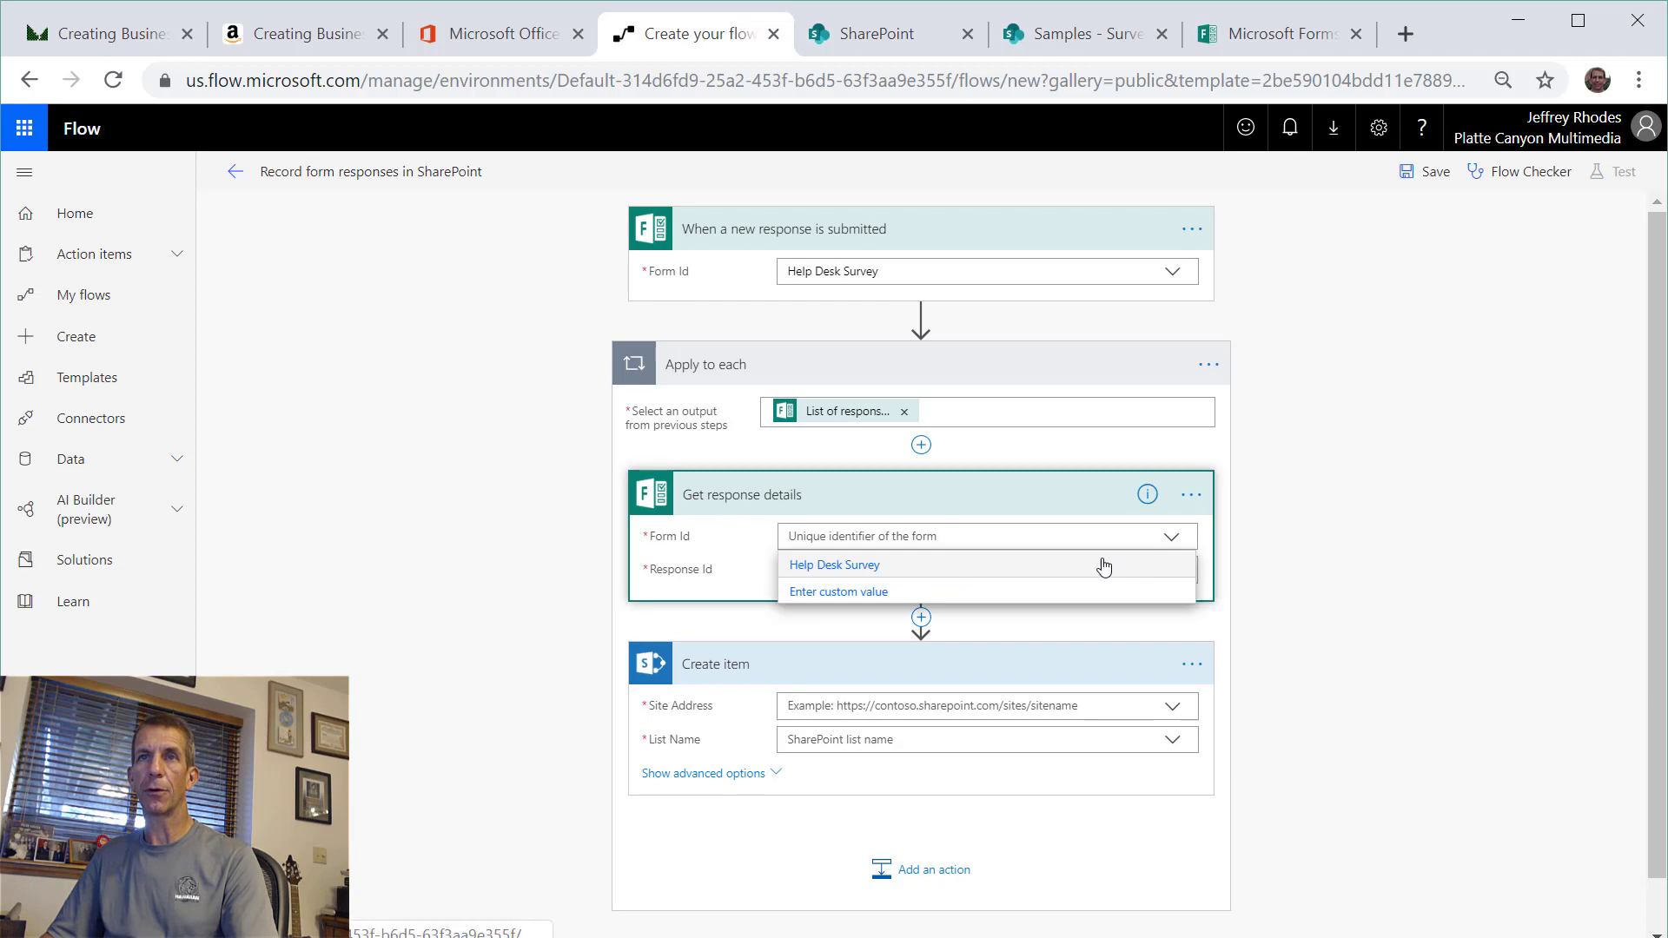
left_click(976, 566)
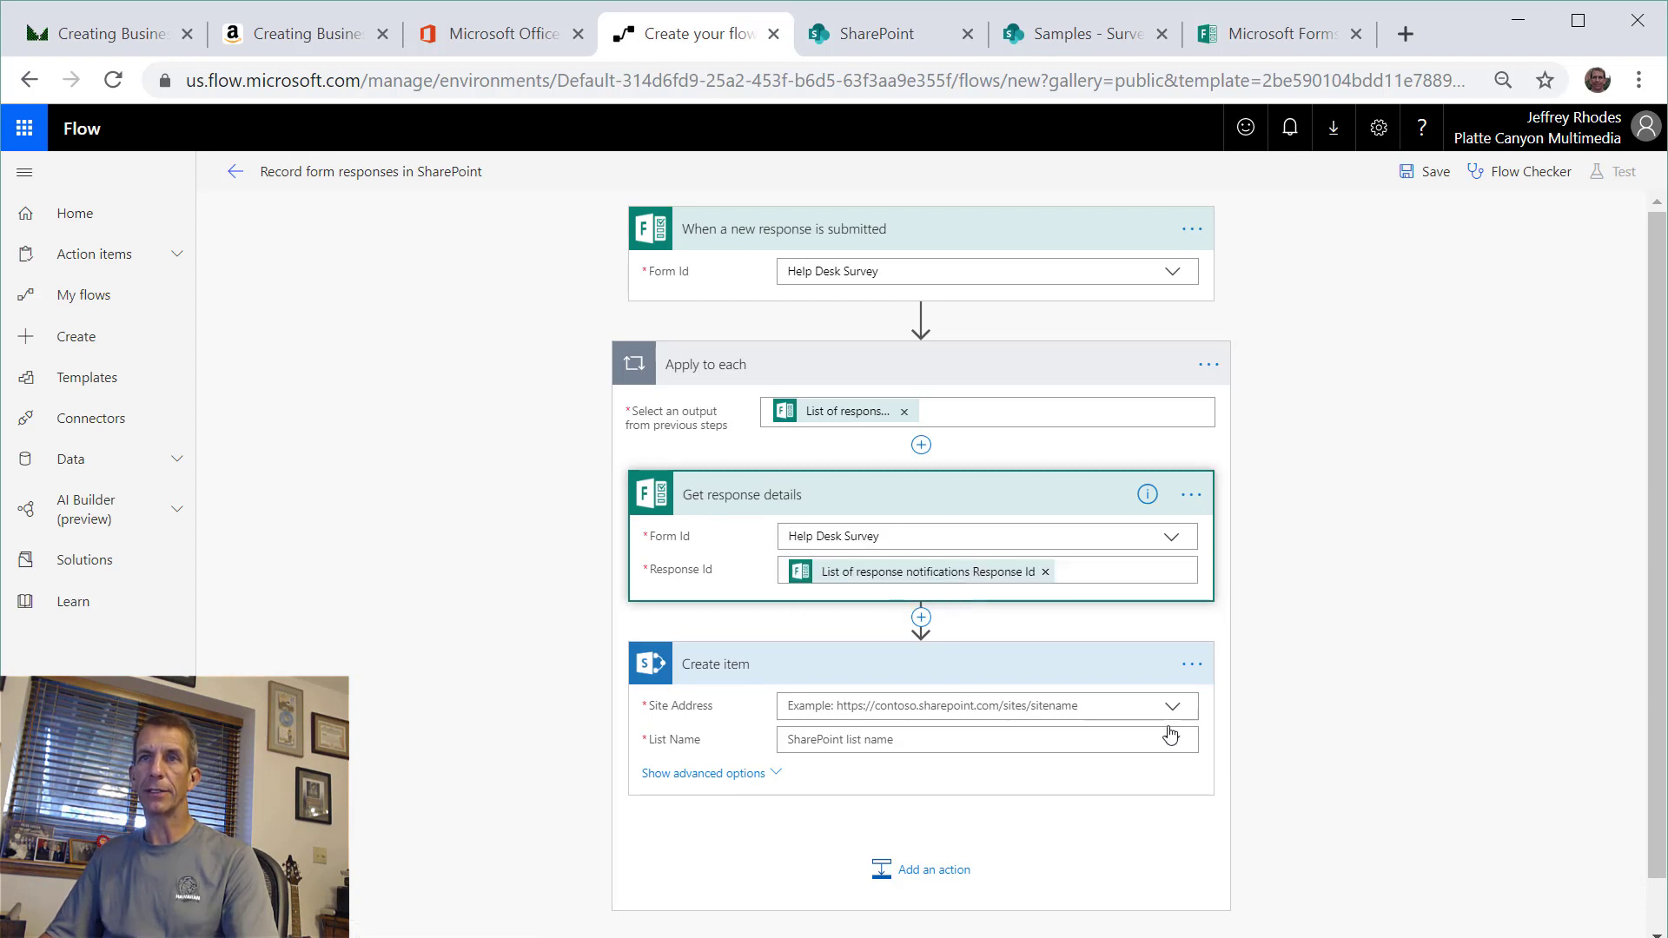
- Copy the Samples site URL from the SurveyResponses page address and try pasting it as the Create item action's site address
left_click(1067, 19)
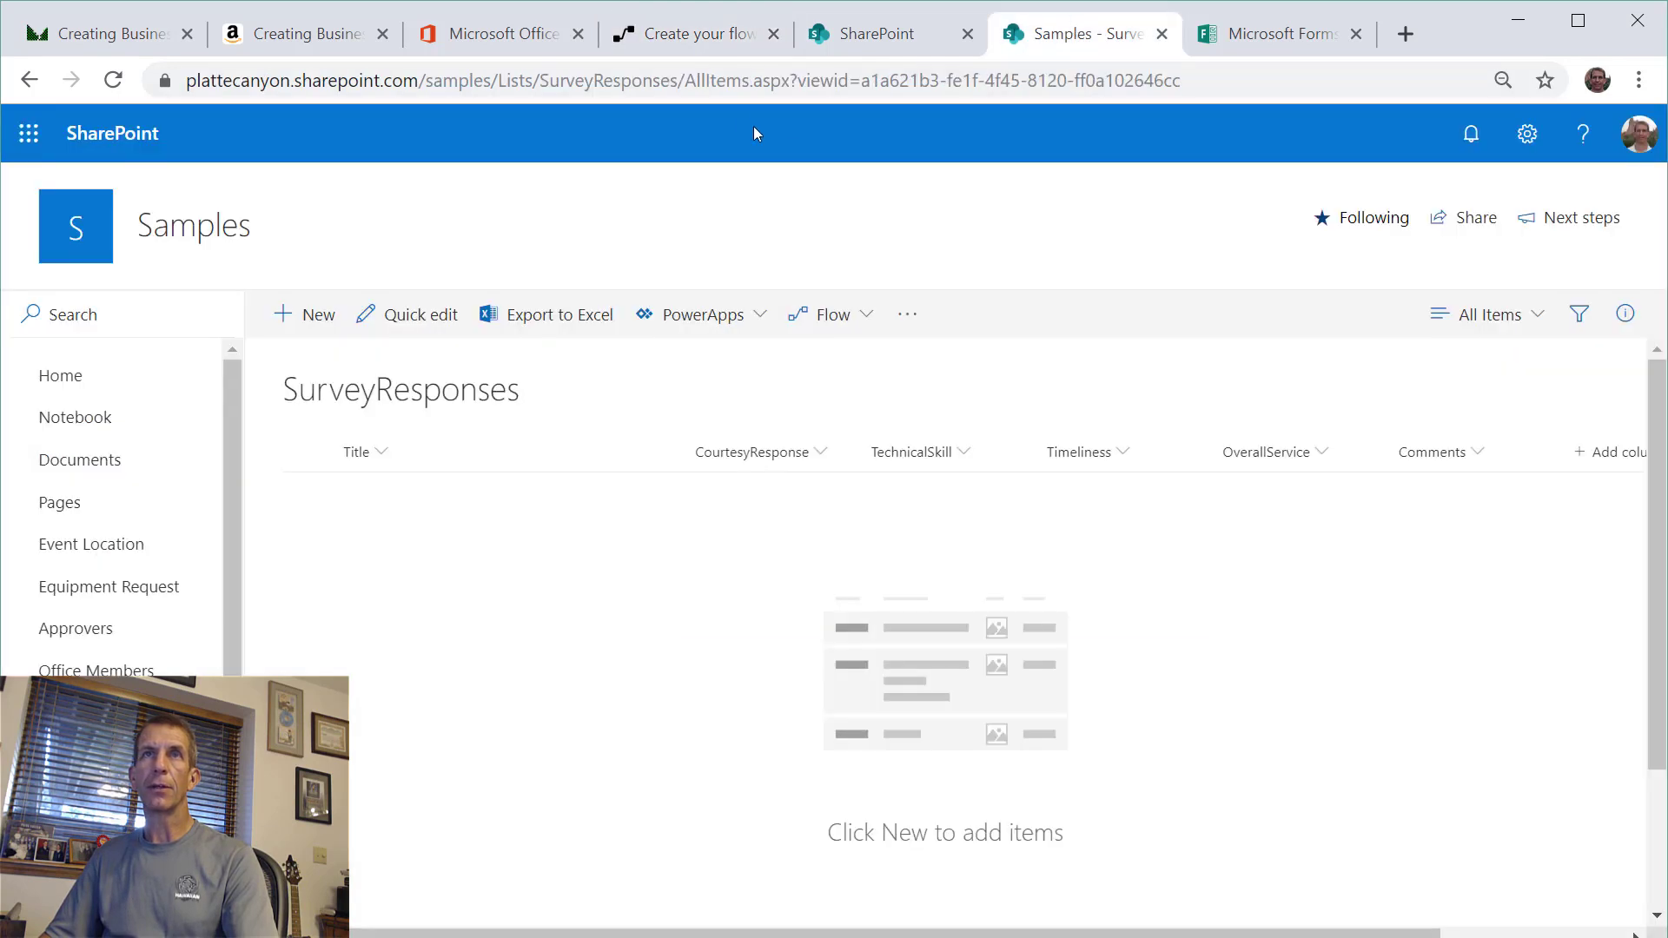
left_click(482, 76)
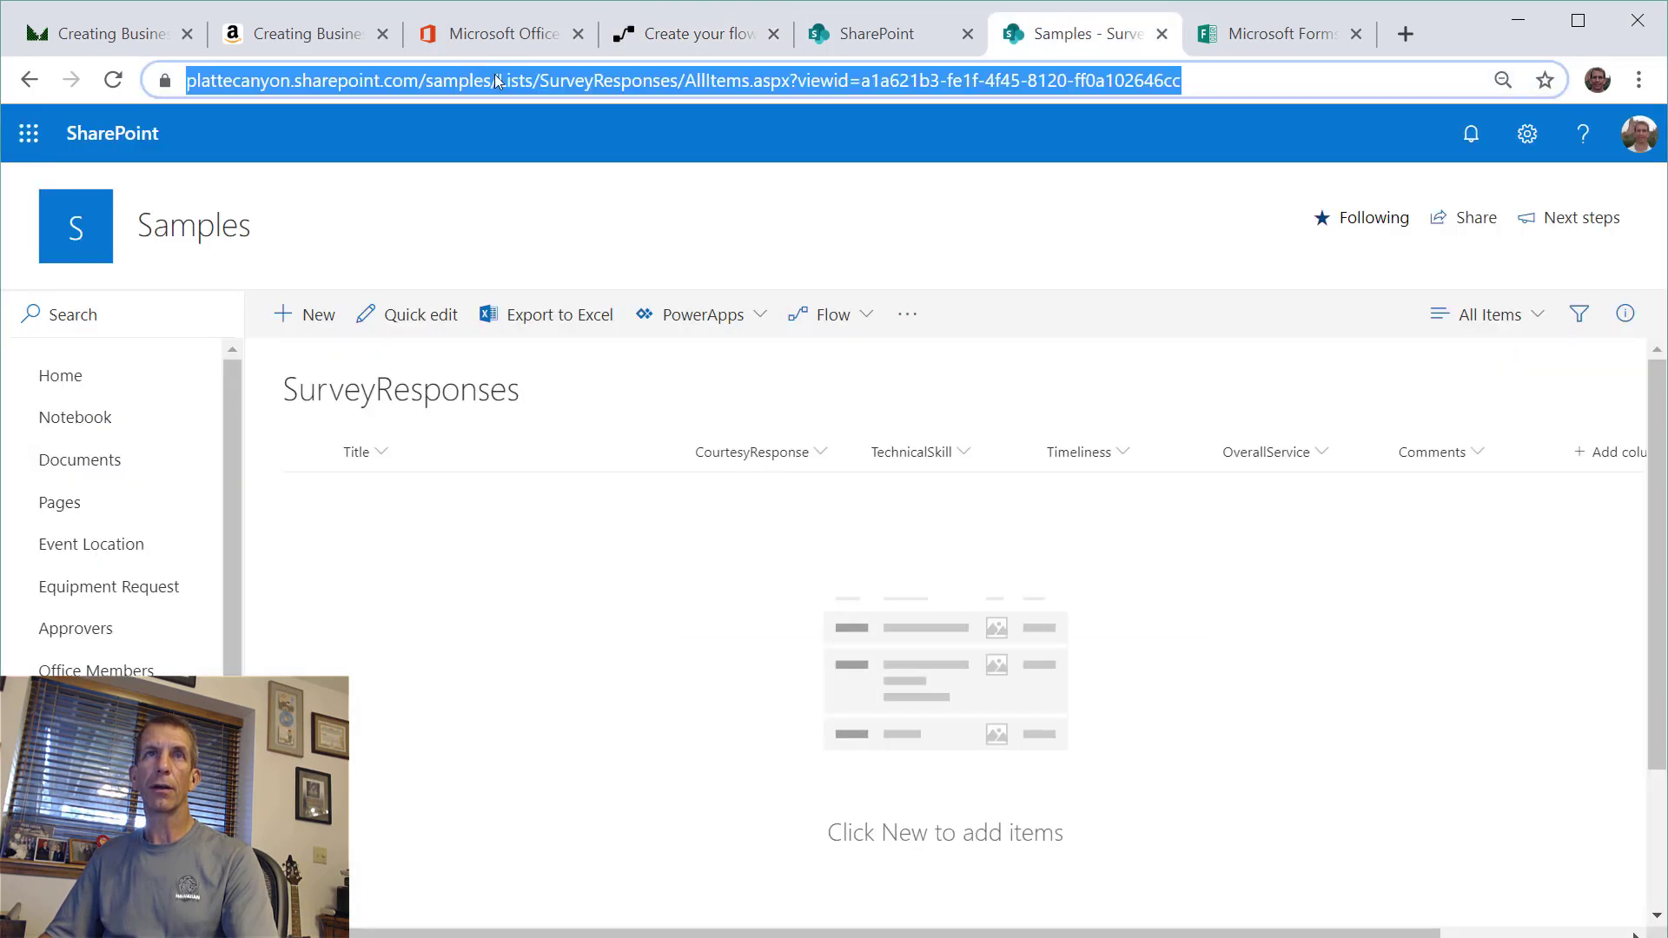
left_click(498, 80)
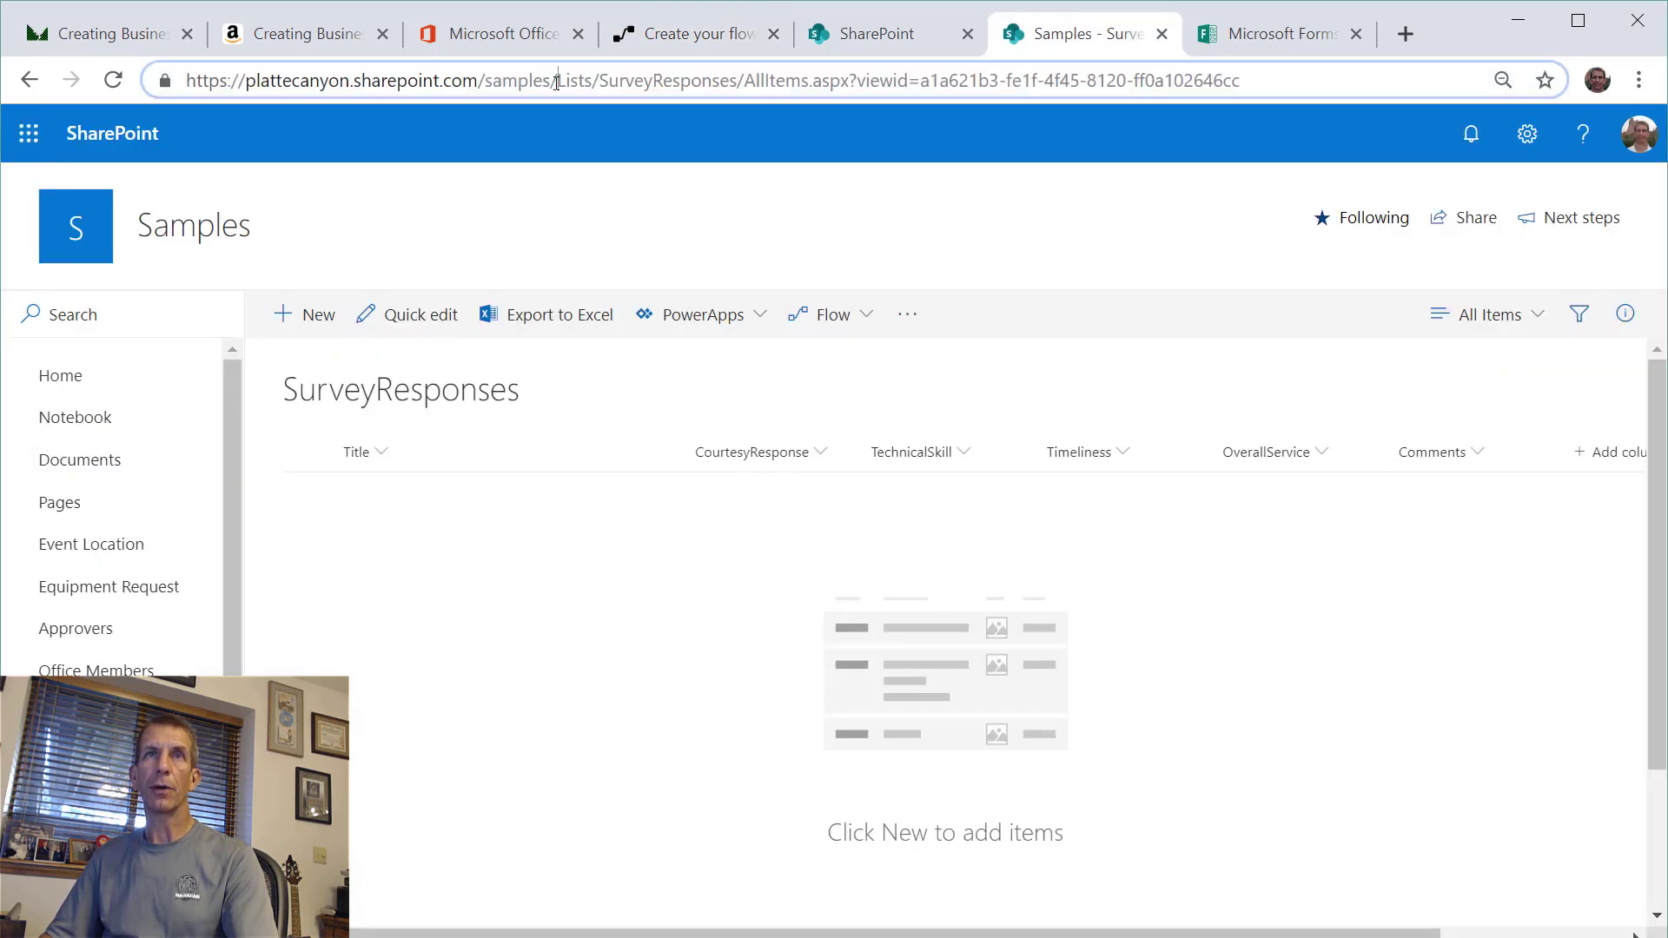
left_click_drag(551, 80, 185, 80)
key("ctrl+c")
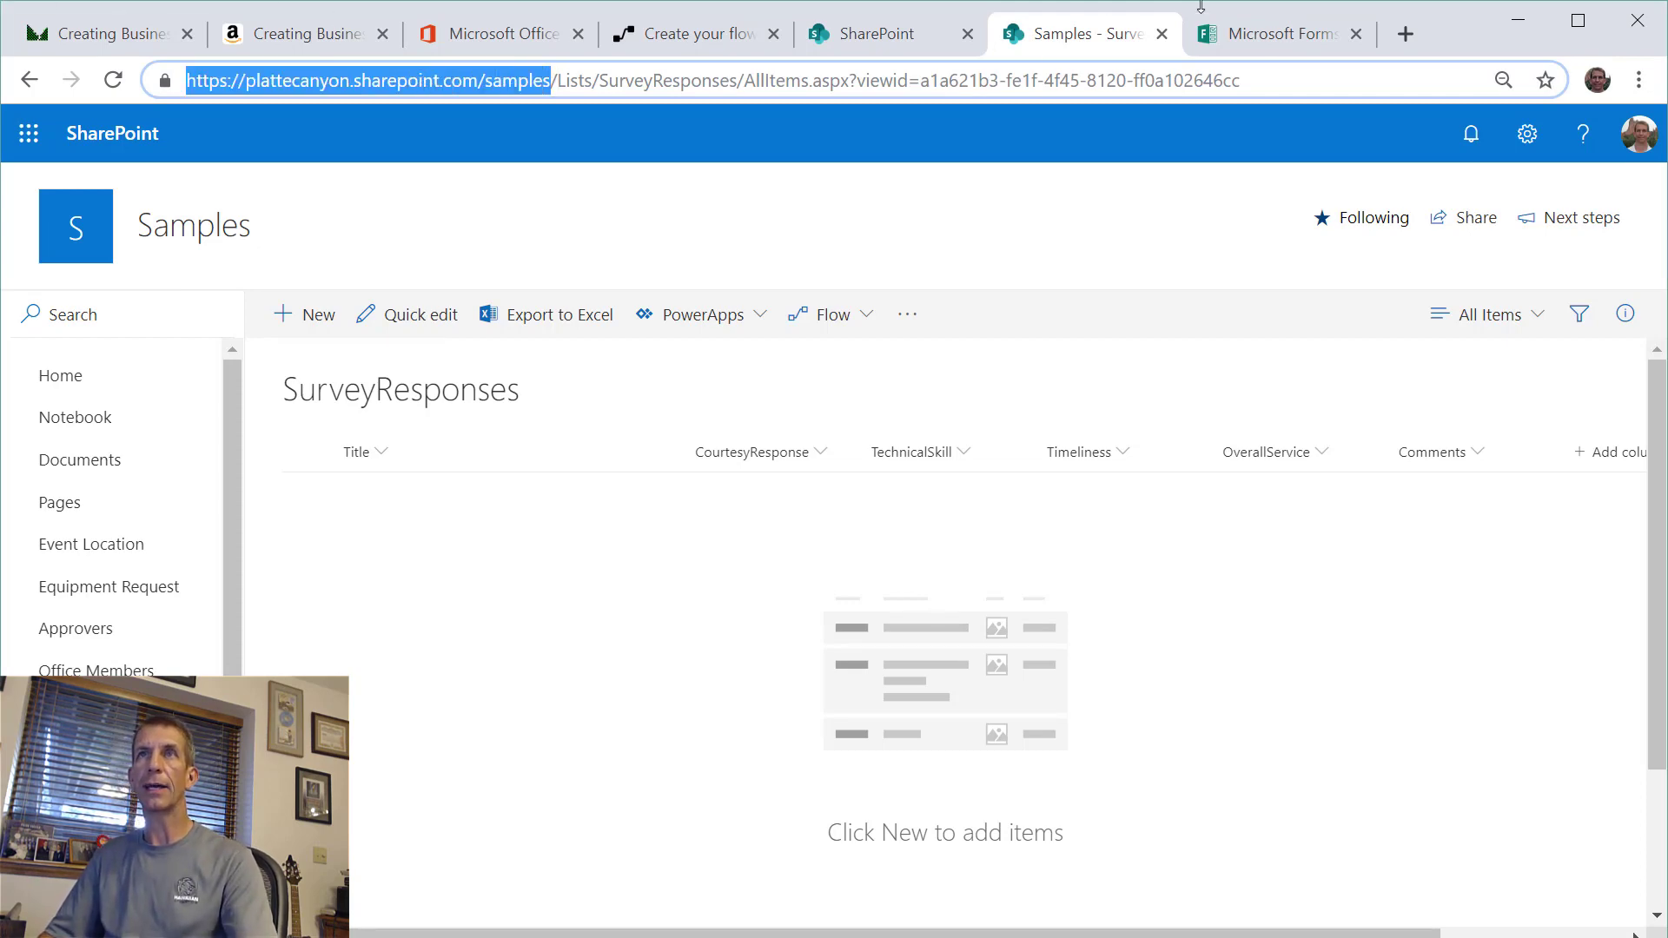
left_click(695, 33)
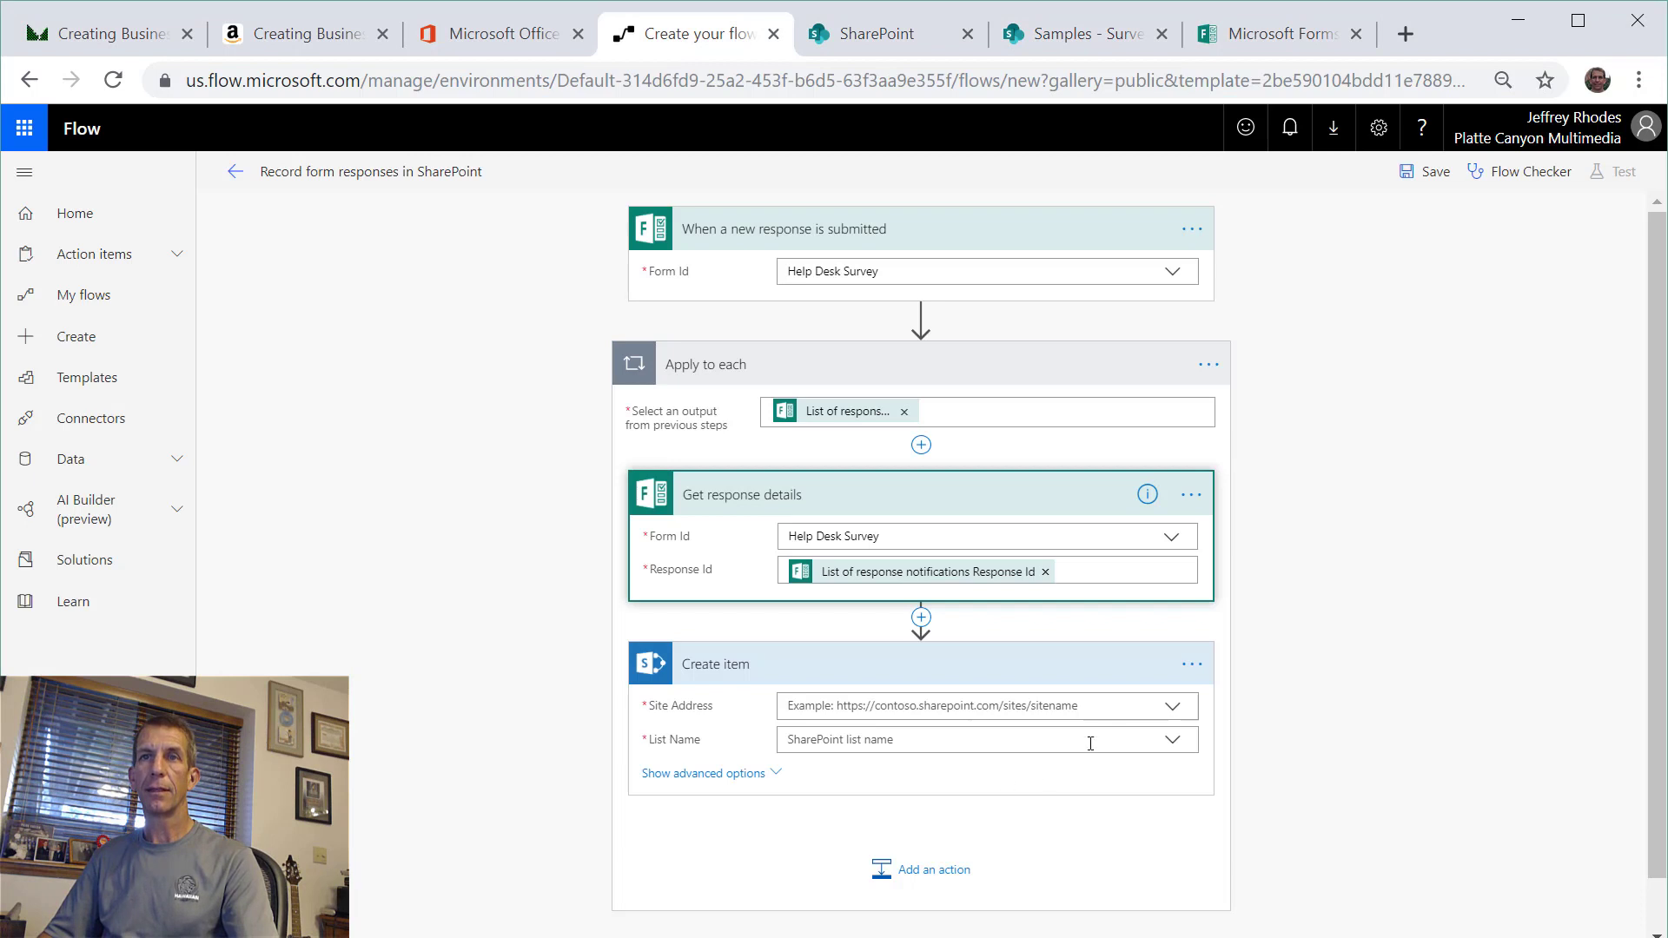
left_click(1109, 711)
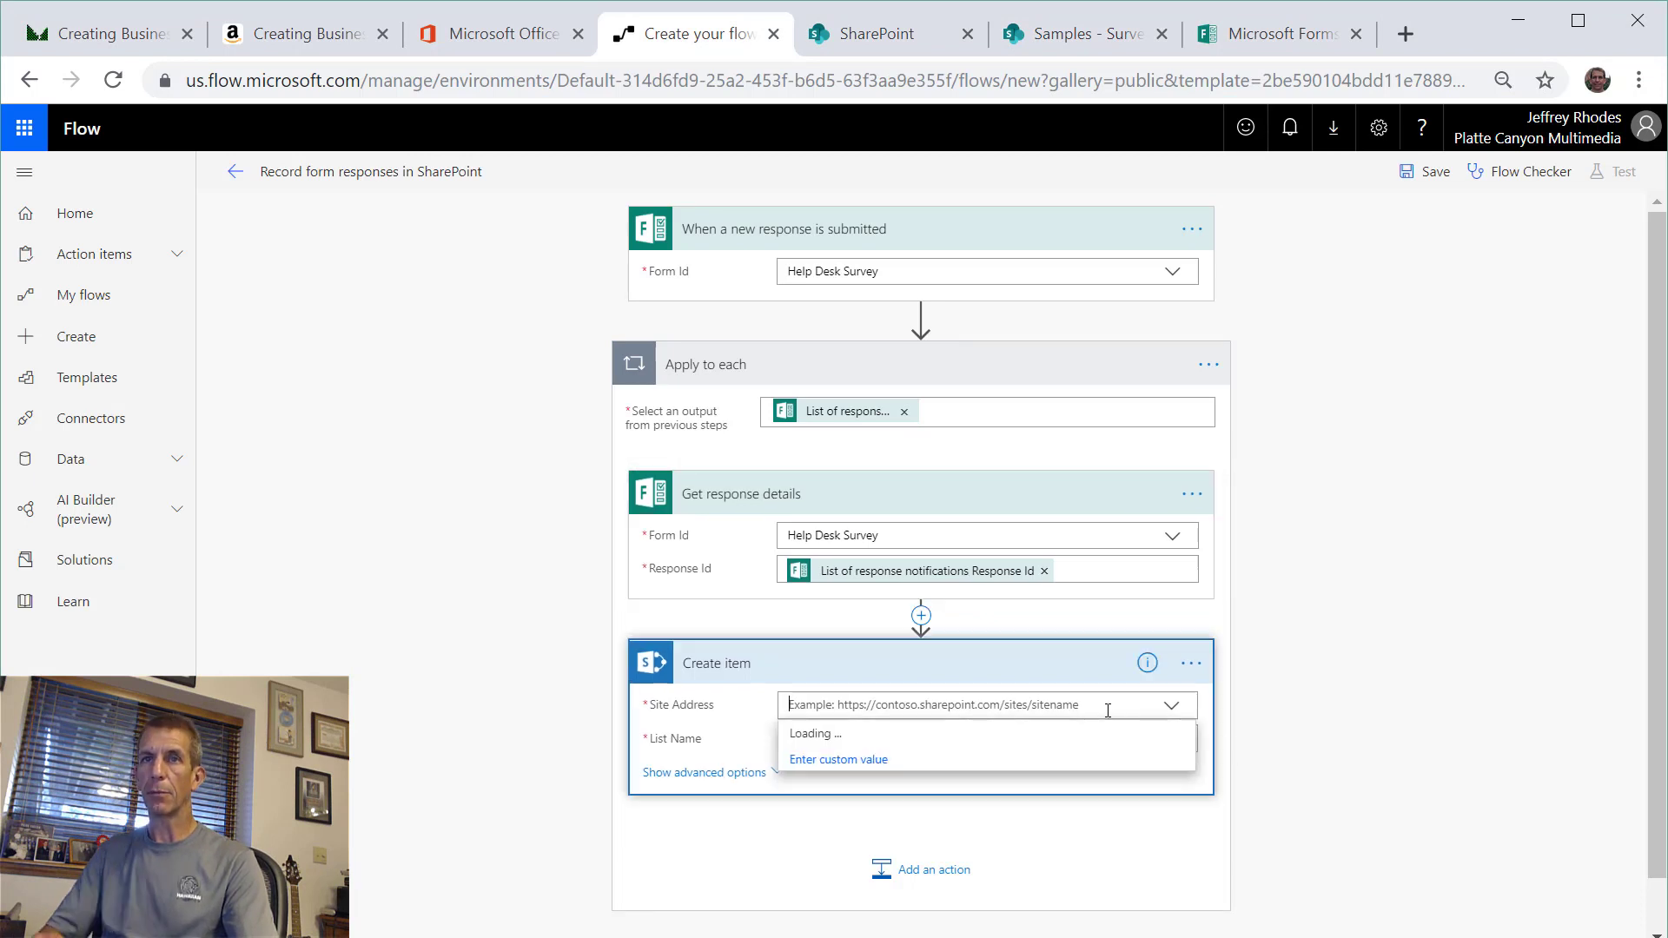
key("ctrl+v")
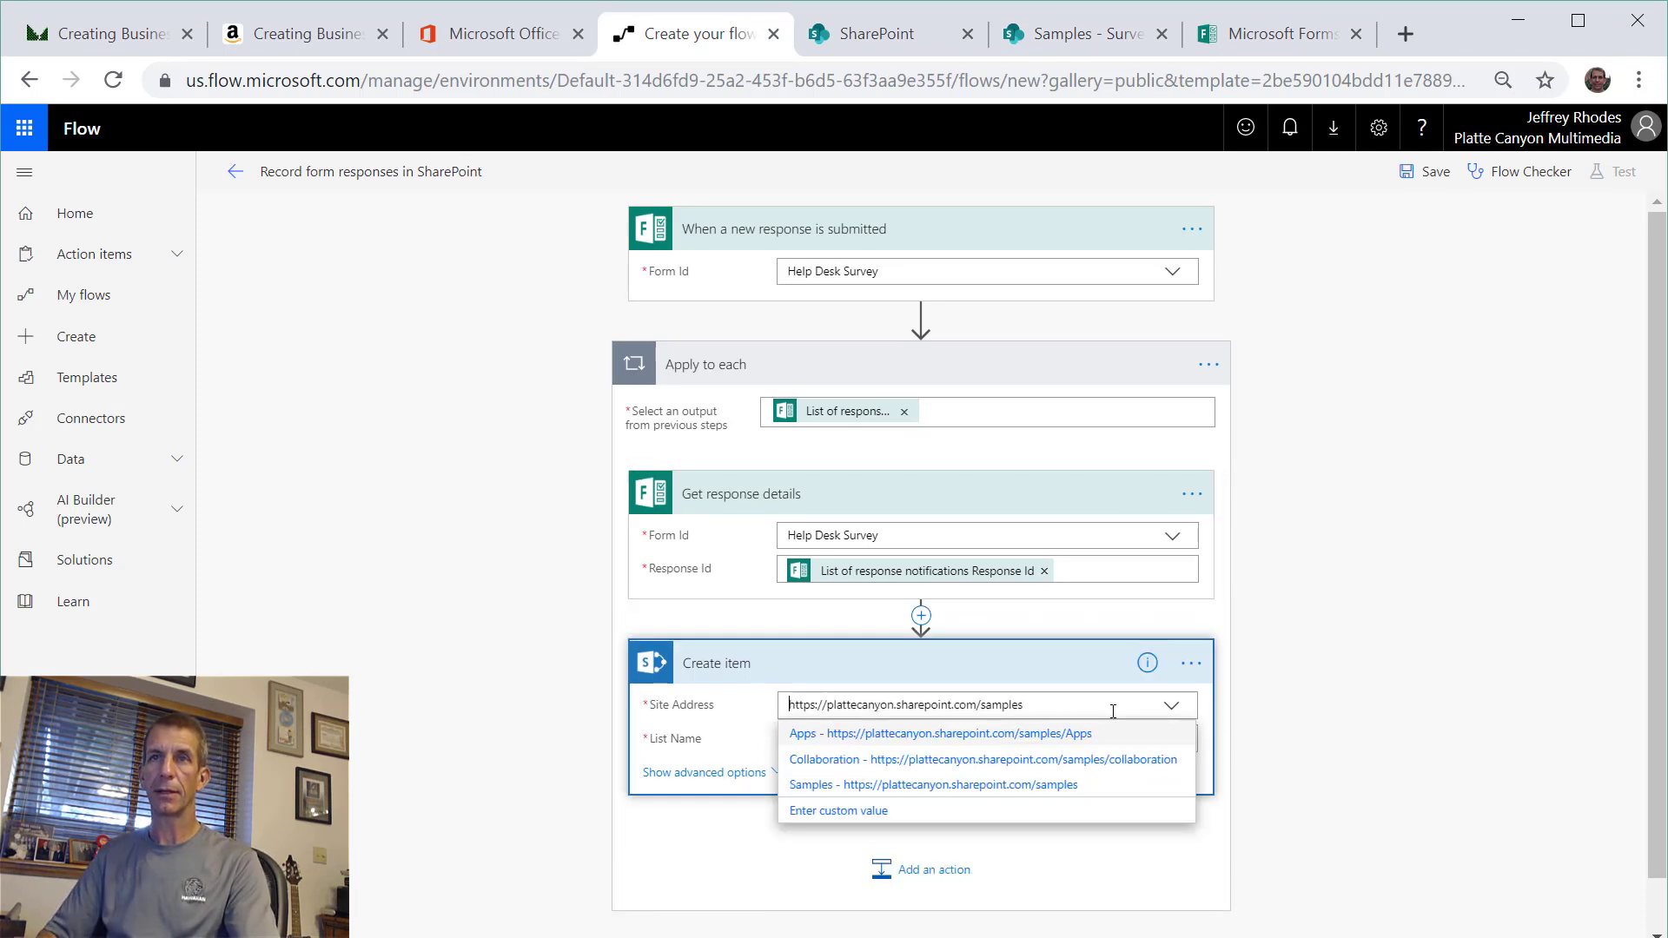
left_click(1315, 686)
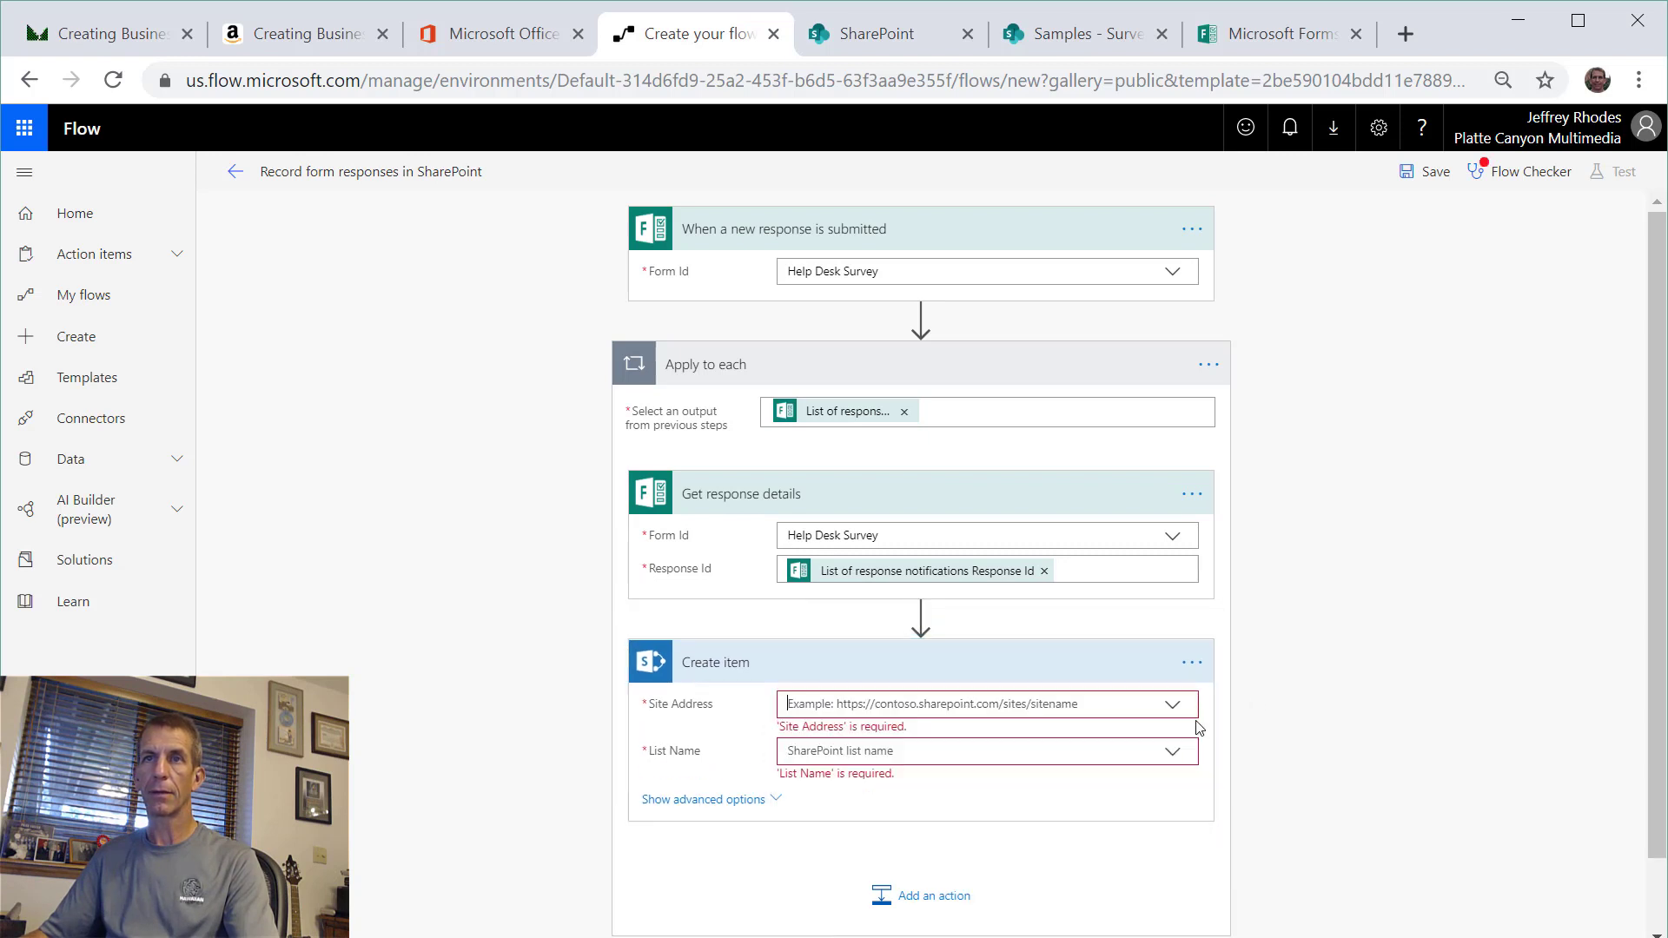
- Set the Create item action's site address to the Samples site and its list name to SurveyResponses
left_click(1144, 710)
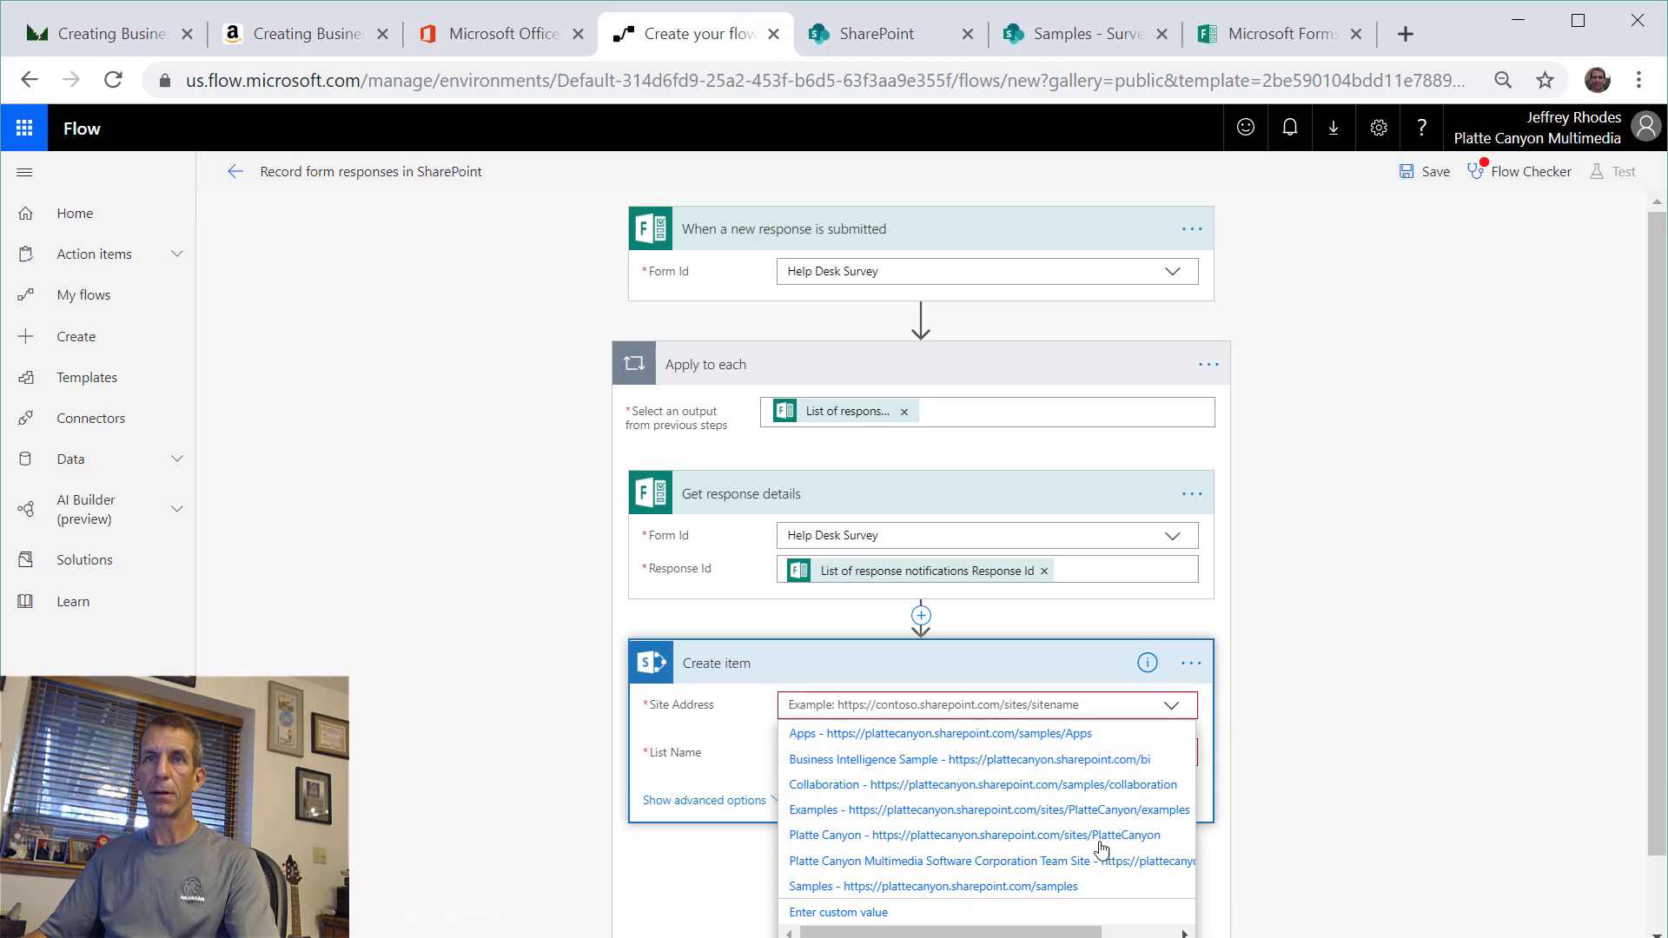
left_click(1062, 887)
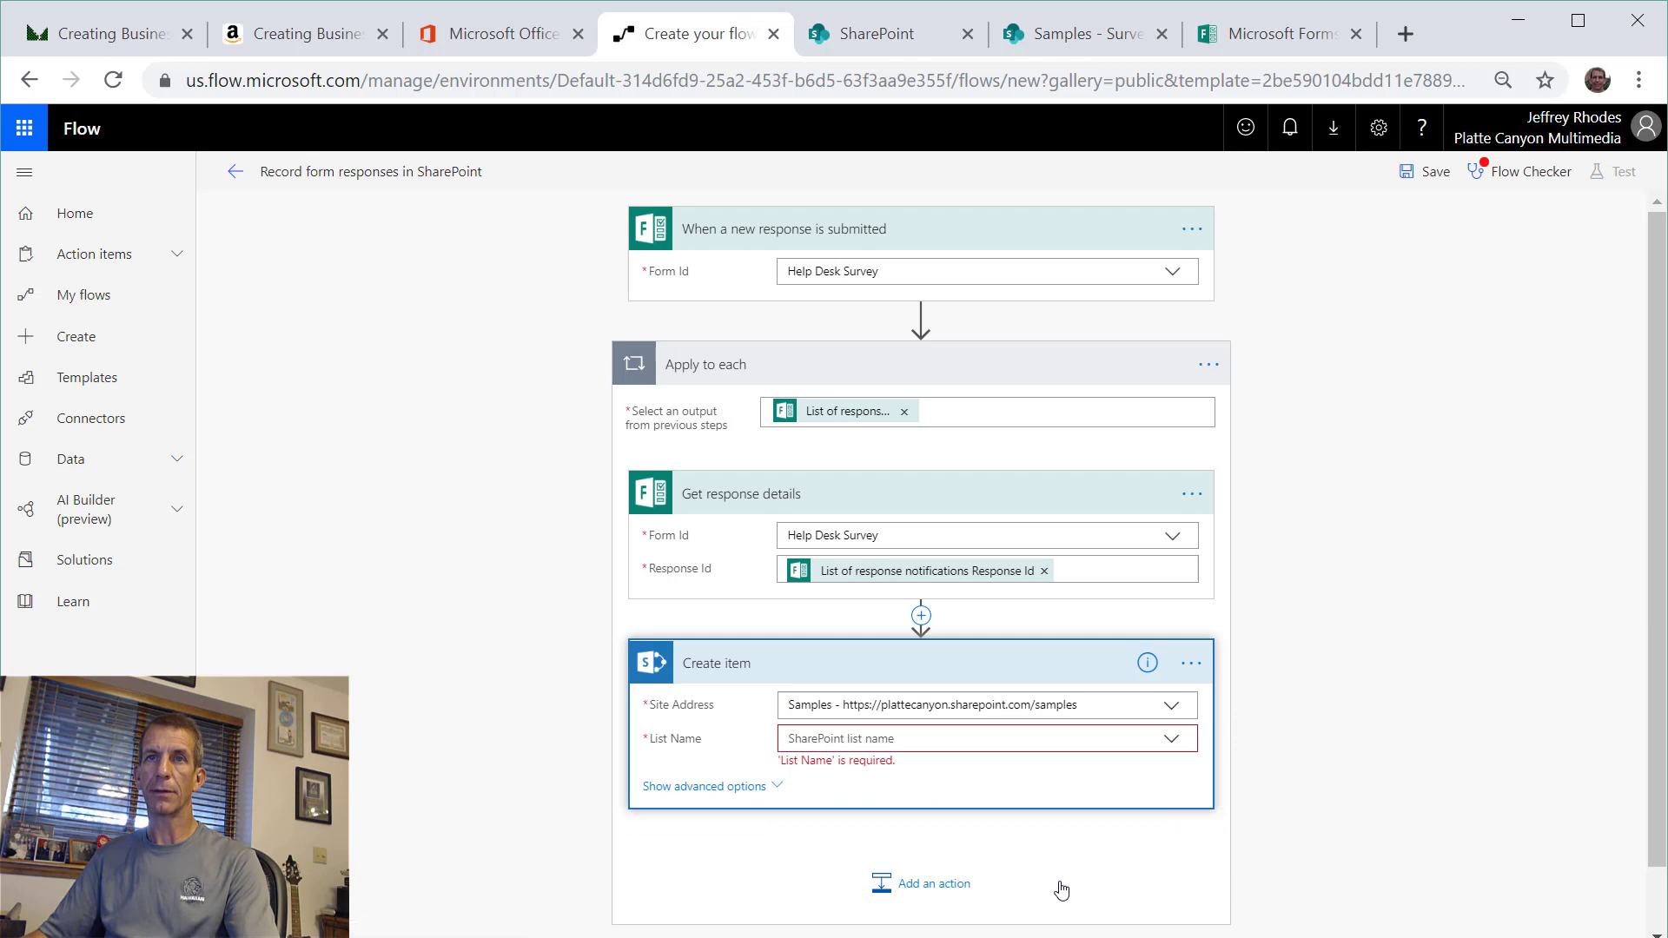
left_click(1031, 740)
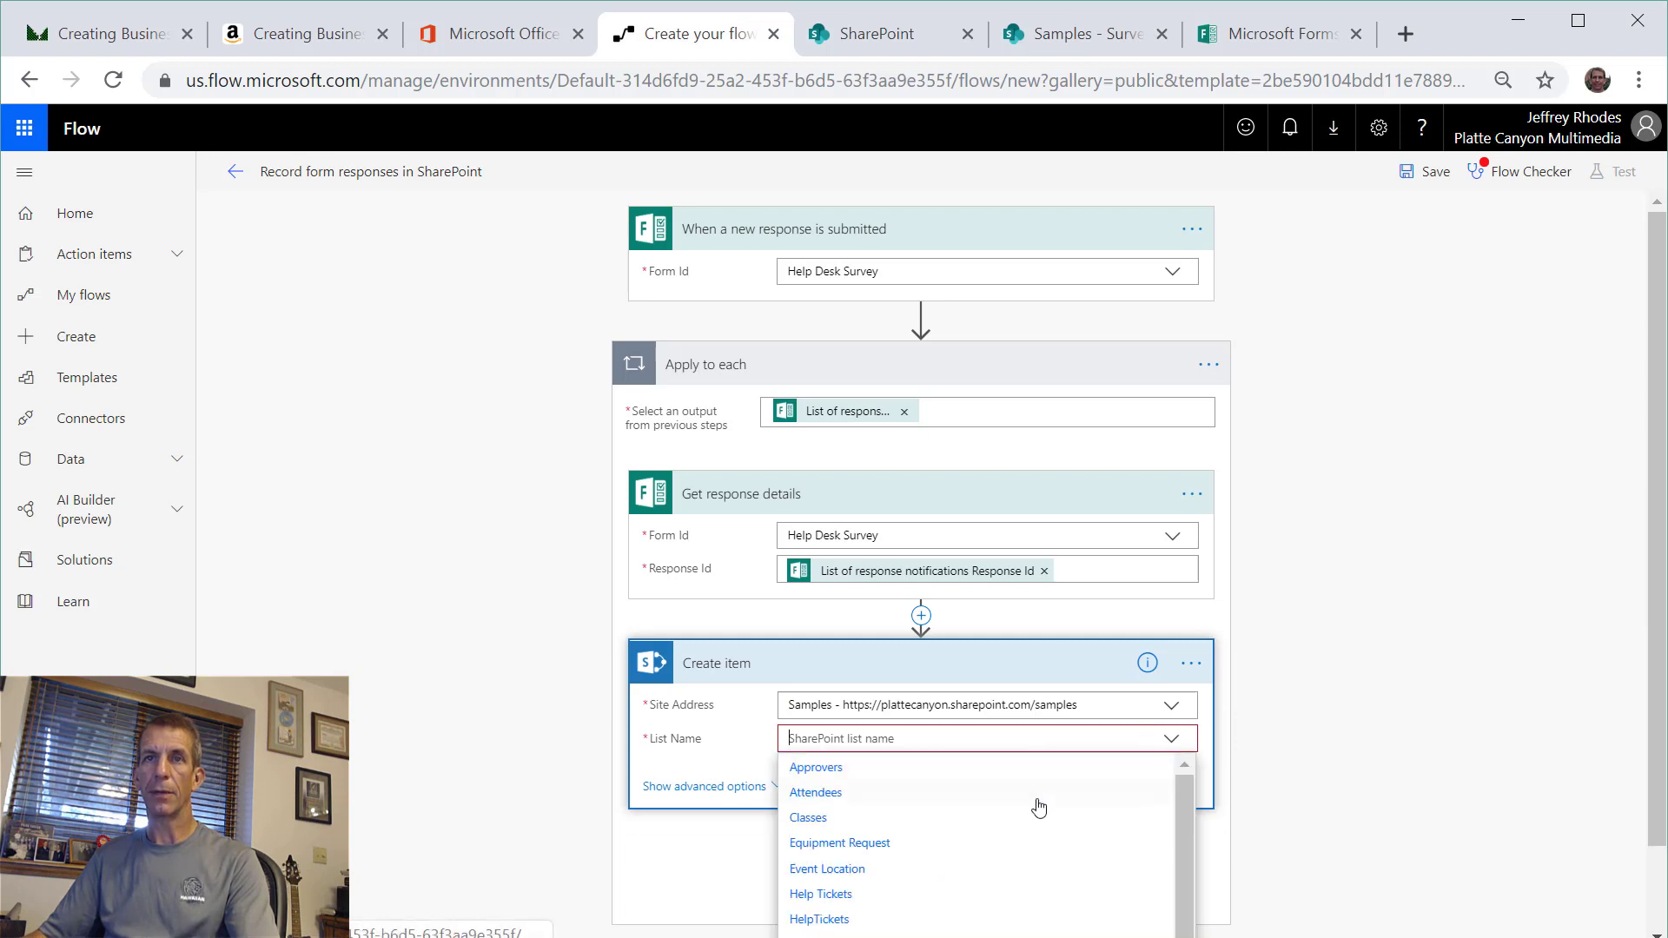
scroll(1038, 807, "down", 1)
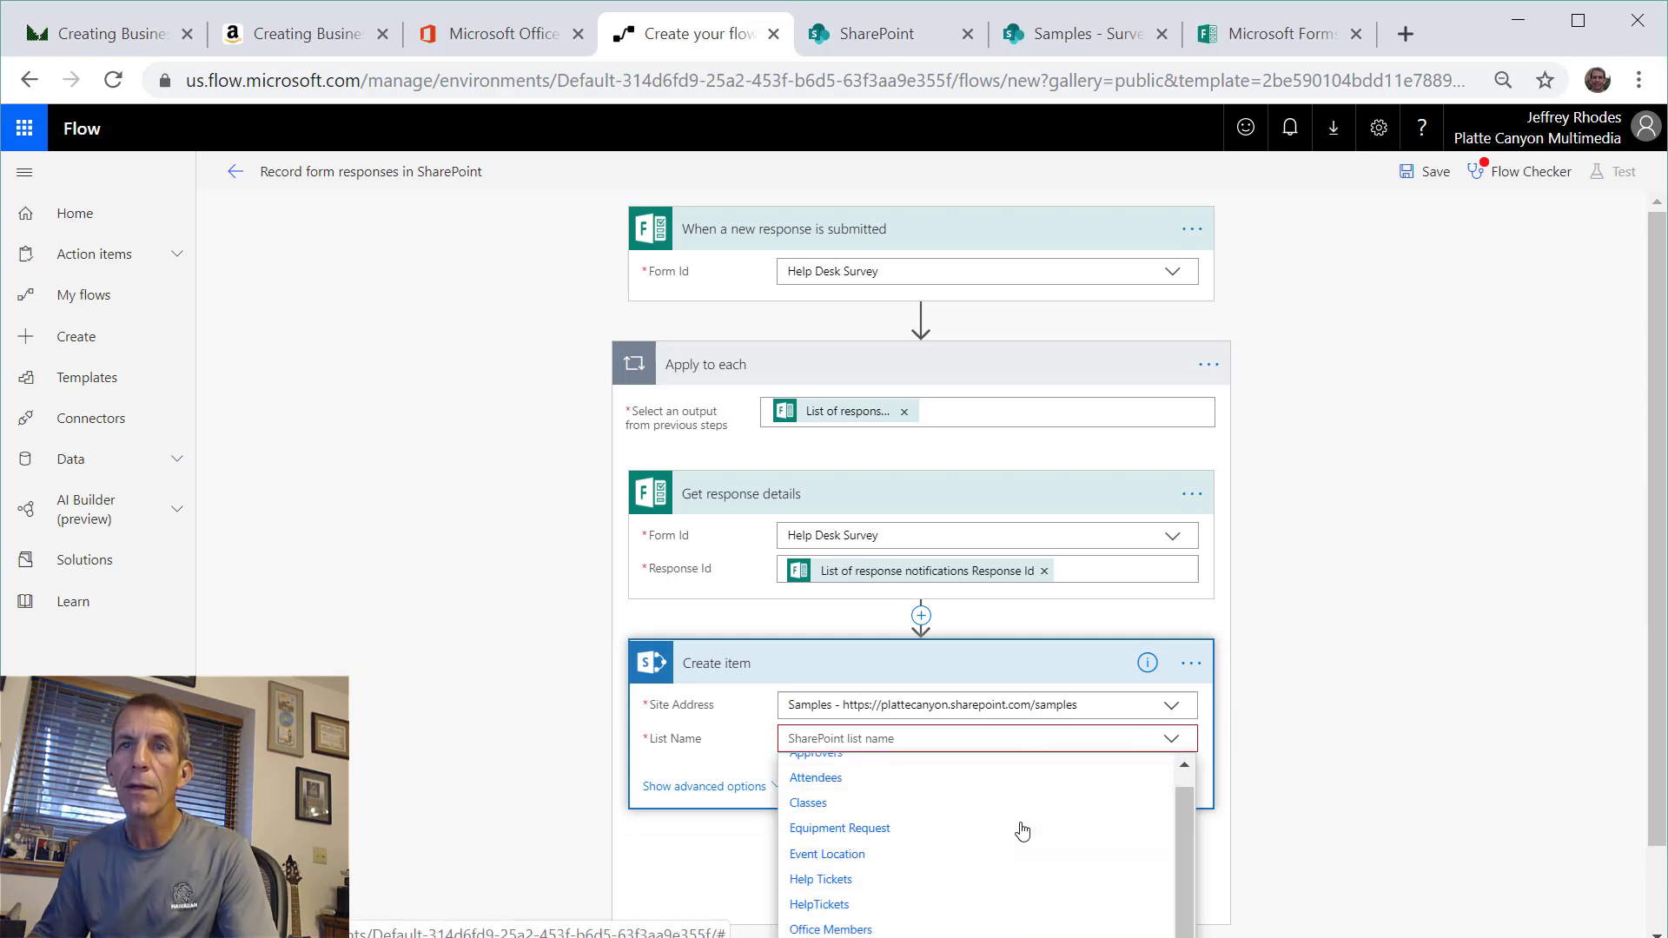
scroll(1100, 834, "down", 1)
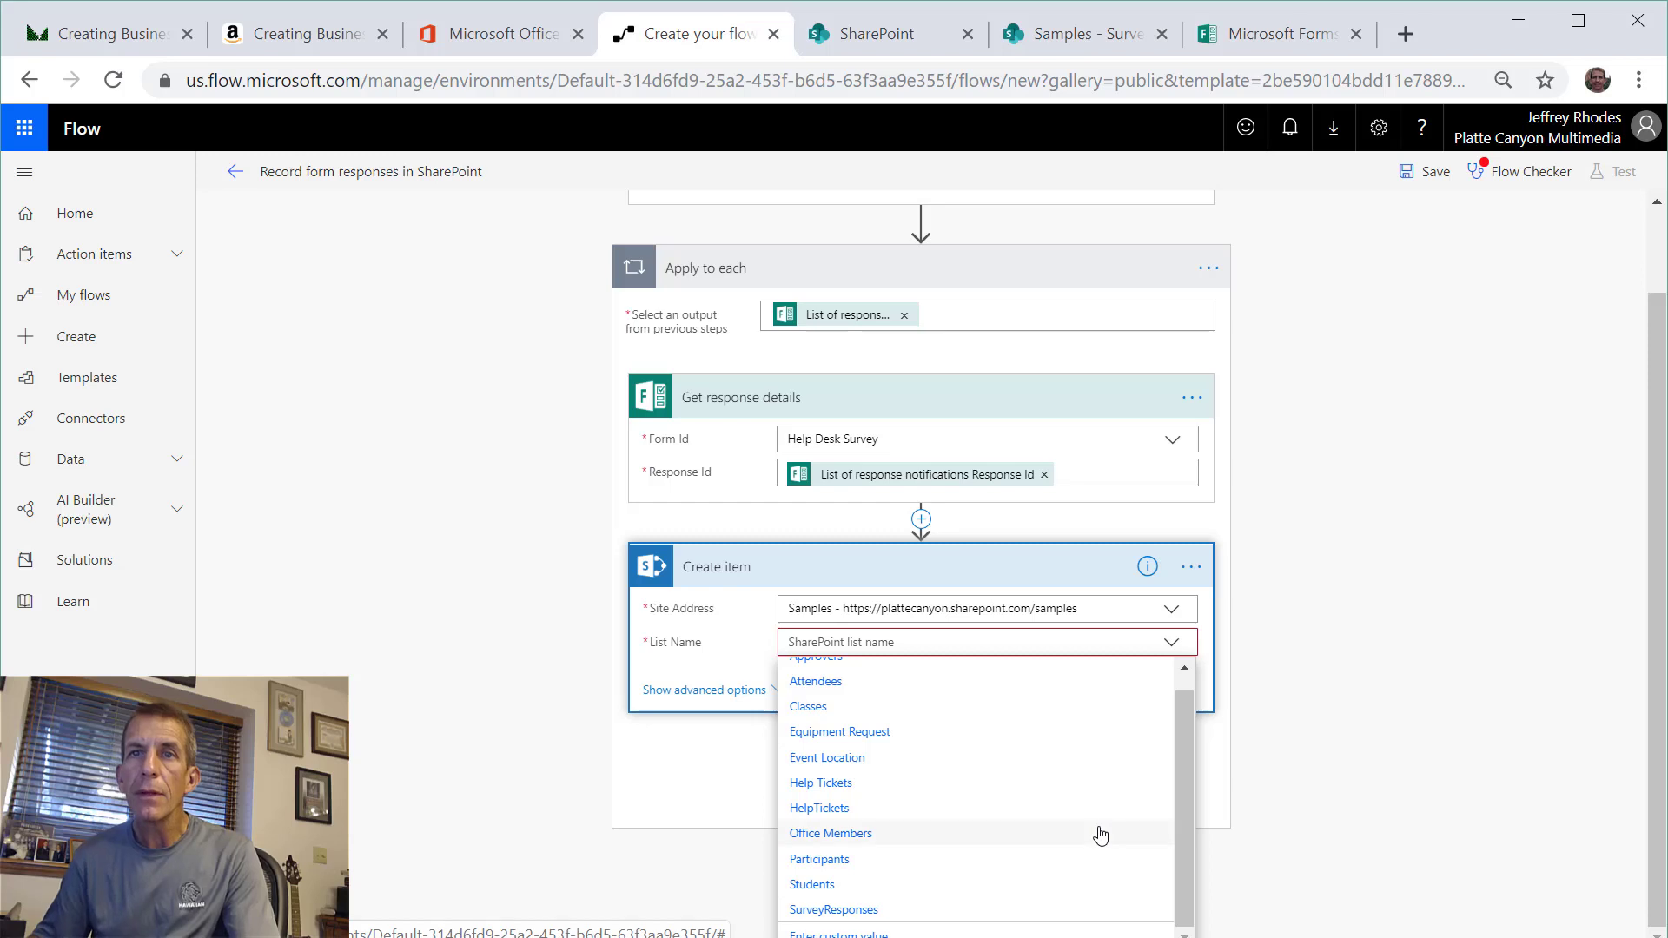
left_click(865, 910)
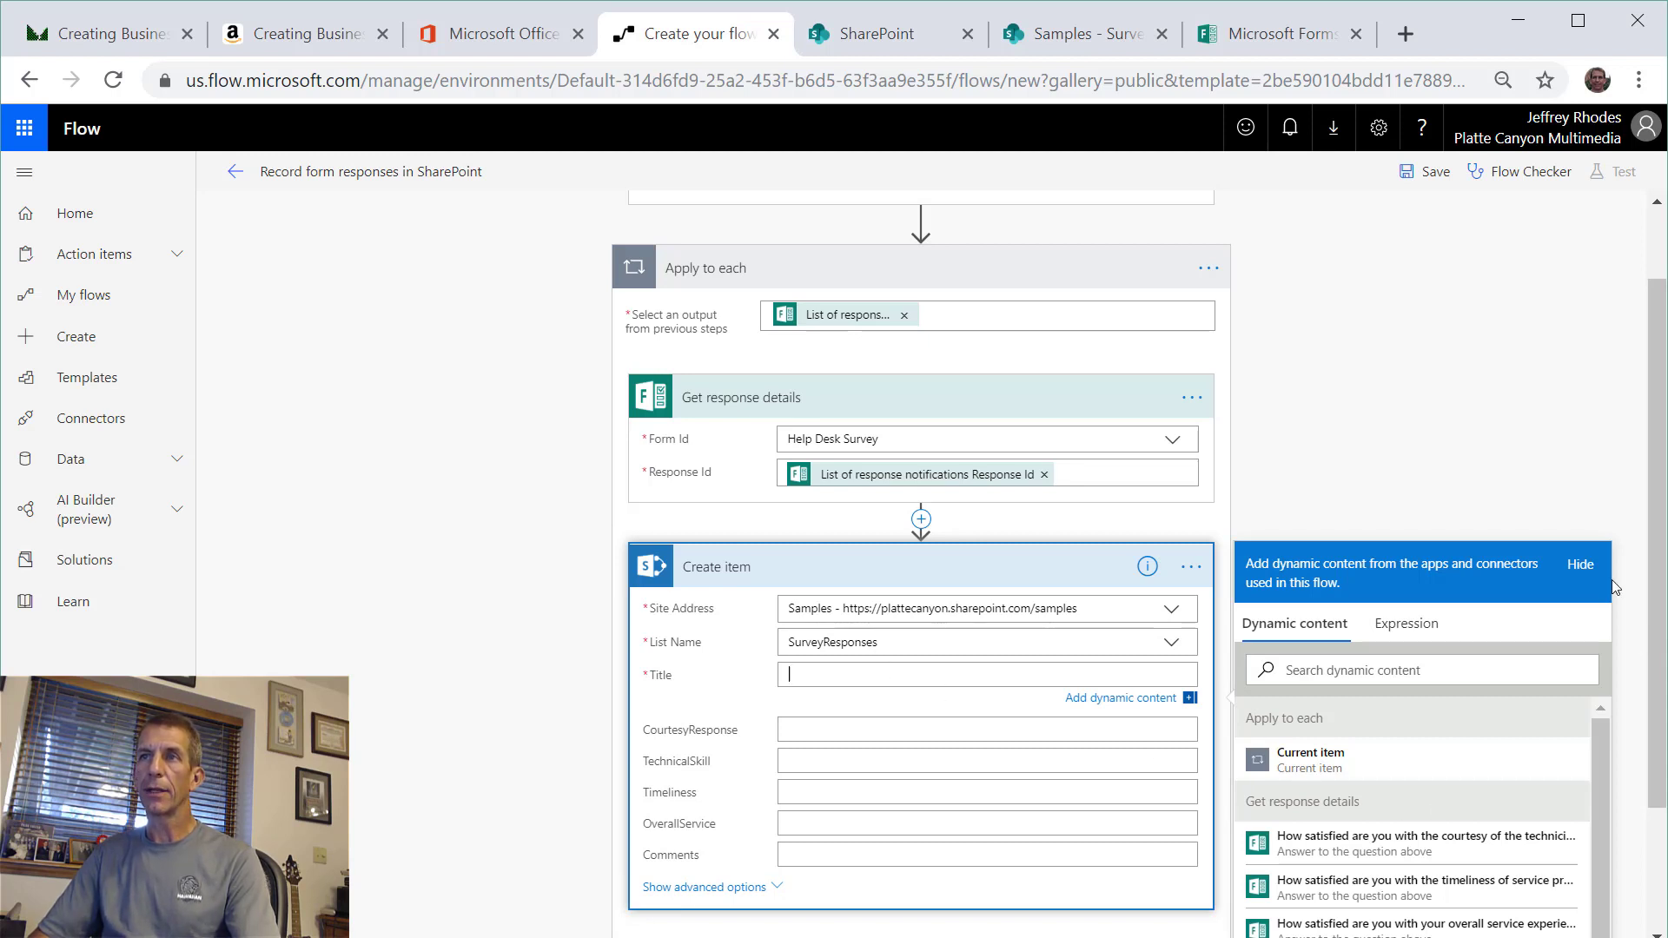
left_click_drag(1663, 690, 1664, 869)
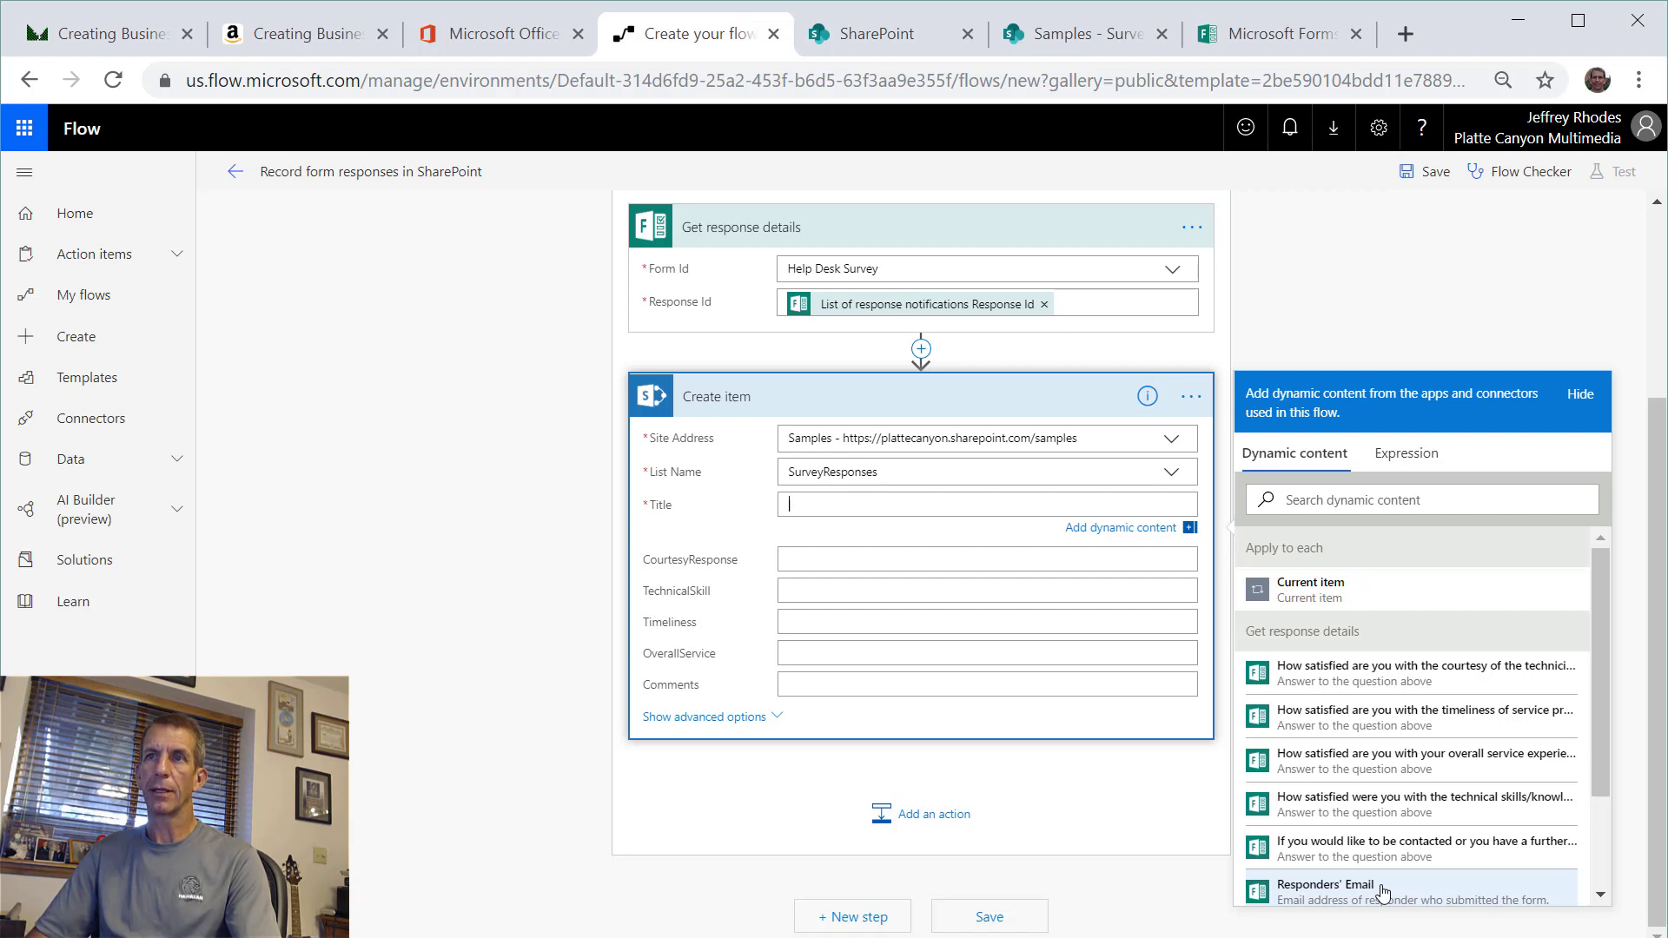
- Fill the Create item action's Title with Submission time, CourtesyResponse with the courtesy answer, and TechnicalSkill with the technical skills/knowledge answer
scroll(1394, 886, "down", 2)
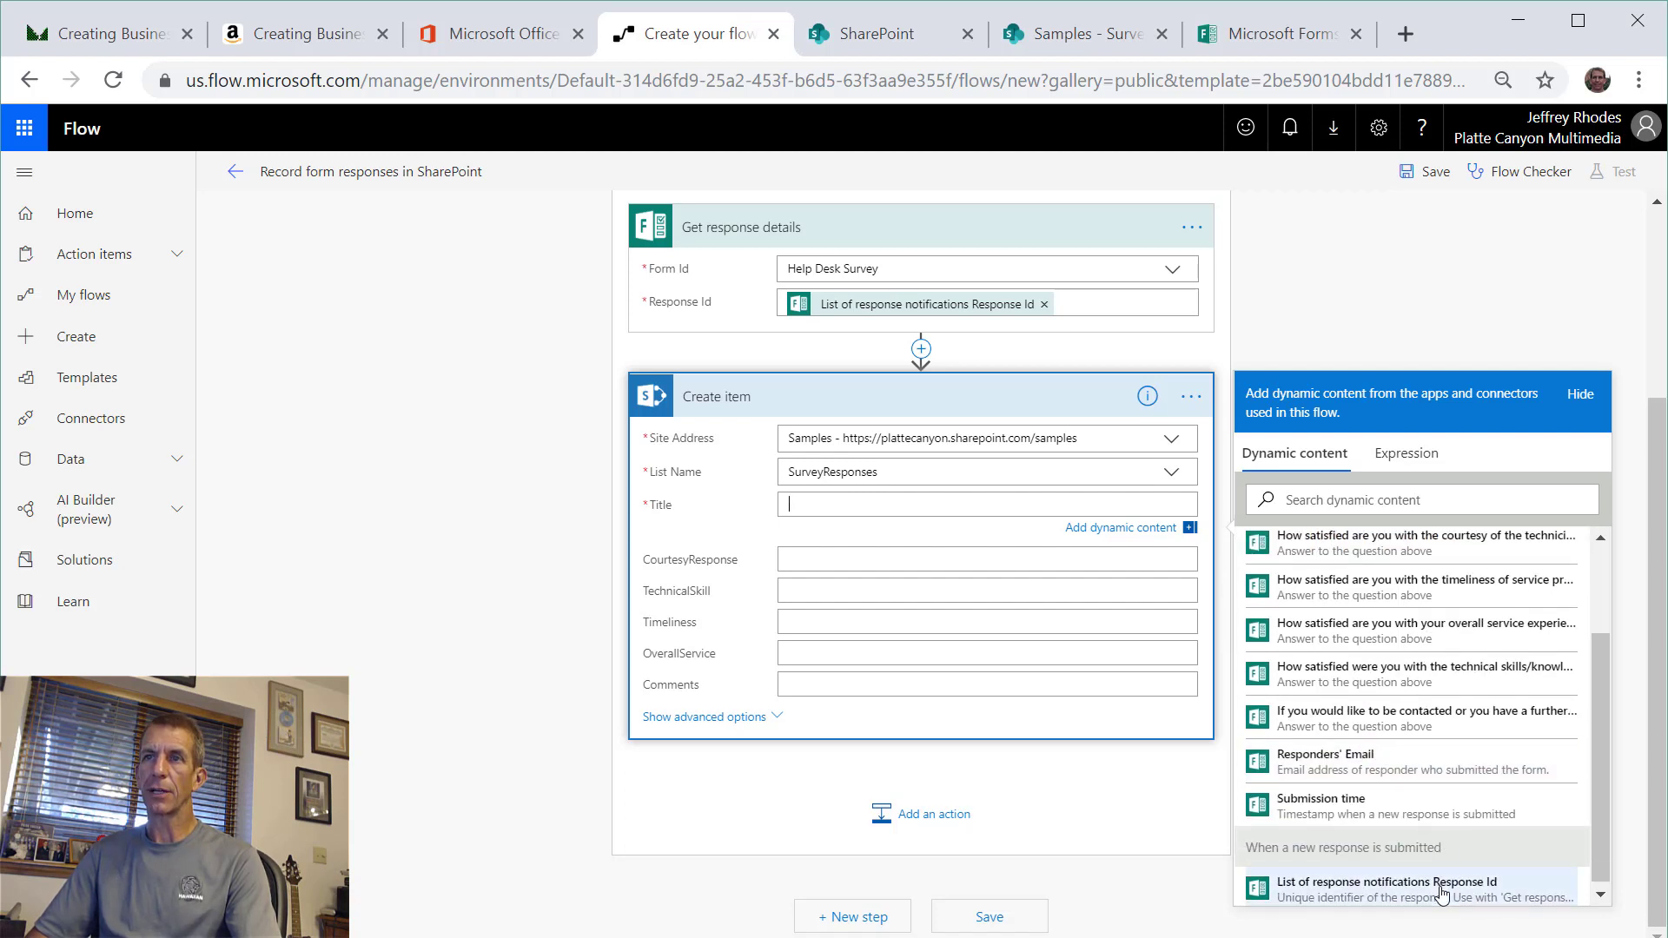
left_click(1385, 803)
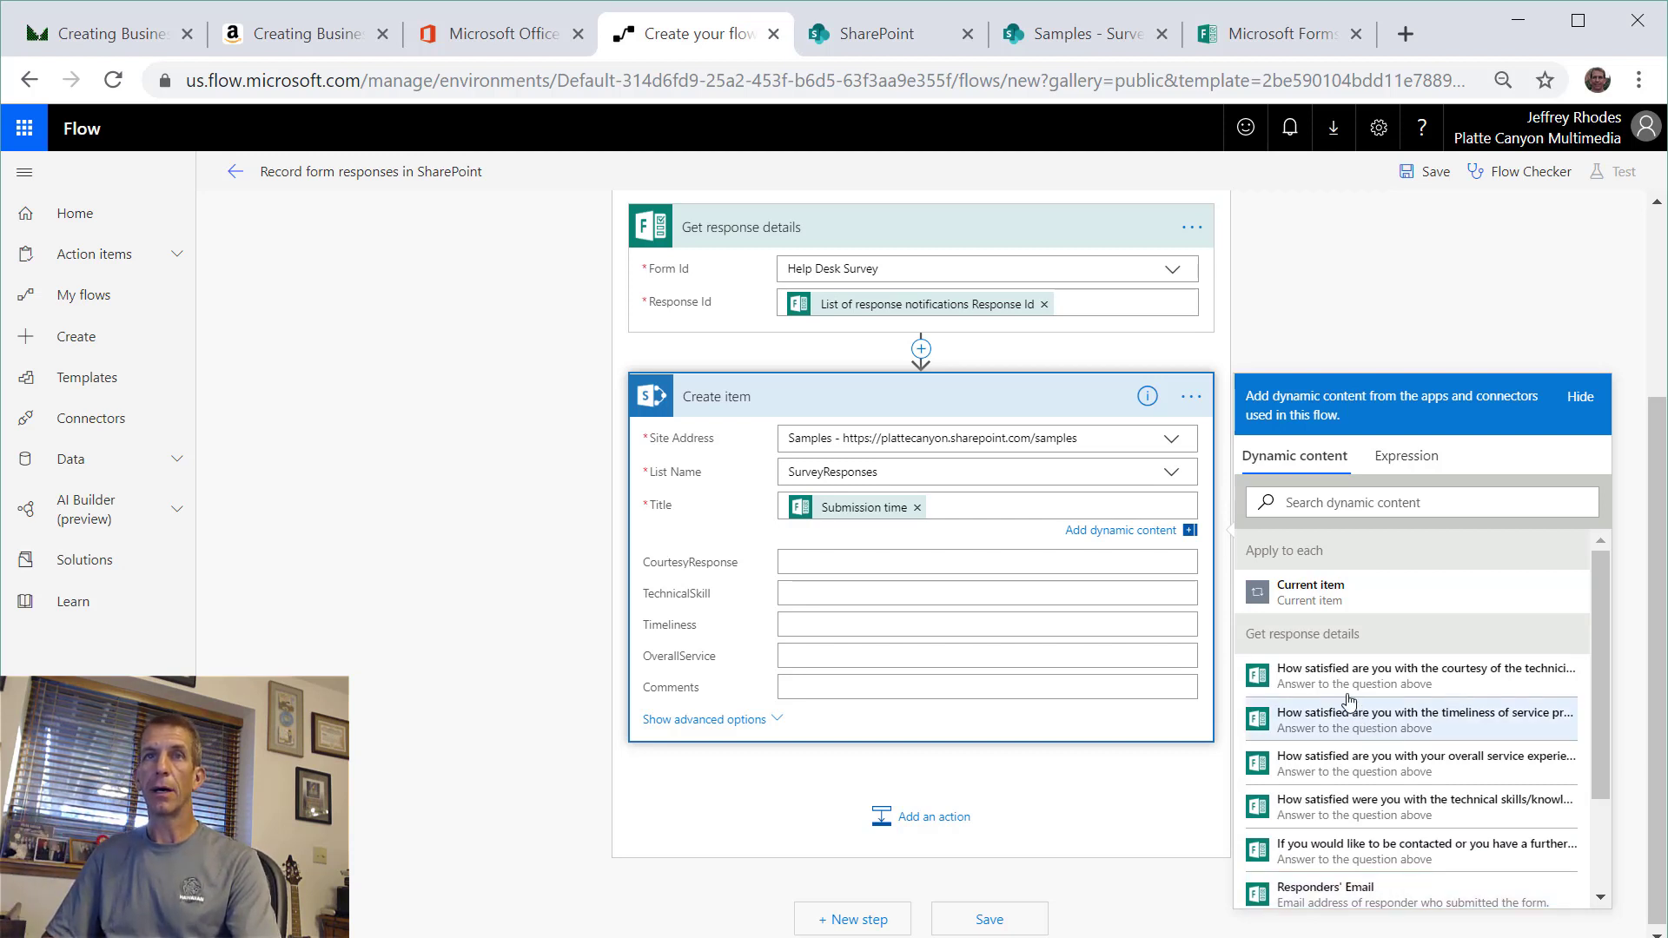
left_click(966, 563)
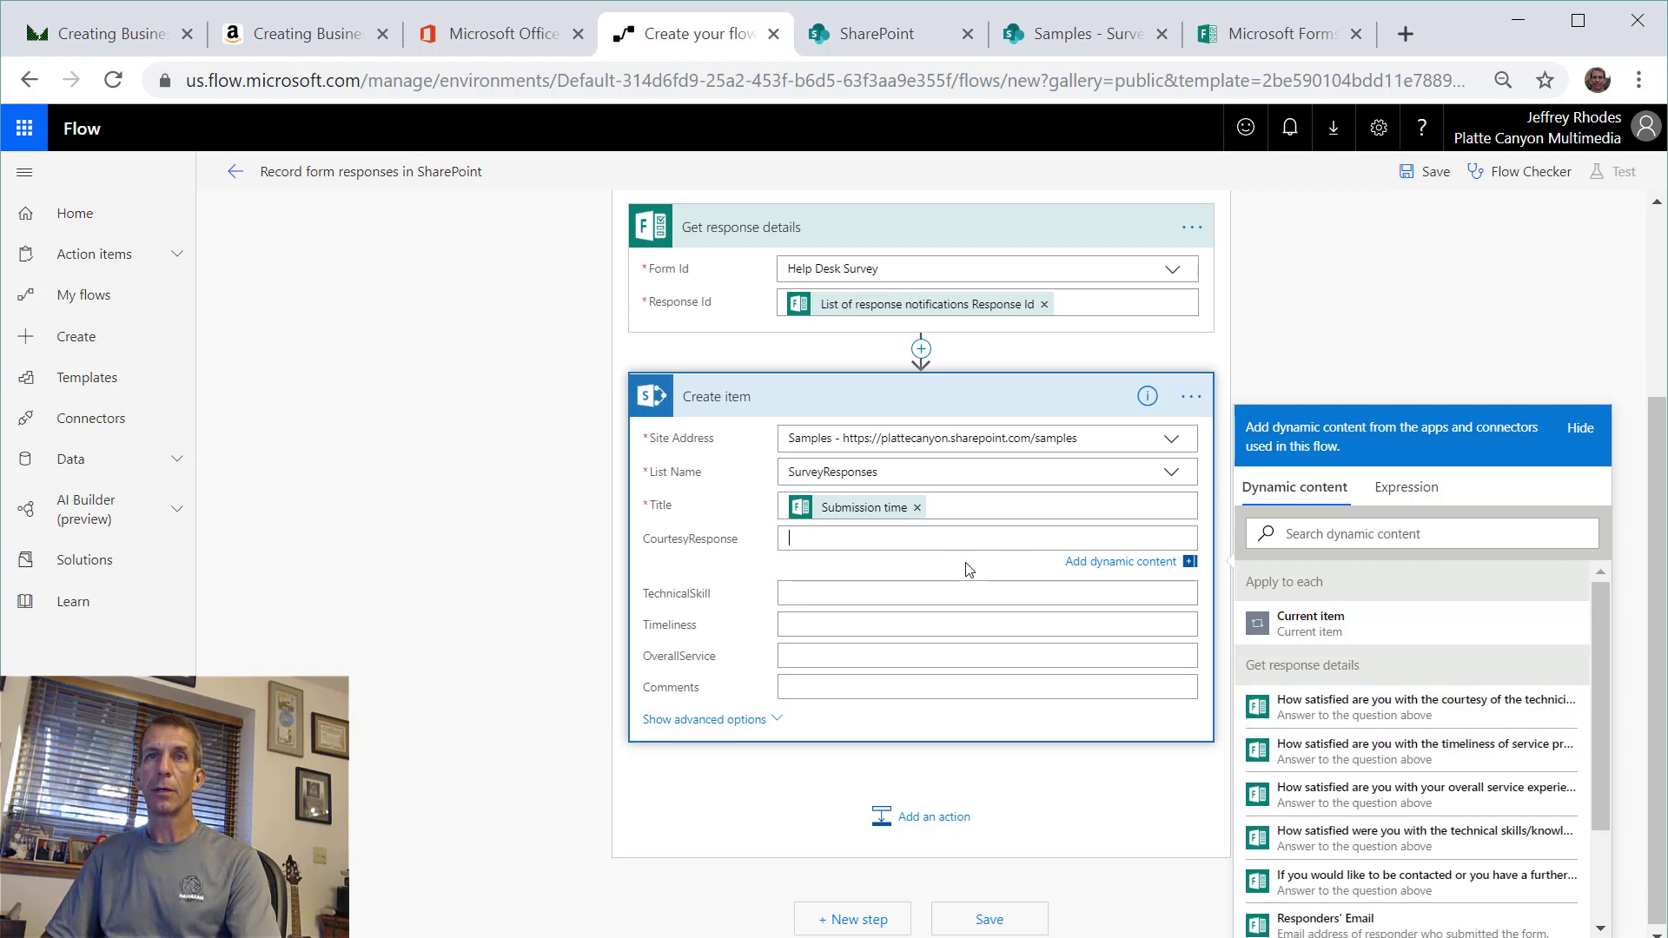
left_click(1349, 705)
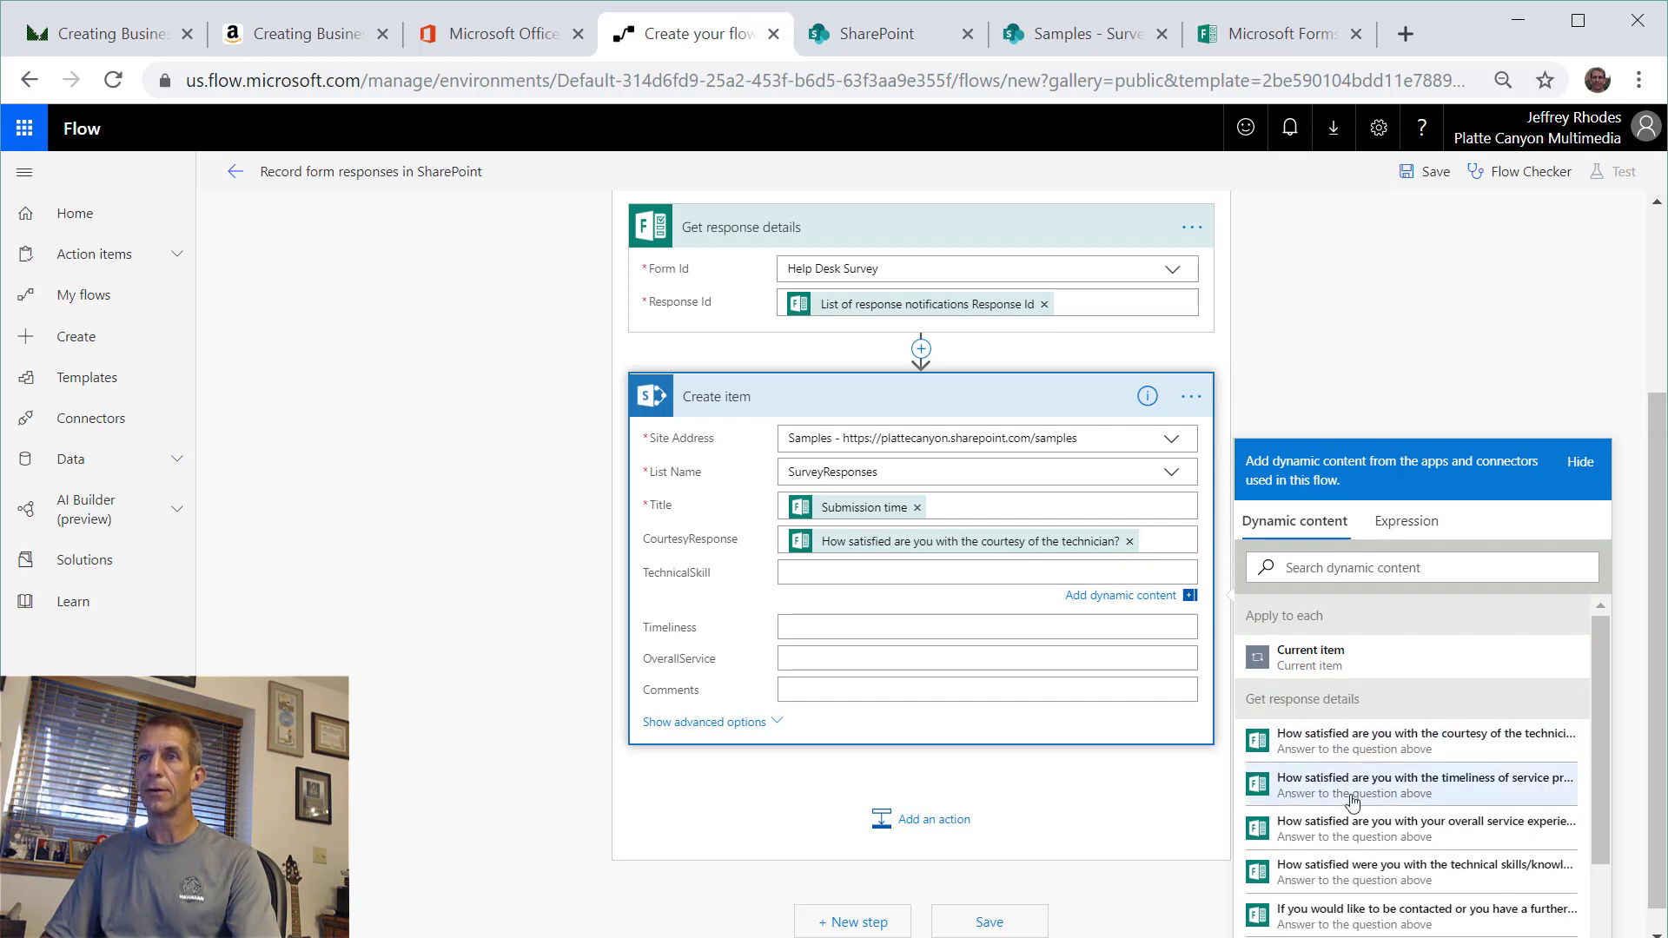
left_click(1382, 885)
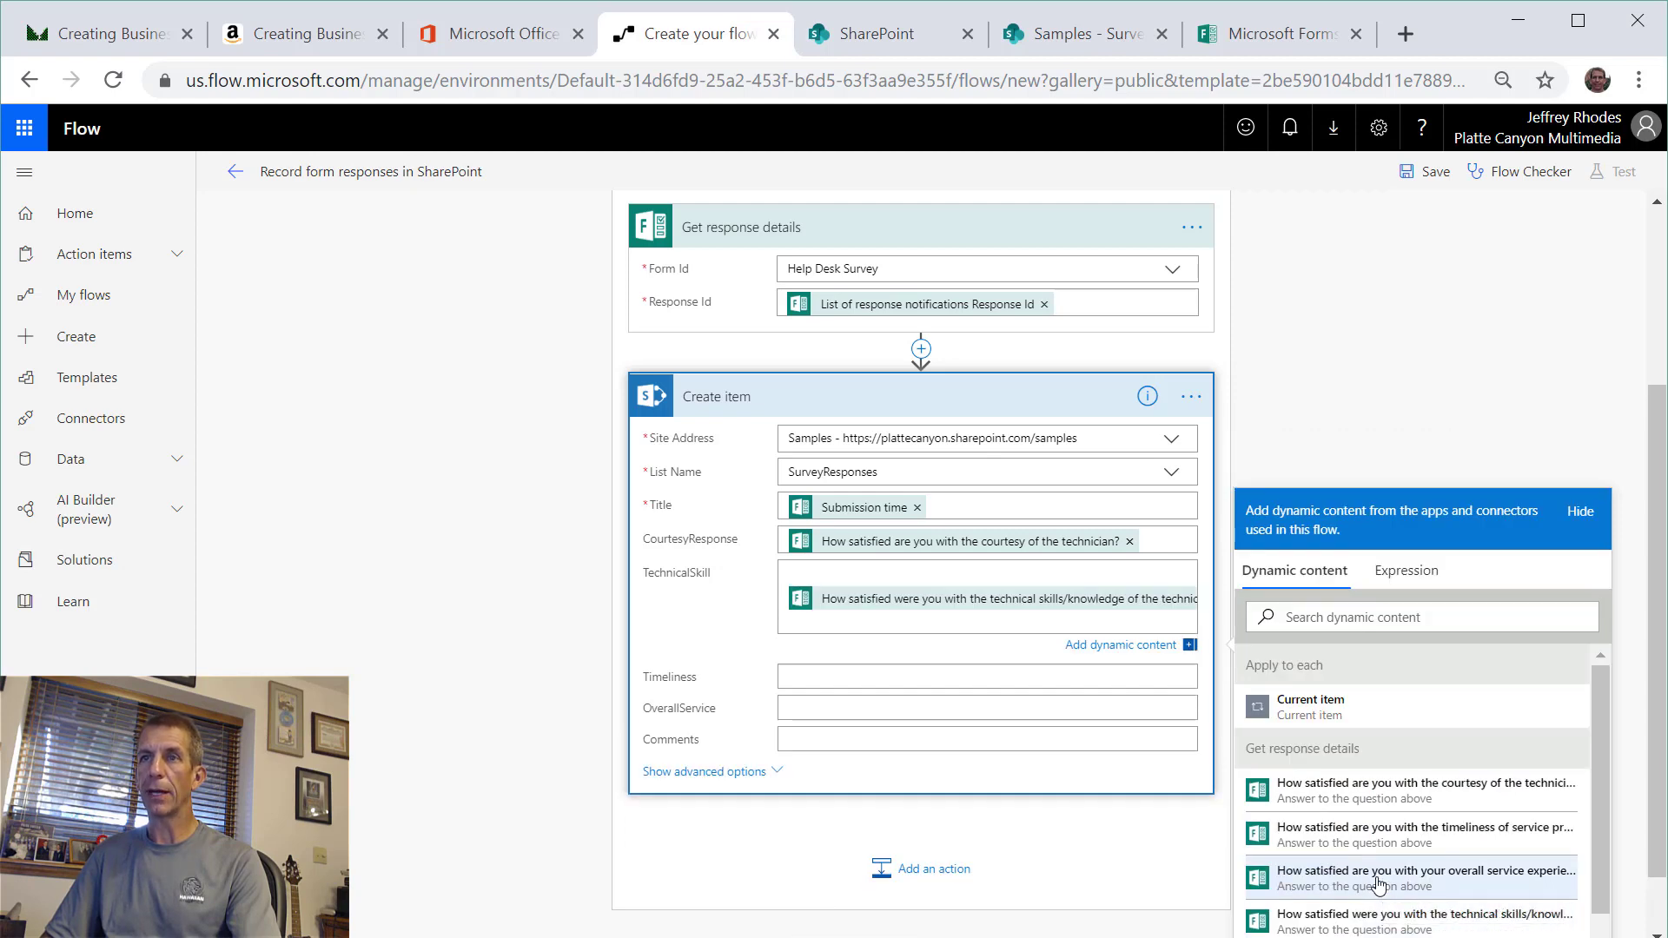
- Fill Timeliness with the timeliness answer, OverallService with the overall service experience answer, and Comments with the contact or further comment answer
left_click(1062, 677)
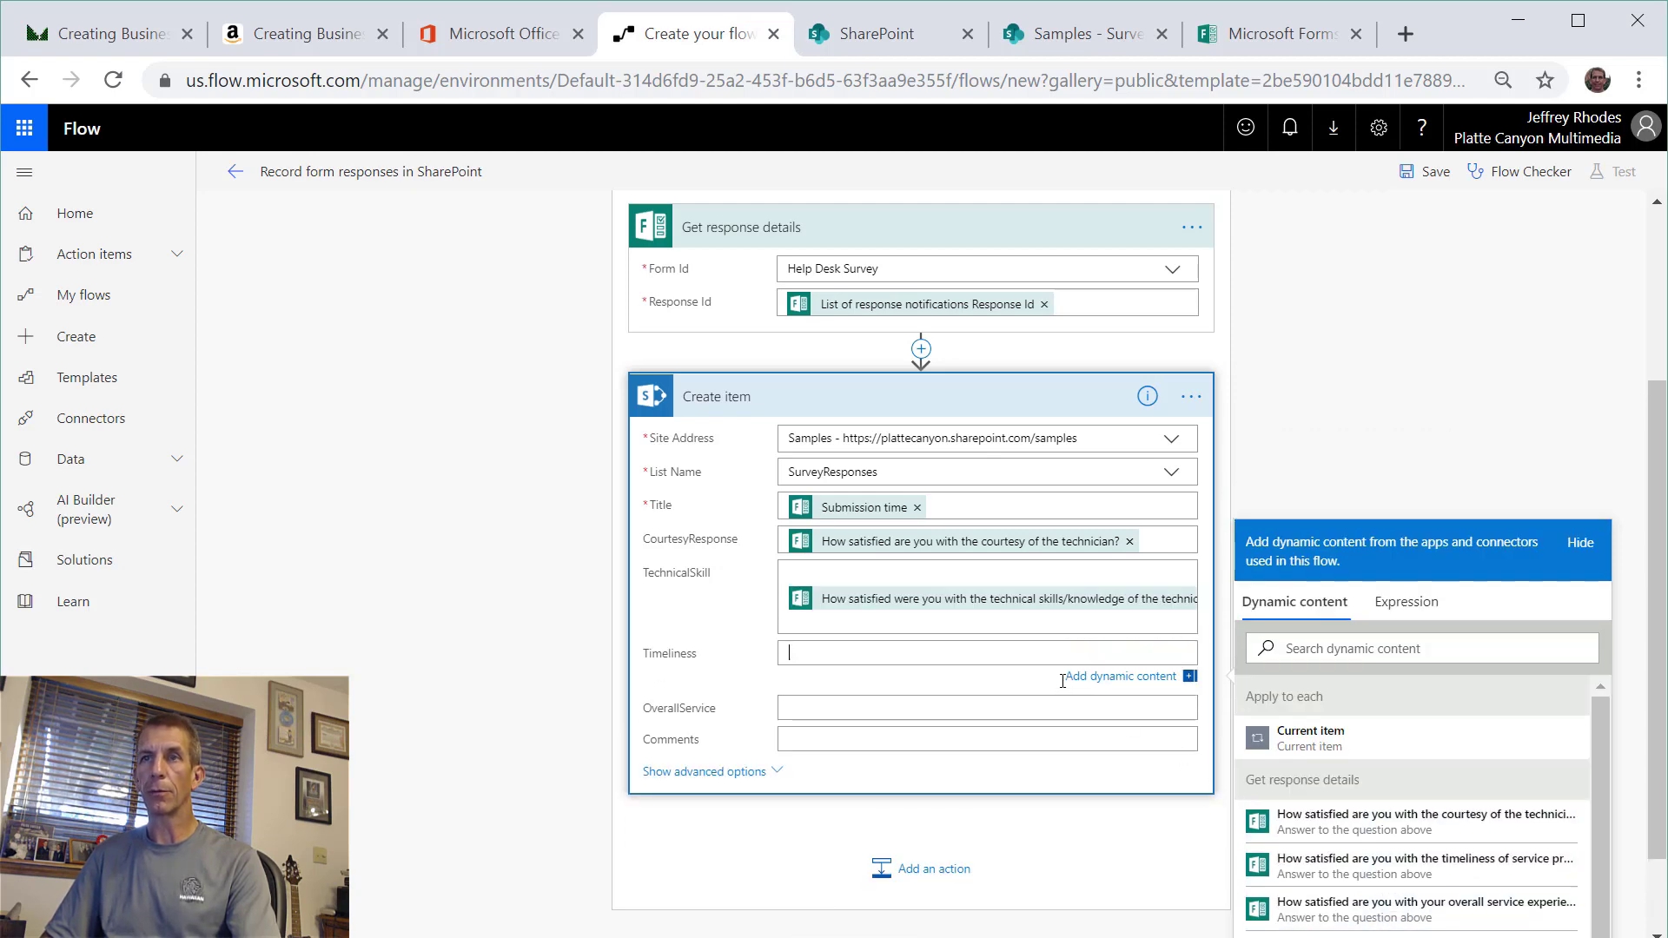
left_click(1408, 869)
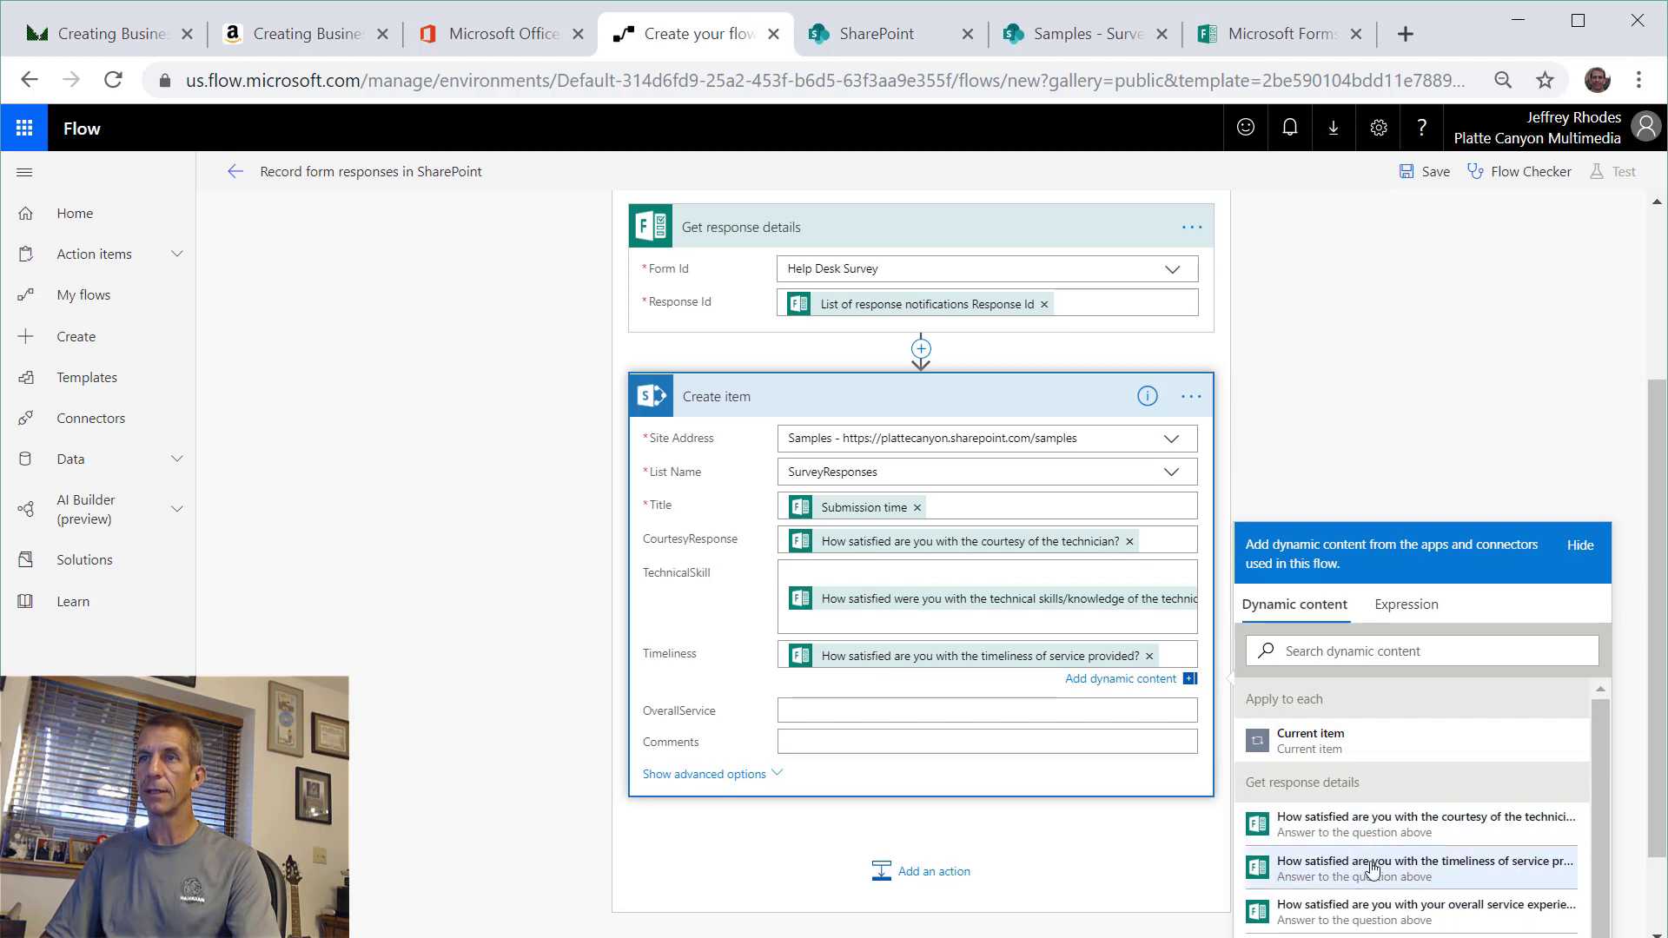
left_click(987, 732)
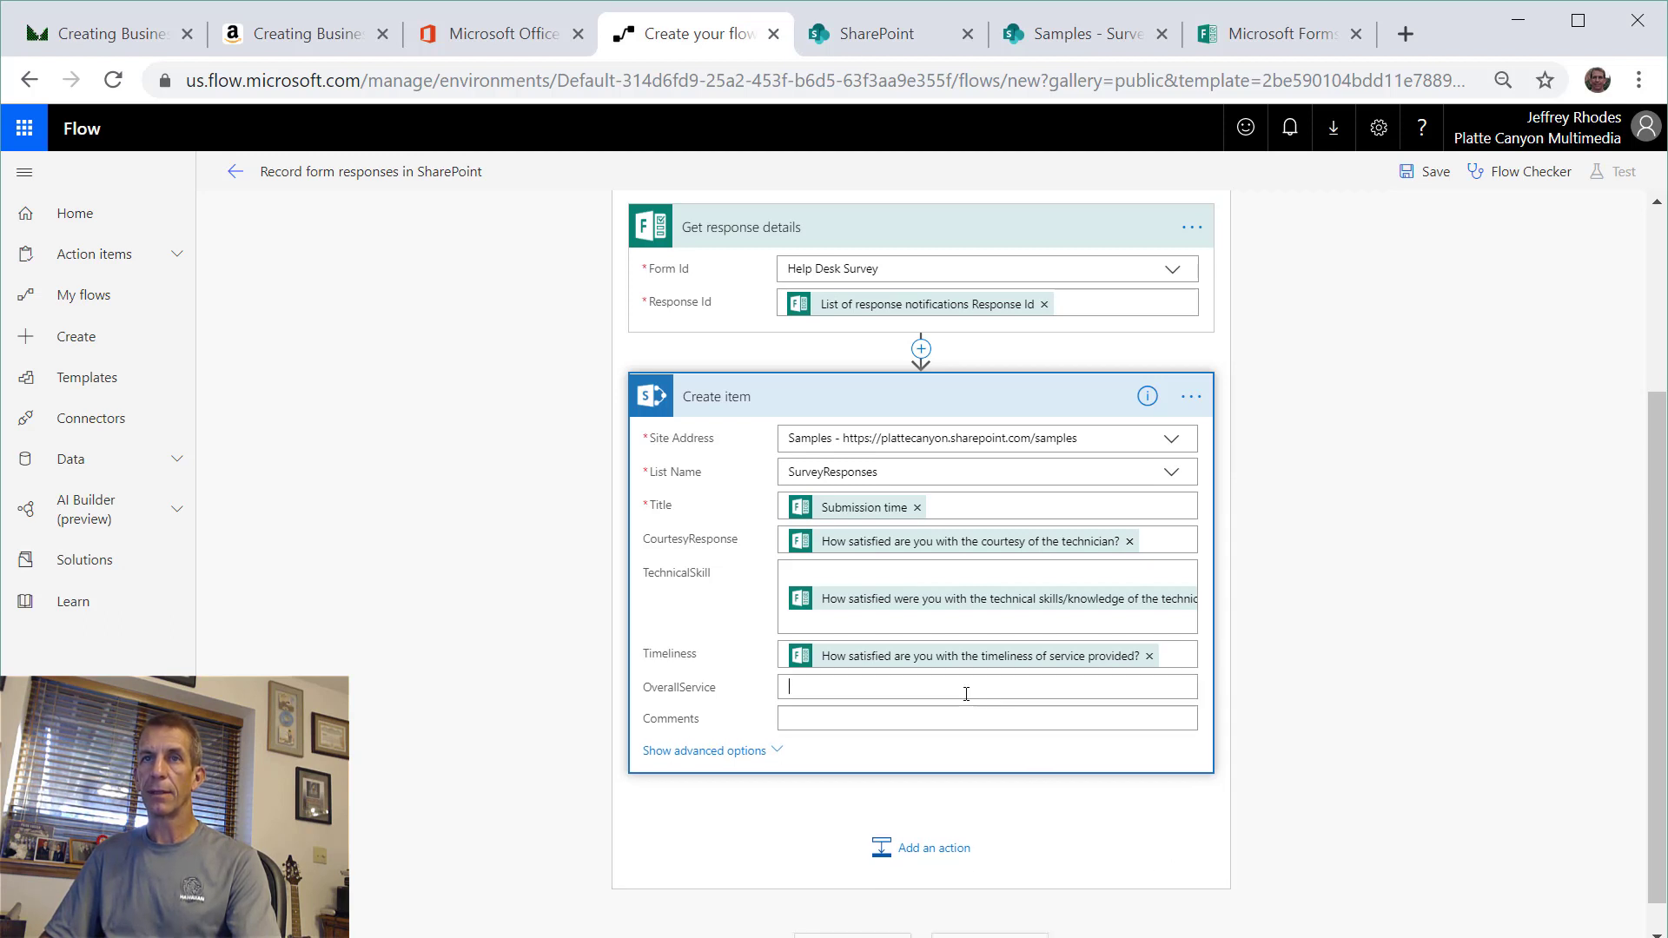
left_click(965, 694)
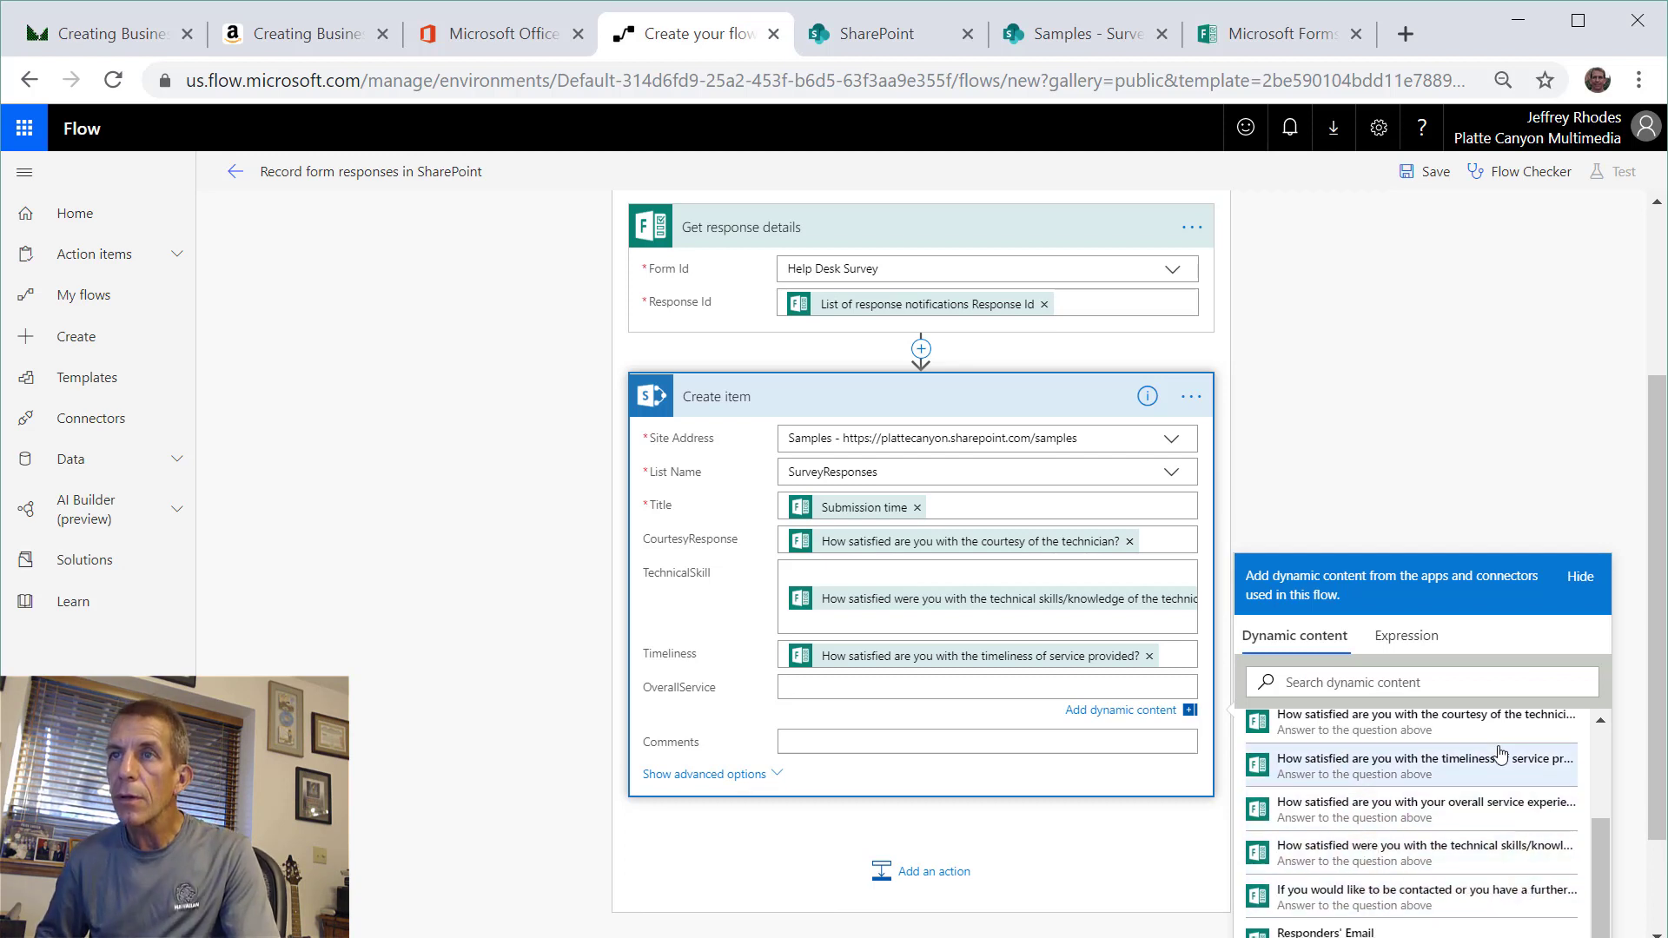
left_click(1509, 803)
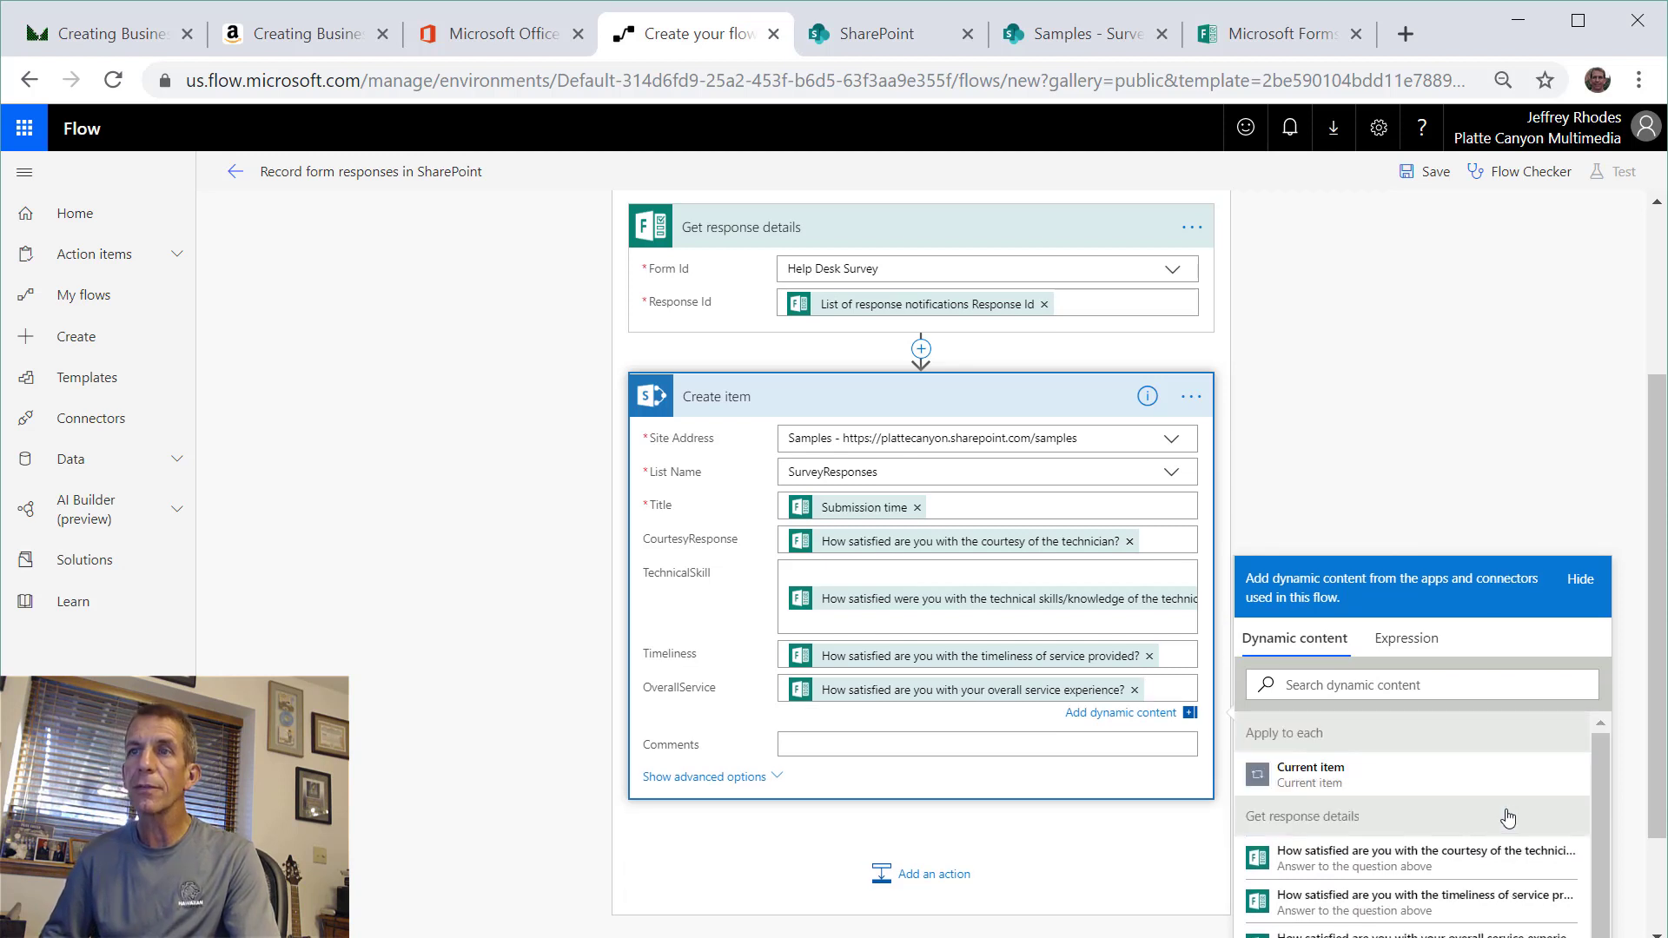
scroll(1563, 851, "down", 3)
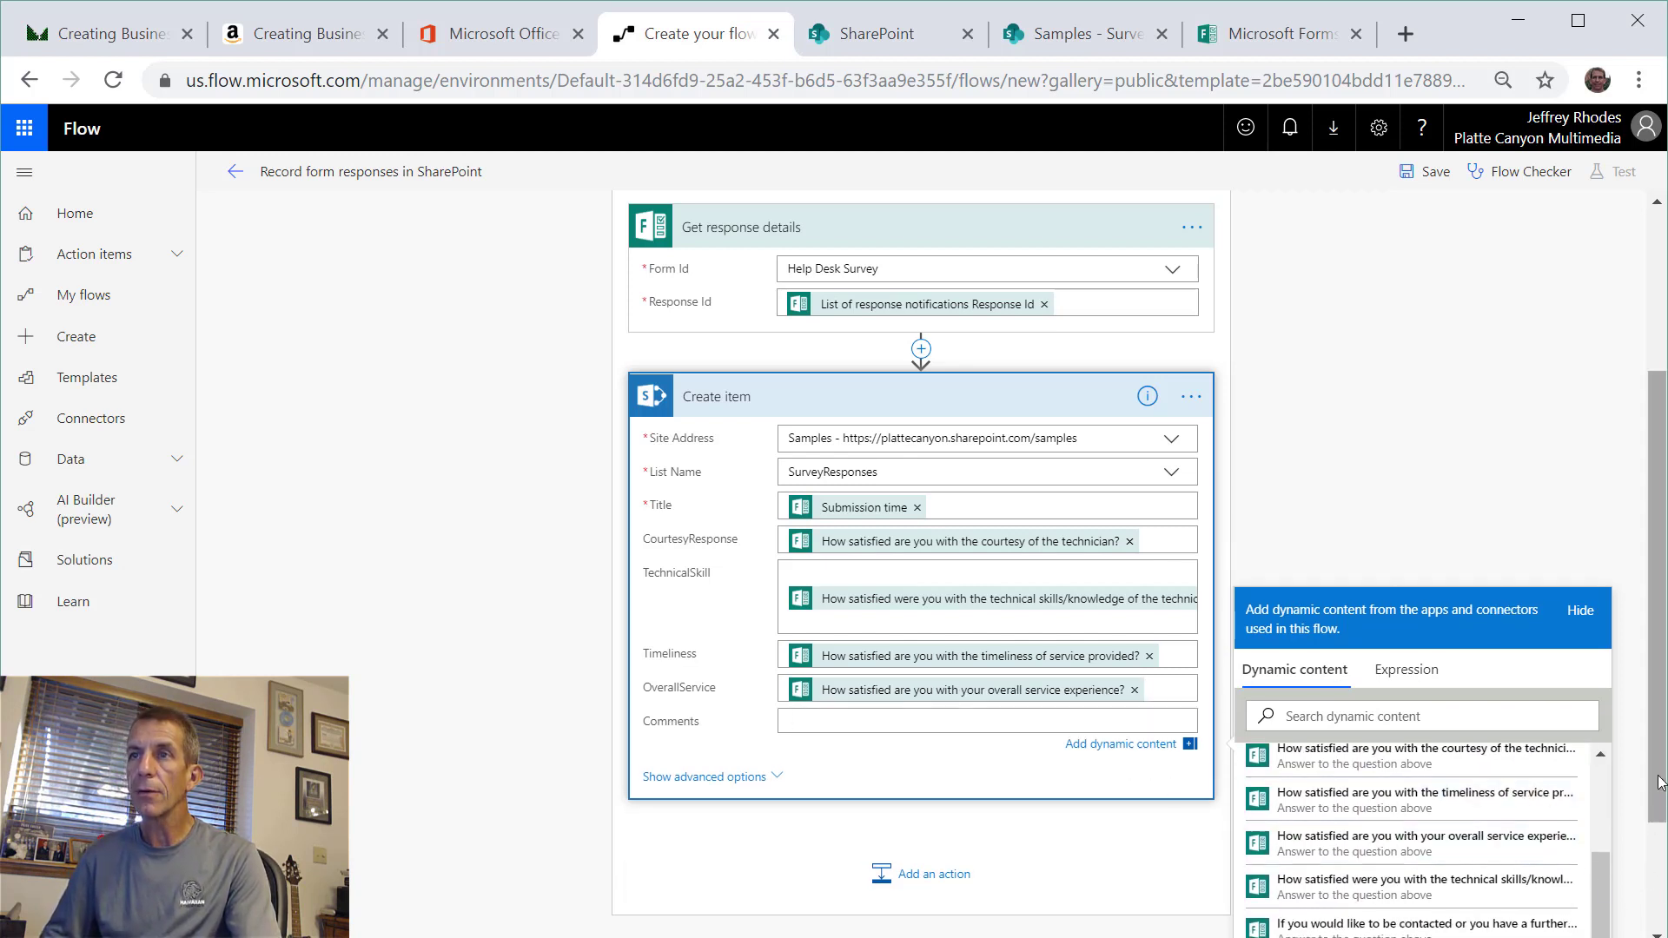
left_click_drag(1655, 808, 1655, 917)
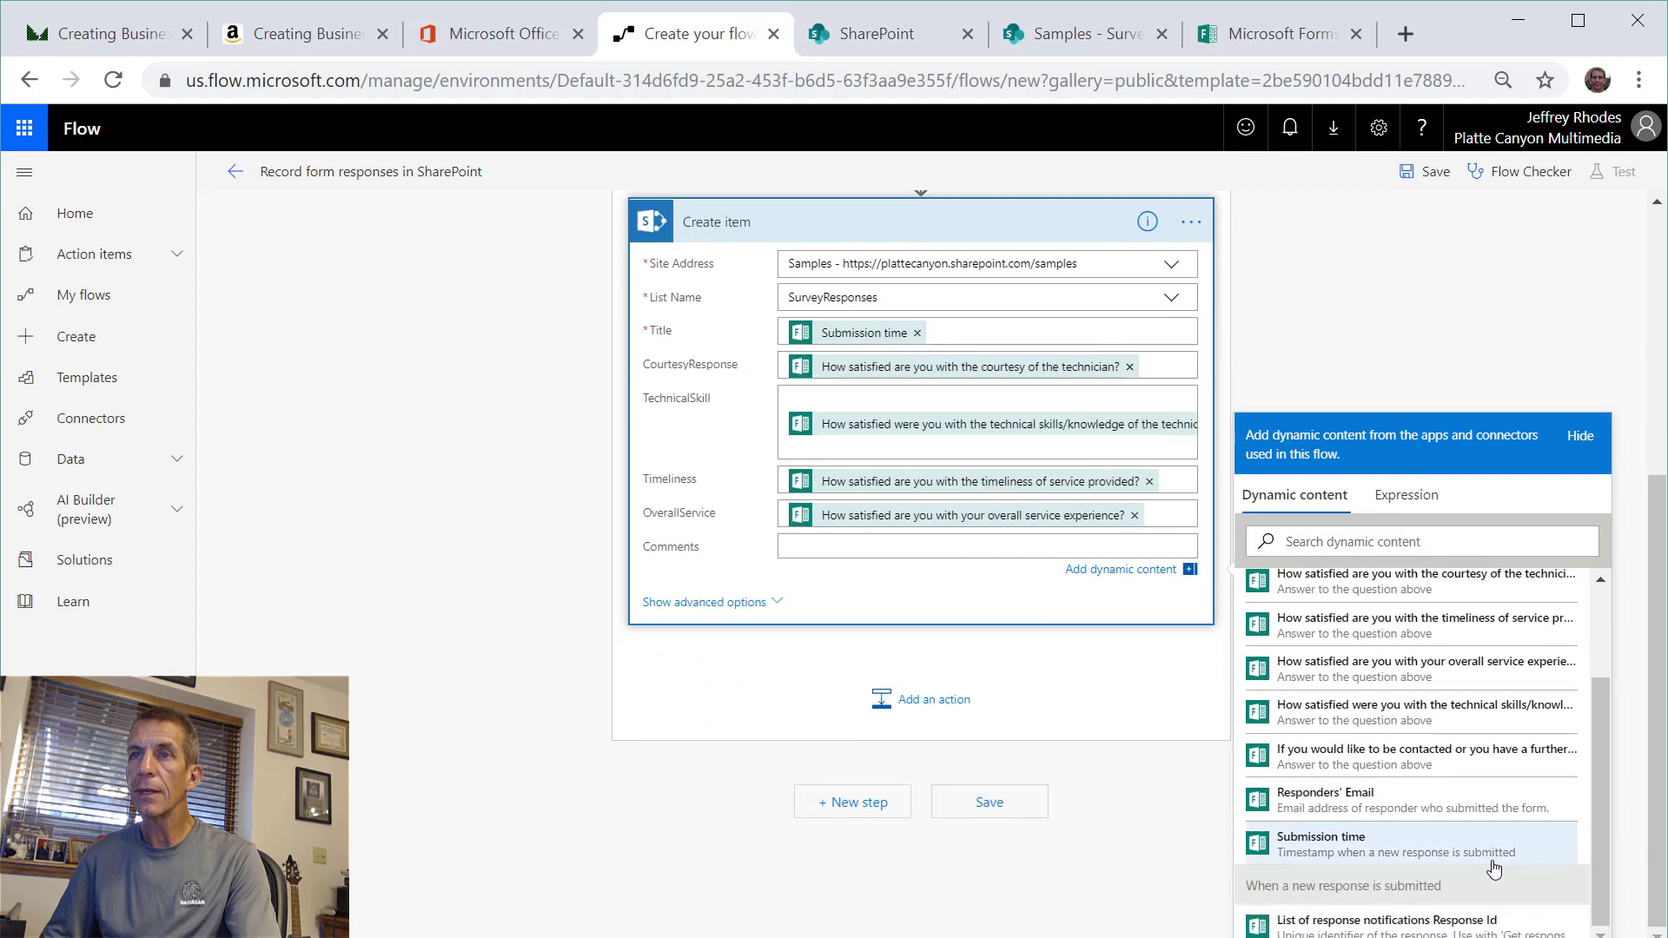
left_click(1444, 754)
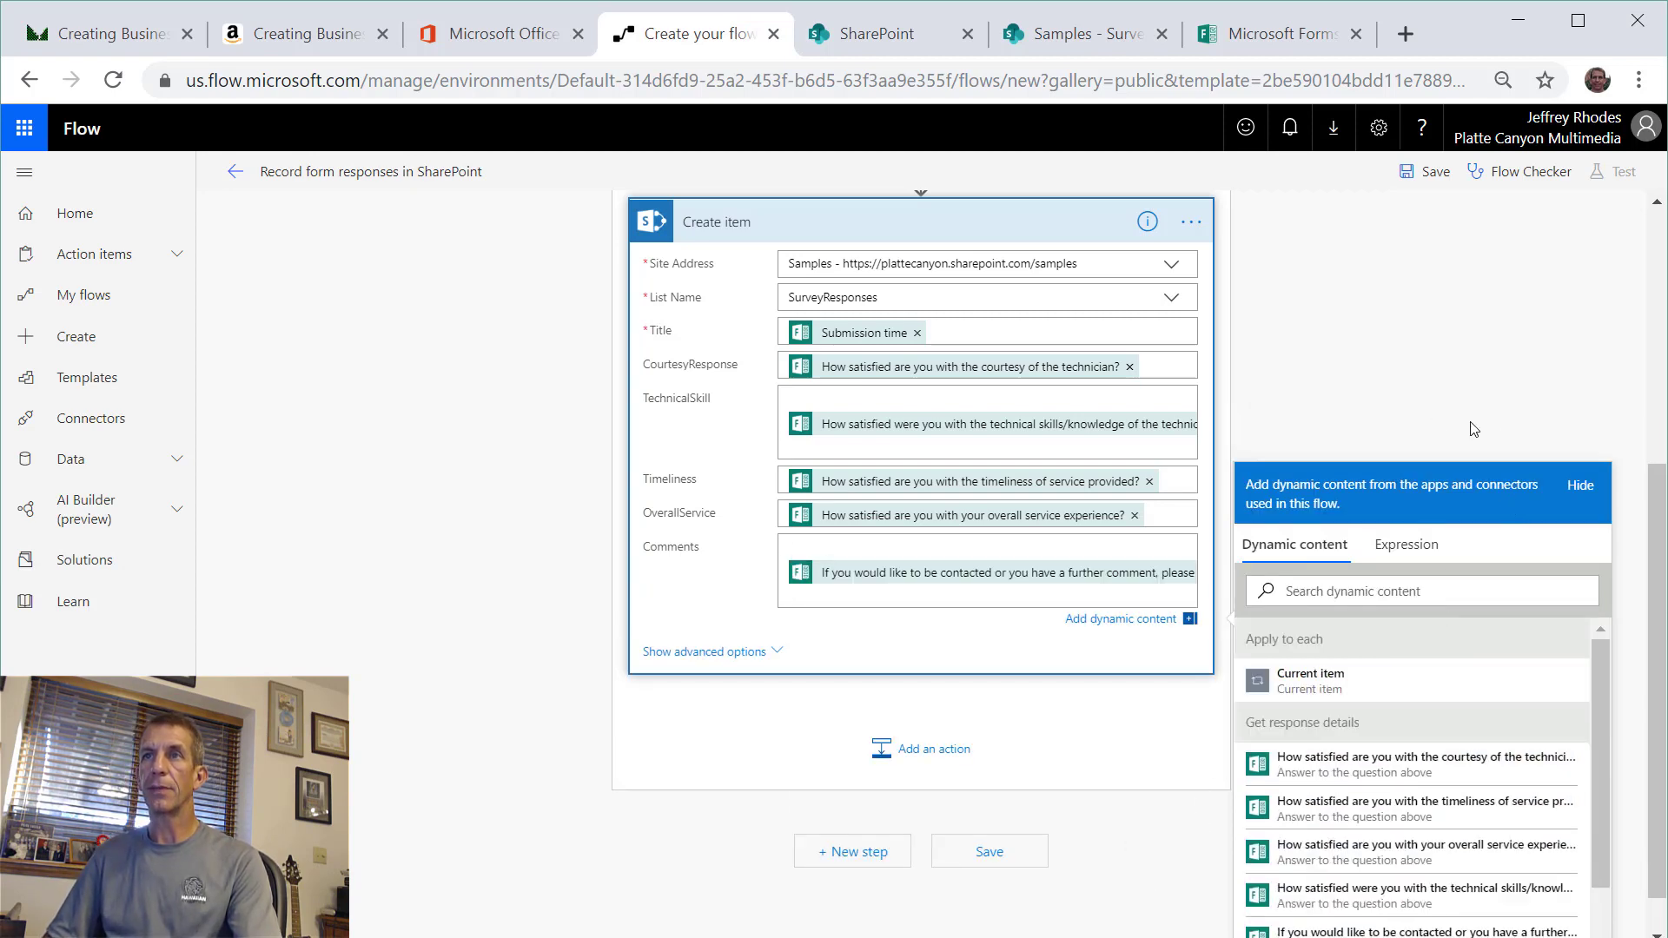
left_click(1571, 489)
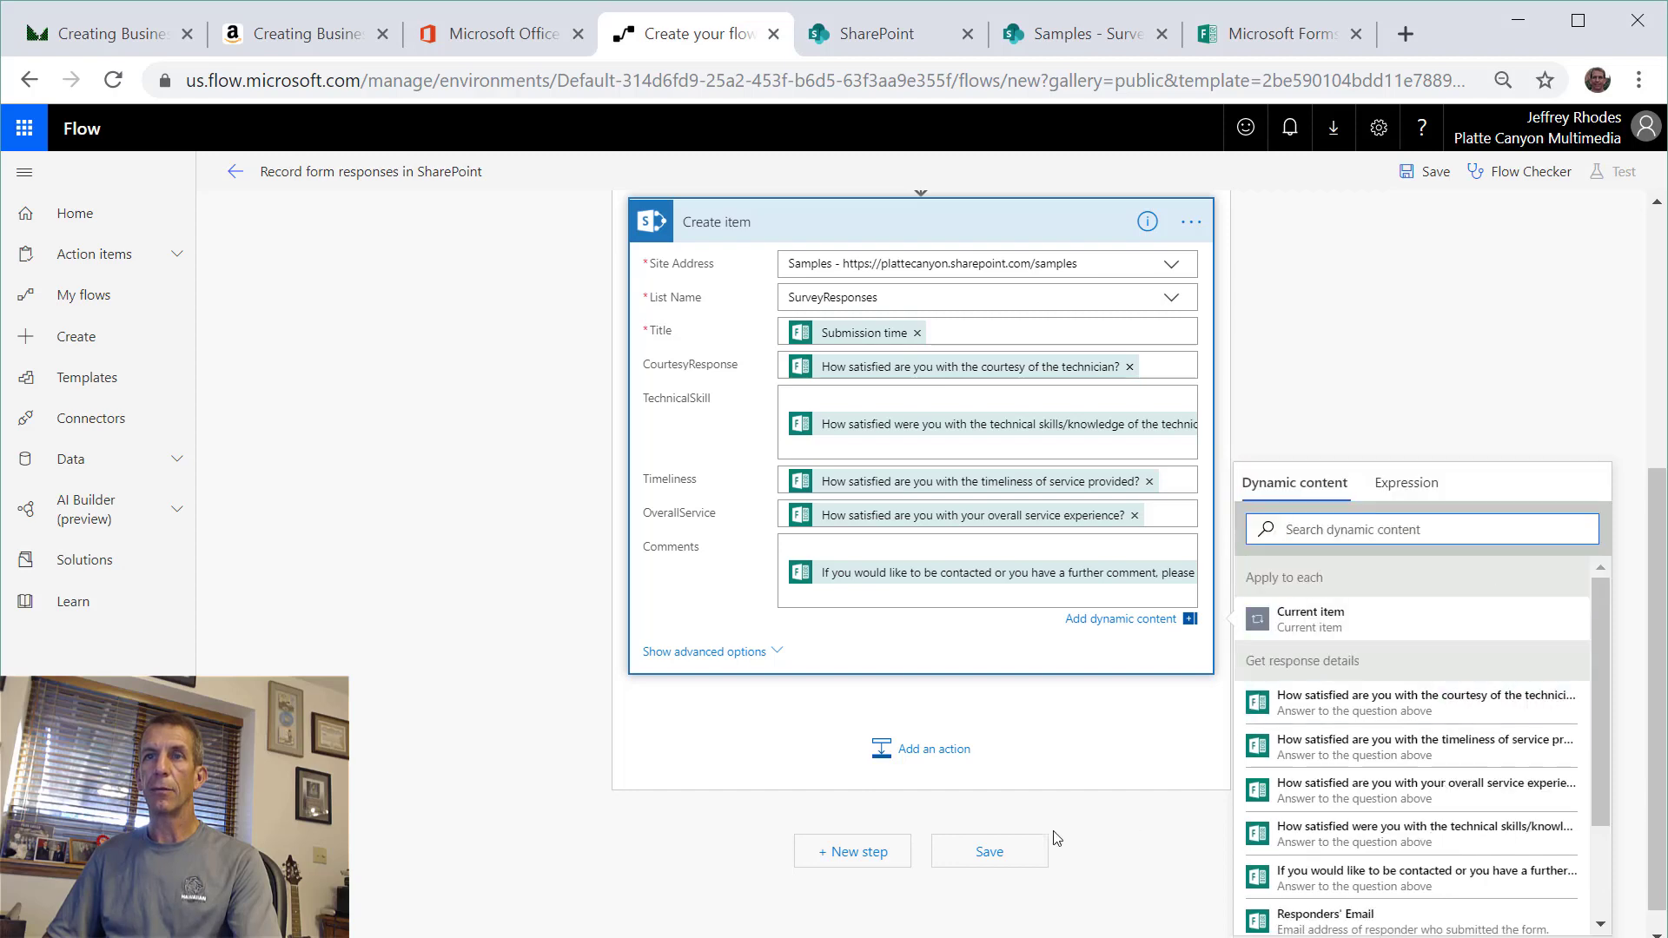
- Rename the flow as Update Survey Results, save it and return to its details page
left_click(1021, 858)
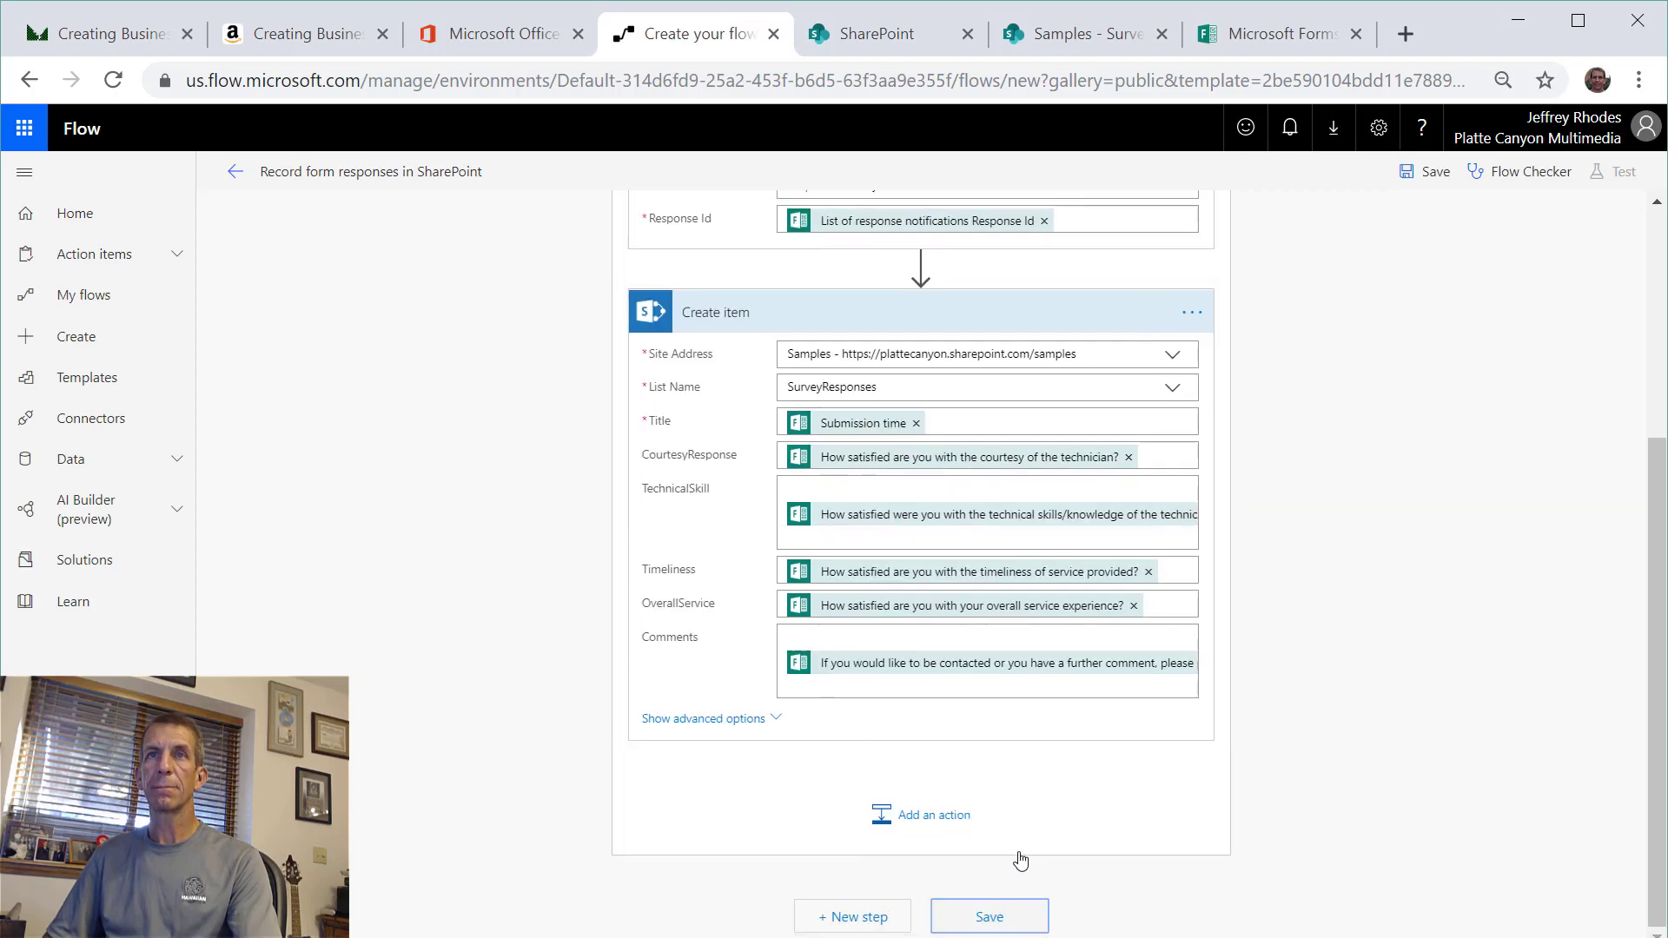
scroll(1242, 356, "up", 4)
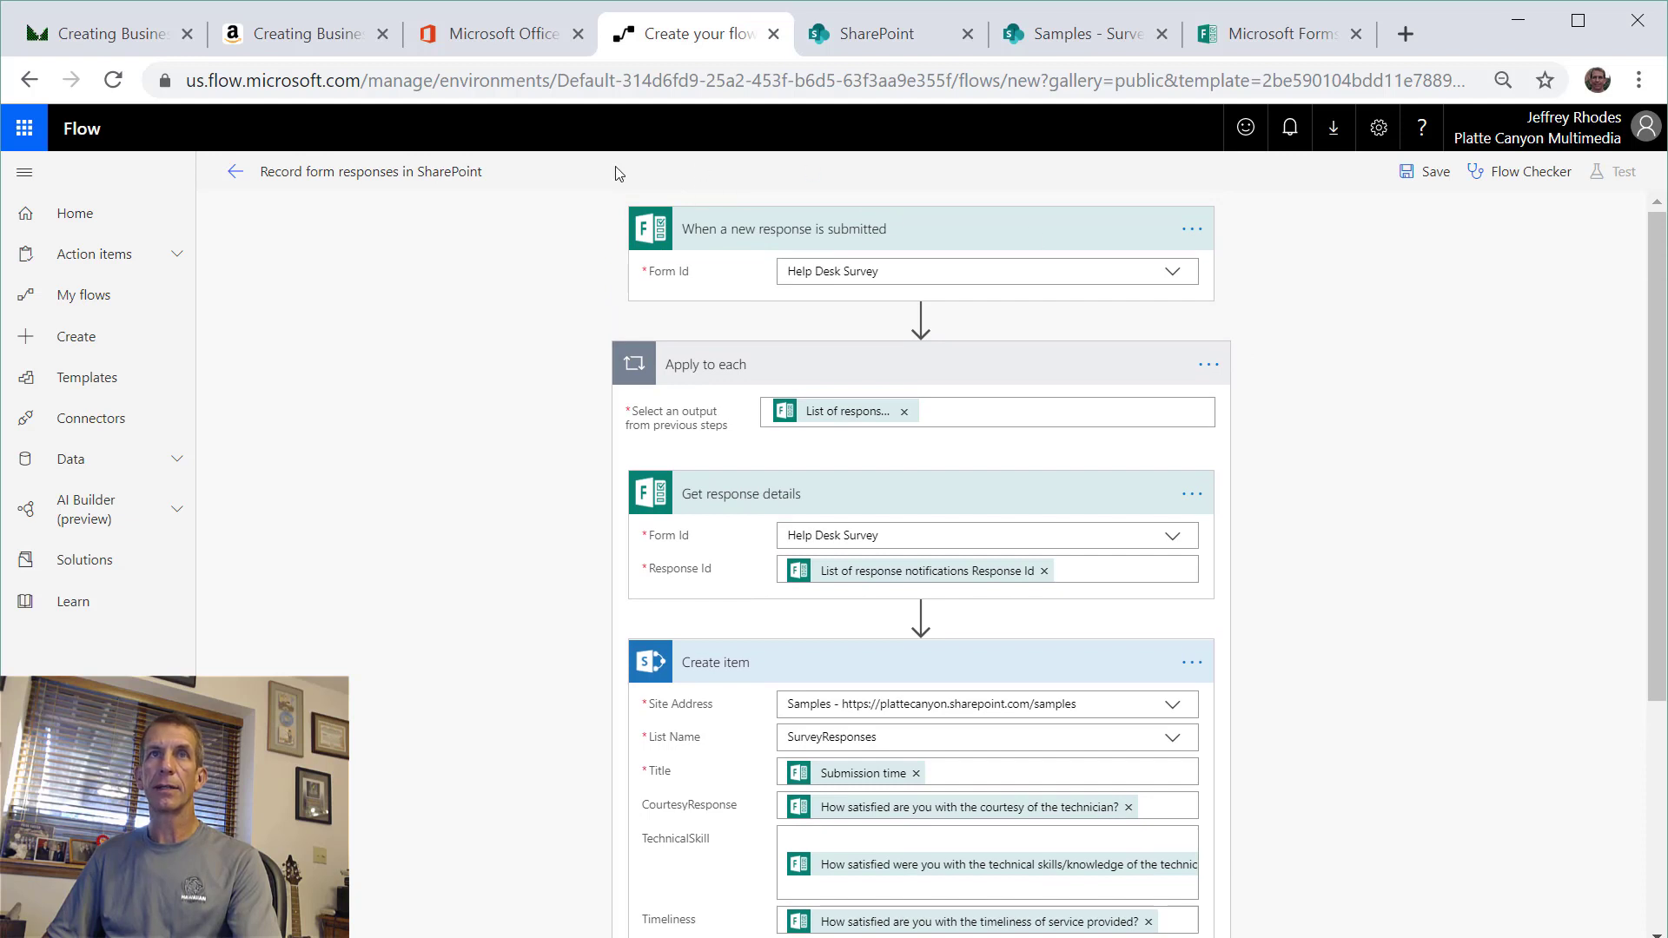
left_click(426, 179)
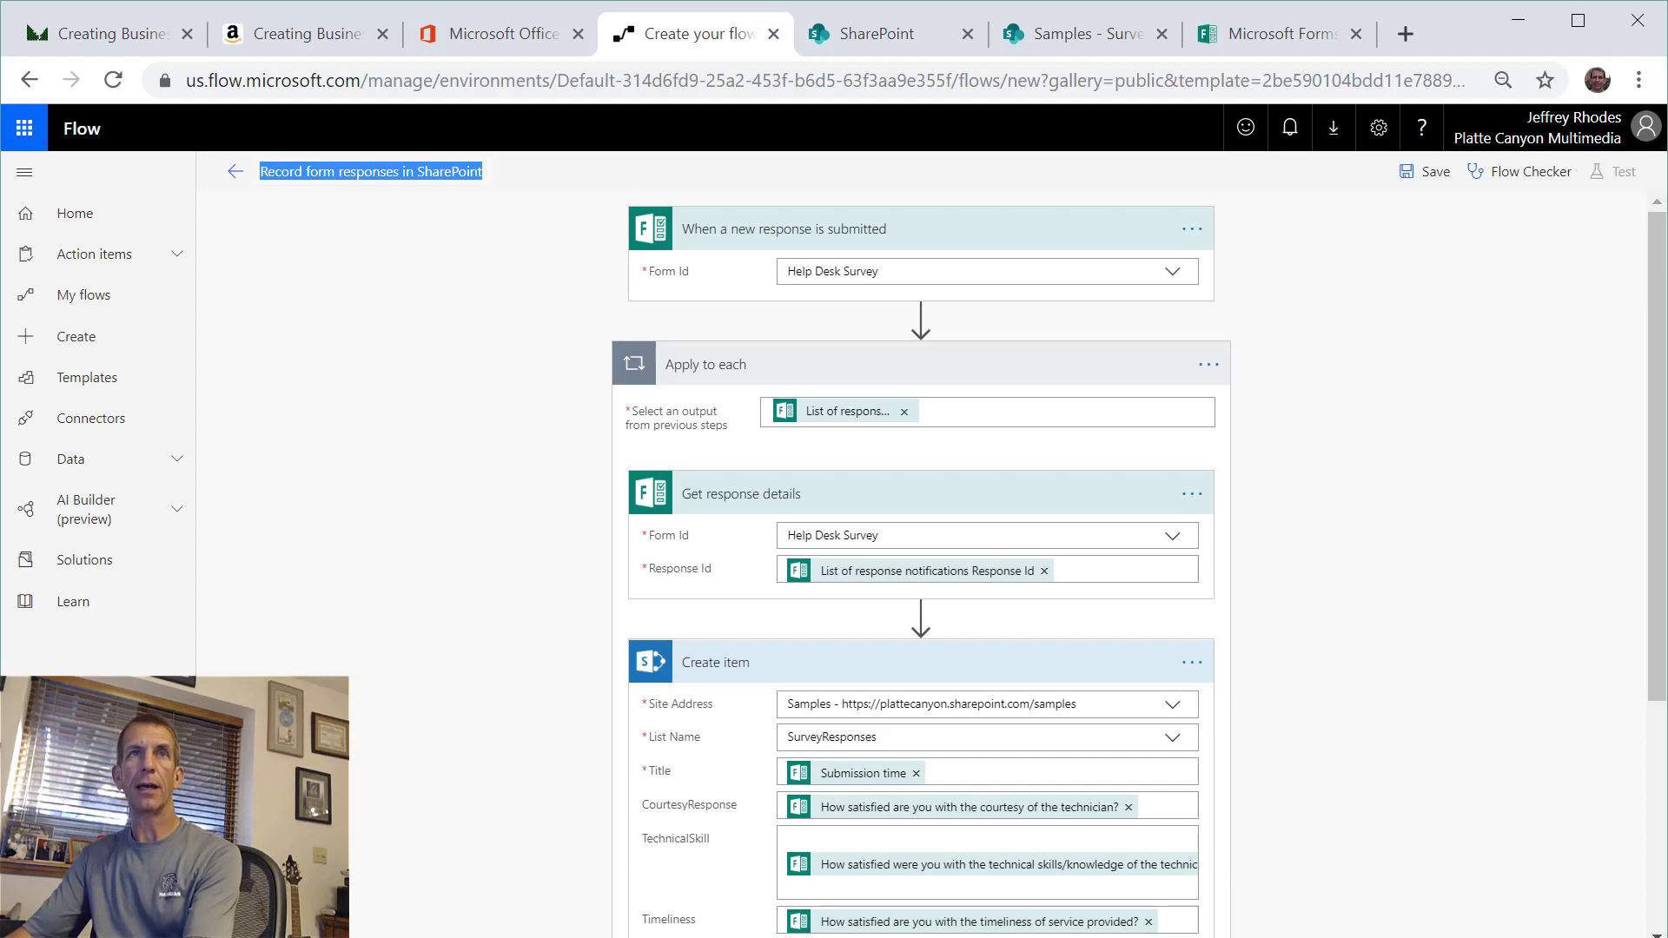
type("Update Survey Results")
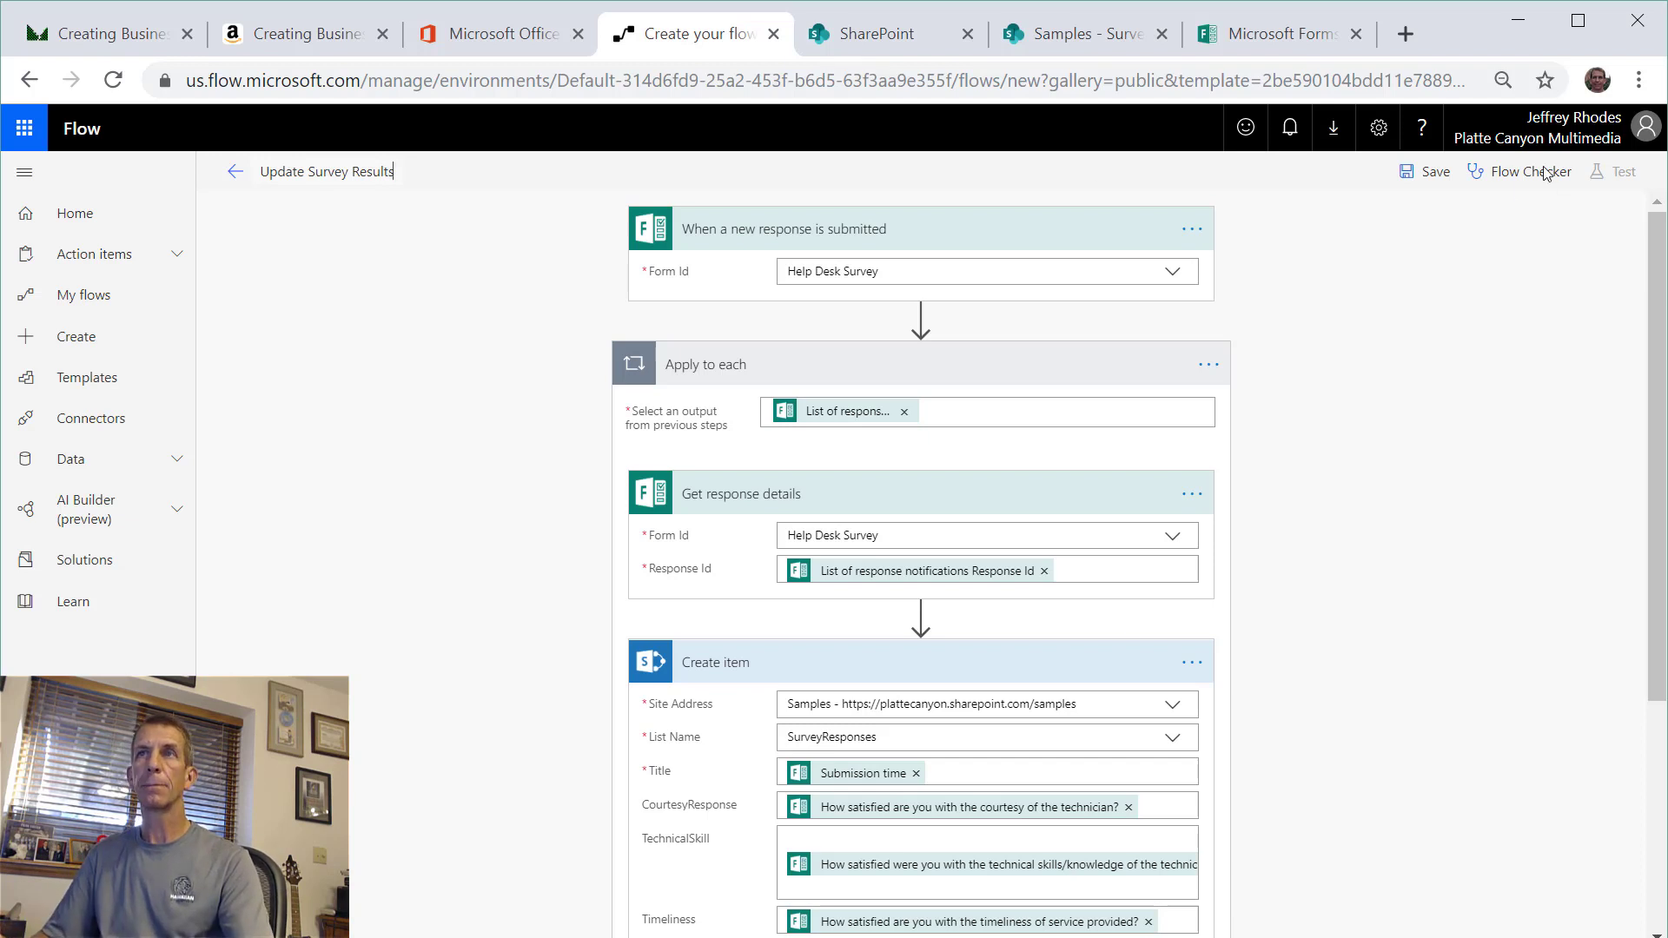
left_click(1426, 170)
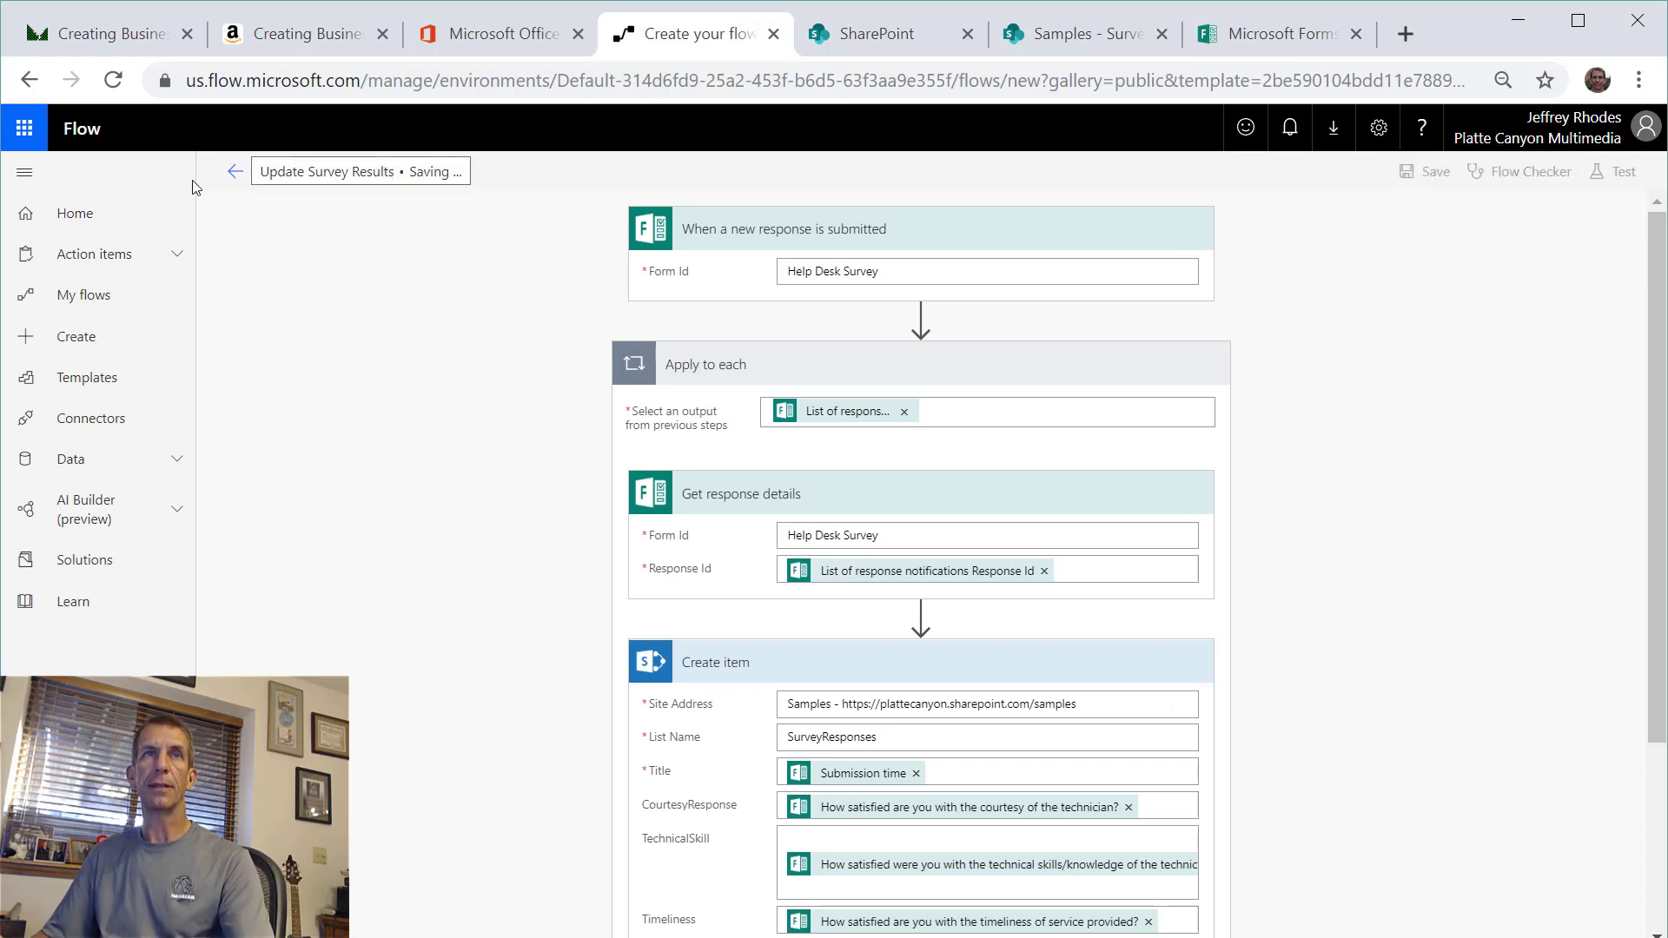
left_click(237, 174)
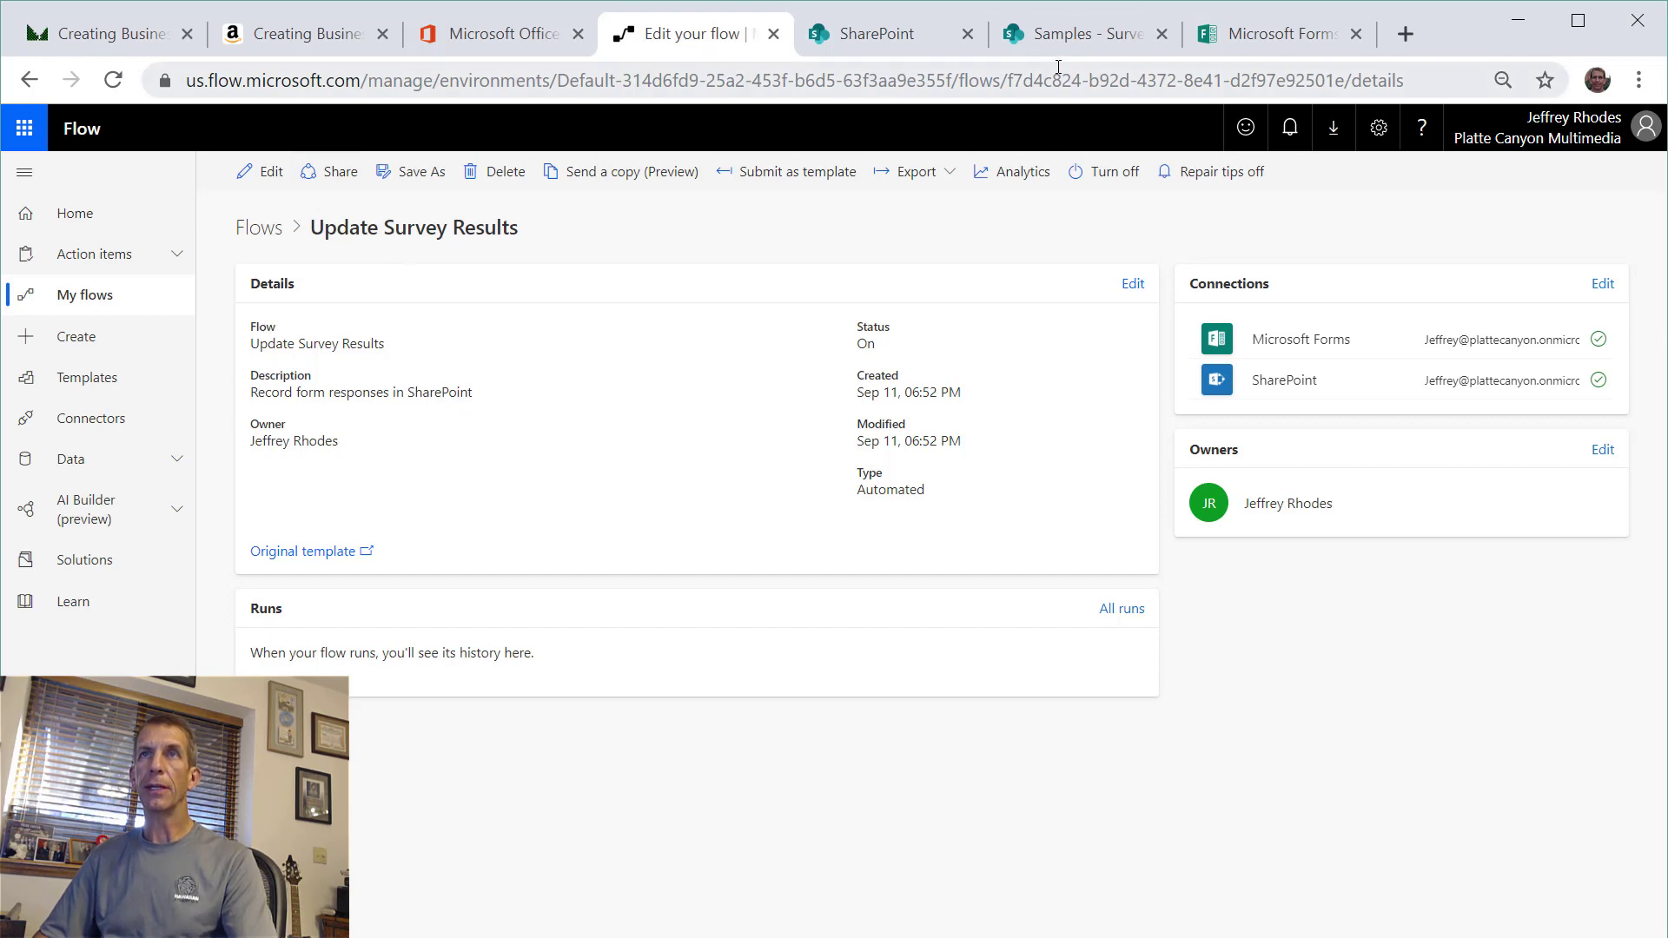
- Copy the Help Desk Survey's response link from Microsoft Forms and open it in a new browser tab
left_click(1275, 19)
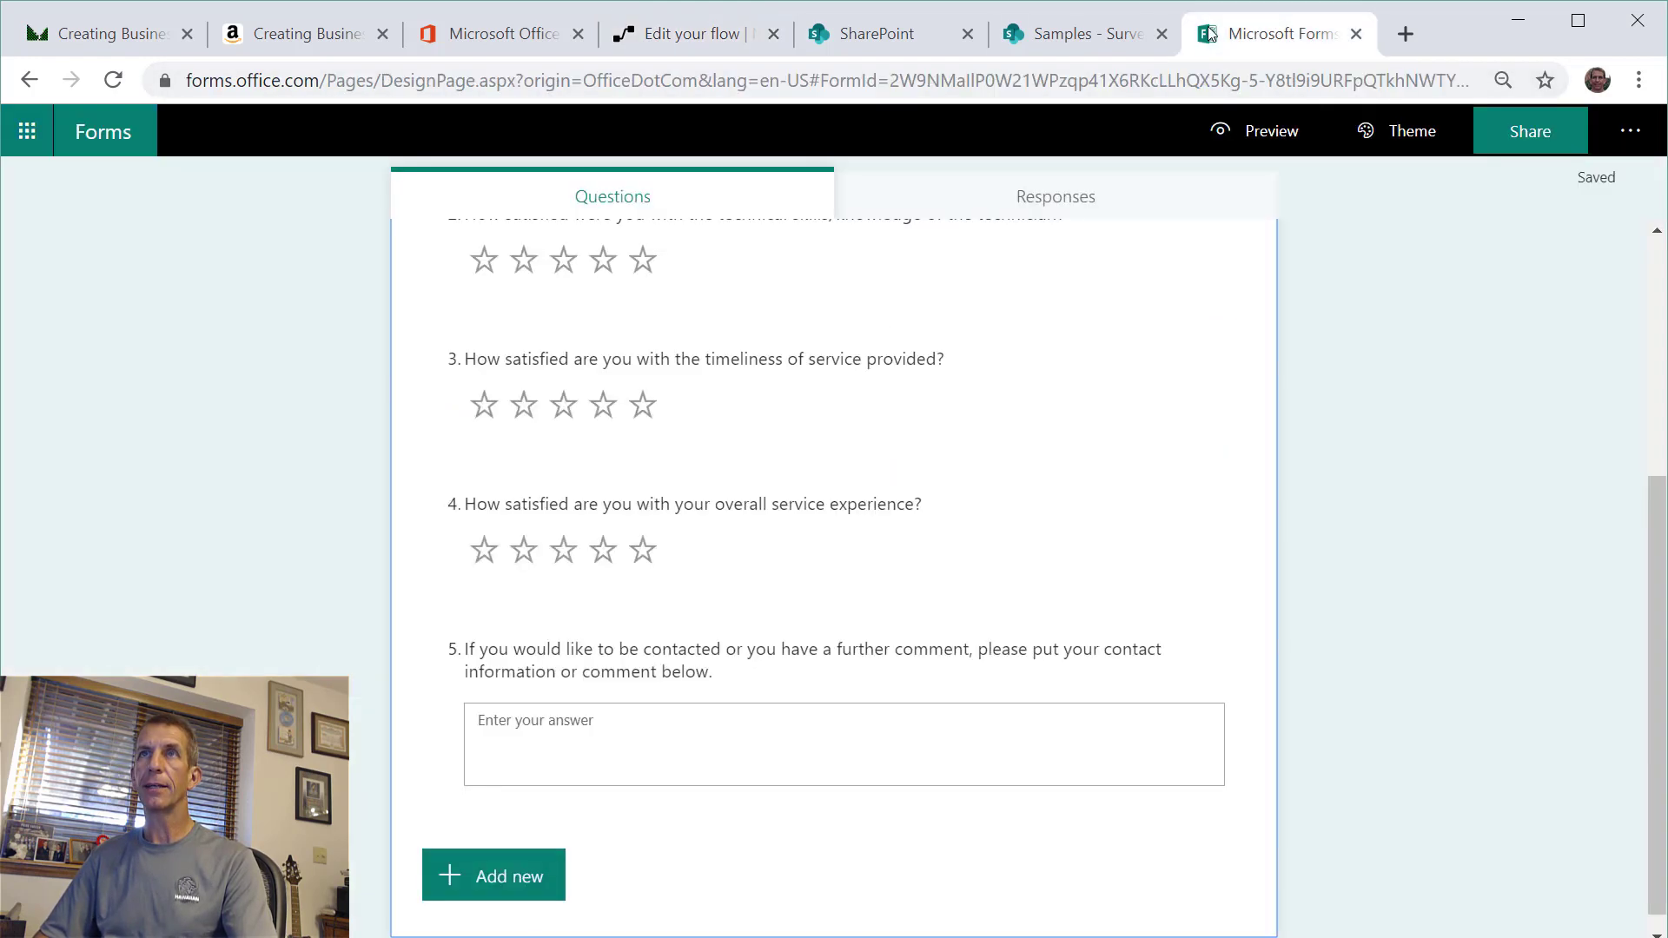
left_click(1526, 130)
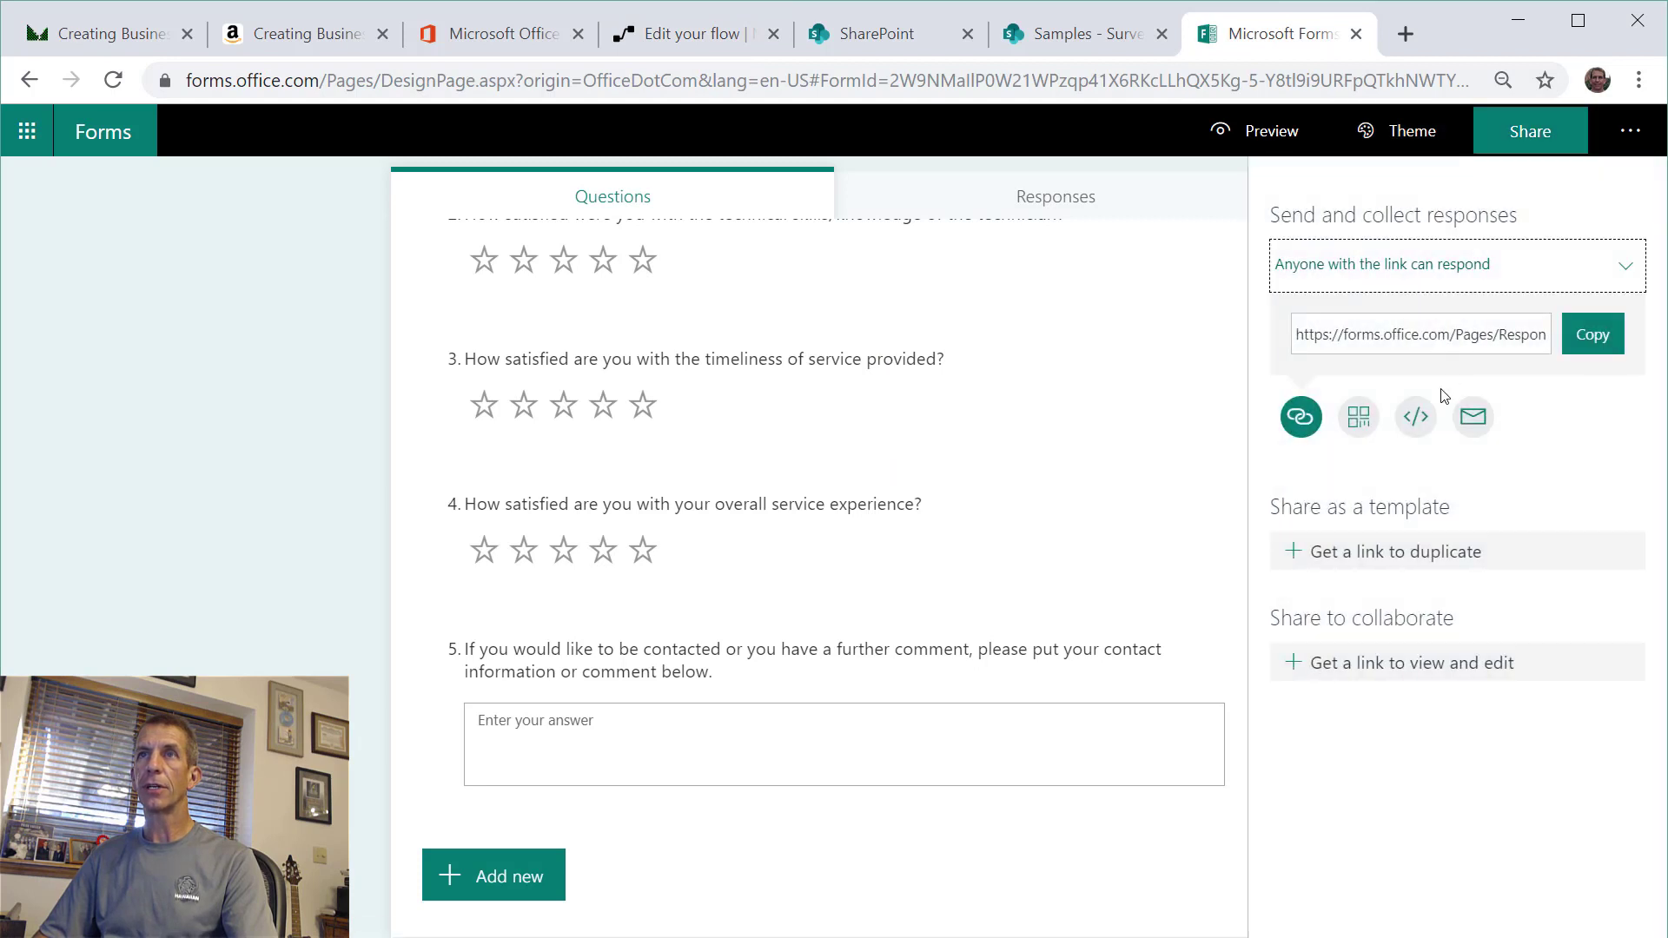
left_click(1592, 334)
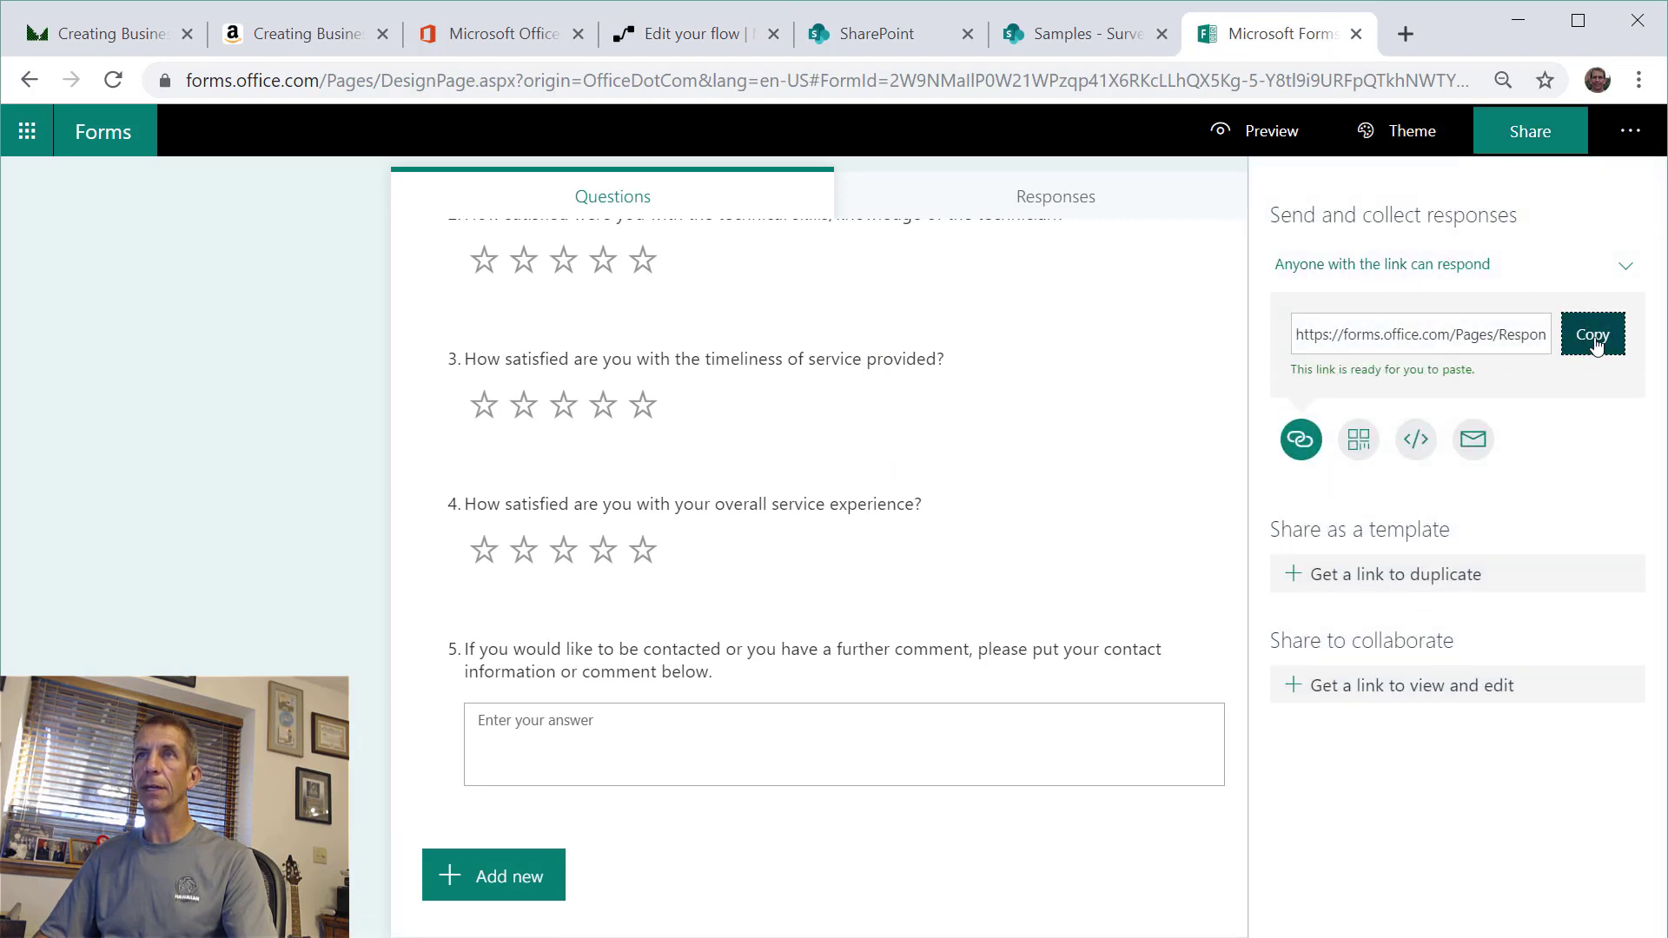
left_click(1406, 33)
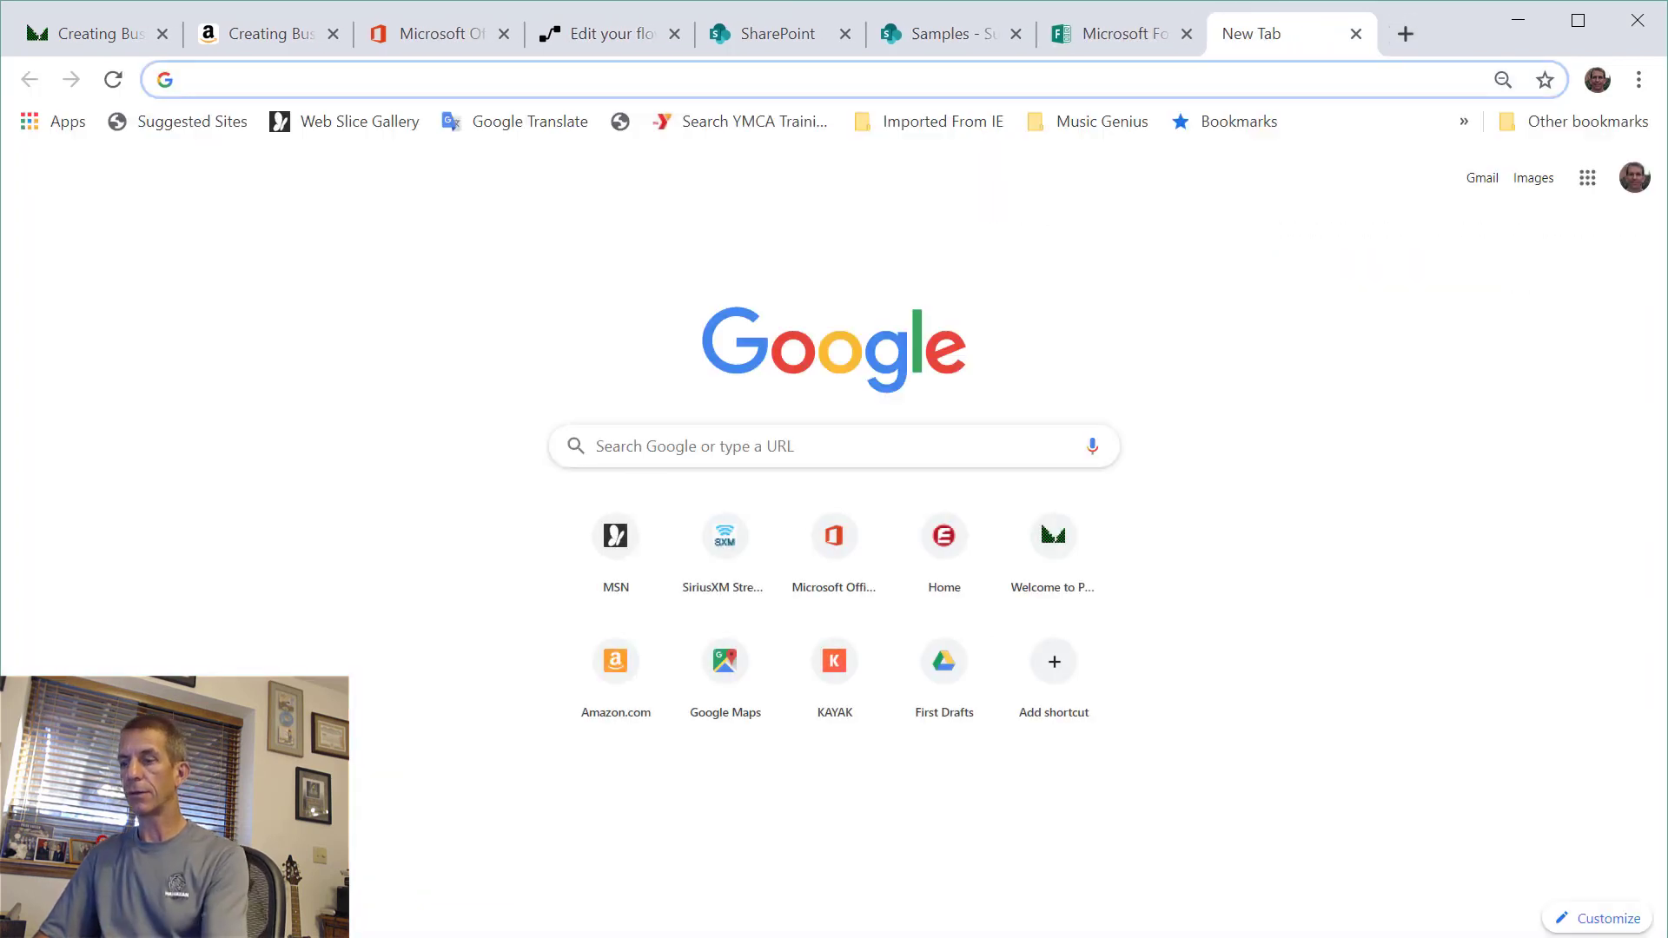
key("ctrl+v")
key("Return")
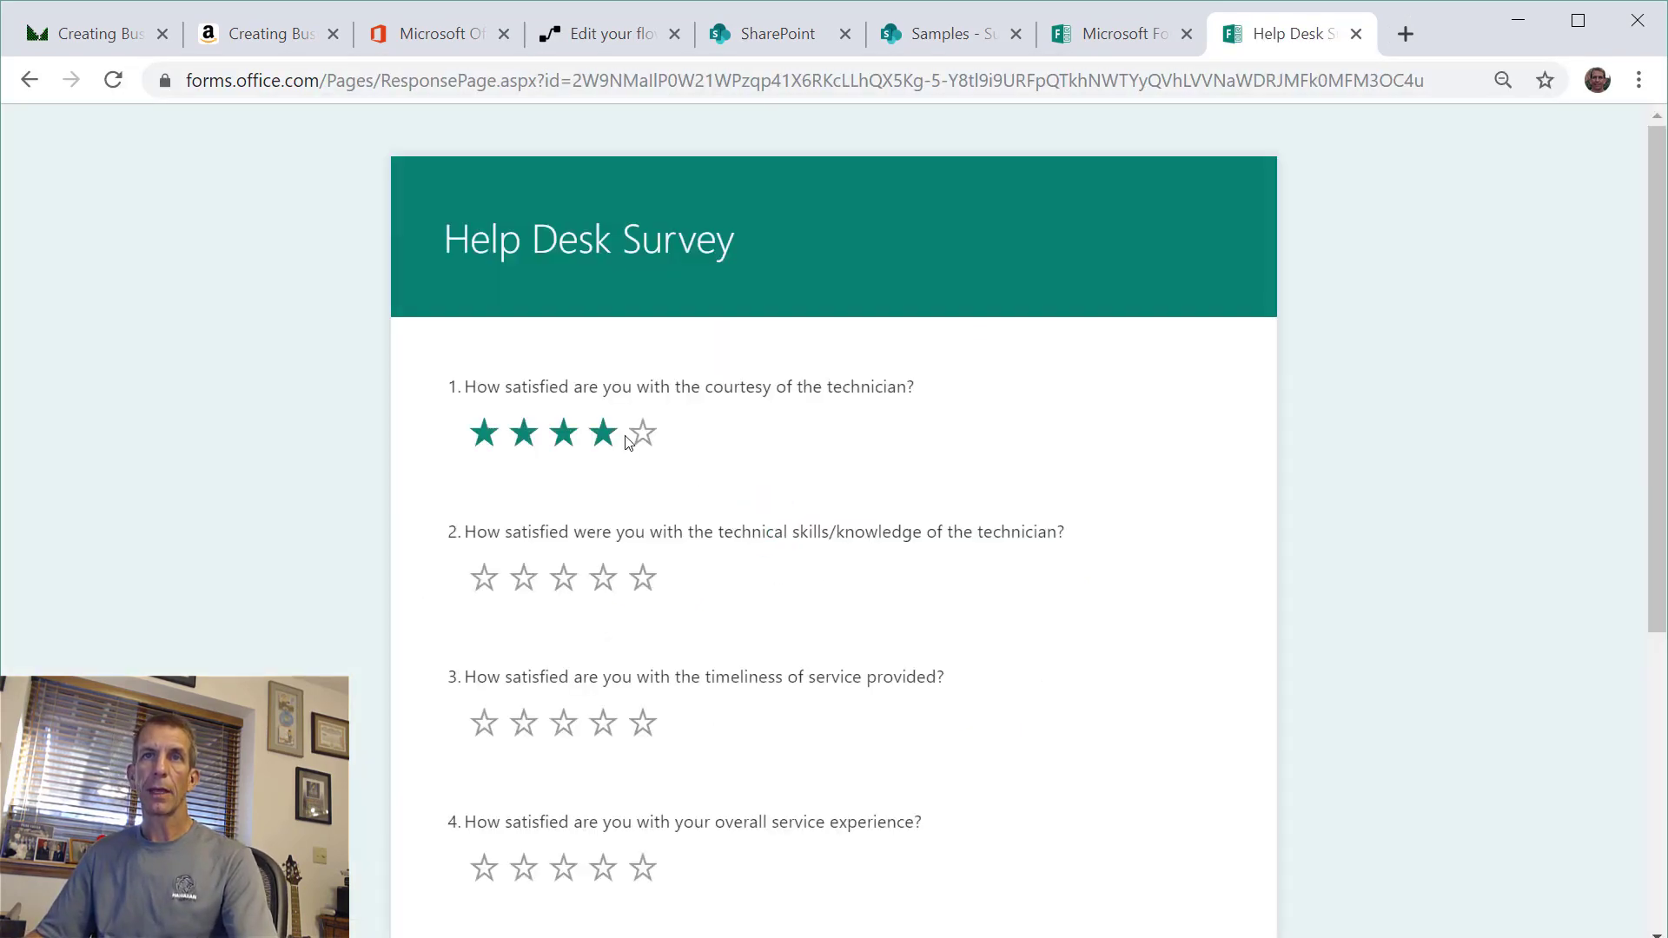
- Rate all four satisfaction questions in the Help Desk Survey with 5 stars
left_click(643, 434)
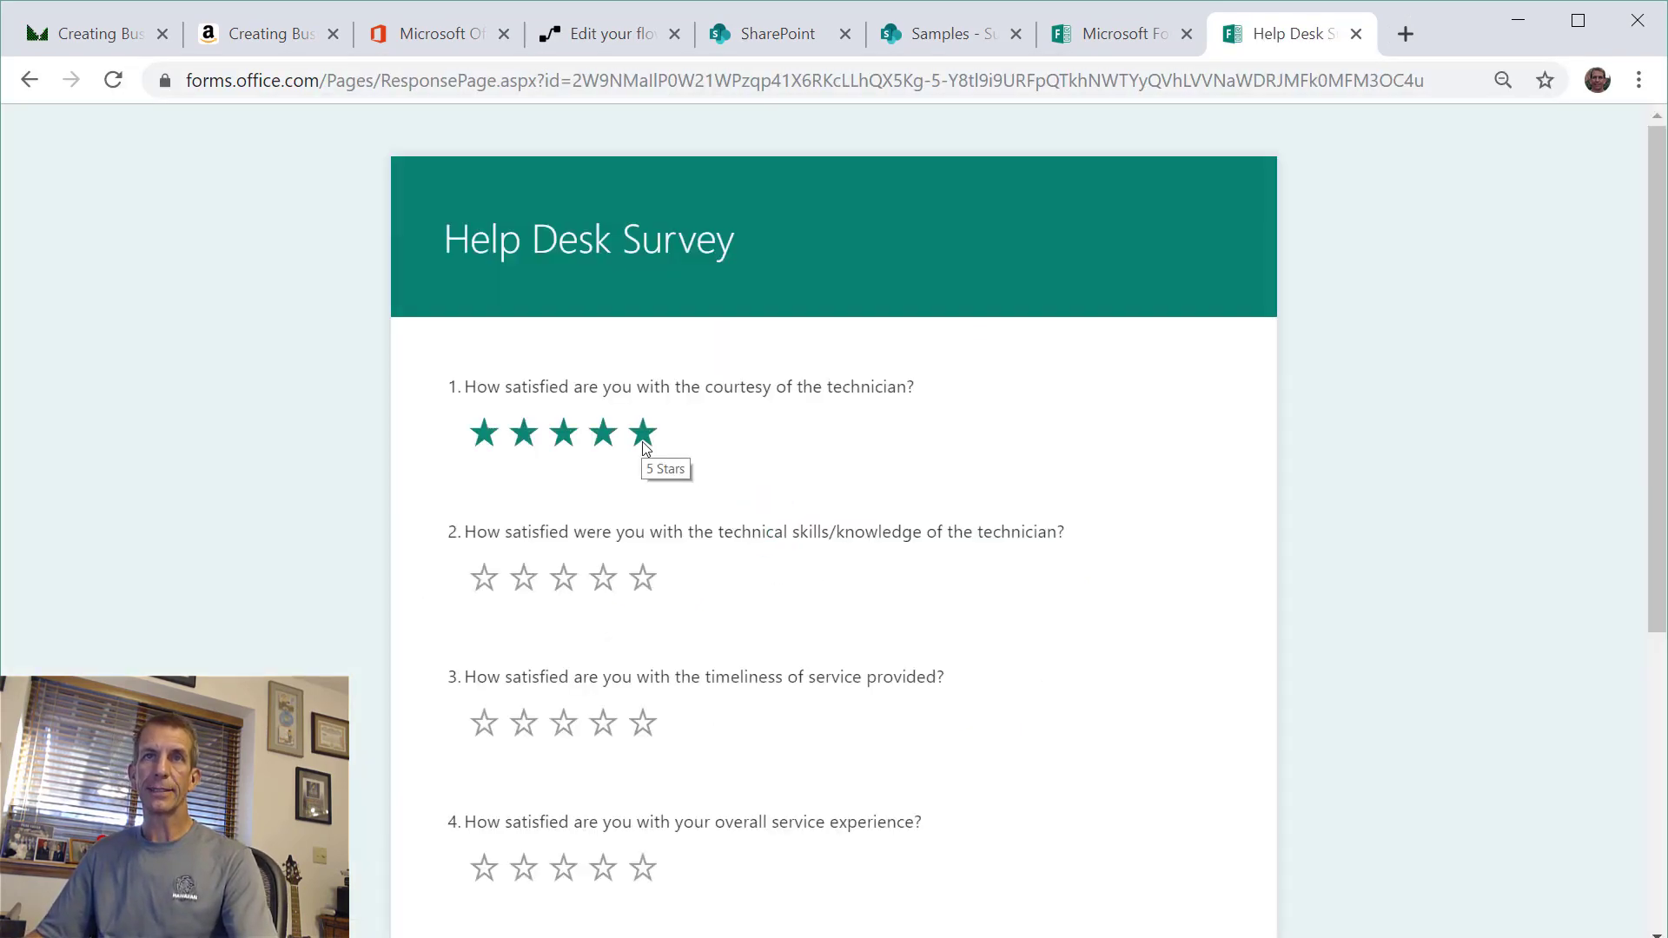
left_click(643, 579)
left_click(644, 725)
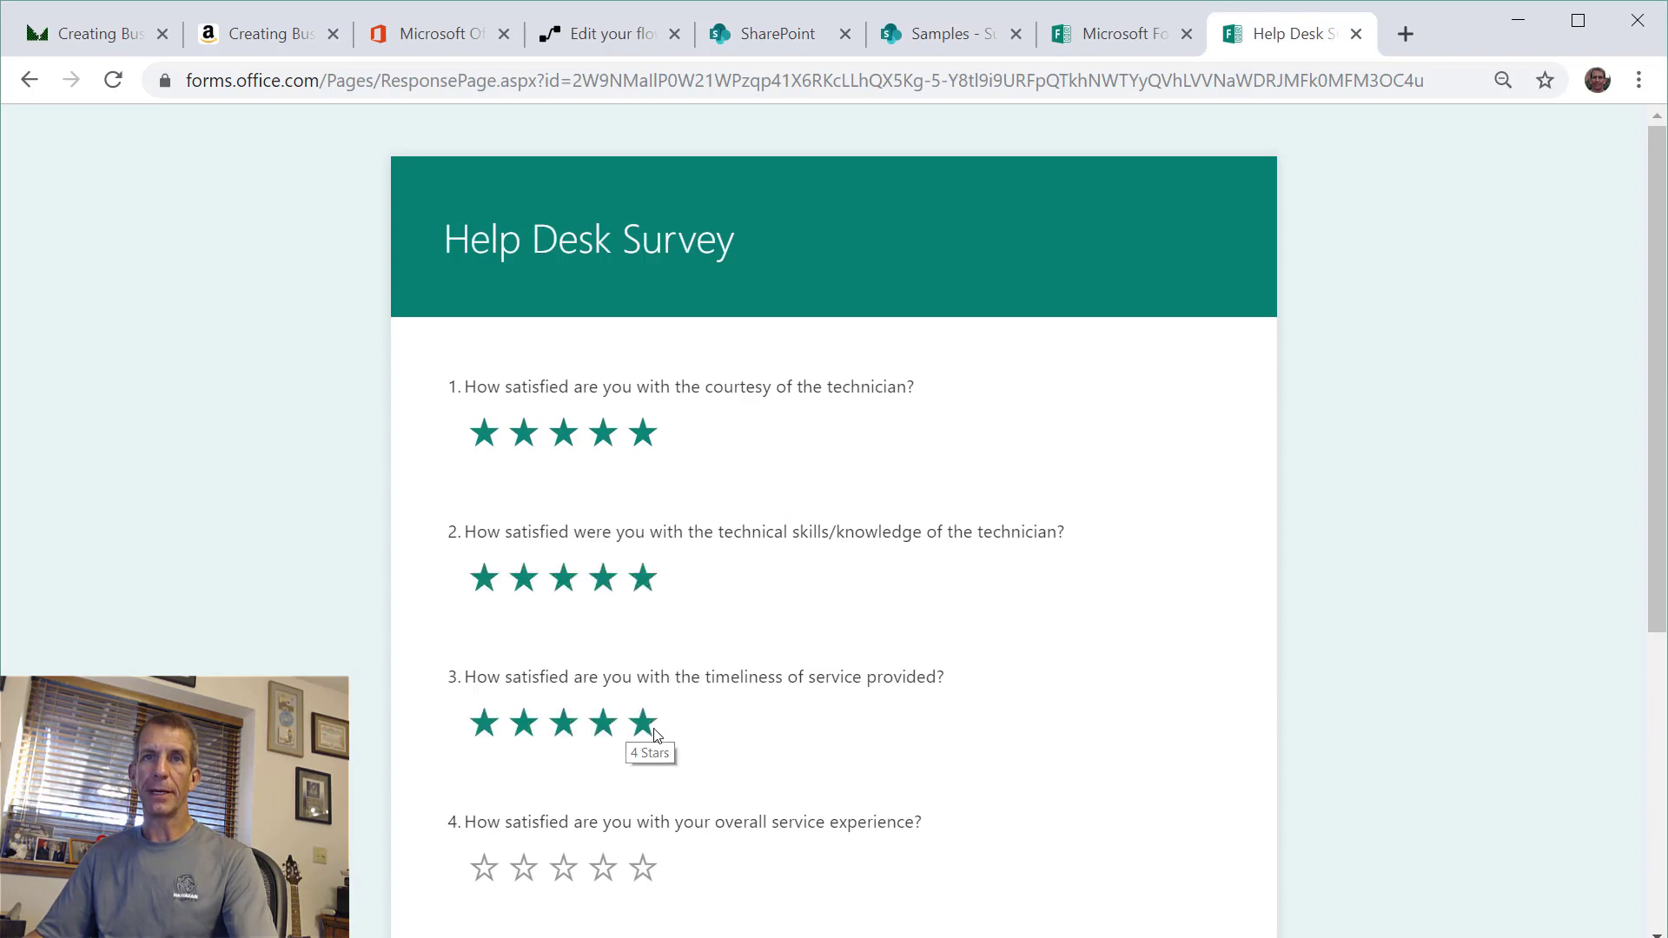
scroll(663, 734, "down", 3)
left_click(643, 608)
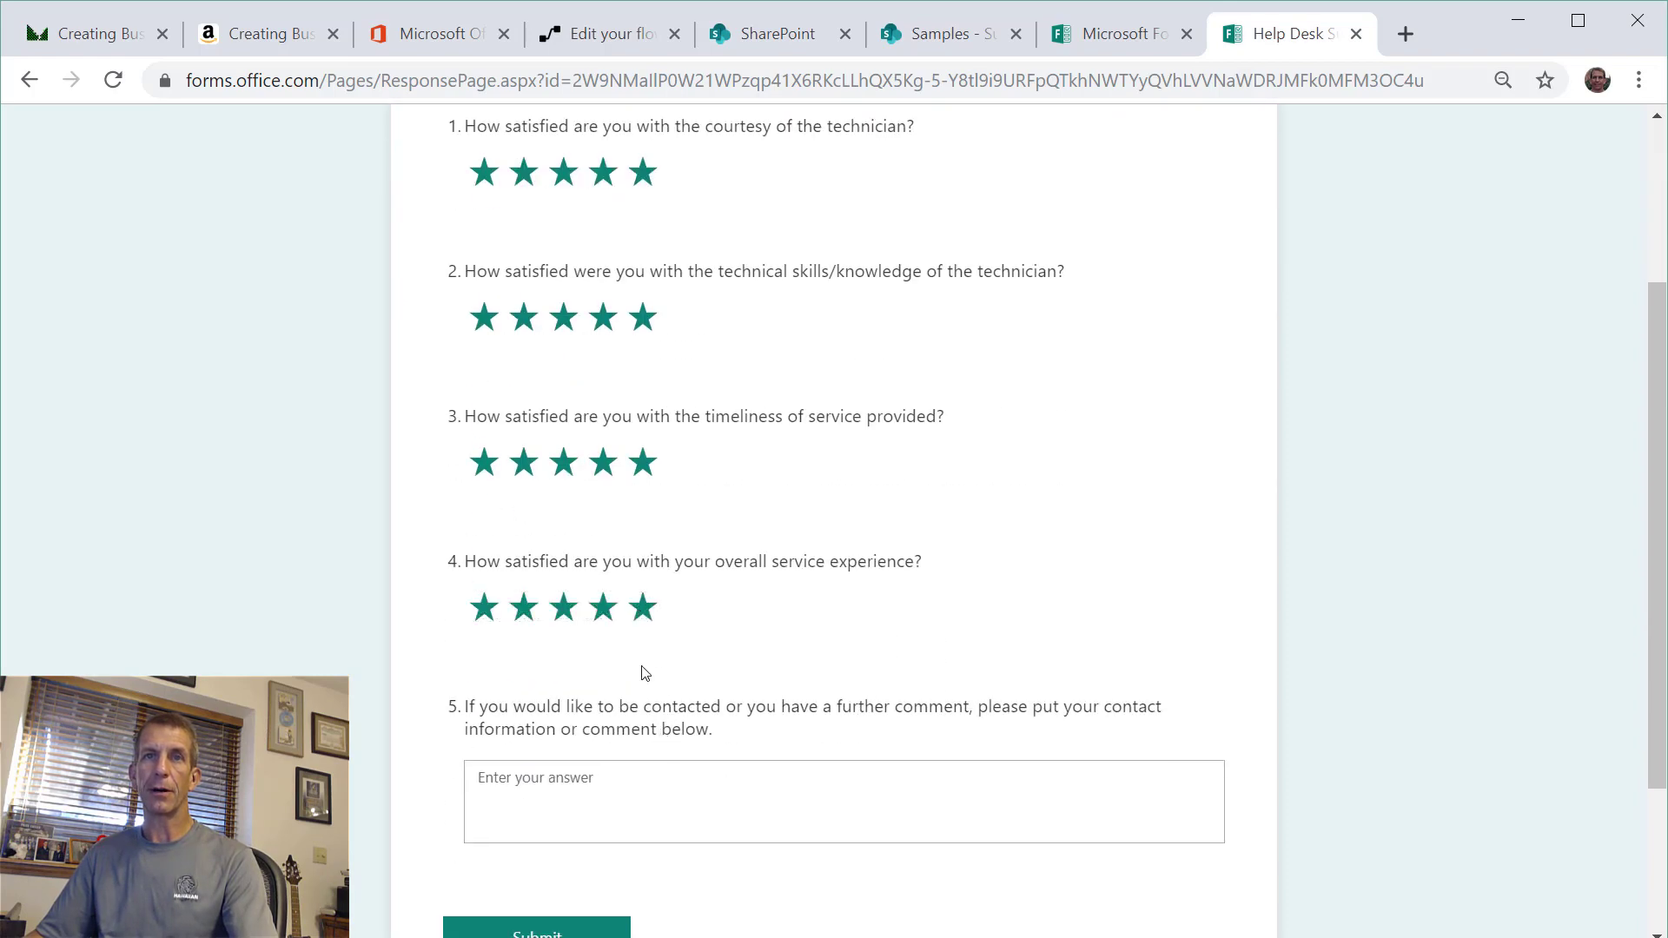
- Answer question 5 with "This is some data.", a blank line and "Extra line here.", and submit the response
left_click(625, 788)
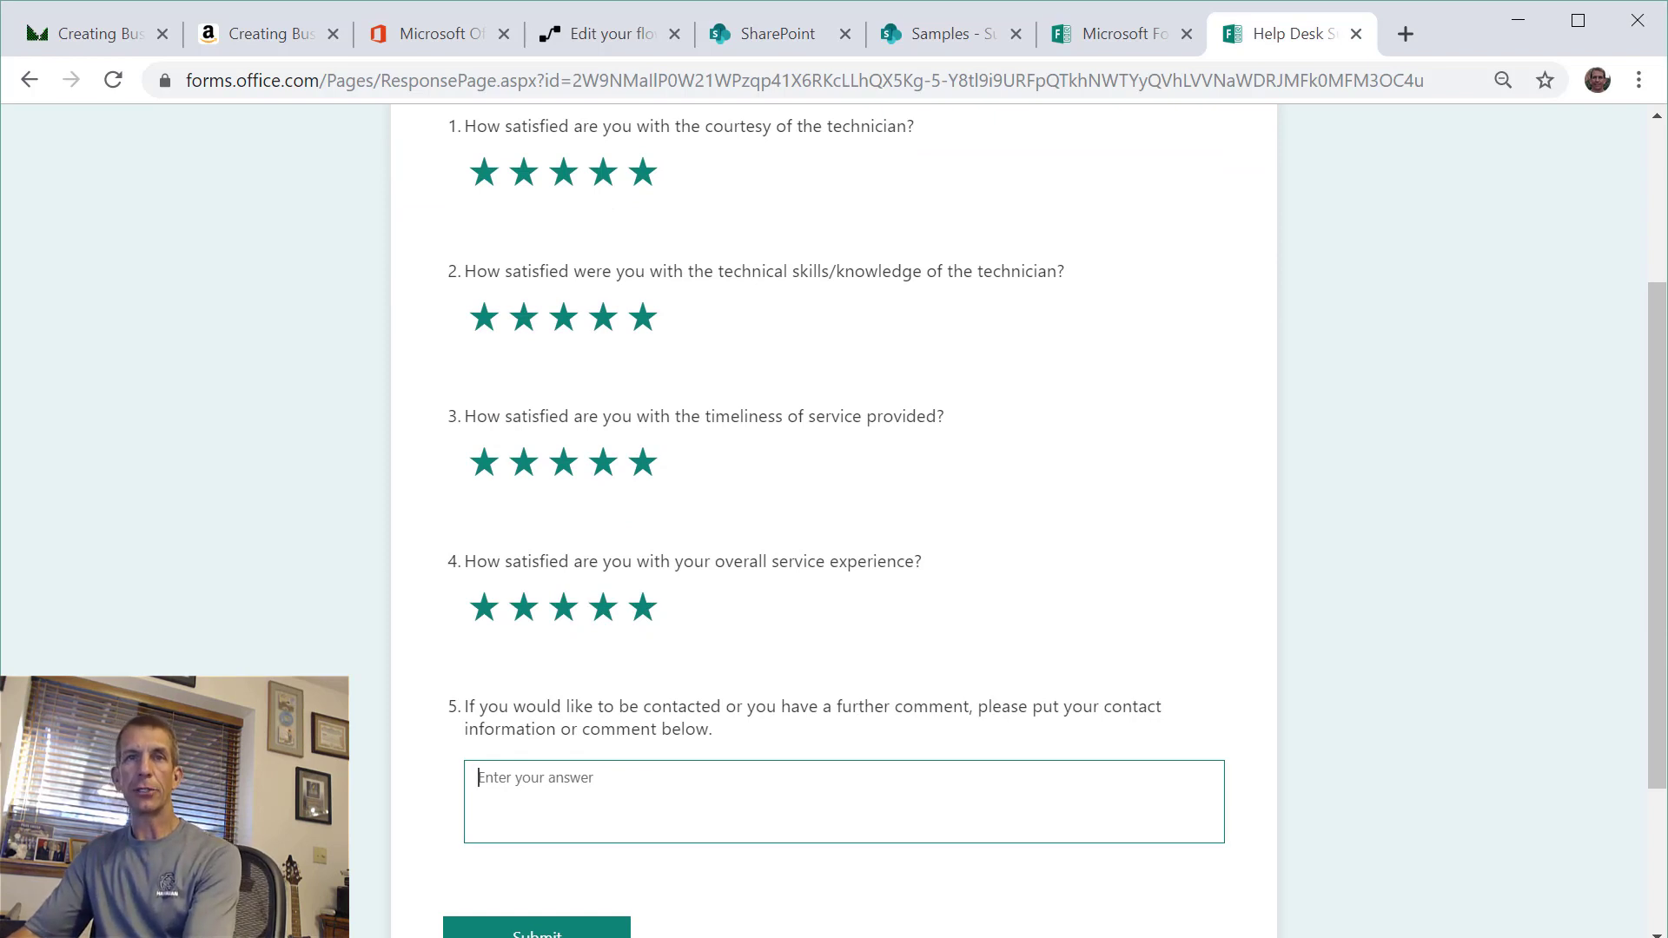
type("This is some data.")
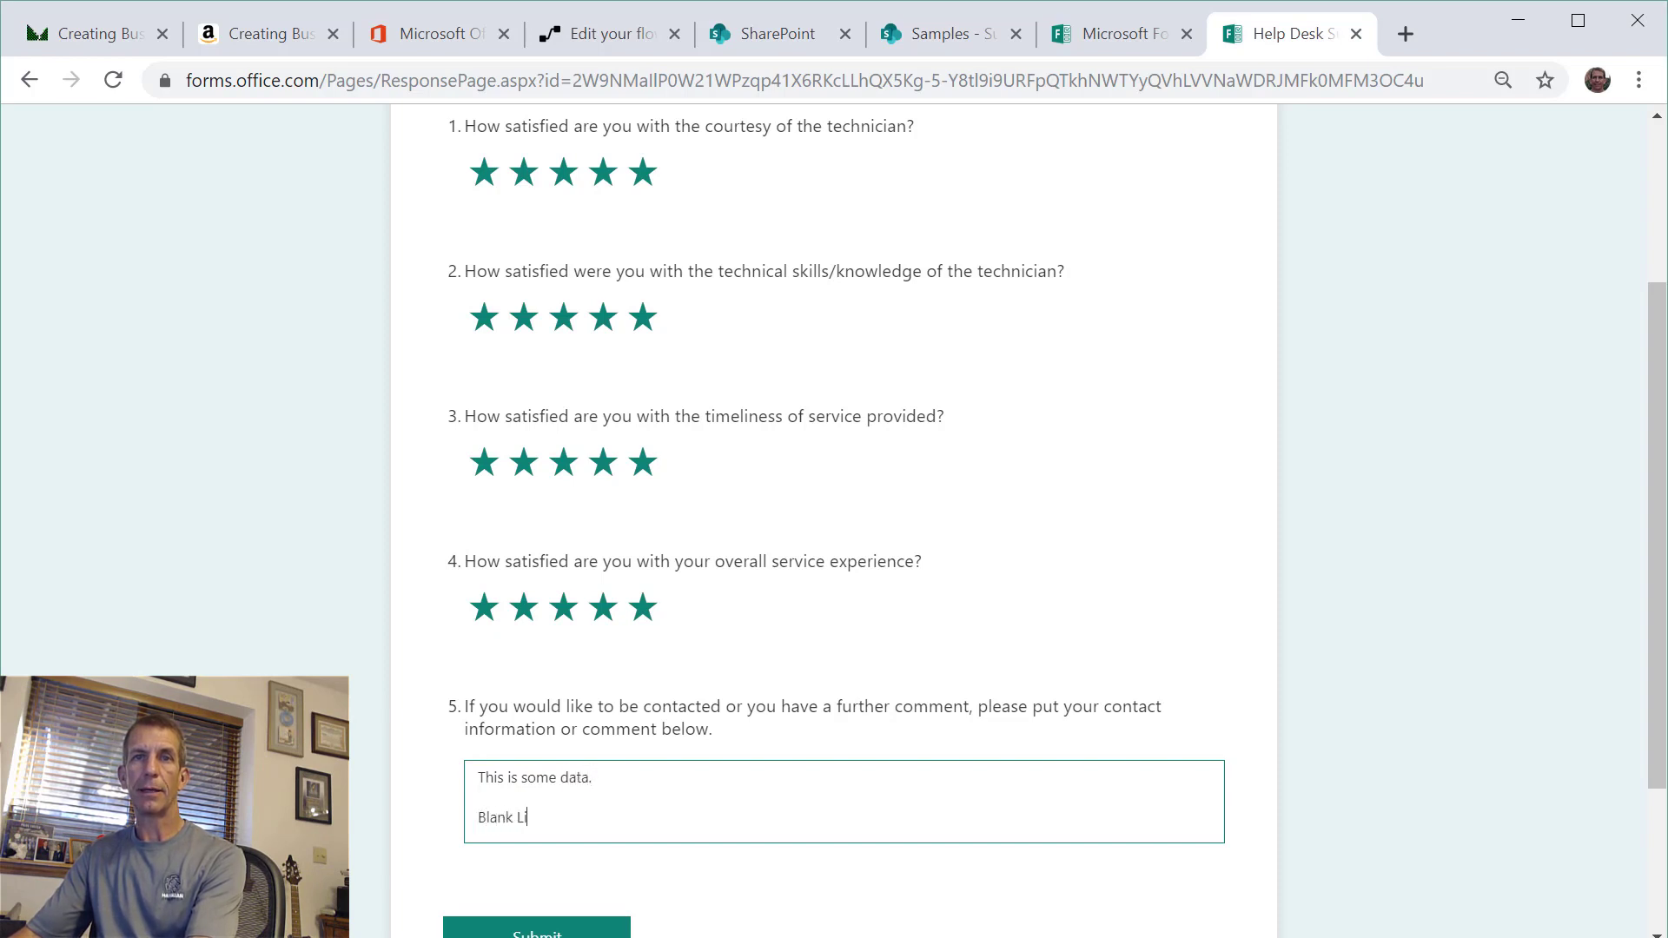
type("HEr")
type("Ext")
type("ra line here")
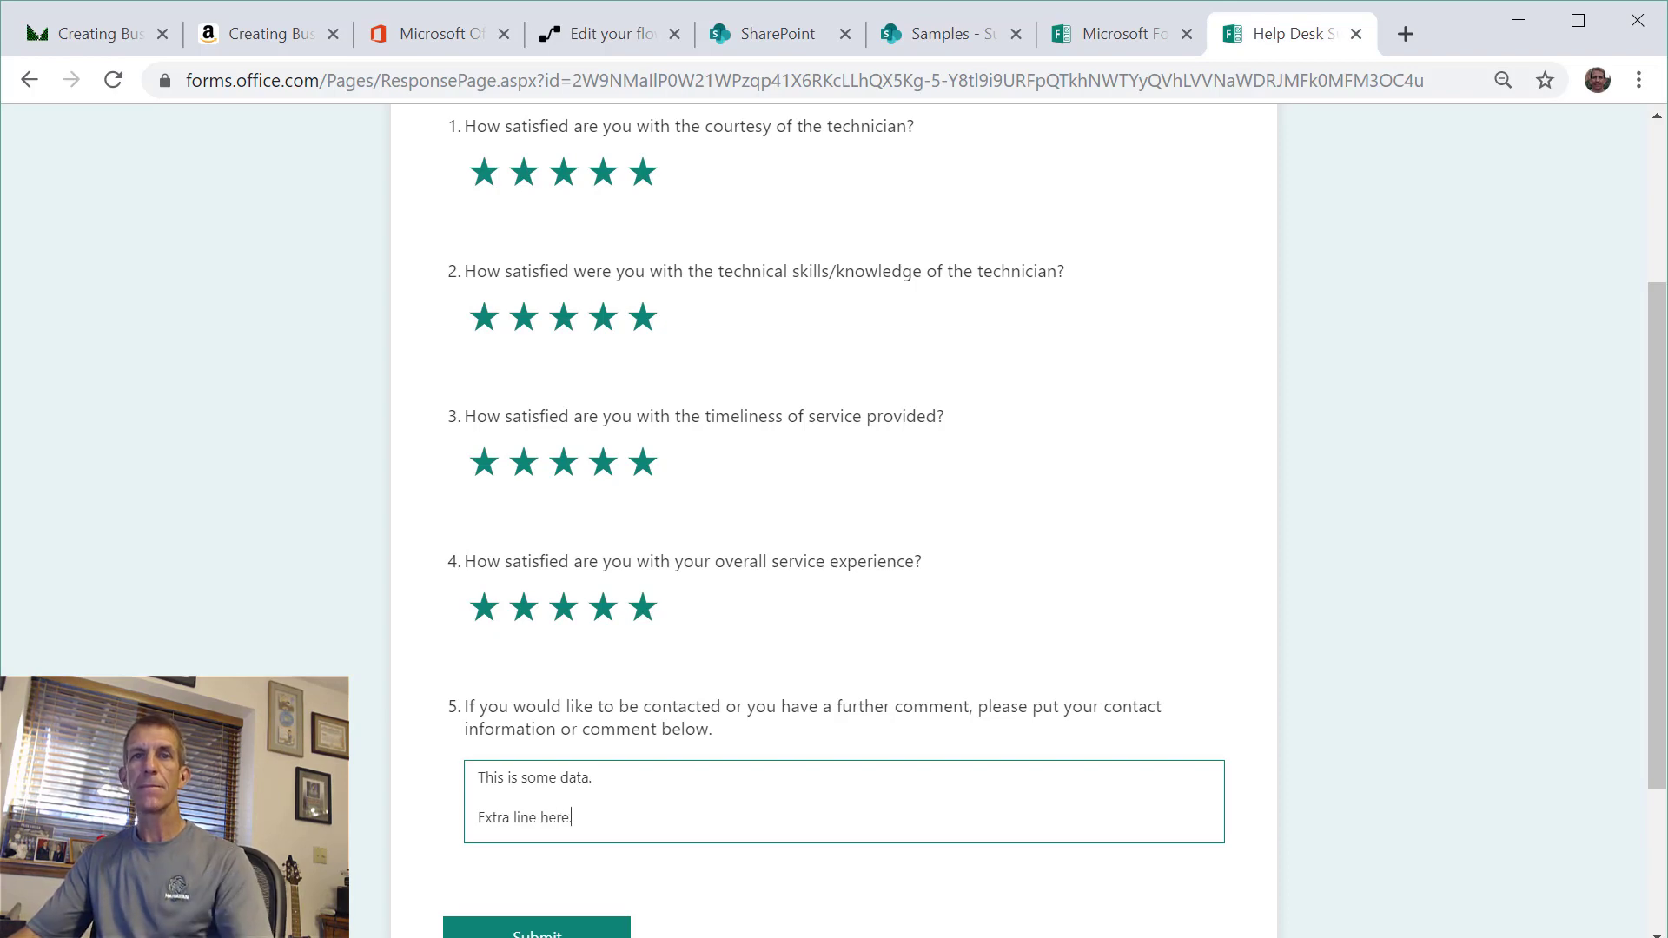
type(".")
scroll(1042, 781, "down", 2)
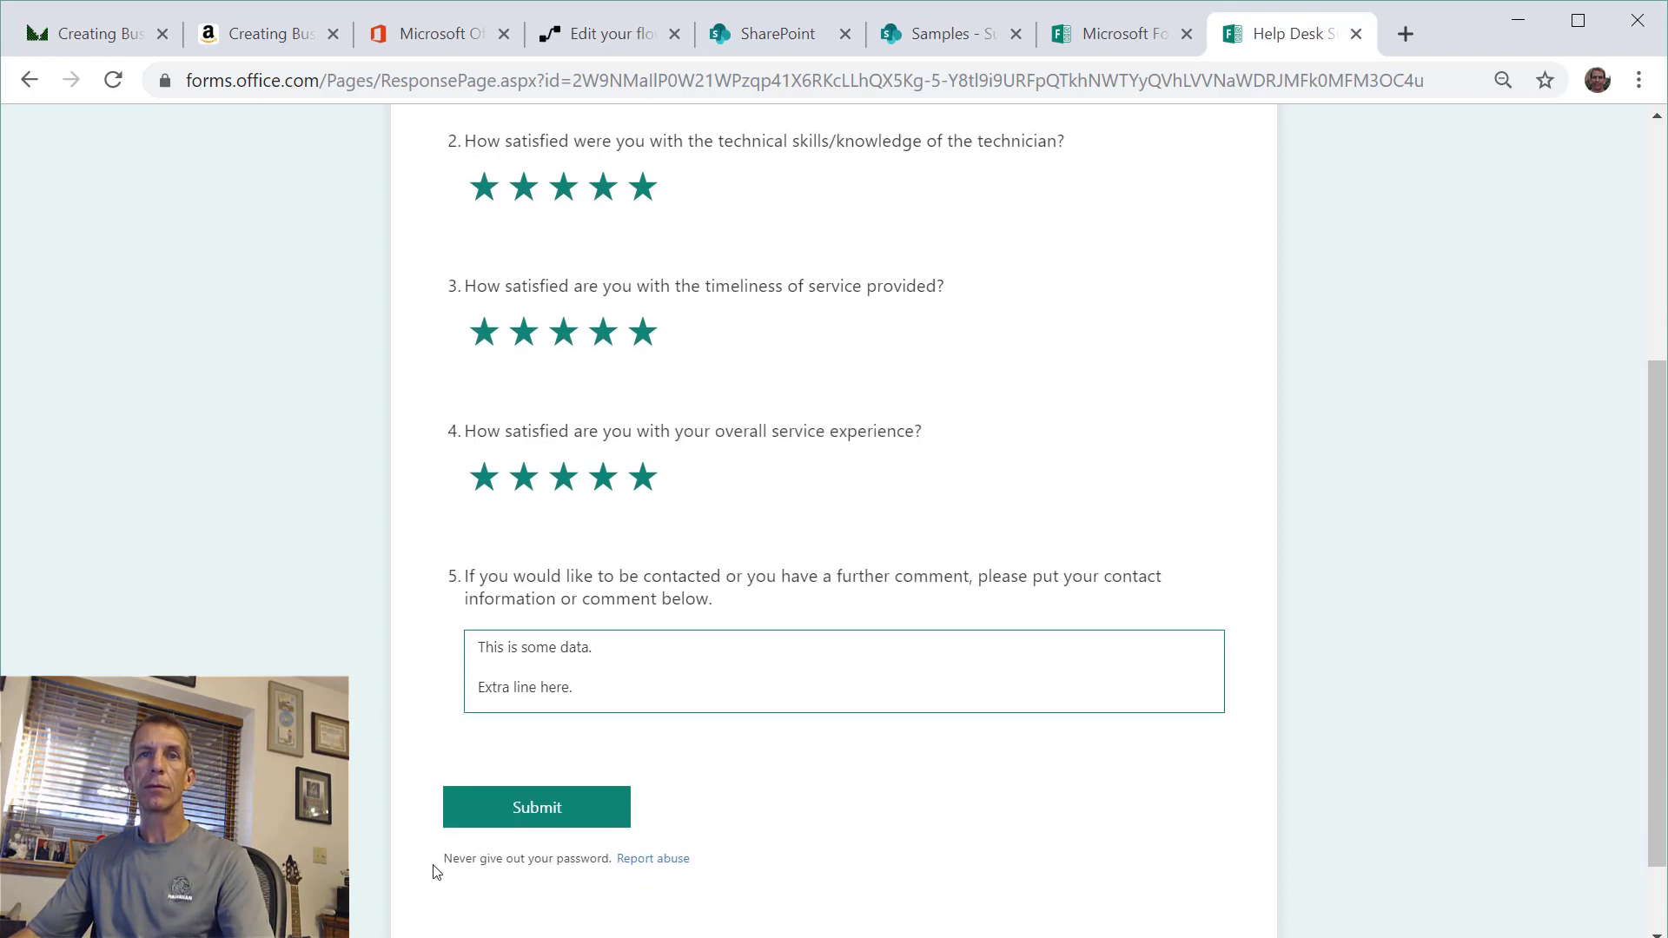
left_click(539, 825)
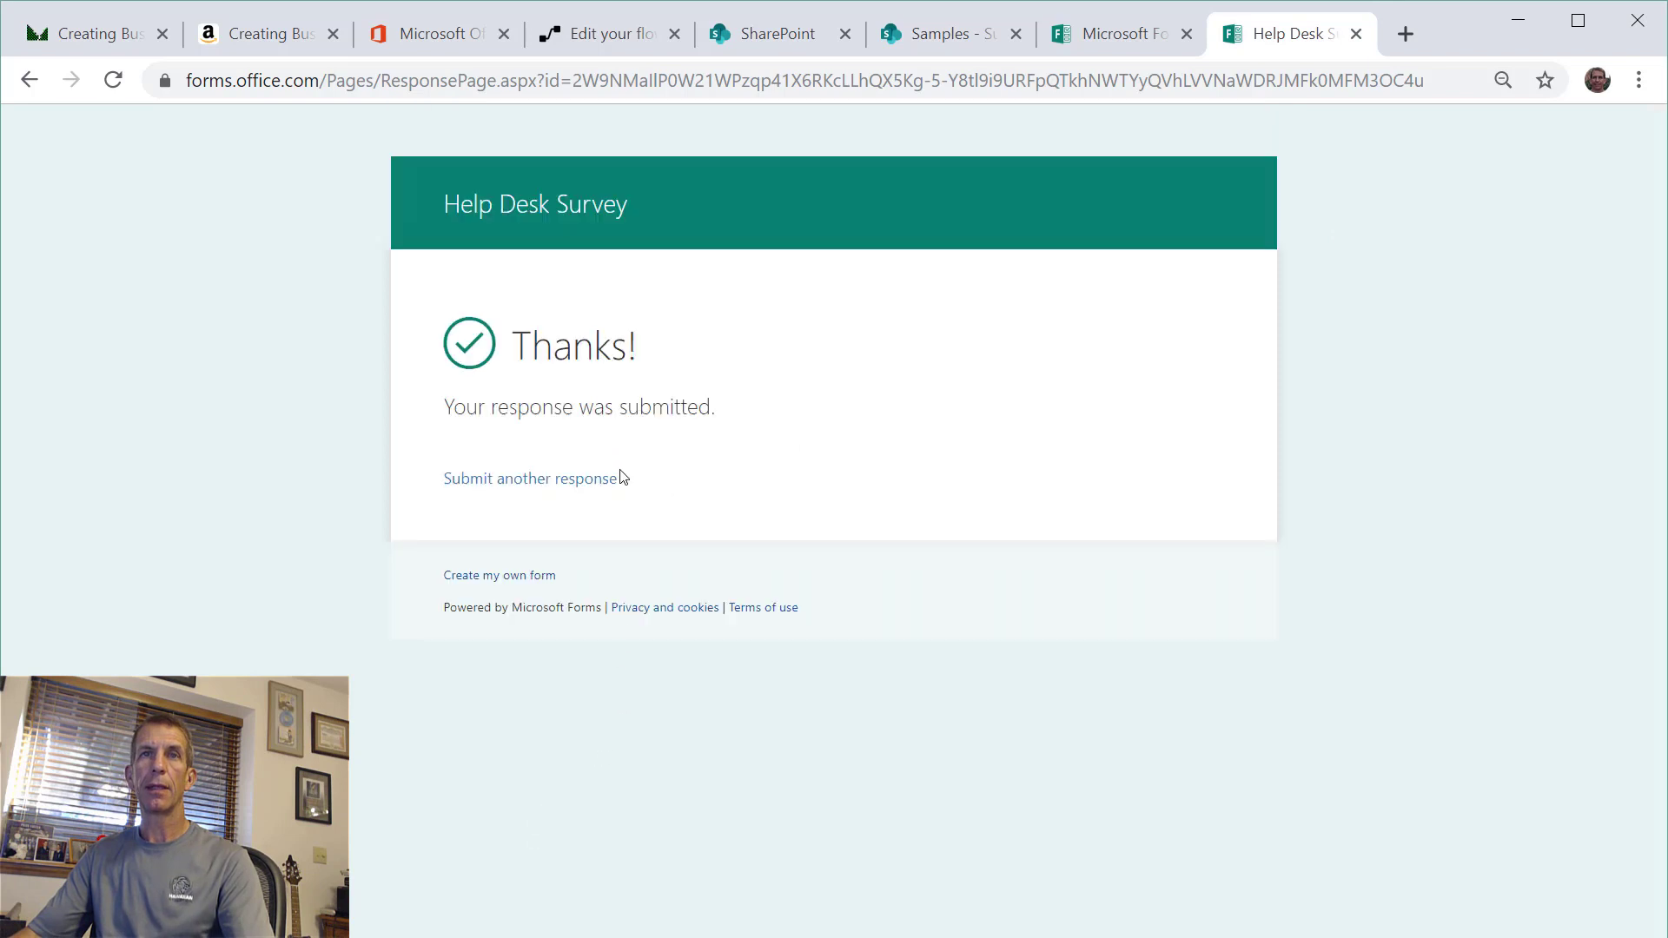
- Start another Help Desk Survey response and rate all four satisfaction questions with 4 stars
left_click(597, 478)
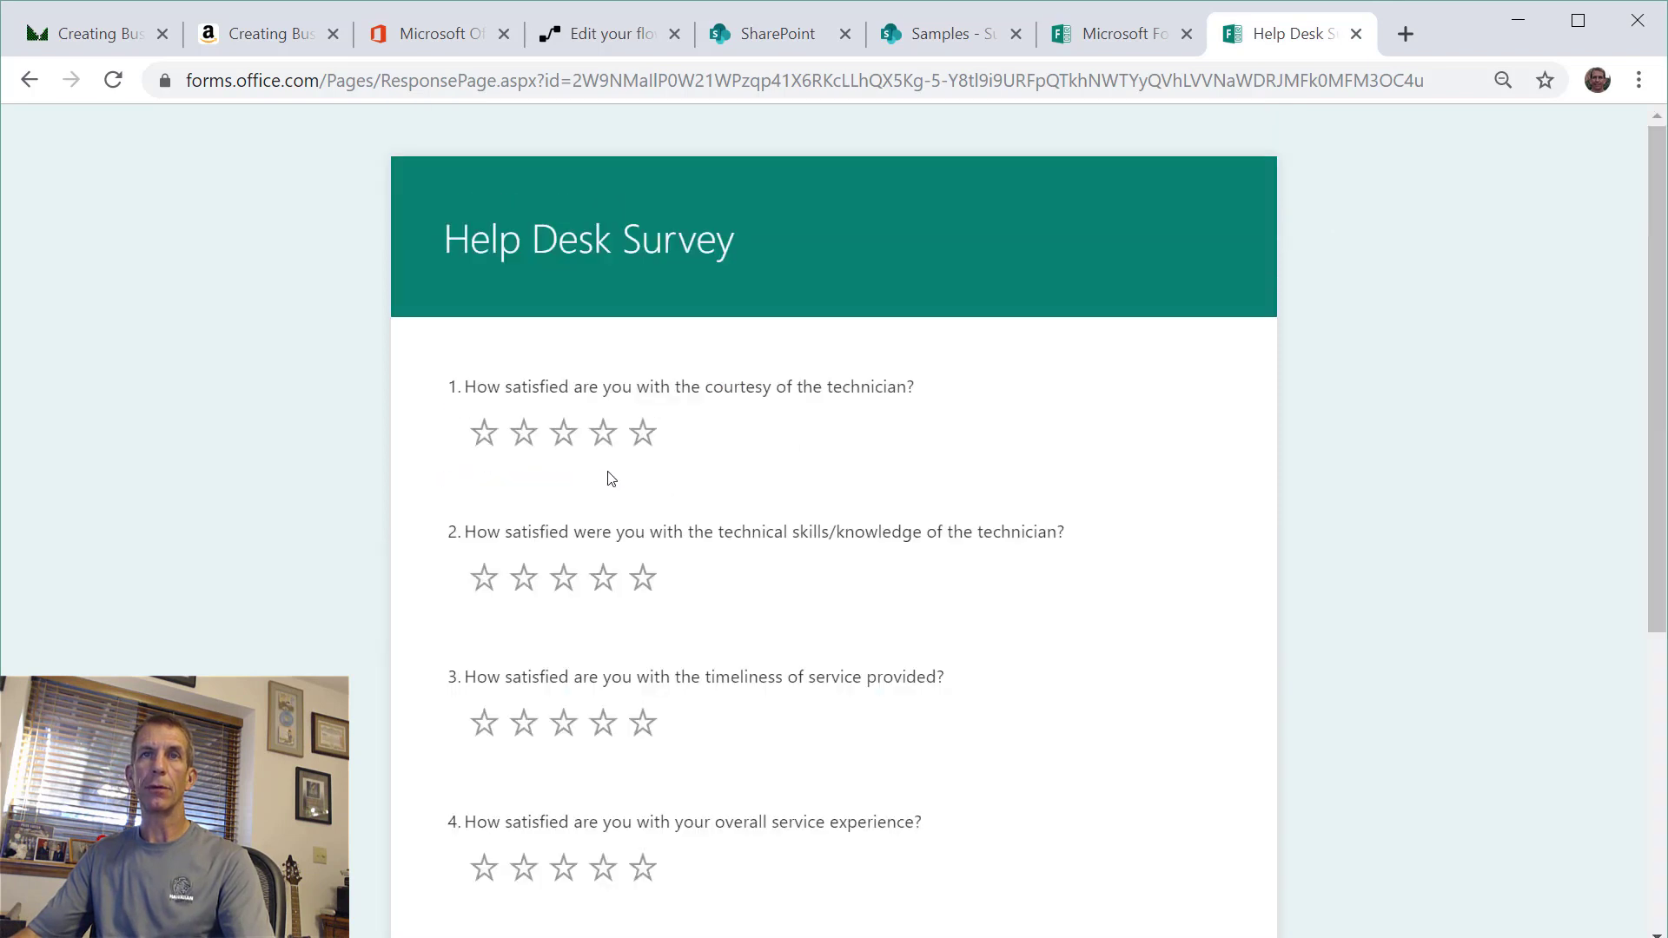
left_click(608, 434)
left_click(616, 578)
left_click(608, 578)
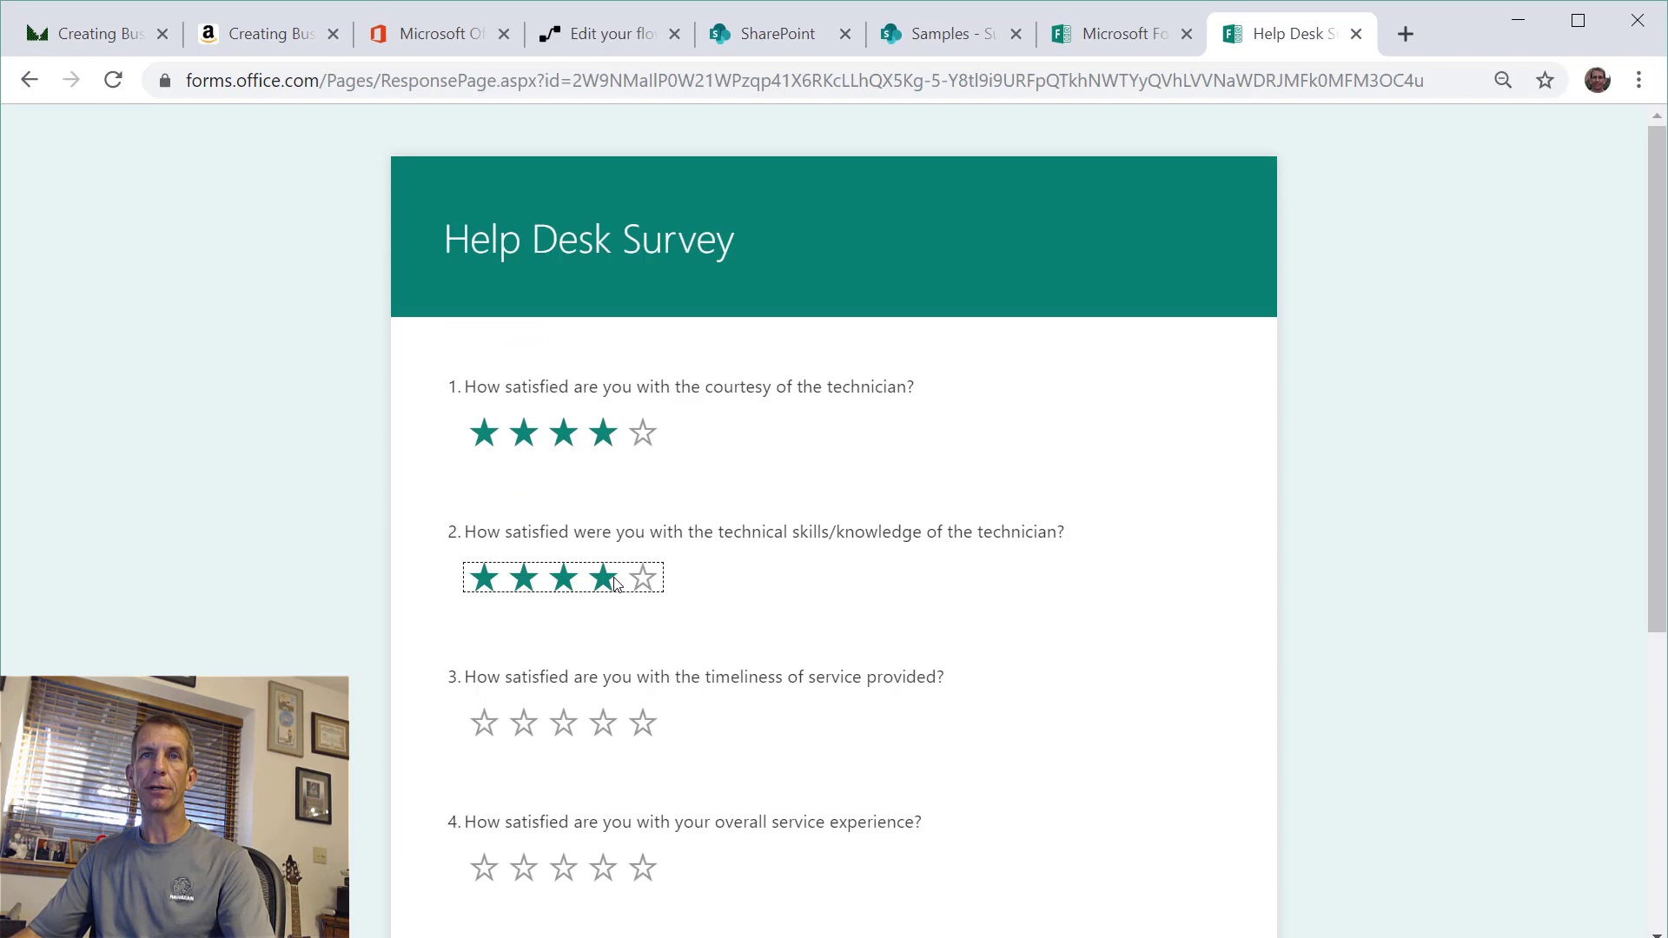
left_click(611, 729)
left_click(603, 866)
scroll(608, 860, "down", 3)
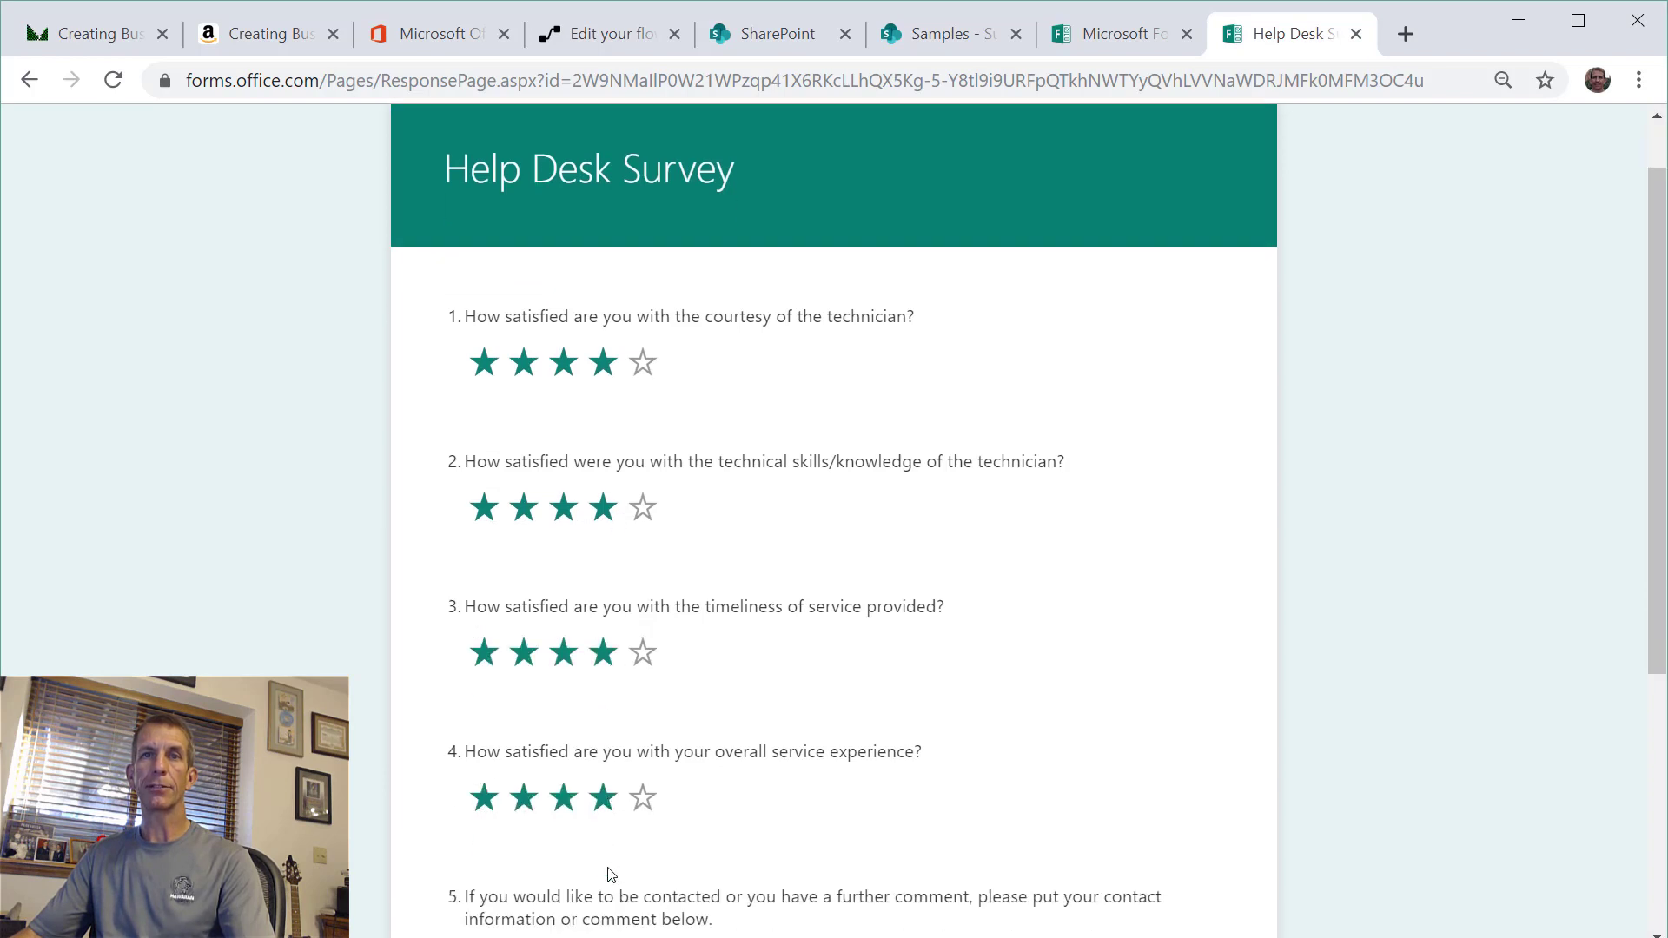
- Answer question 5 with "Some data" and submit the response
left_click(613, 795)
type("Some data")
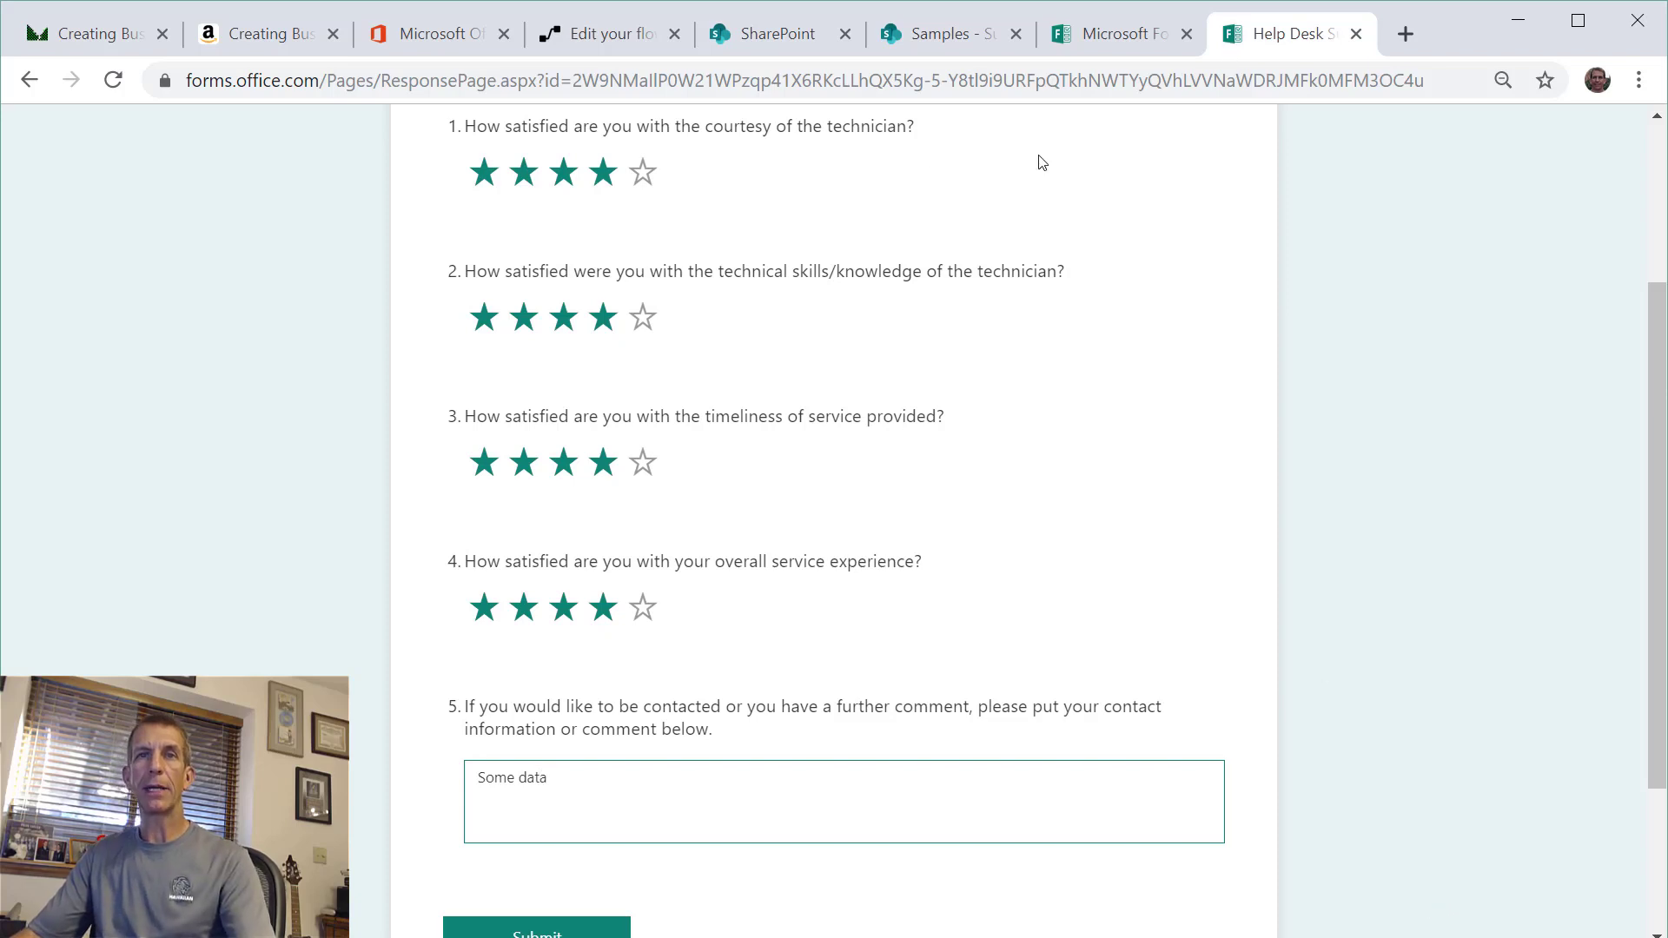
scroll(773, 516, "down", 2)
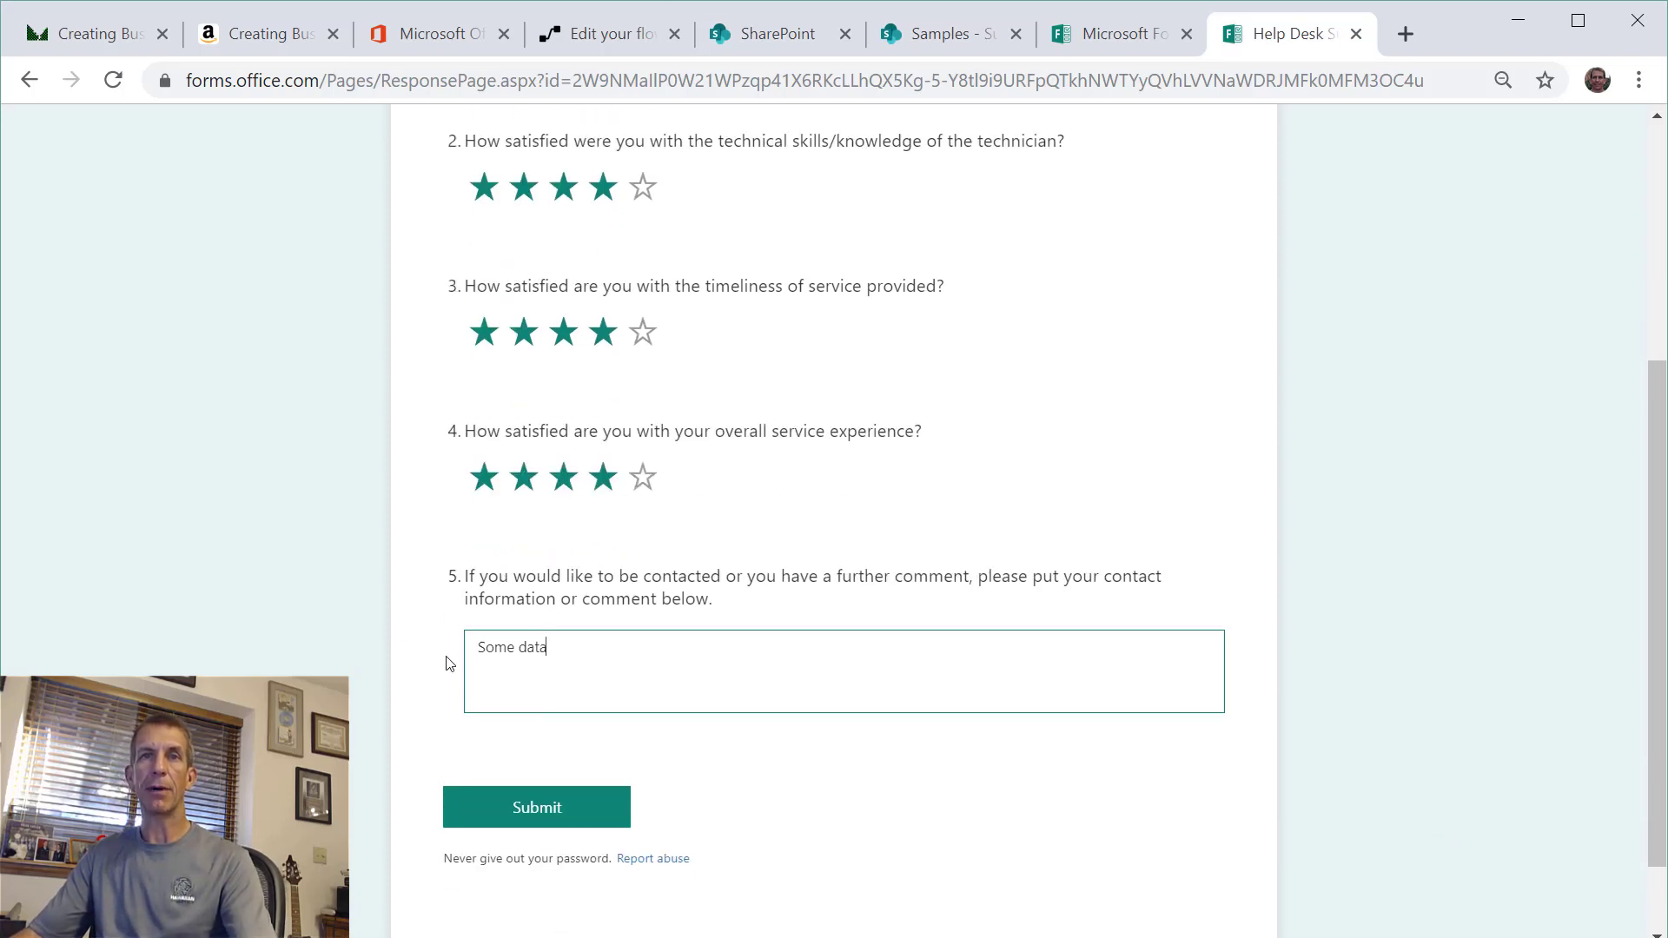
left_click(539, 805)
- Submit another survey response with 3 stars for all four satisfaction questions and no comment
left_click(503, 480)
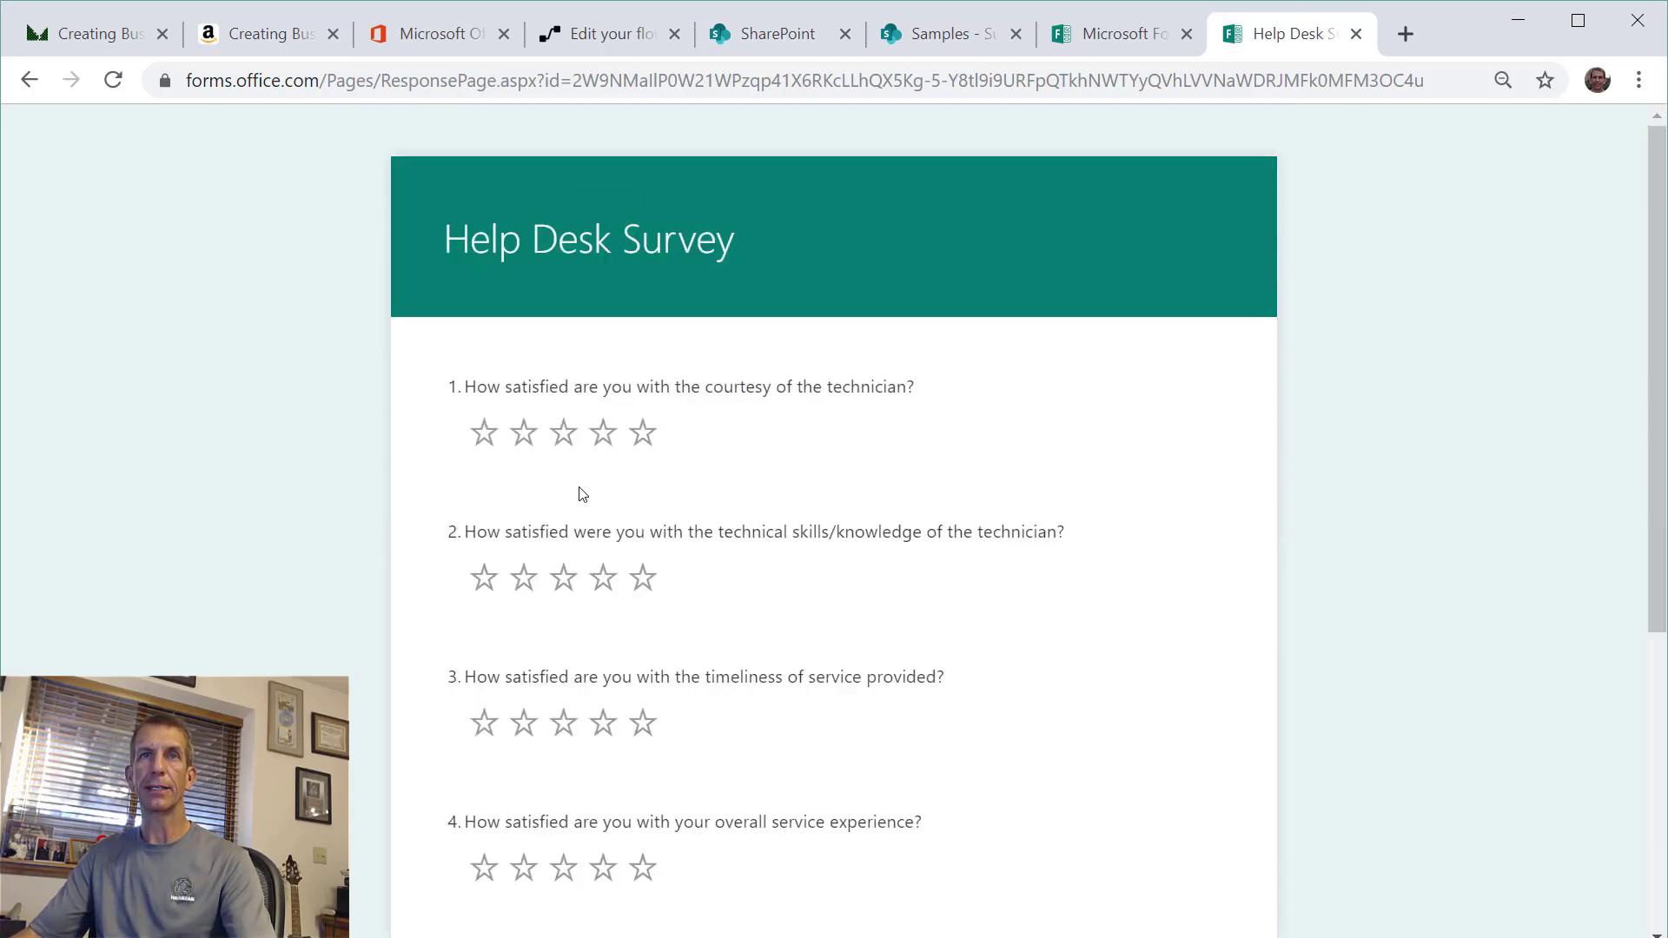
left_click(563, 577)
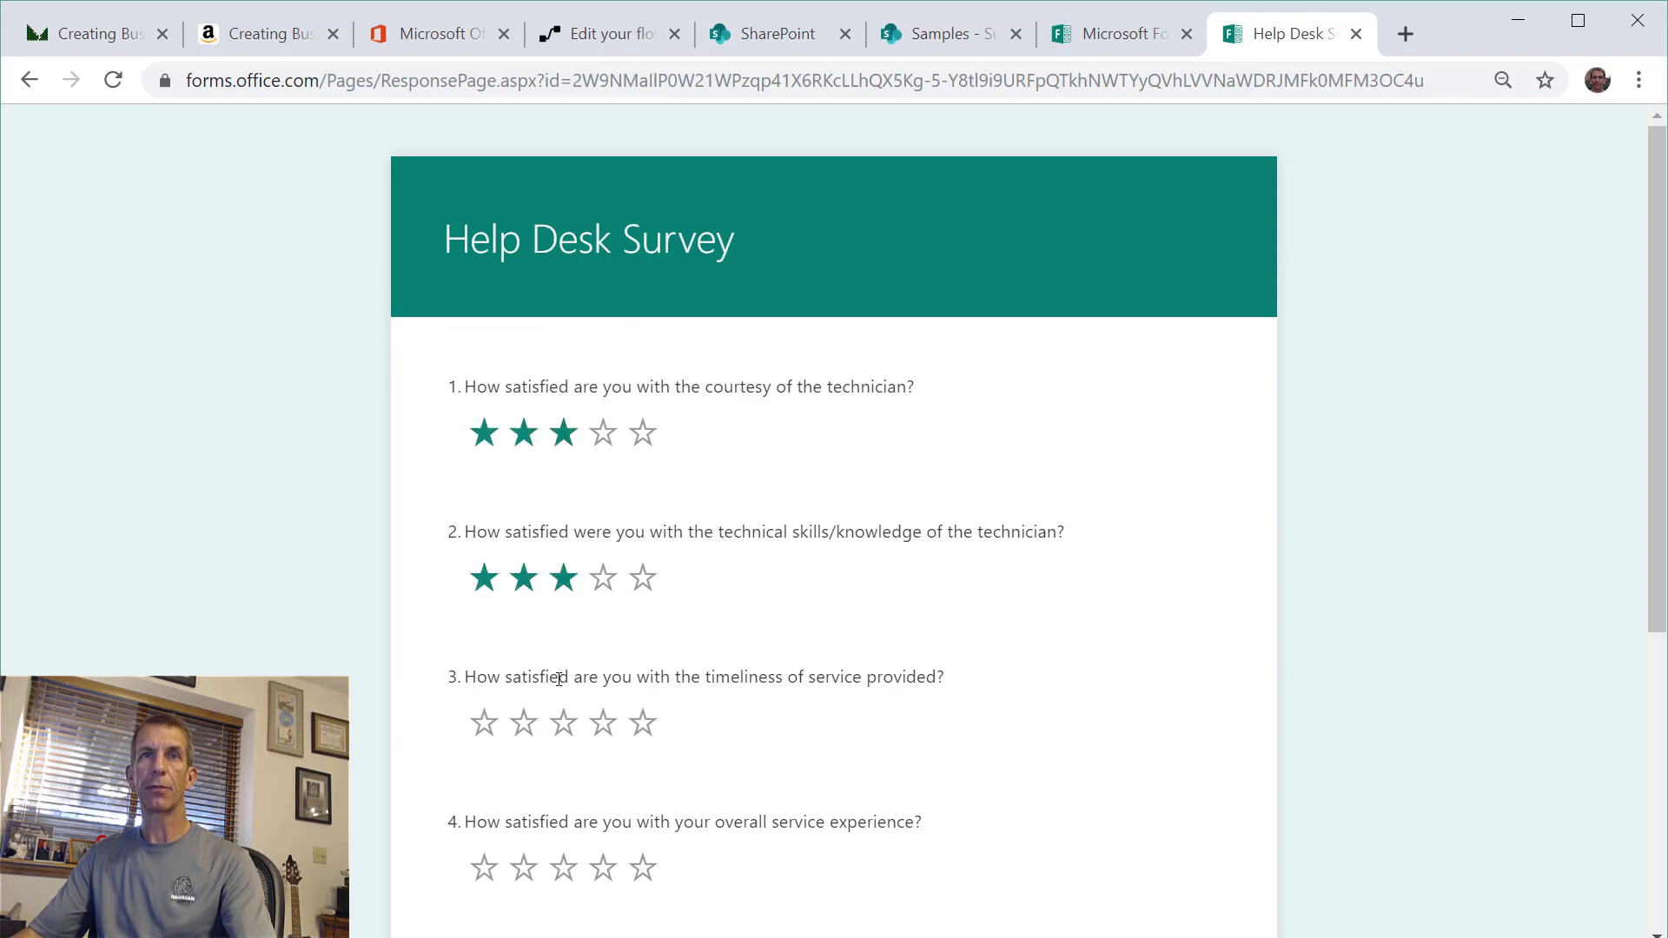
left_click(563, 723)
left_click(563, 867)
scroll(563, 877, "down", 3)
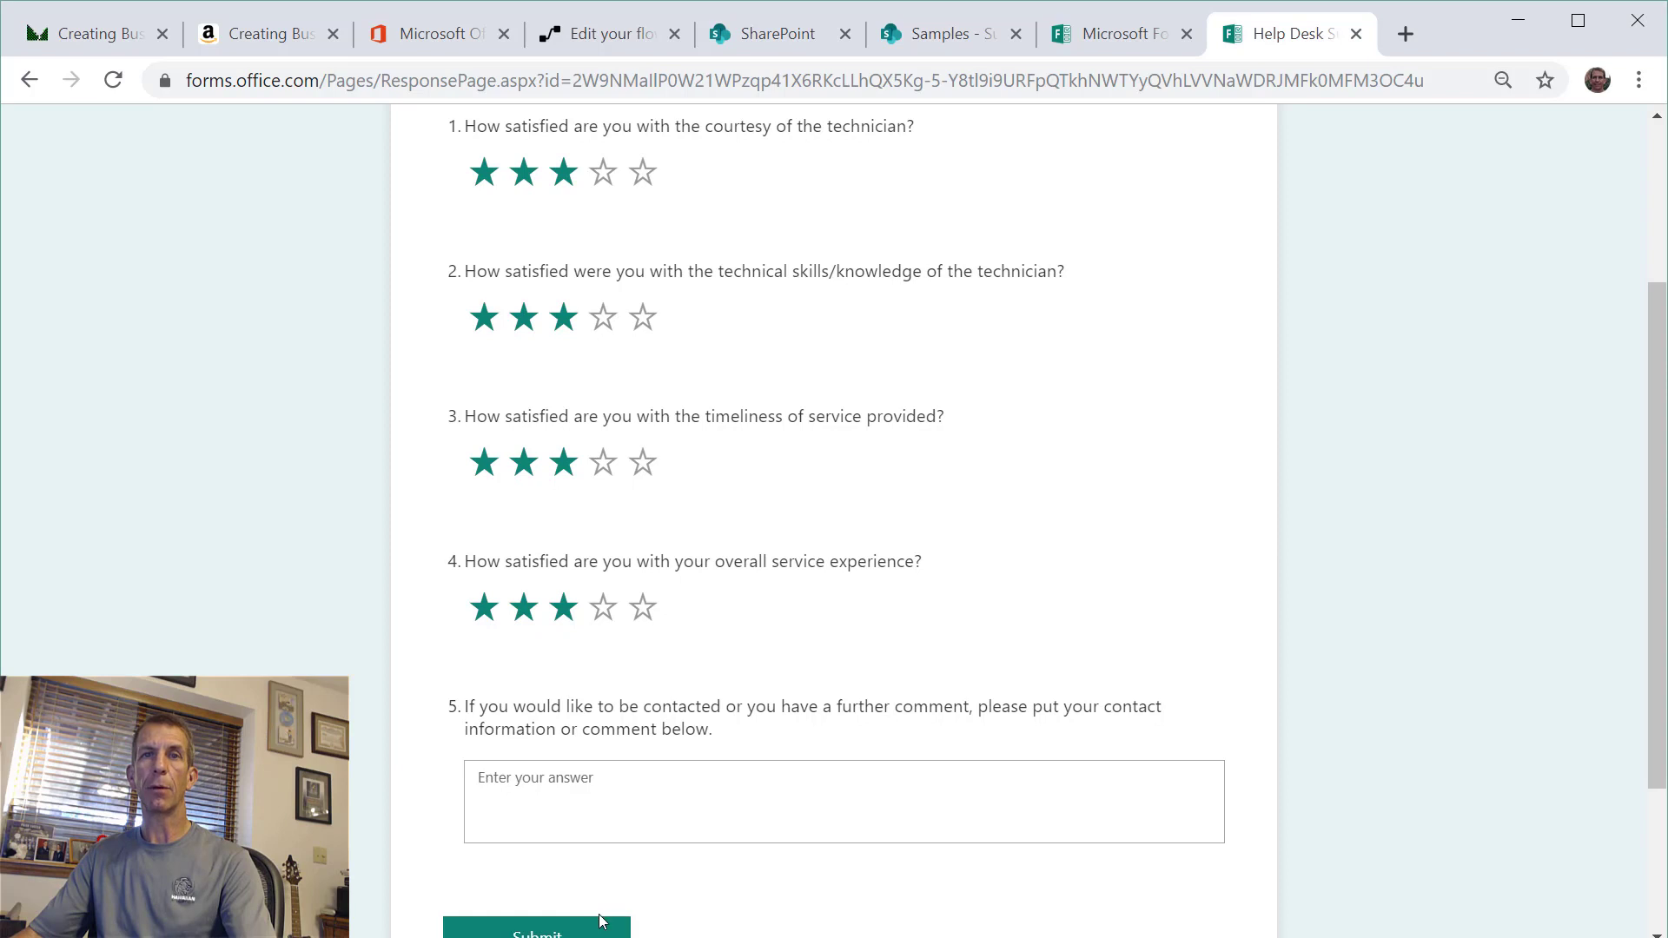
left_click(601, 922)
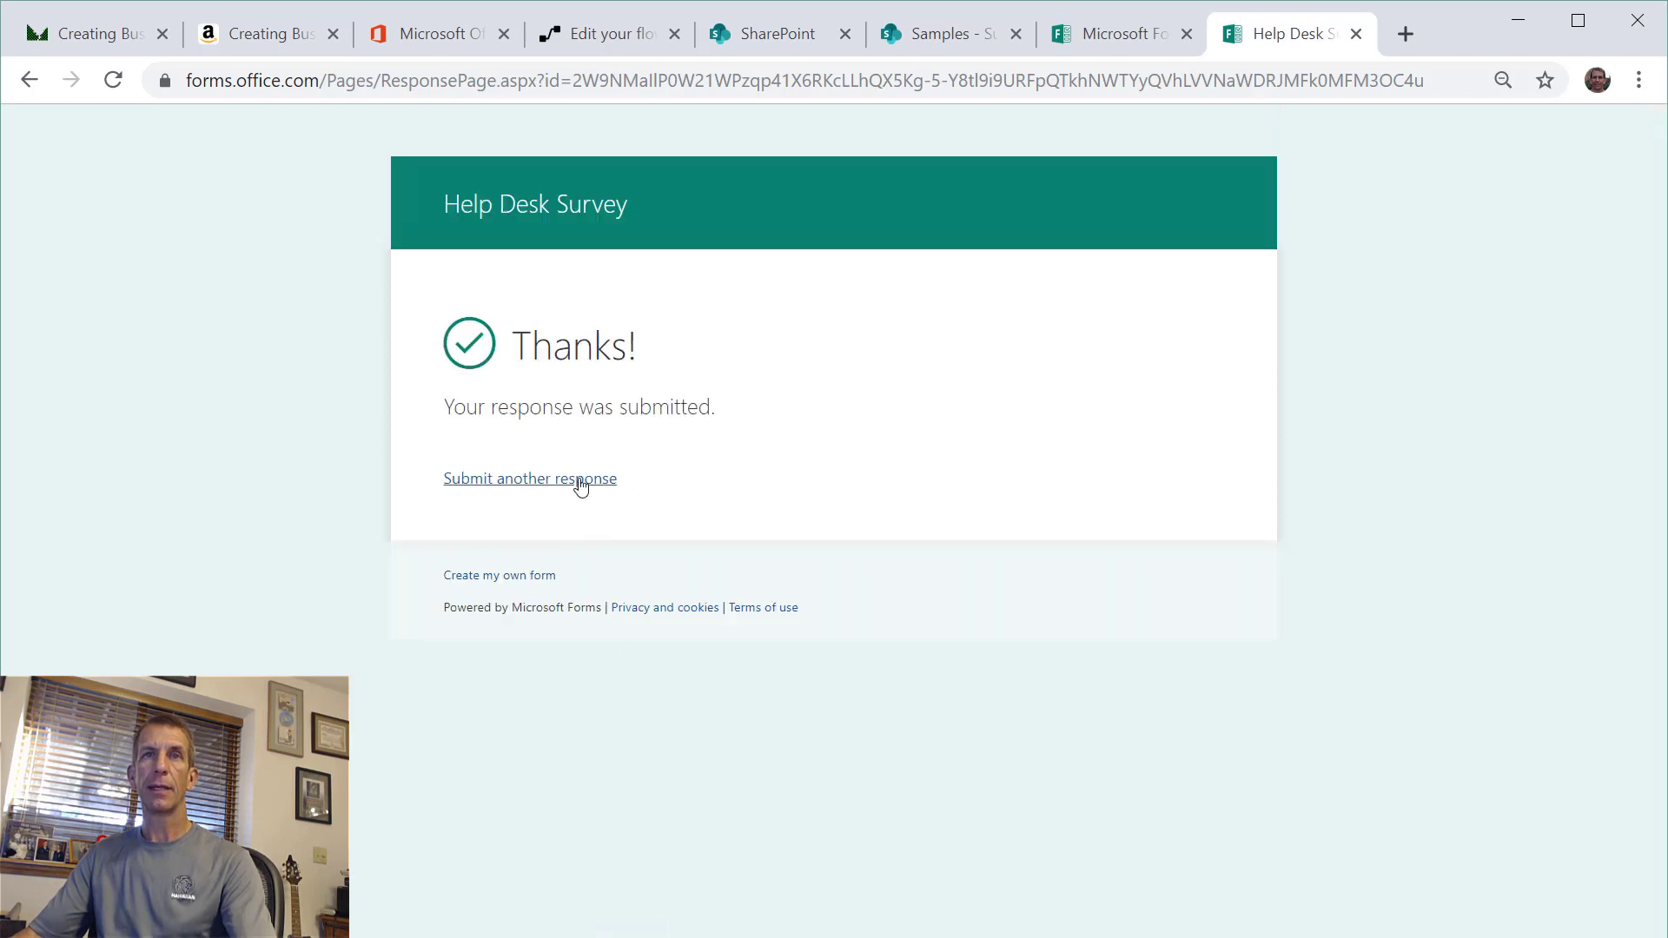
- Submit another survey response without star ratings, answering only question 5 with "No answers."
left_click(581, 483)
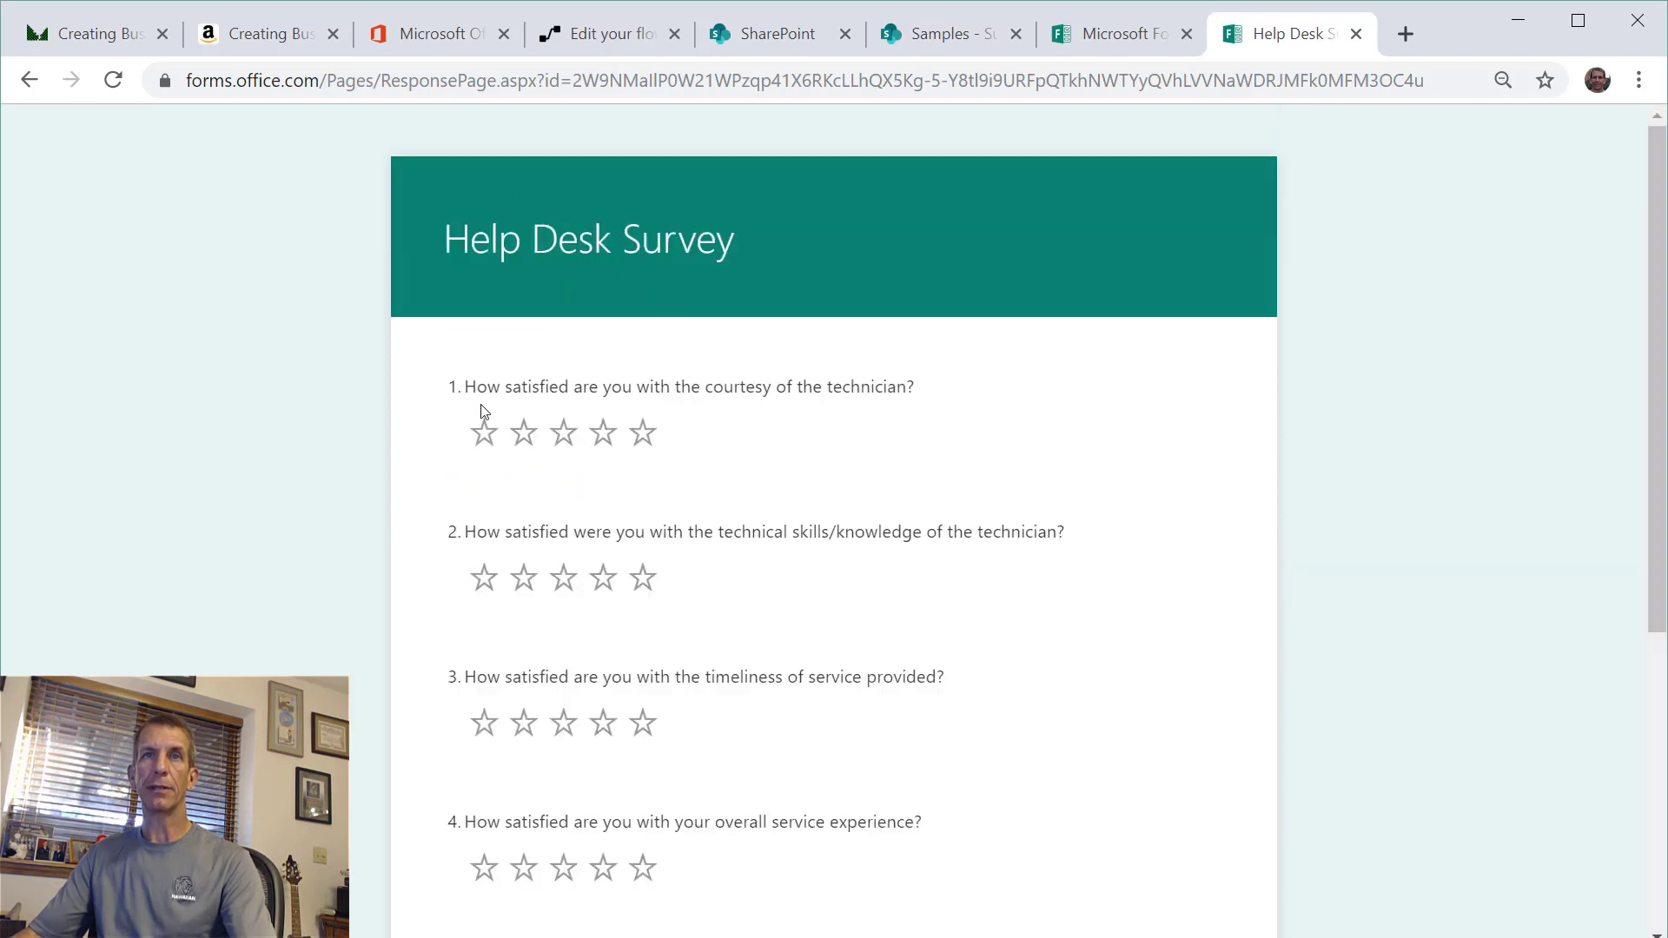
scroll(726, 580, "down", 6)
left_click(646, 547)
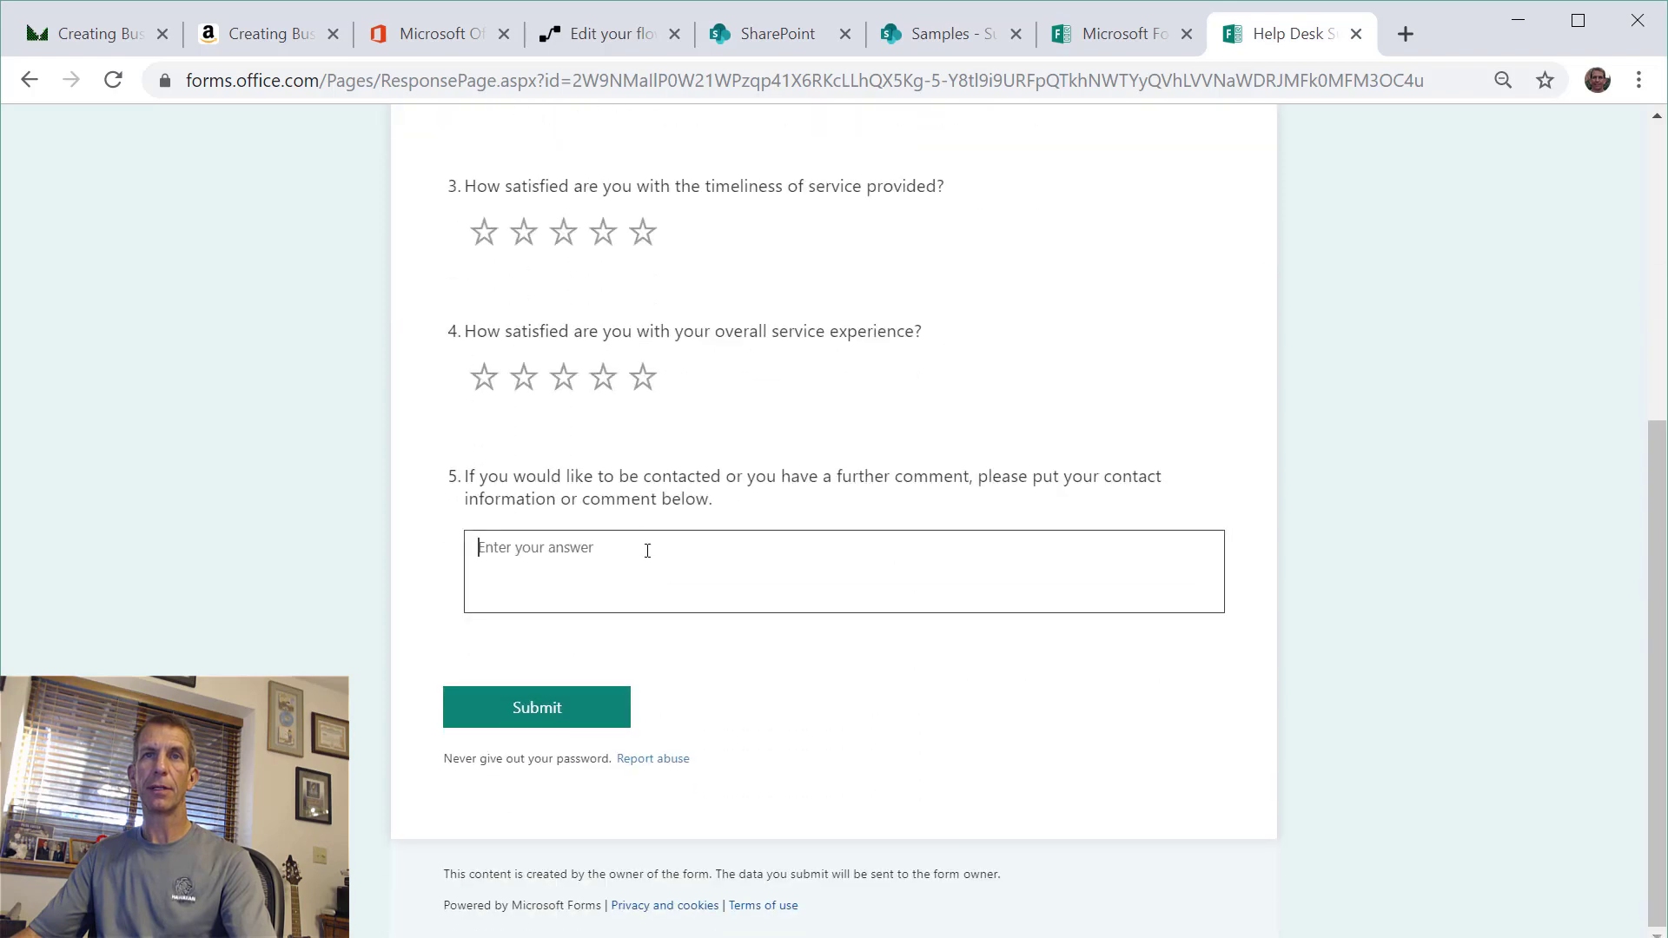
type("No an")
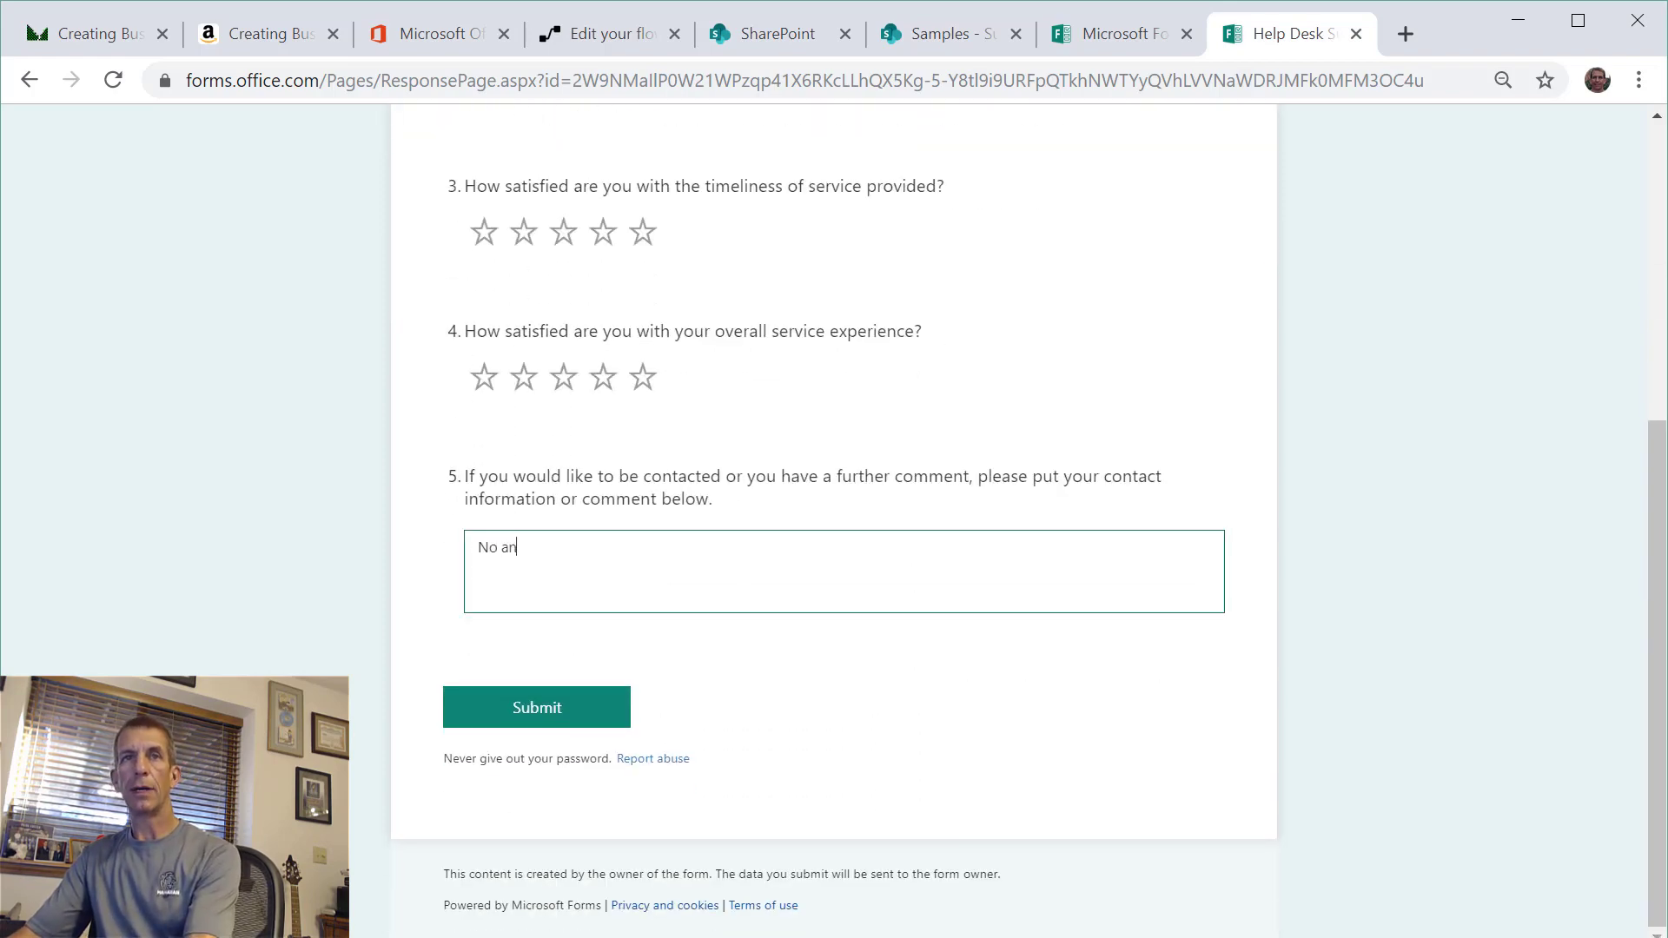
type("swers.")
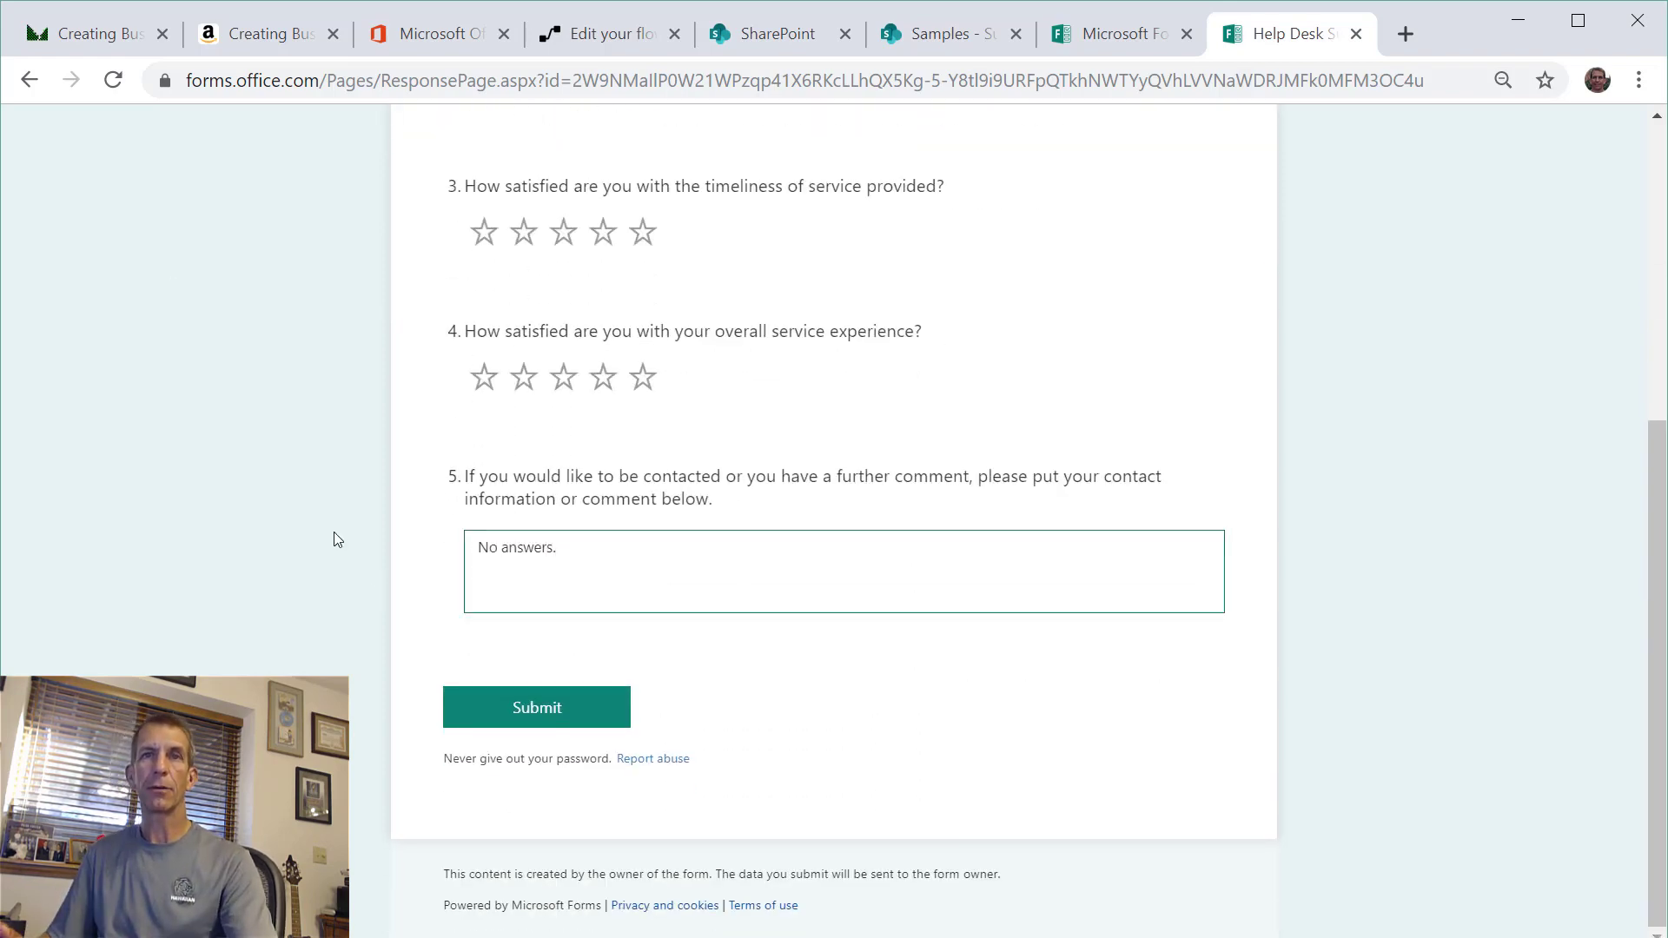
left_click(536, 723)
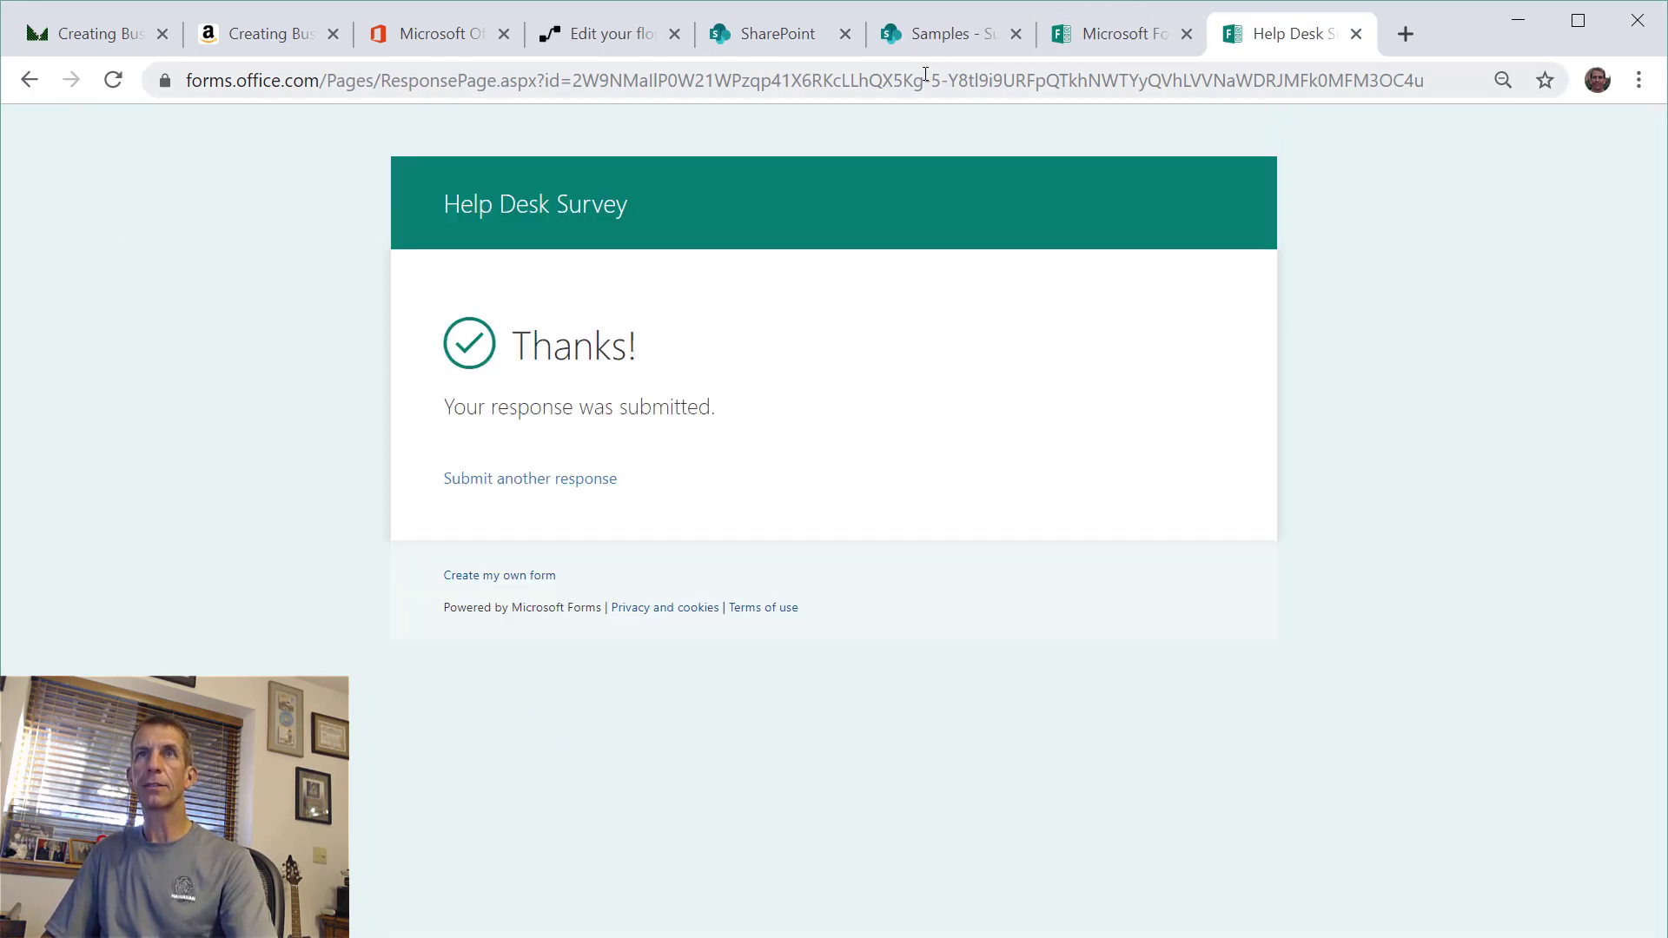
- Check the recorded entries in the SharePoint SurveyResponses list and review the Help Desk Survey's questions in Microsoft Forms
left_click(967, 33)
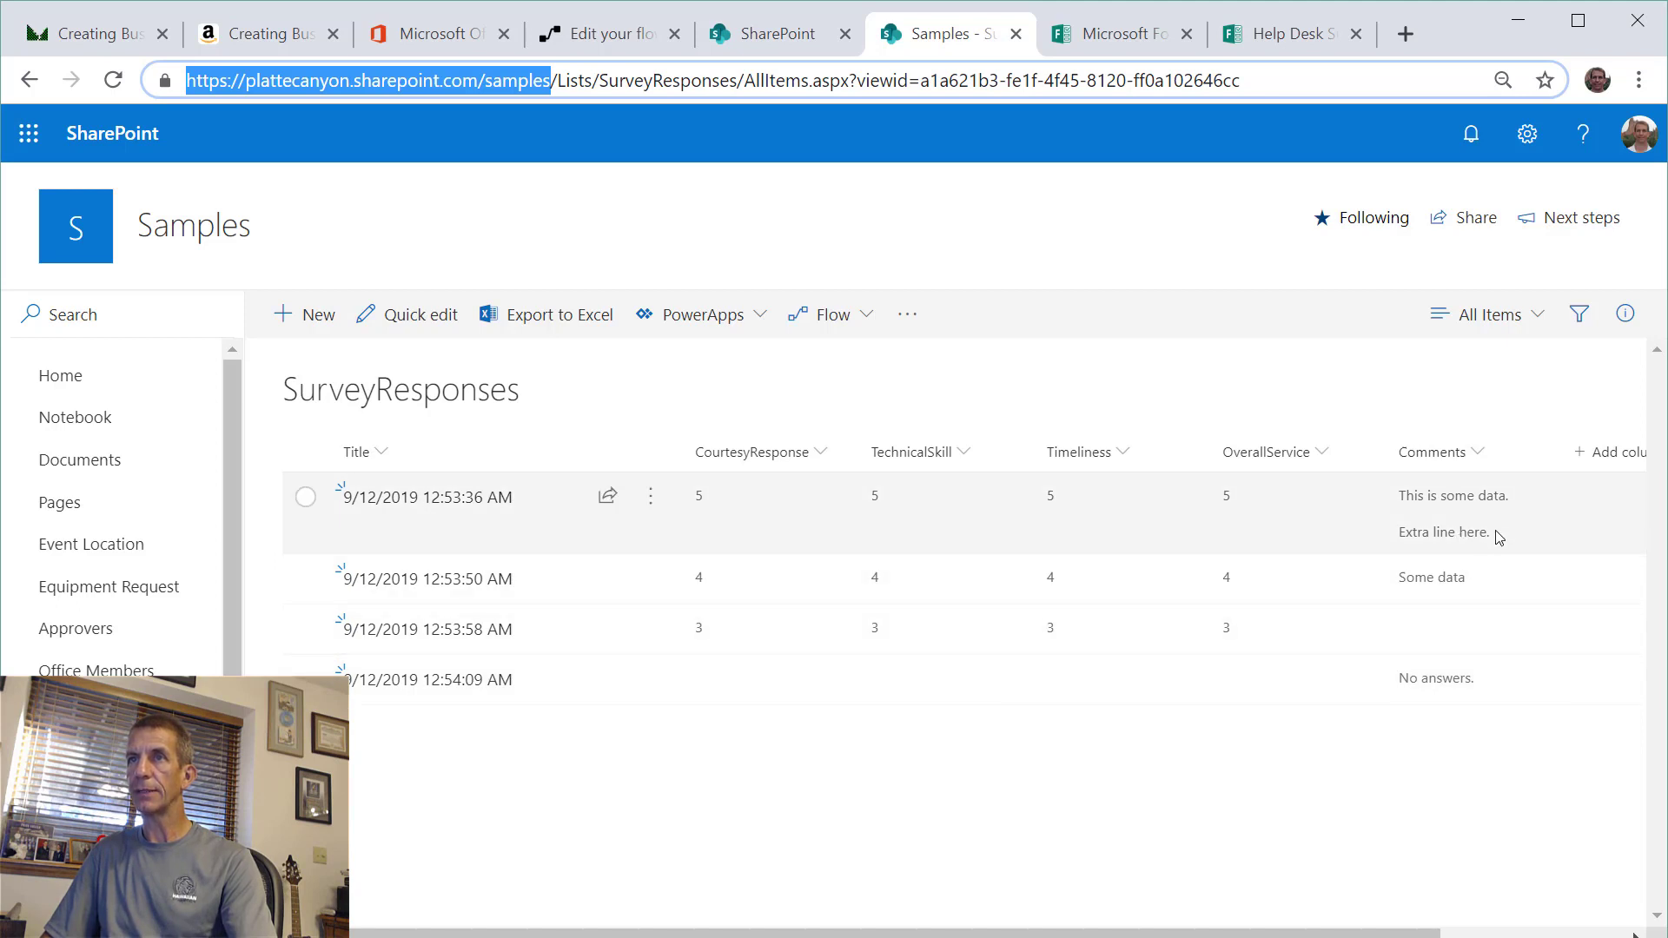
left_click(1457, 527)
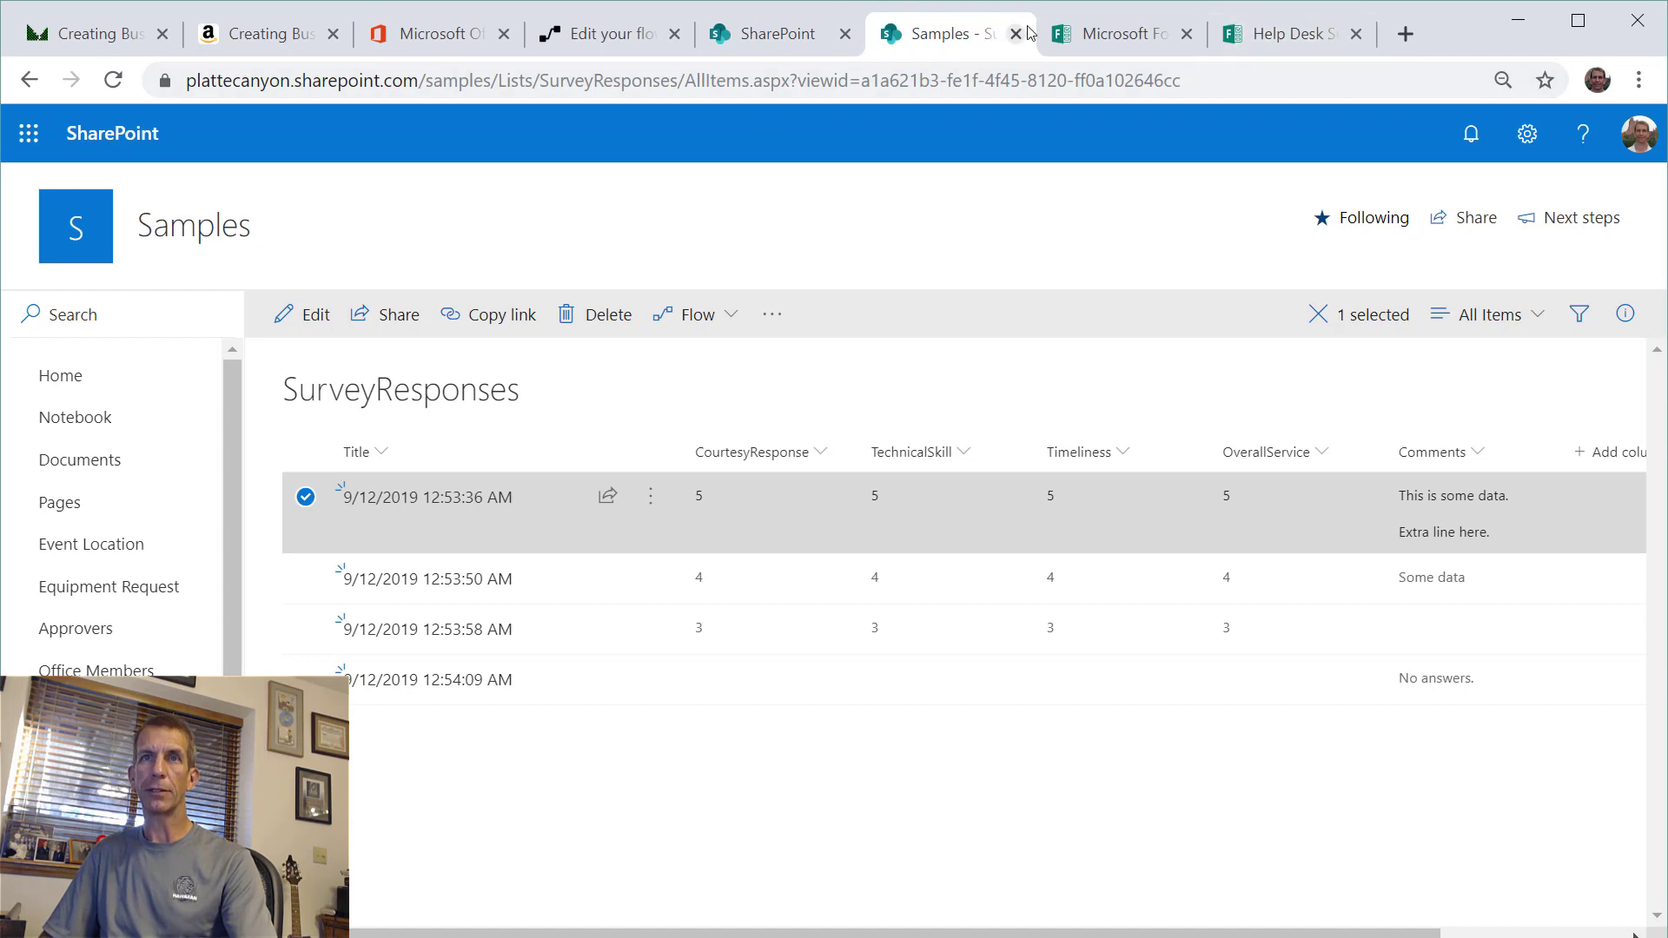
left_click(1108, 35)
scroll(852, 510, "up", 4)
scroll(855, 505, "down", 5)
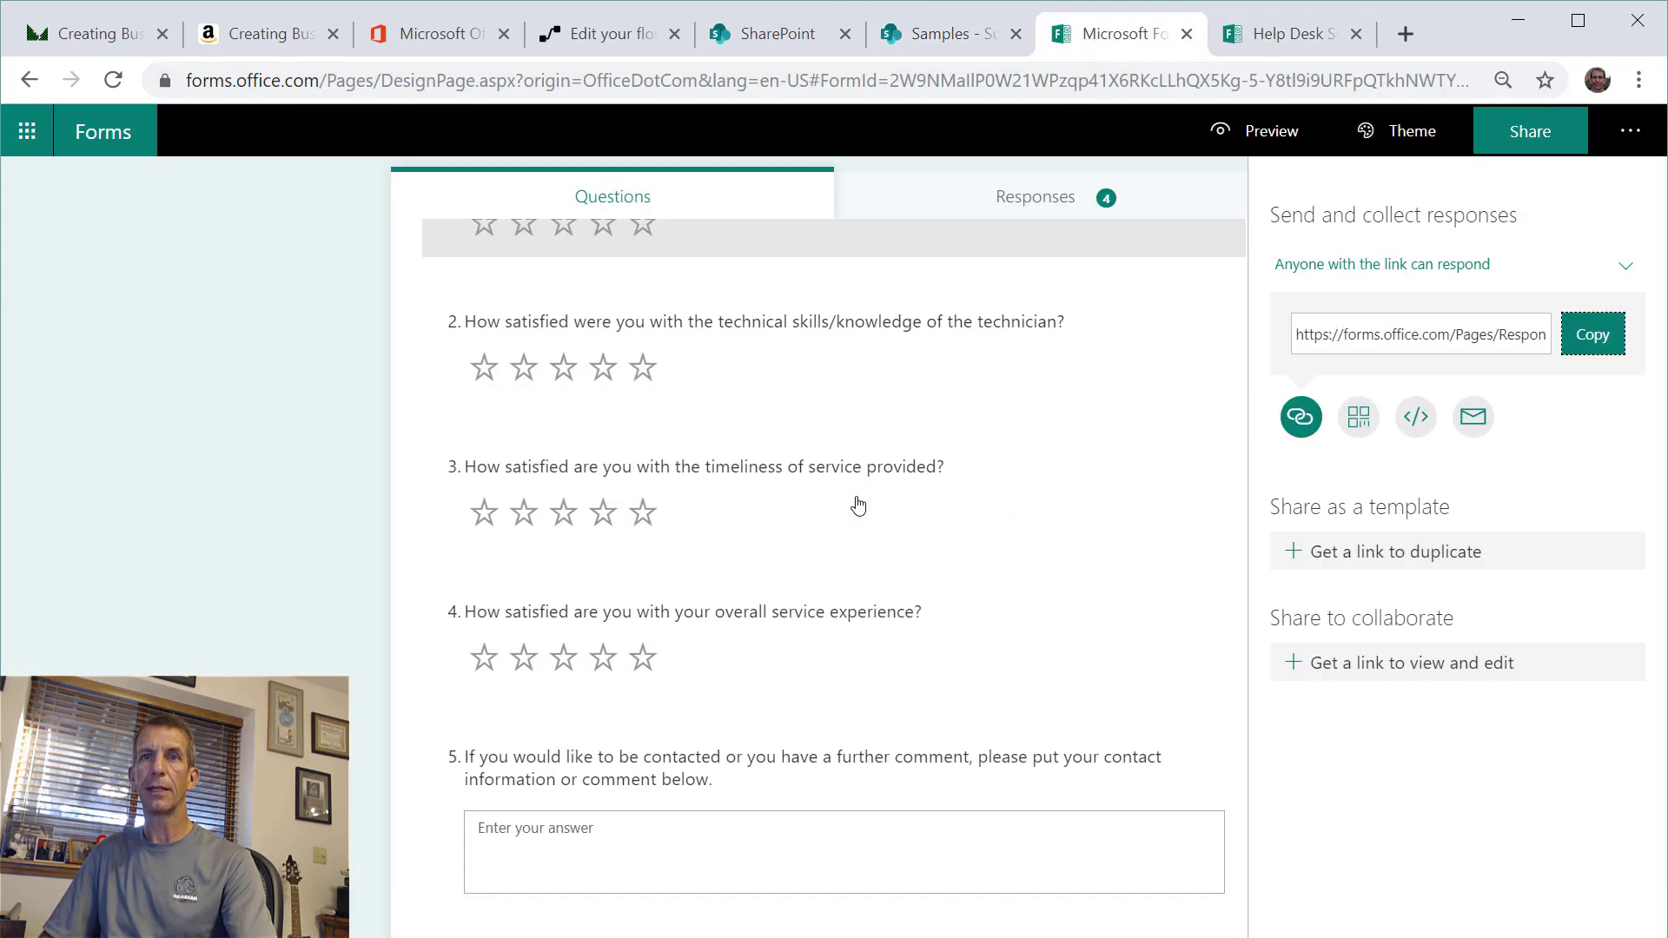
scroll(857, 504, "up", 5)
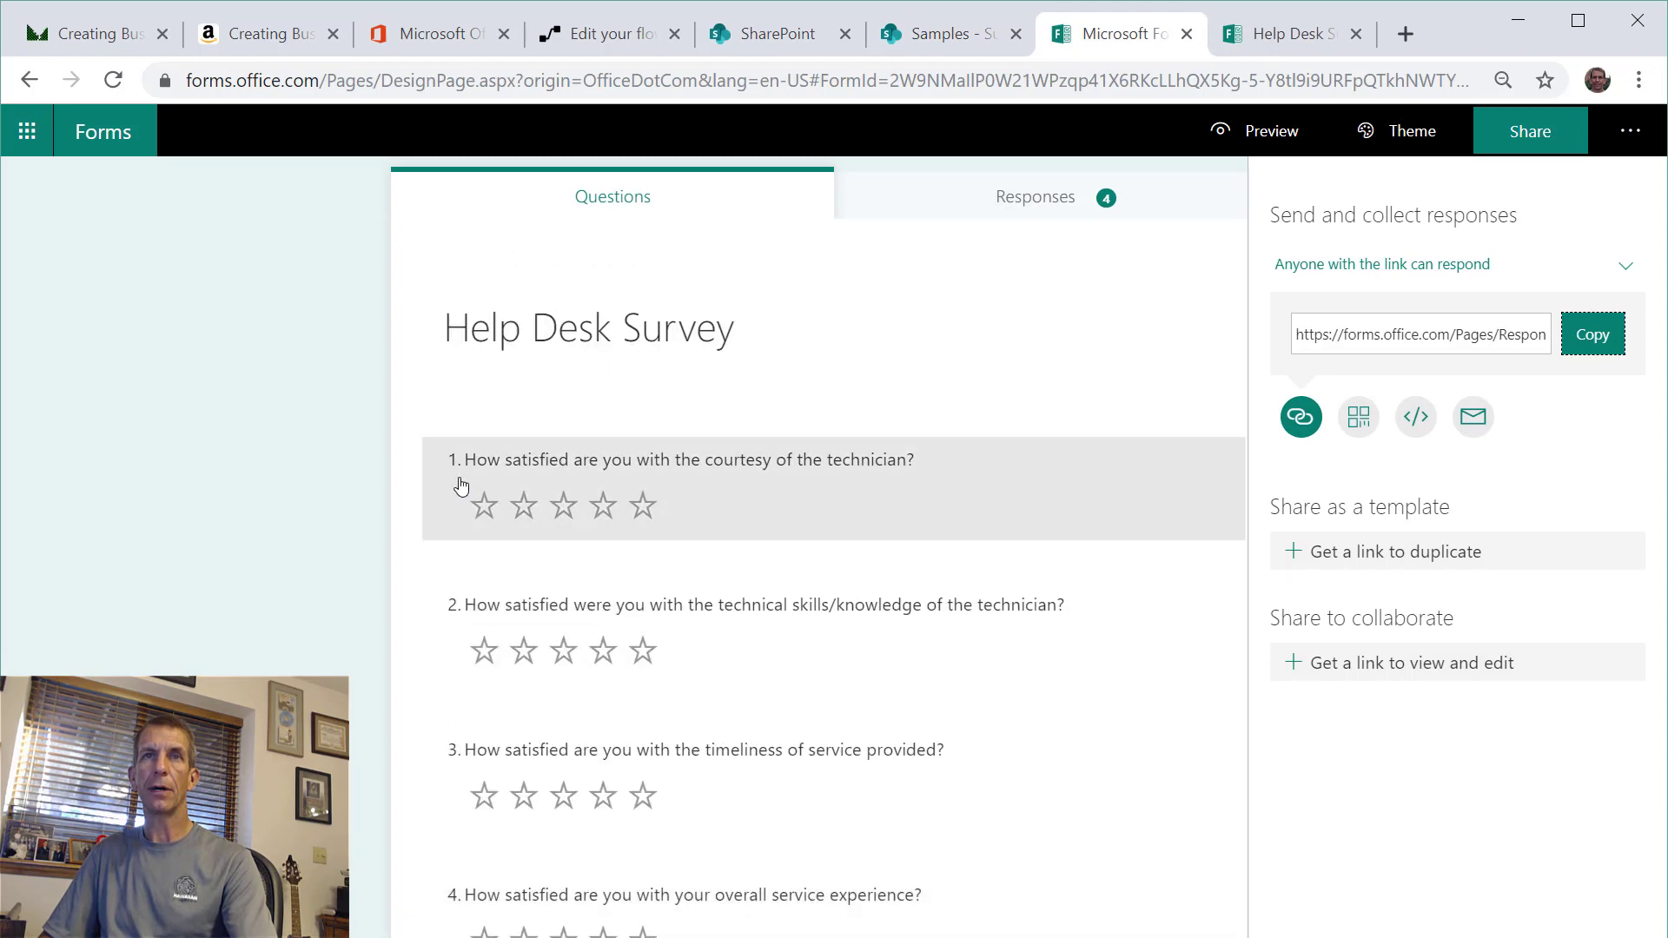
- Return to the survey's response page and submit another response with 2 stars for all four satisfaction questions and no comment
left_click(1285, 33)
left_click(591, 483)
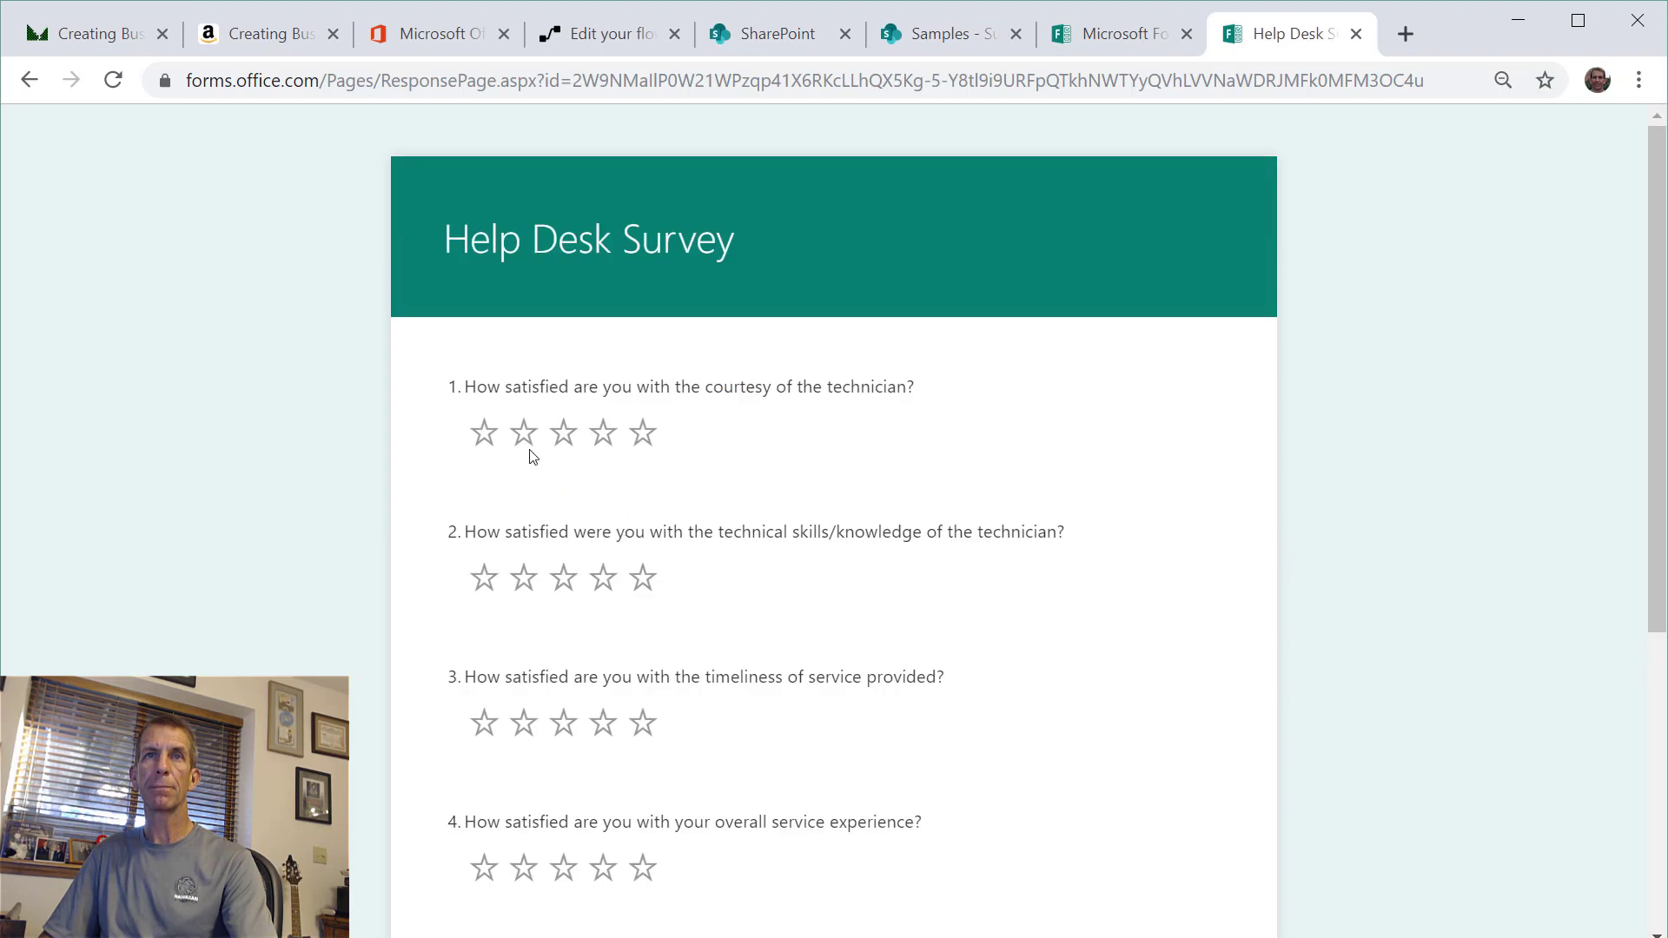
left_click(526, 447)
left_click(532, 588)
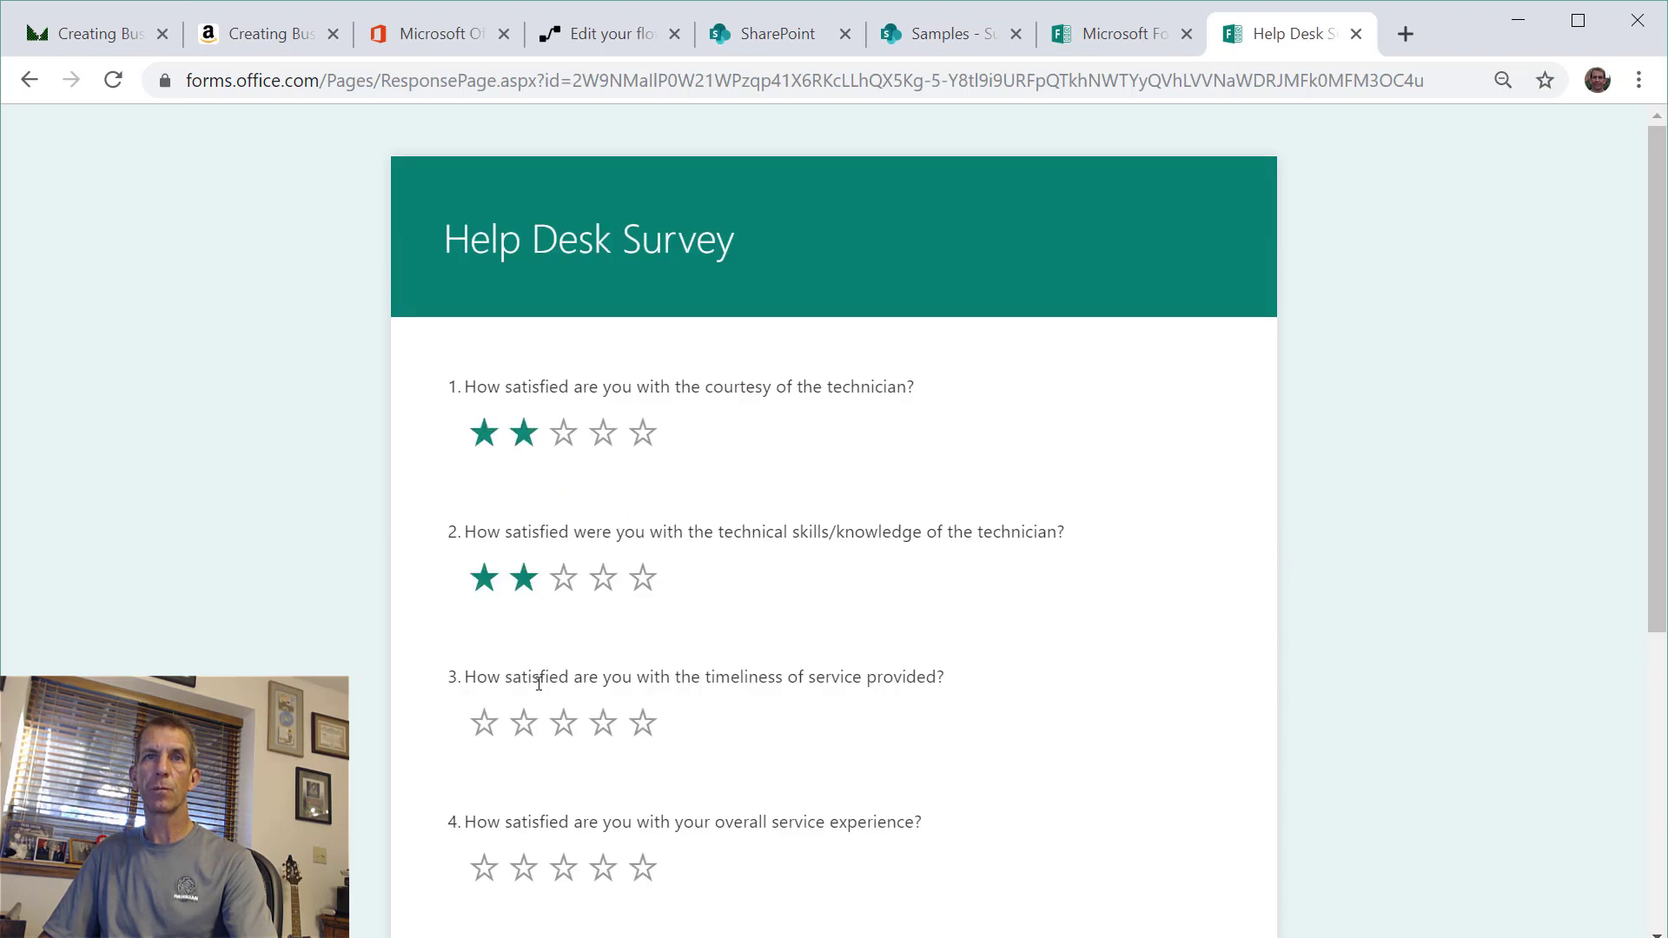
left_click(524, 740)
scroll(527, 745, "down", 3)
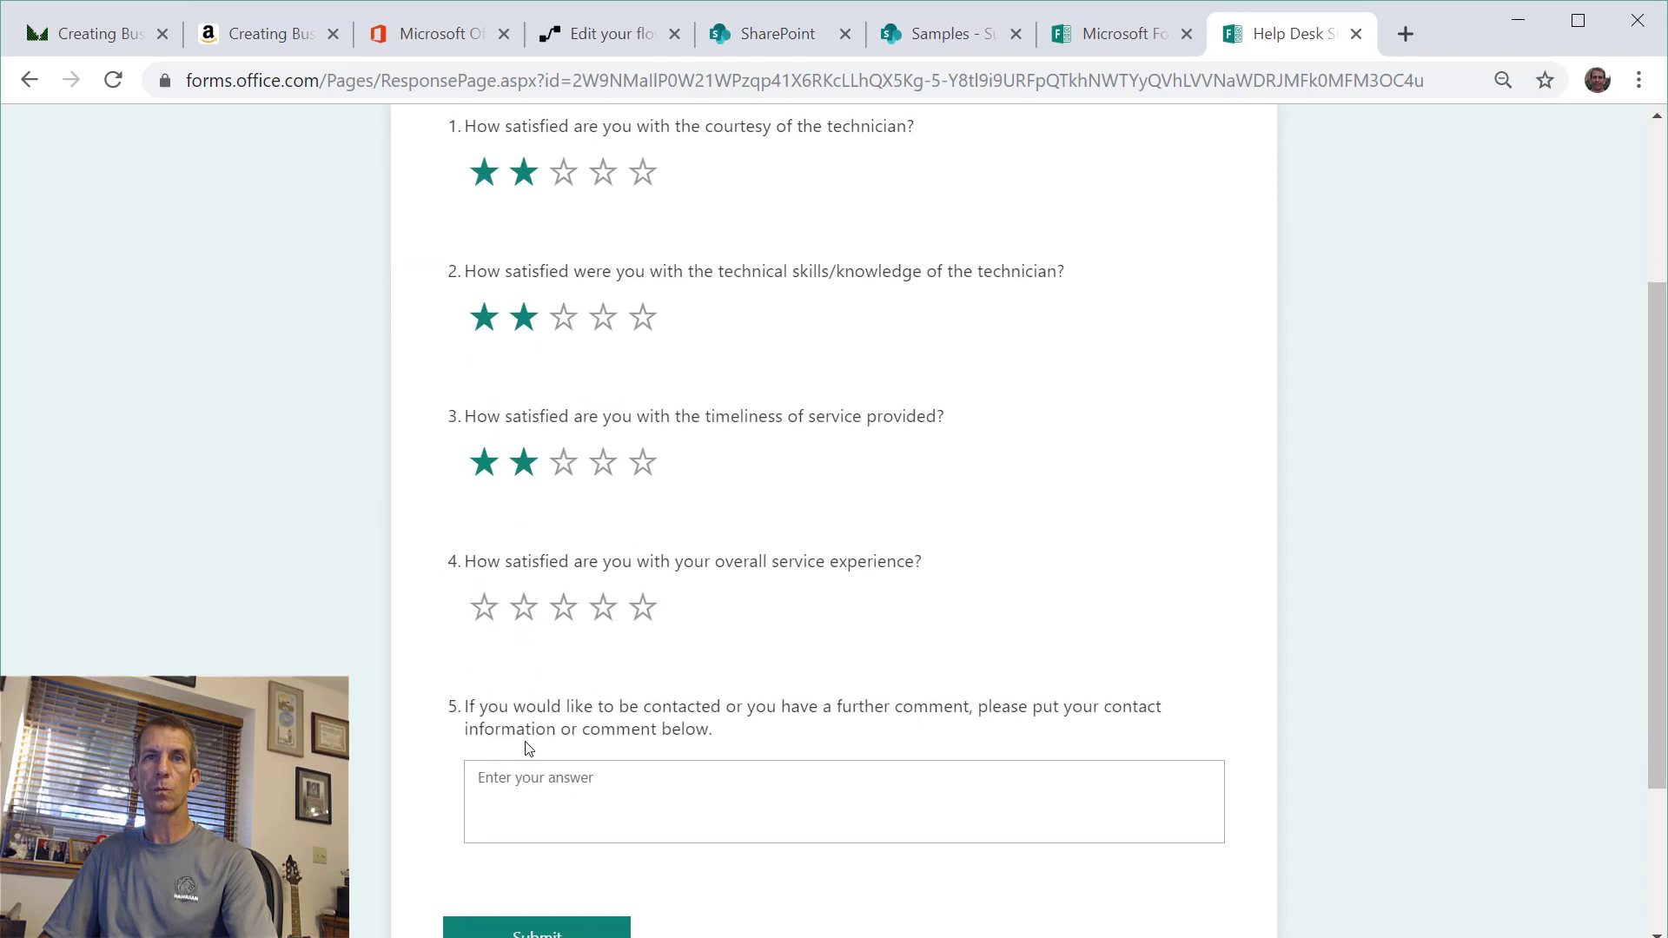
left_click(524, 613)
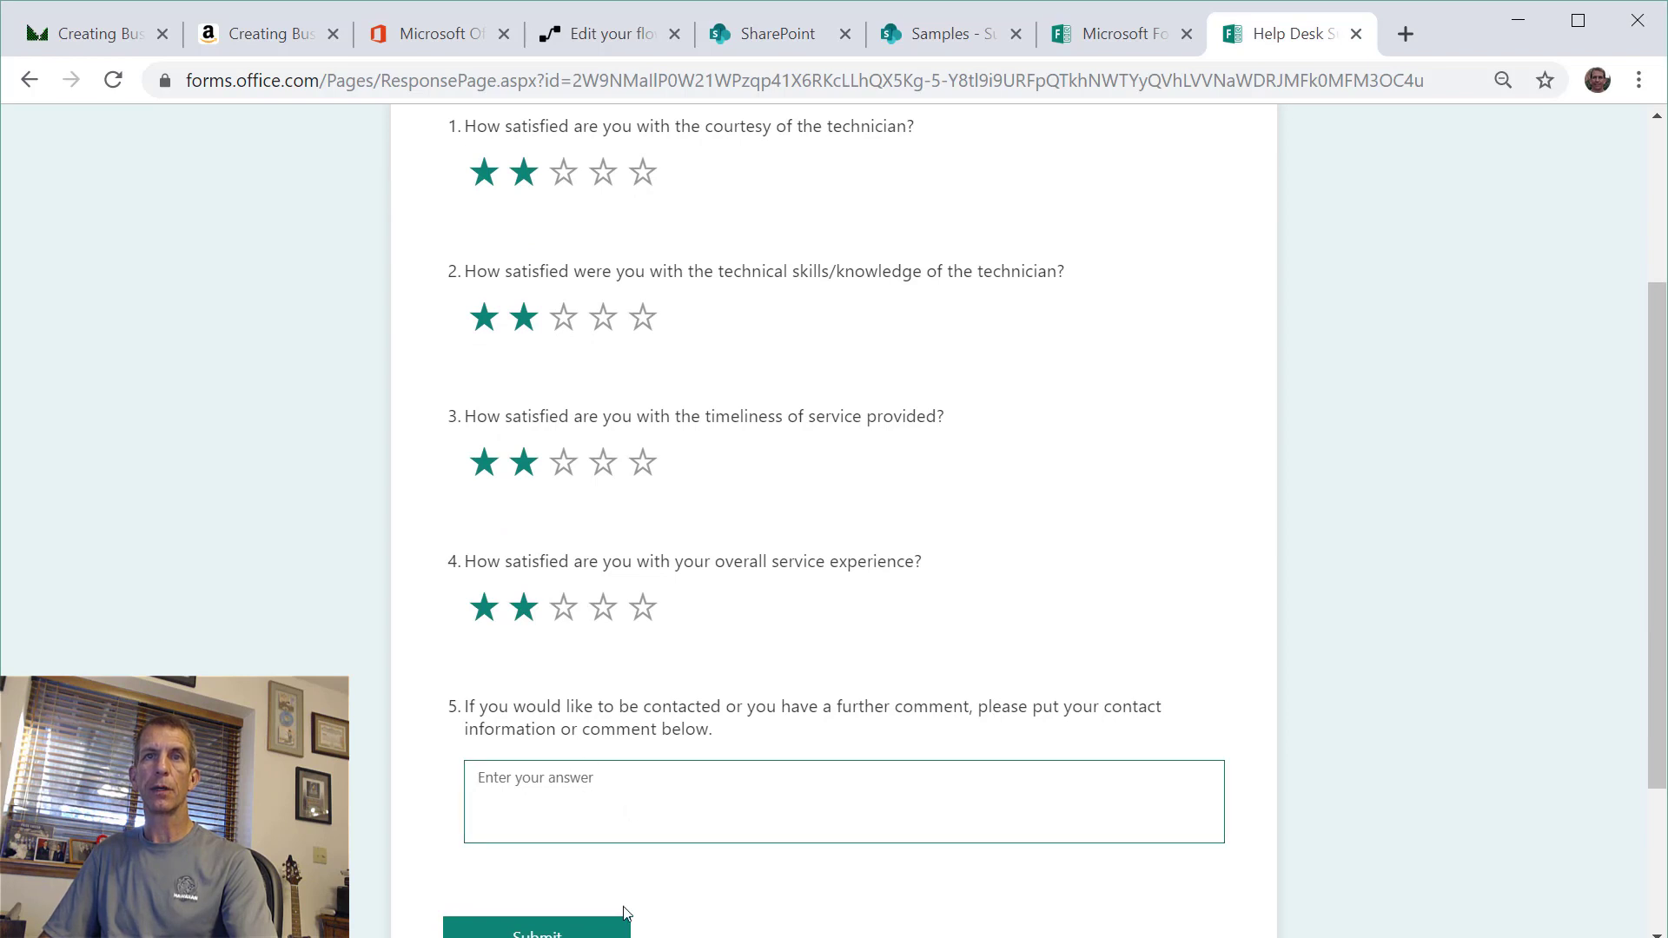
left_click(573, 922)
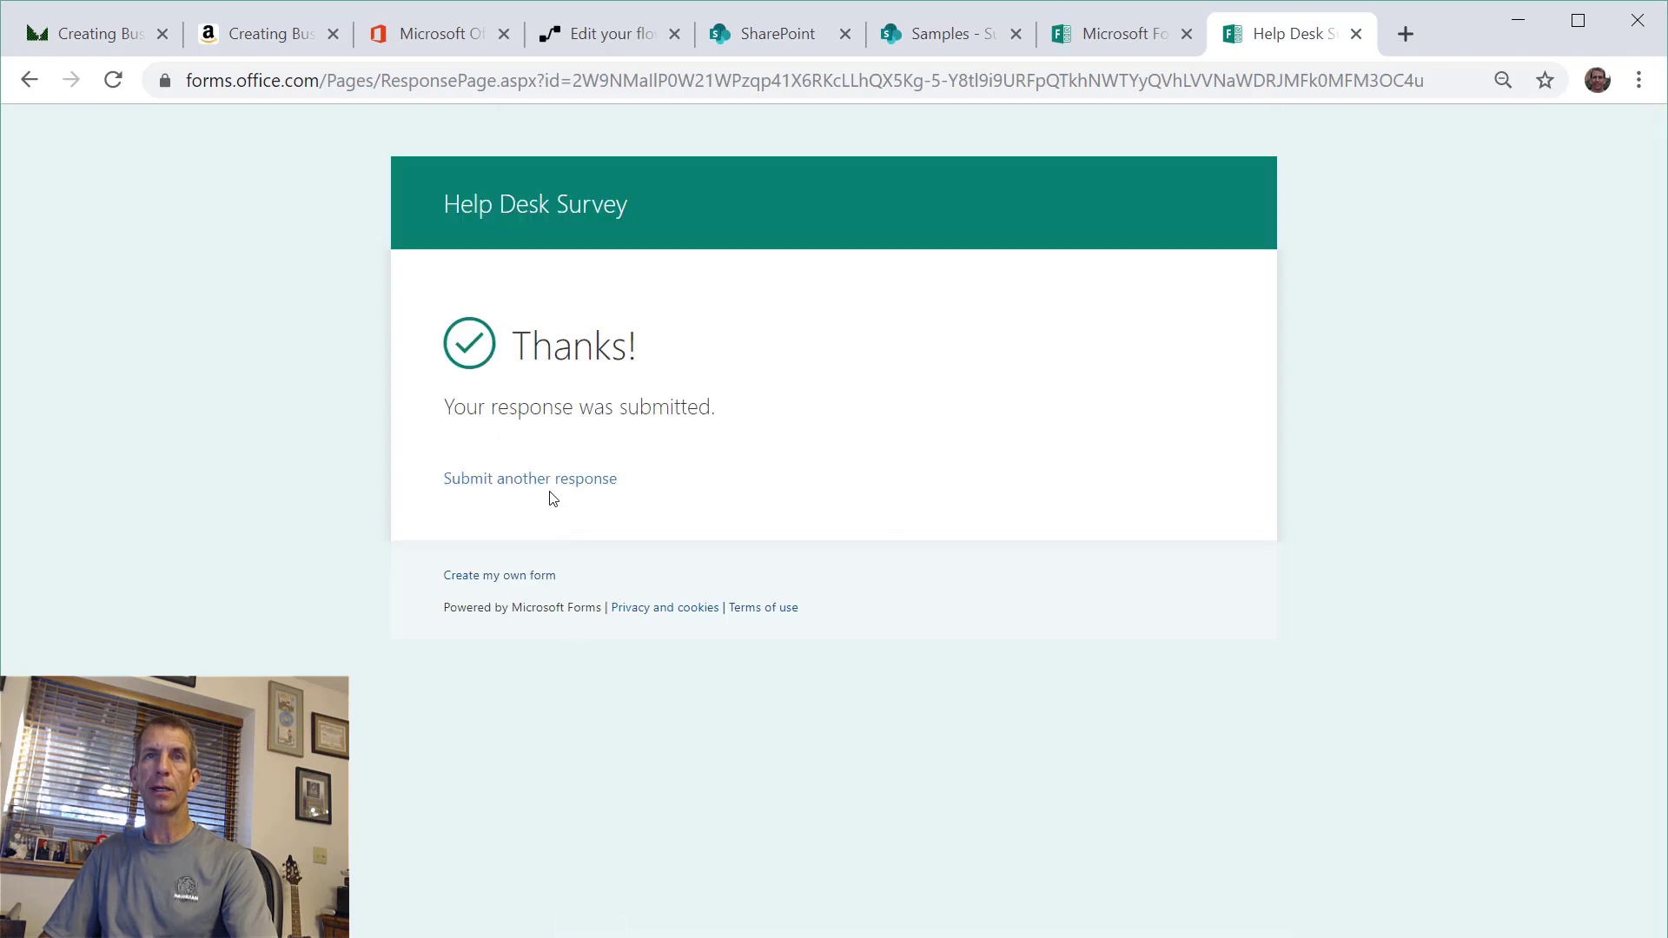
- Start another survey response and rate all four satisfaction questions with 1 star
left_click(551, 483)
left_click(483, 435)
left_click(482, 583)
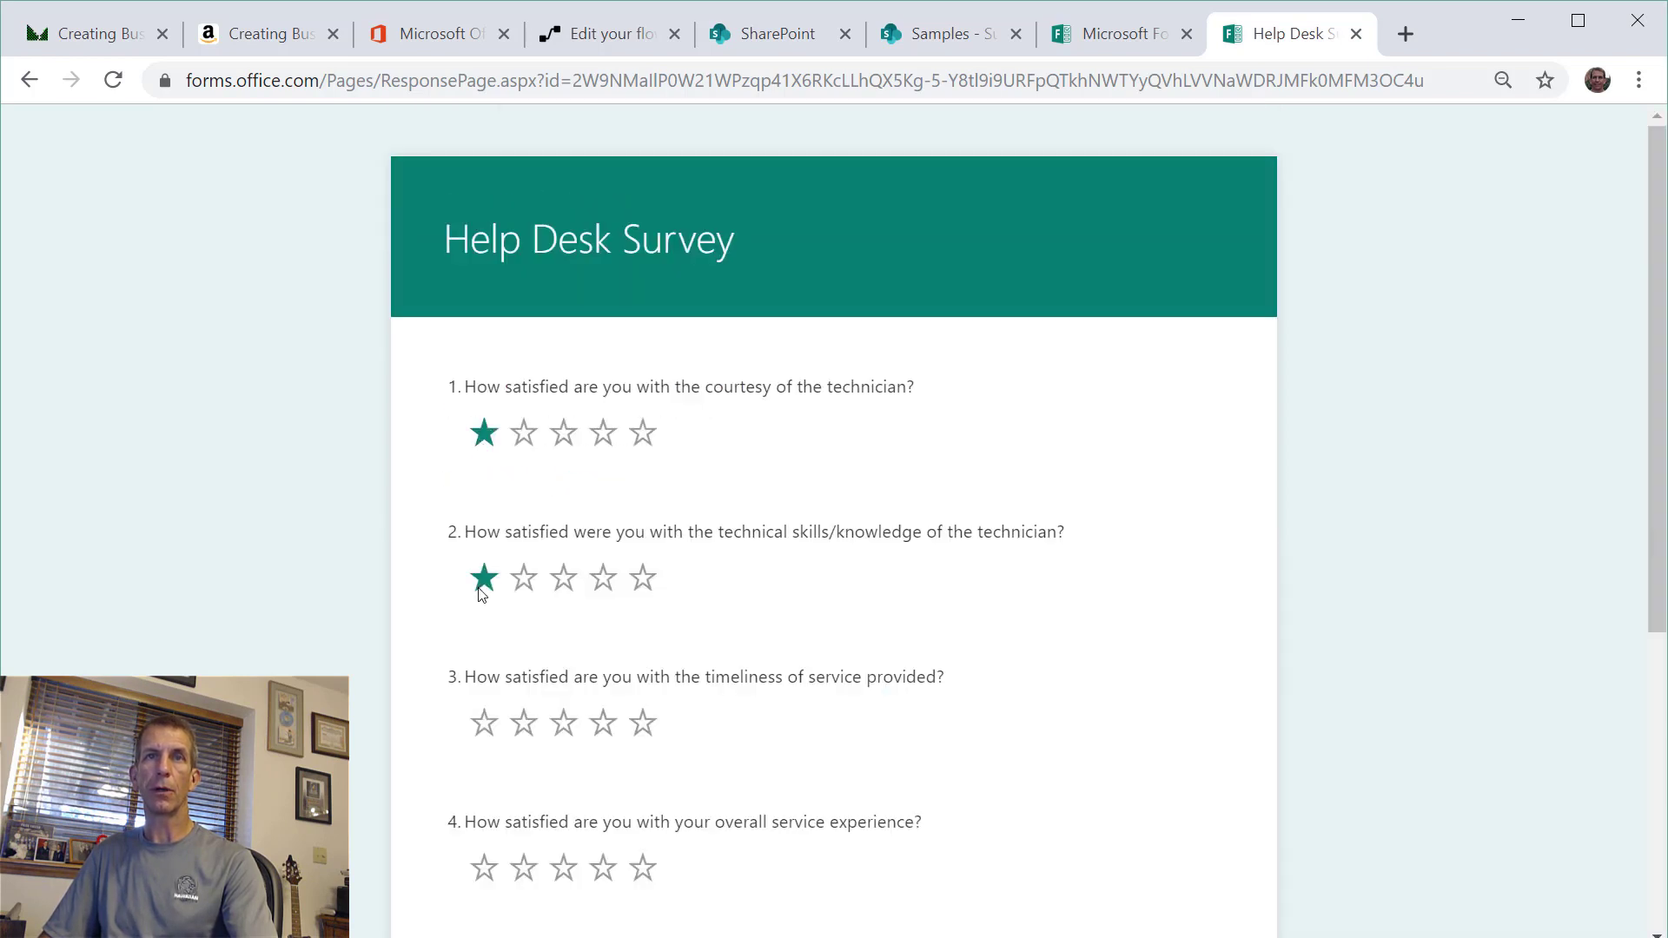
left_click(484, 867)
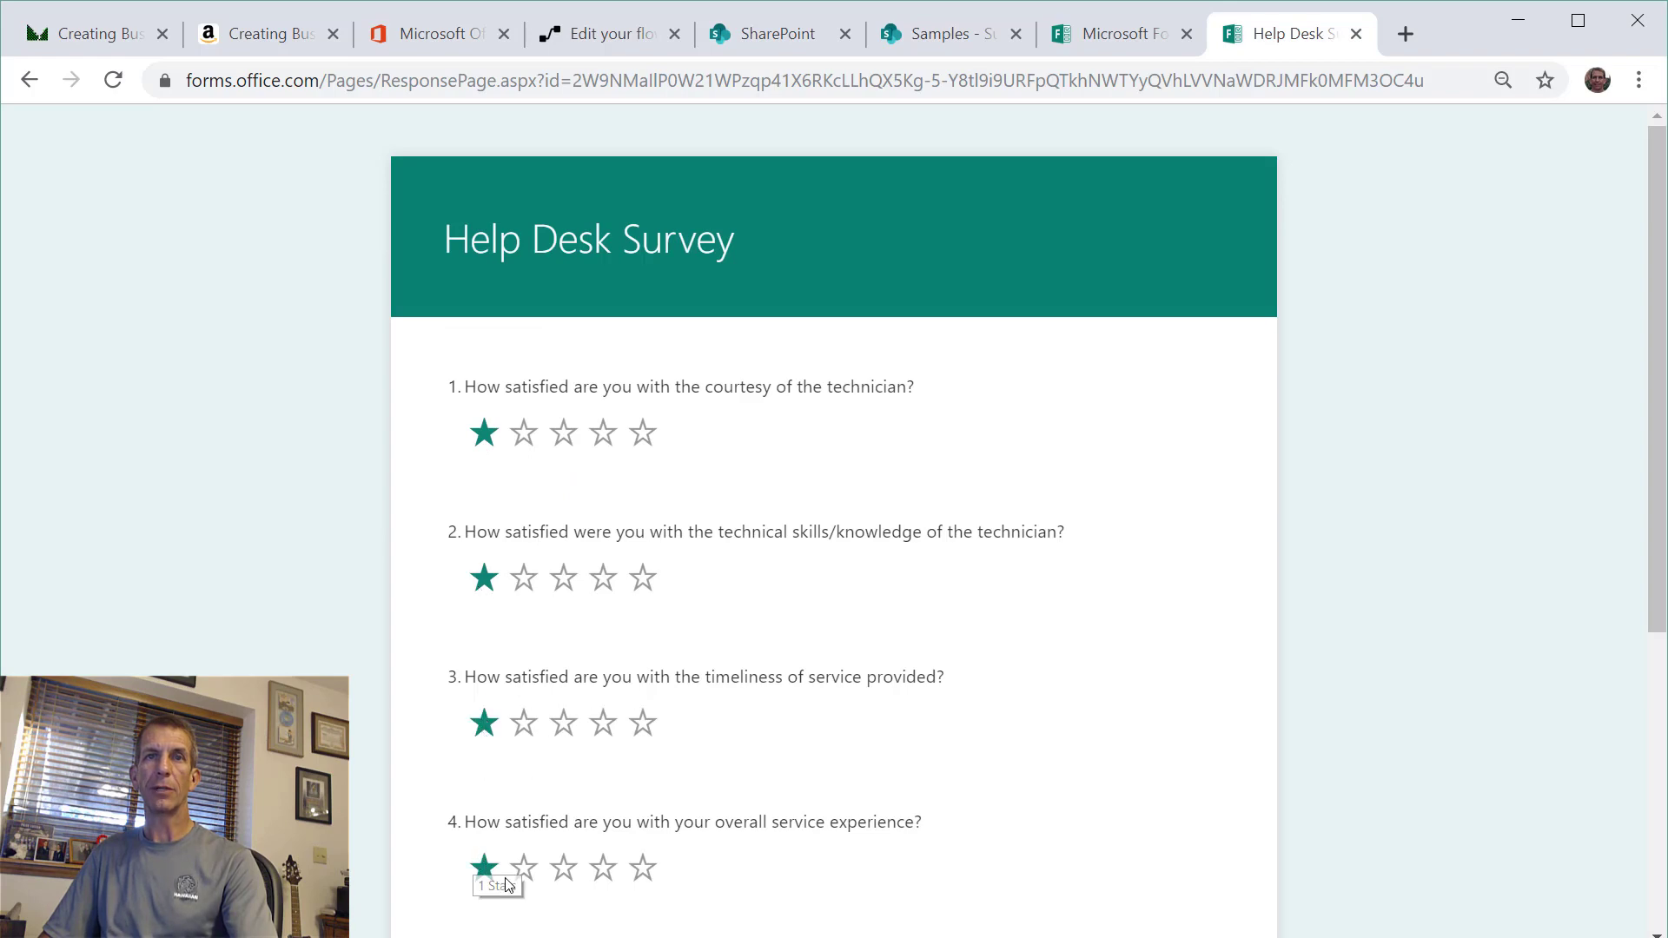
scroll(495, 869, "down", 3)
- Submit the response with "Extra comments and data." as the answer to question 5, and view the SurveyResponses list in SharePoint
left_click(514, 822)
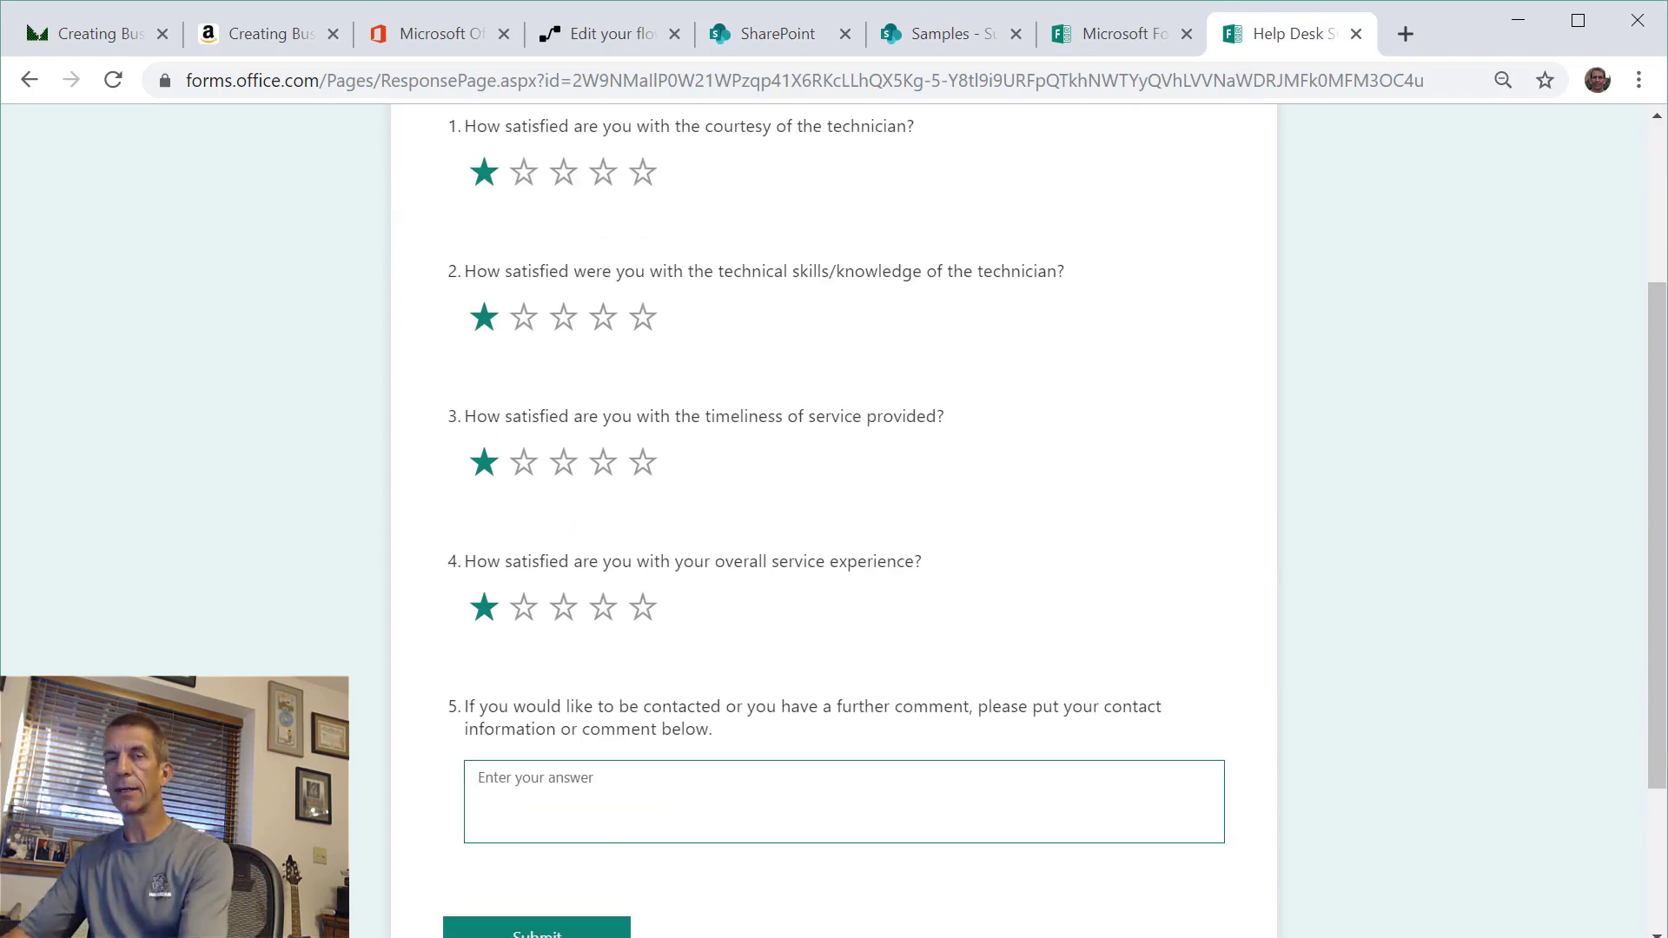
type("E")
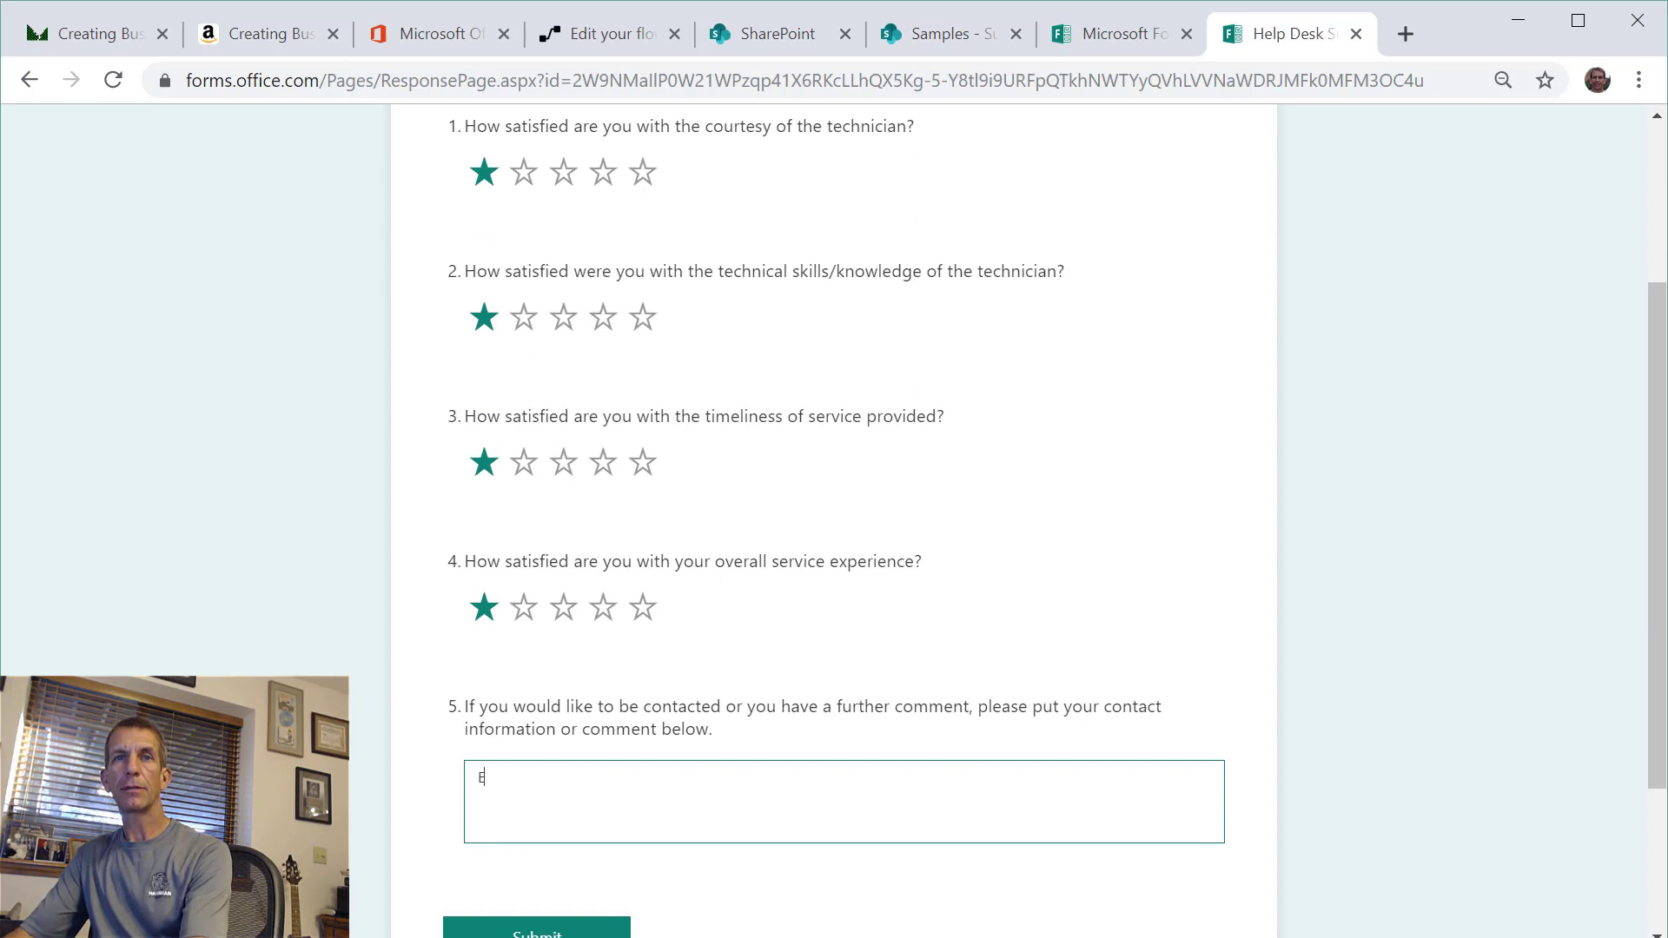
type("xtra")
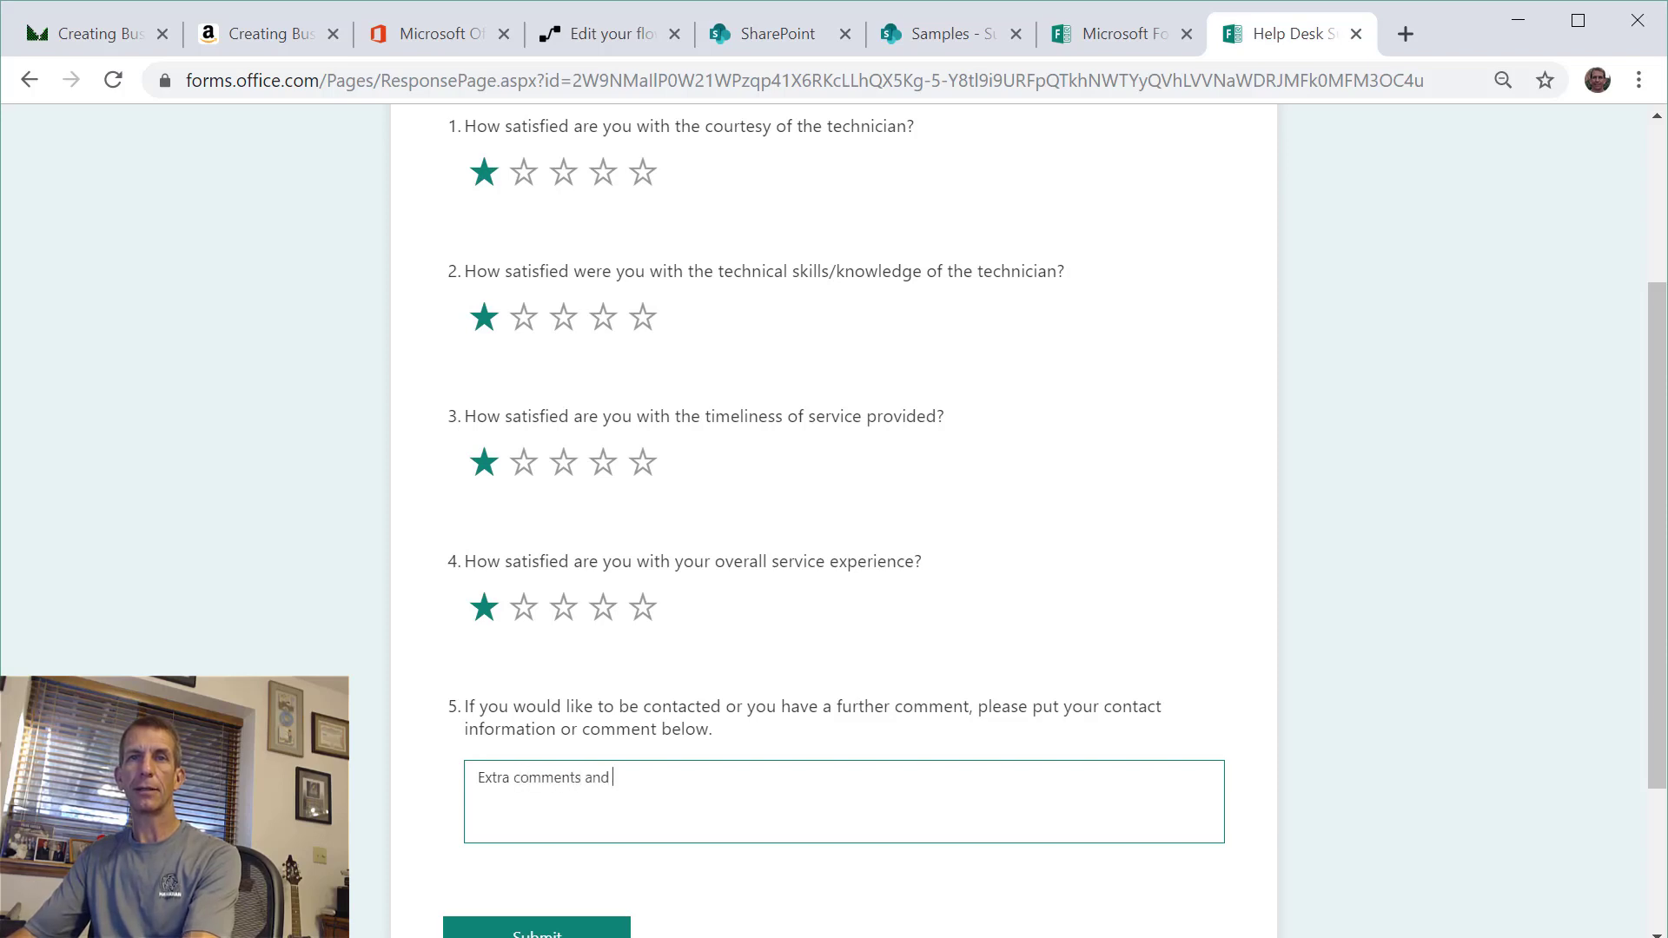
type("comments and data.")
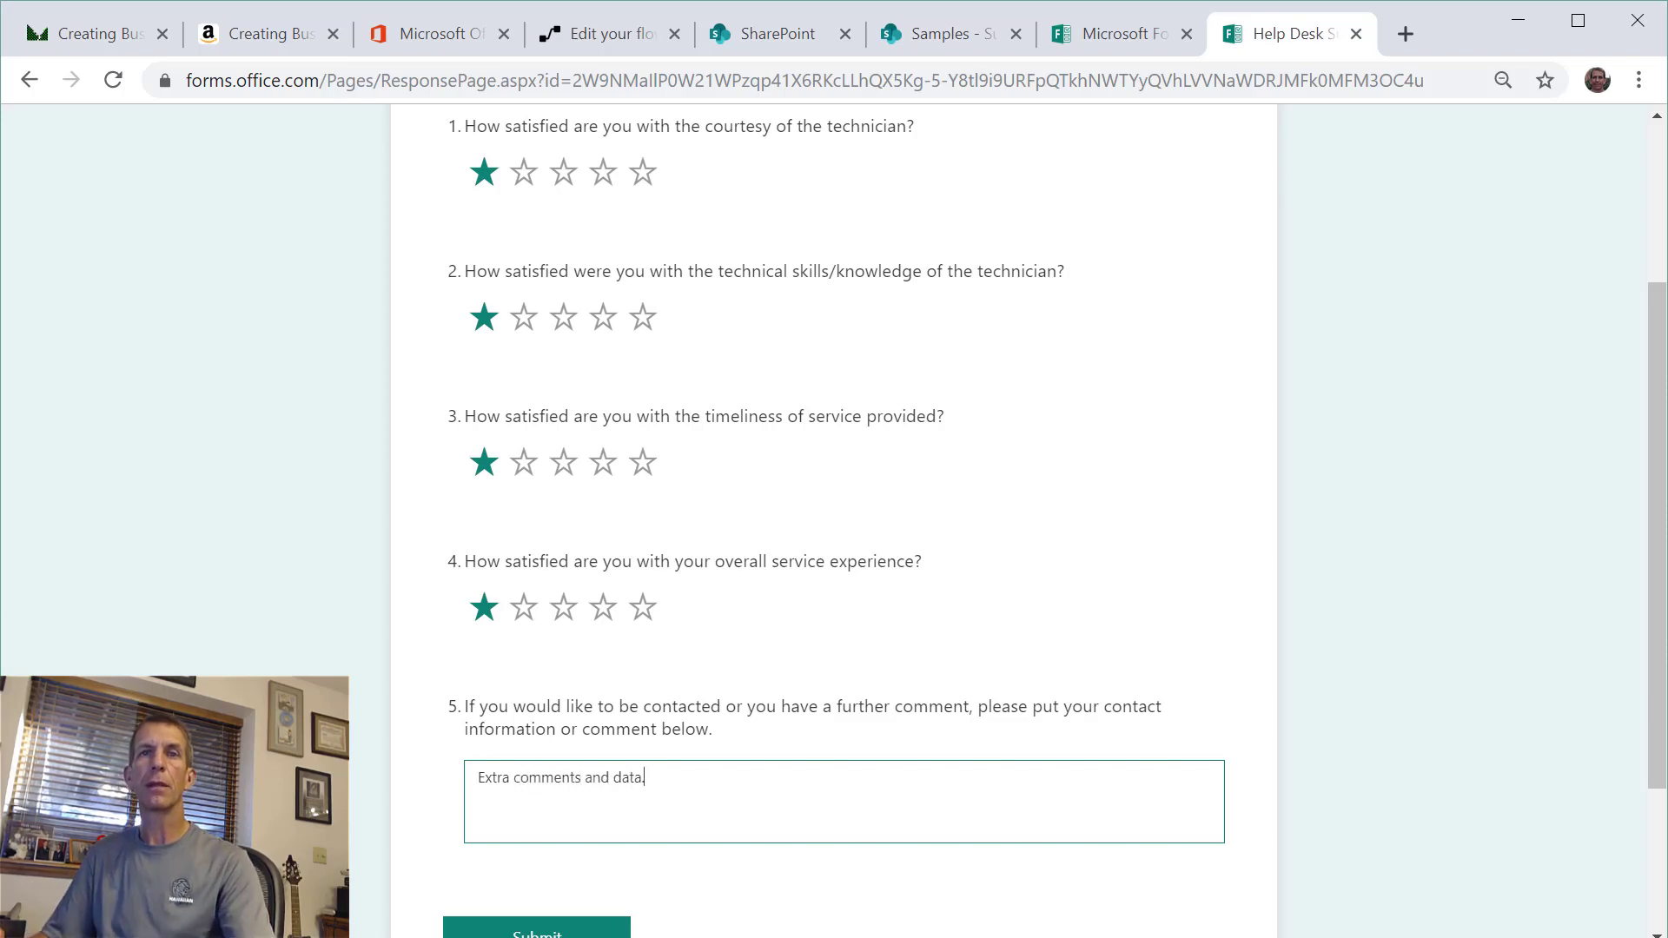
left_click(489, 929)
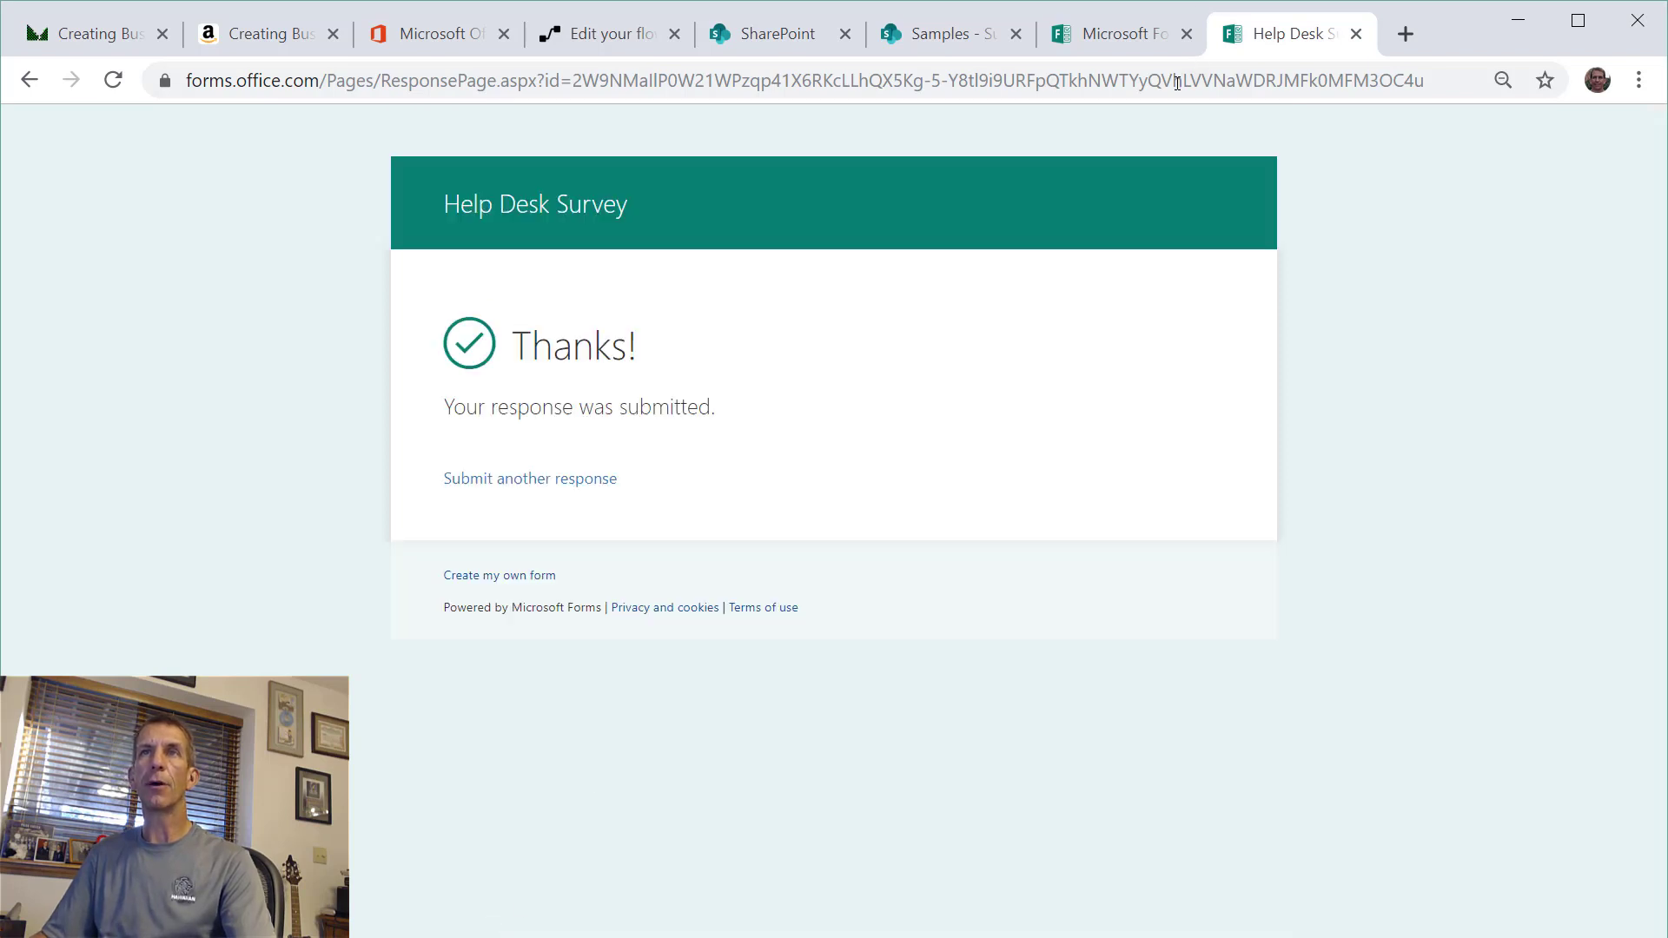
left_click(907, 34)
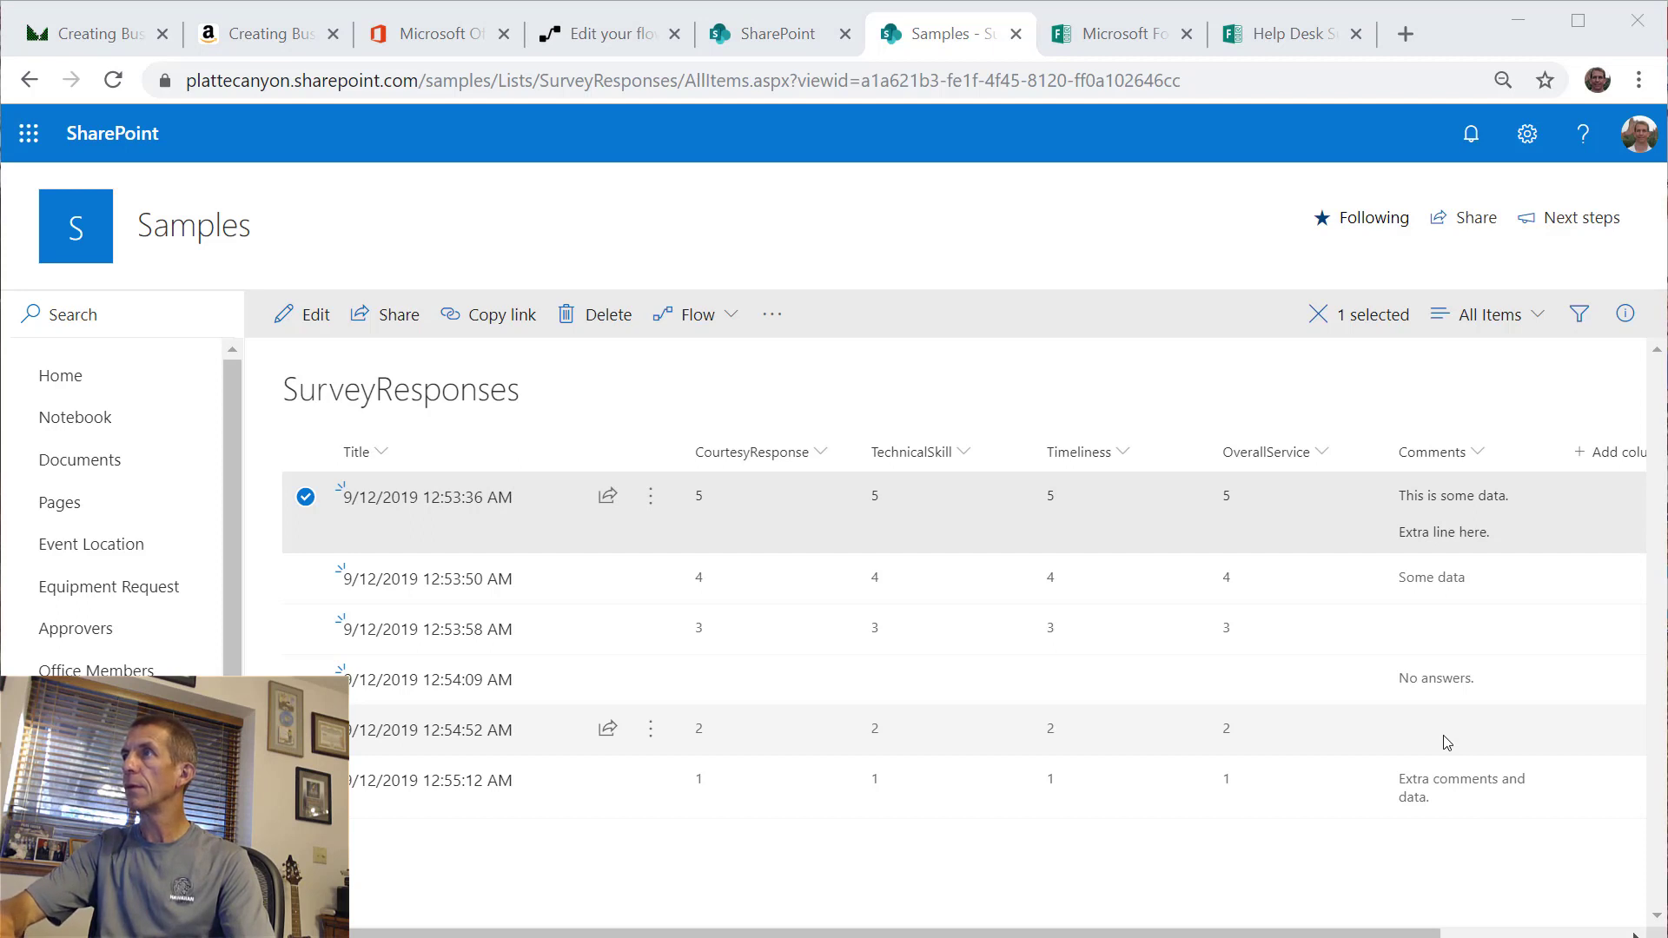
- Switch to Power BI Desktop with a blank report, bring its window fully into view and widen it across the screen
key("alt+Tab")
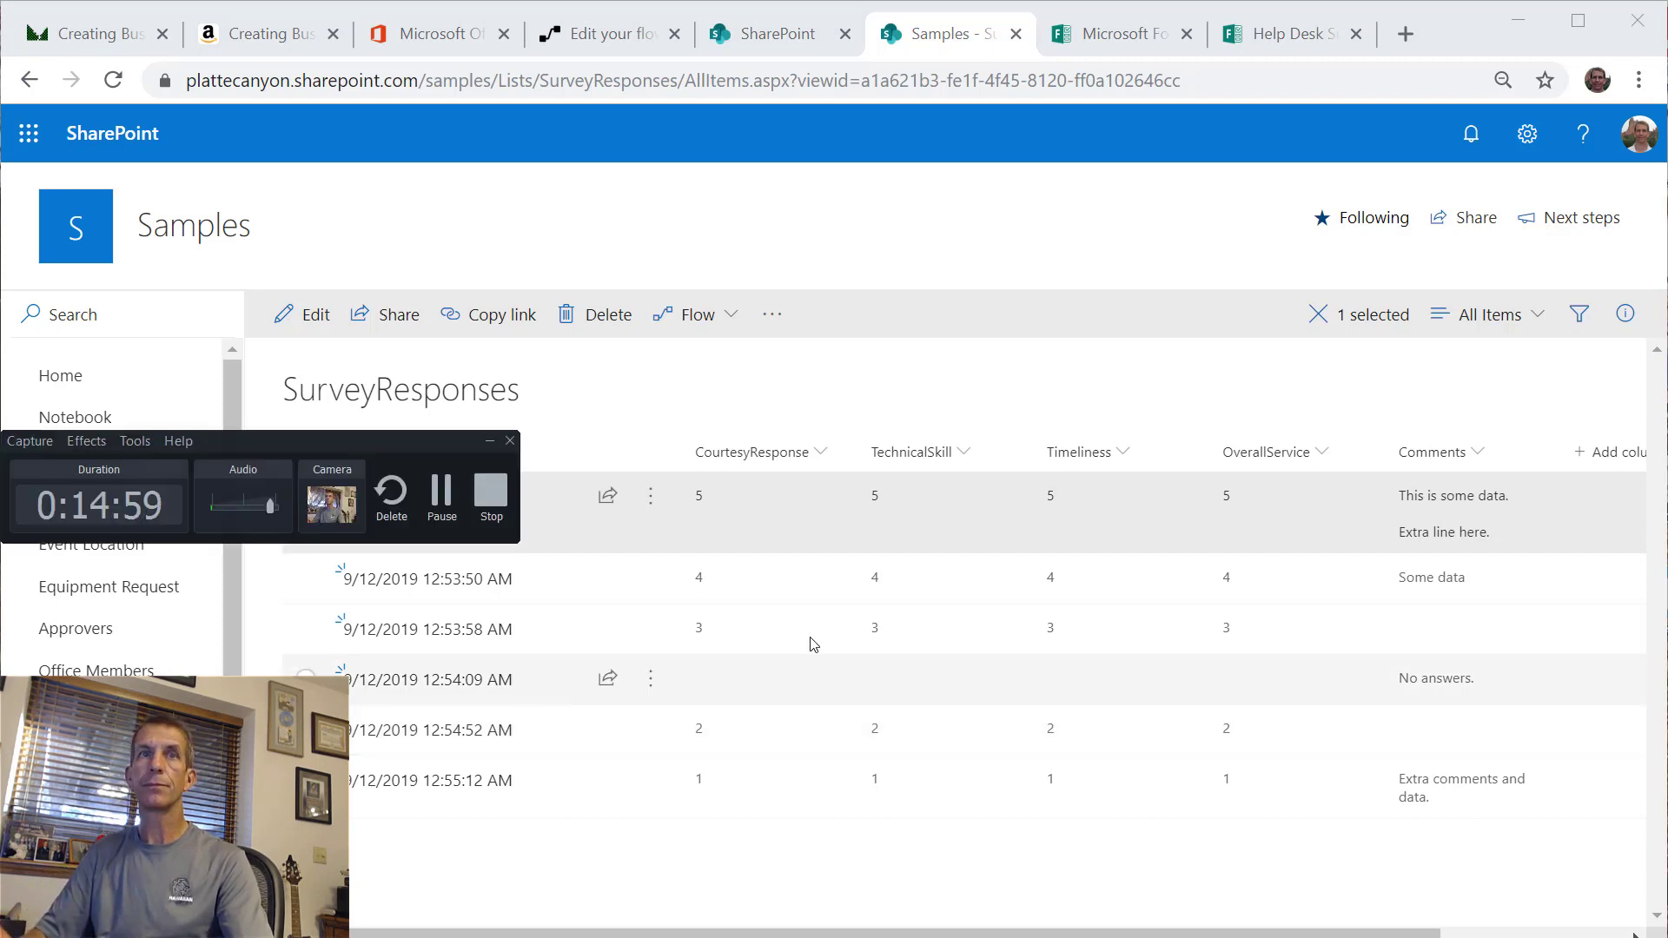
left_click(493, 496)
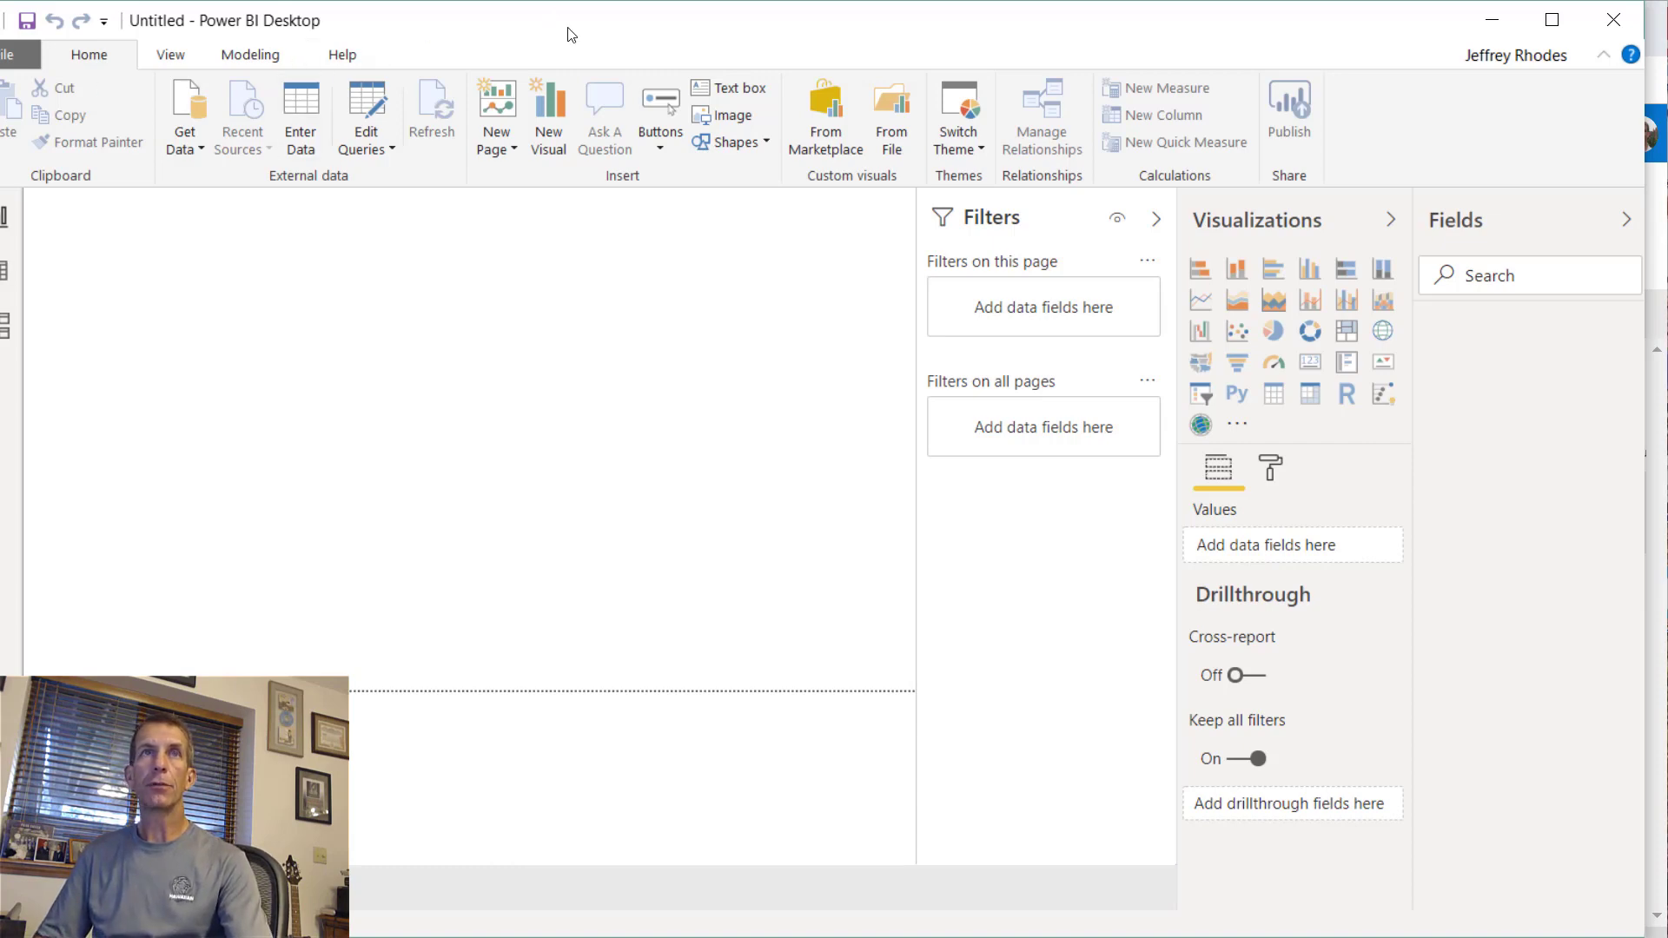
left_click_drag(571, 34, 605, 36)
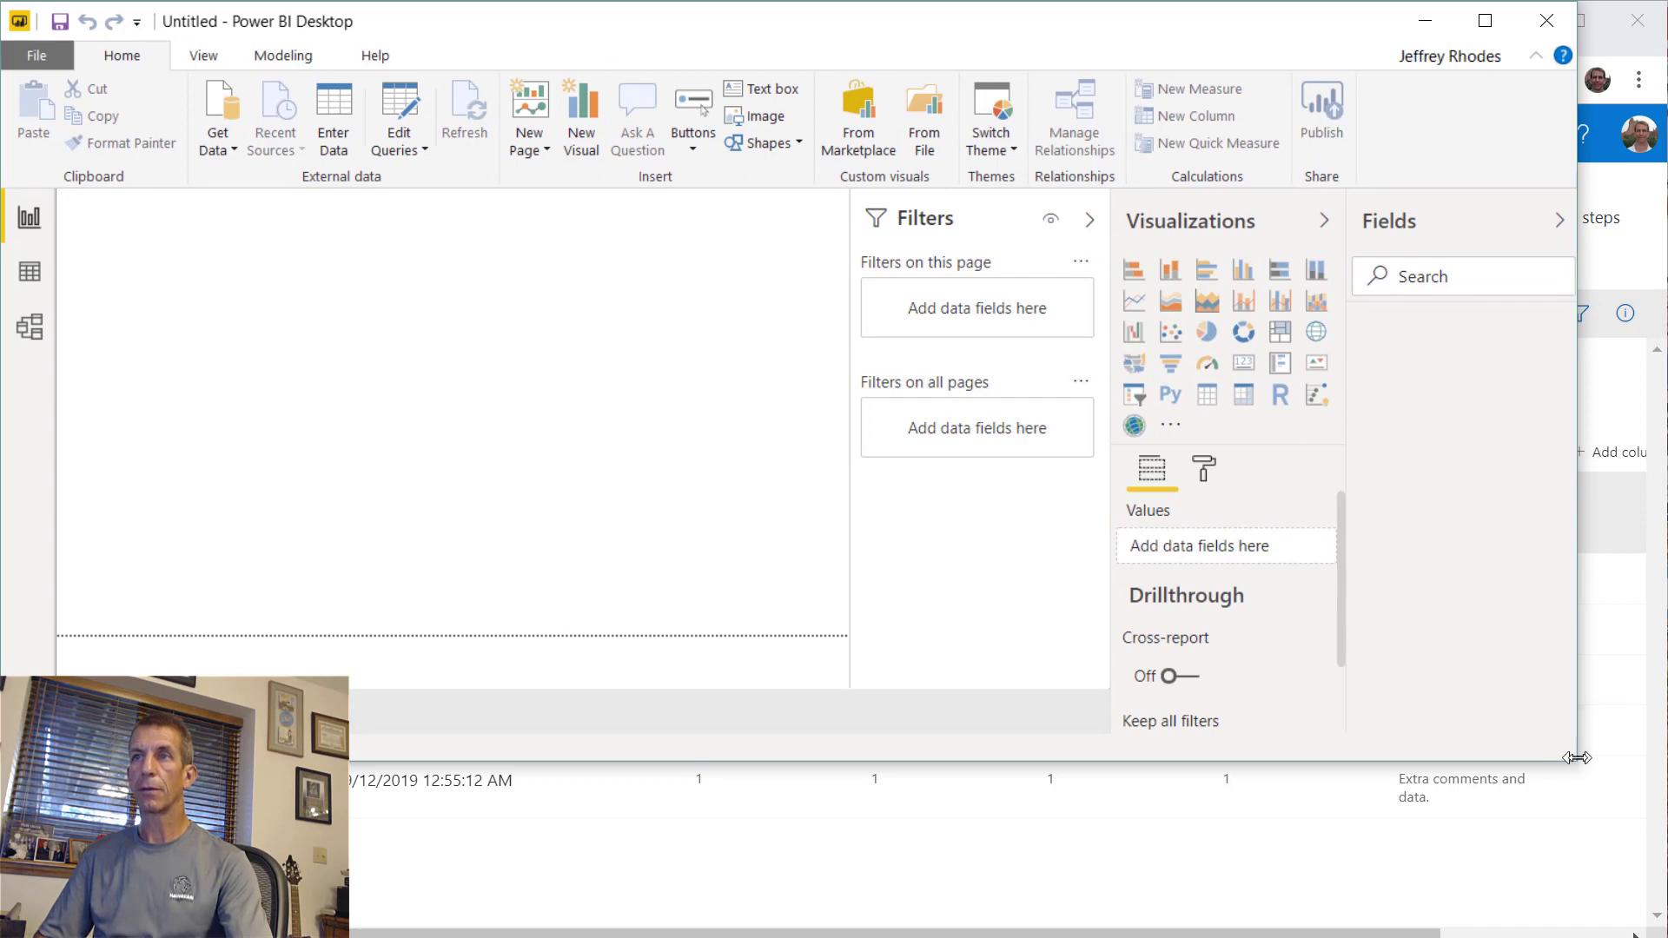
left_click_drag(1578, 758, 1653, 809)
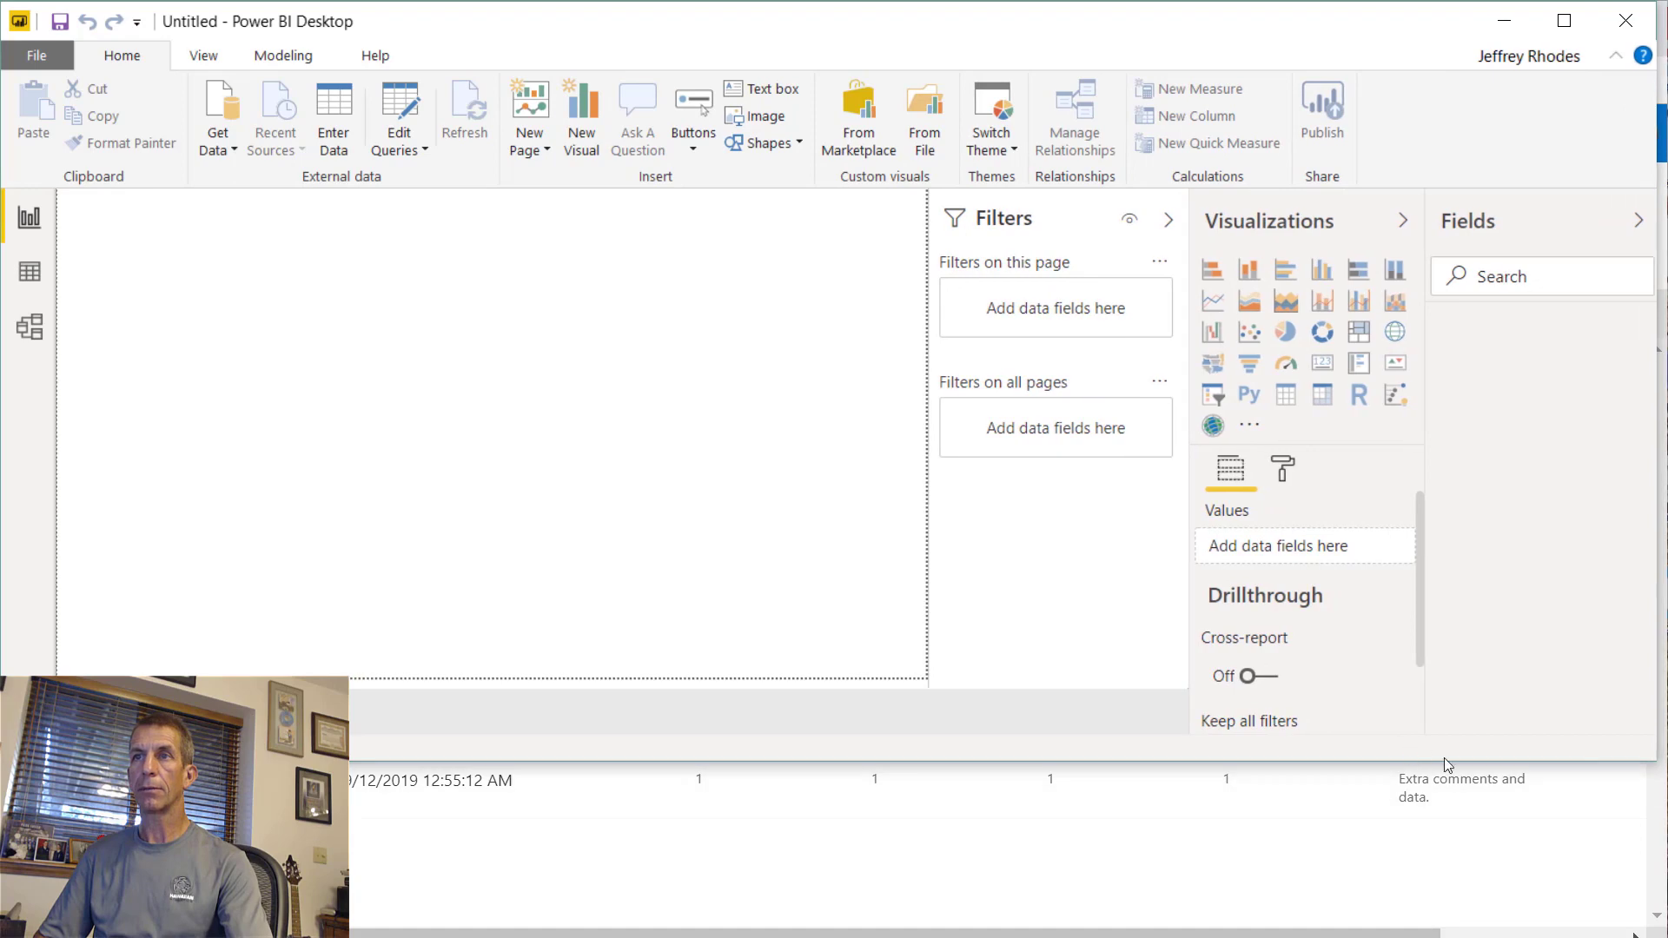
- Extend the Power BI Desktop window to the full screen height and start a data connection of type SharePoint list
left_click_drag(1444, 759, 1496, 934)
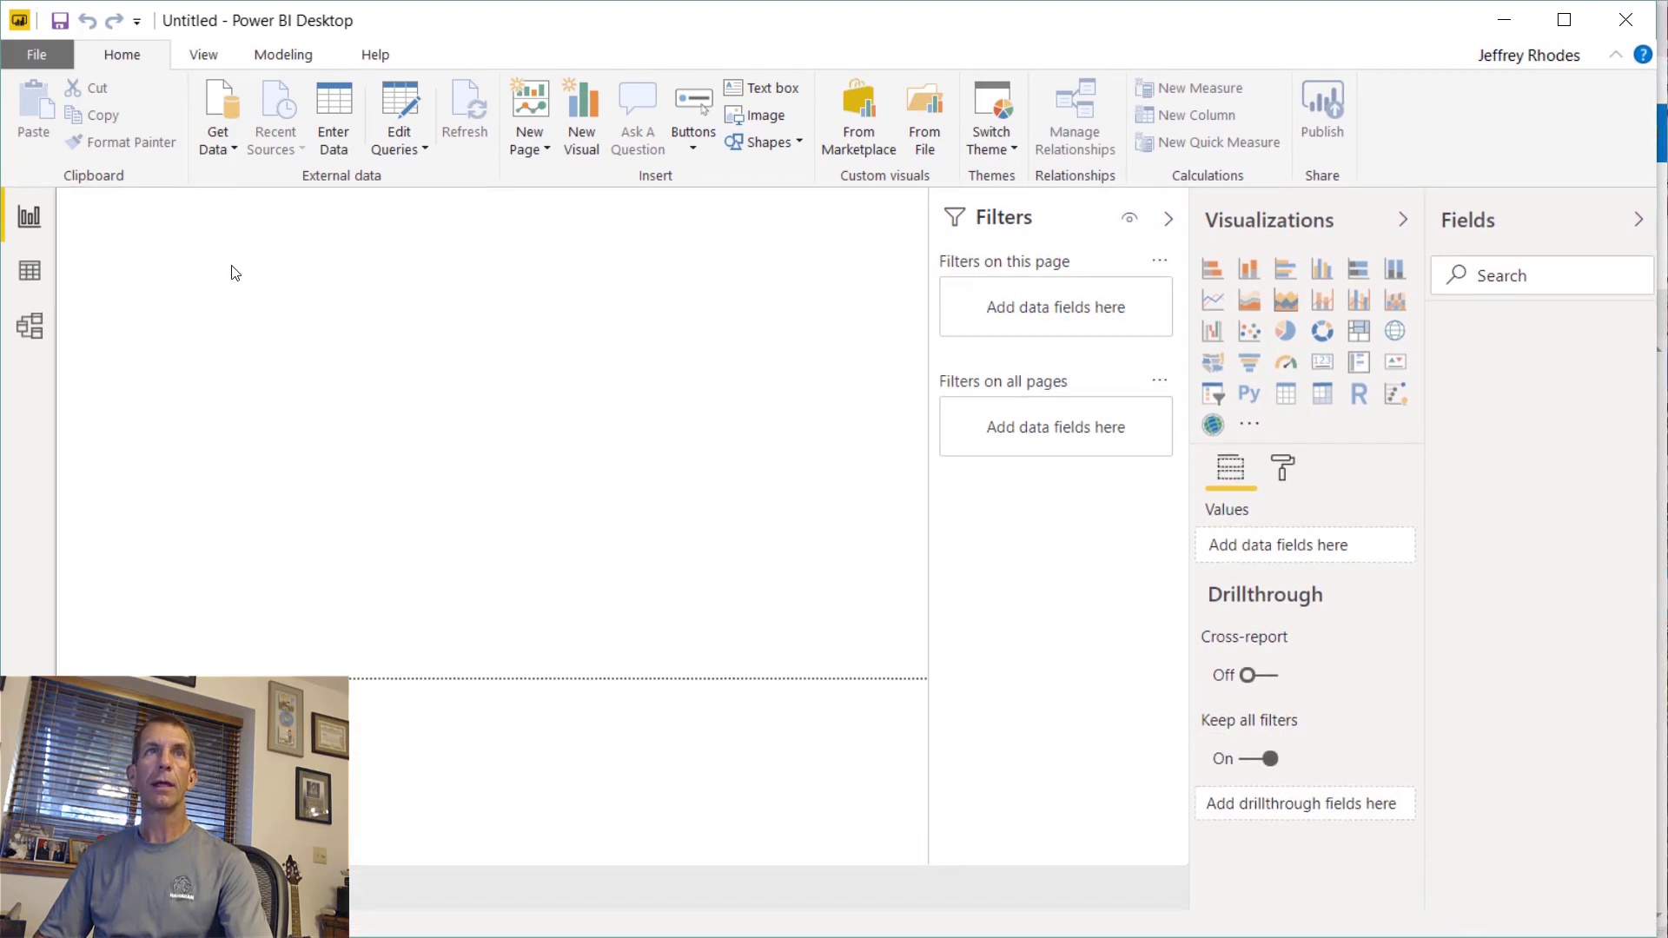
left_click(222, 139)
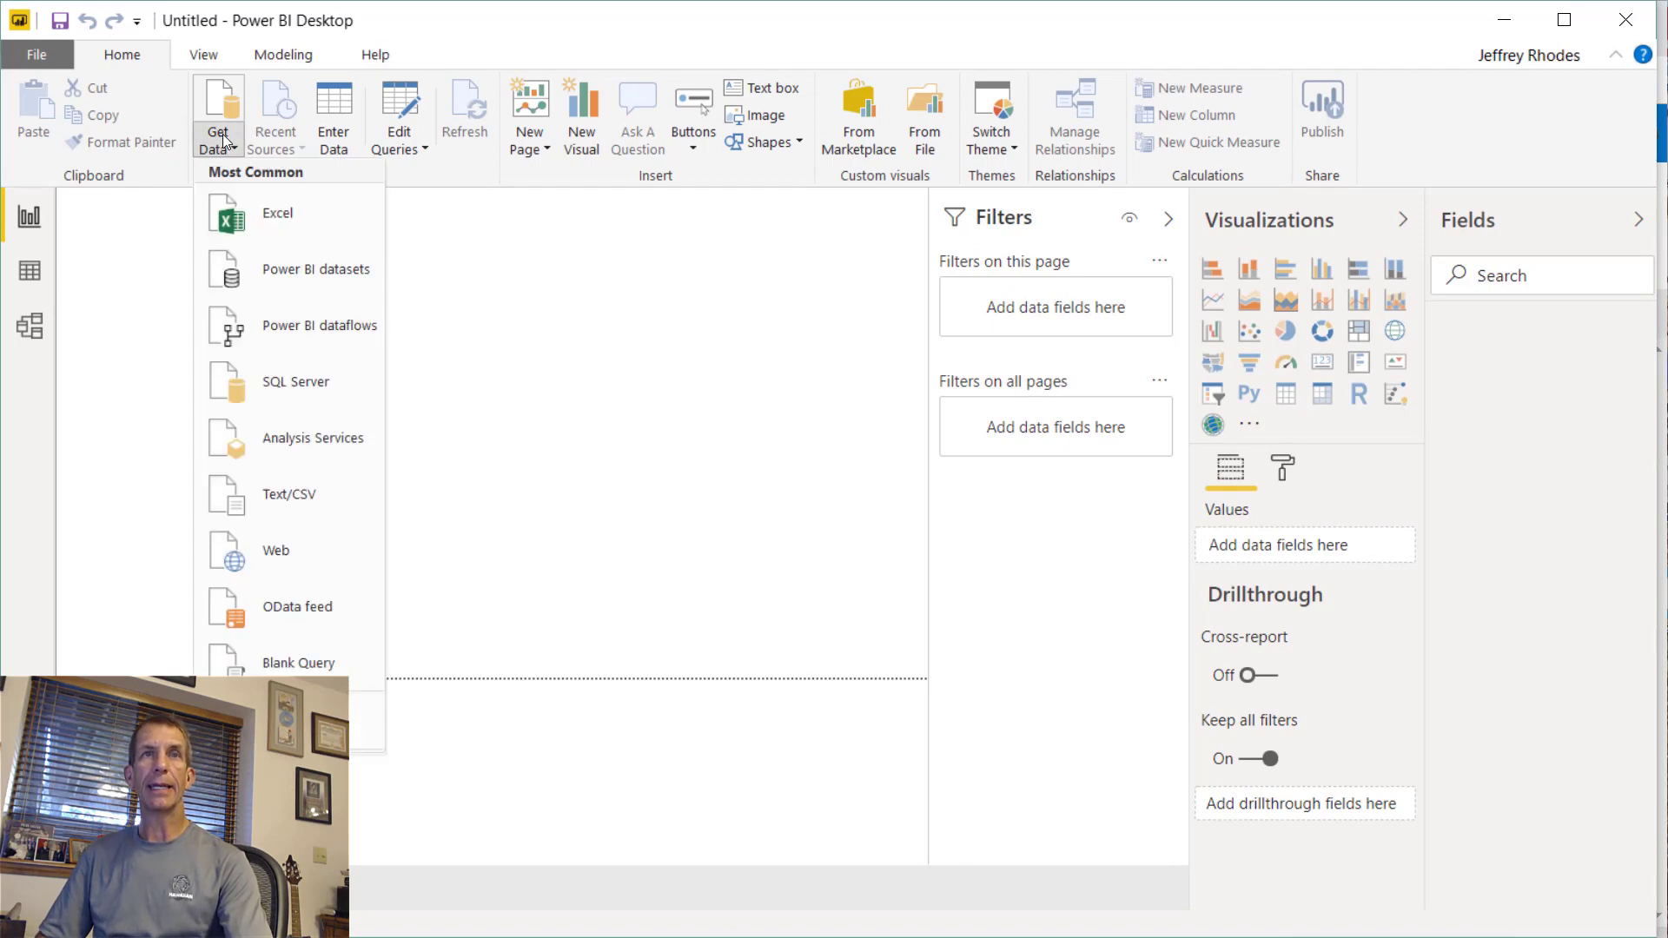
left_click(286, 721)
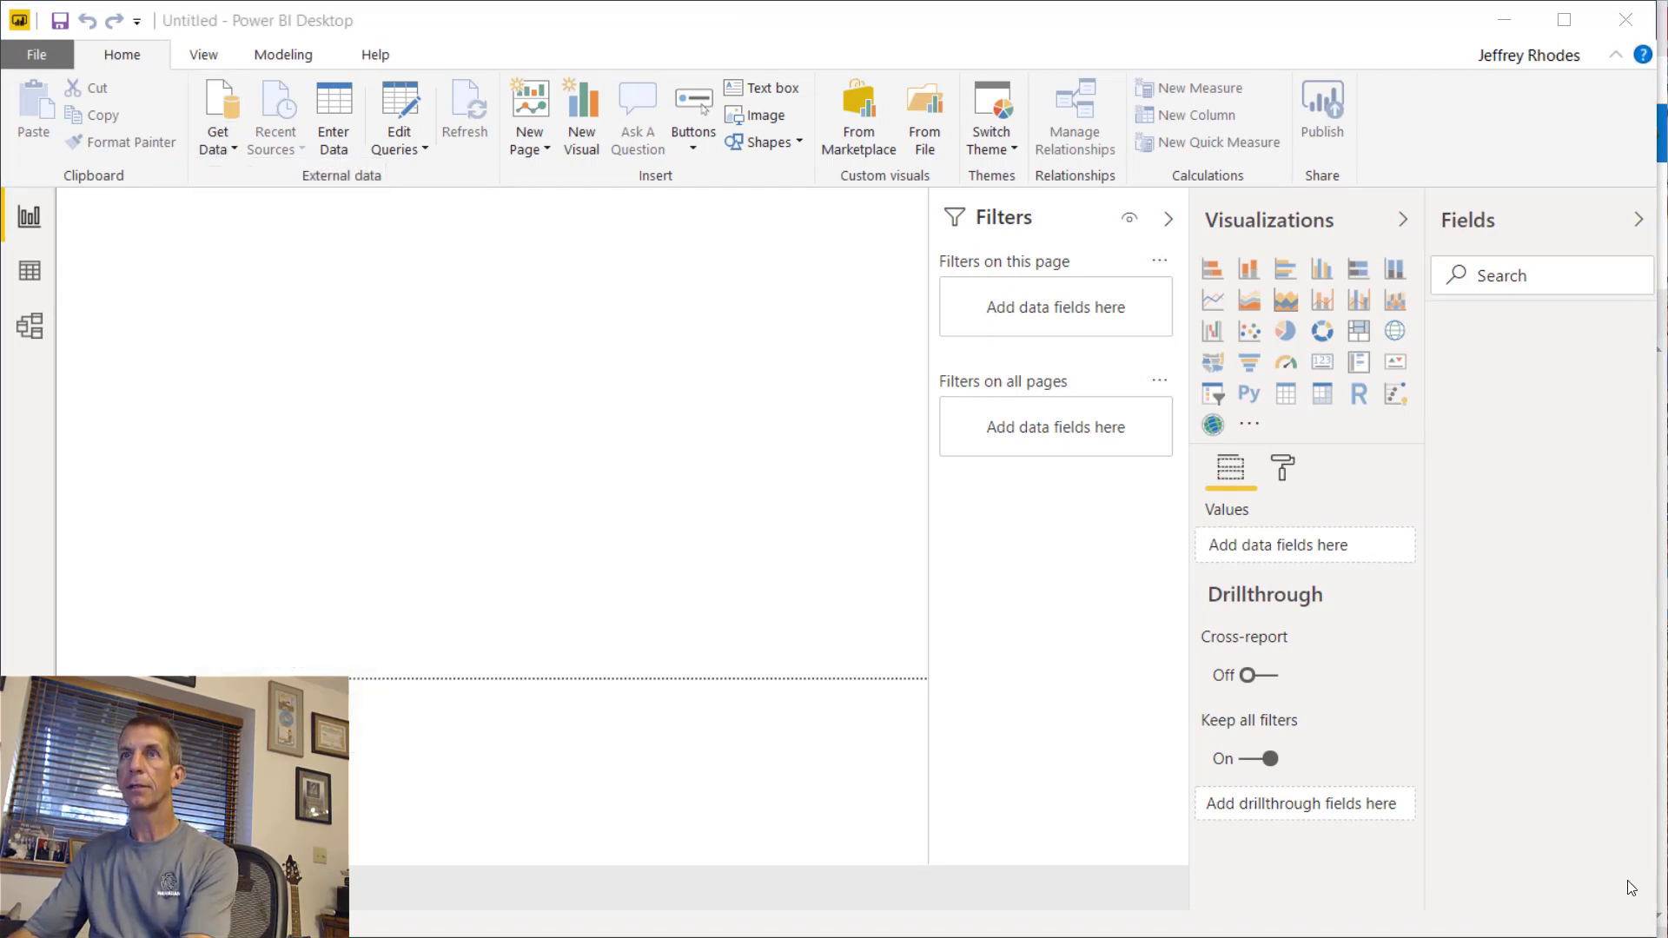
type("sharepoint")
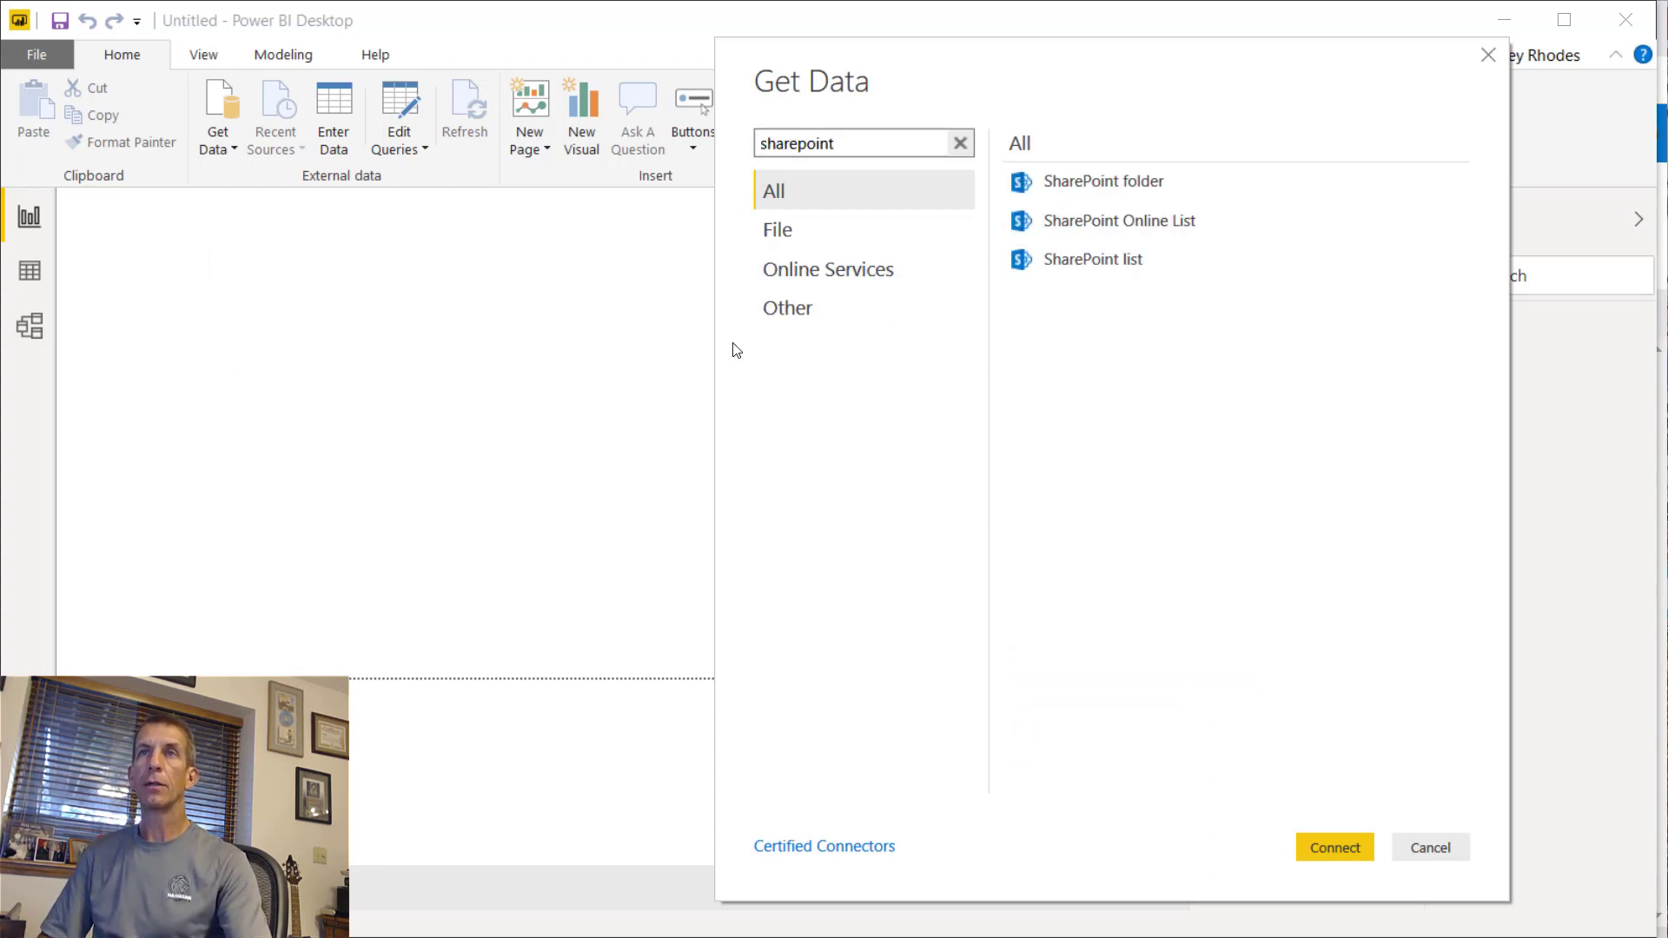
left_click(1062, 257)
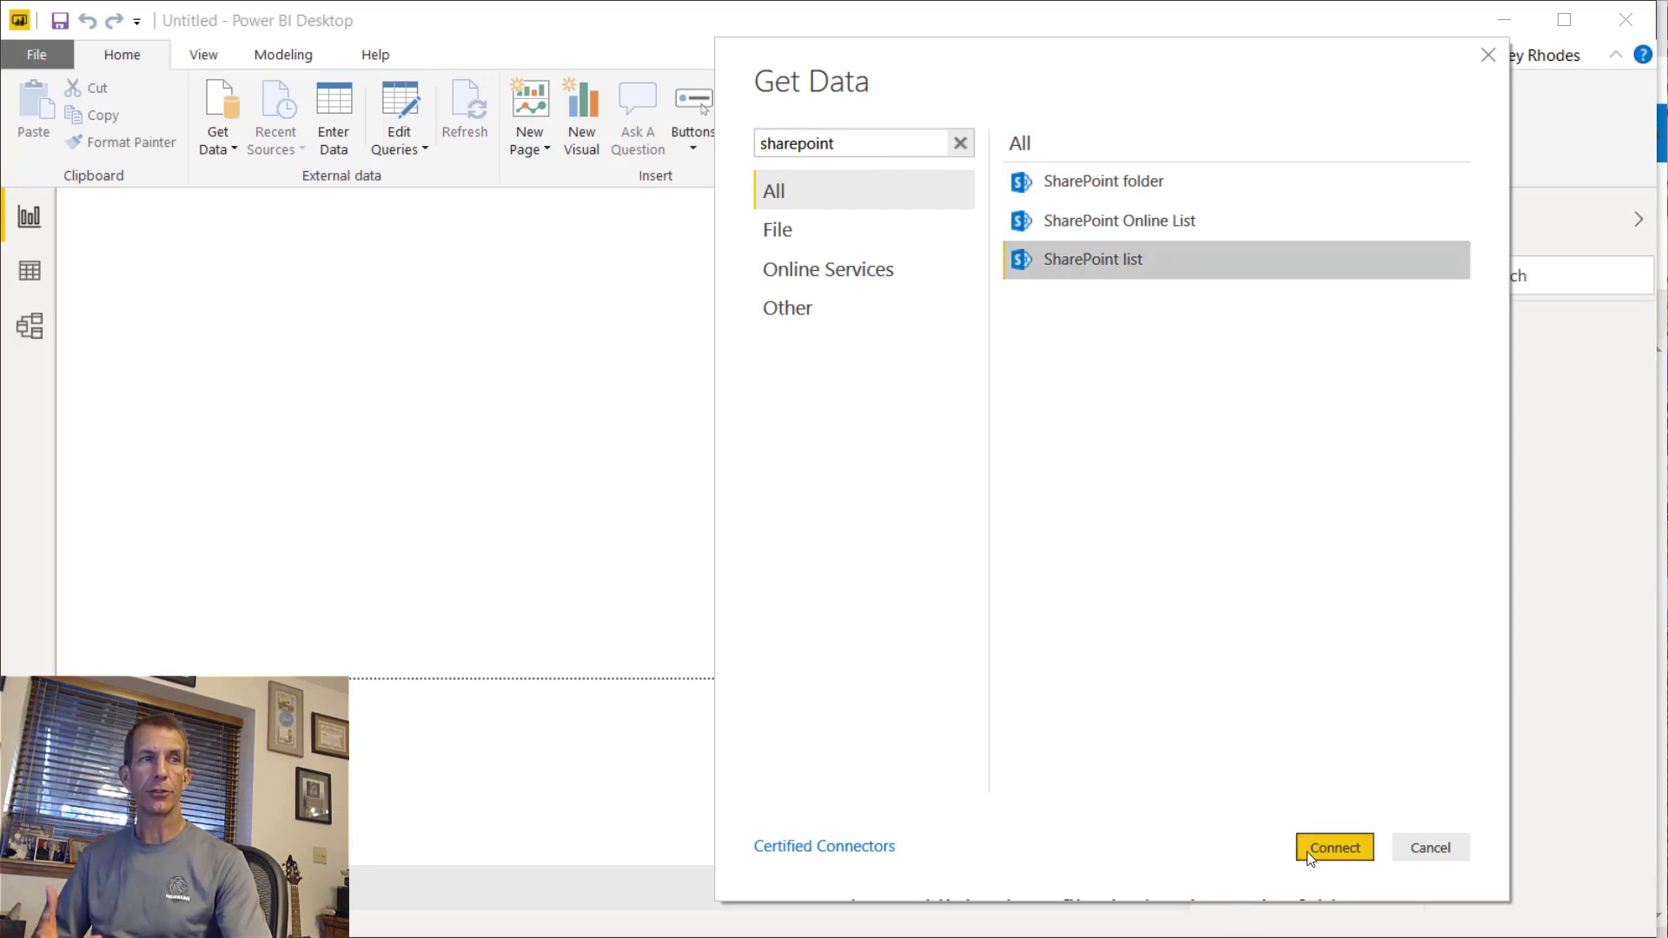
left_click(1330, 853)
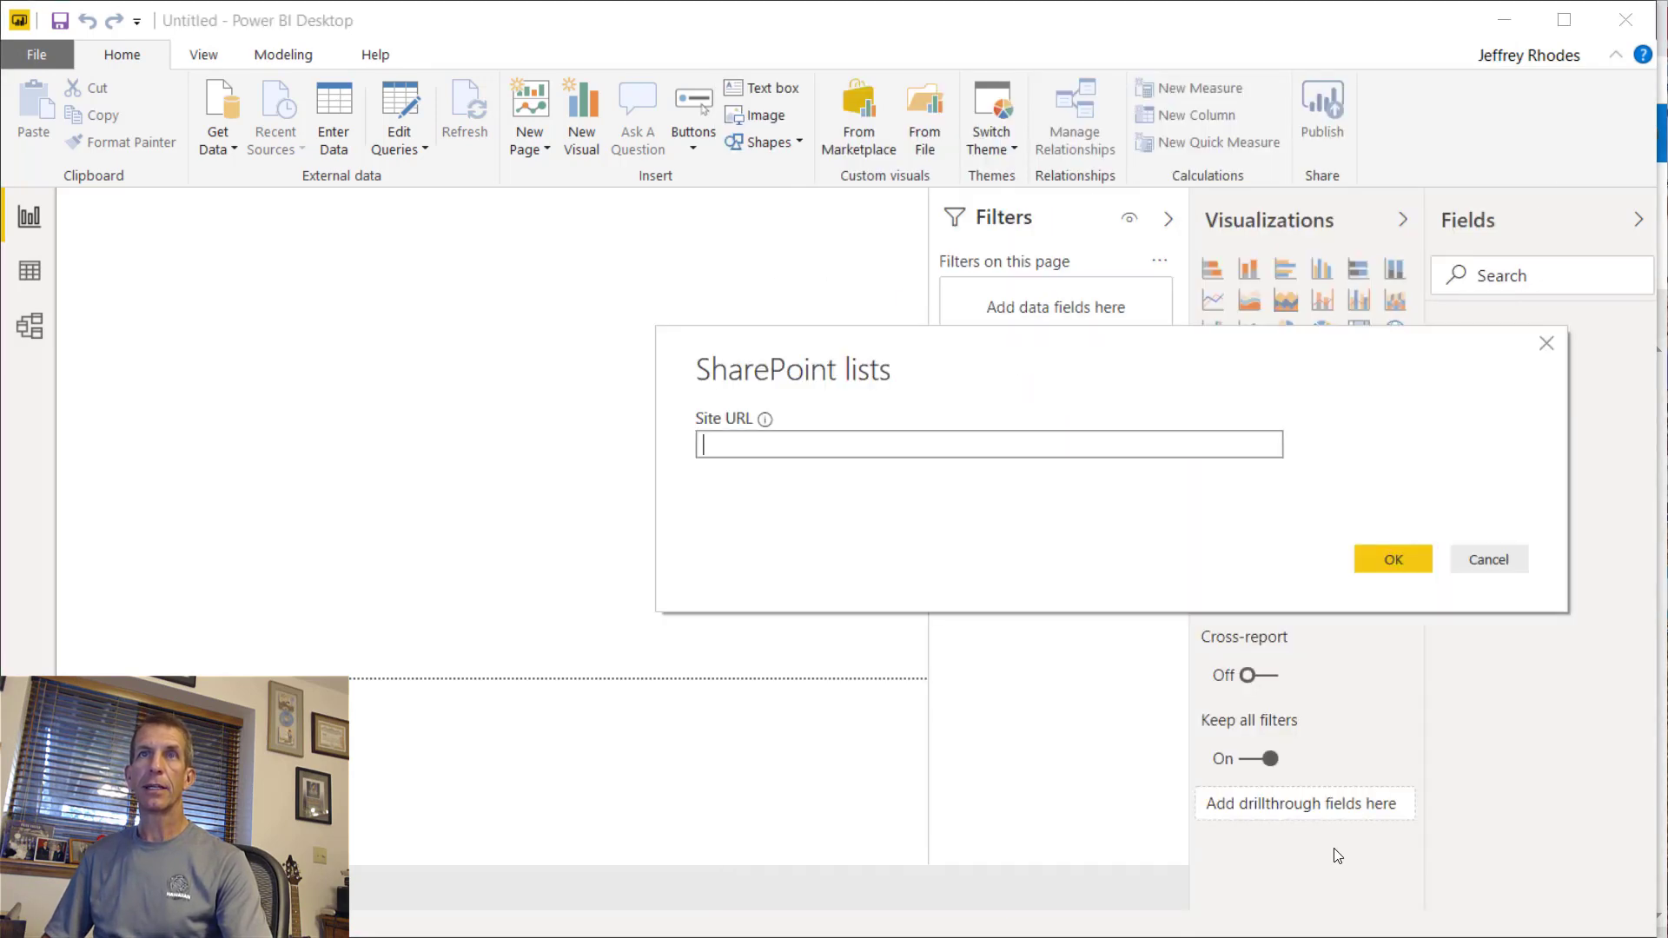
key("ctrl+v")
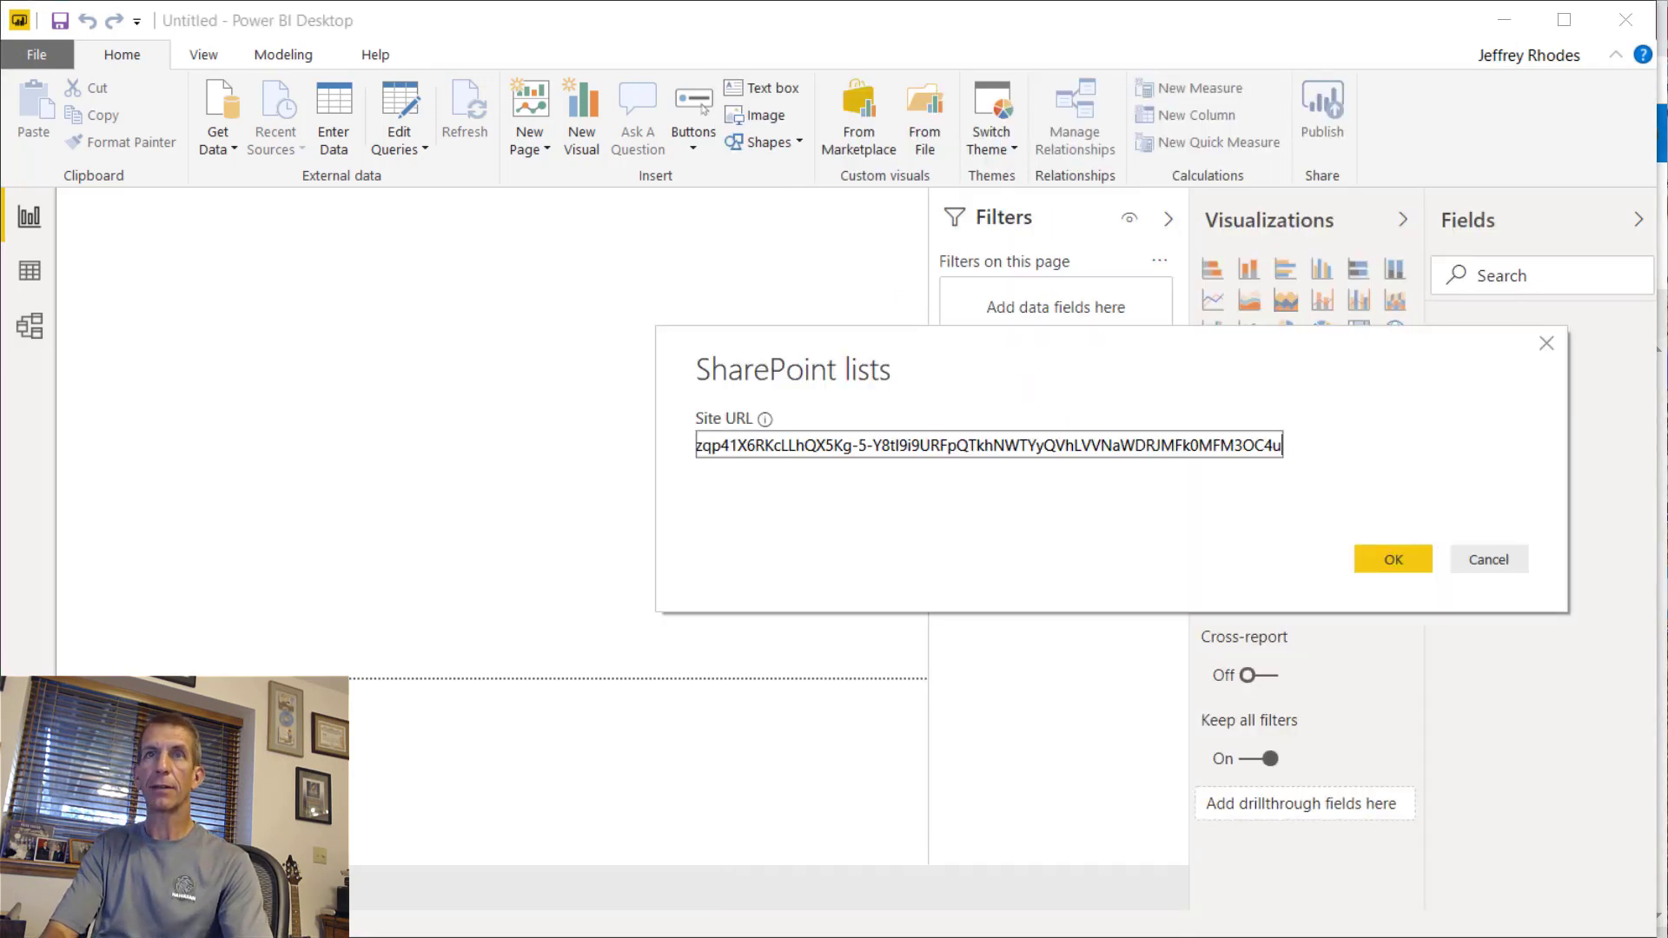
key("ctrl+z")
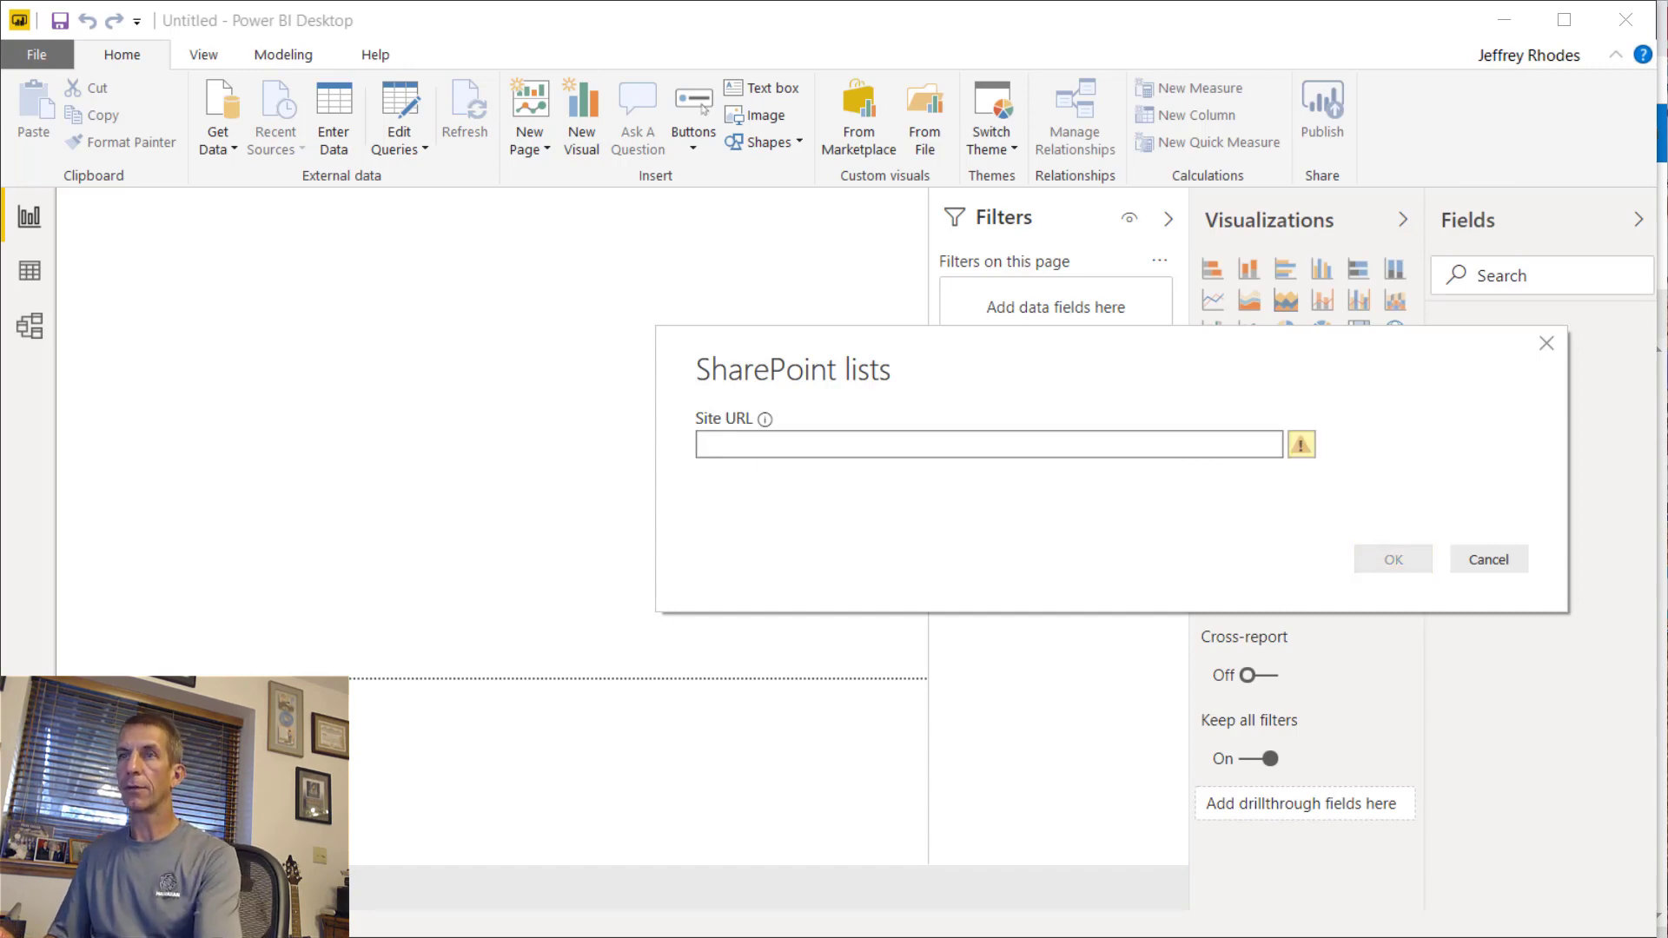
key("alt+Tab")
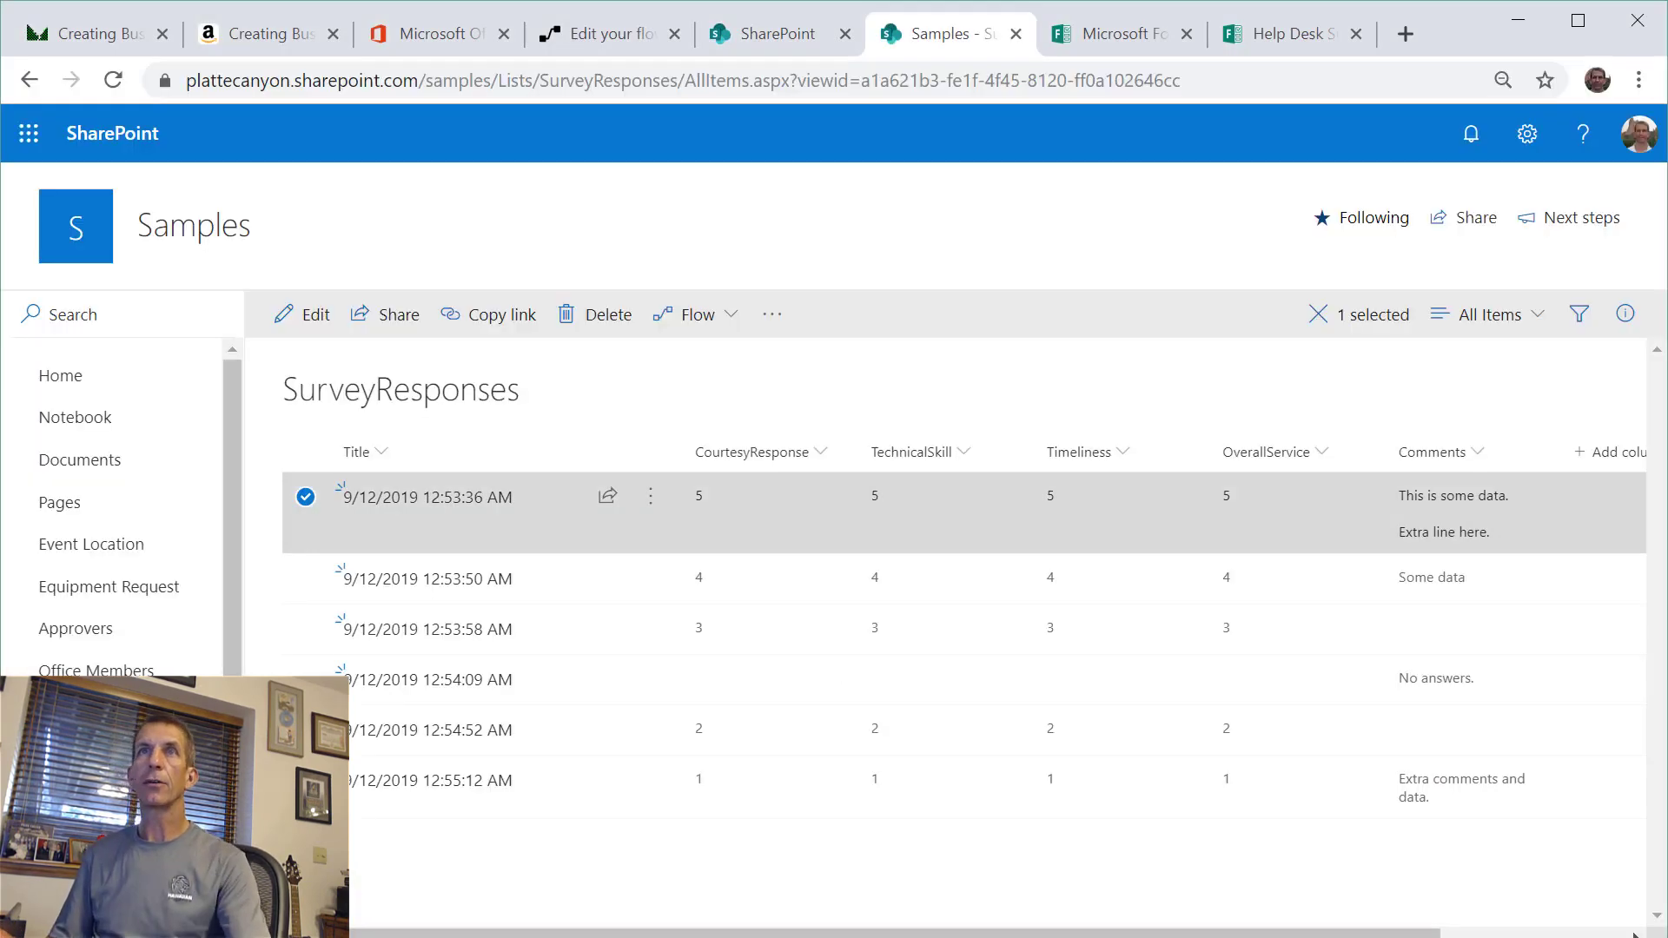
left_click(460, 91)
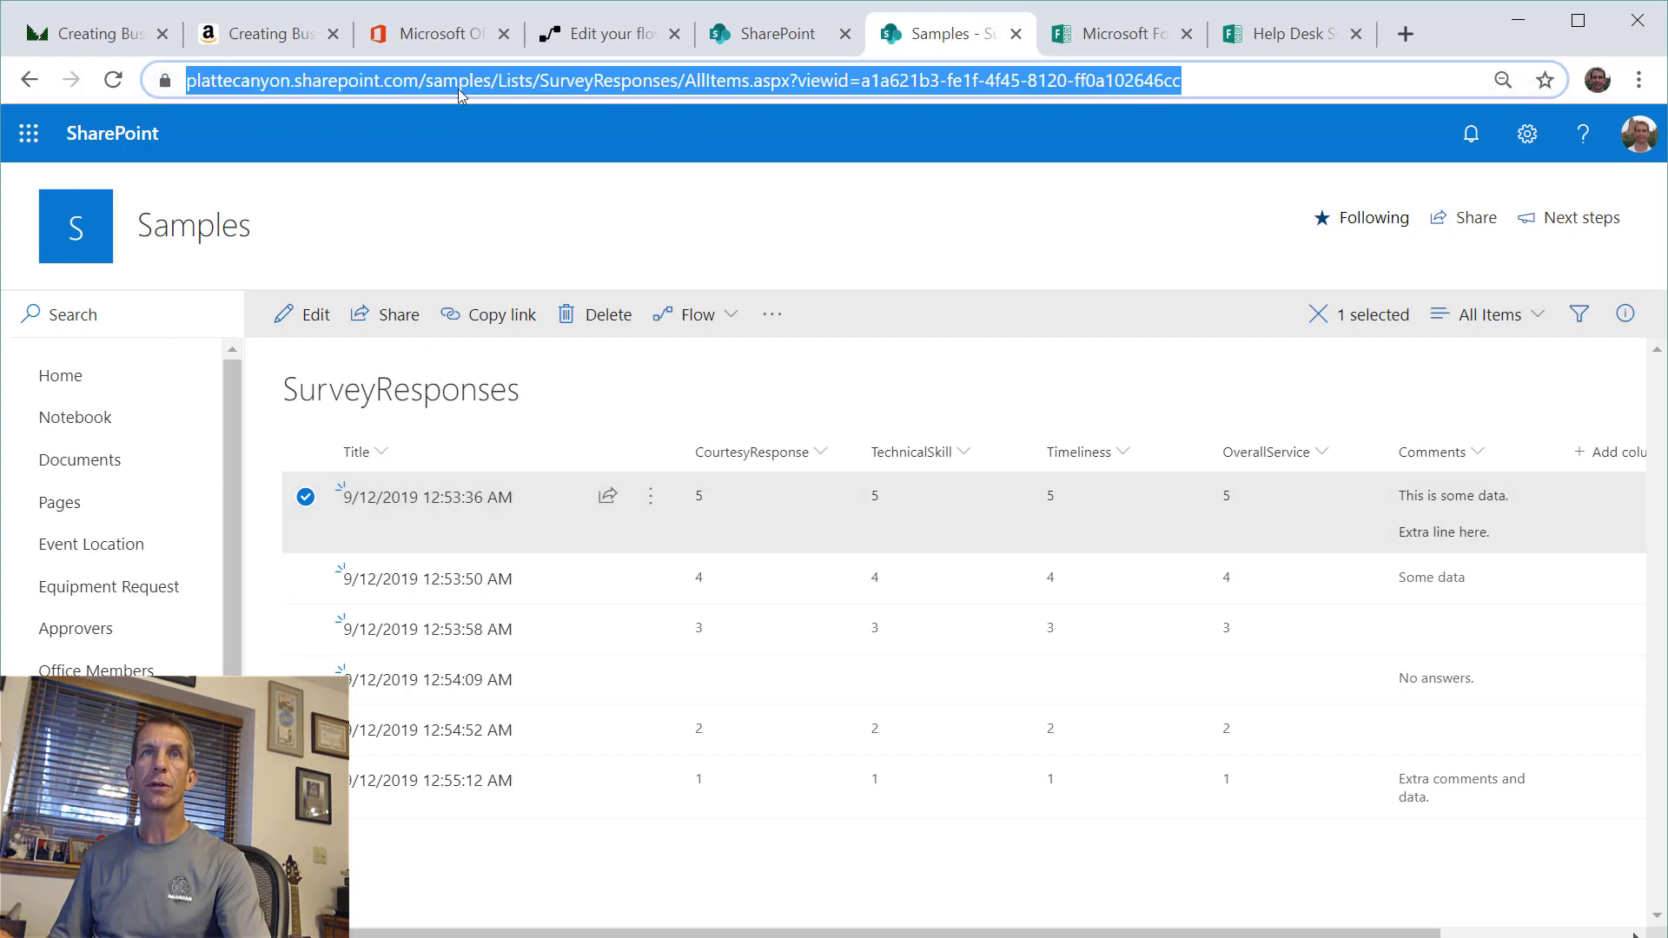
left_click(498, 76)
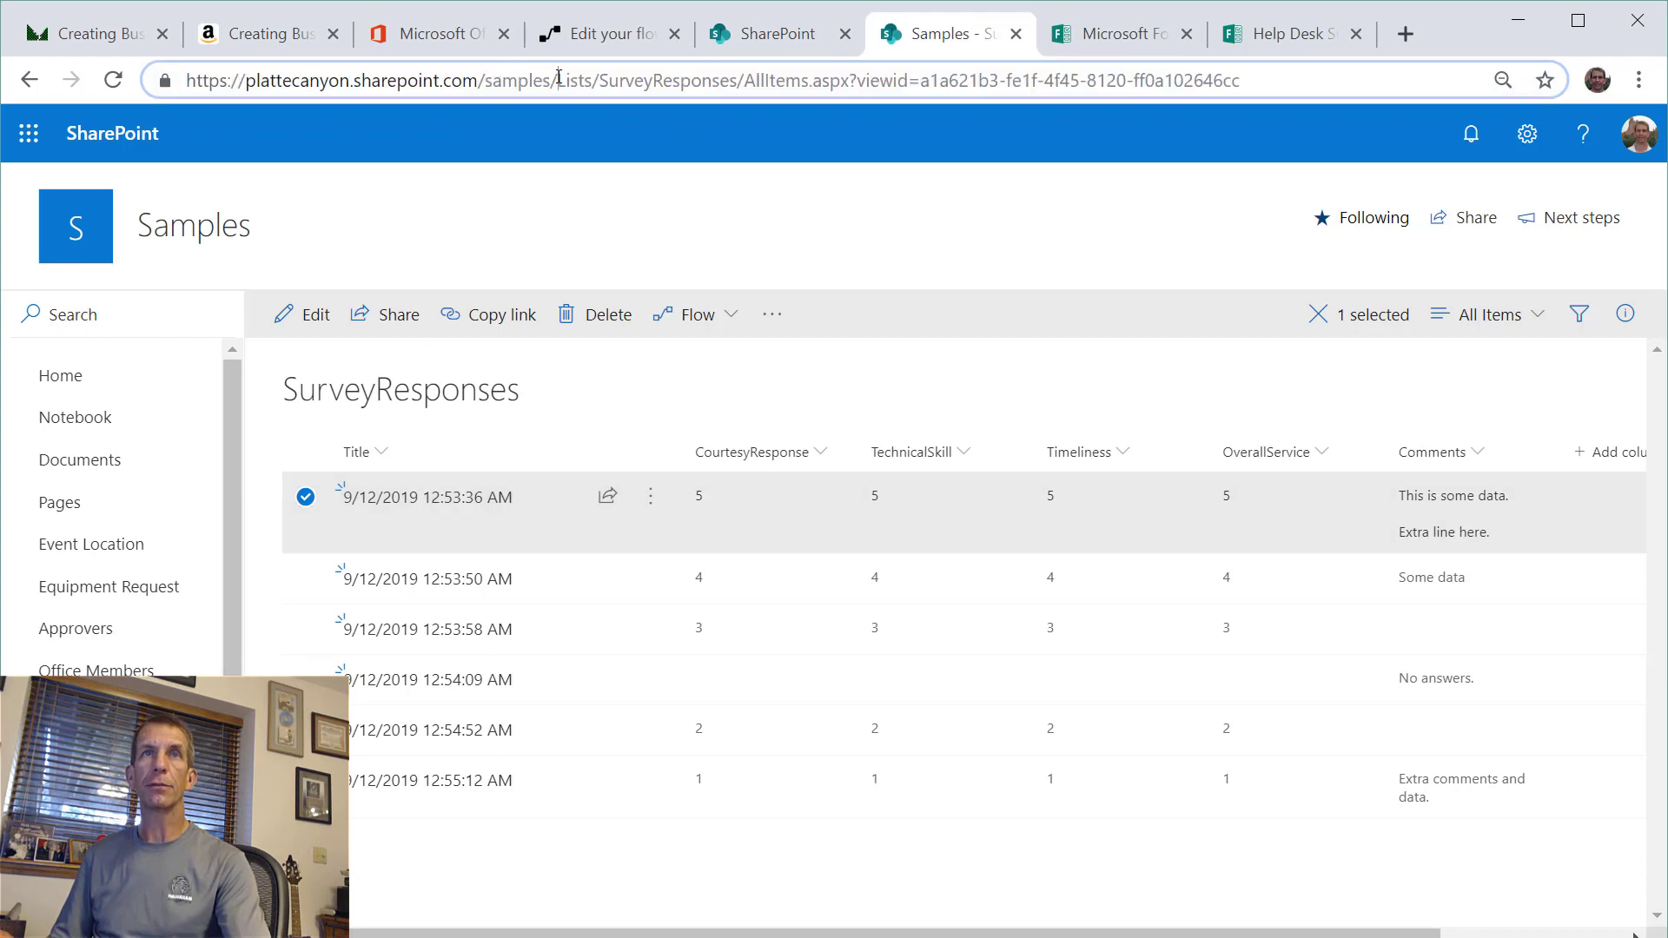
left_click_drag(556, 79, 185, 80)
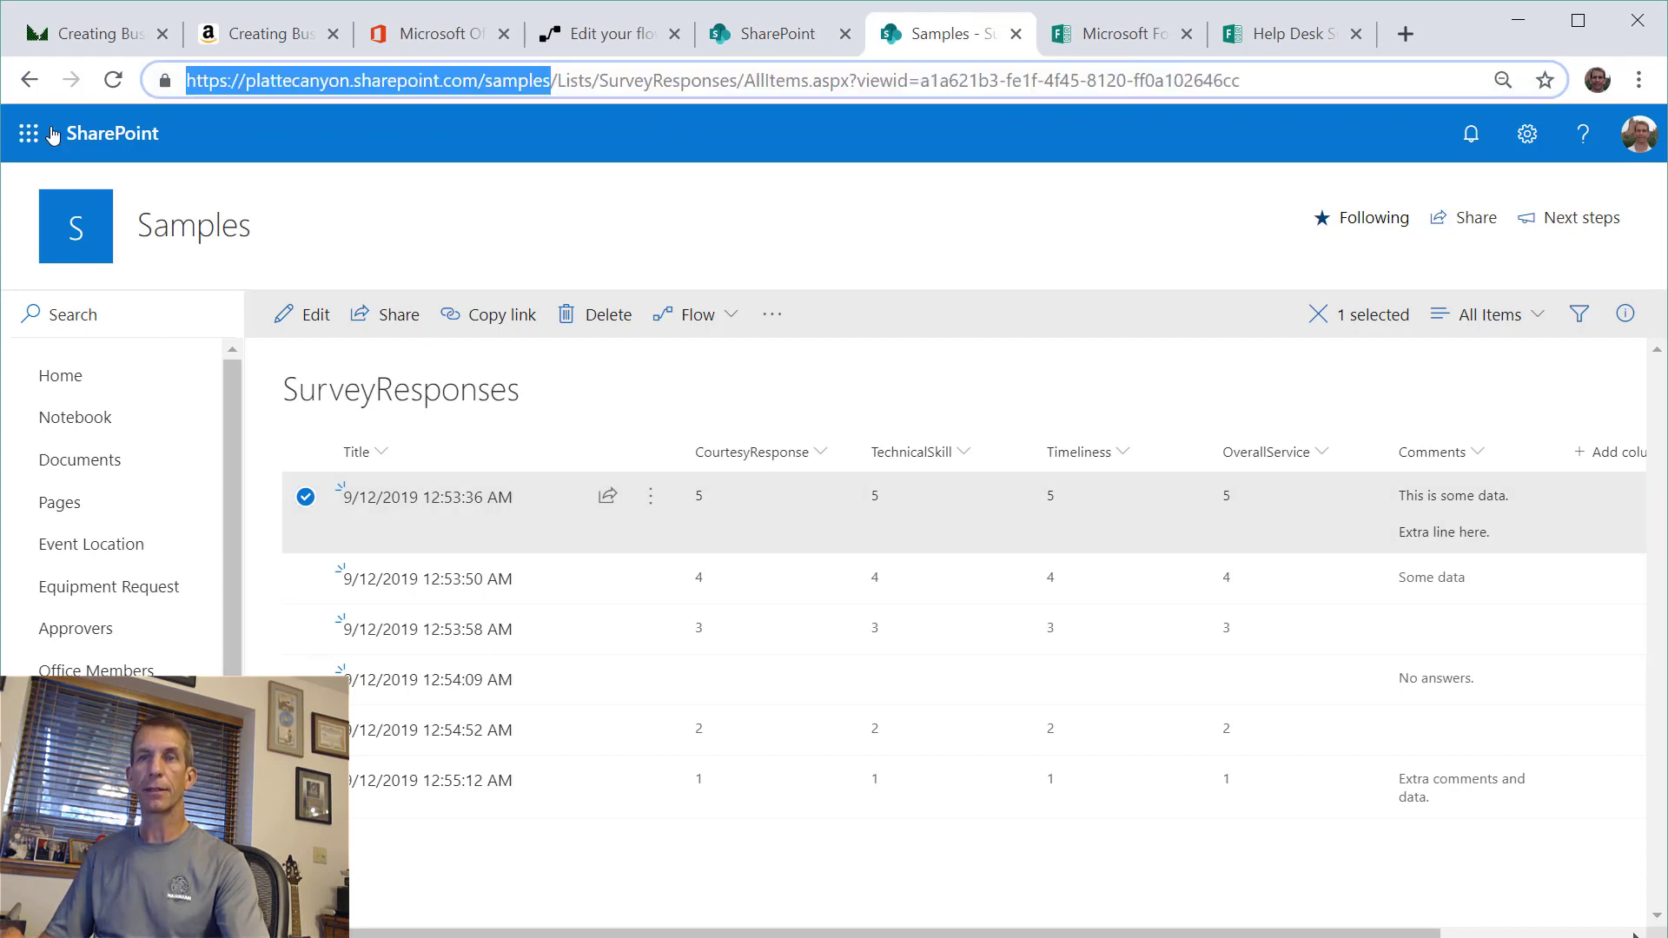
key("ctrl+c")
key("alt+Tab")
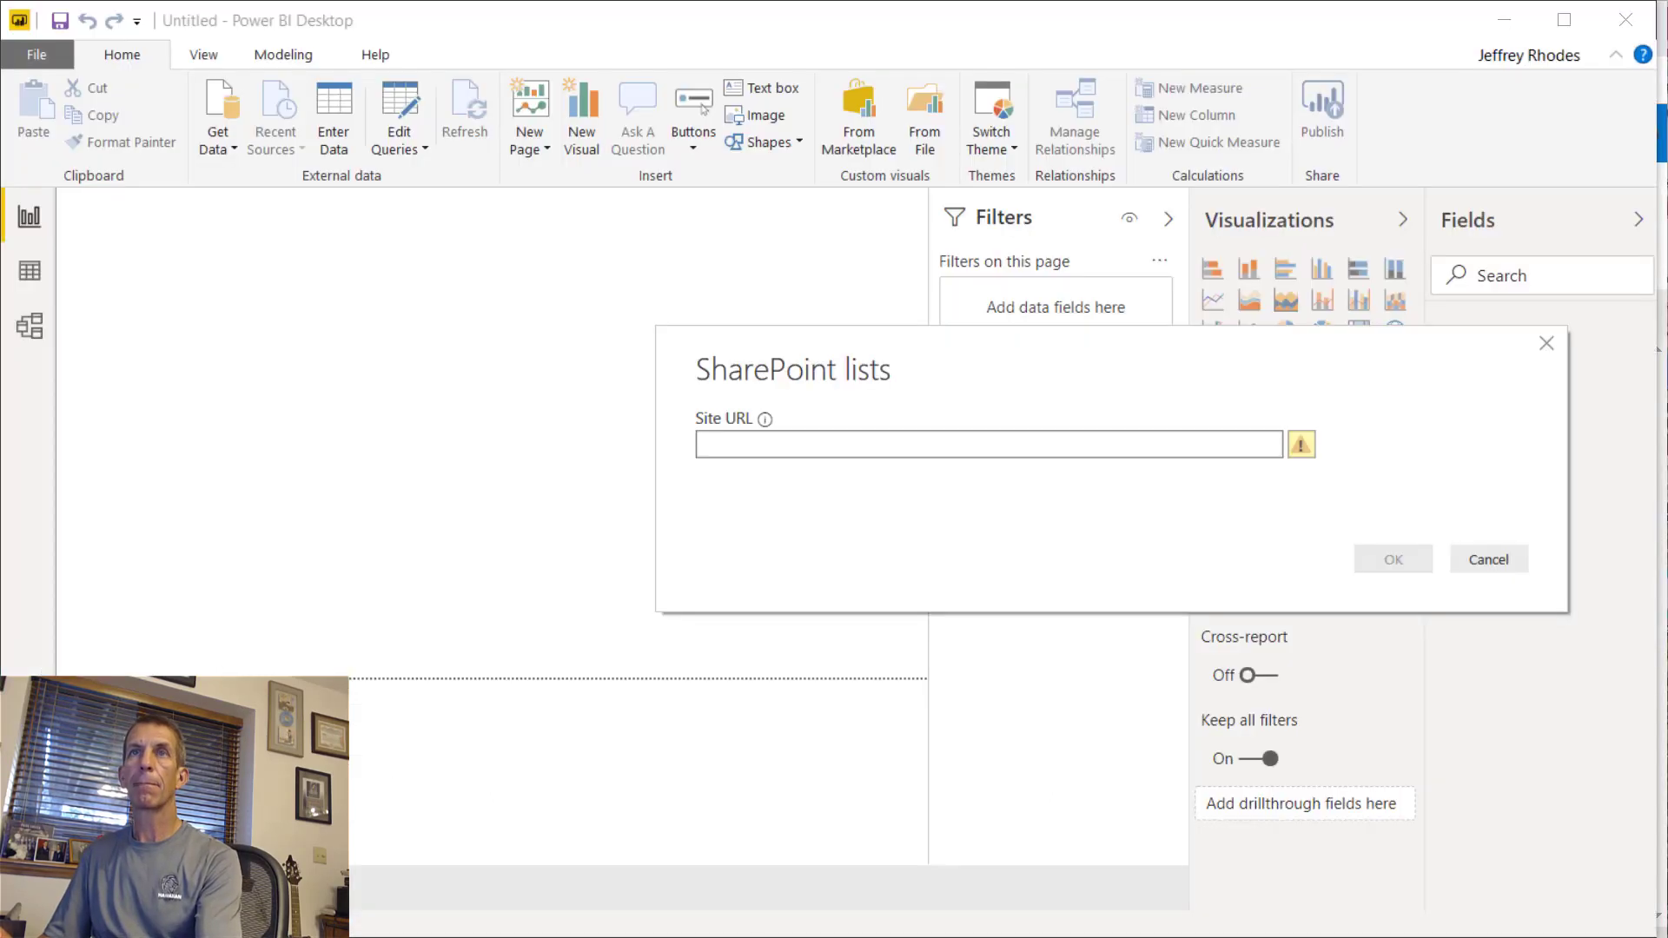
key("ctrl+v")
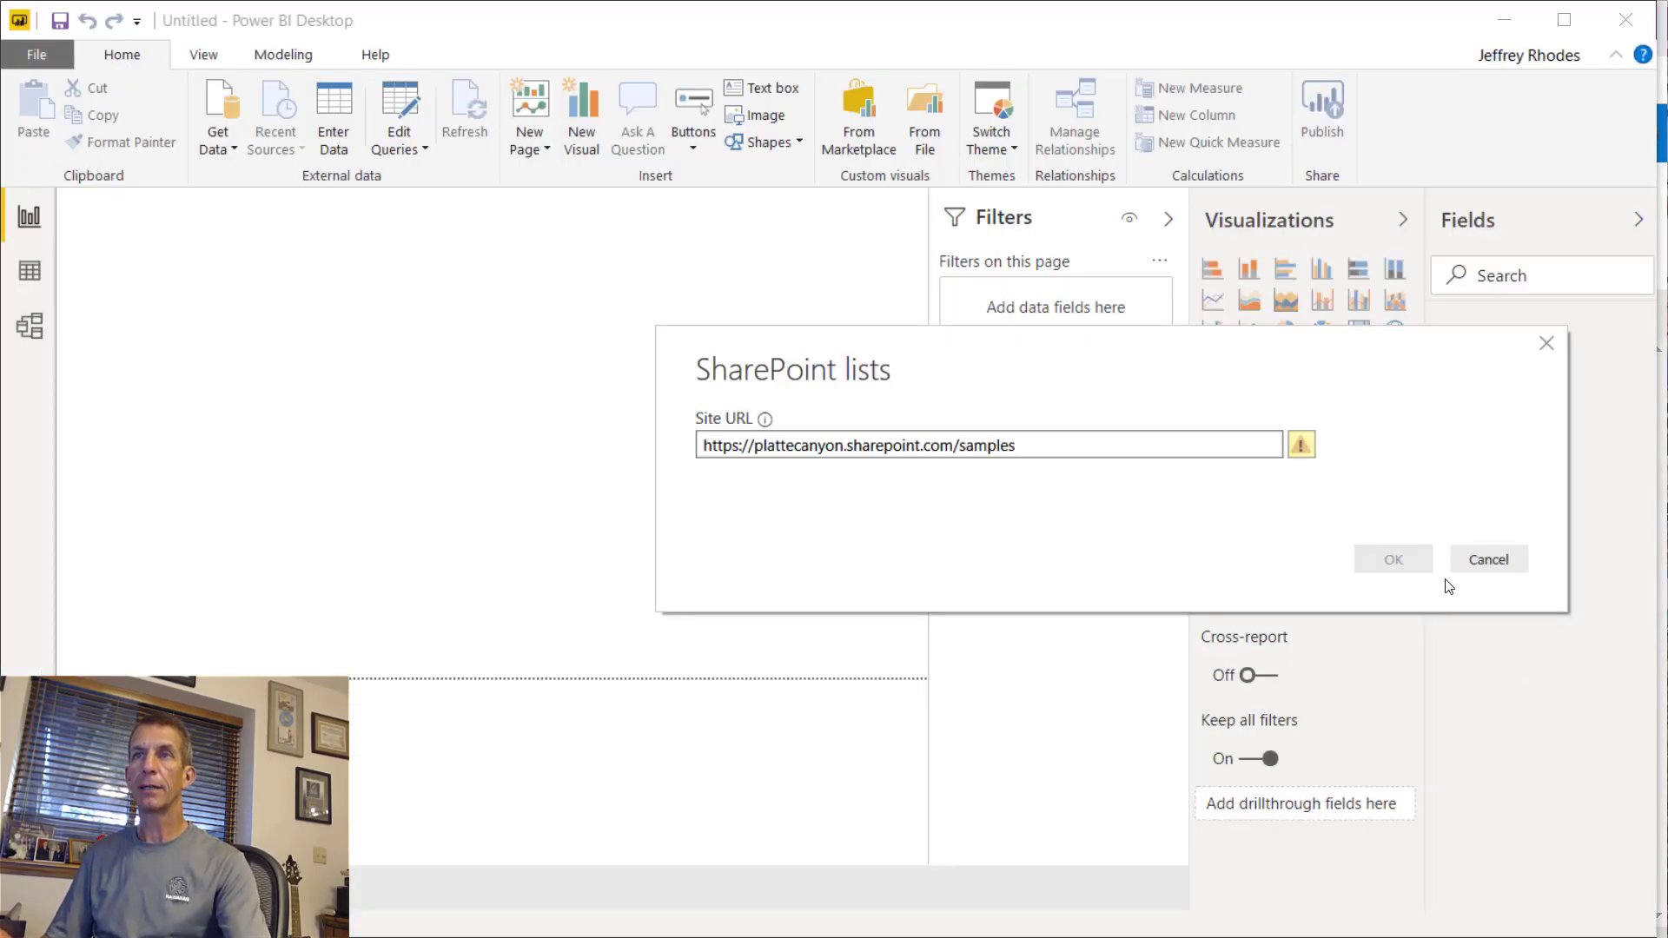
left_click(1146, 446)
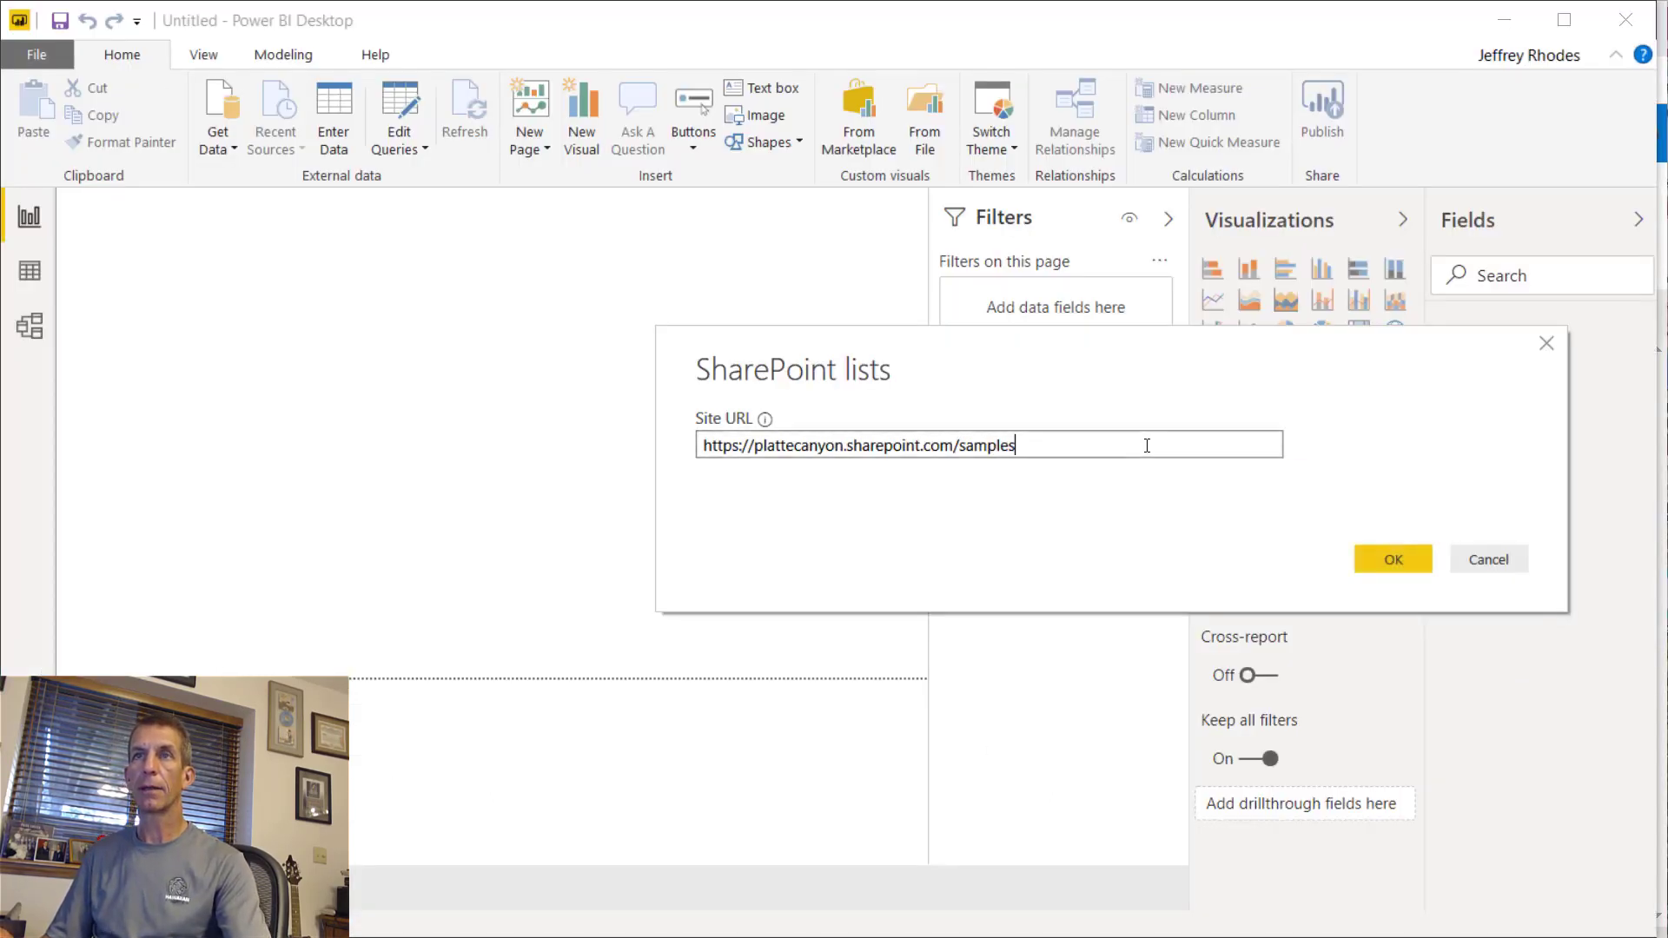
left_click(1377, 558)
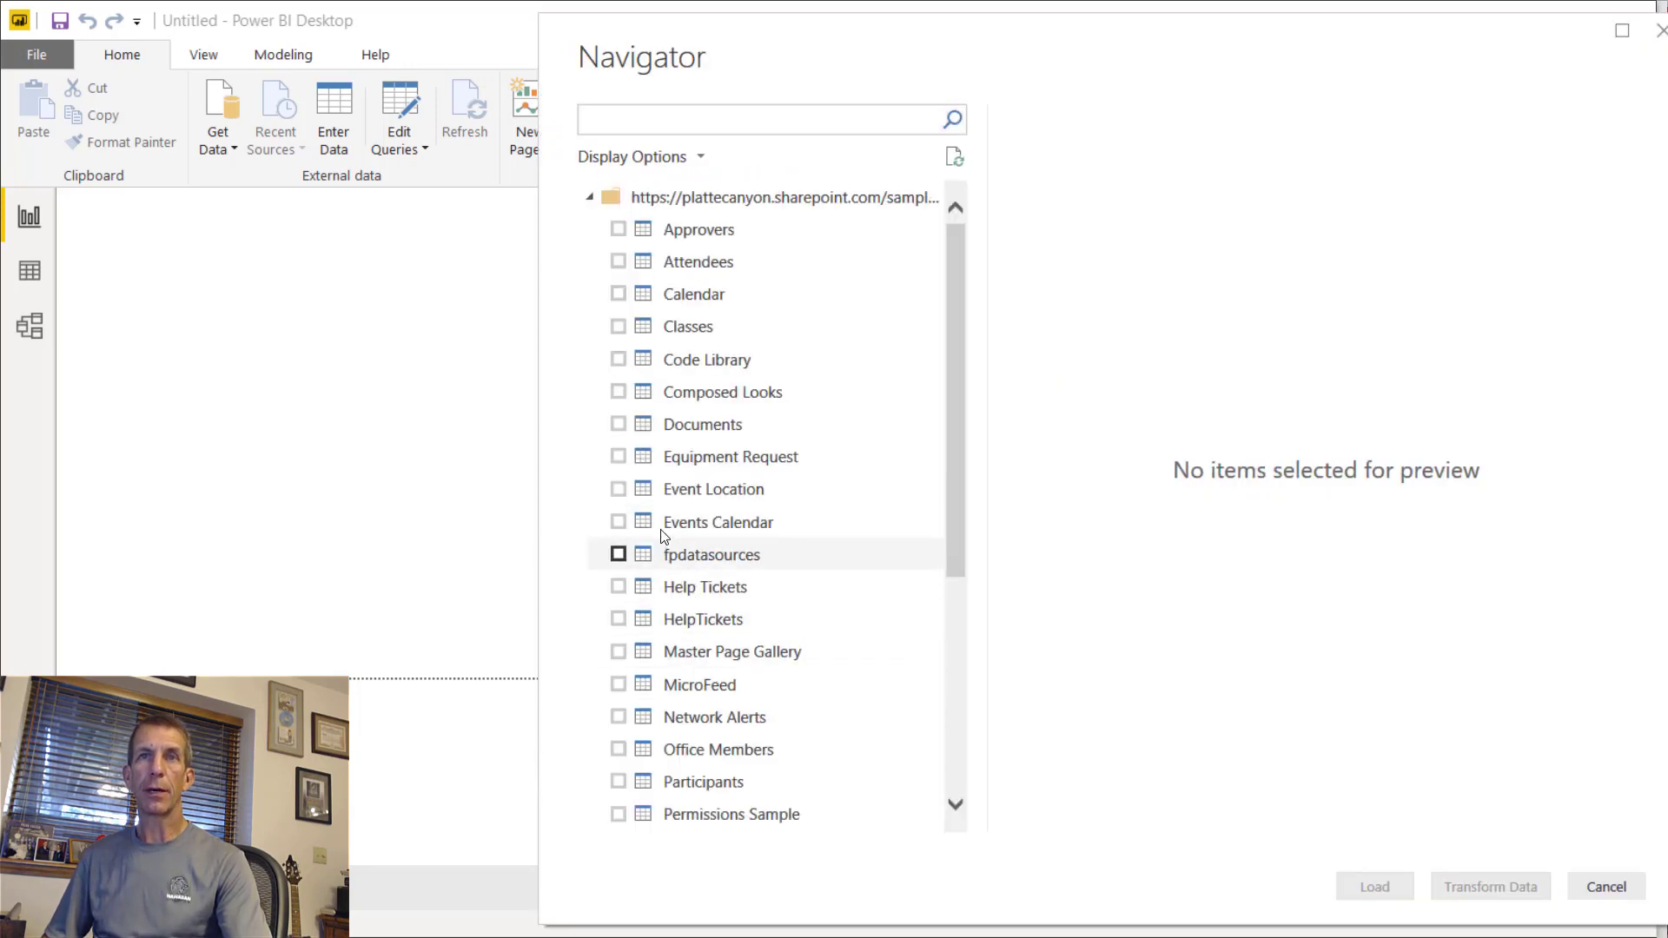
- Select only the SurveyResponses list from the site's lists and load it into the report
scroll(719, 764, "down", 2)
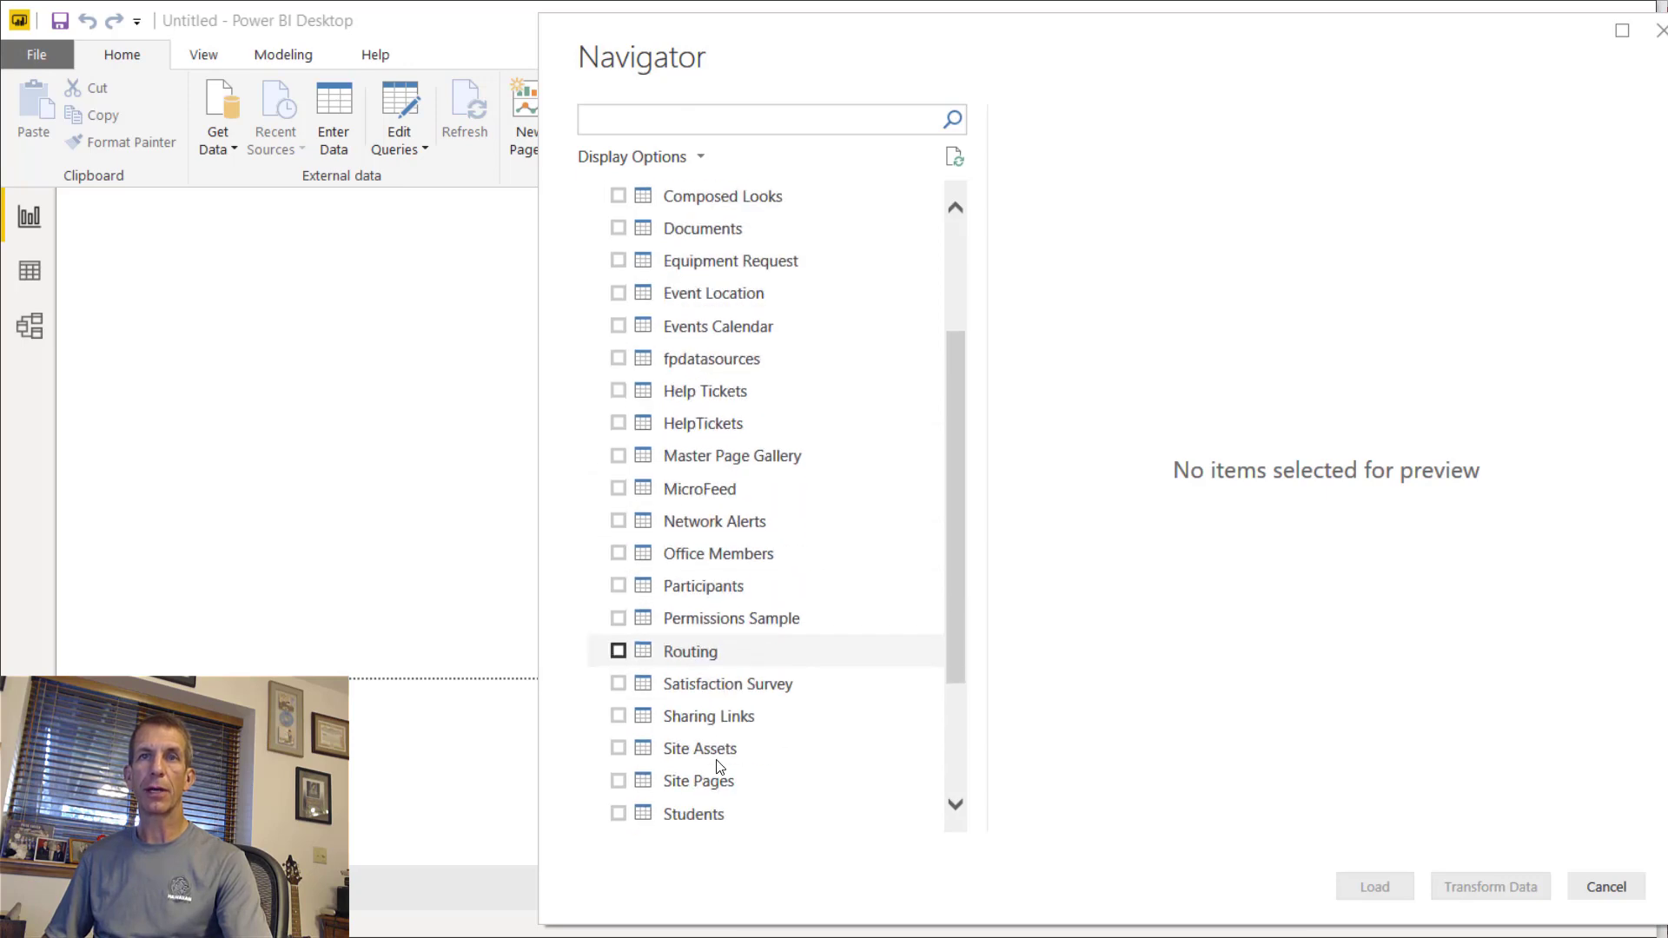
scroll(682, 695, "down", 2)
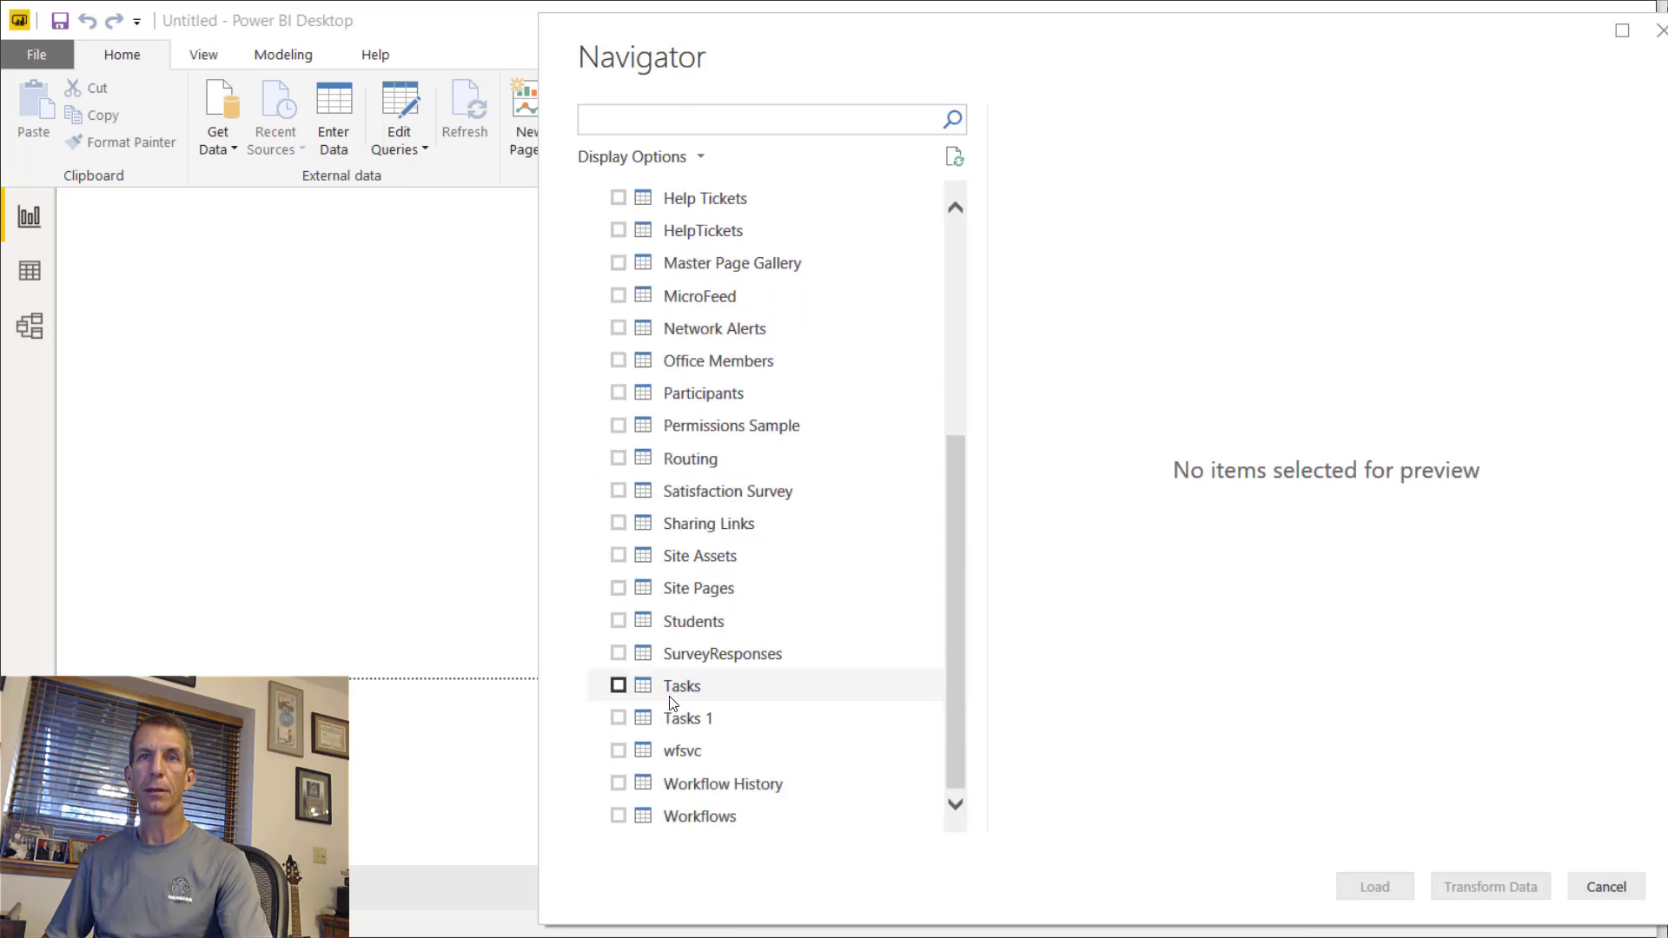
left_click(617, 653)
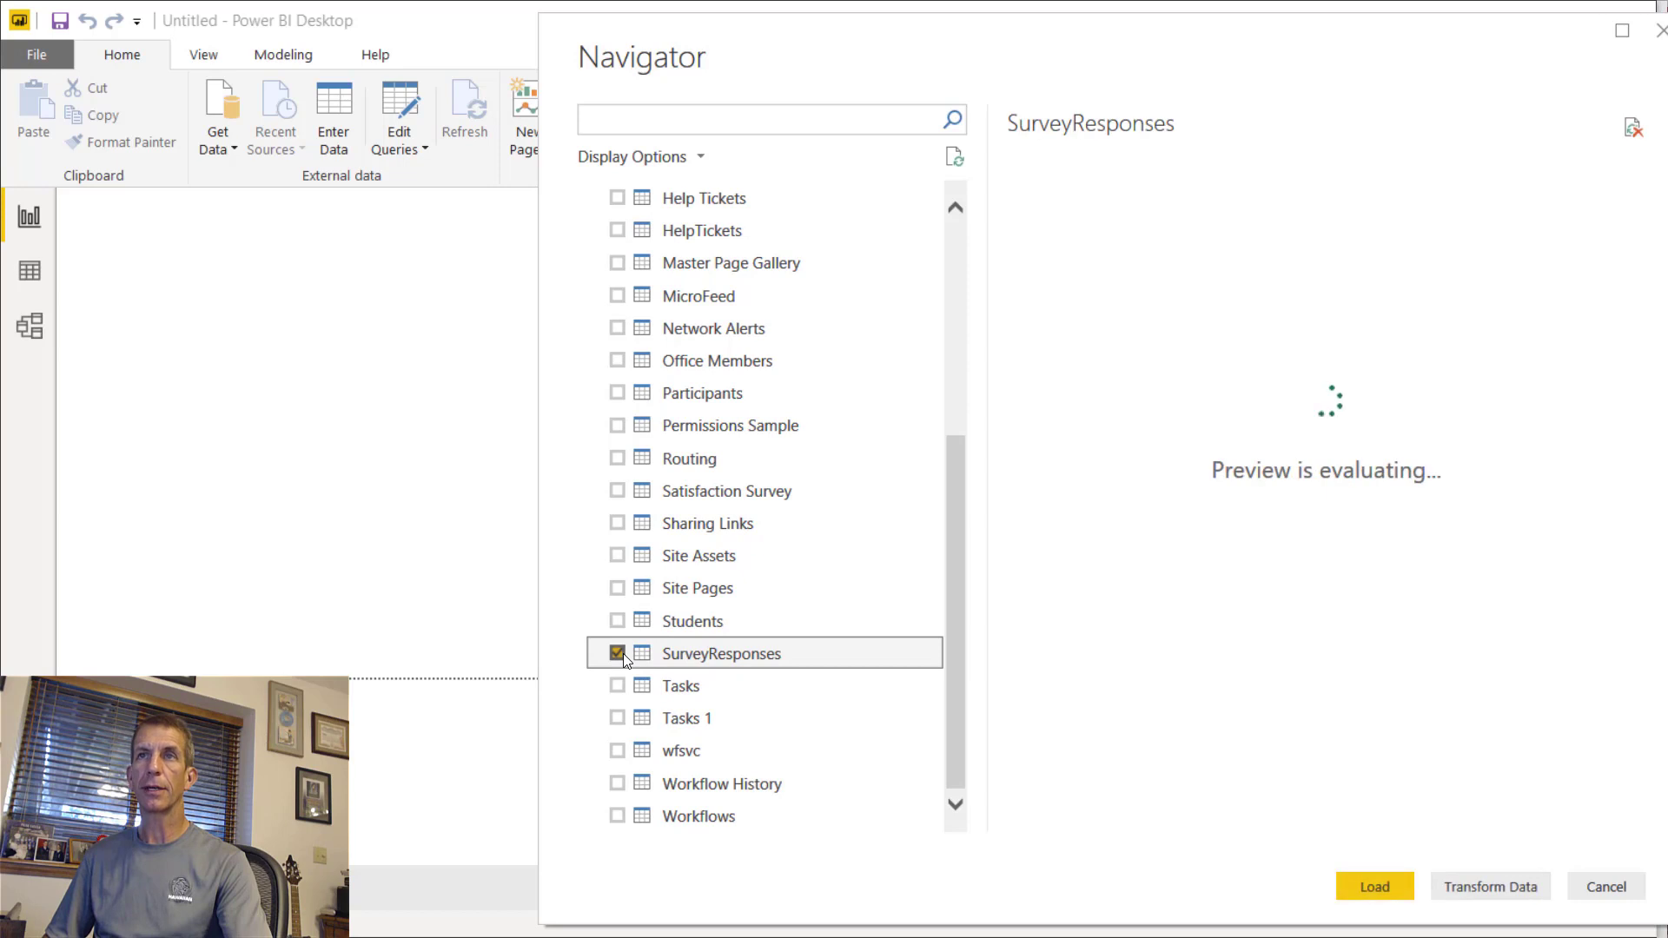
left_click(1391, 899)
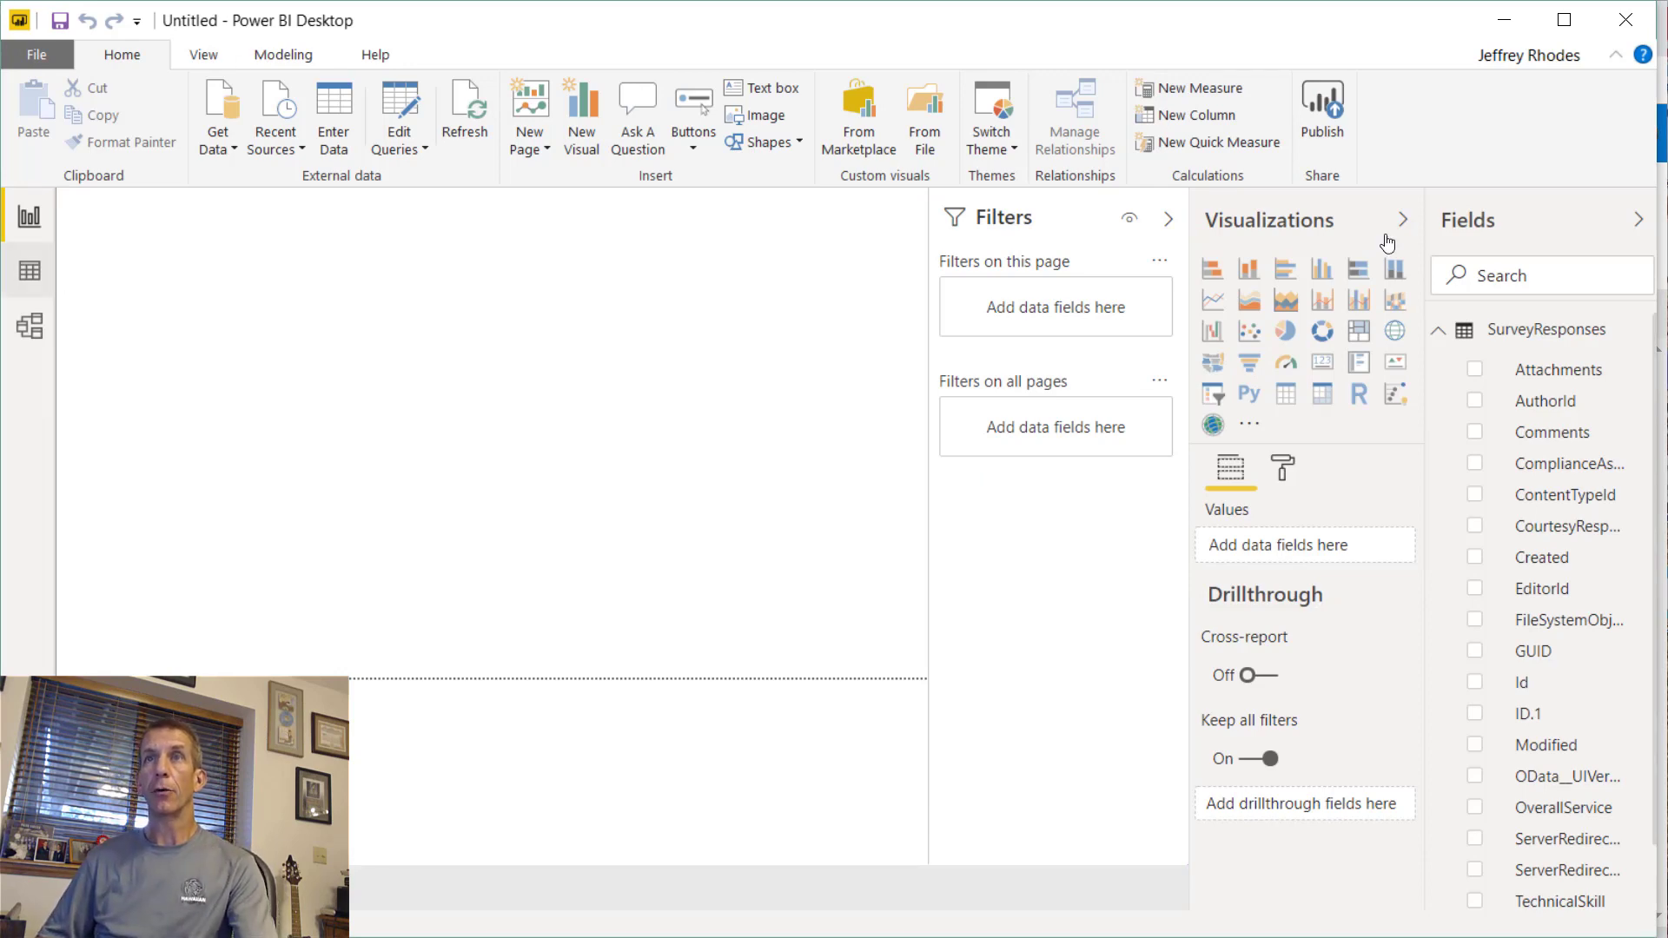
- Collapse the report's filters area and display the loaded SurveyResponses table as rows of data
left_click(1167, 228)
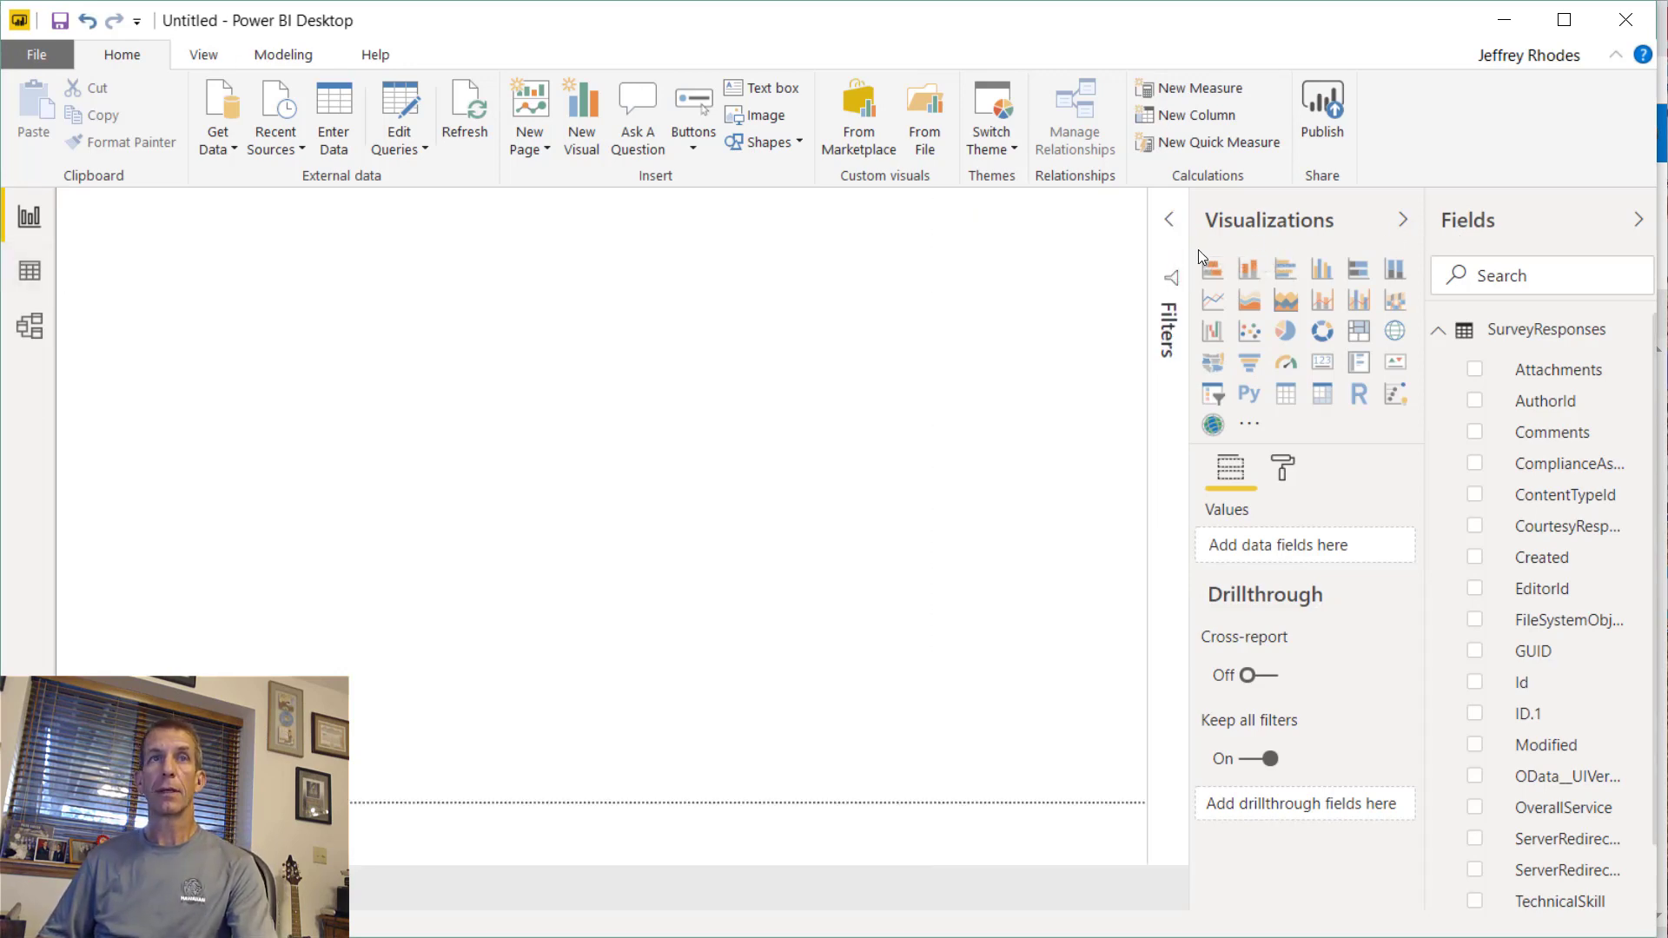
left_click(29, 272)
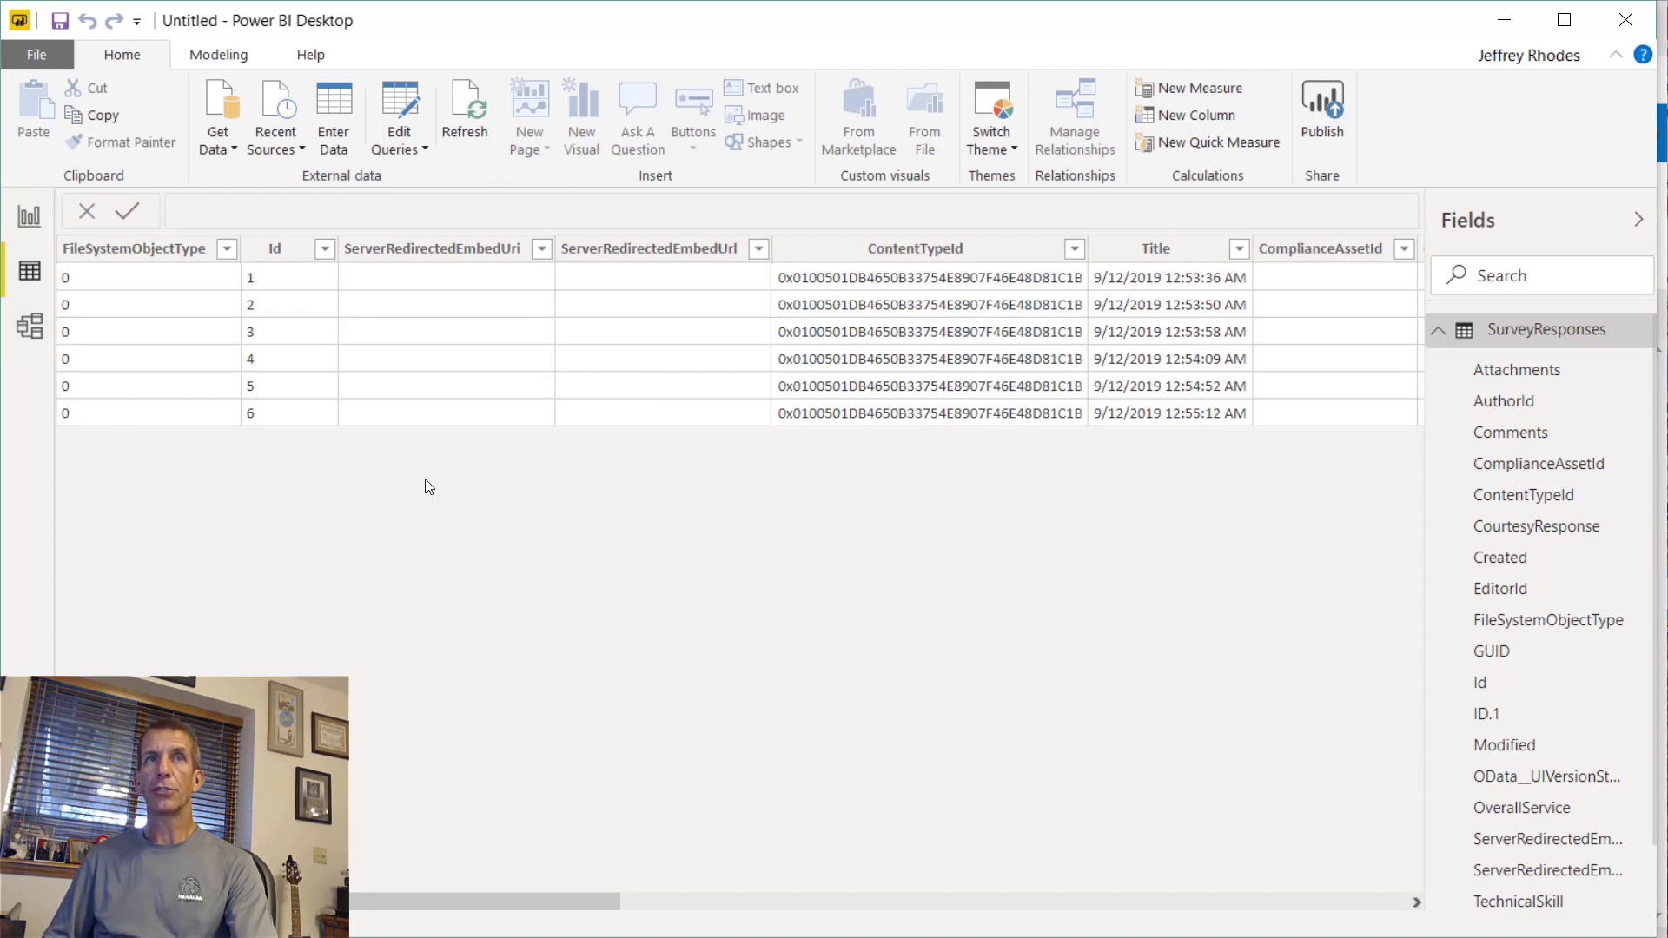
- Open the SurveyResponses query in the Power Query Editor and enlarge the editor window to fill the screen
left_click(396, 146)
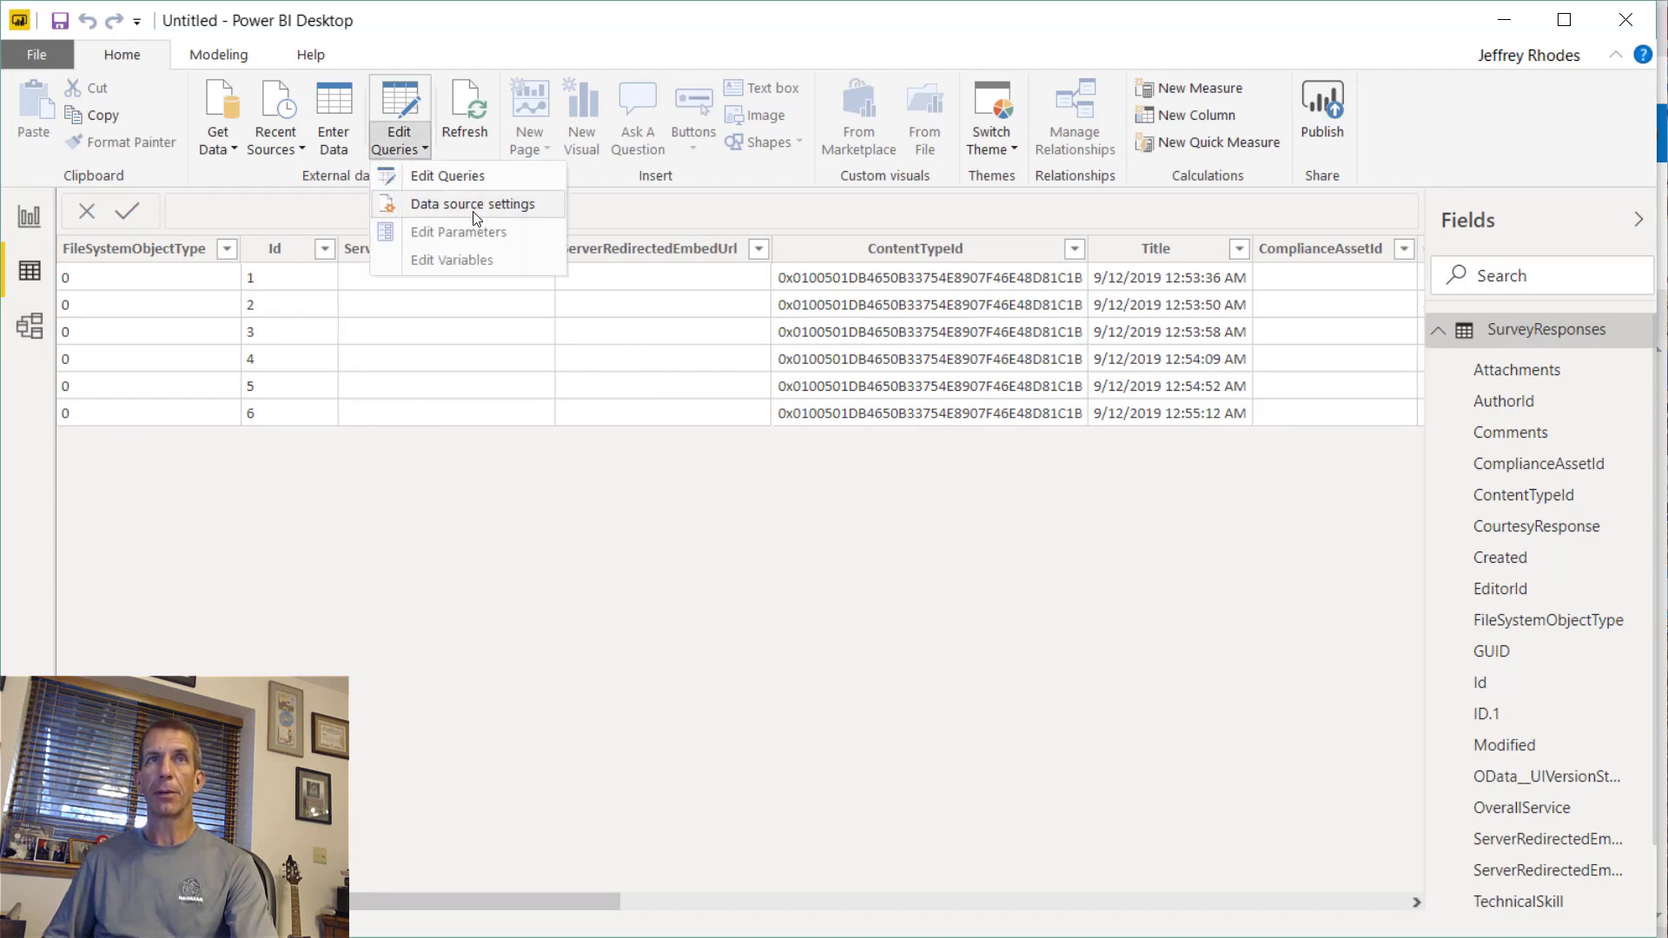
left_click(445, 176)
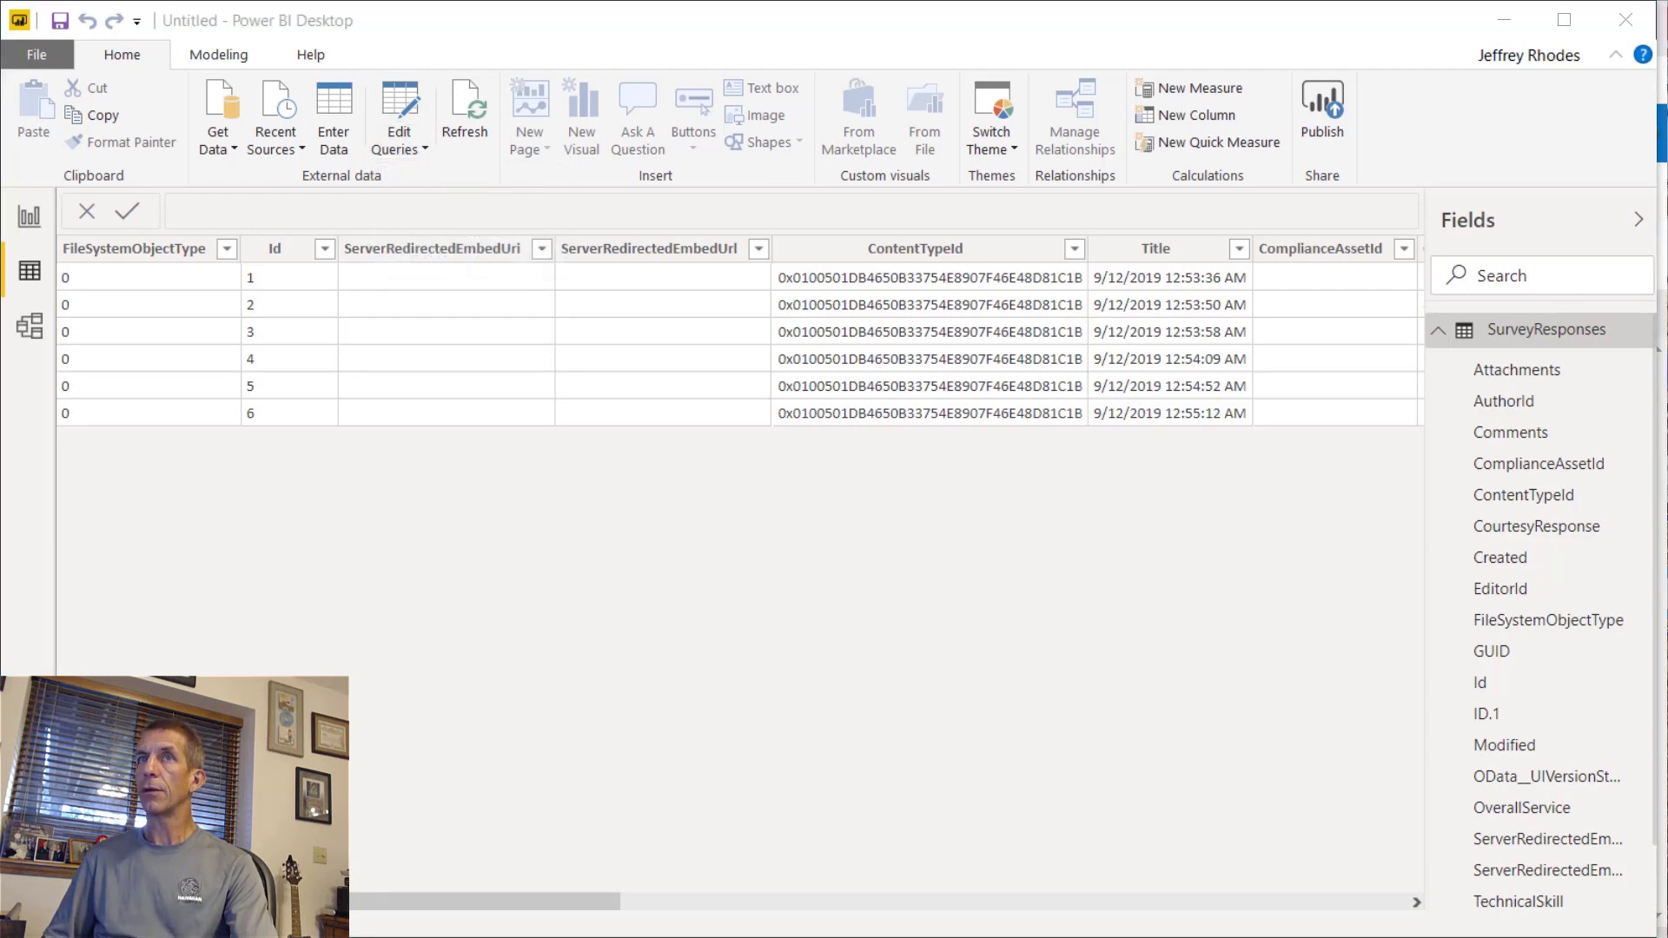
left_click_drag(1660, 194, 575, 32)
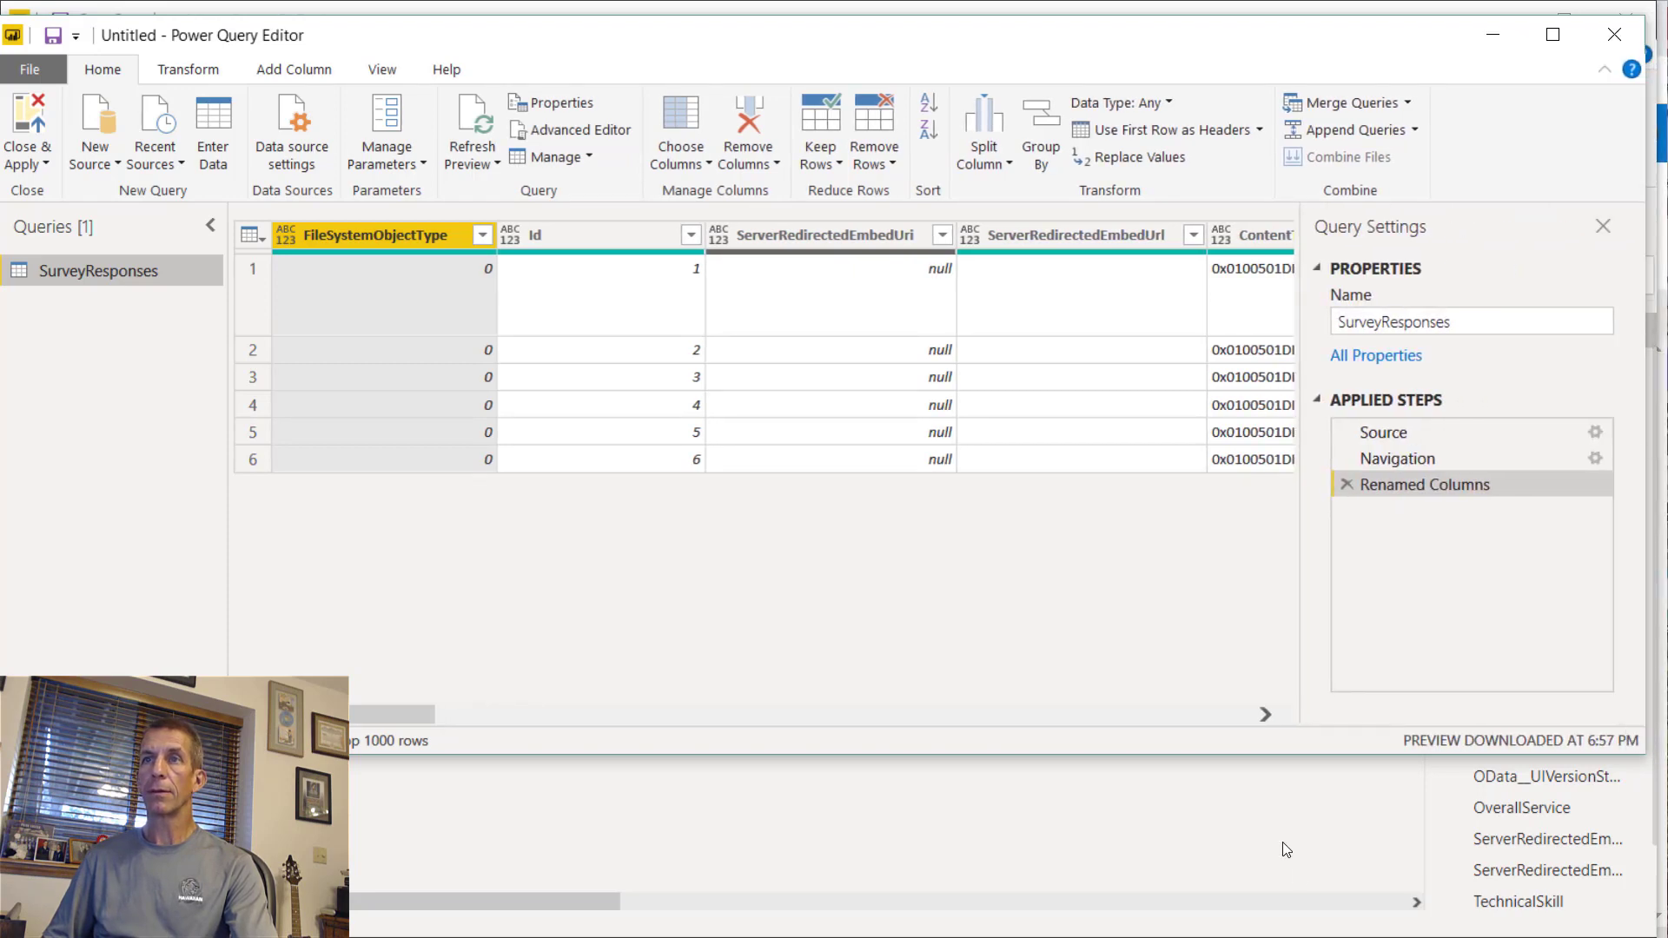
left_click_drag(1195, 755, 1244, 936)
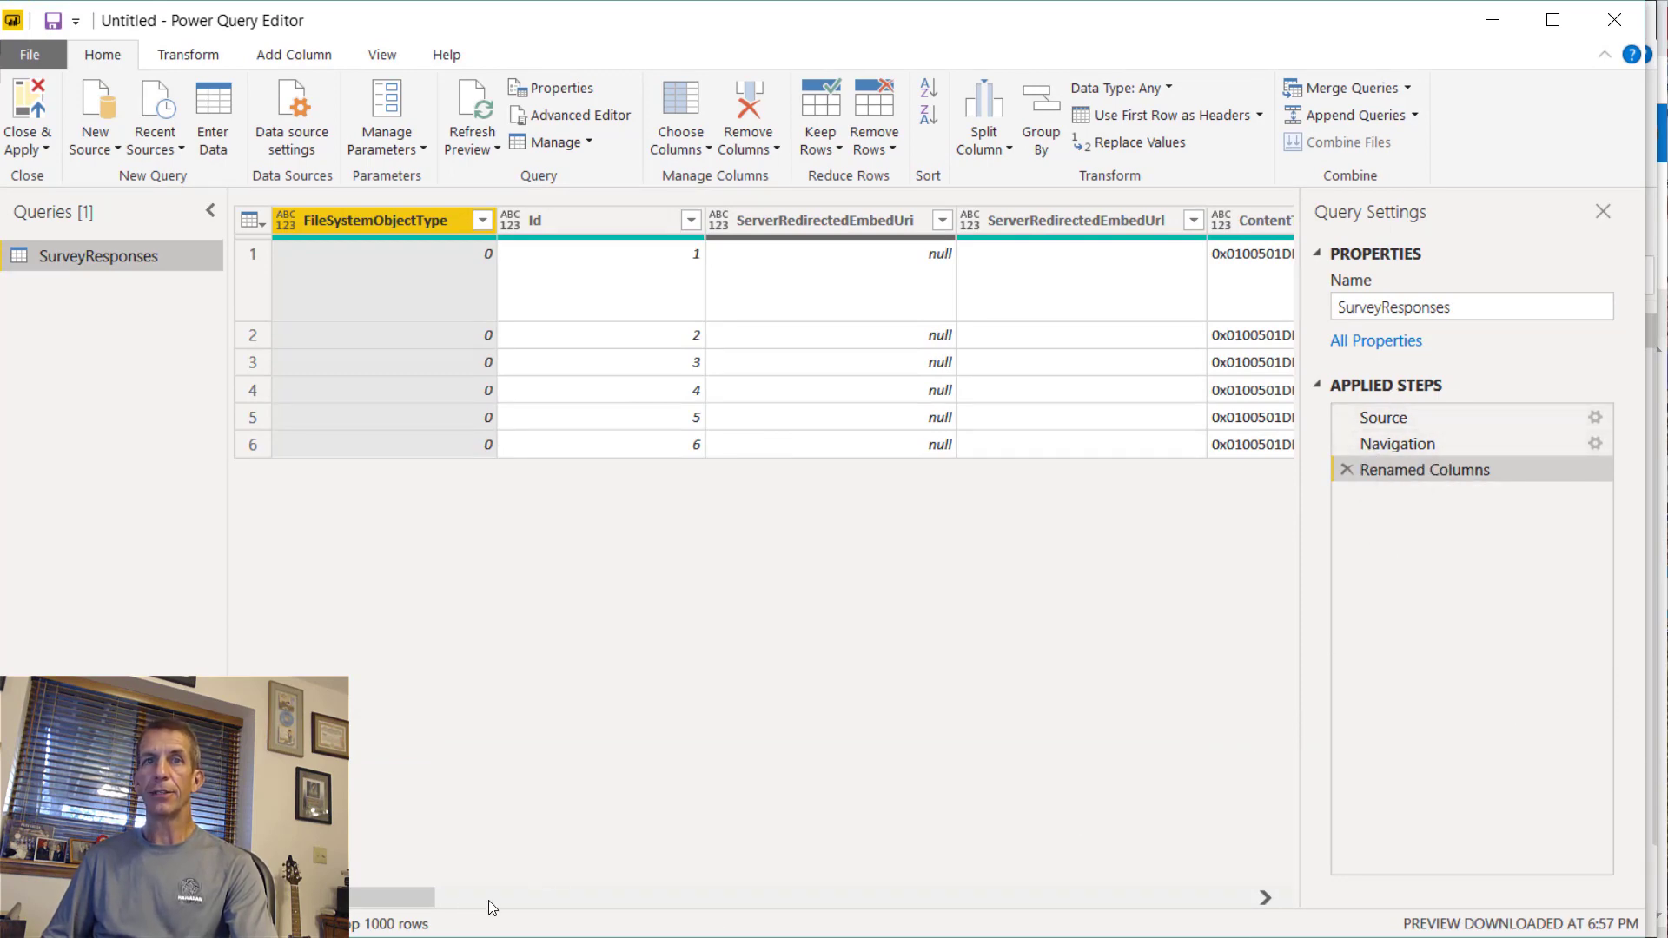
left_click_drag(404, 898, 514, 921)
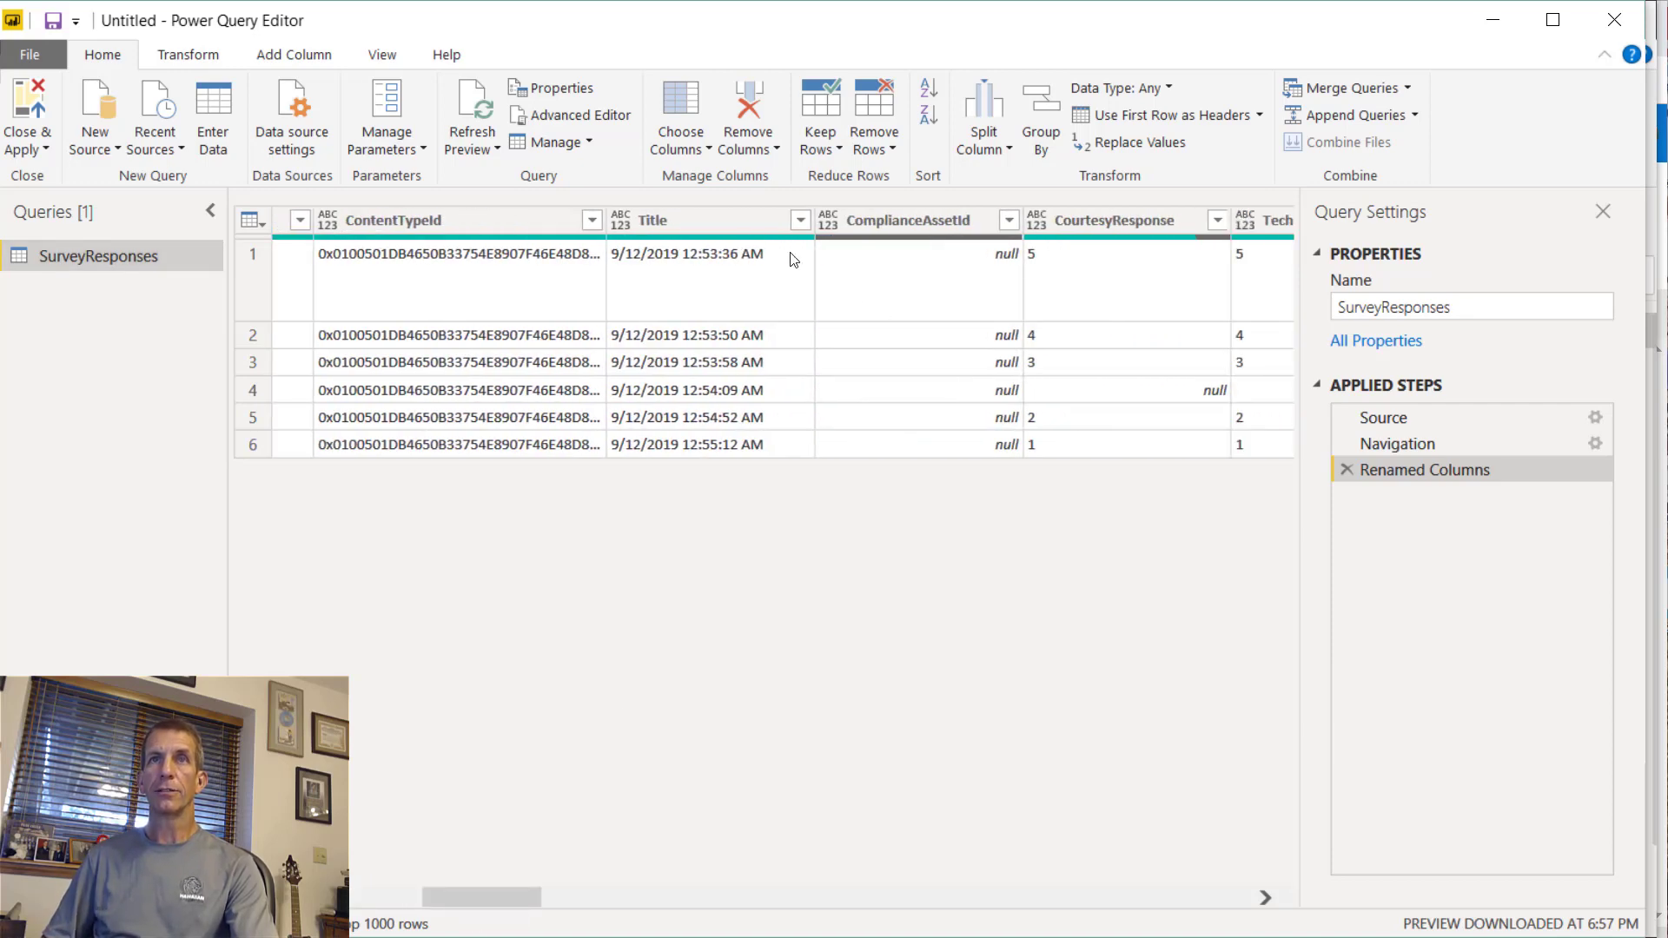
- Rename the Title column of the SurveyResponses query to TimeStamp
left_click(740, 221)
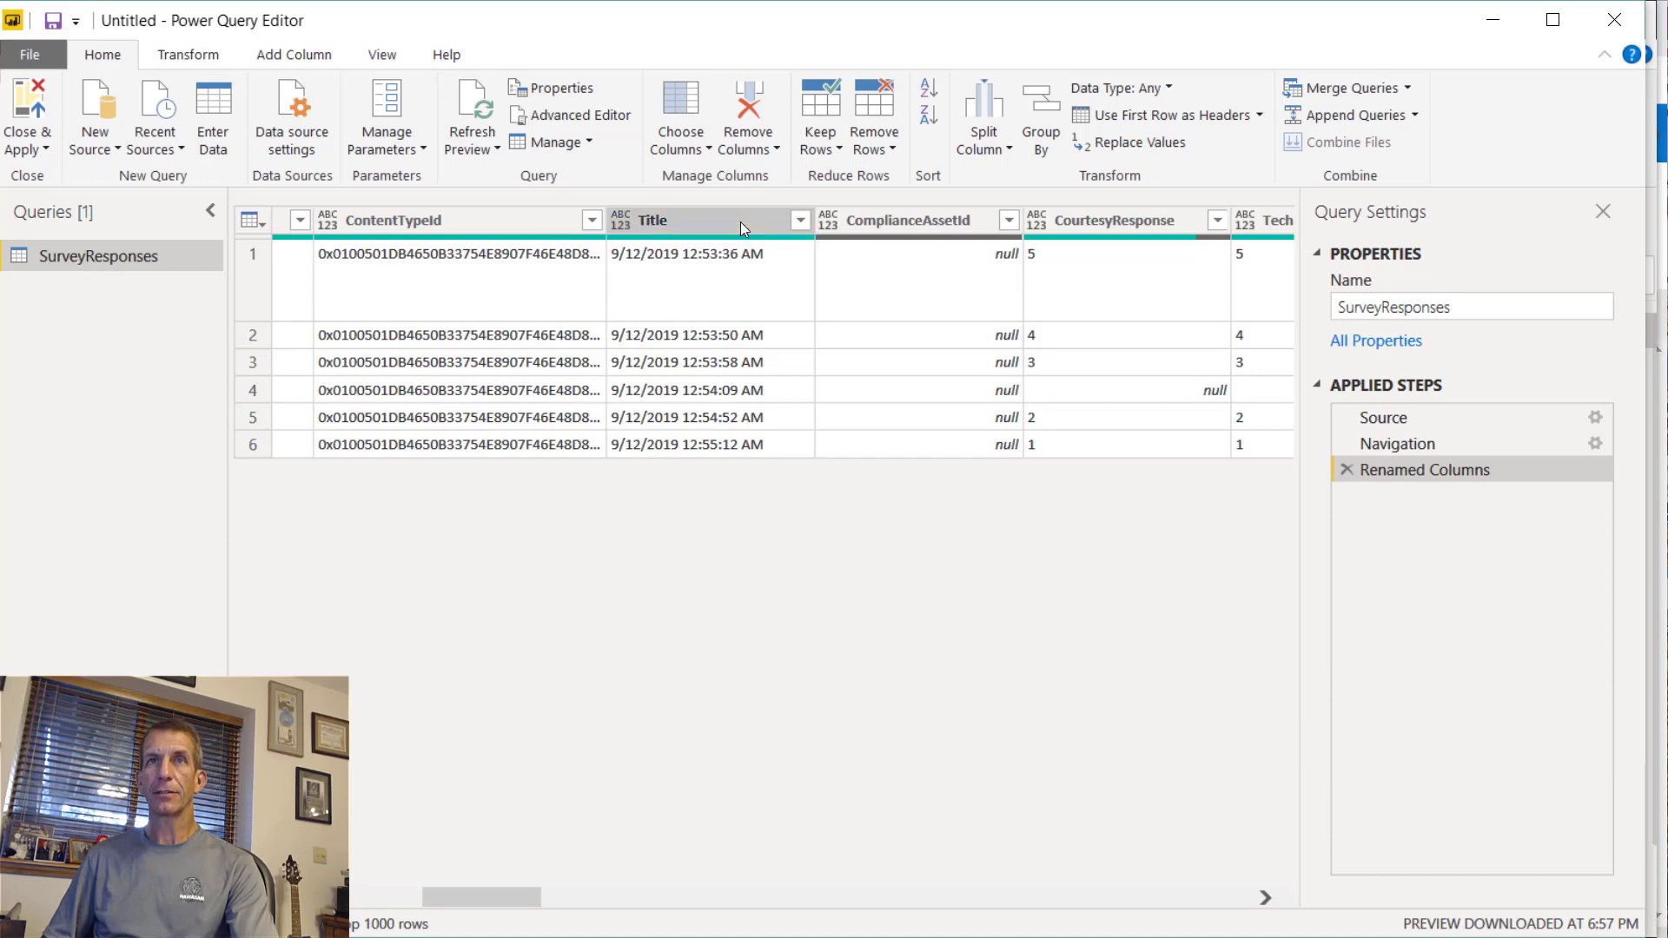
right_click(740, 222)
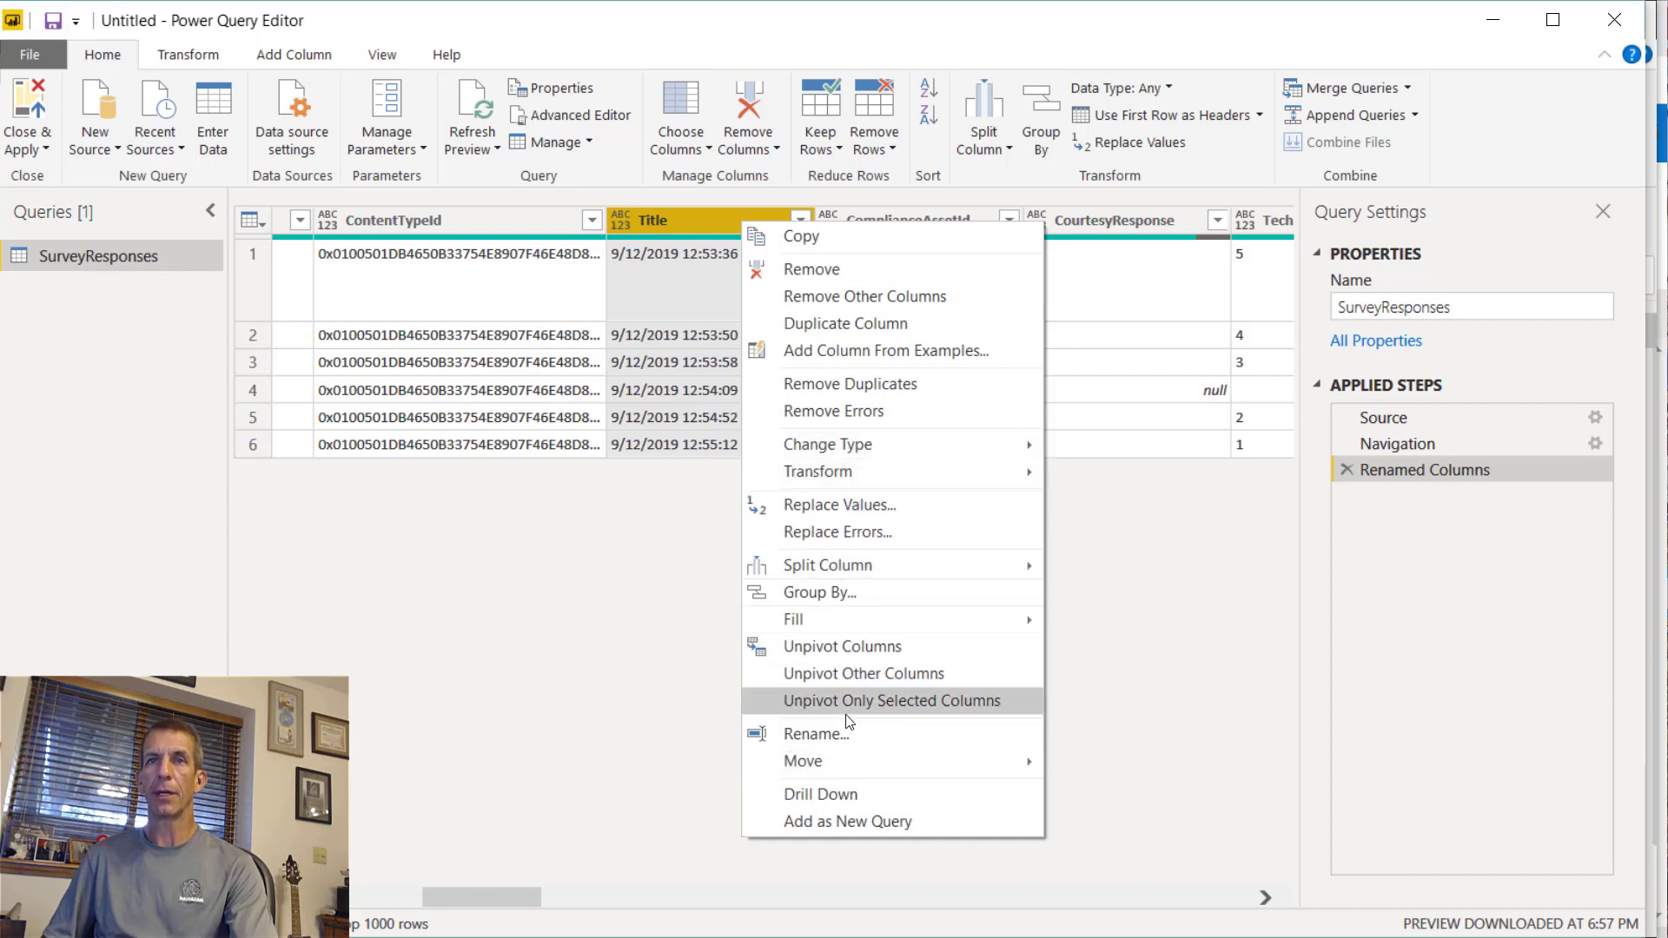
left_click(817, 734)
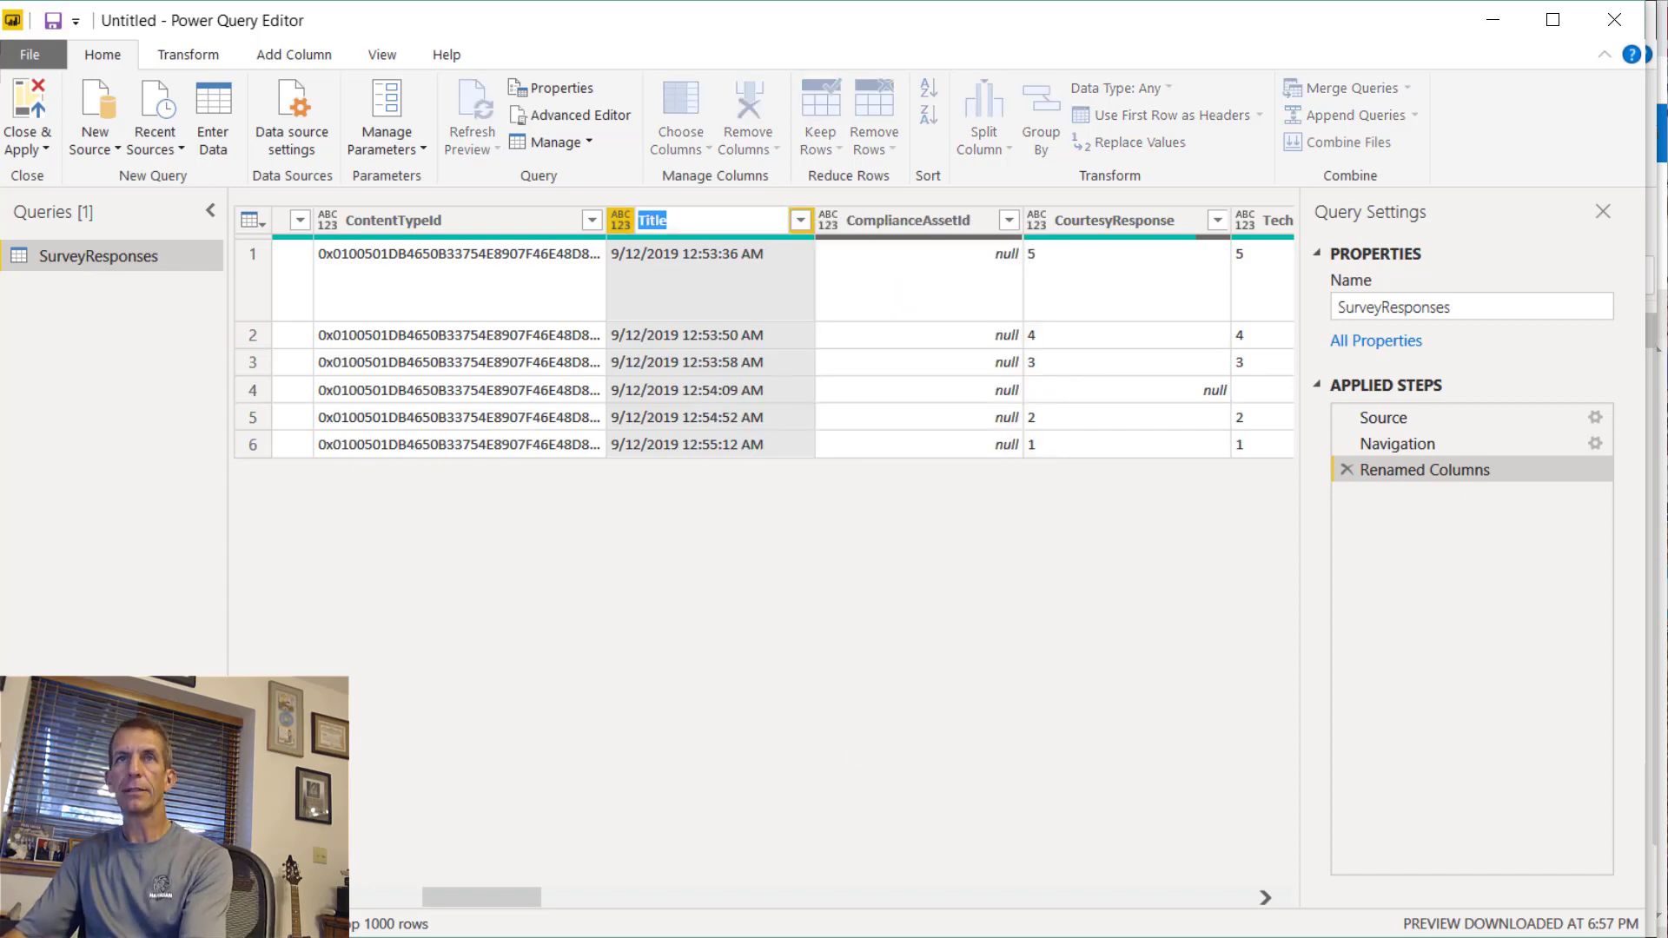
type("T")
key("BackSpace")
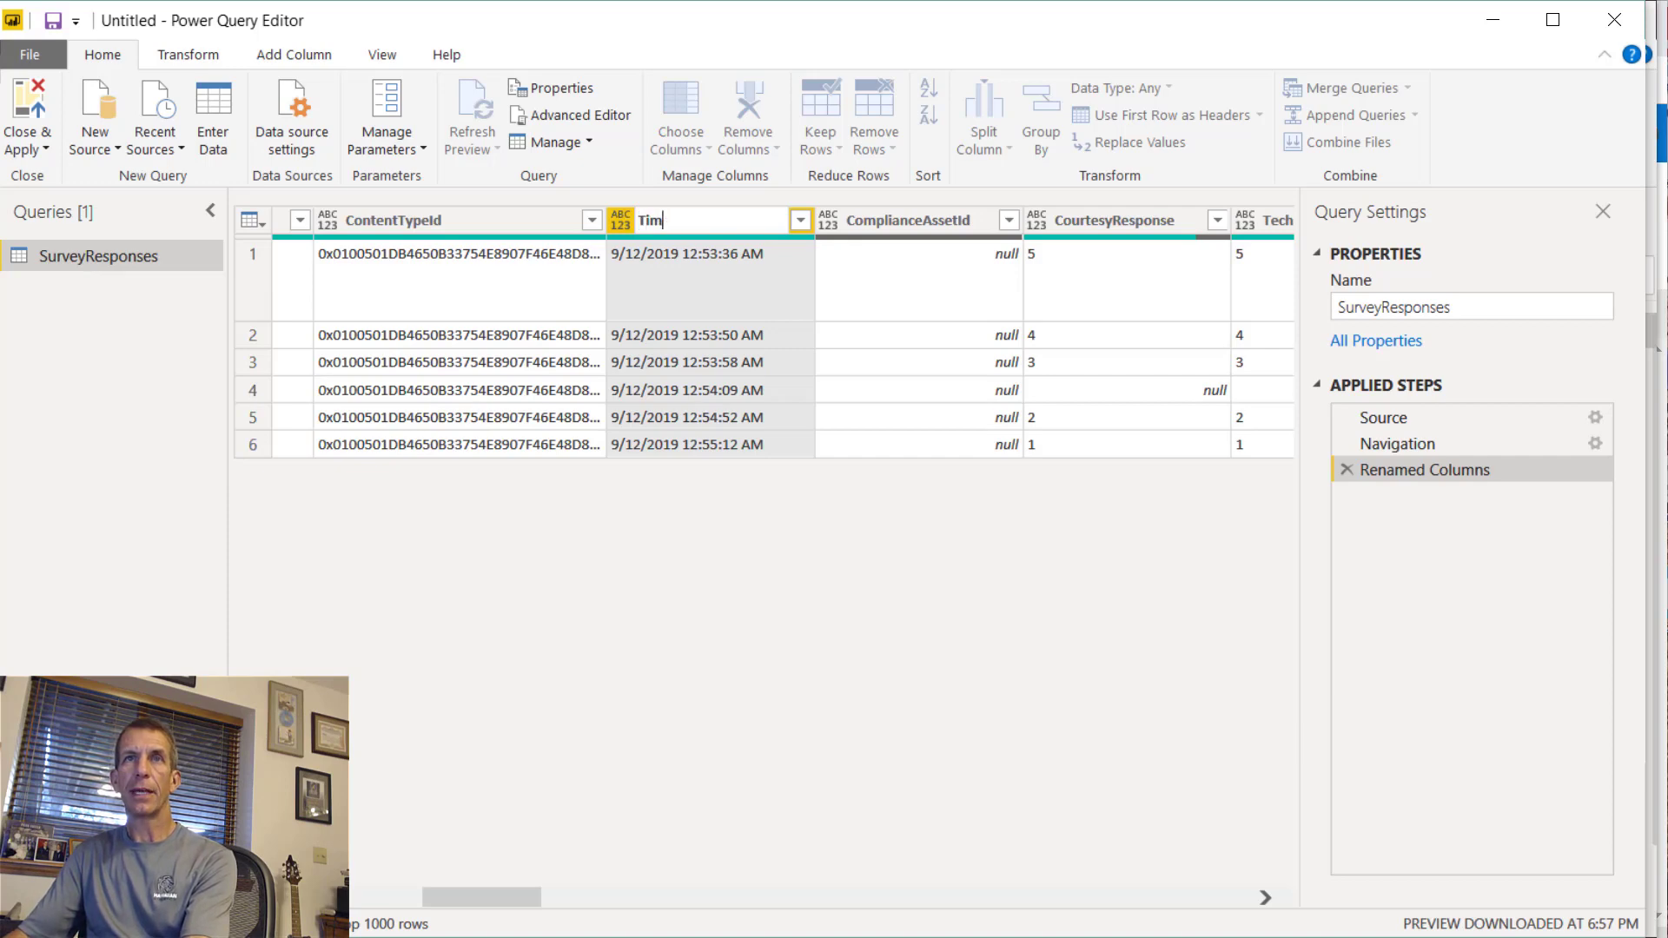
type("eStamp")
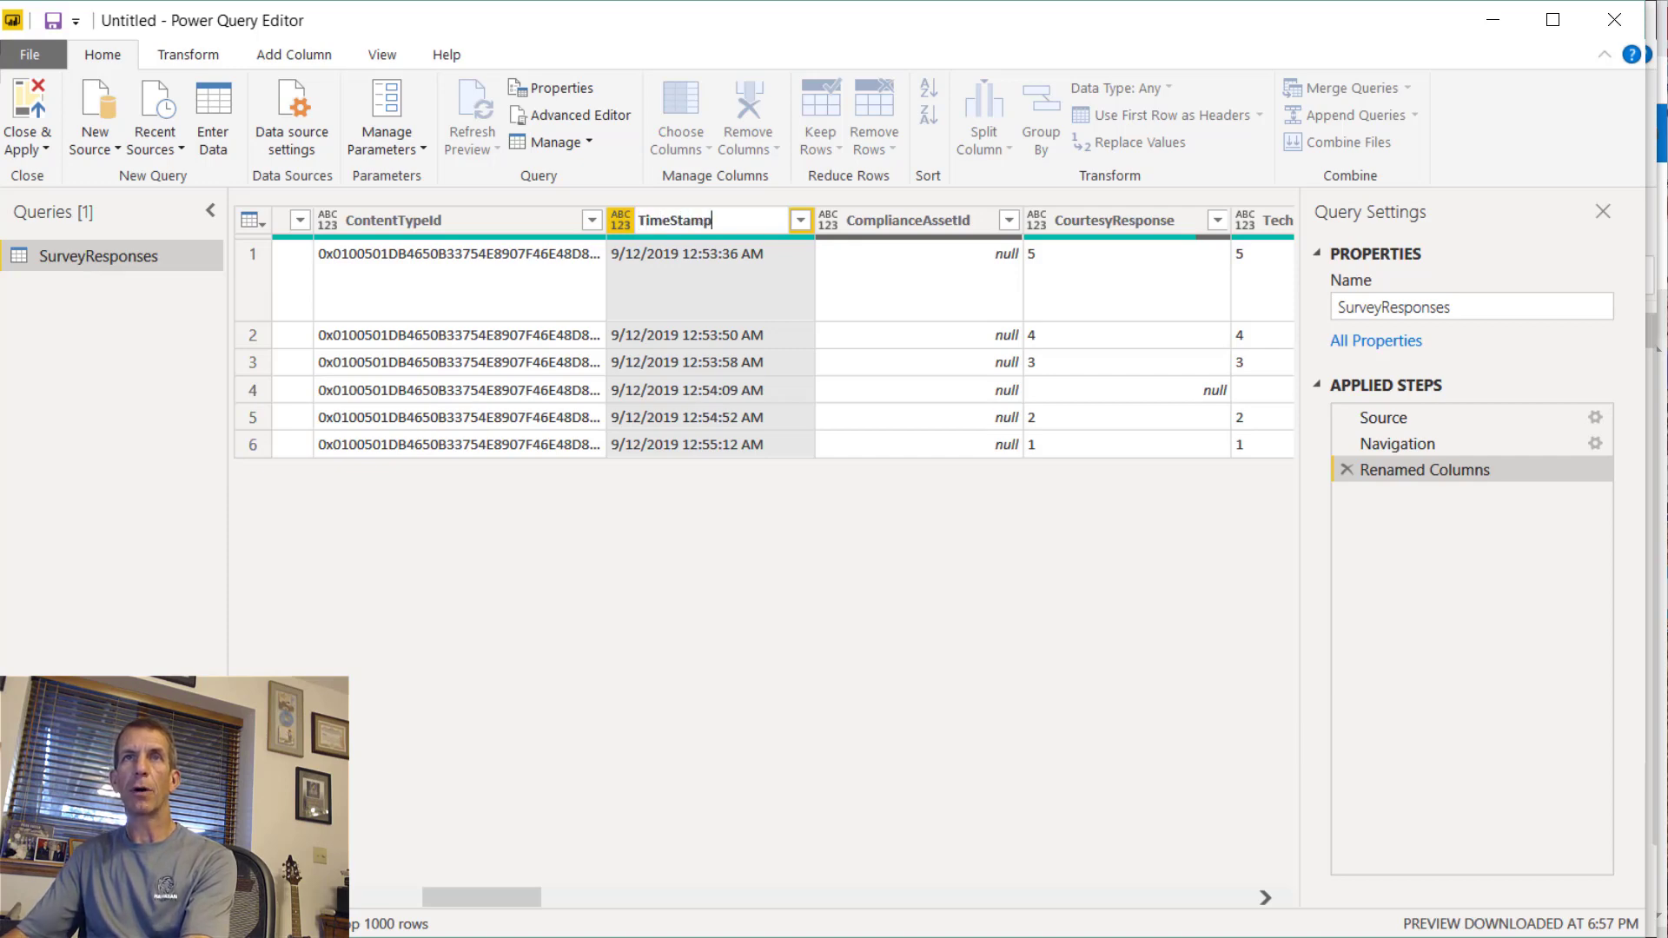
key("Return")
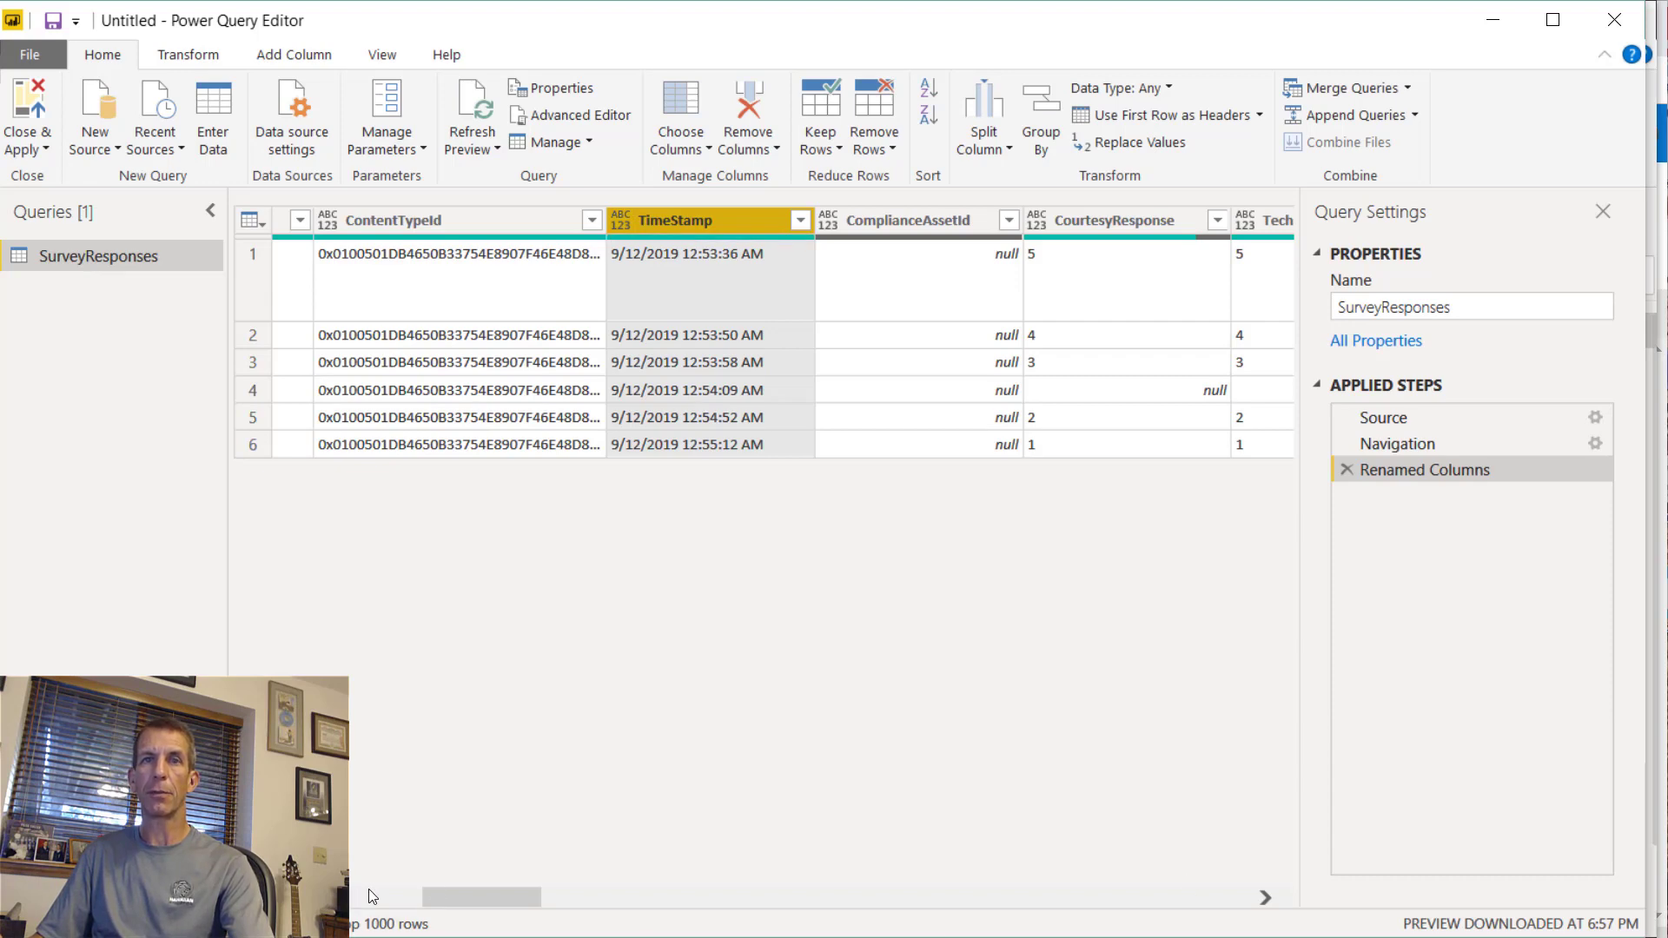
- Rename the CourtesyResponse column to Courtesy Rating
left_click_drag(502, 900, 562, 908)
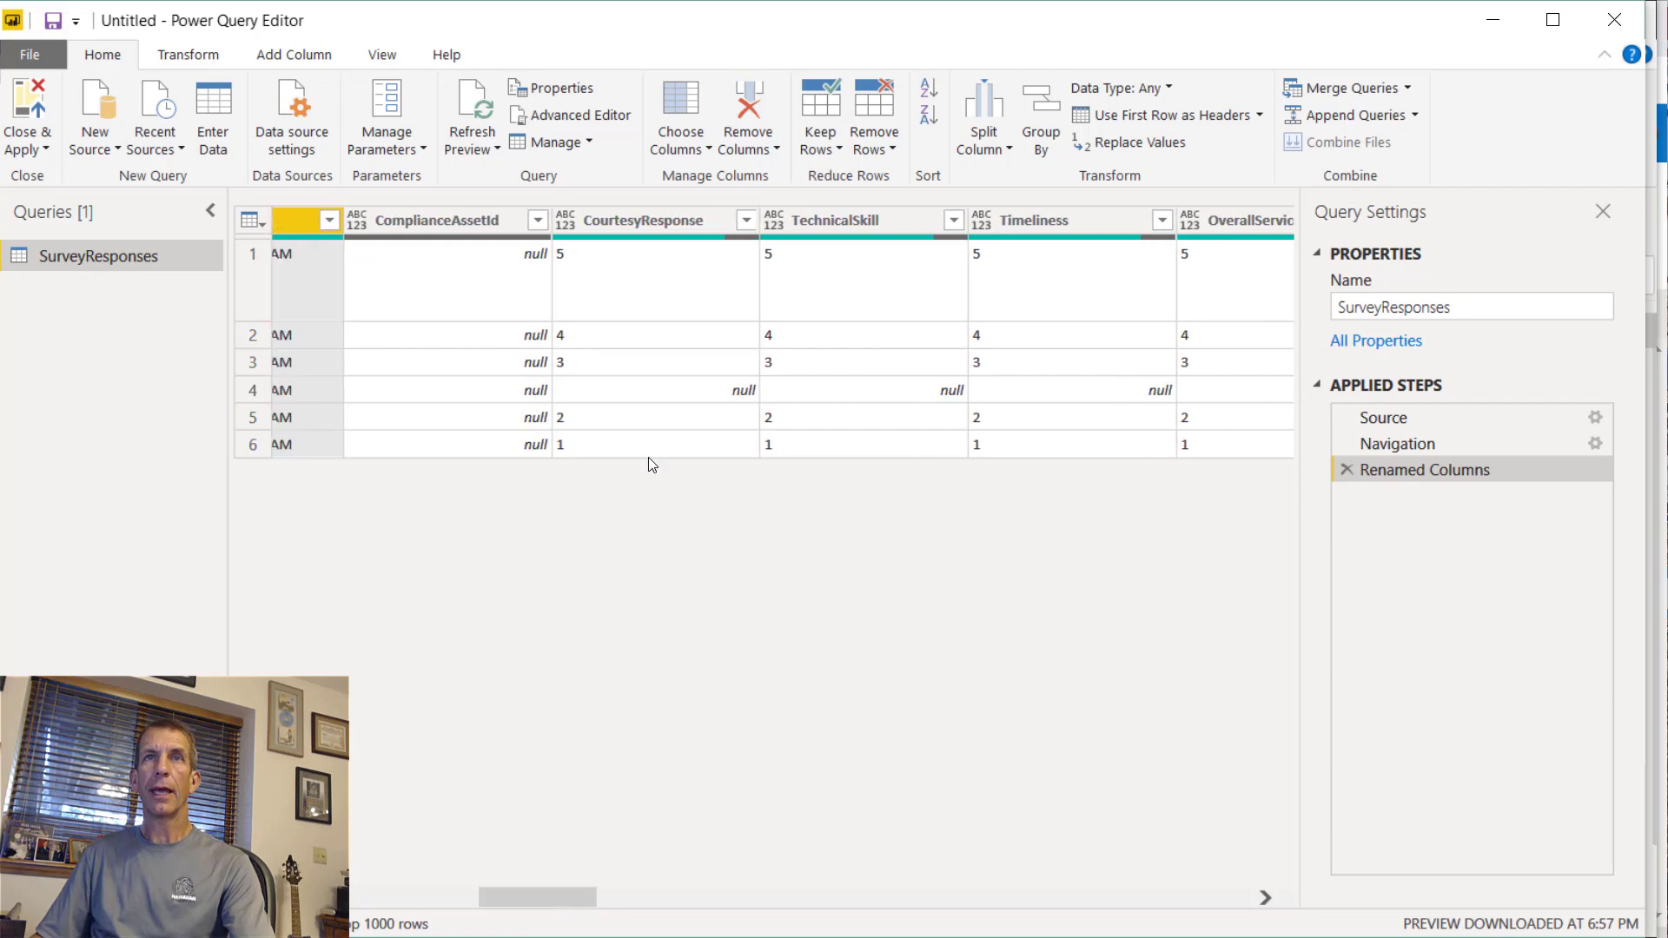
right_click(611, 222)
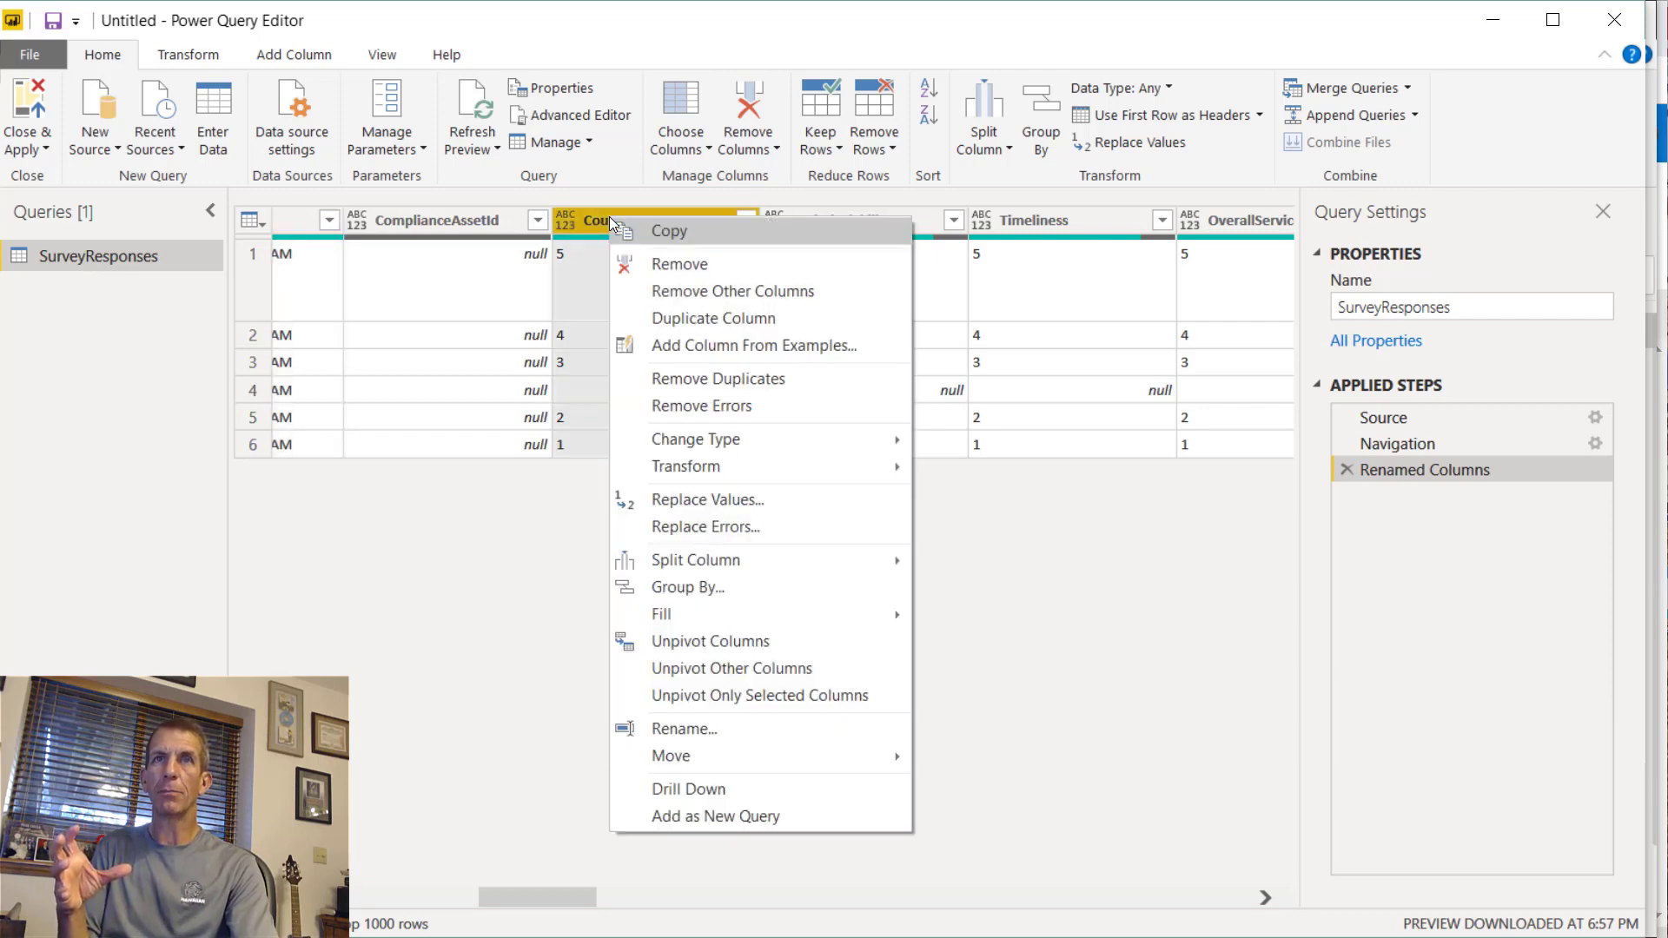
left_click(580, 212)
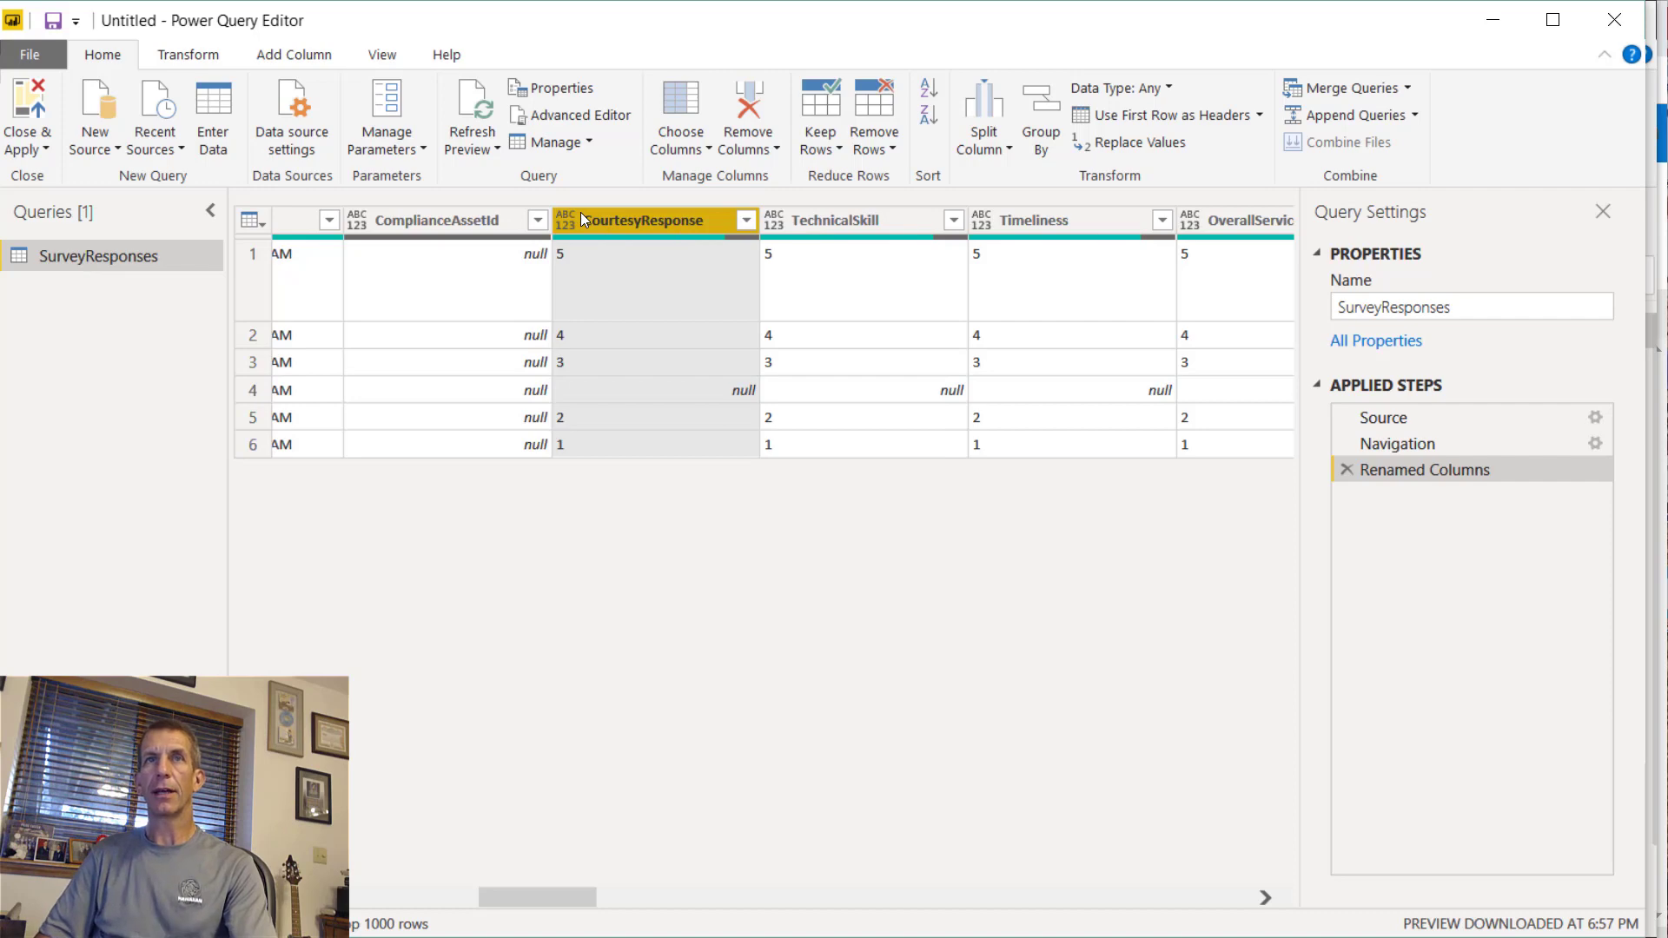
right_click(580, 212)
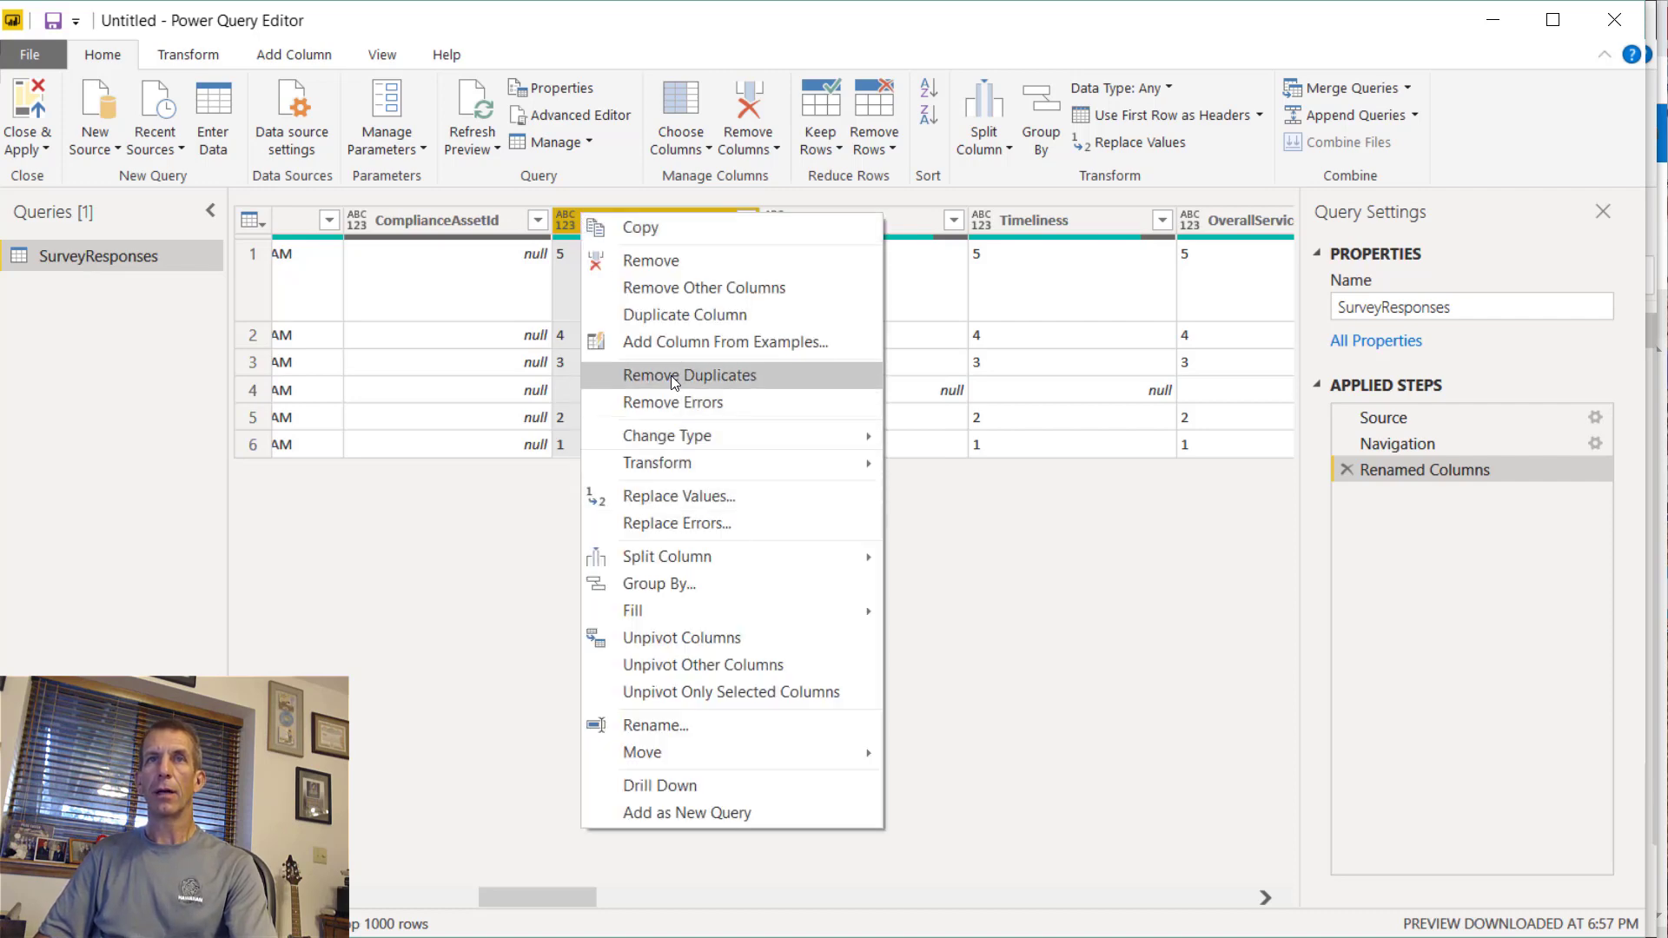
left_click(761, 726)
type("Courtesy R")
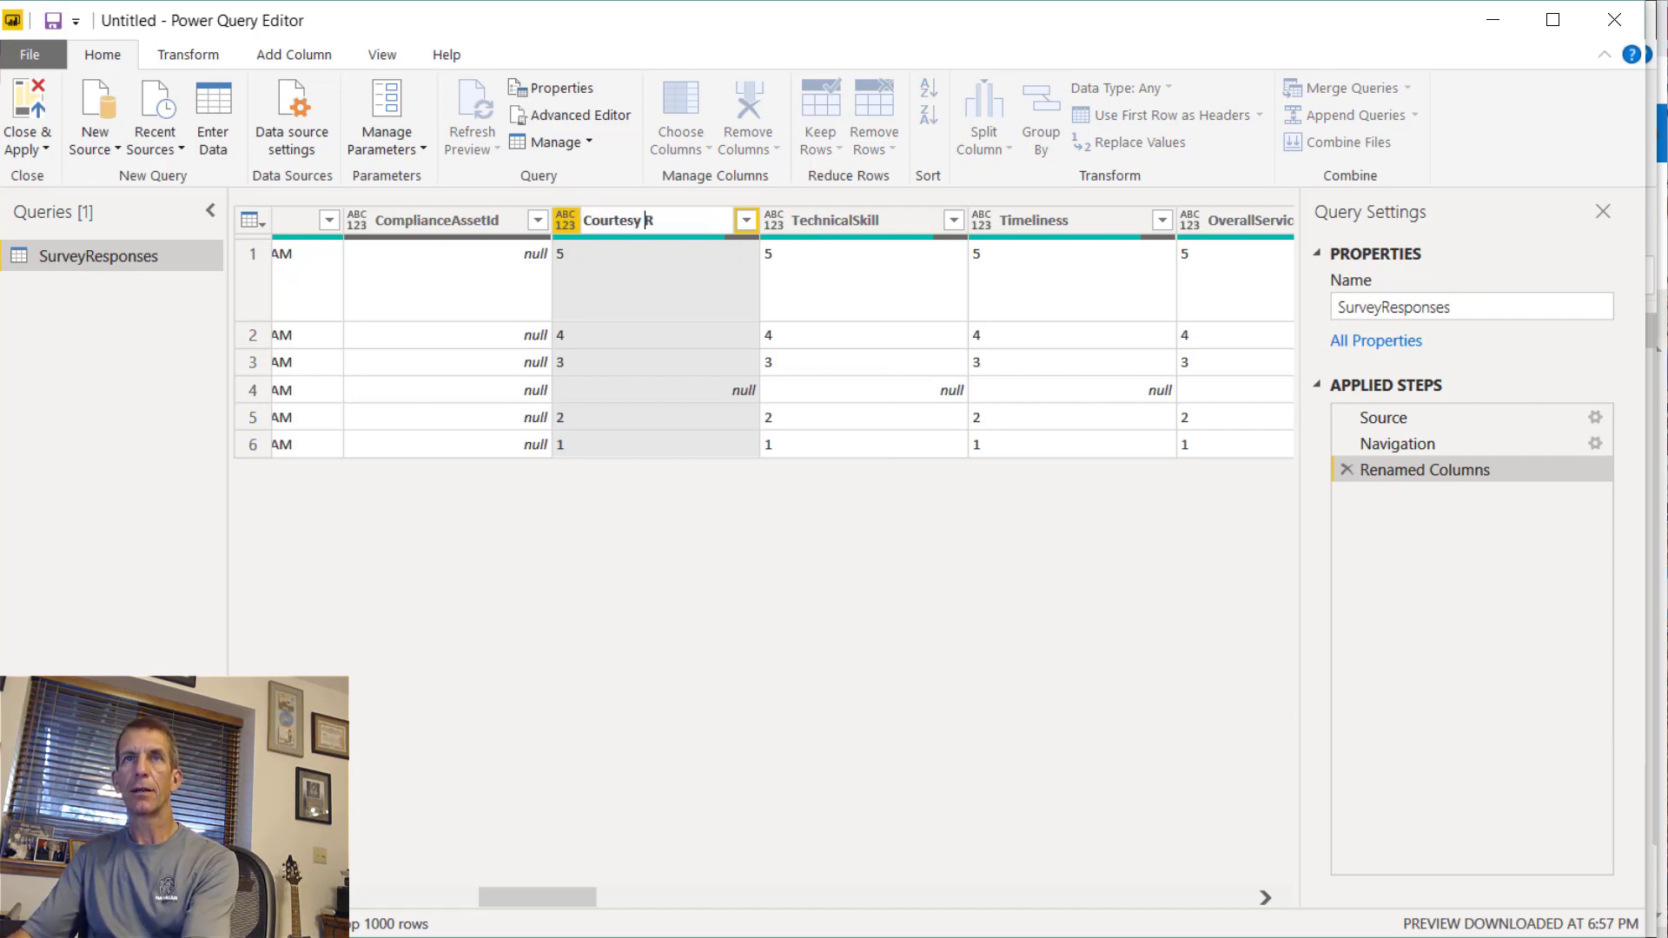
type("ating")
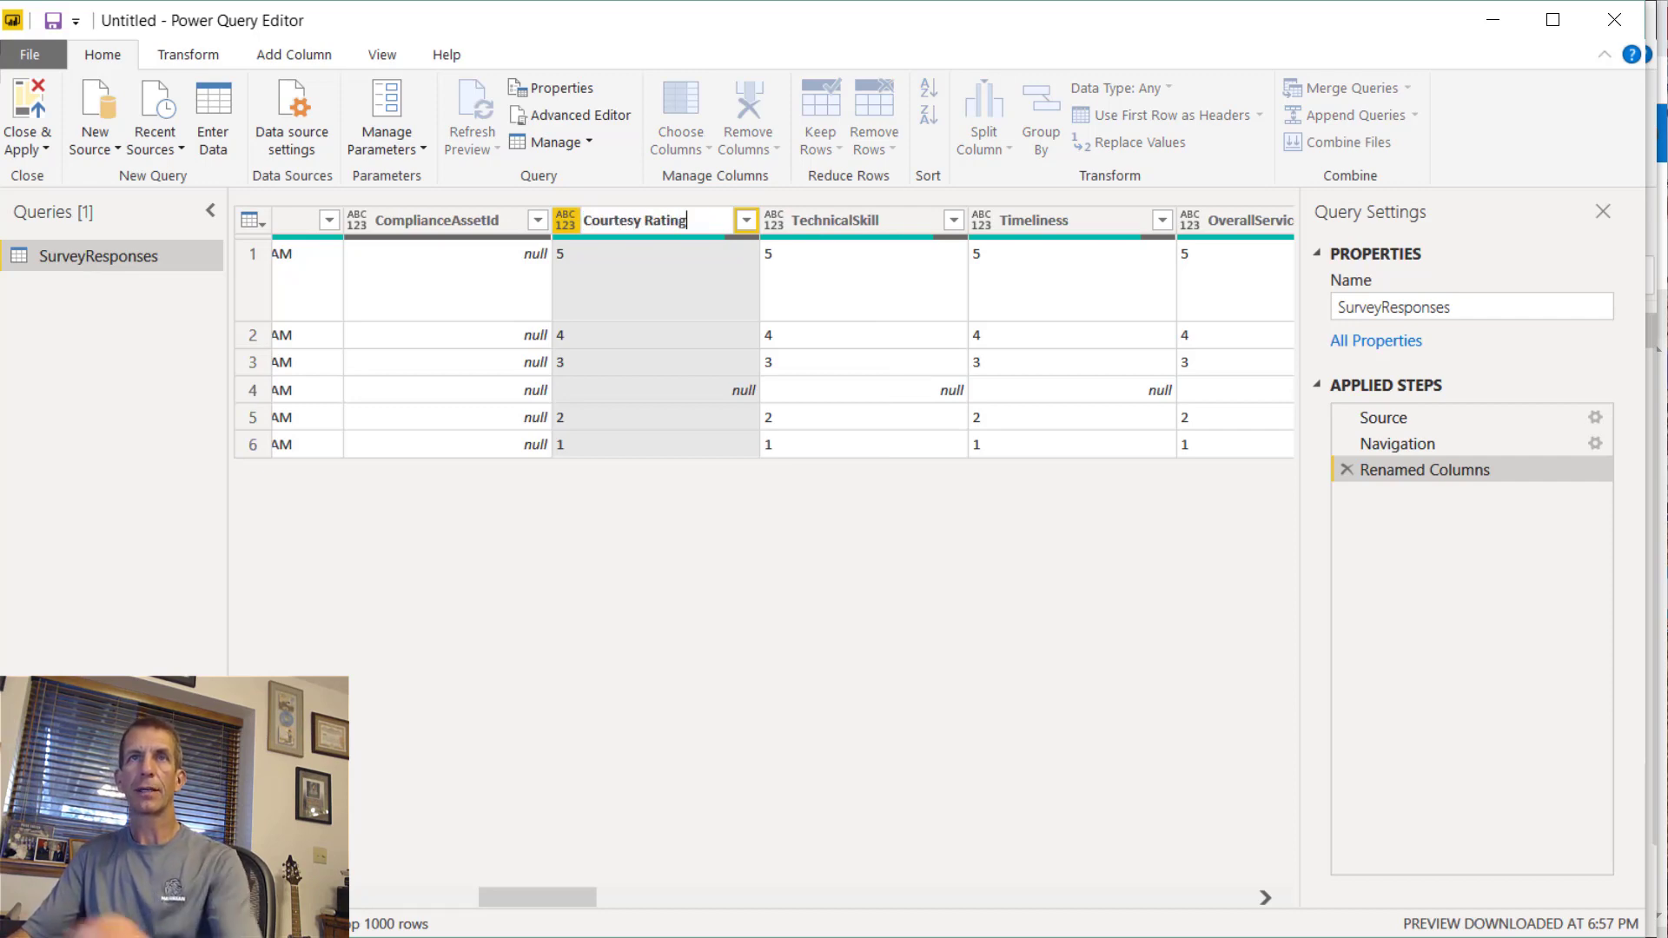
key("Return")
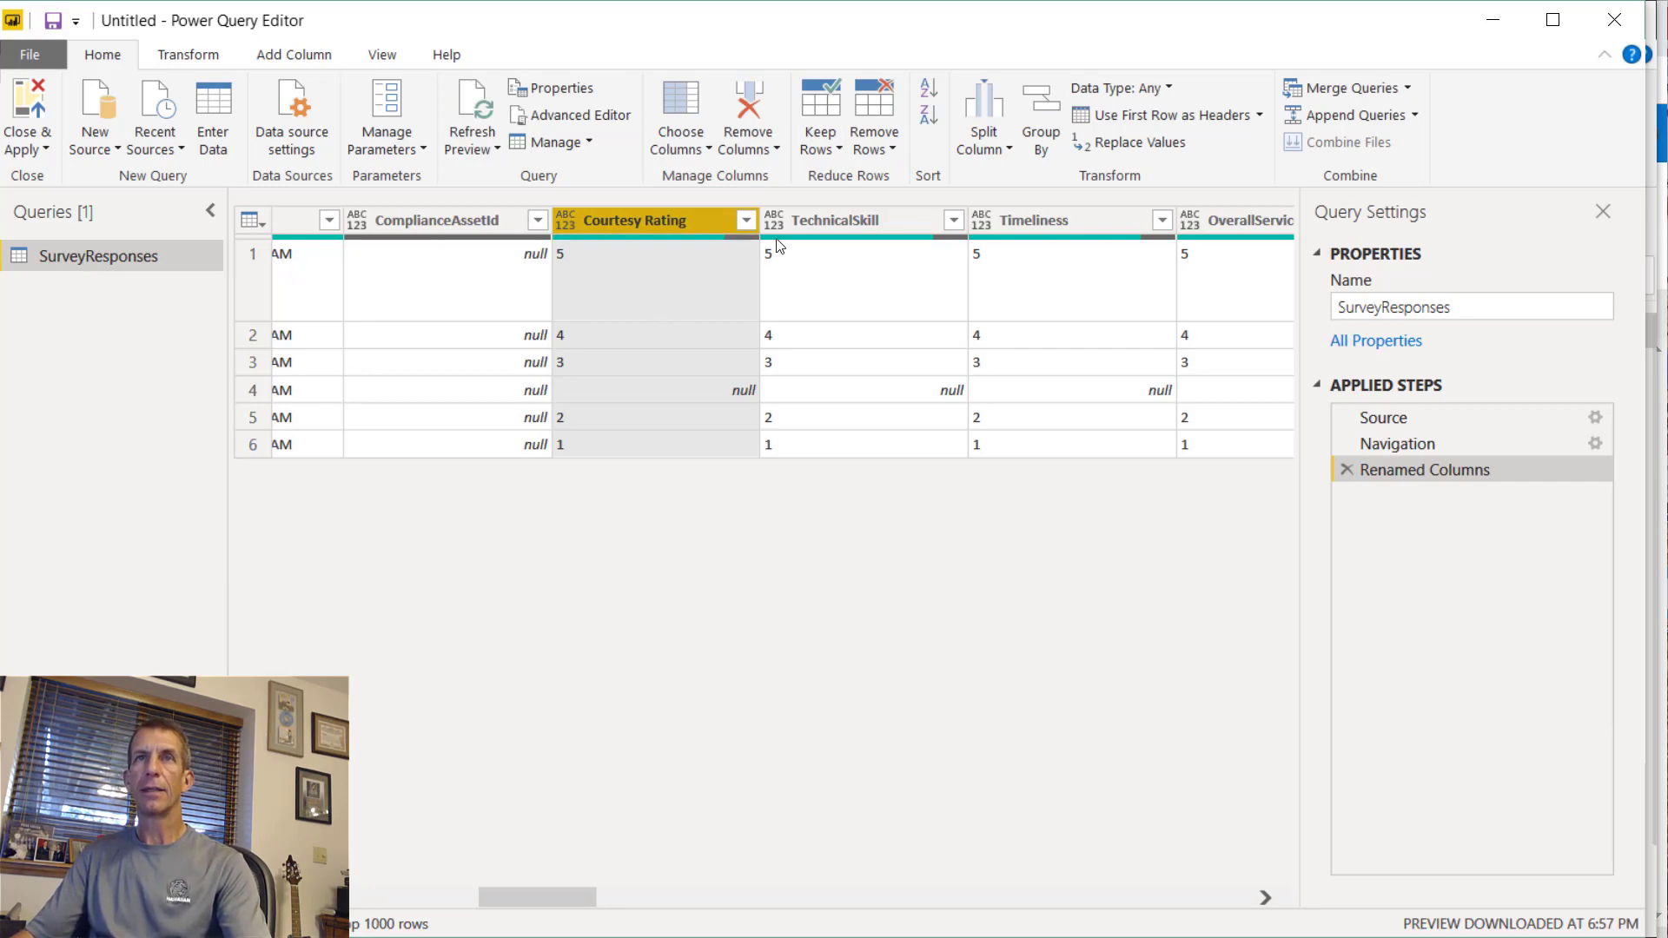
- Rename the TechnicalSkill column to Technical Skill Rating
right_click(811, 221)
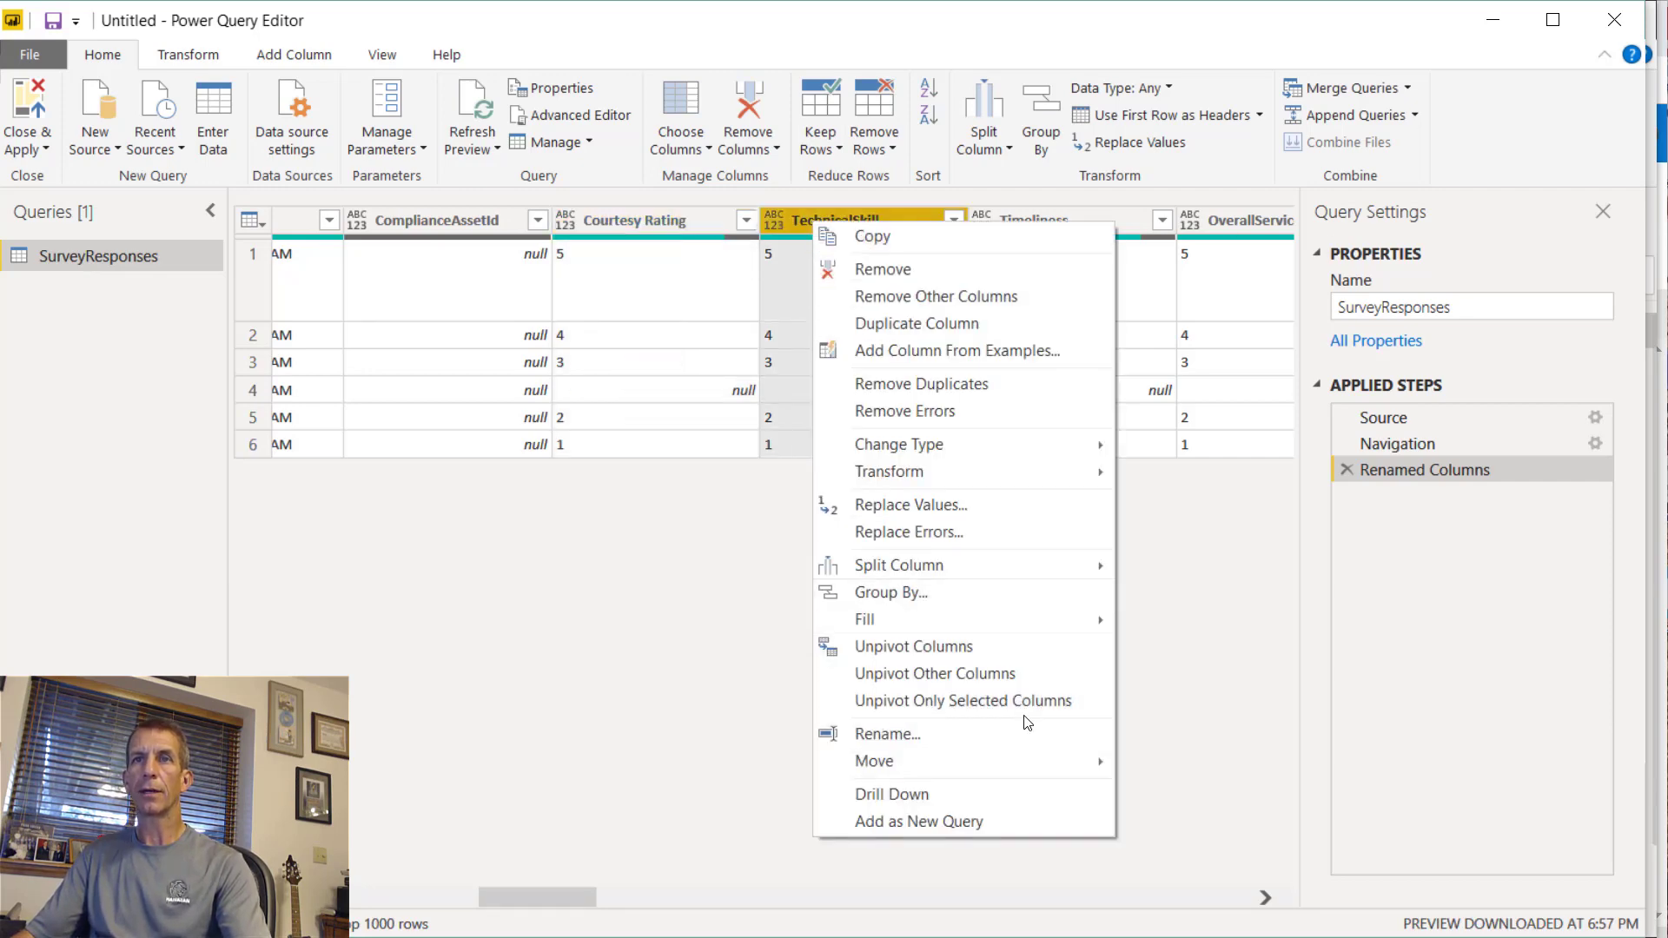
left_click(1048, 738)
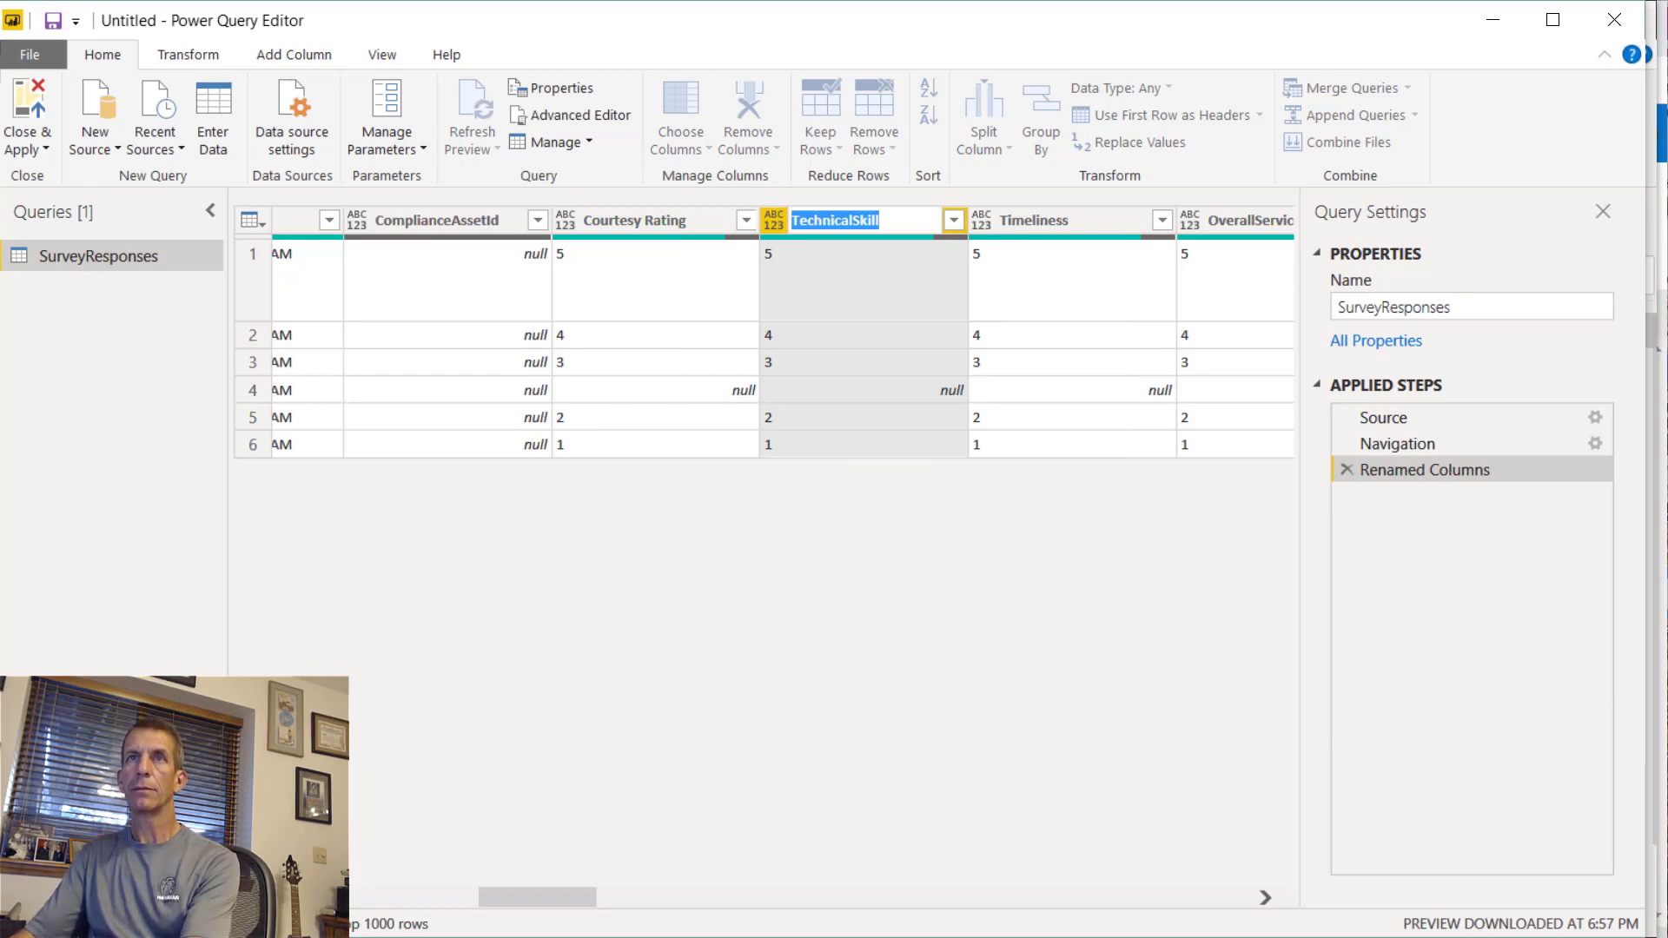
type("Technica")
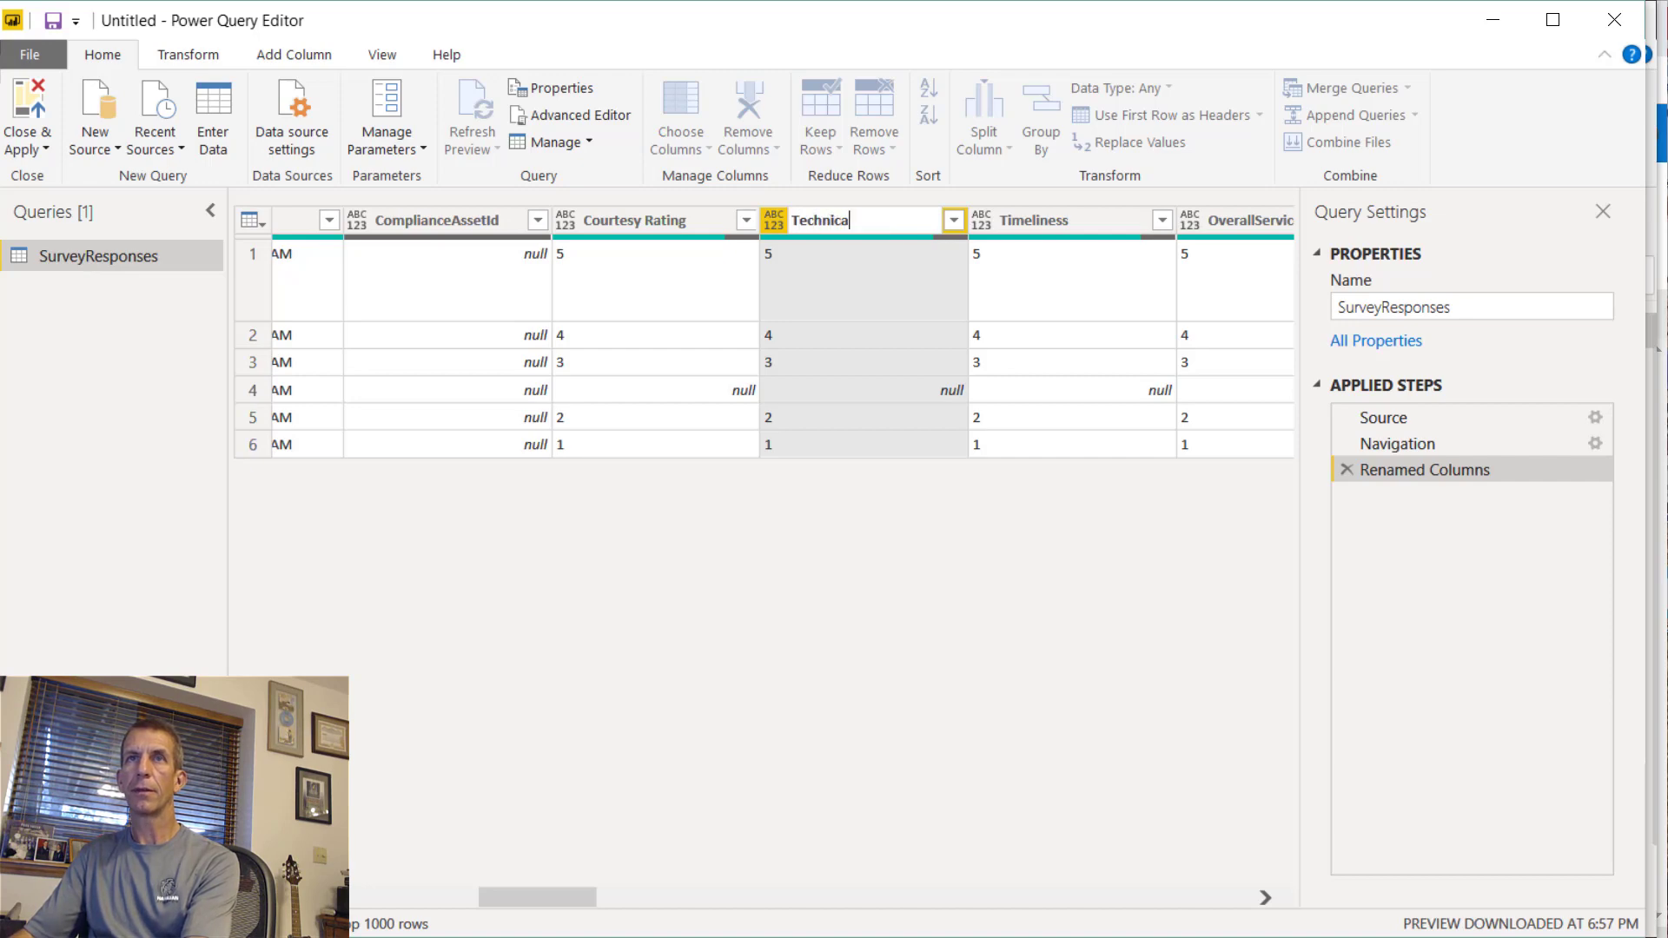
type("l Skill Rating")
key("Return")
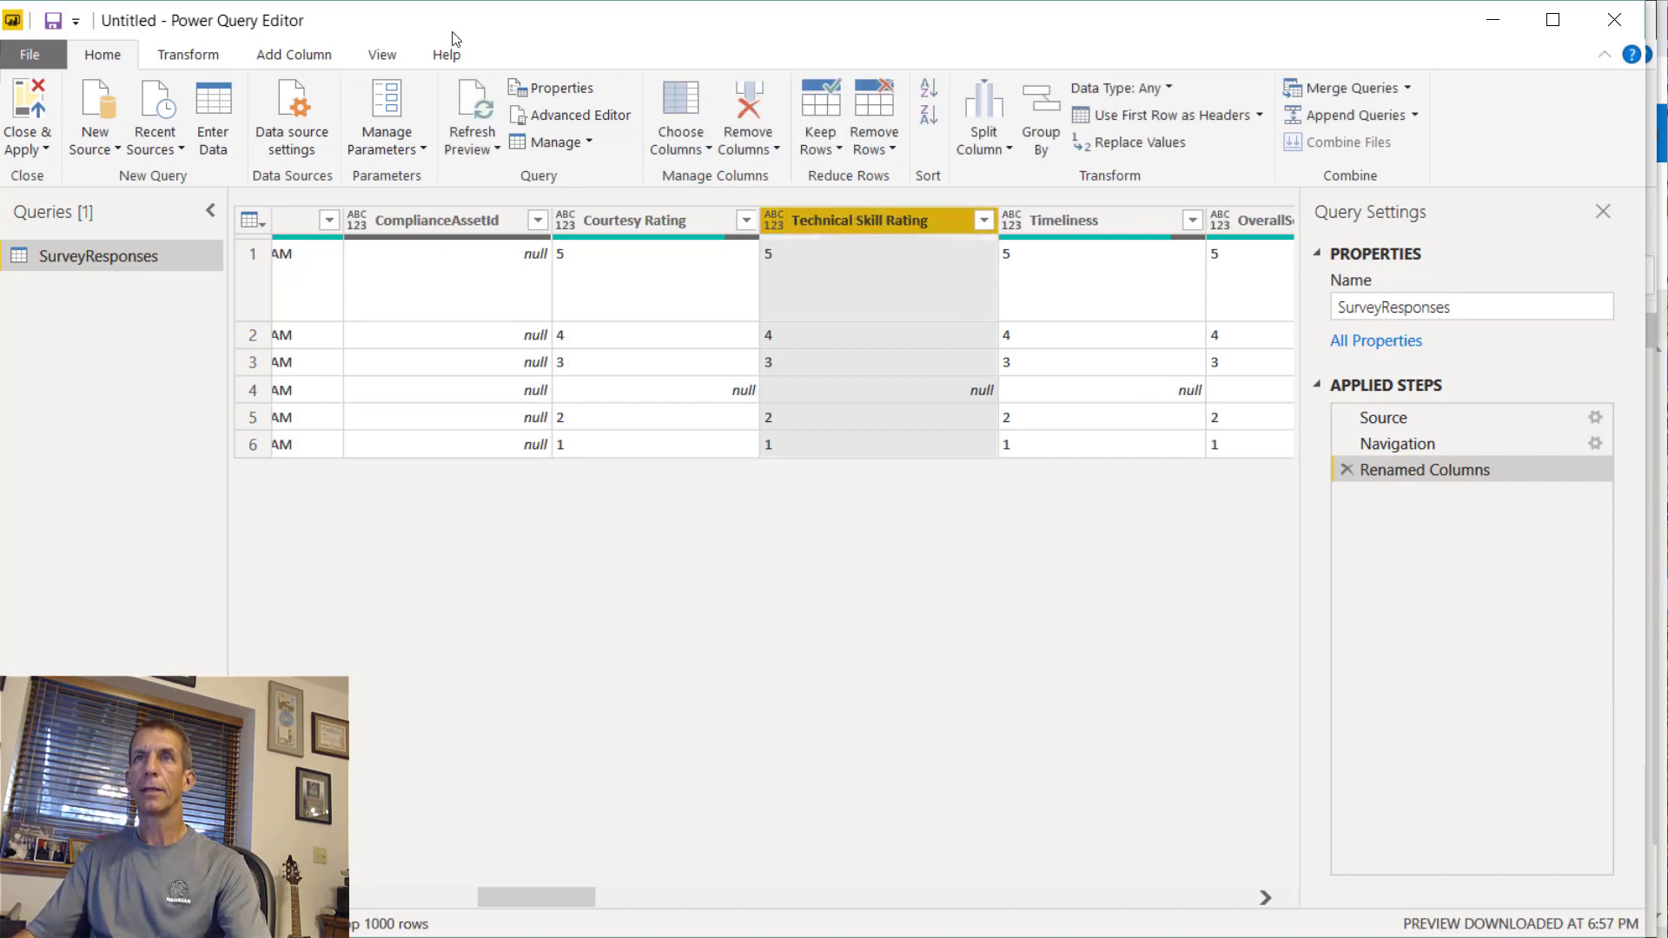
- Rename the Timeliness column to Timeliness Rating
right_click(1091, 214)
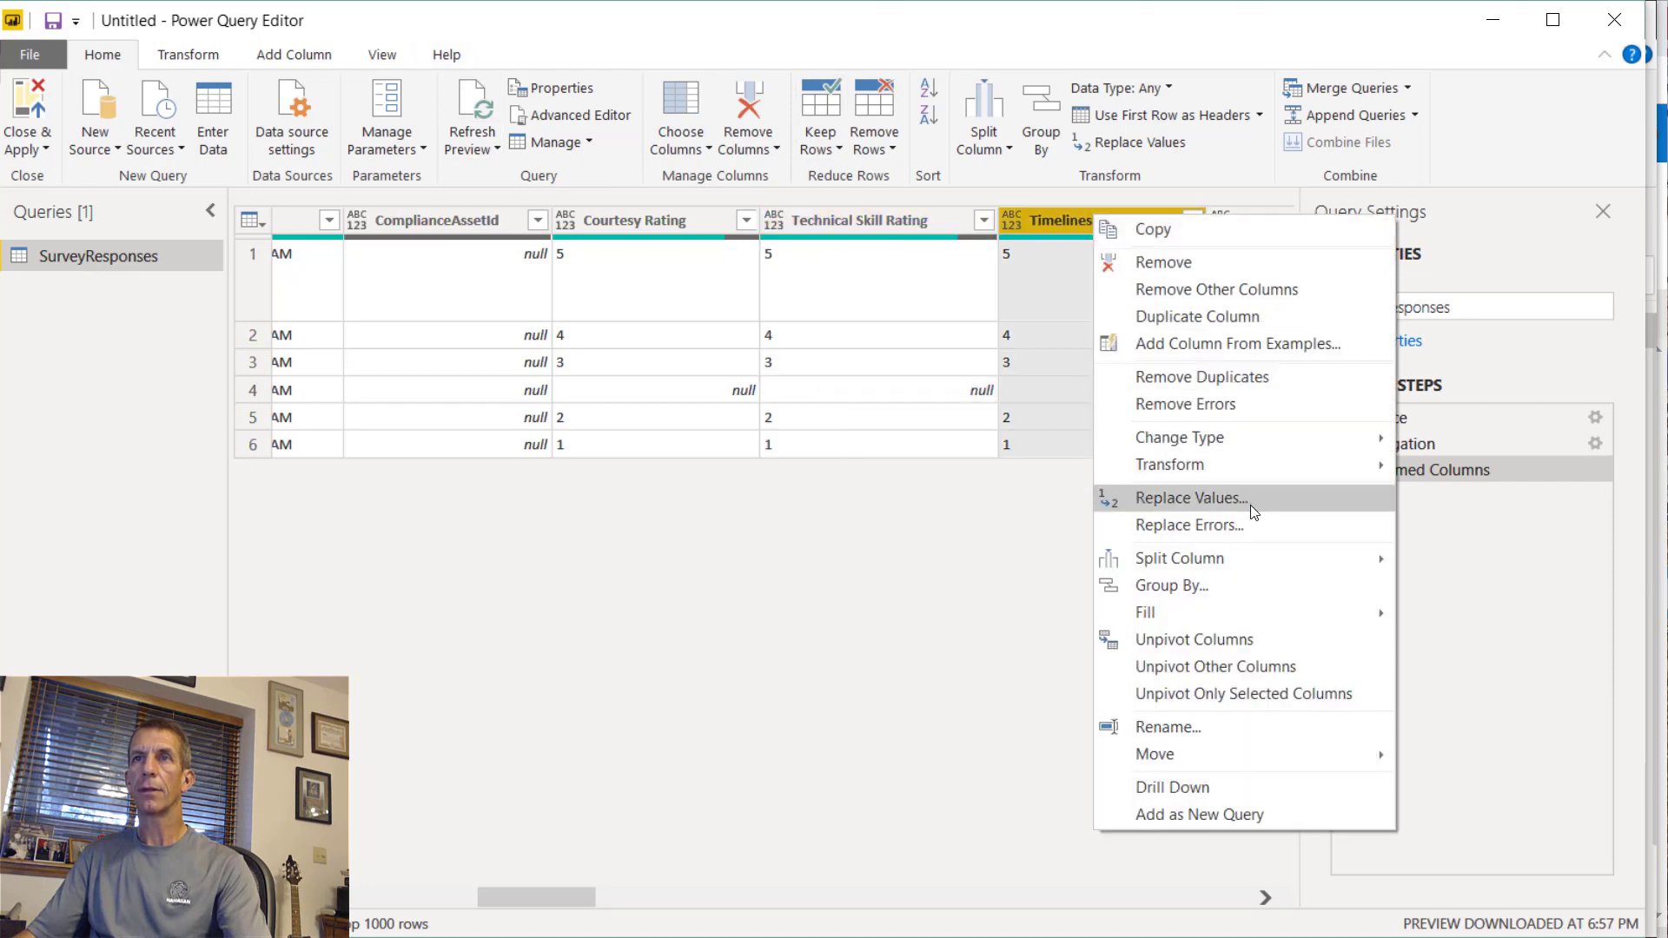
left_click(1243, 726)
key("End")
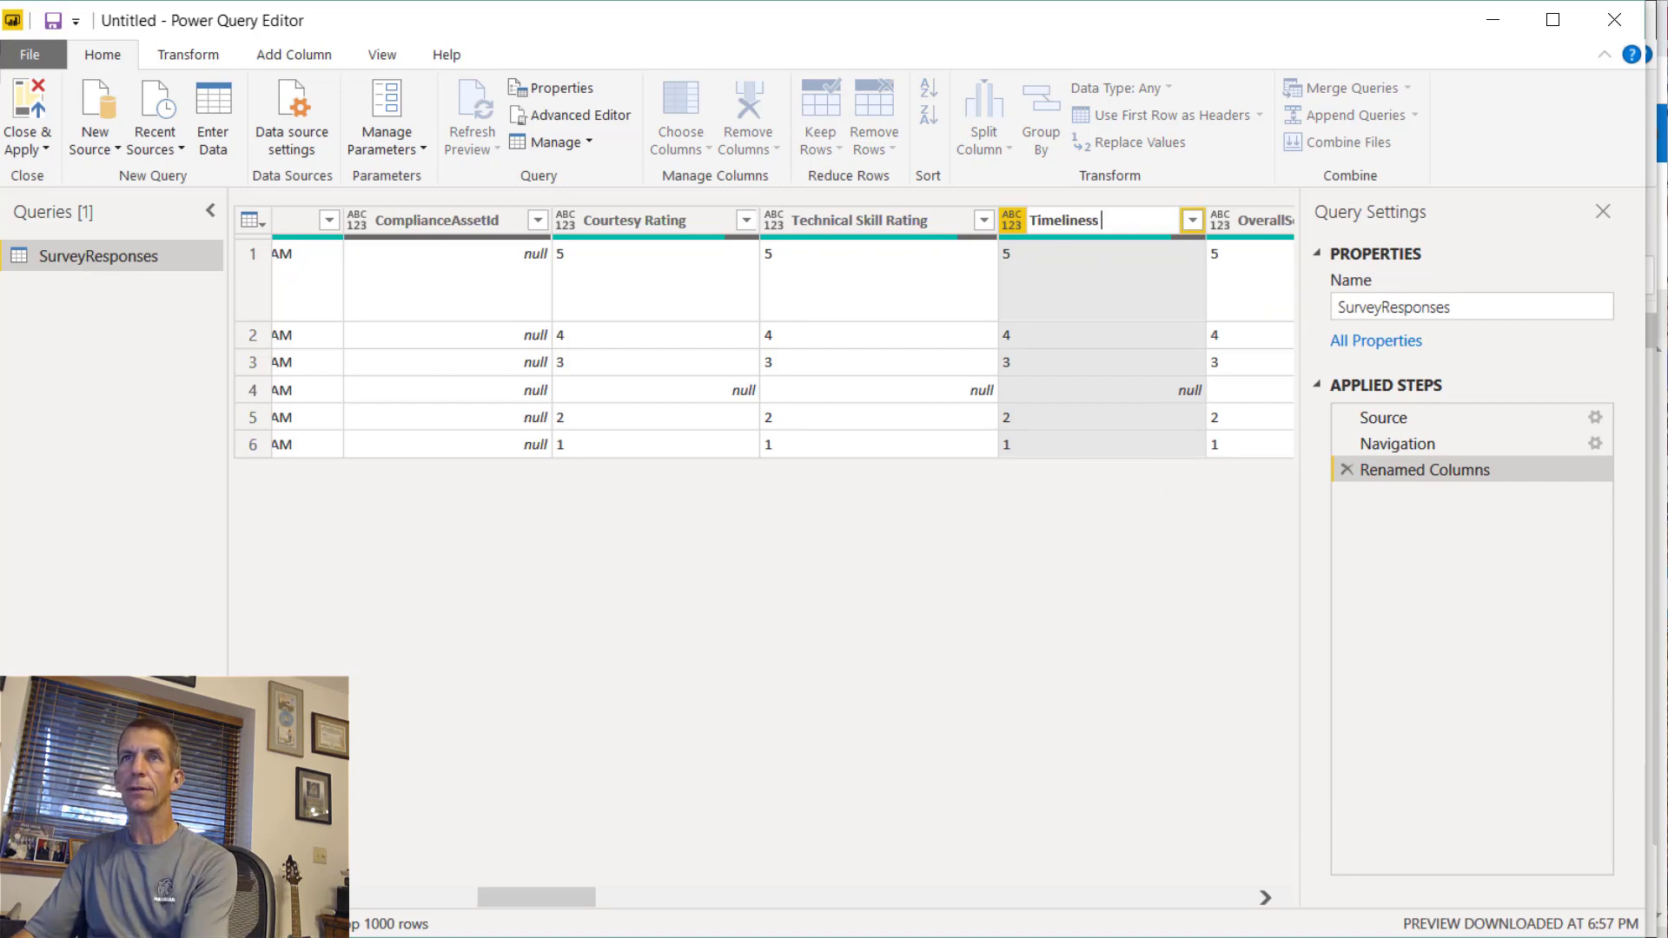
type("Rating")
key("Return")
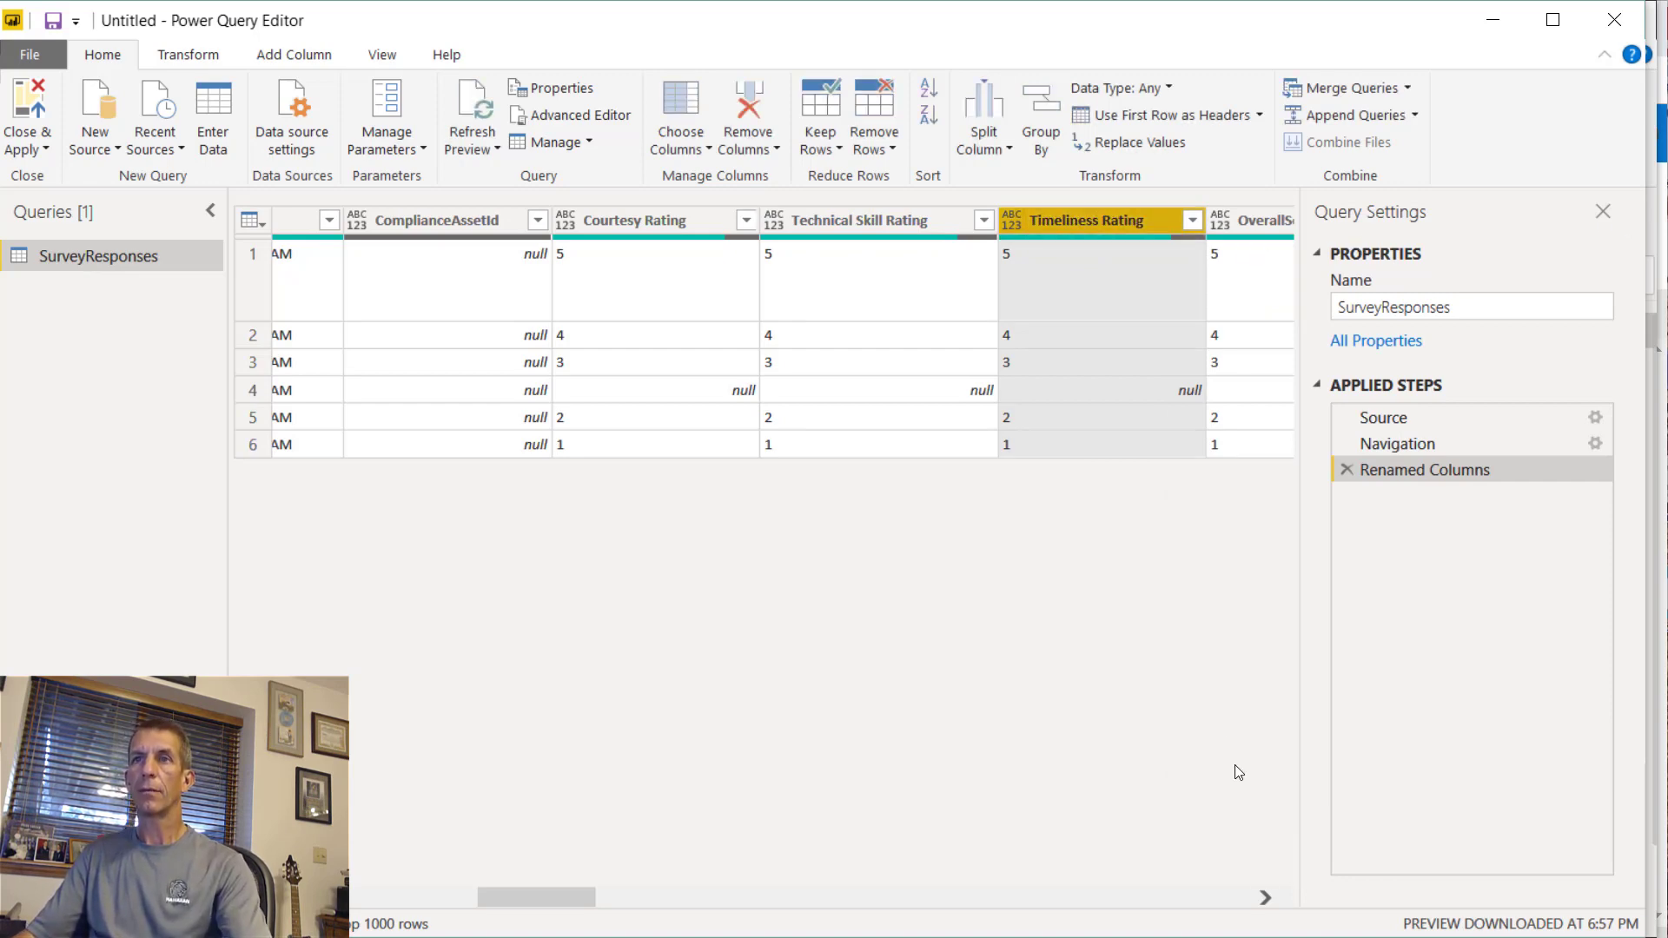
right_click(591, 223)
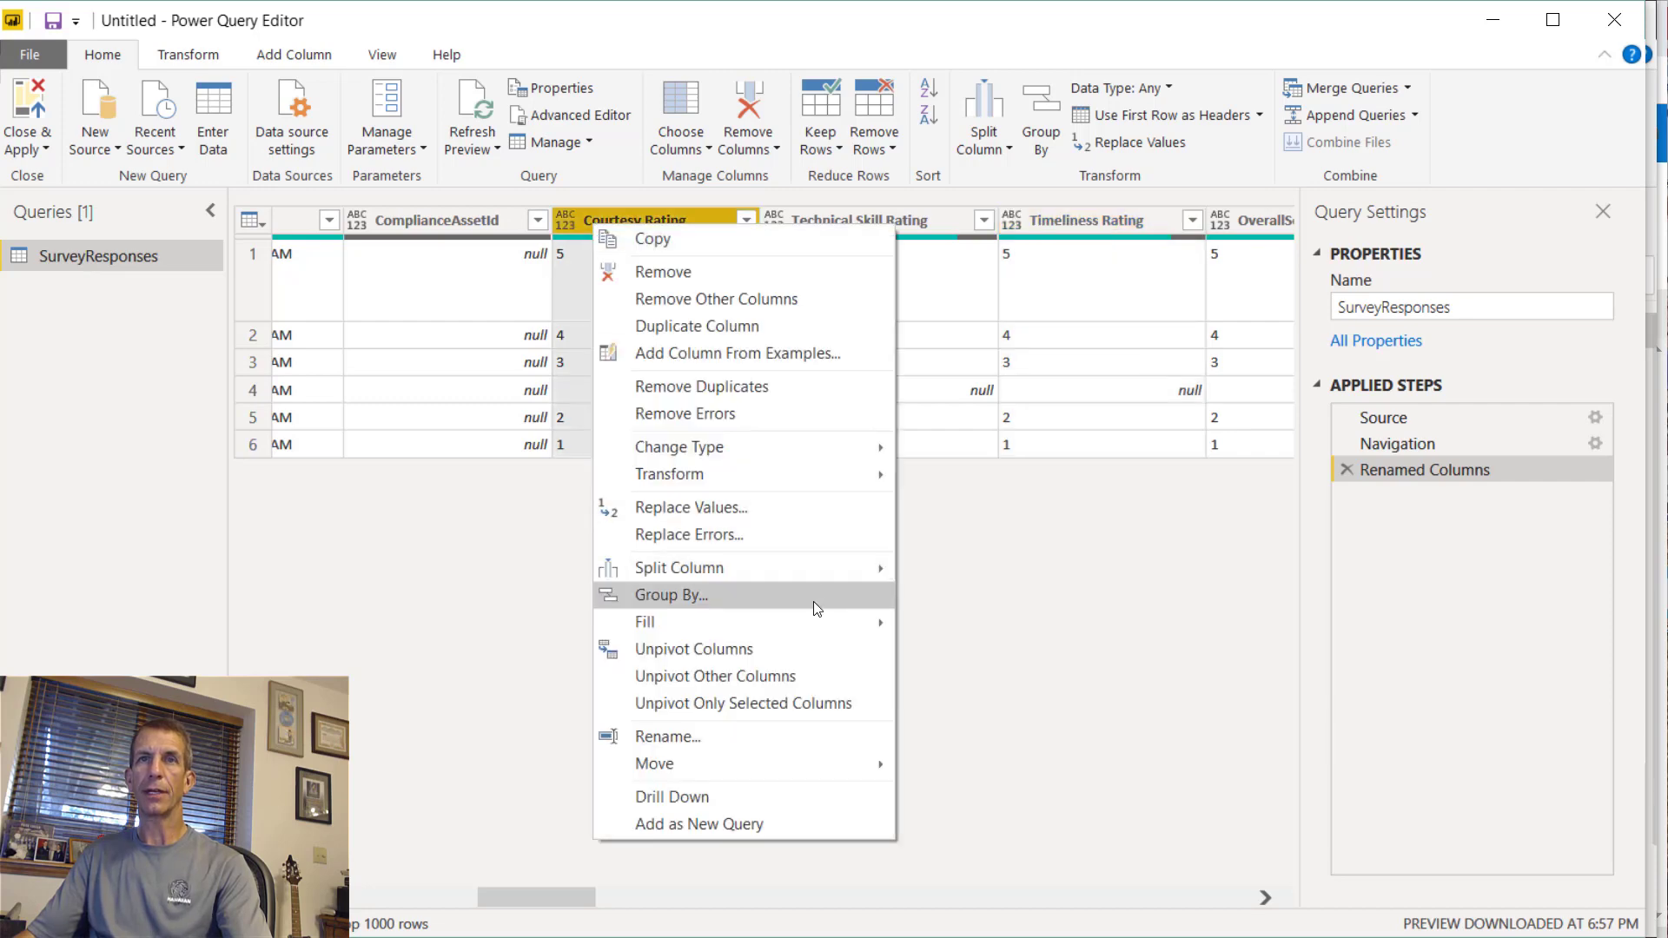
mouse_move(826, 451)
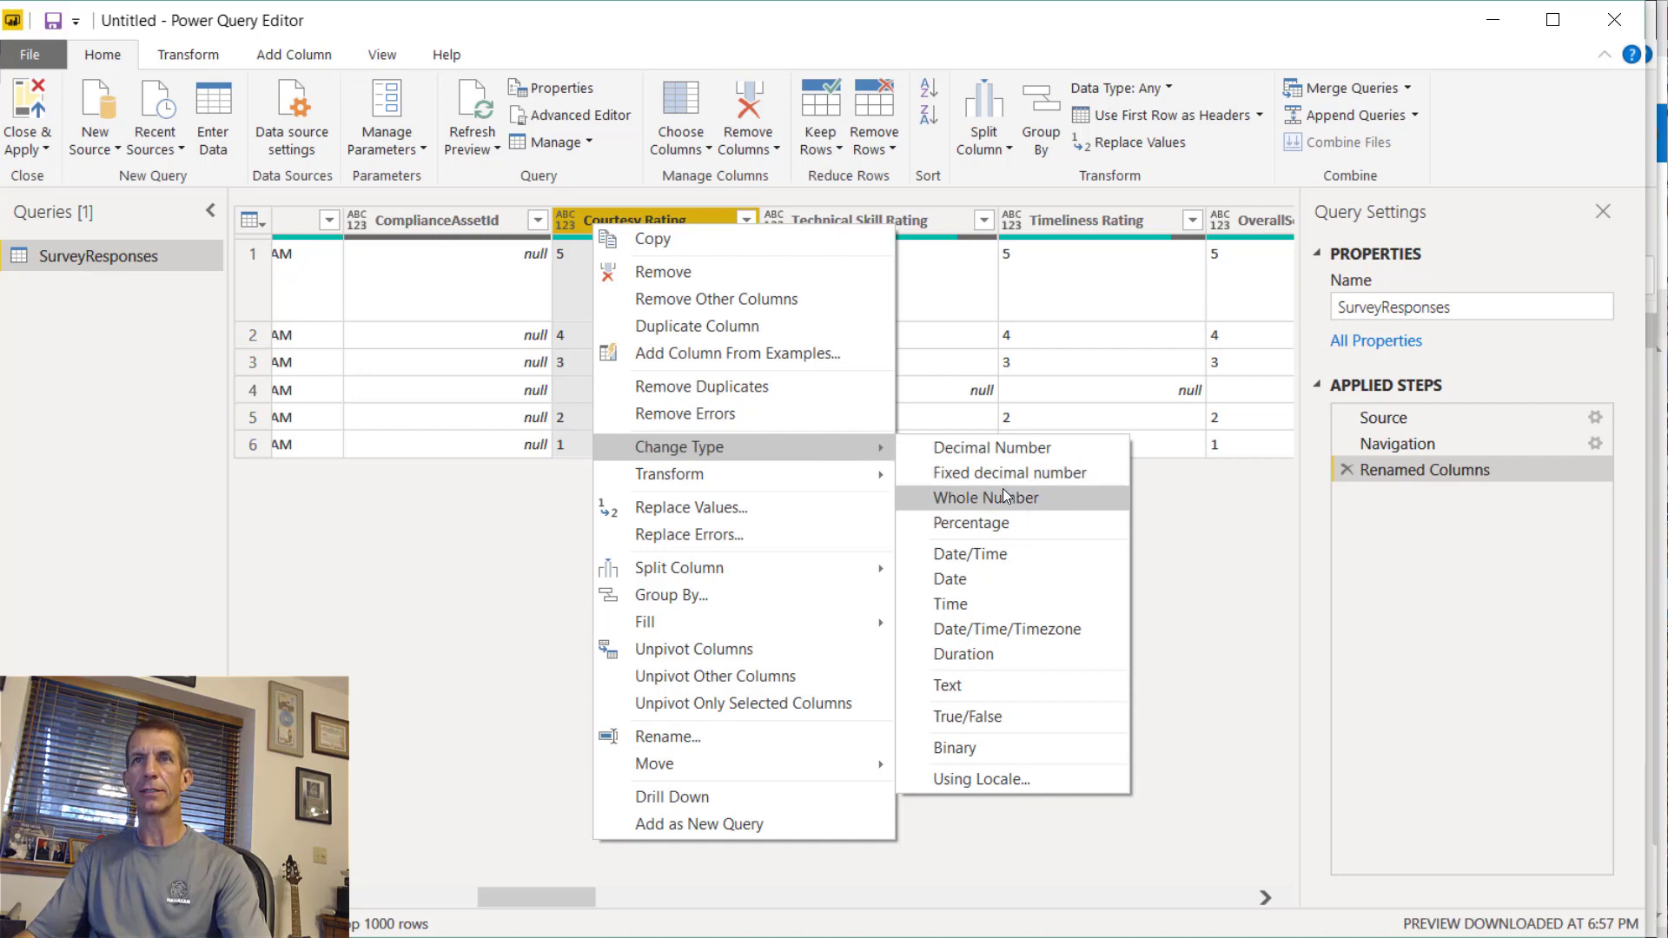
left_click(1208, 524)
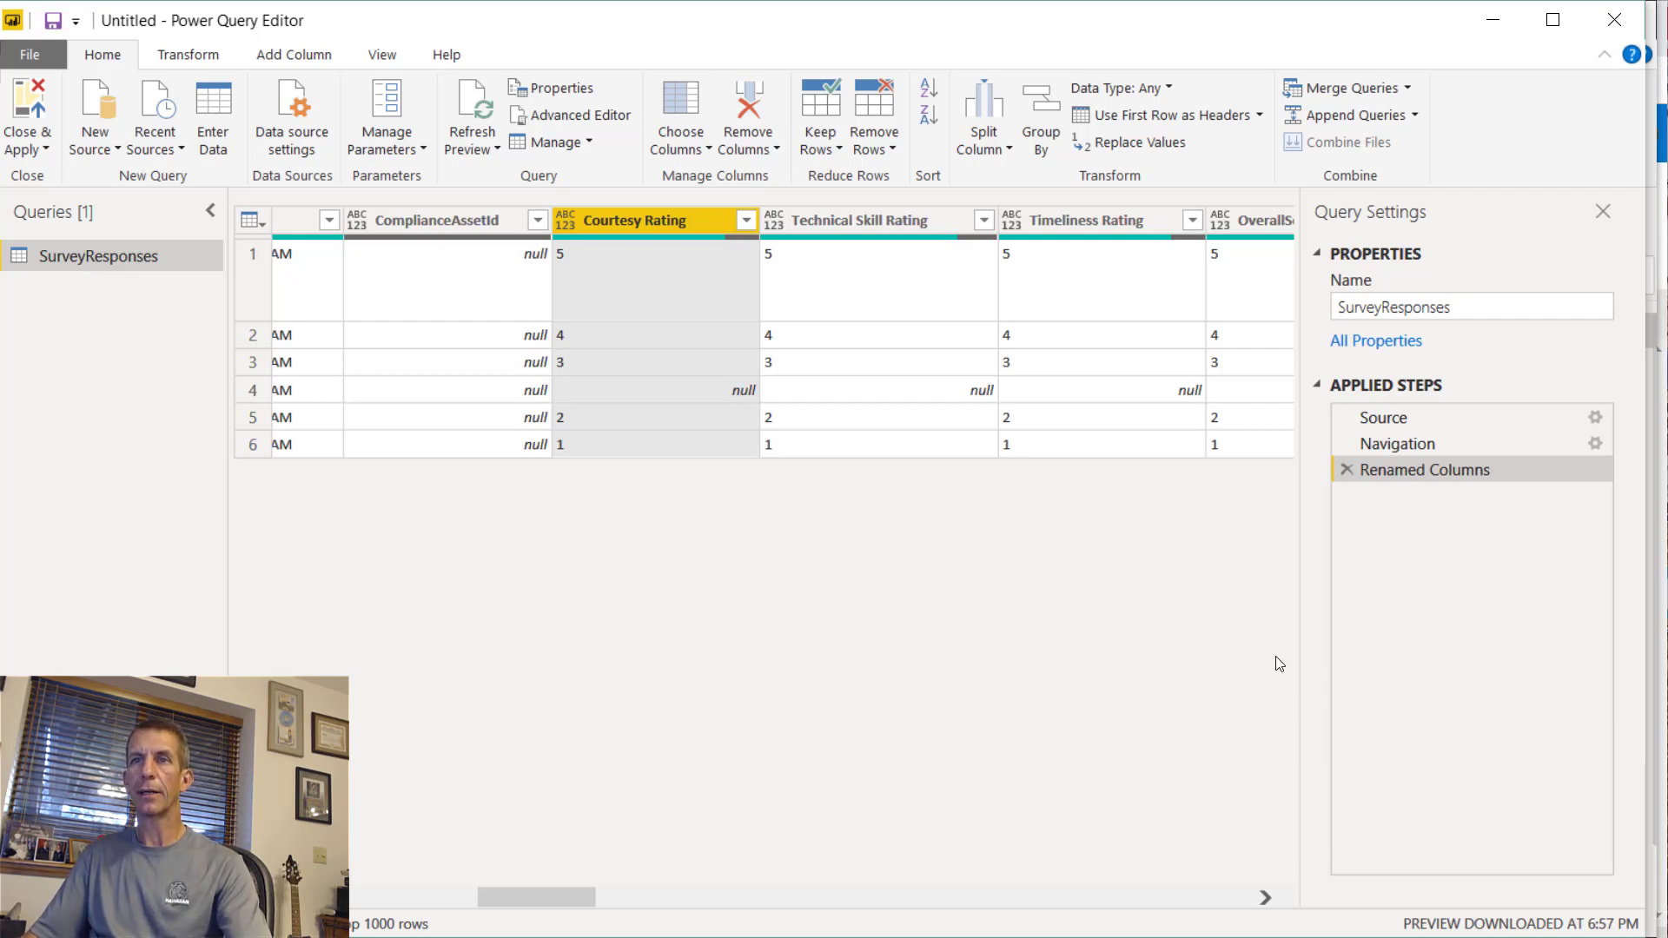
- Rename the OverallService column to Overall Rating
left_click(1226, 898)
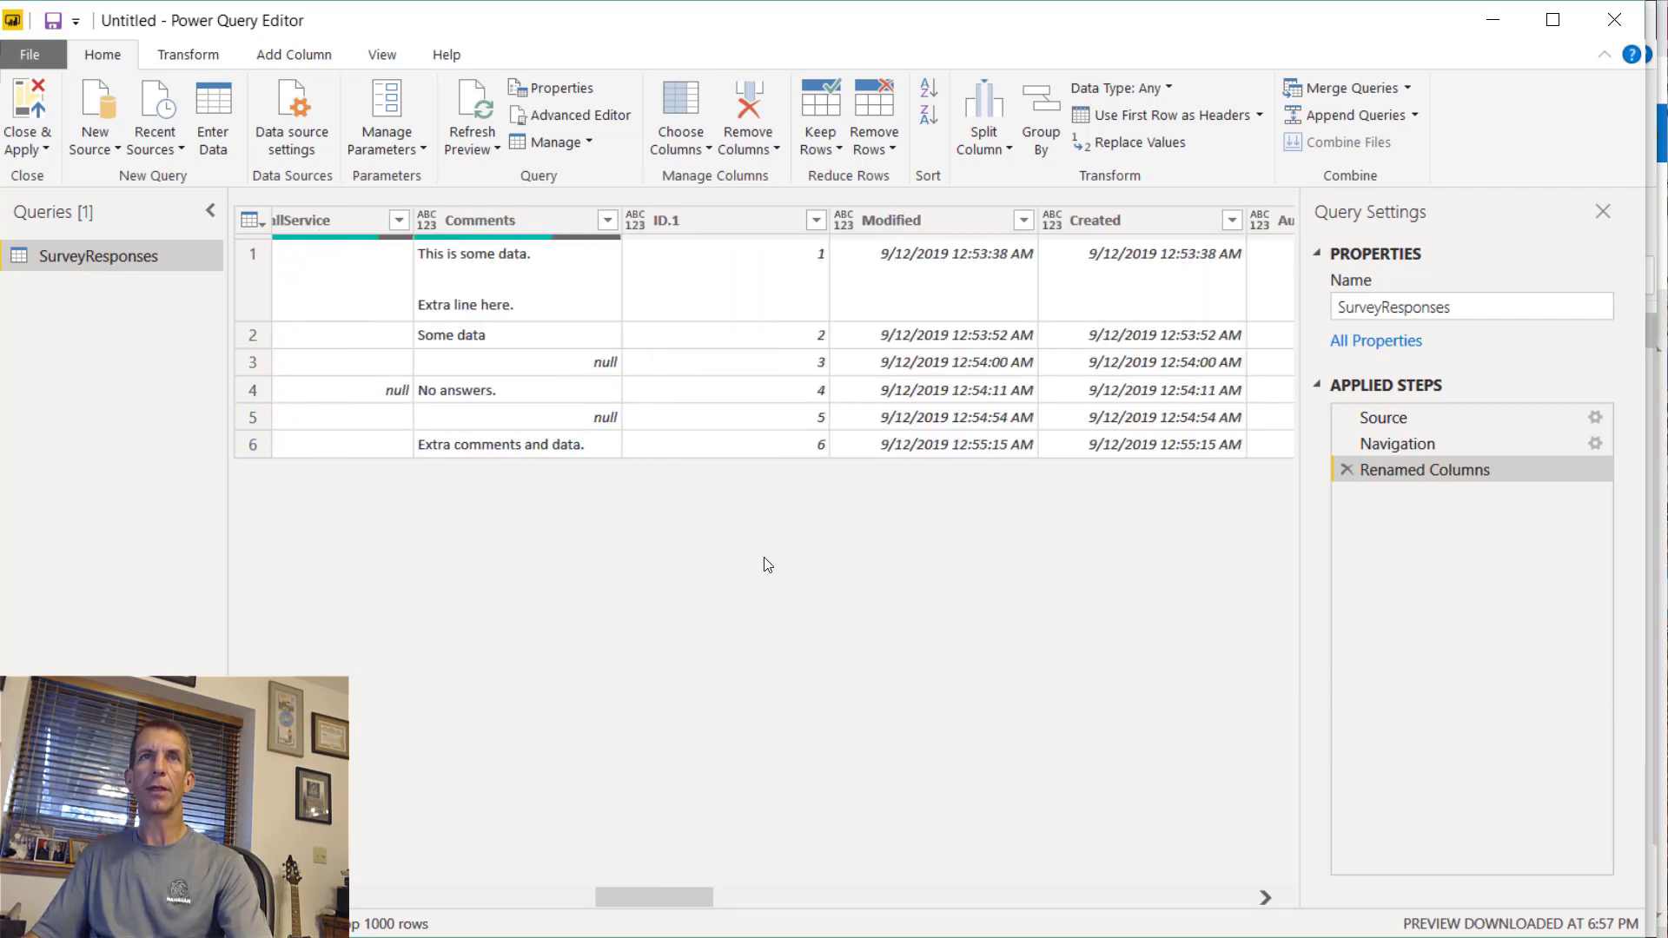
right_click(330, 229)
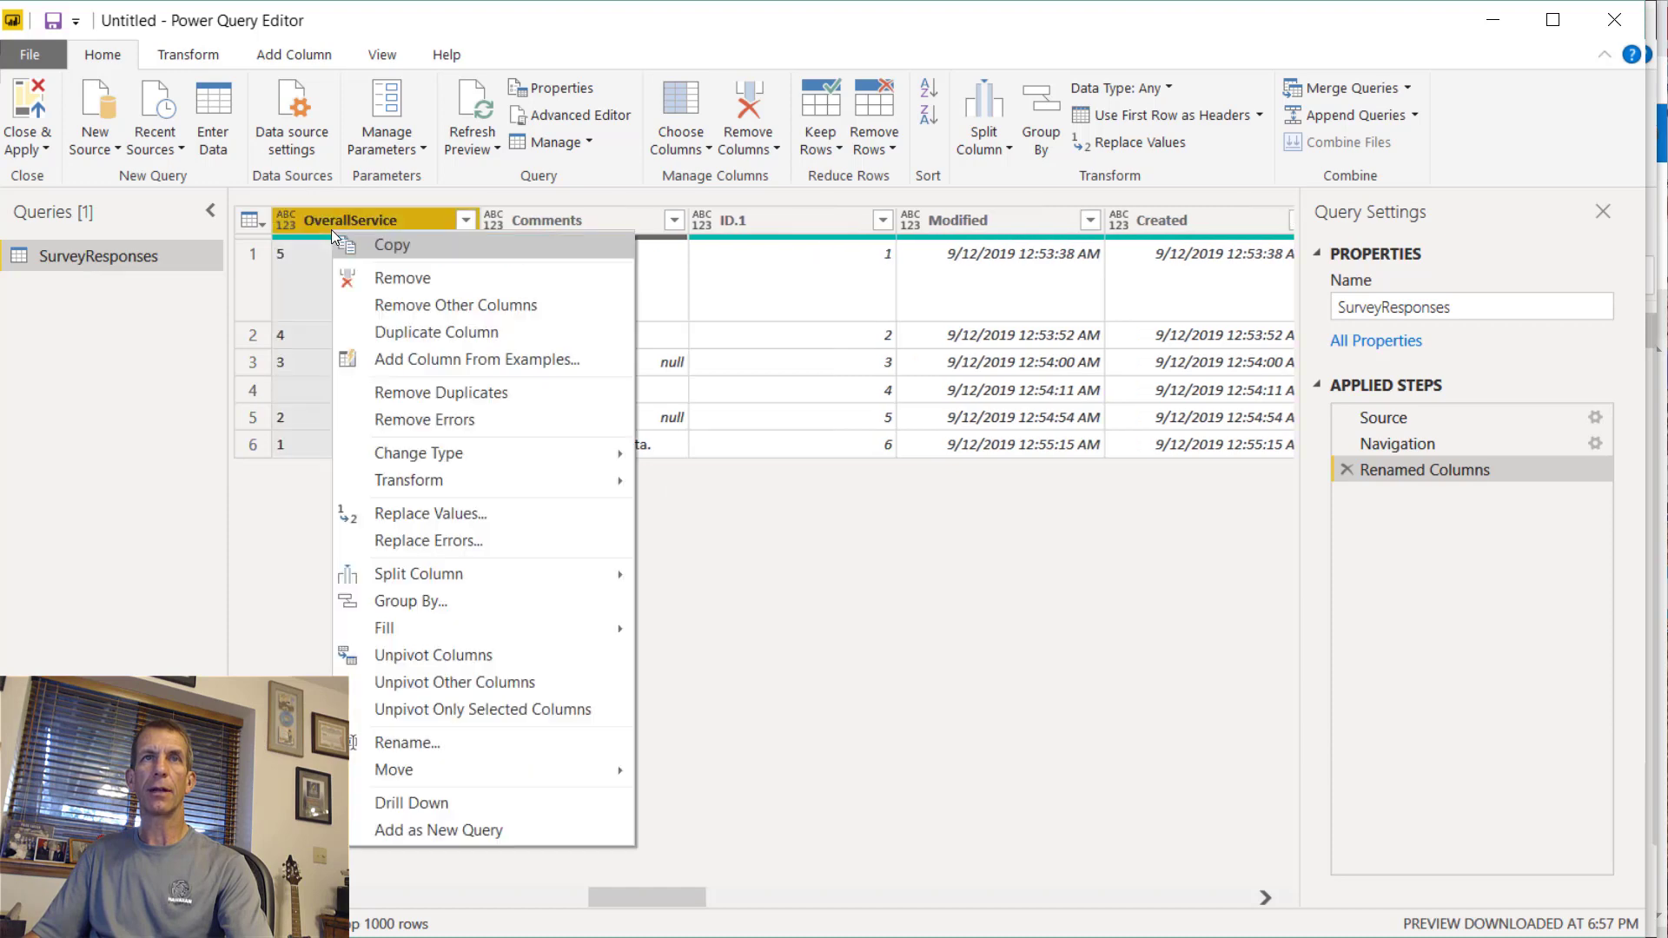
left_click(545, 744)
type("O")
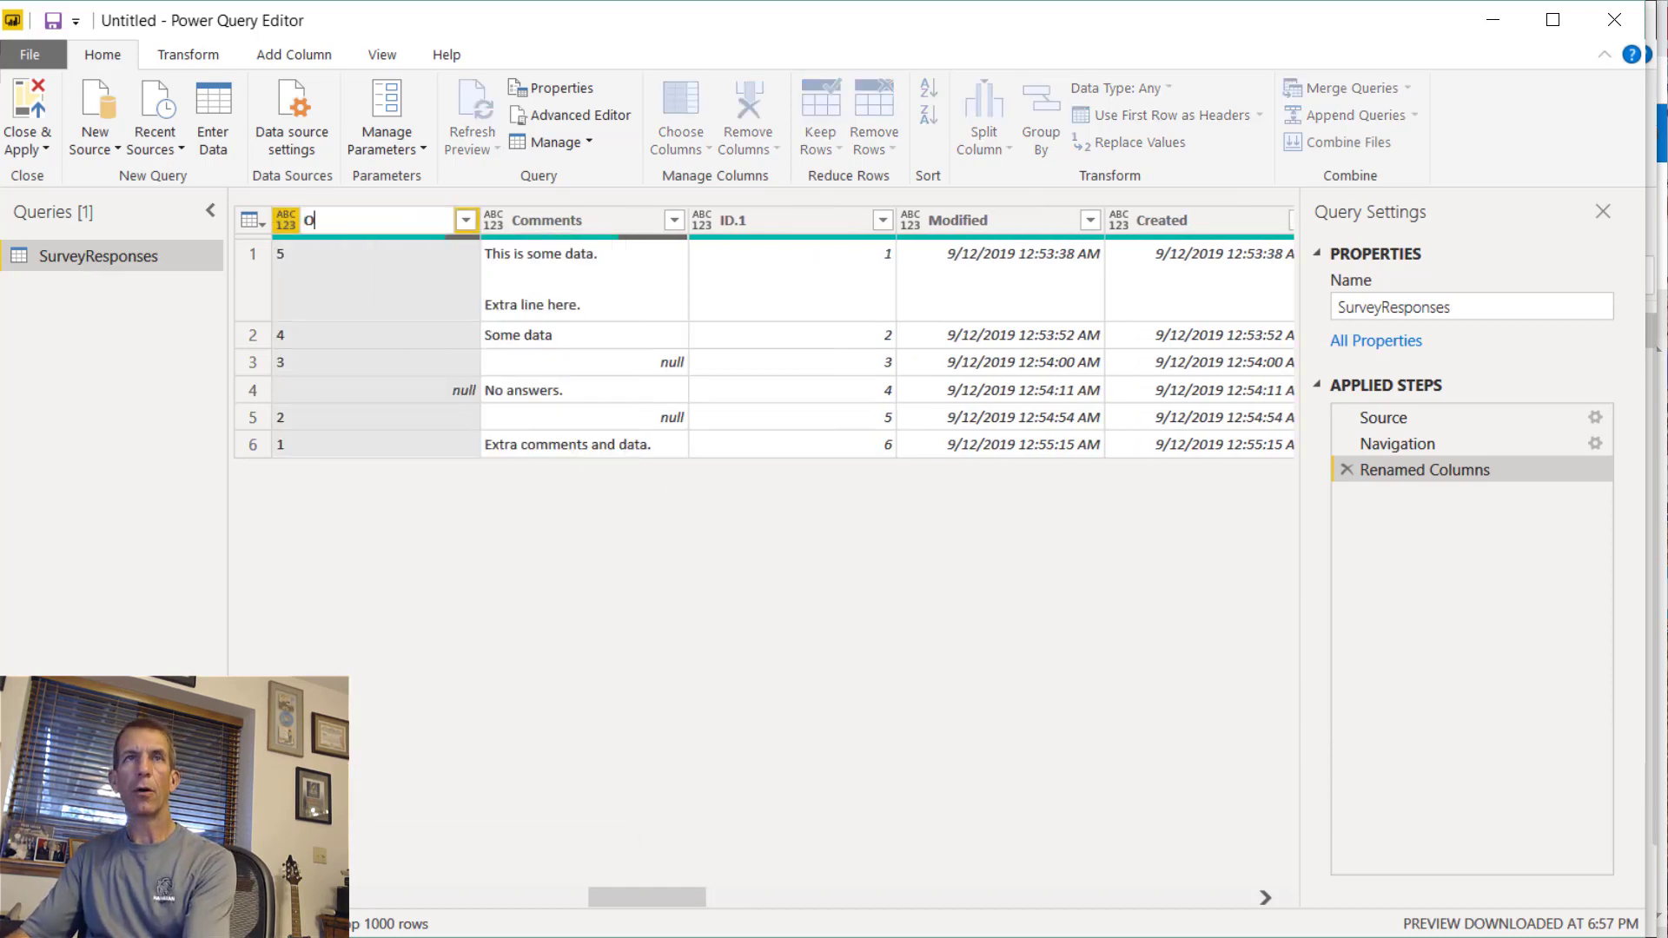
type("verall Rating")
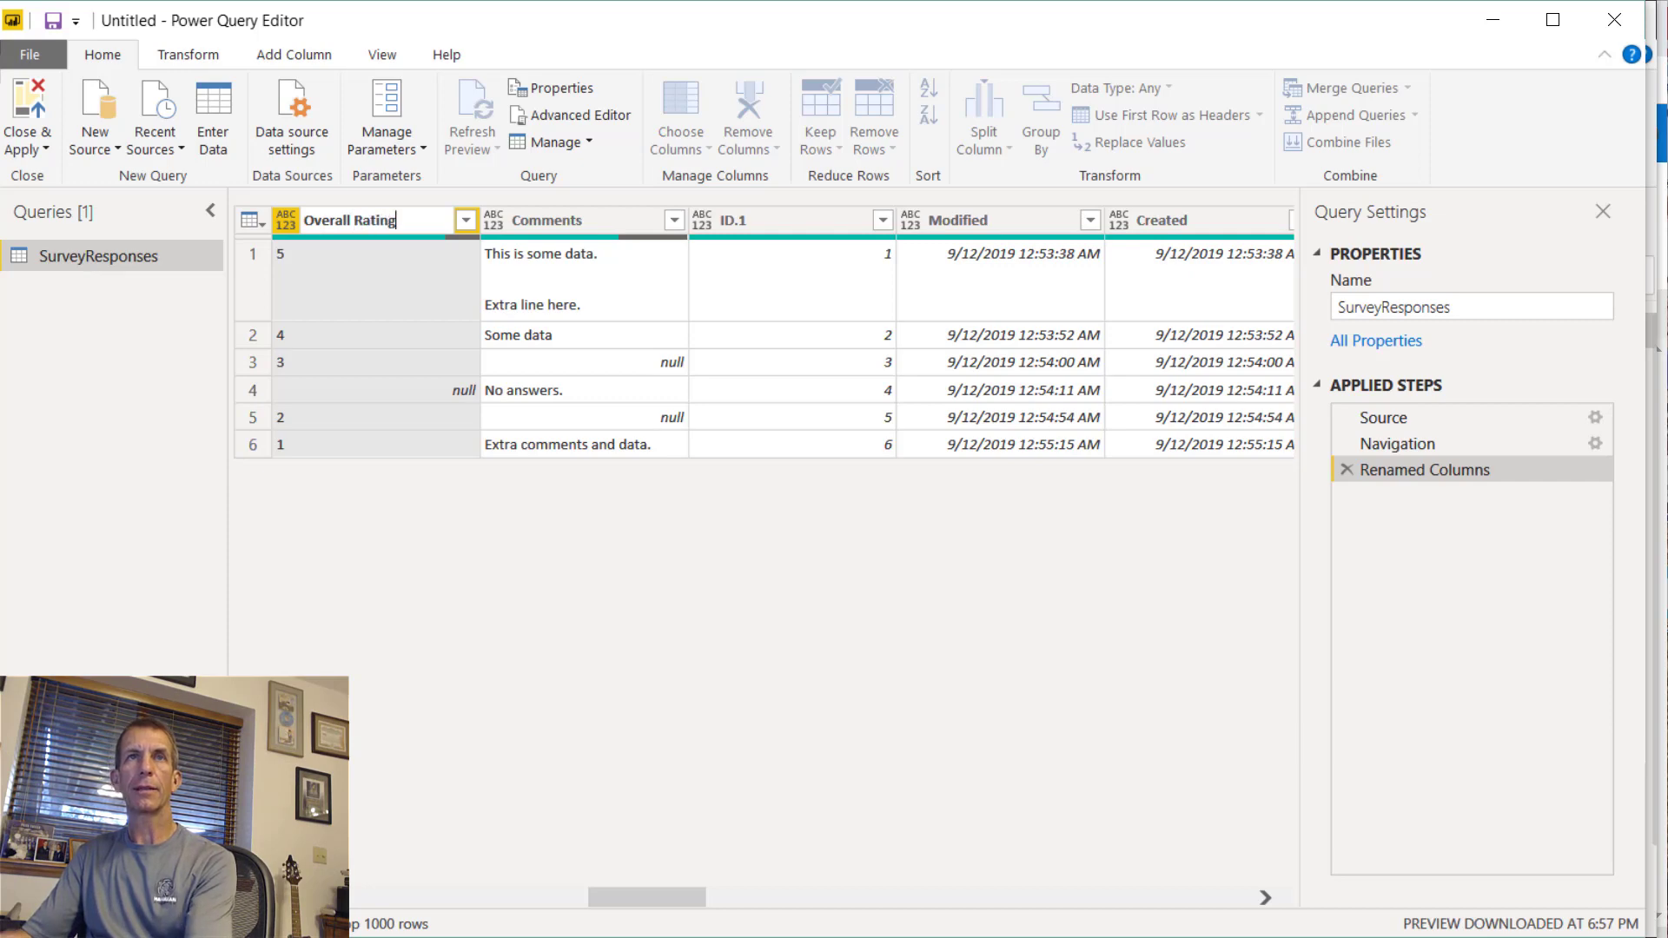
key("Return")
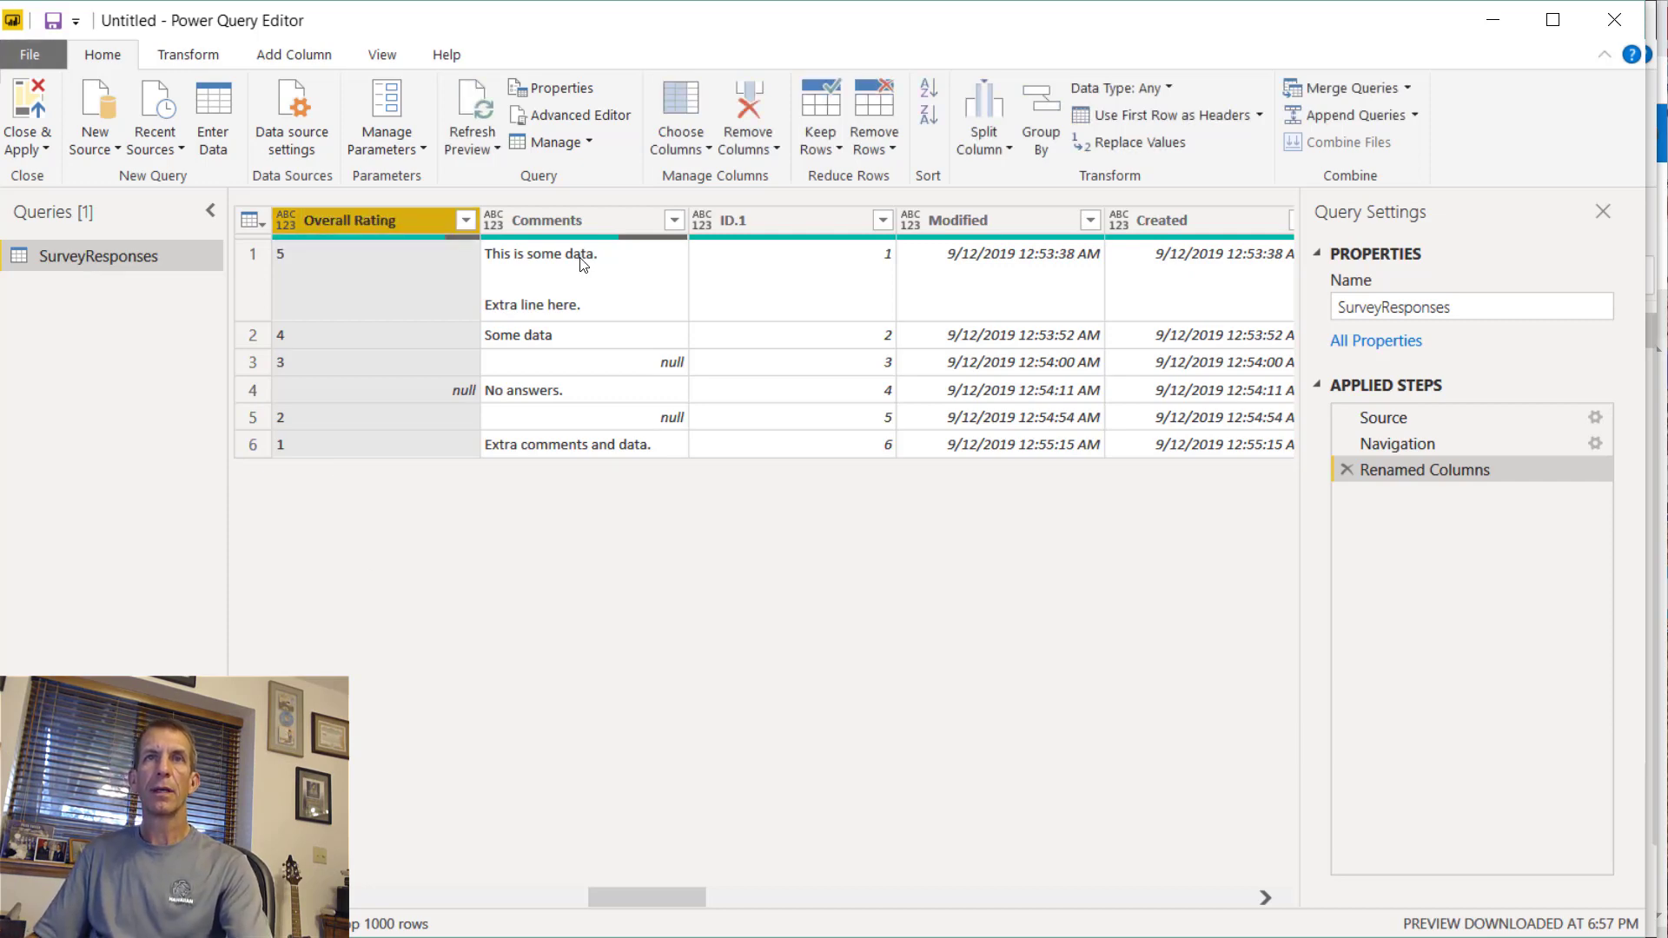
left_click(620, 301)
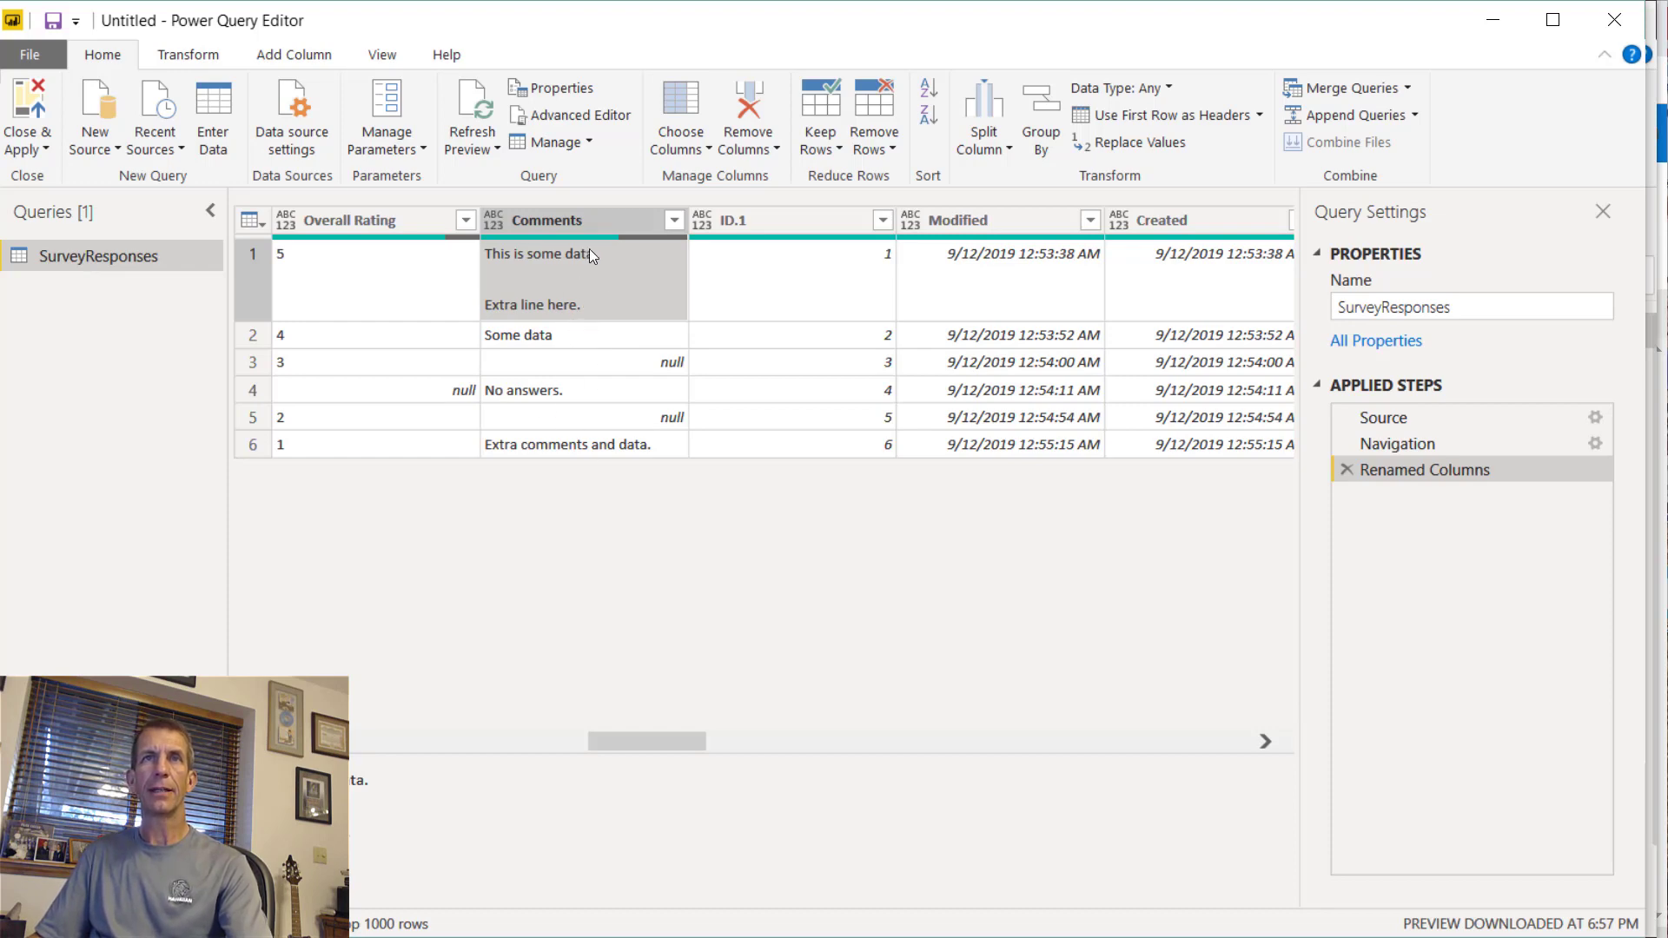
left_click(197, 57)
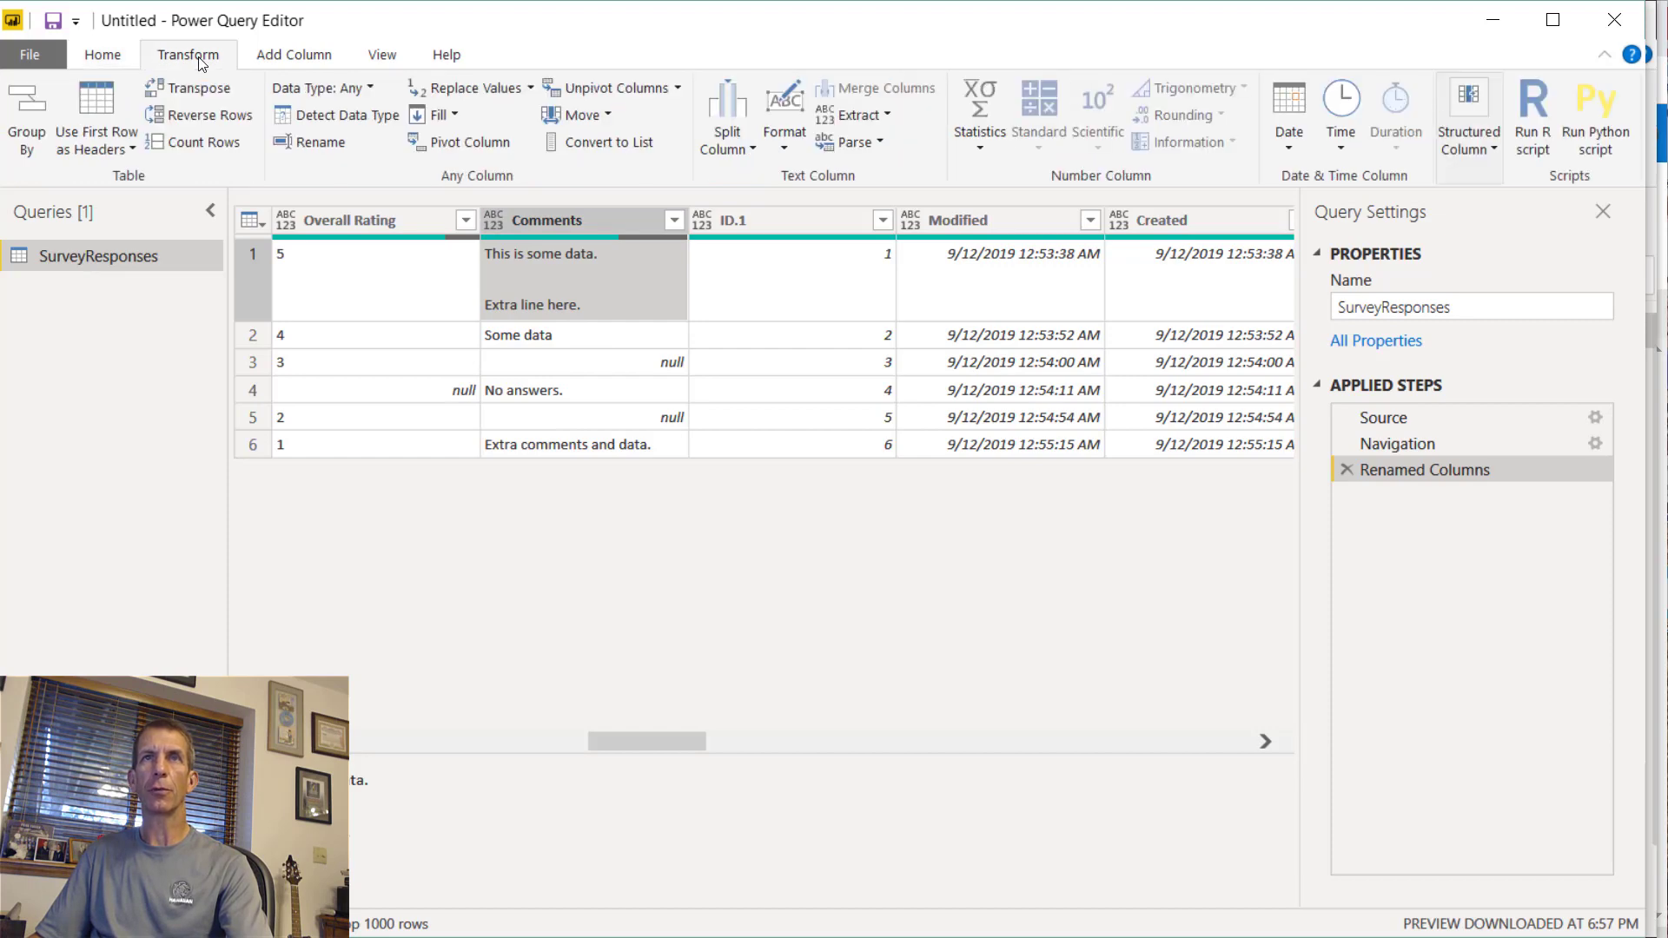
left_click(874, 143)
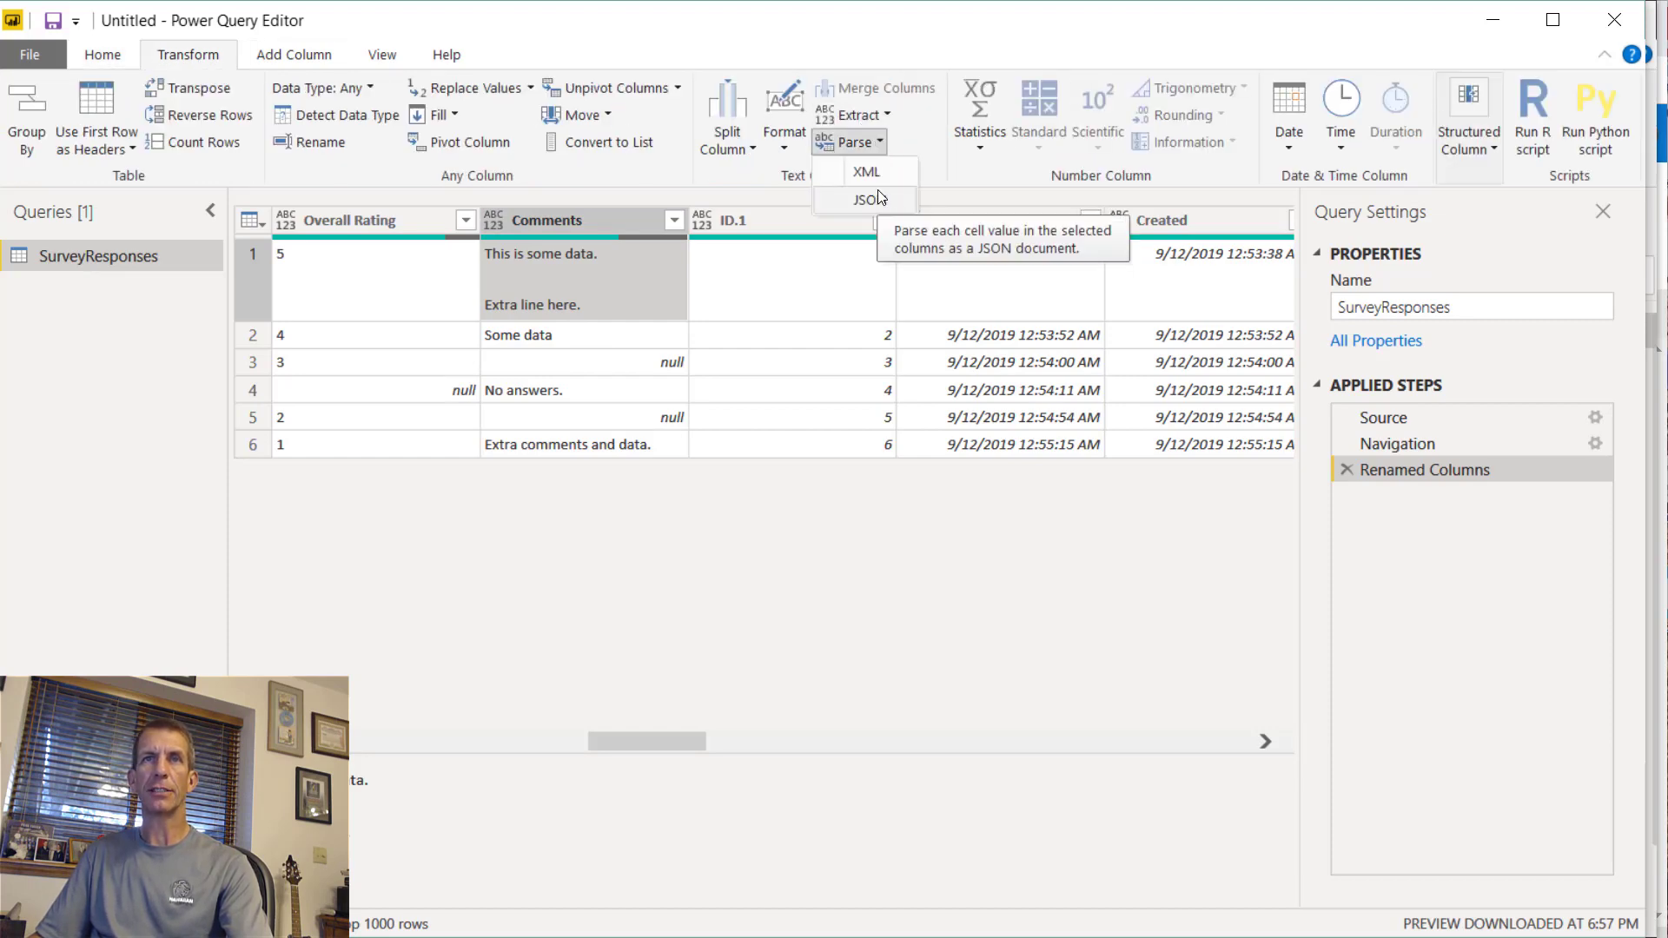
key("Escape")
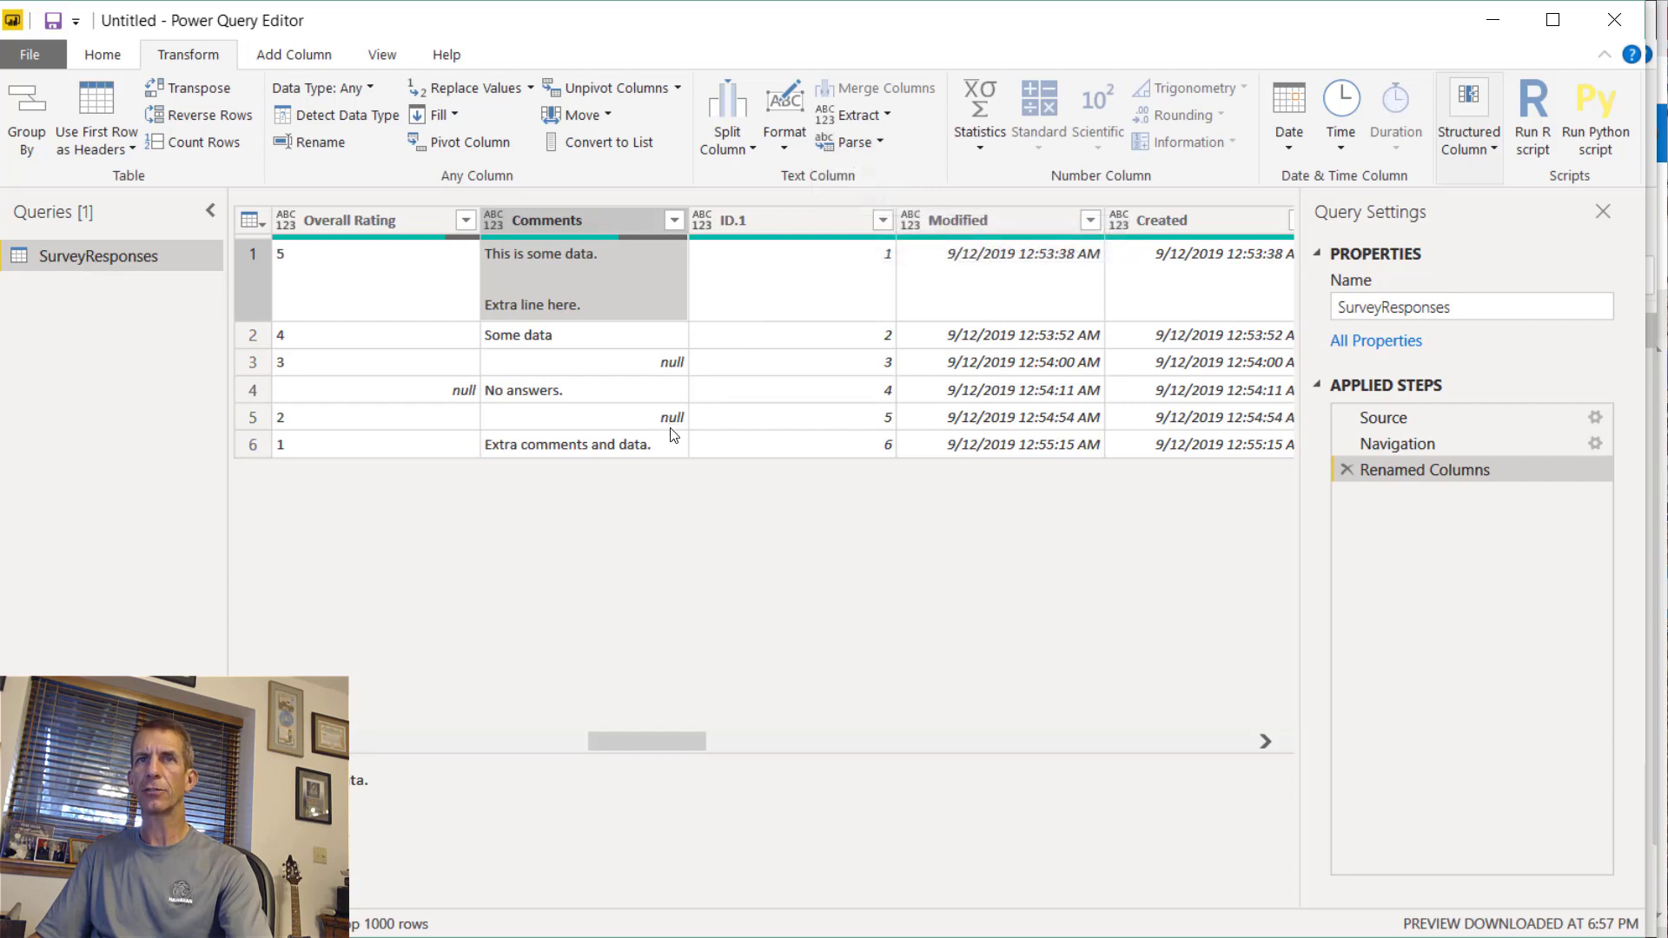
left_click(612, 436)
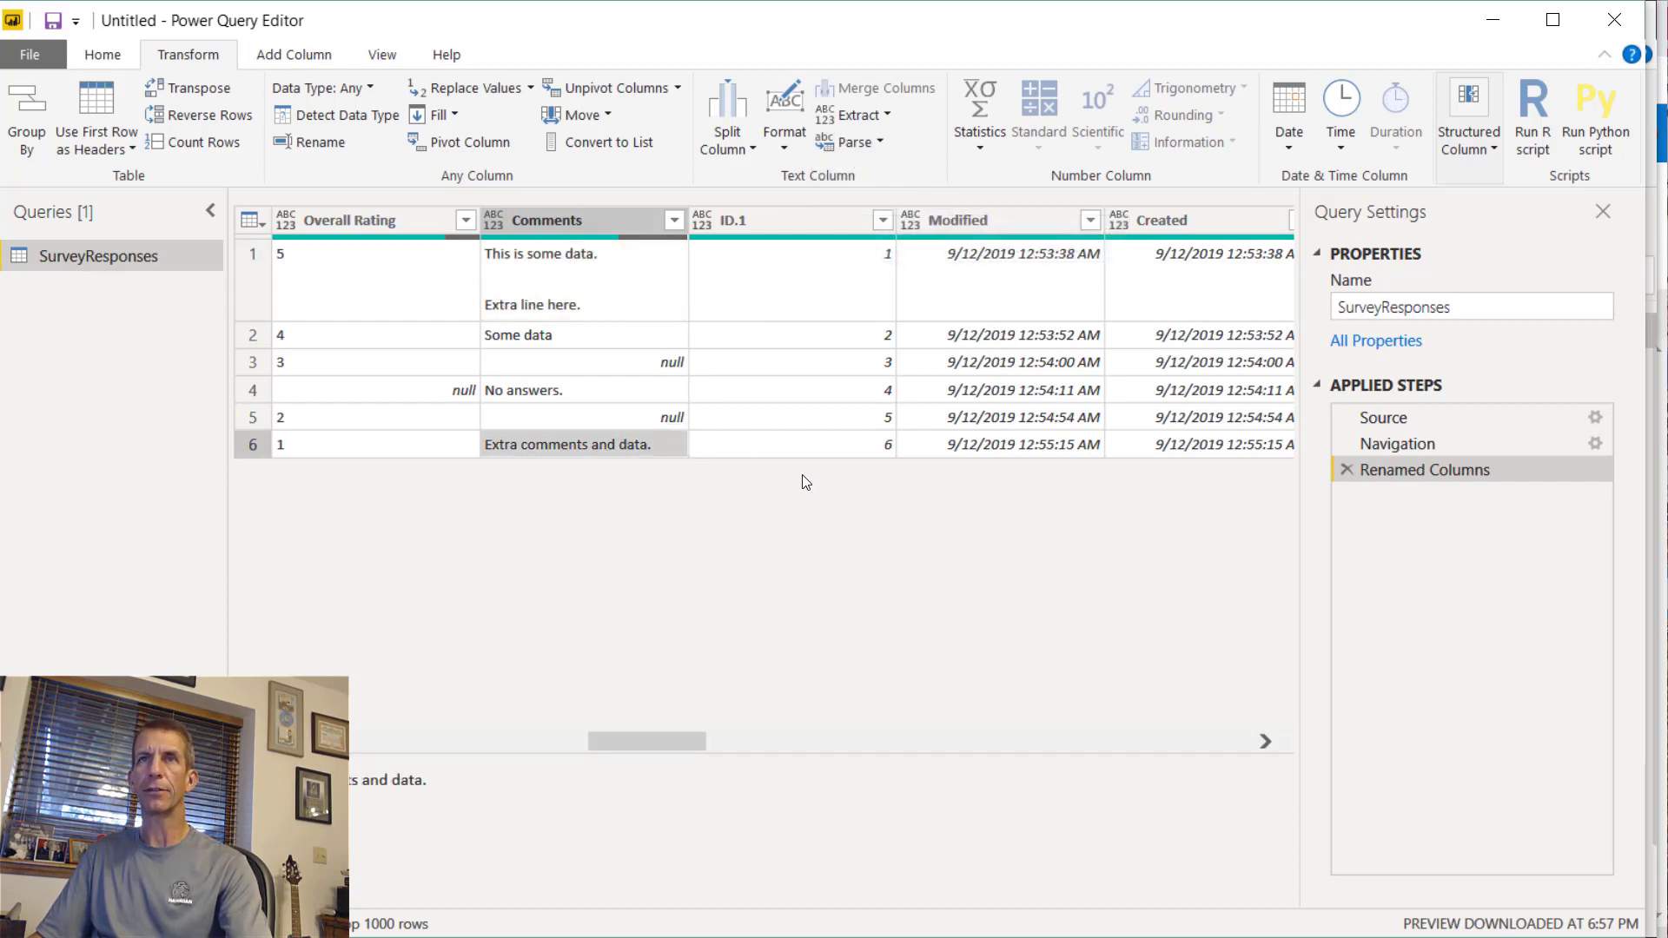
- Change the data type of the Created column to Date/Time
left_click(1243, 216)
right_click(1242, 216)
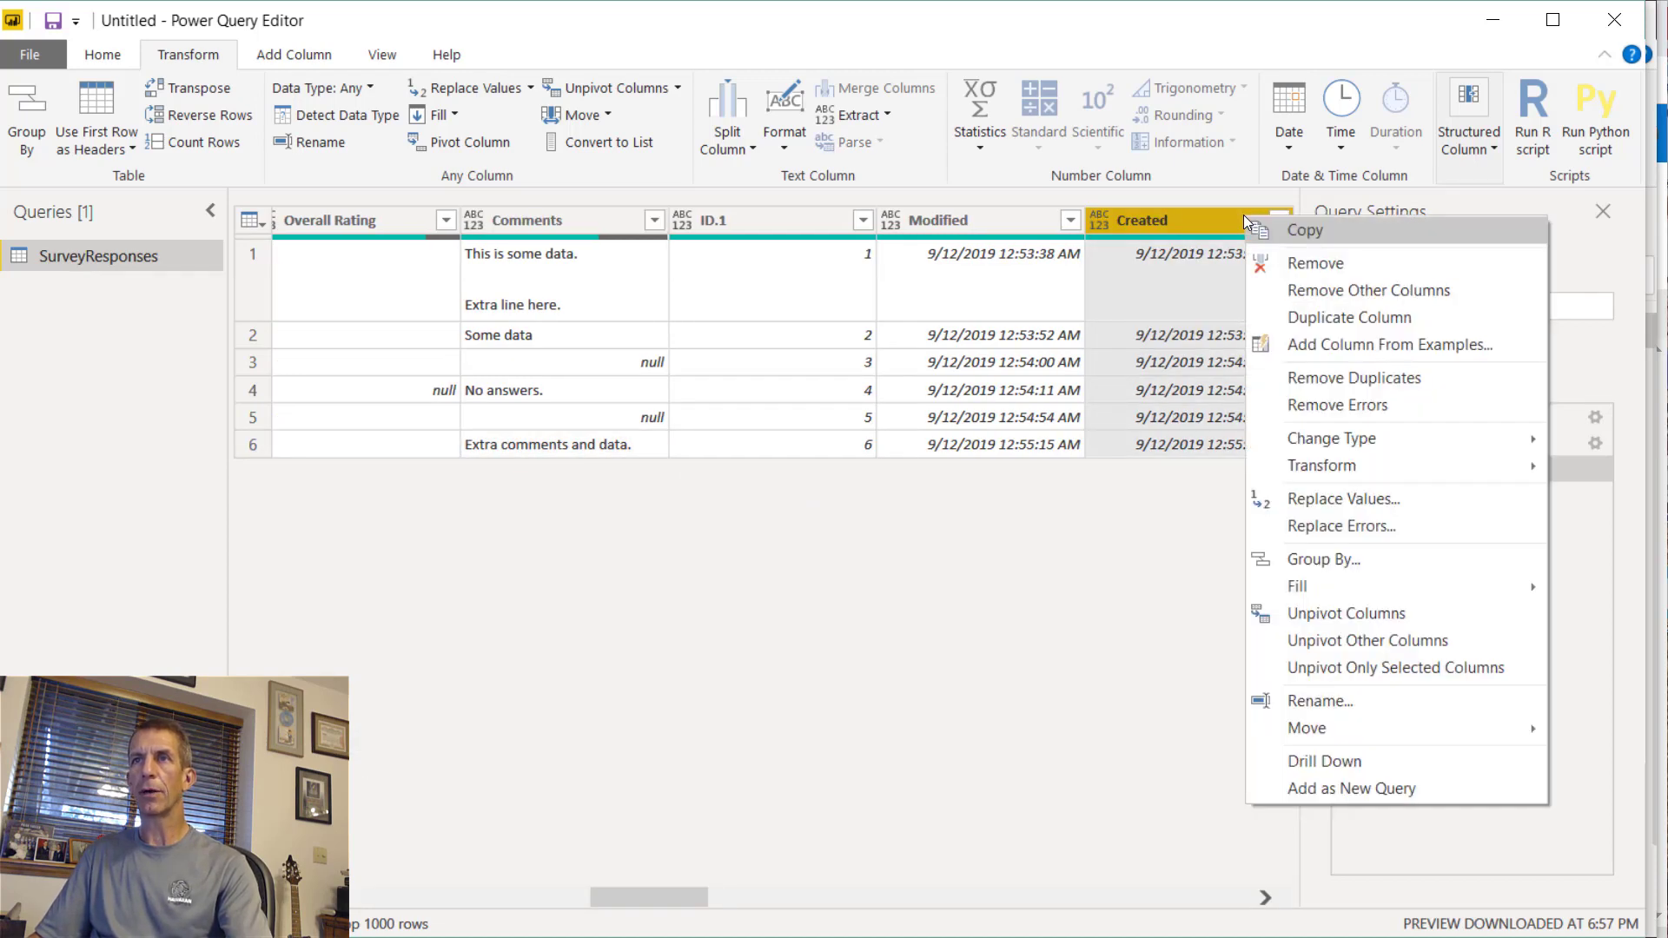
mouse_move(1407, 460)
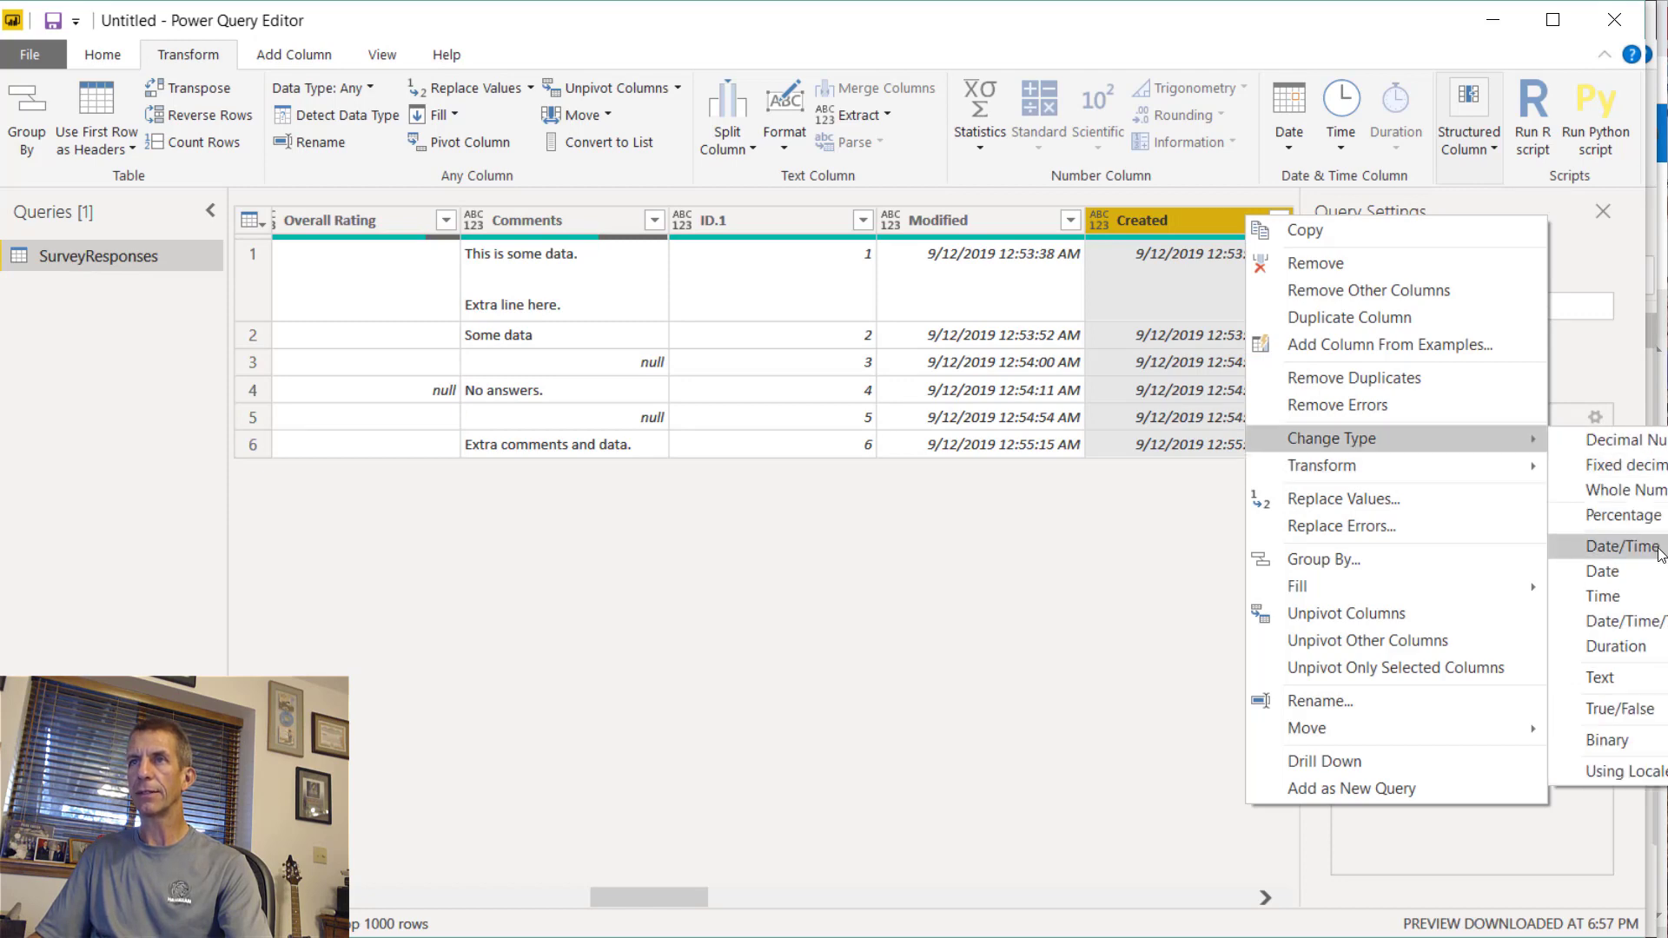
left_click(1622, 545)
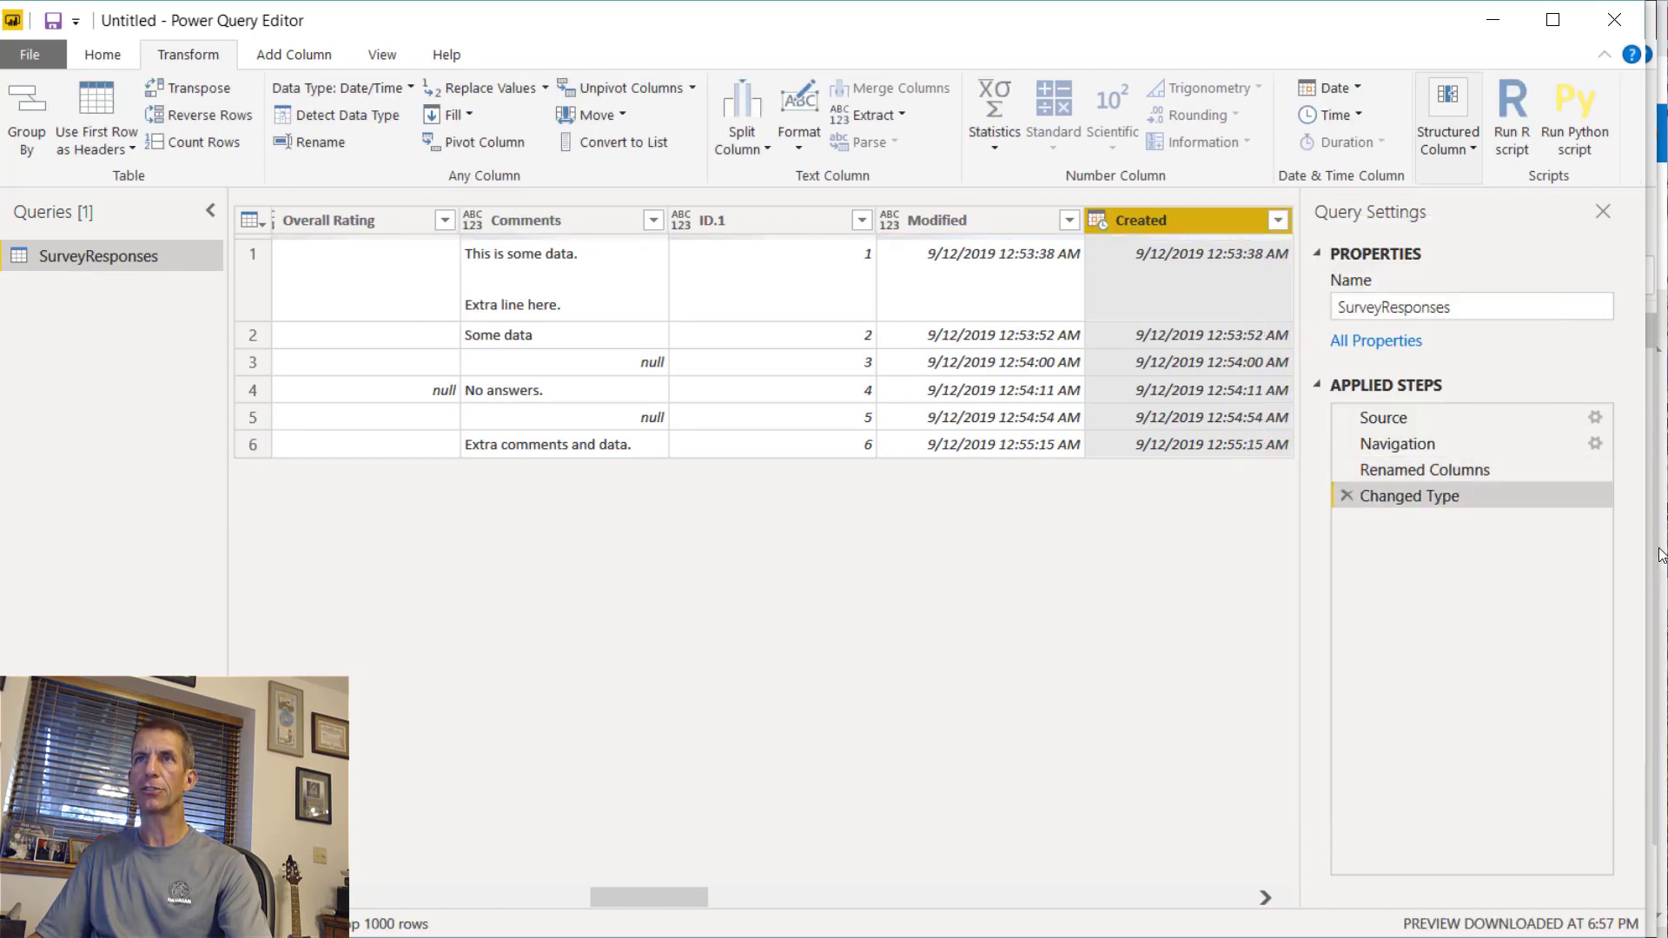
- Start a new custom column in the SurveyResponses query and name it DaysPassed
left_click(1169, 895)
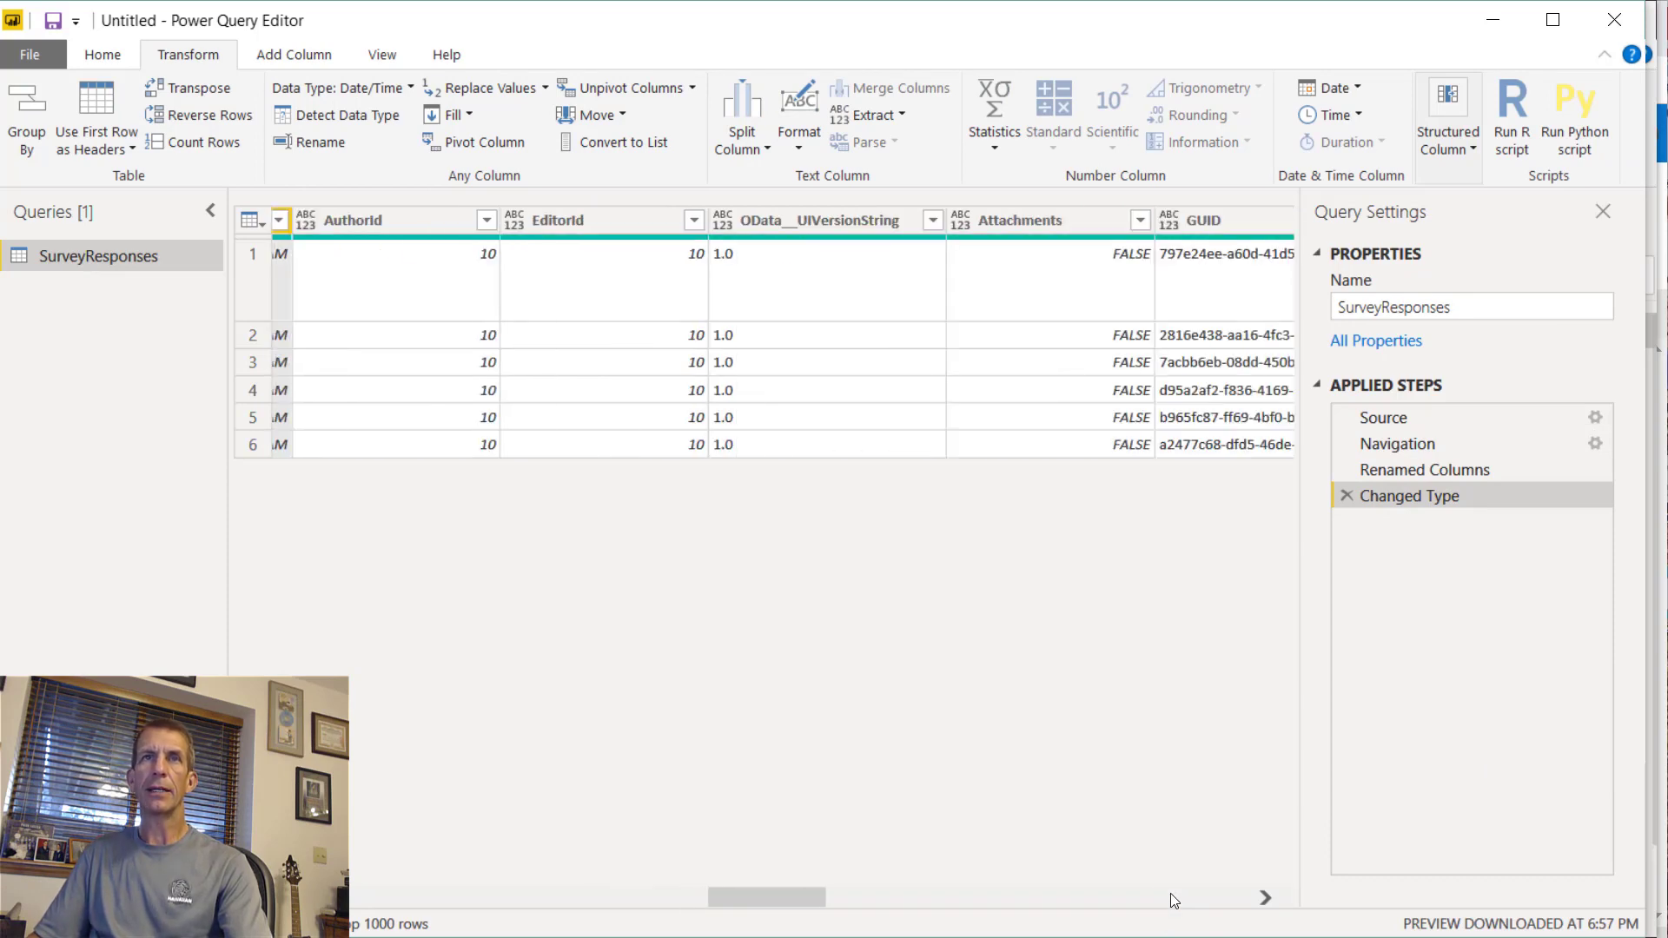
left_click(1170, 893)
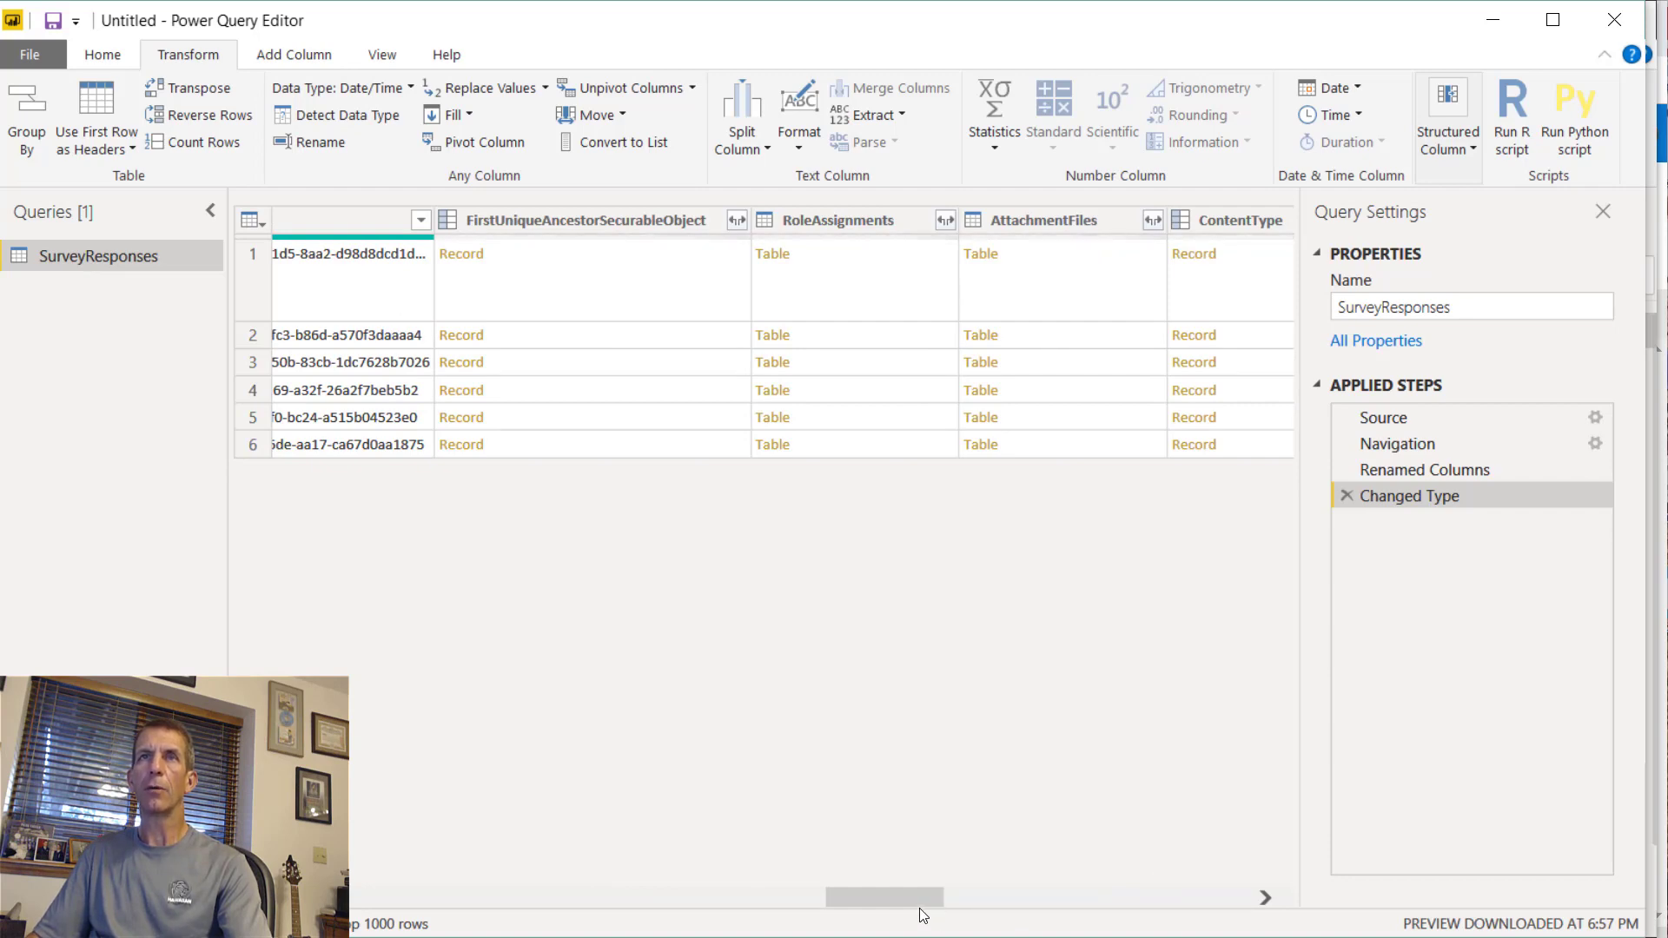
left_click_drag(873, 898, 1221, 931)
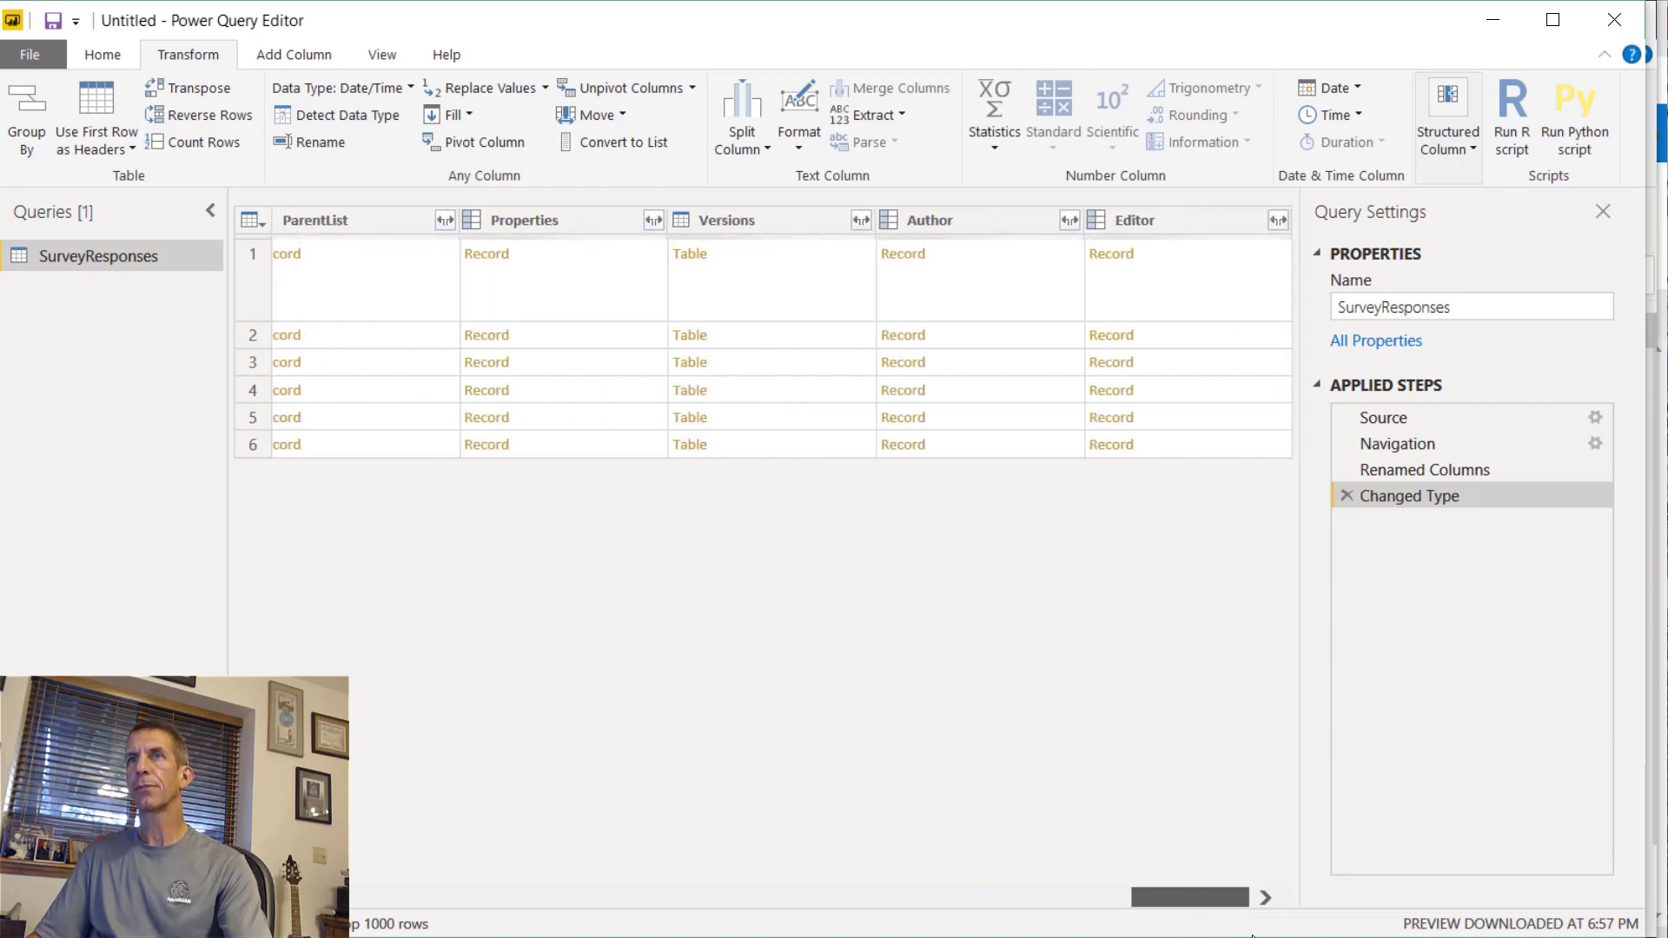
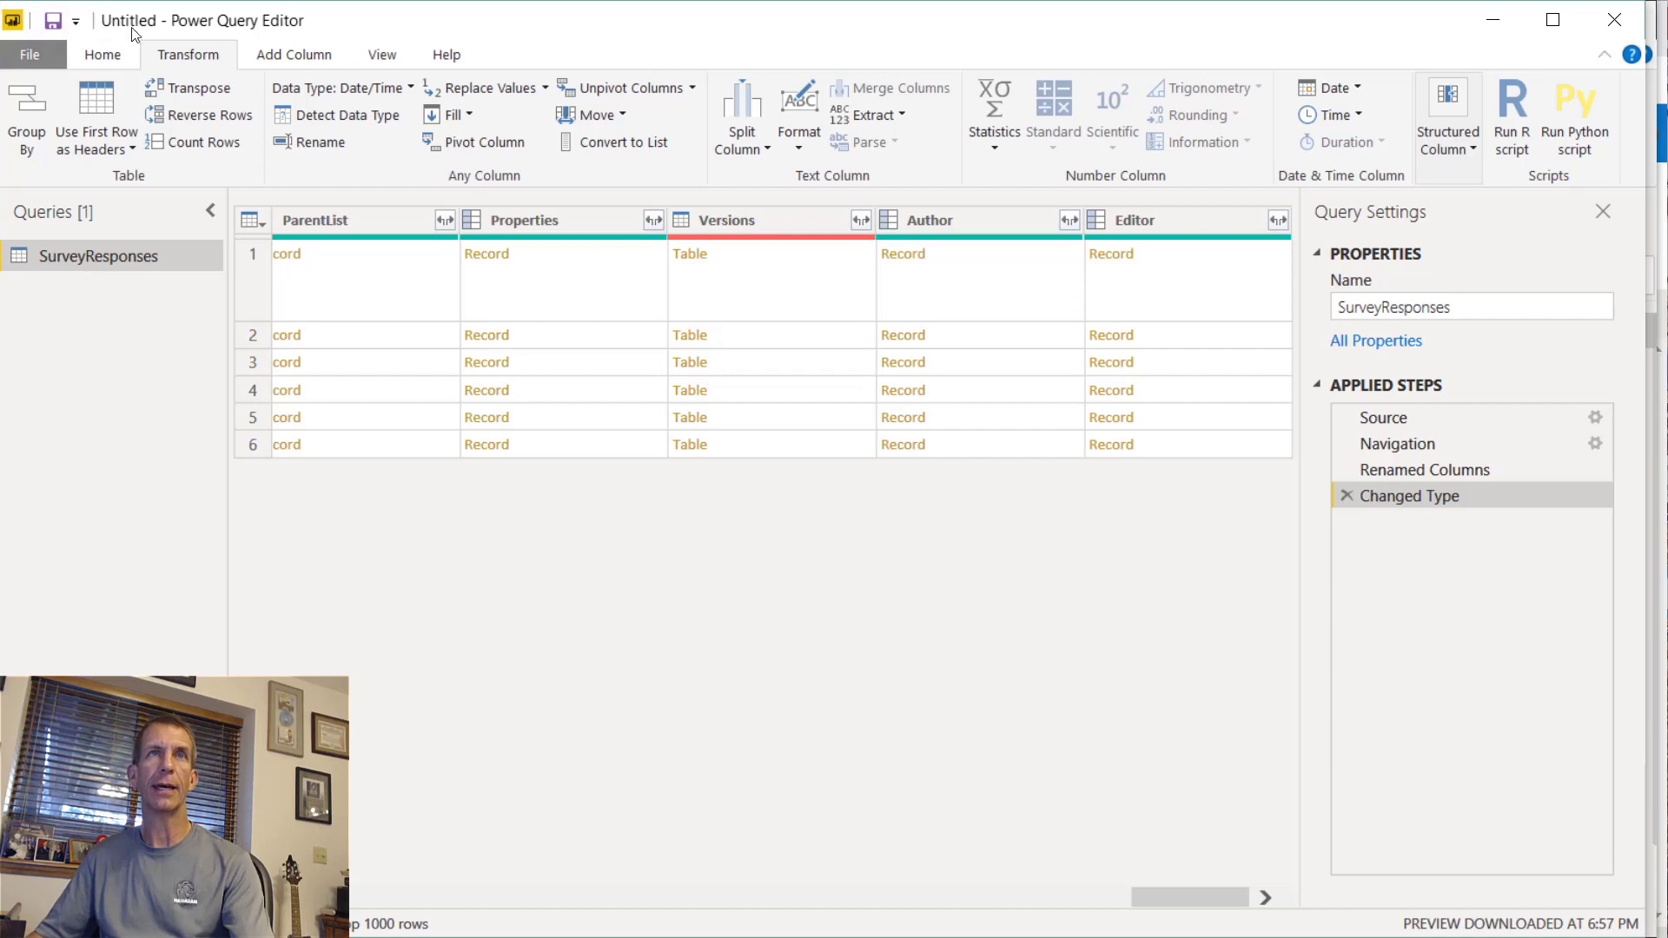
left_click(277, 55)
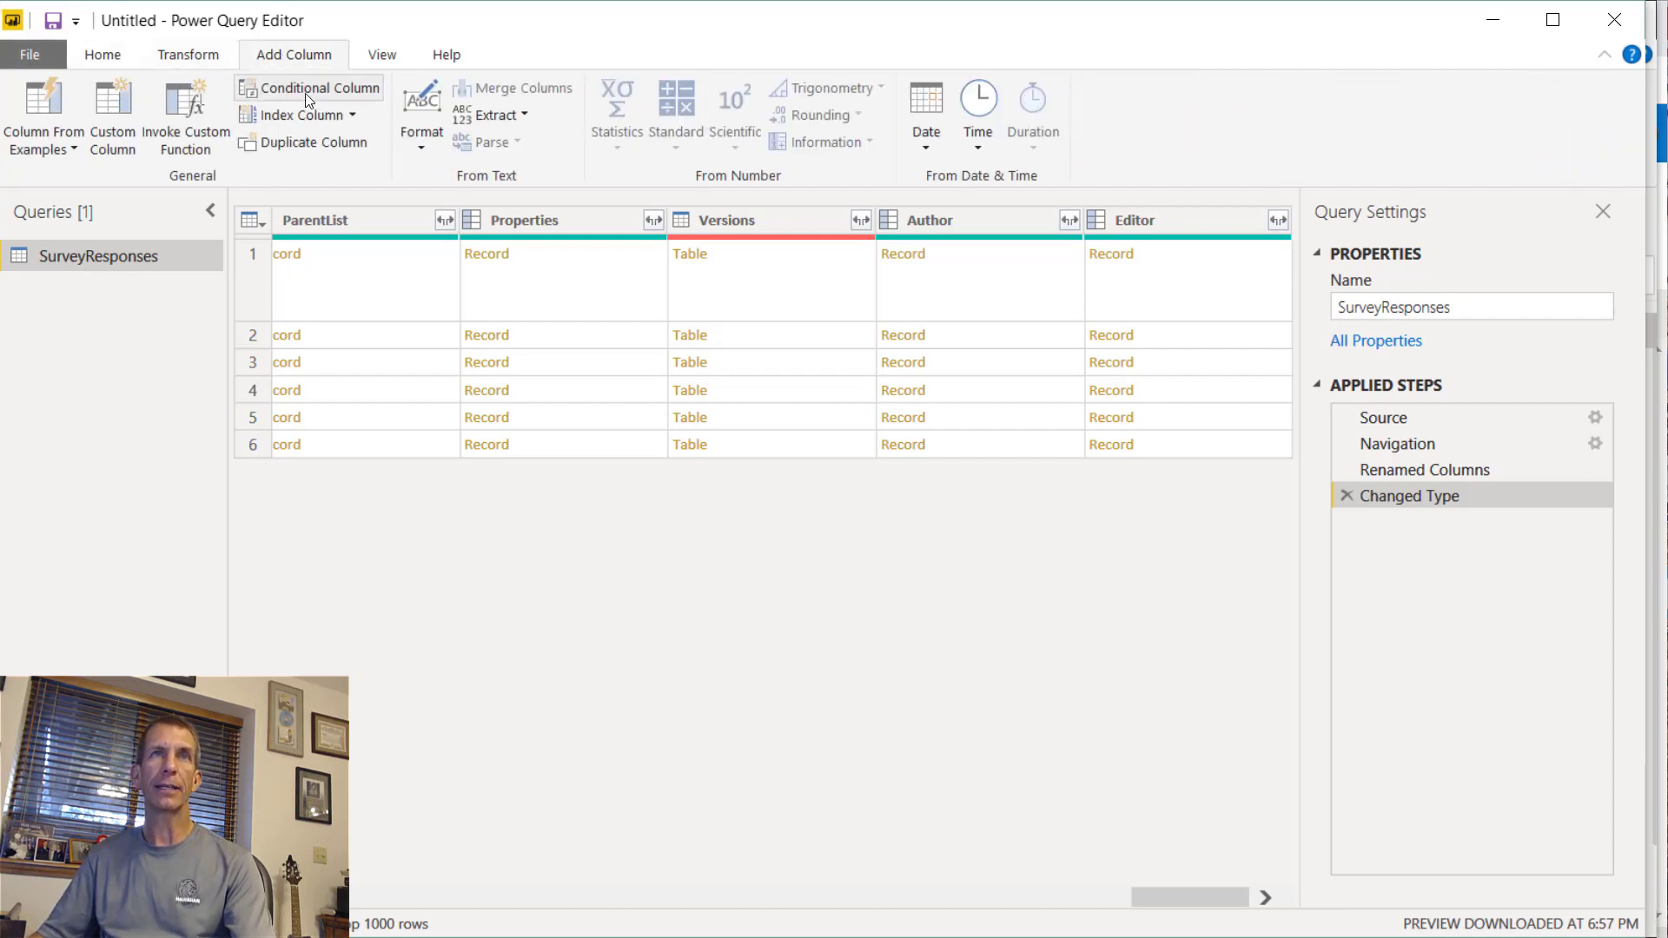
left_click(113, 113)
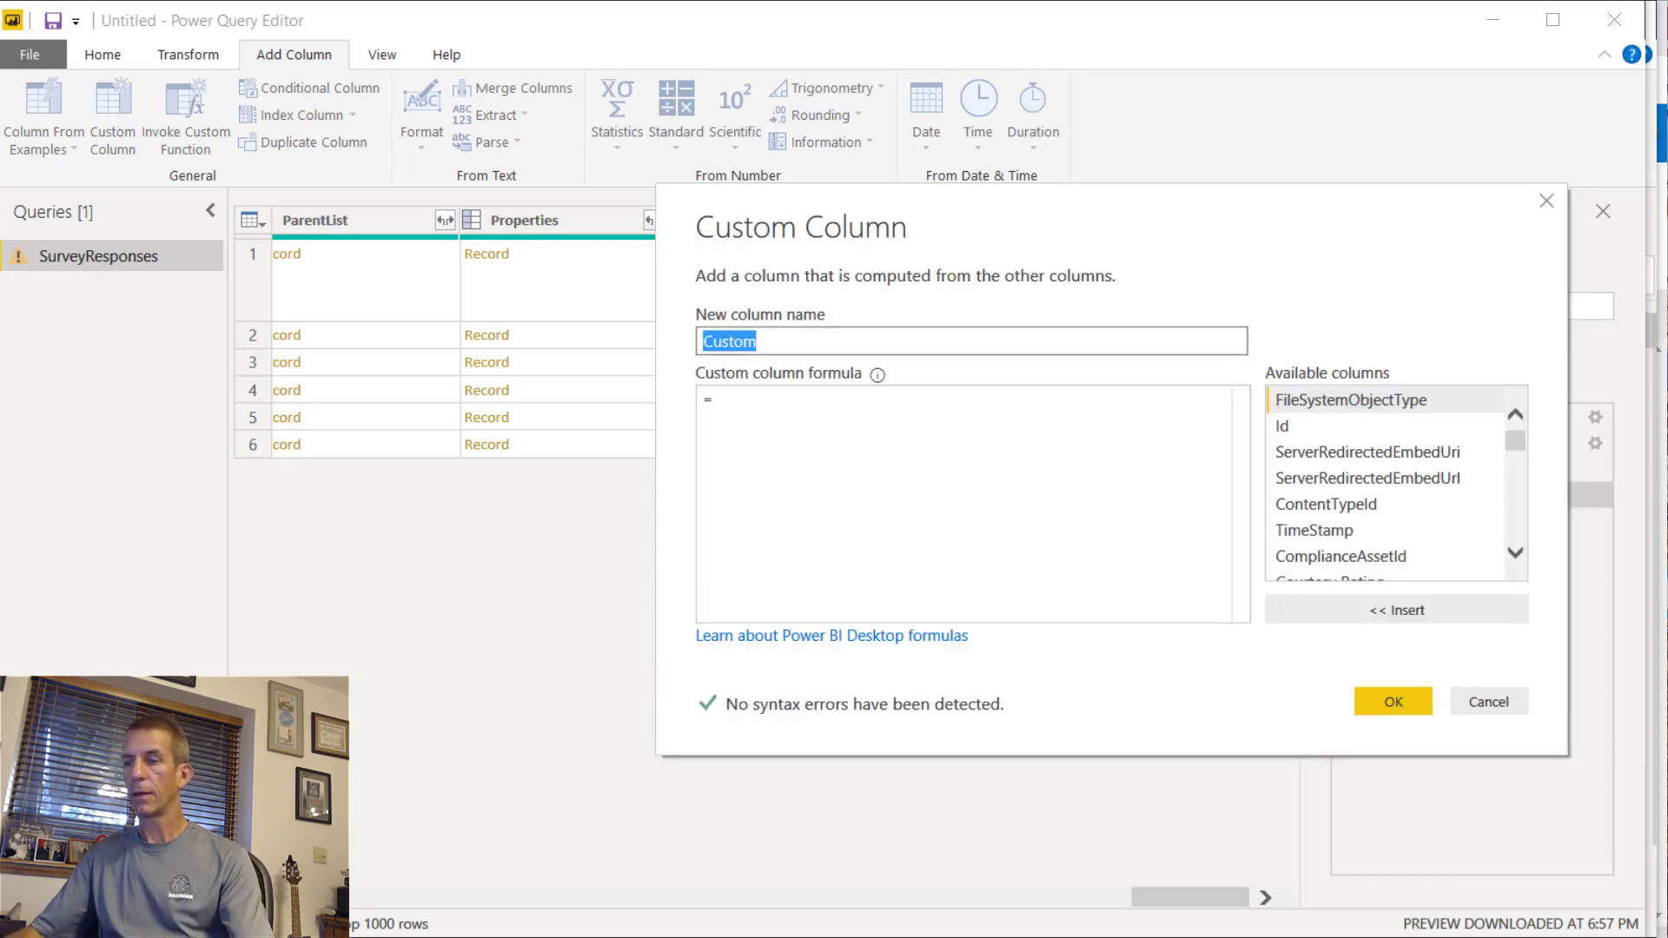
type("Day")
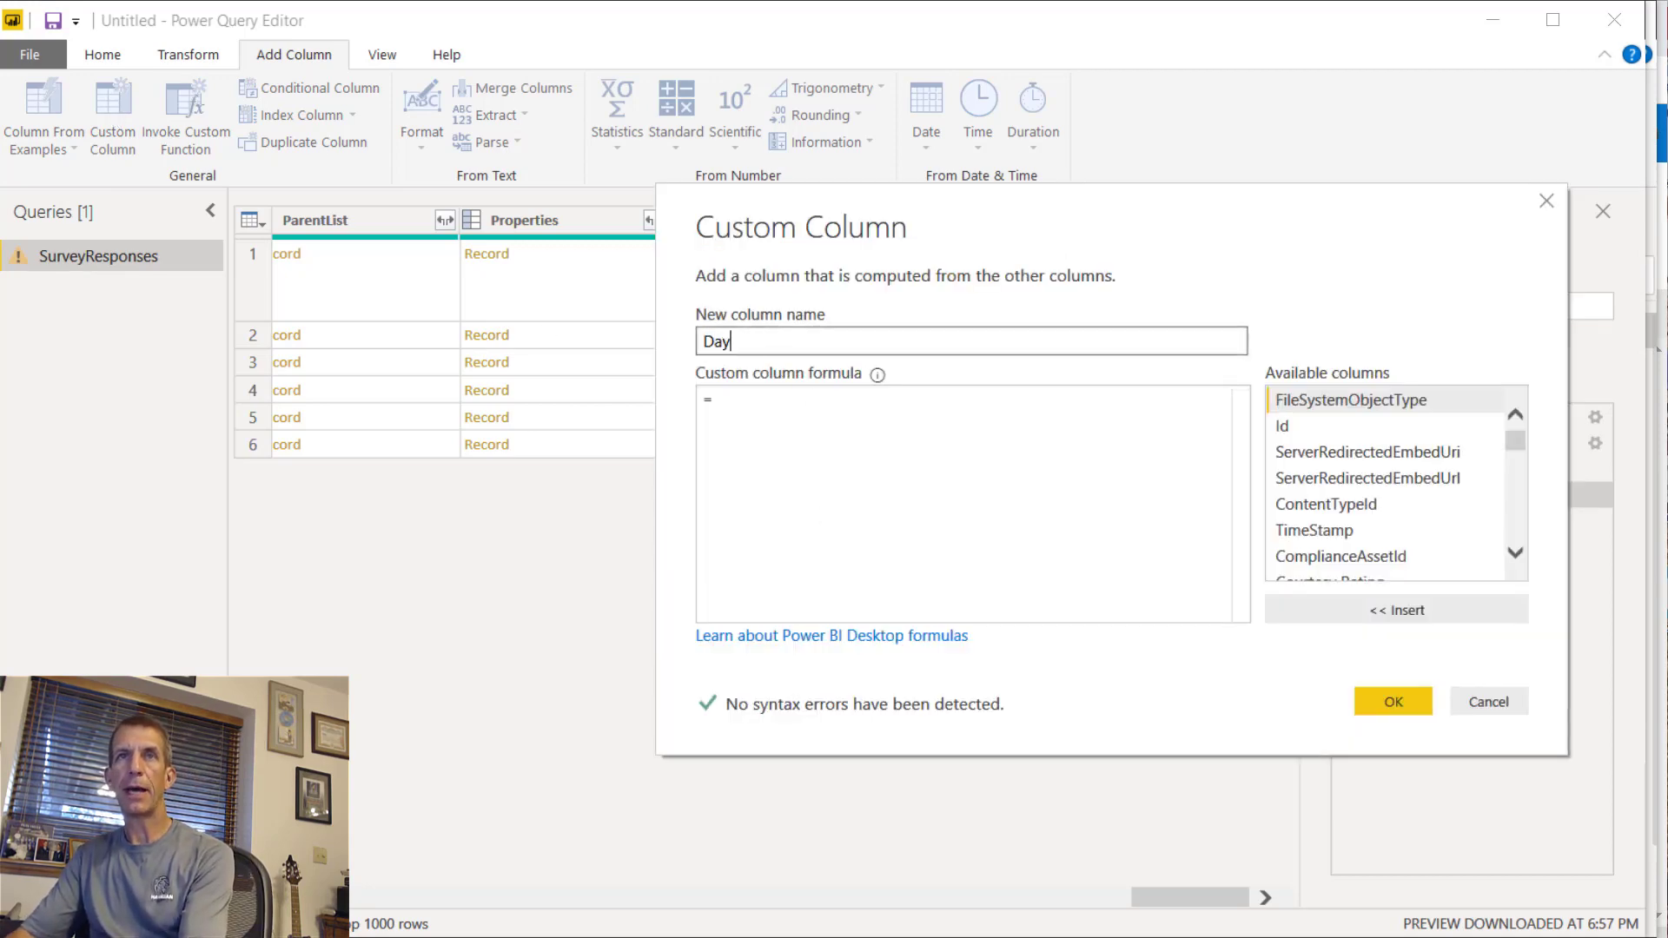
type("sPassed")
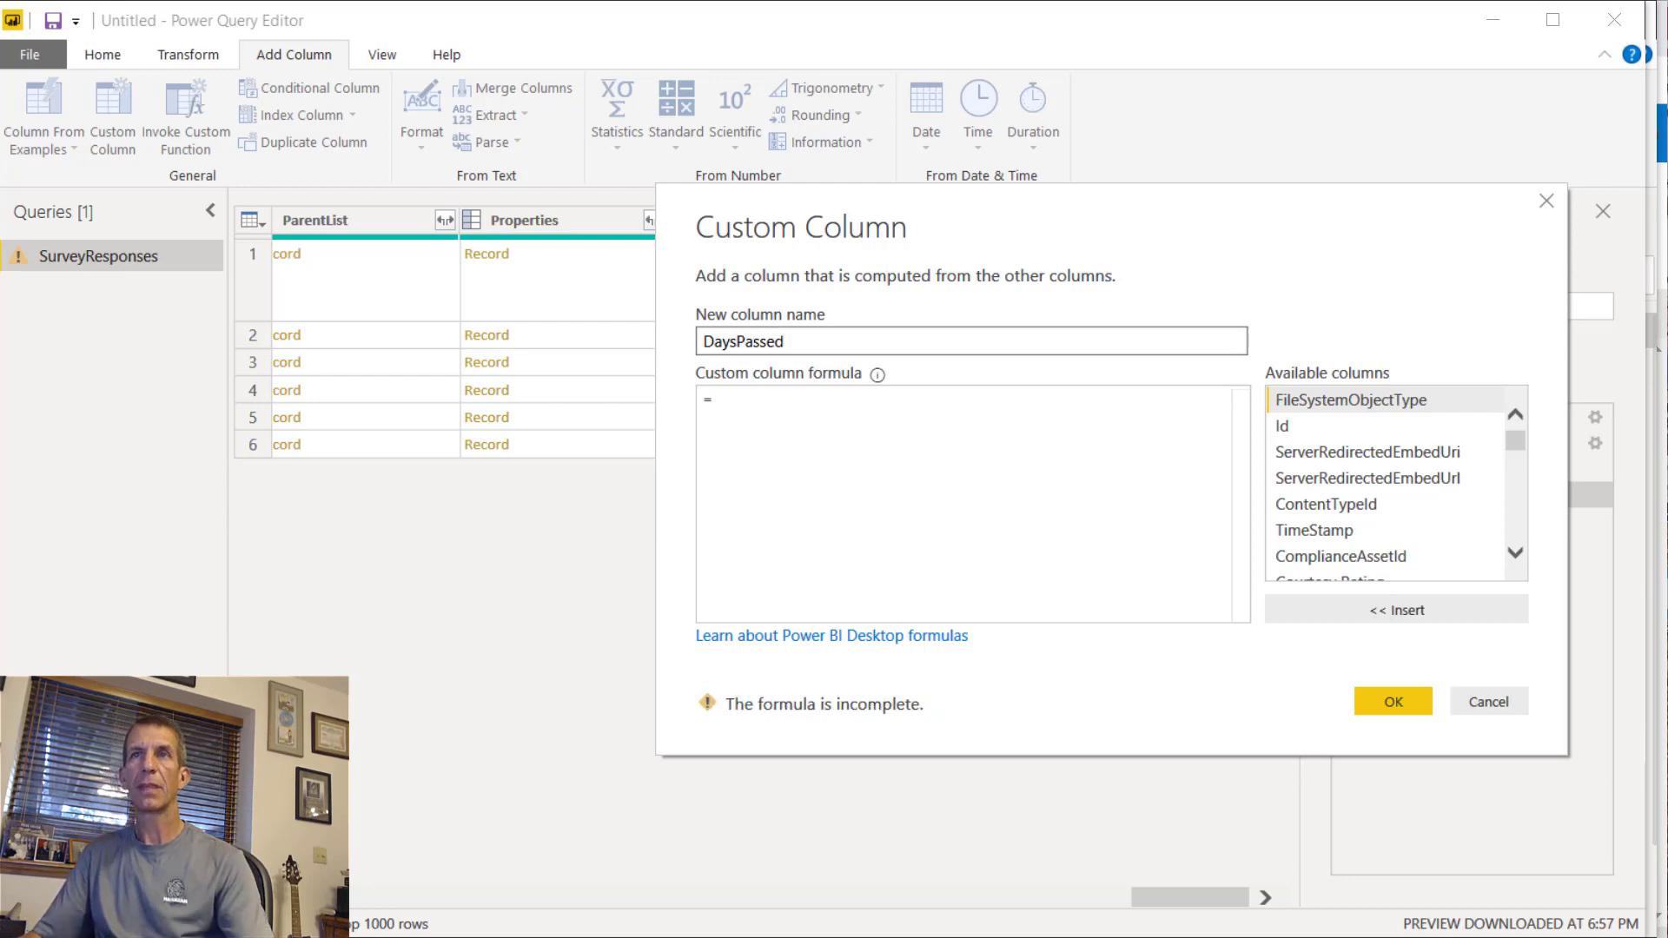
- Begin the DaysPassed formula with the current local date and time, DateTime.From(DateTime.LocalNow())
left_click(986, 521)
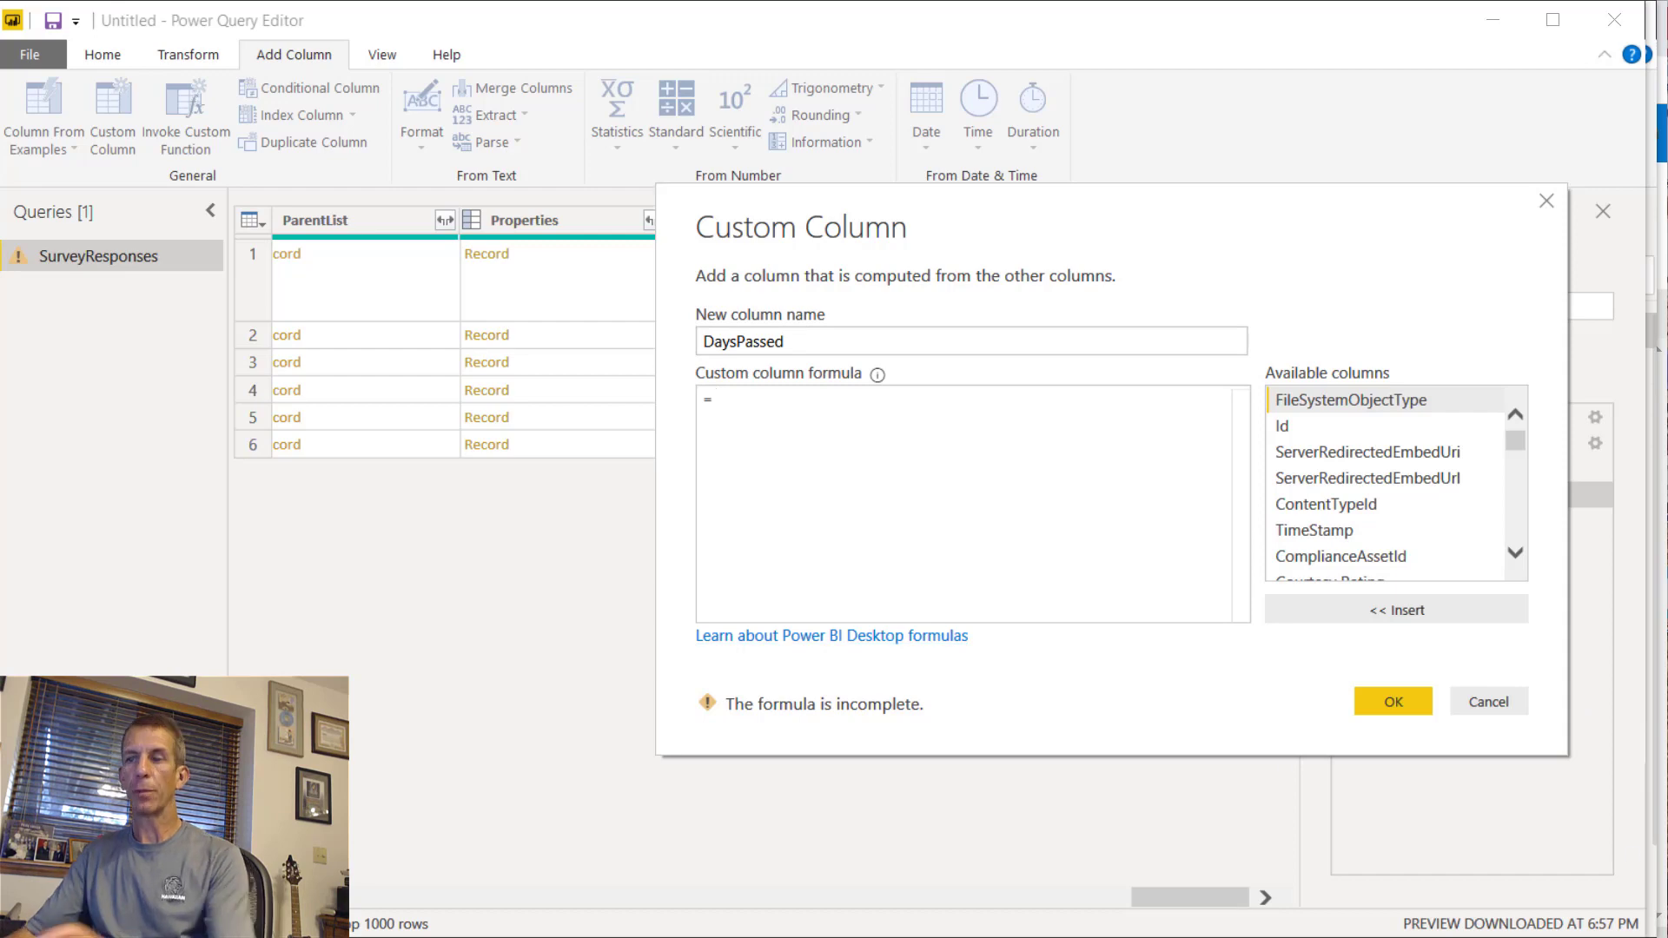
type("Da")
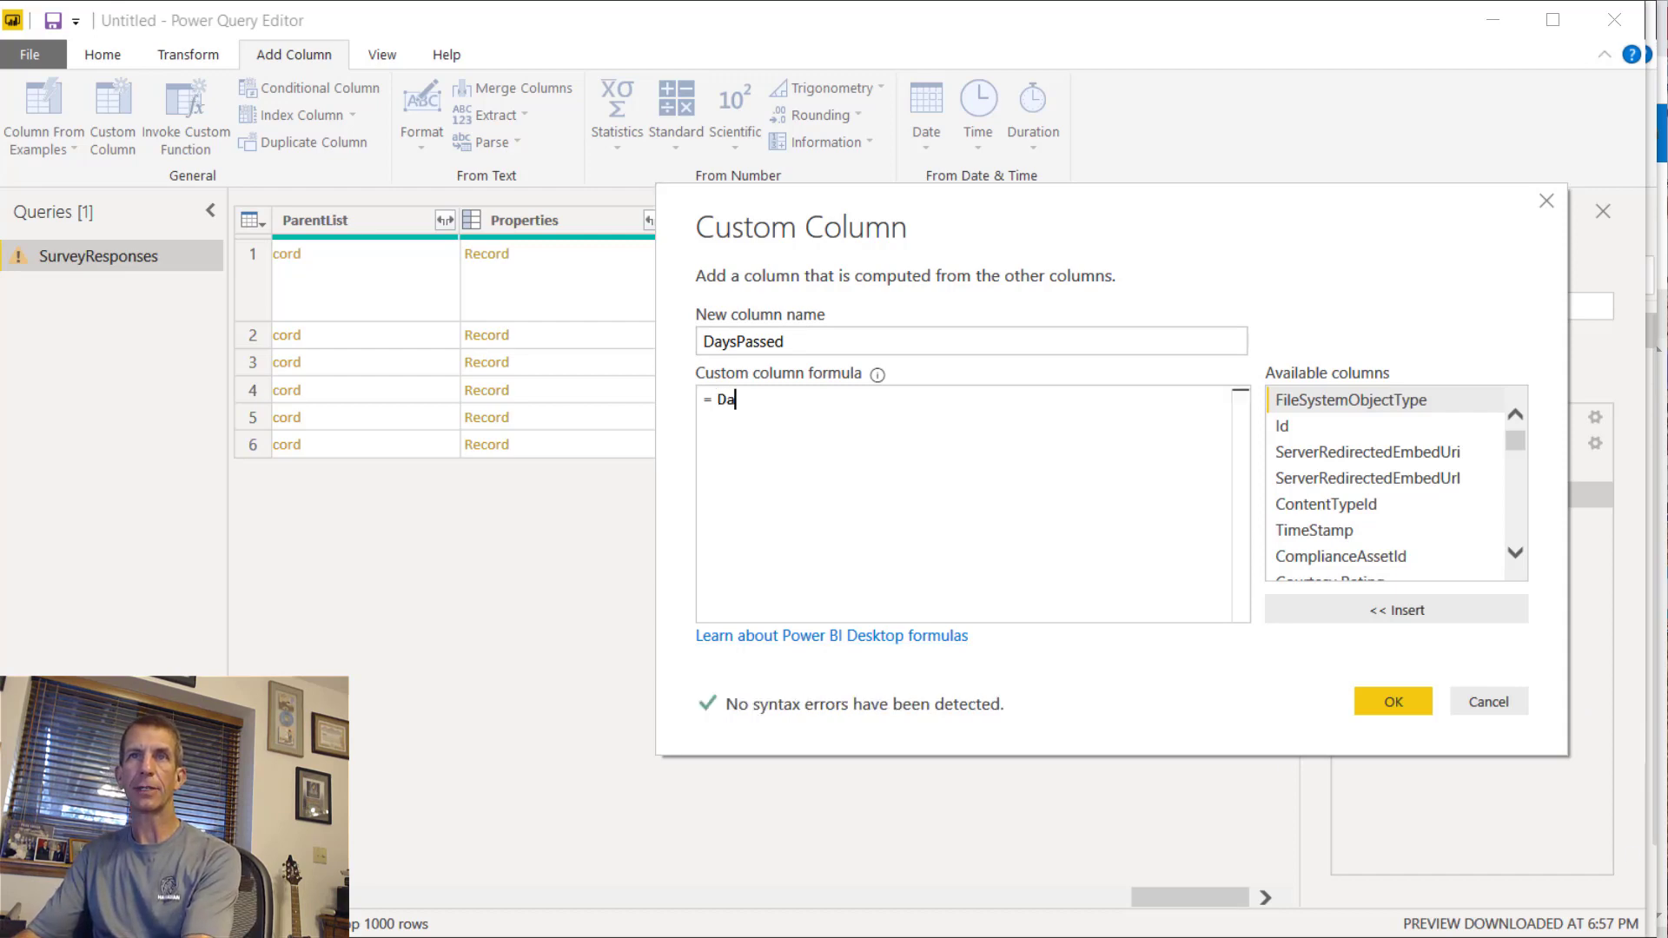
type("teTime")
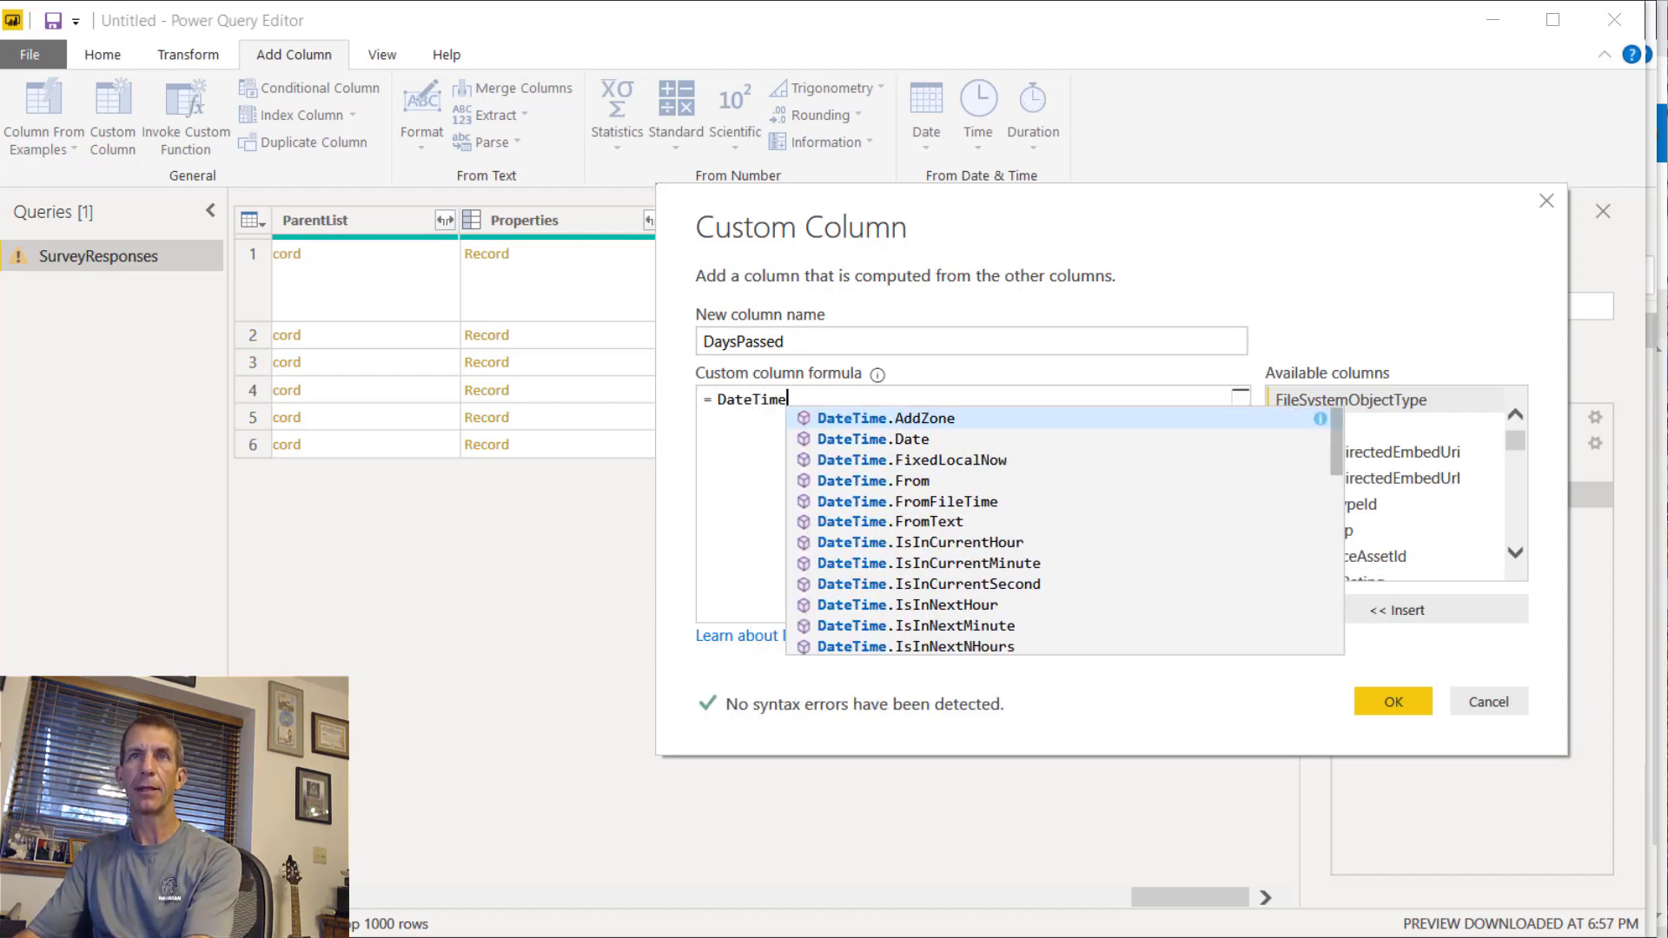
type(".From")
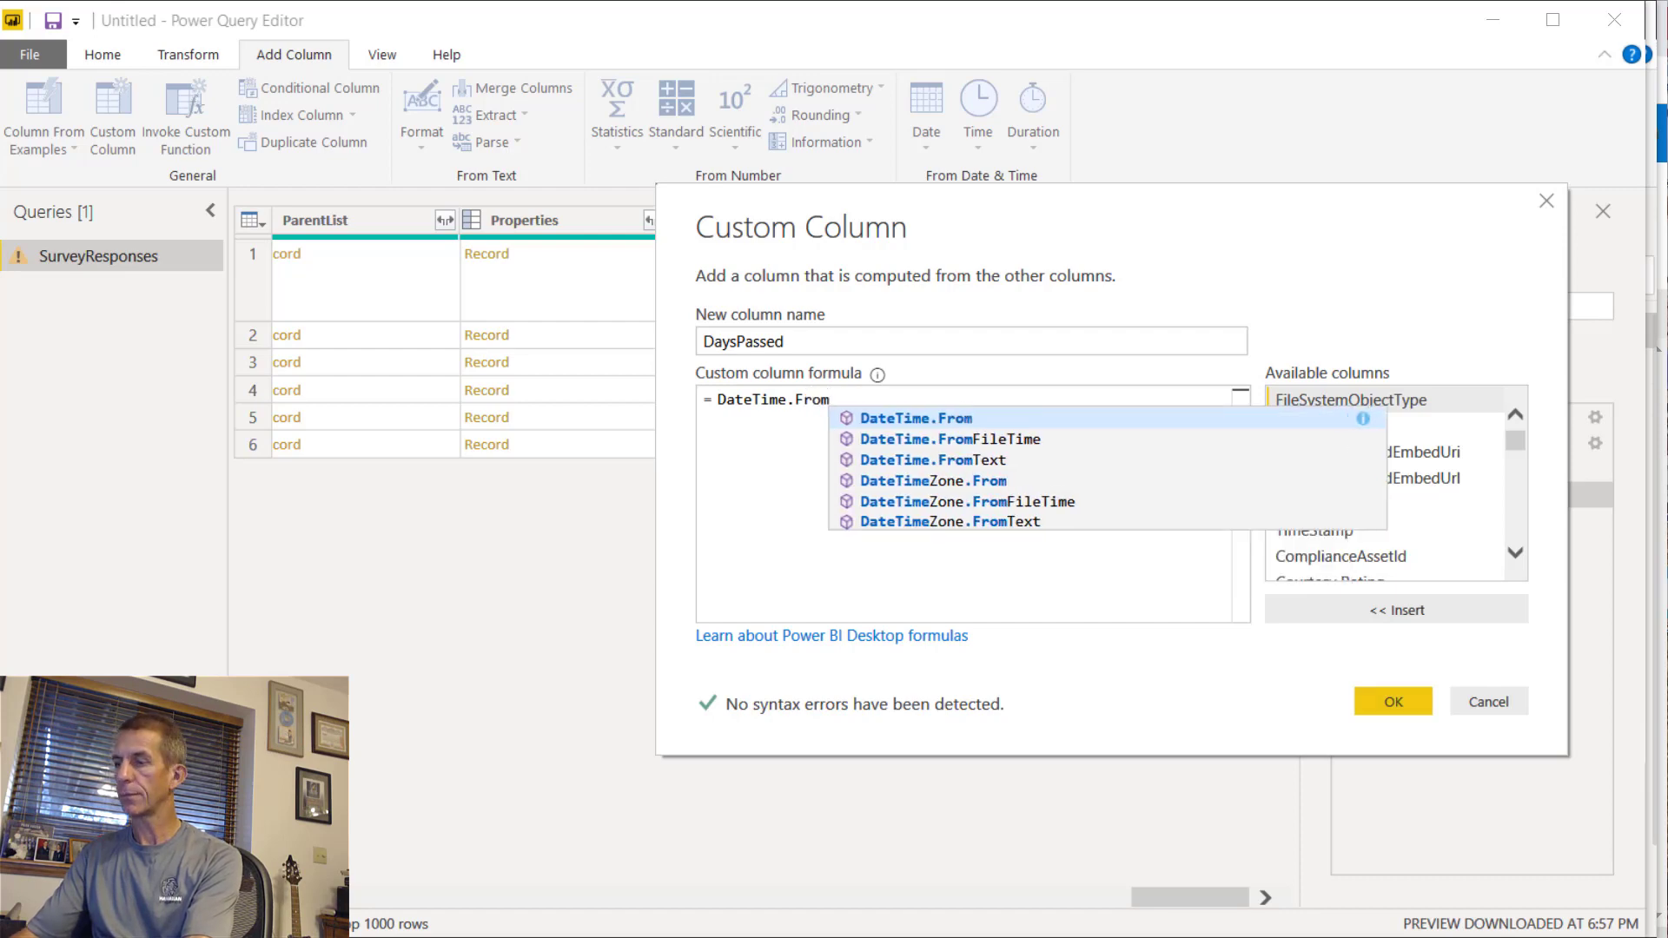
type("(Date")
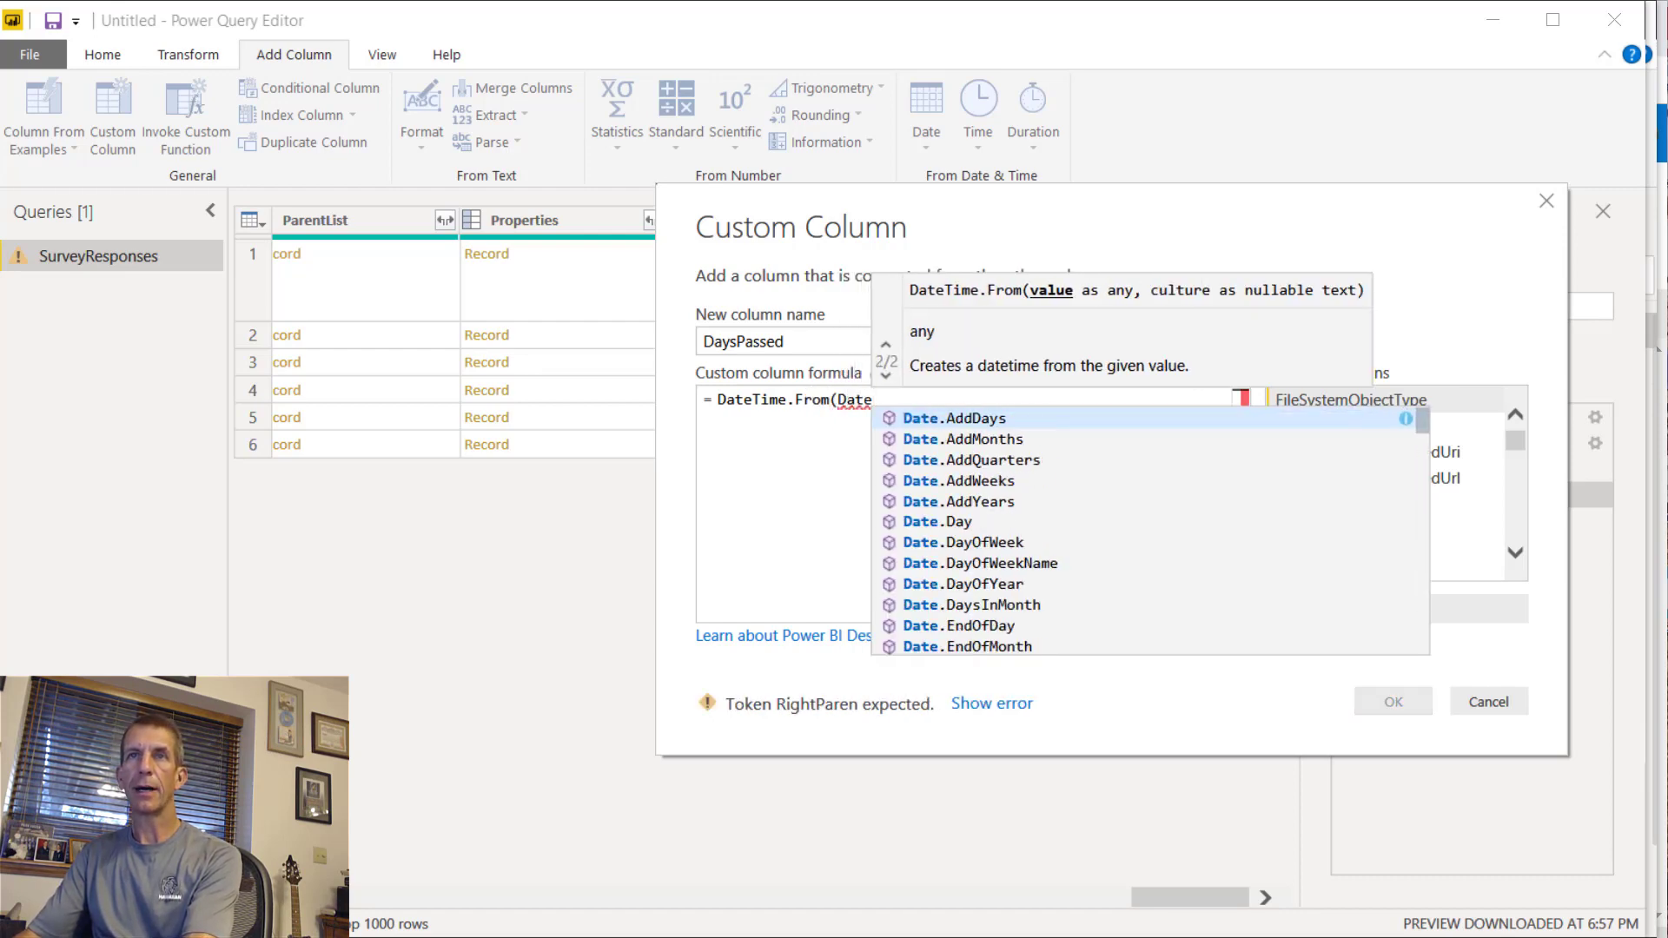
type("Time.L")
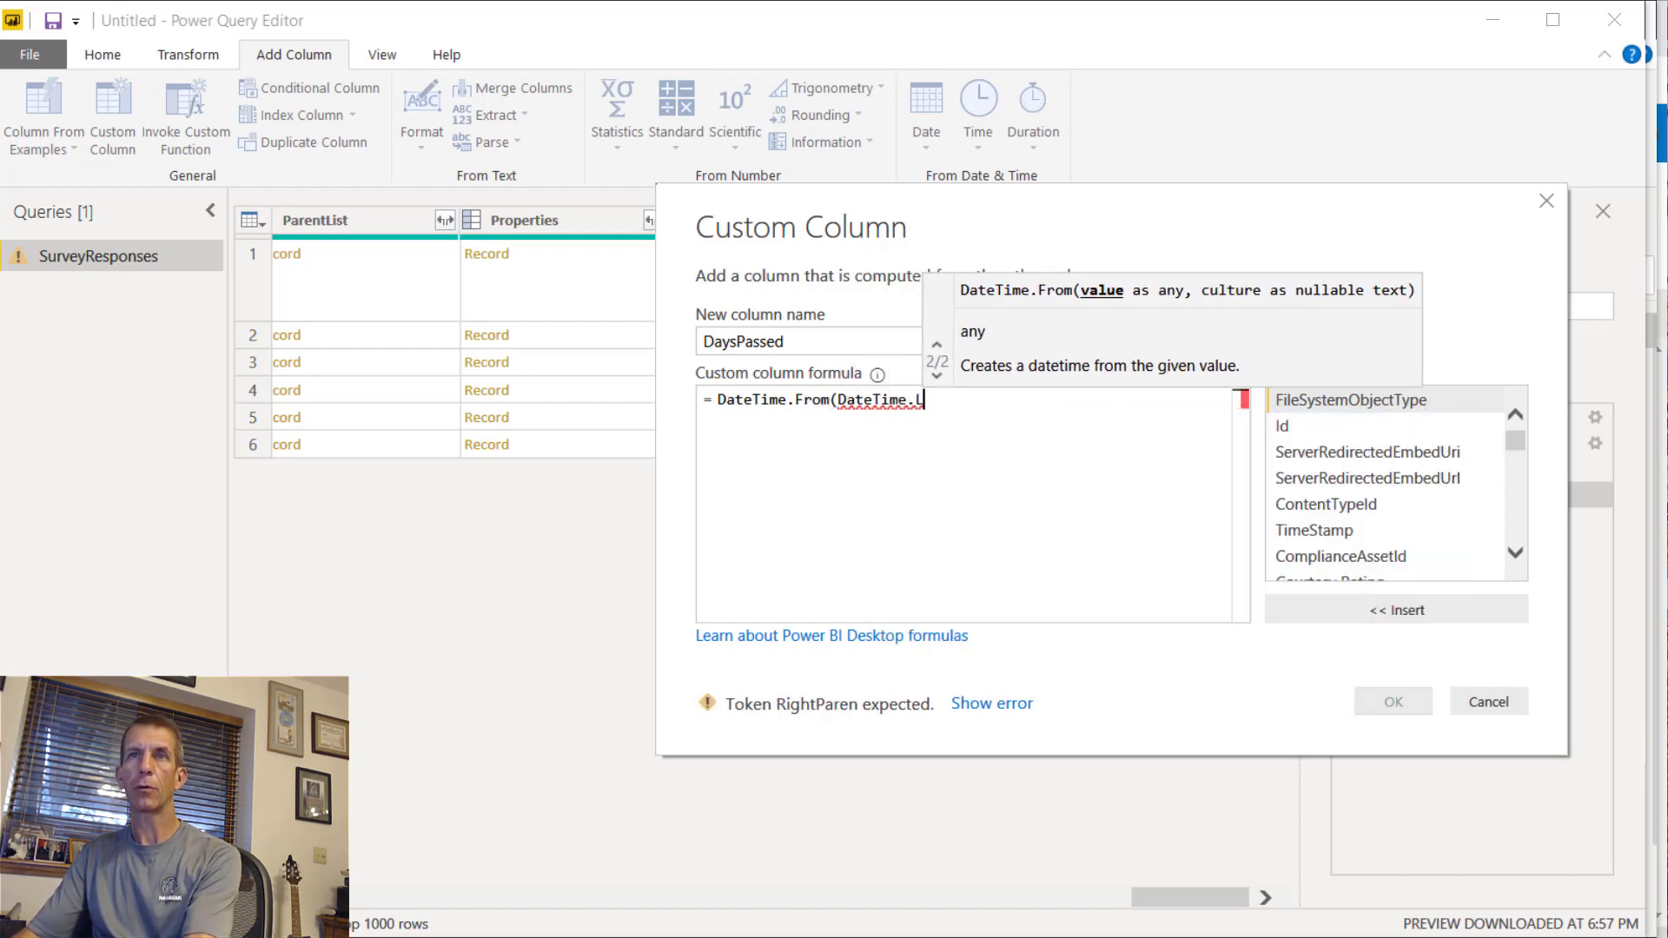
type("oca")
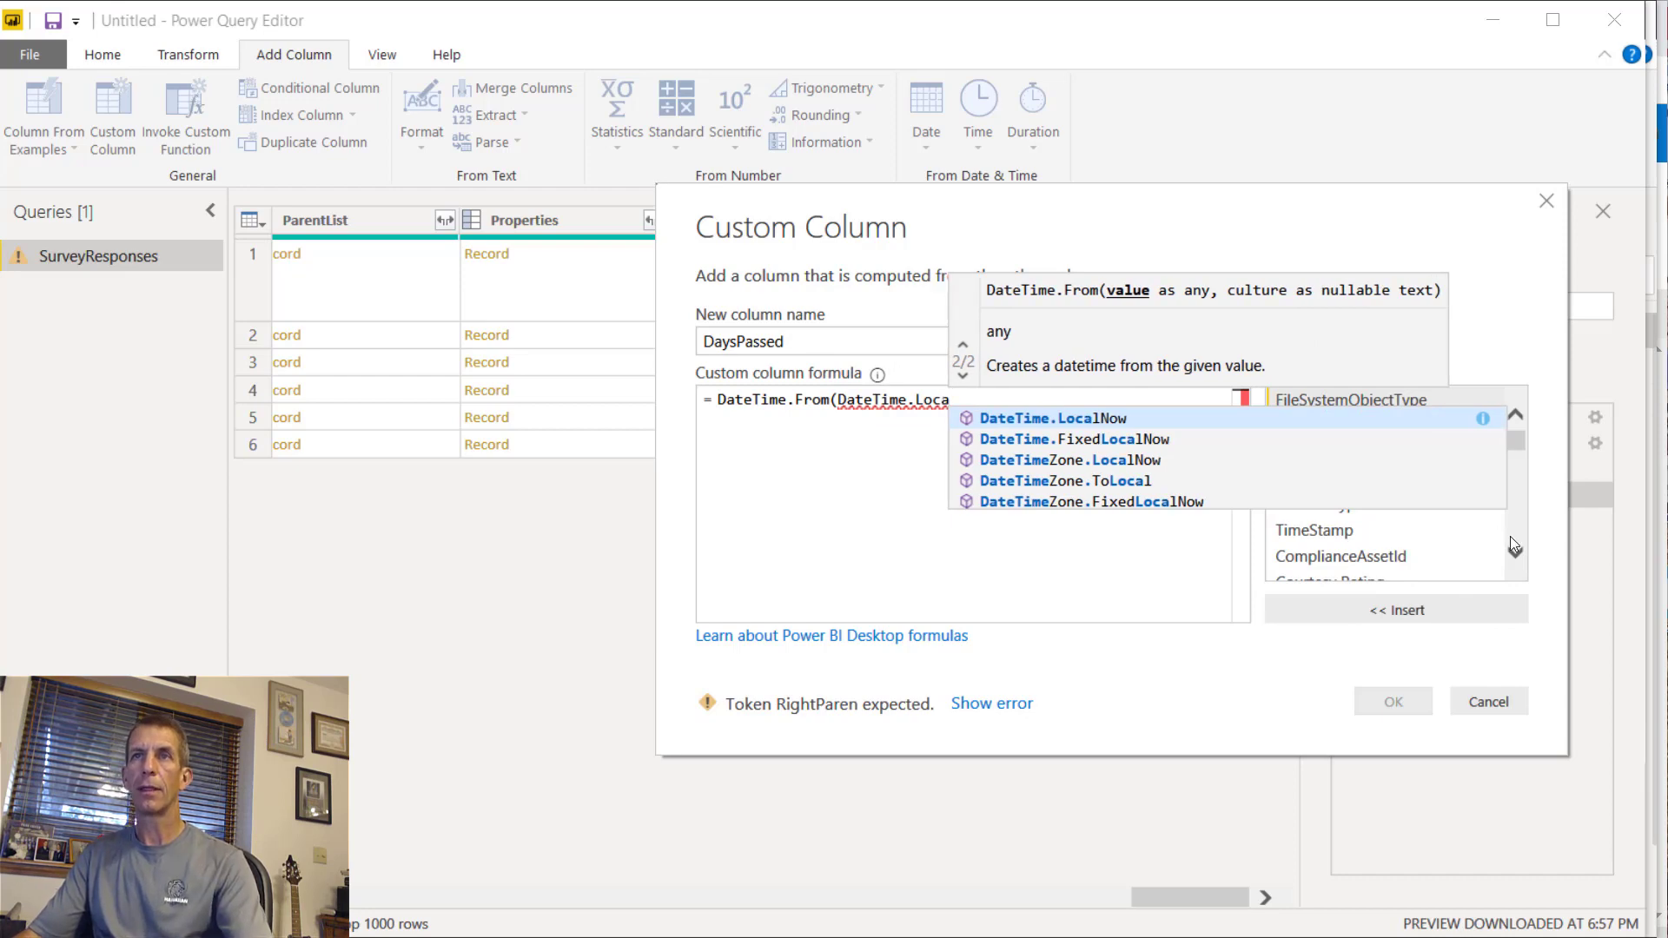
left_click(1066, 419)
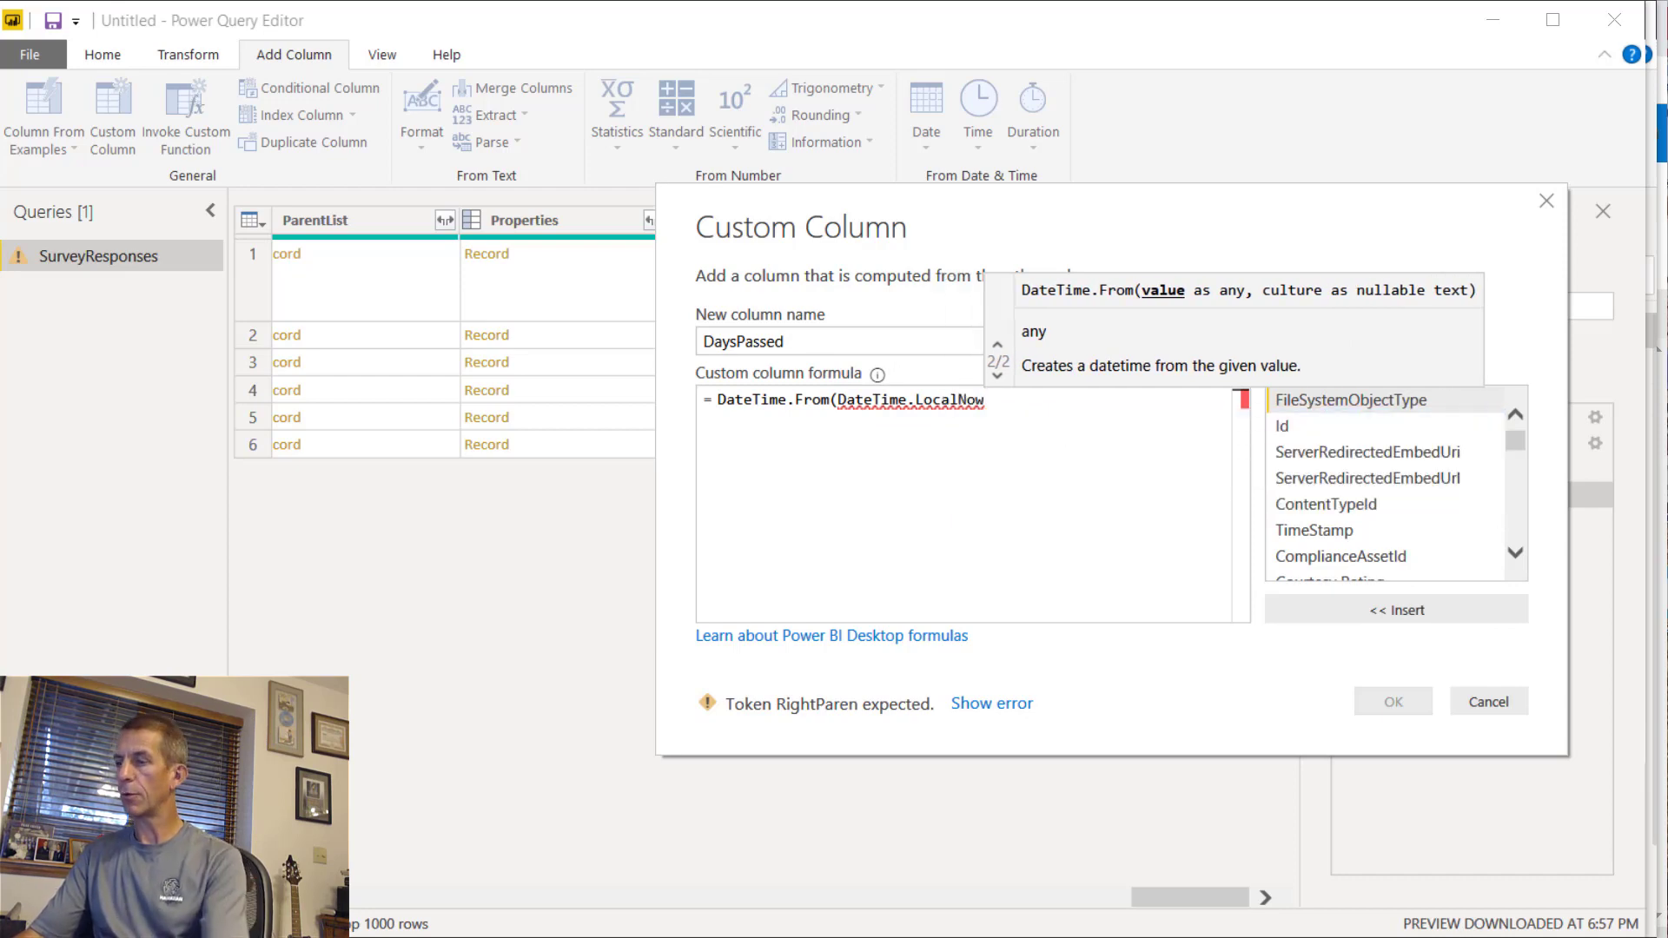
type("()")
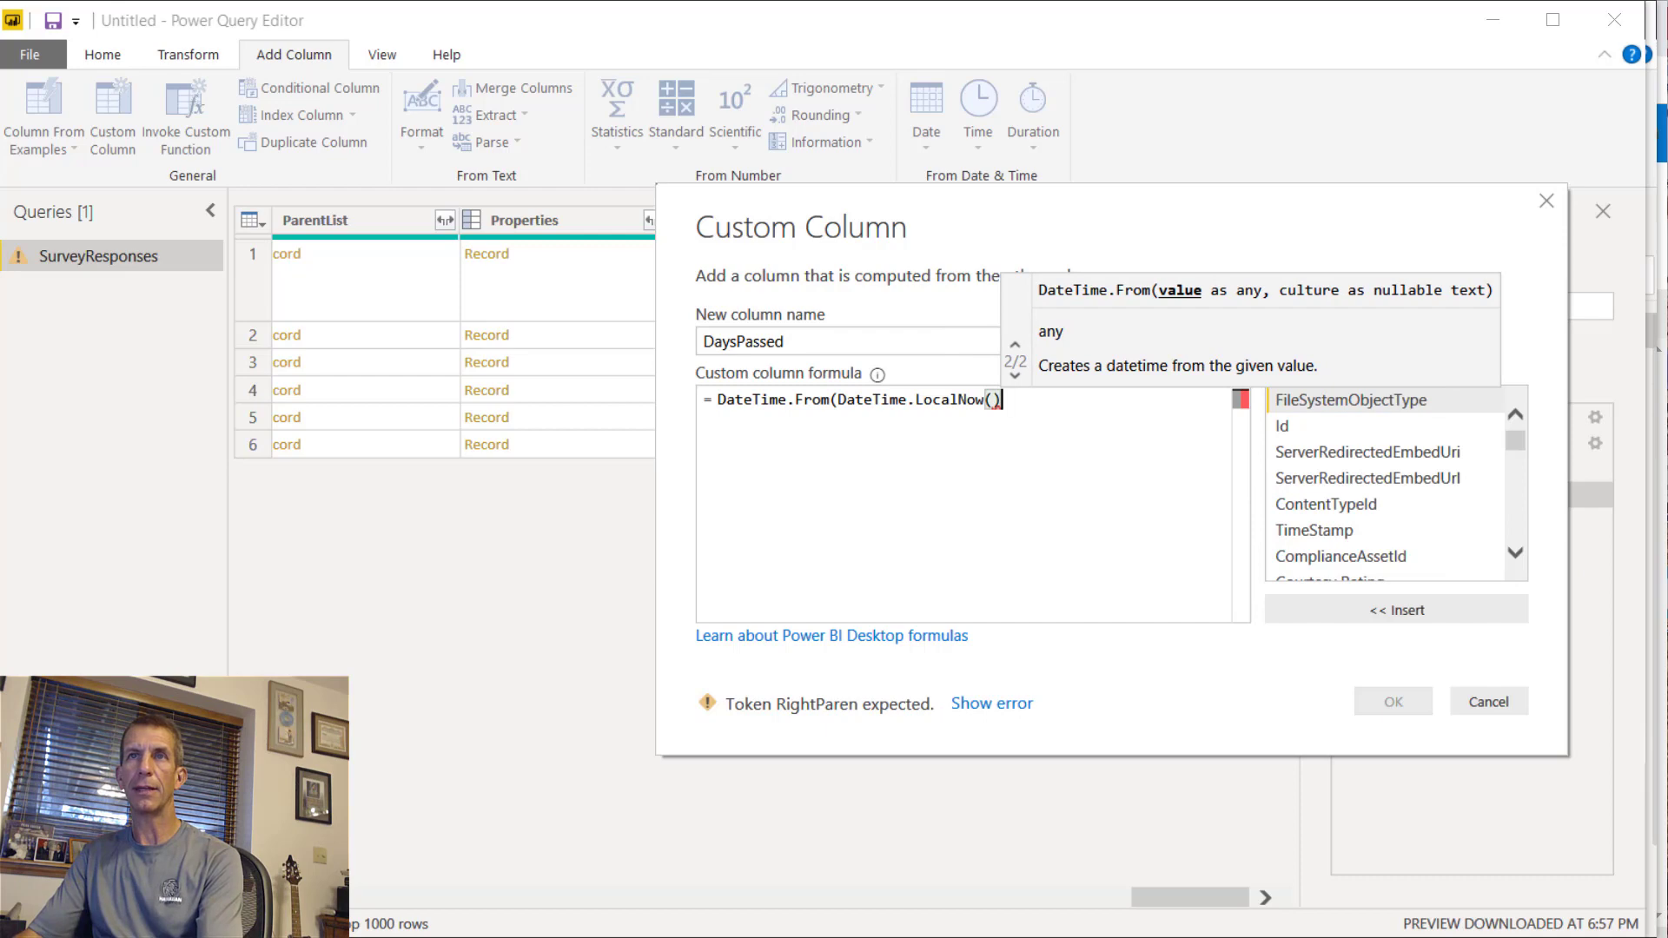
type(")")
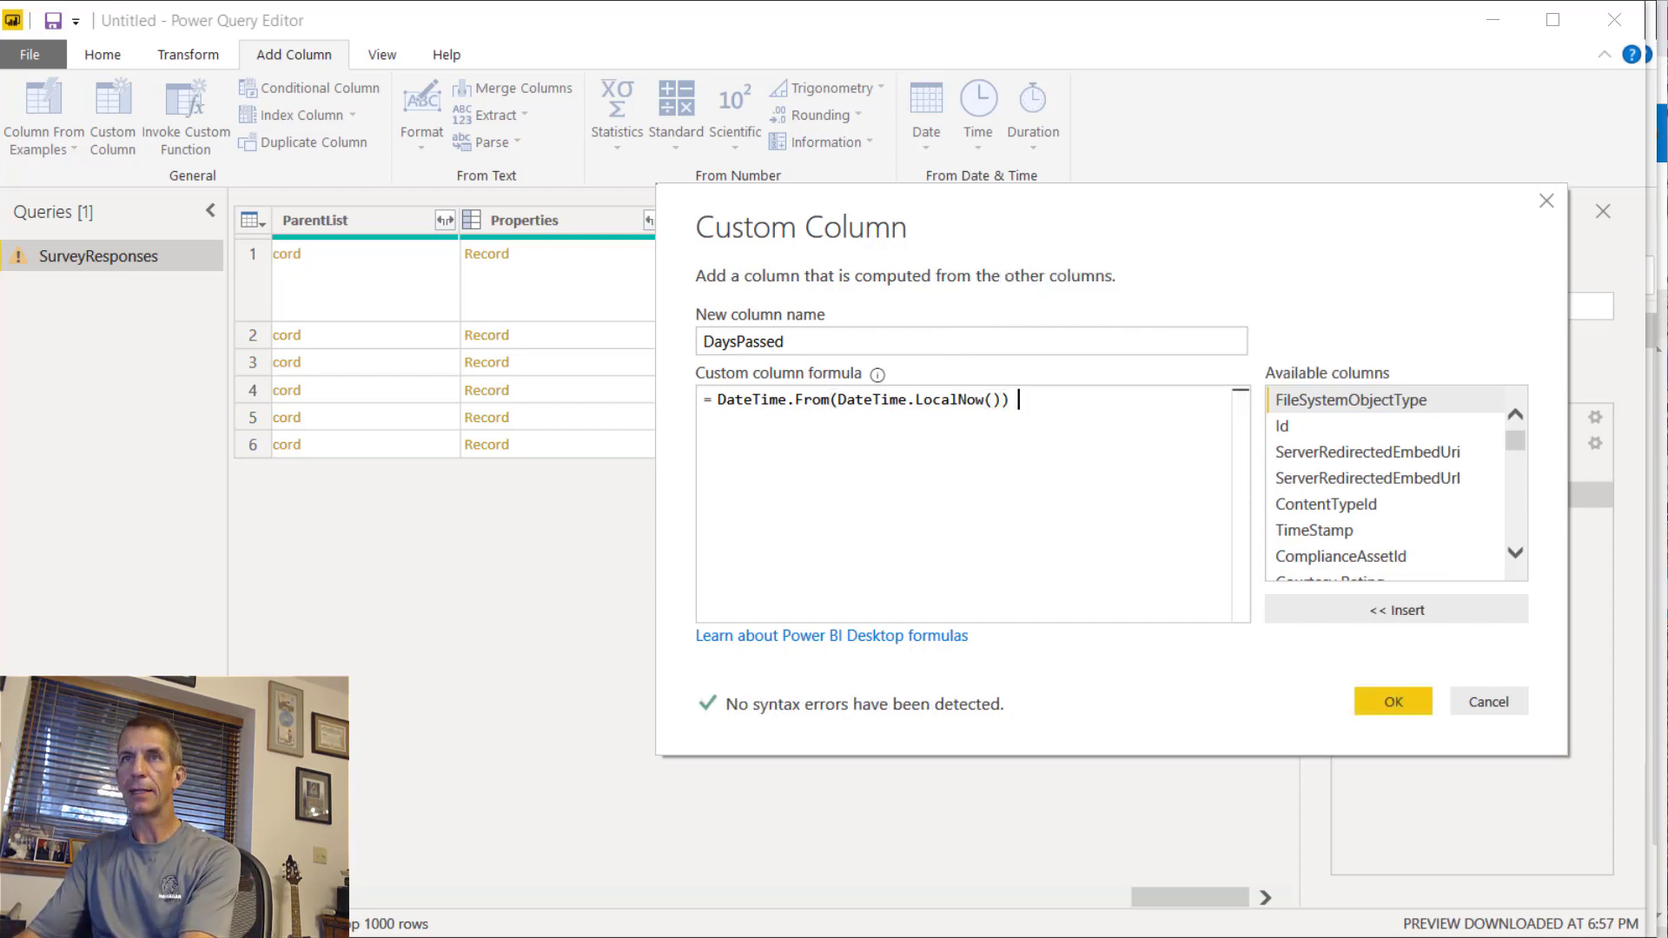
- Subtract [Created] from the current date and time in the formula and add the DaysPassed column to the query
type(" -")
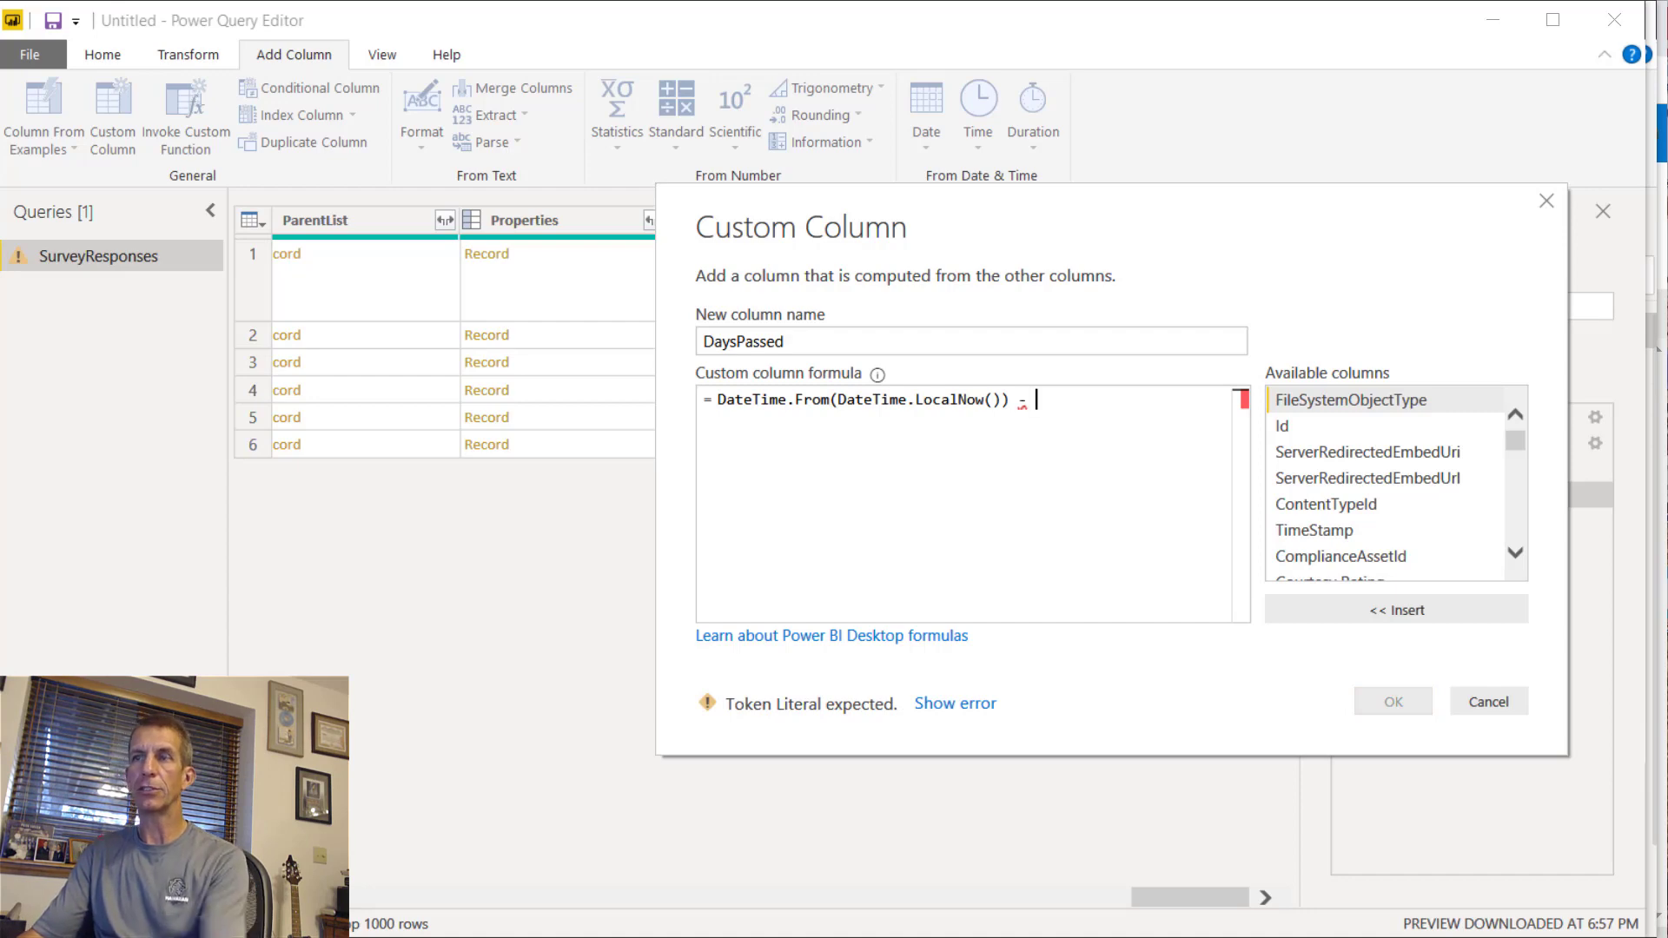
type(" [Crate")
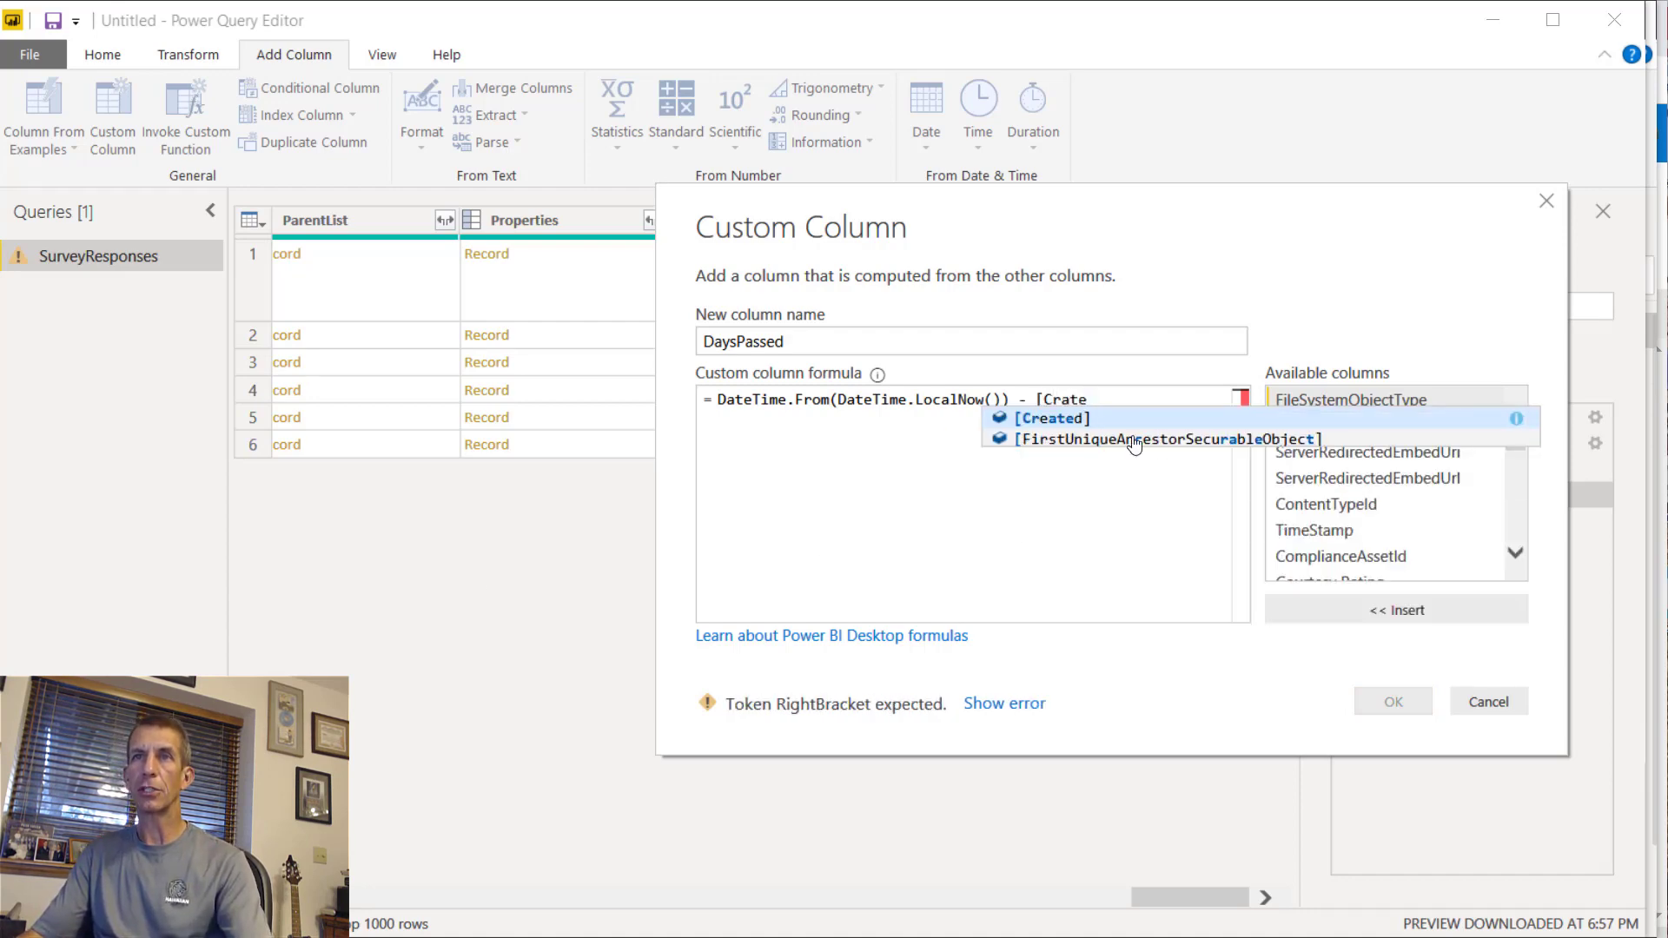
left_click(1075, 421)
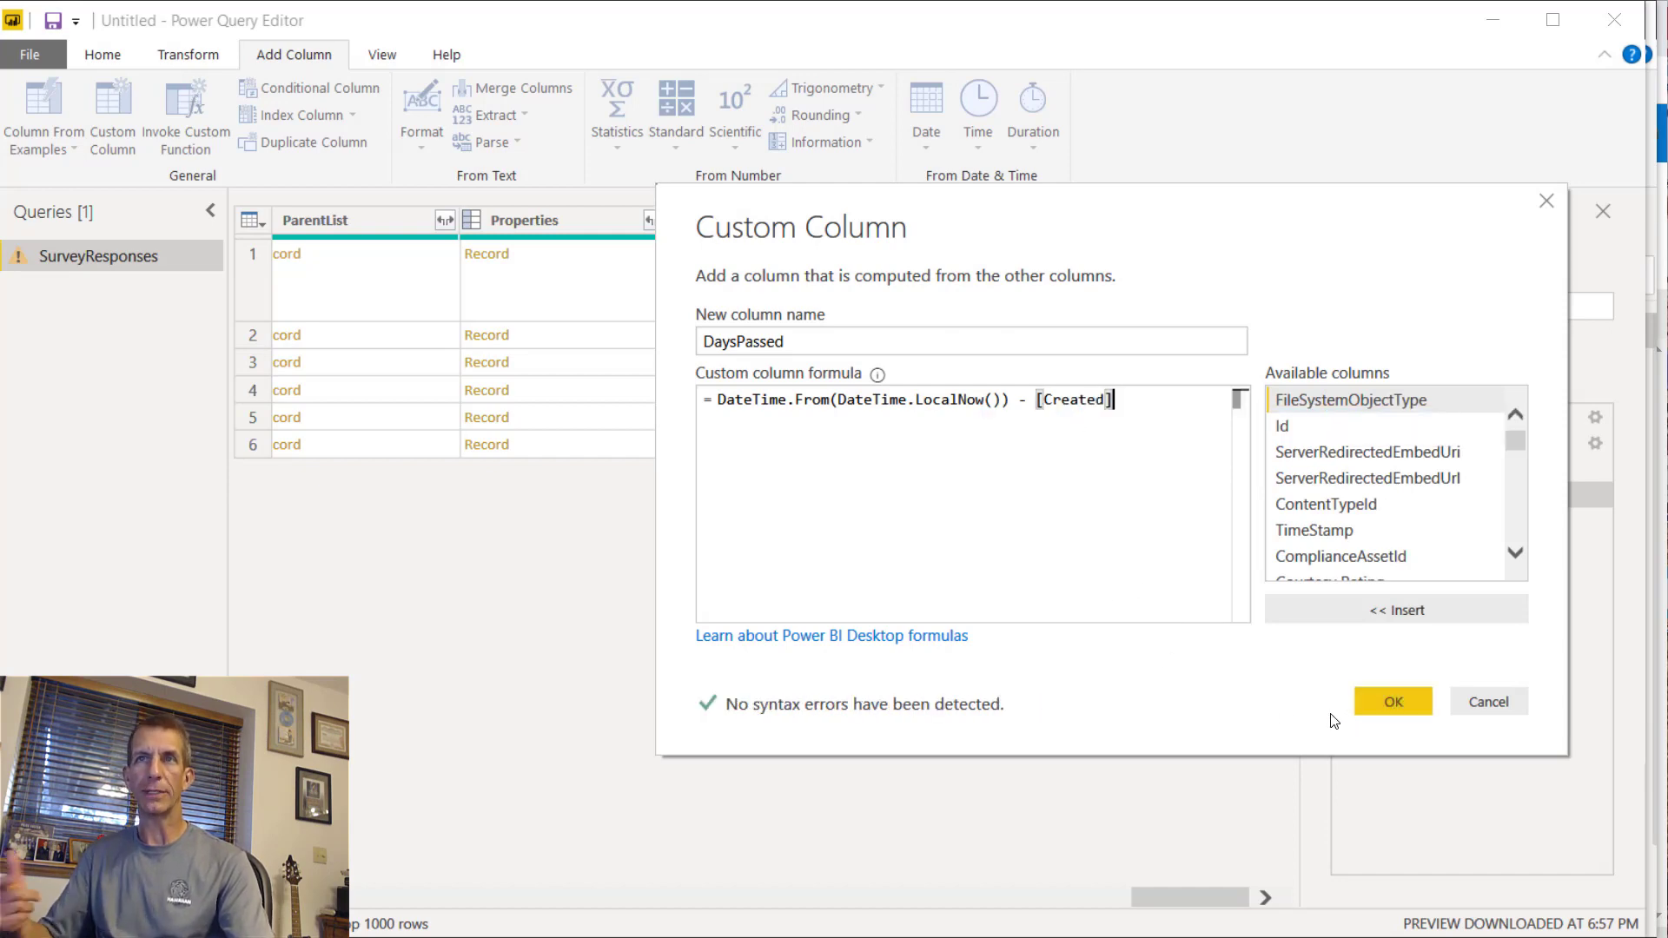
left_click(1367, 704)
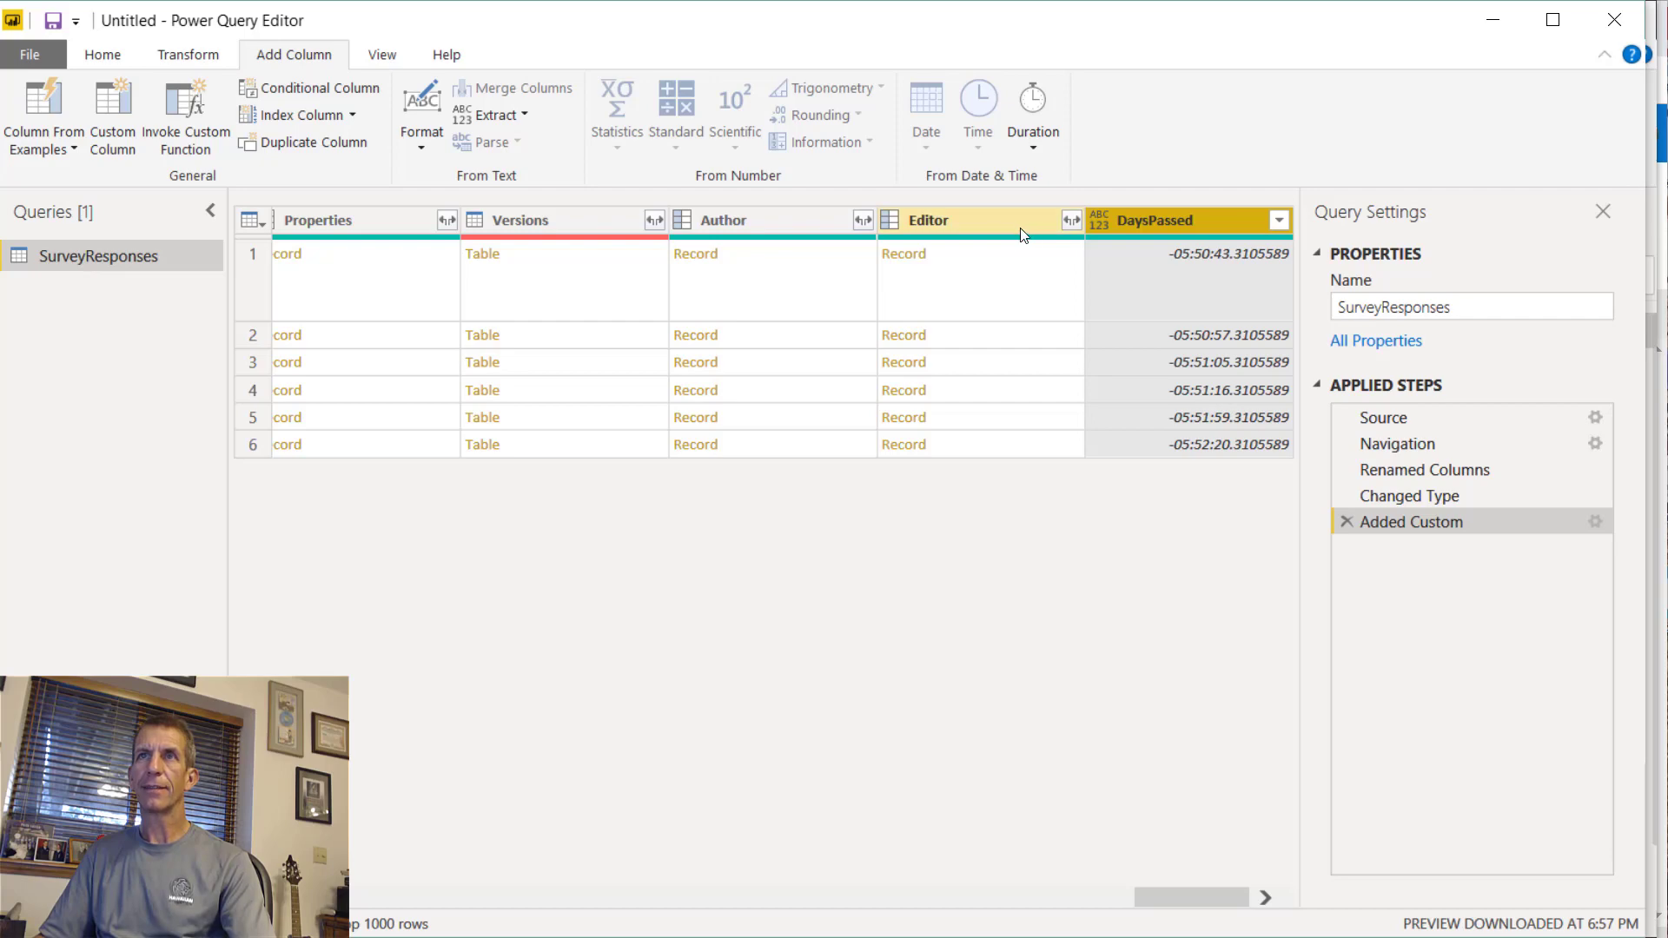
right_click(1164, 222)
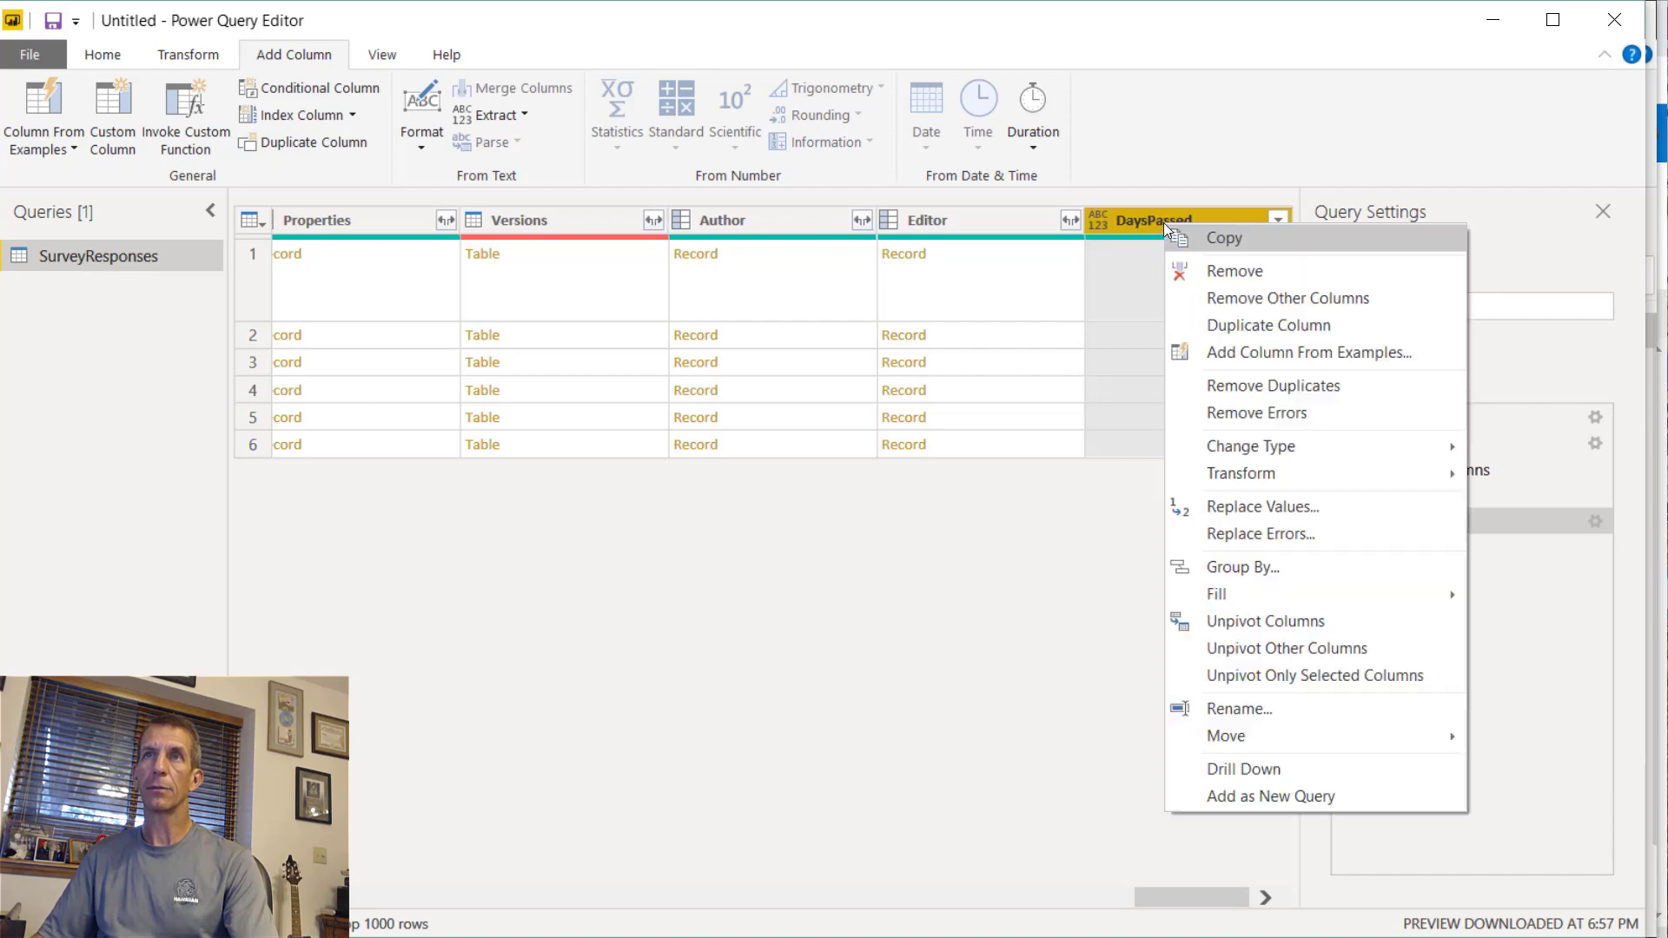
left_click(1303, 676)
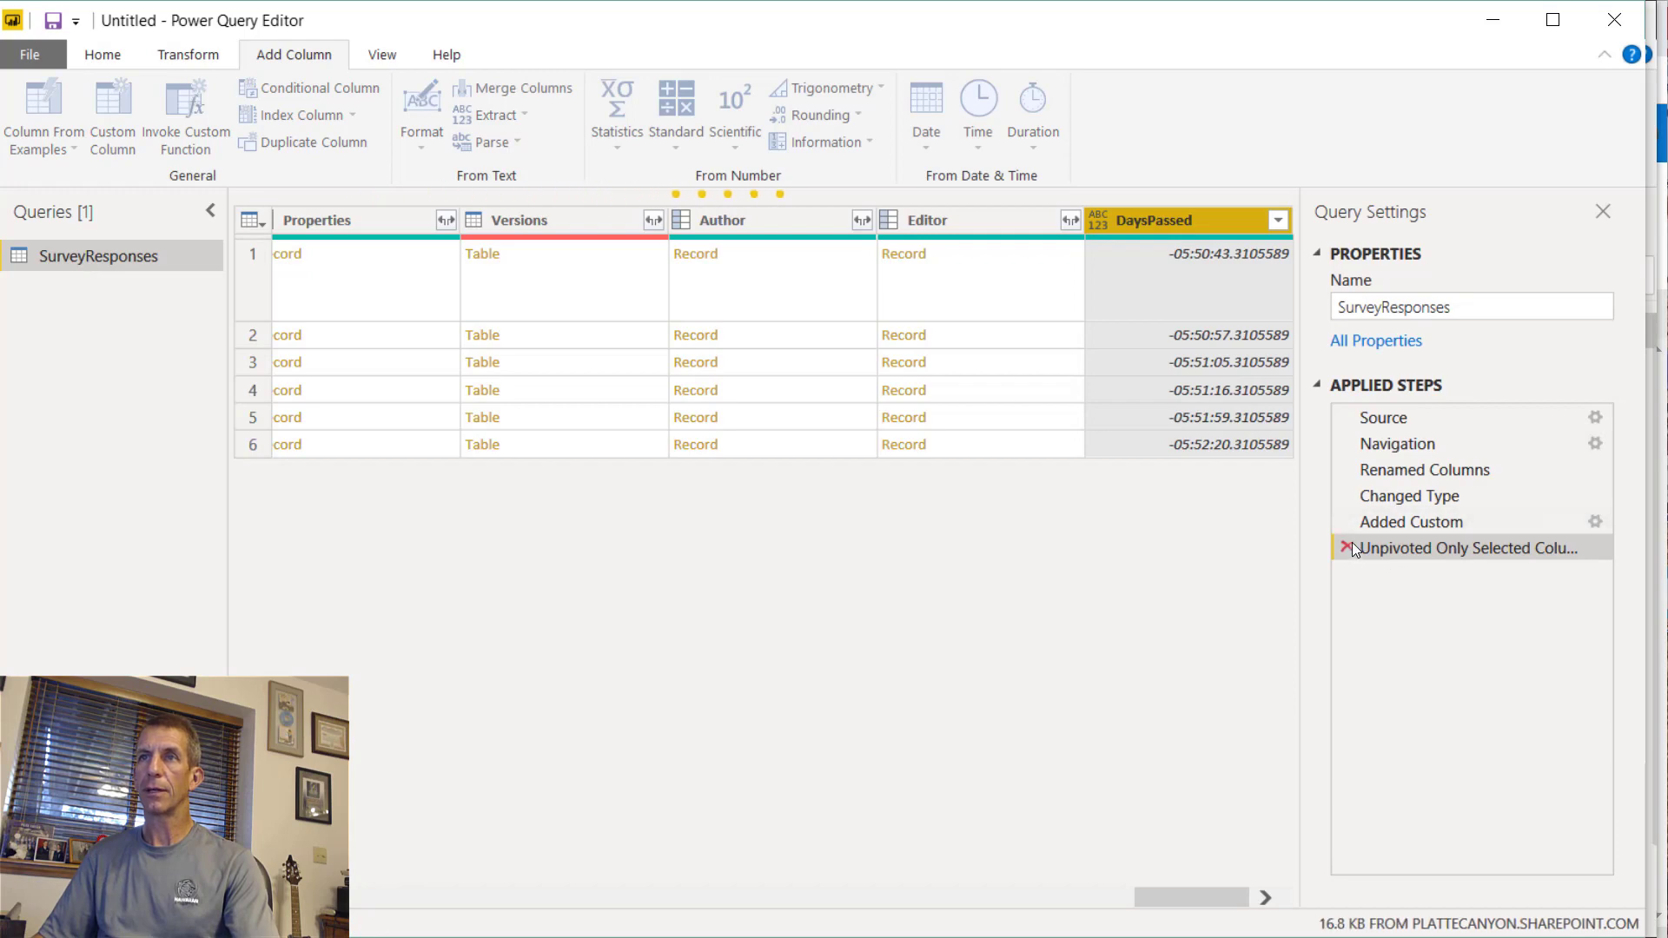
left_click(1346, 546)
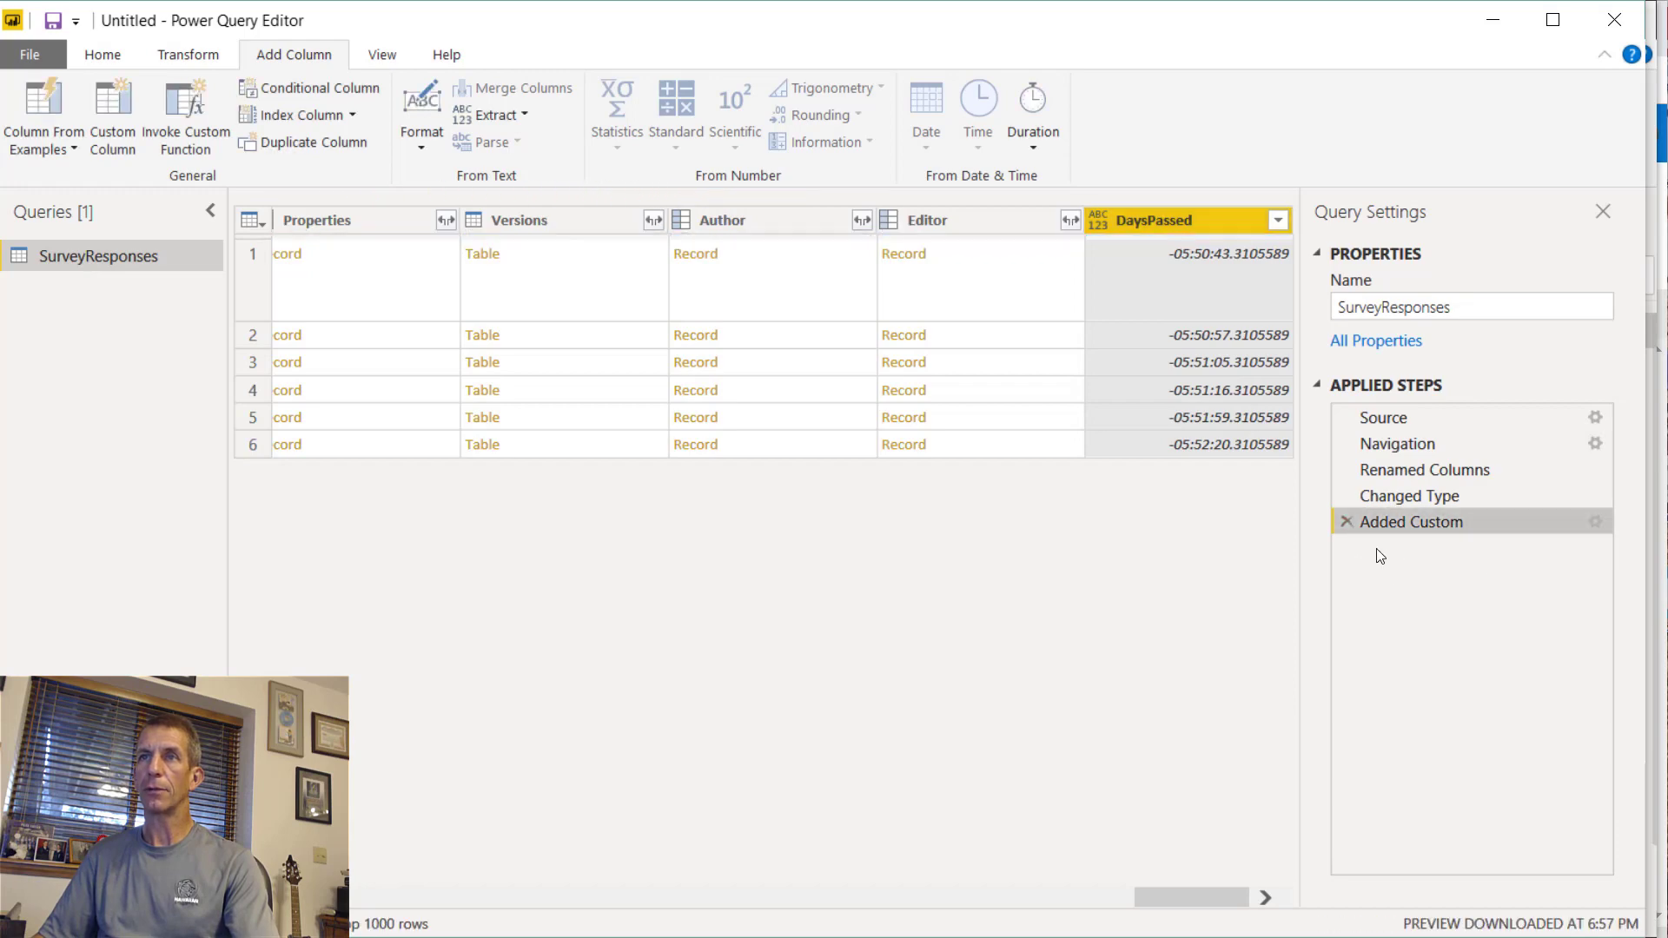
- Edit the DaysPassed custom column formula to add + #duration(0, 6, 0) after [Created] and apply it
double_click(1424, 525)
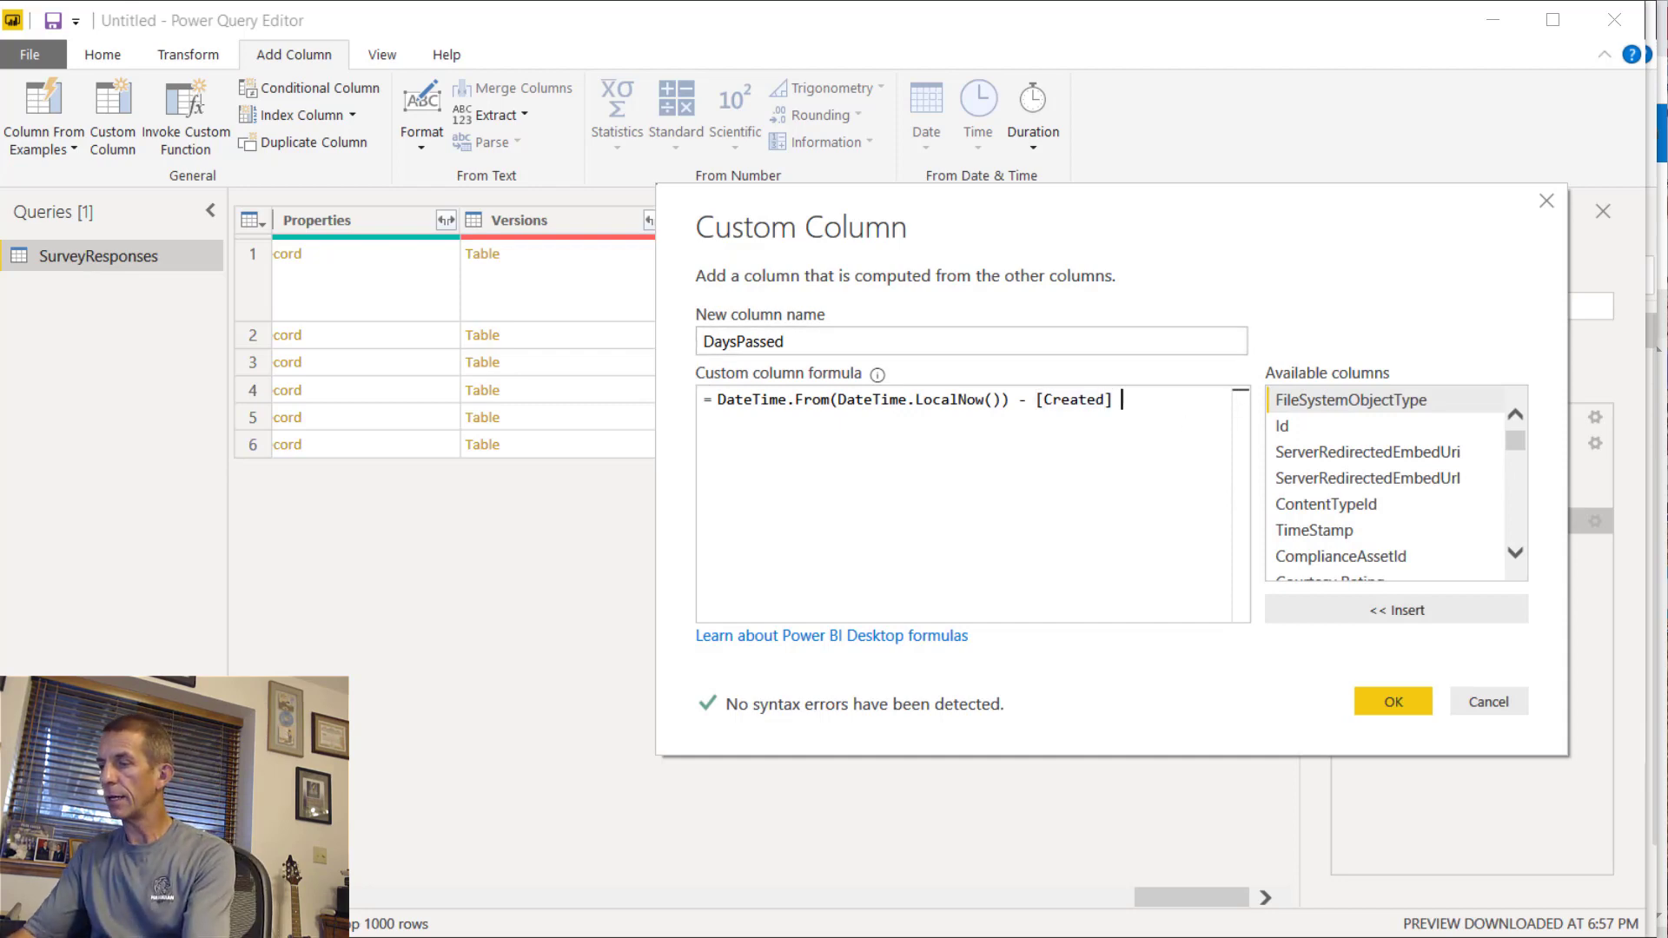
type("+ #")
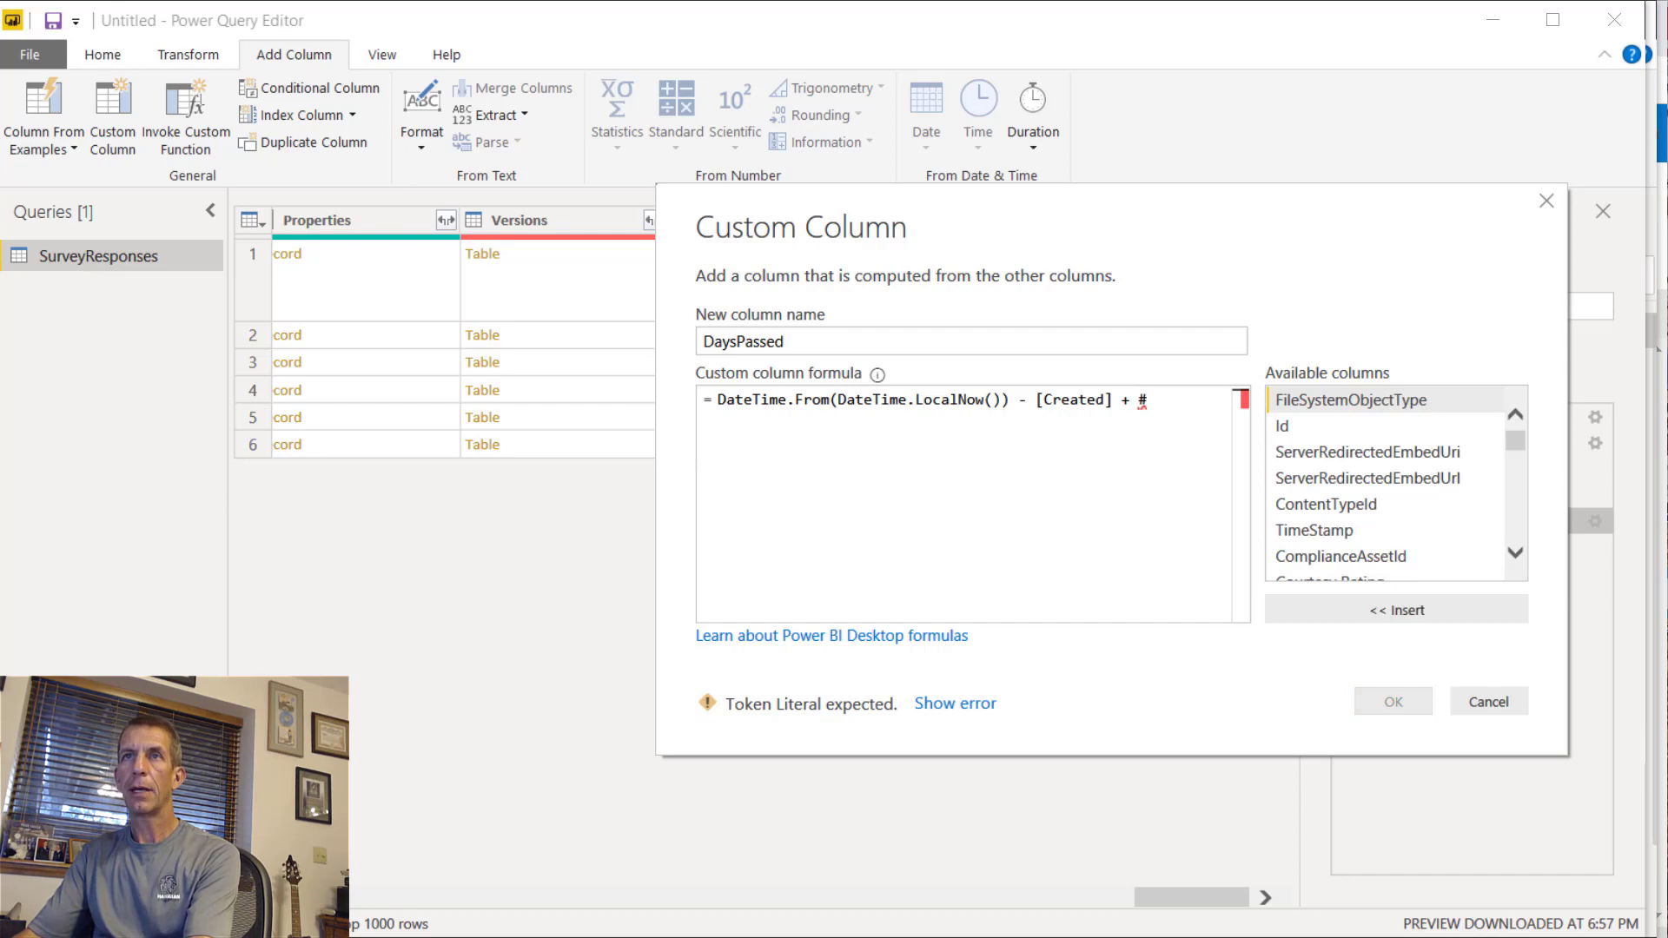
type("dur")
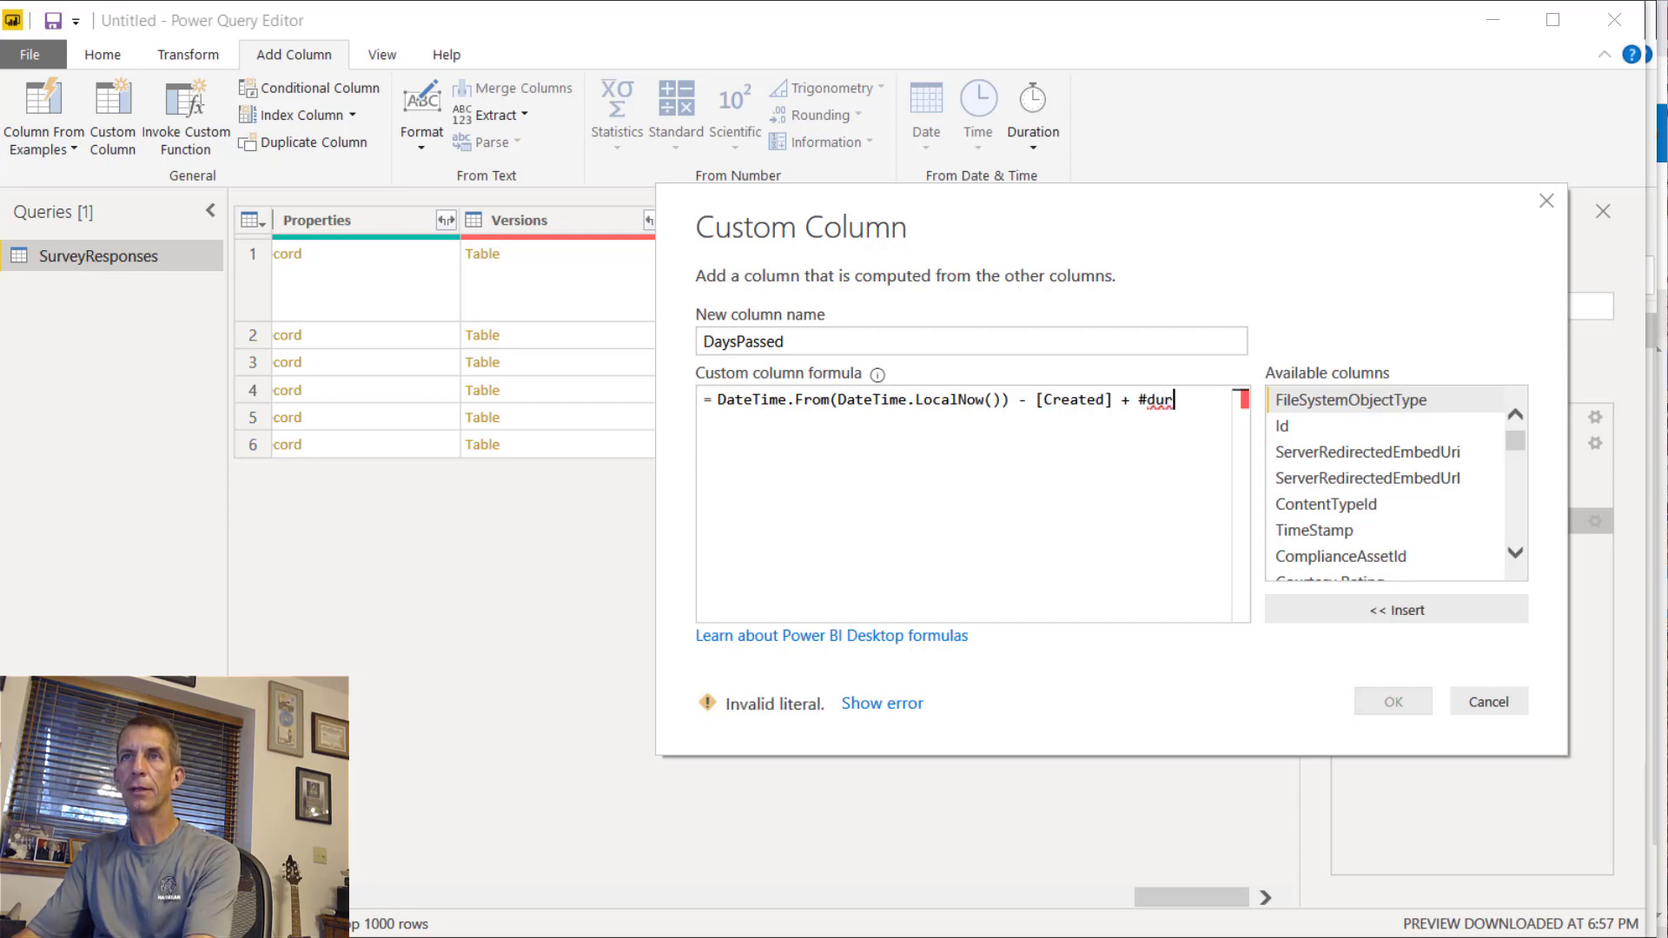
type("ation")
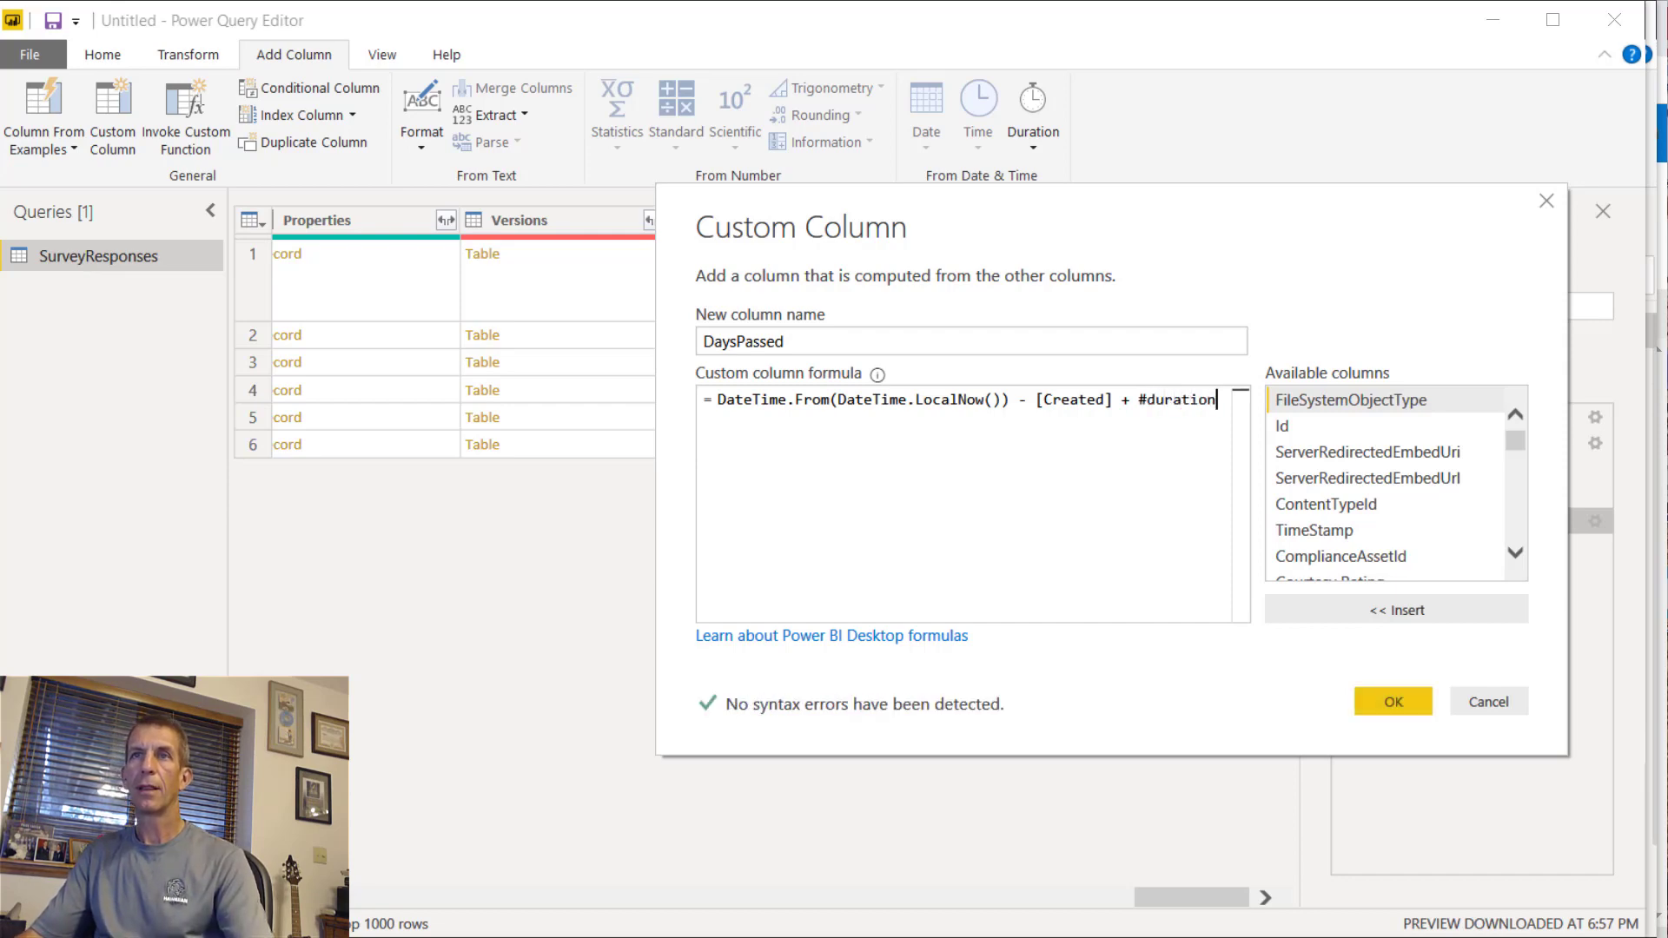
type("(")
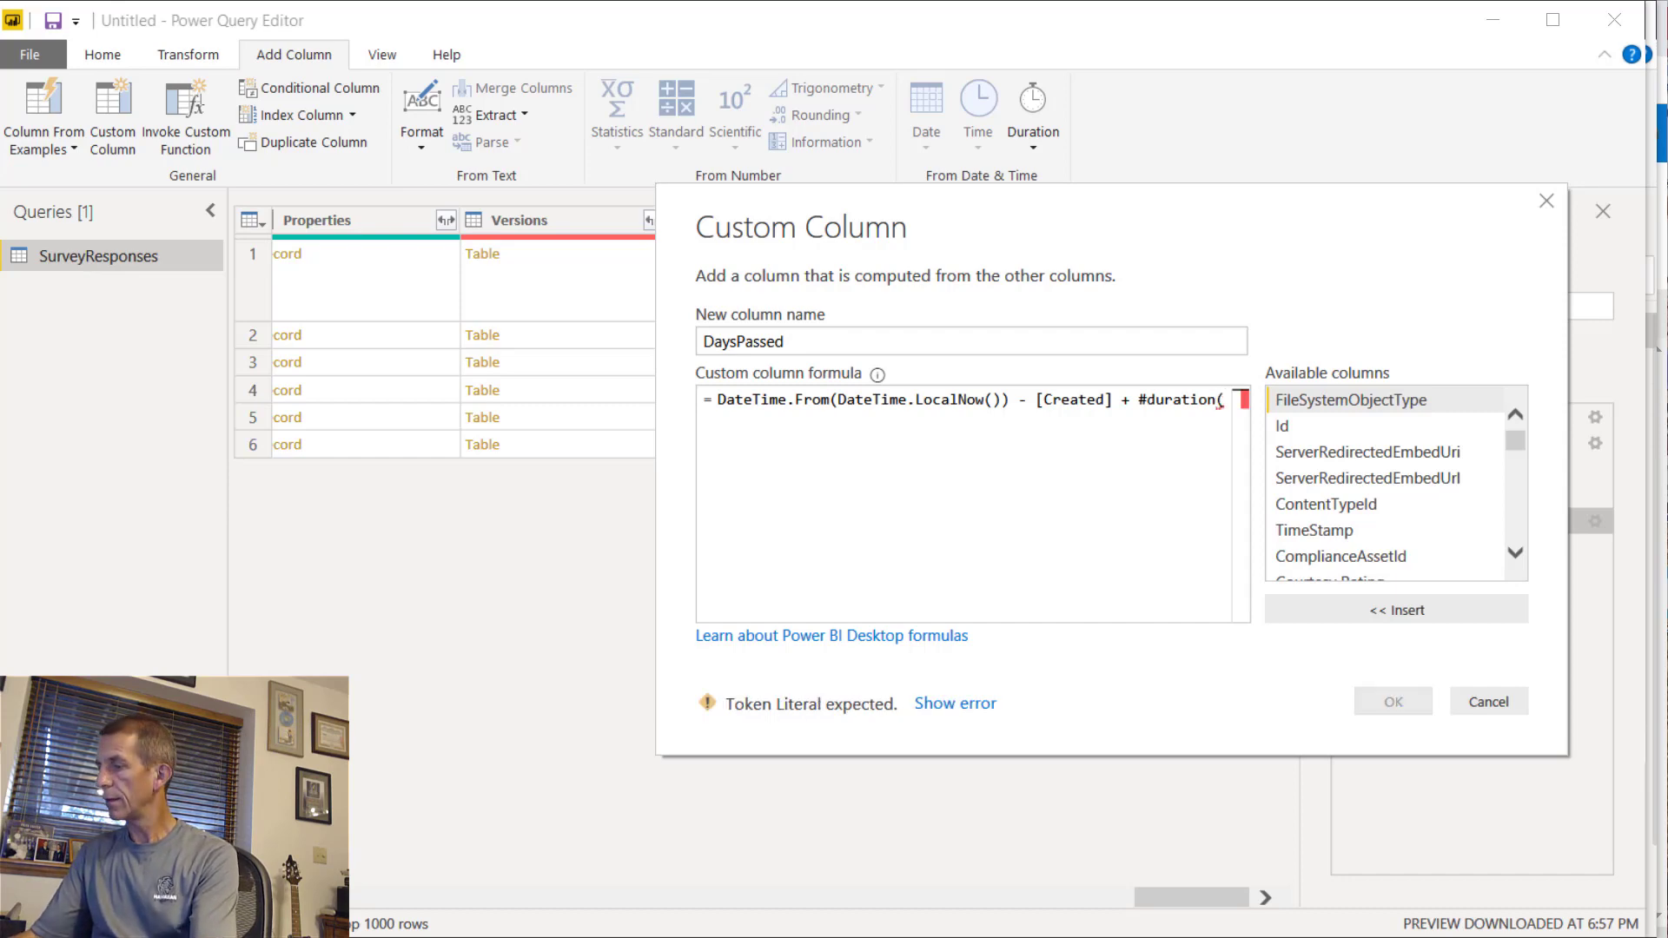
type("0")
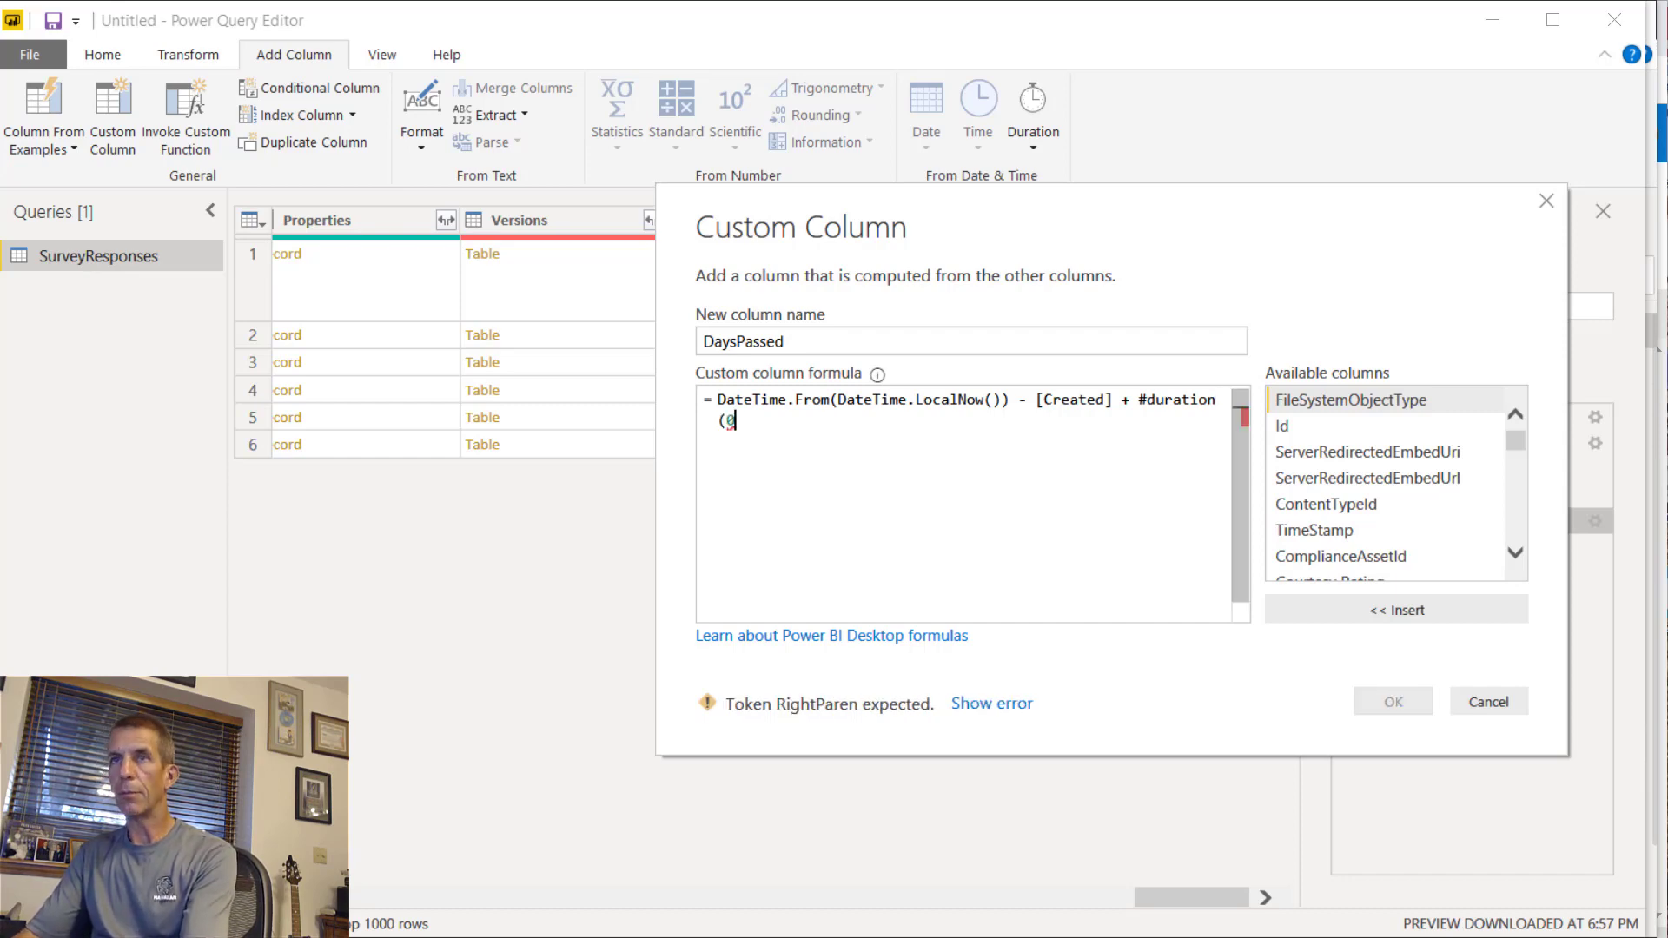
type(", ")
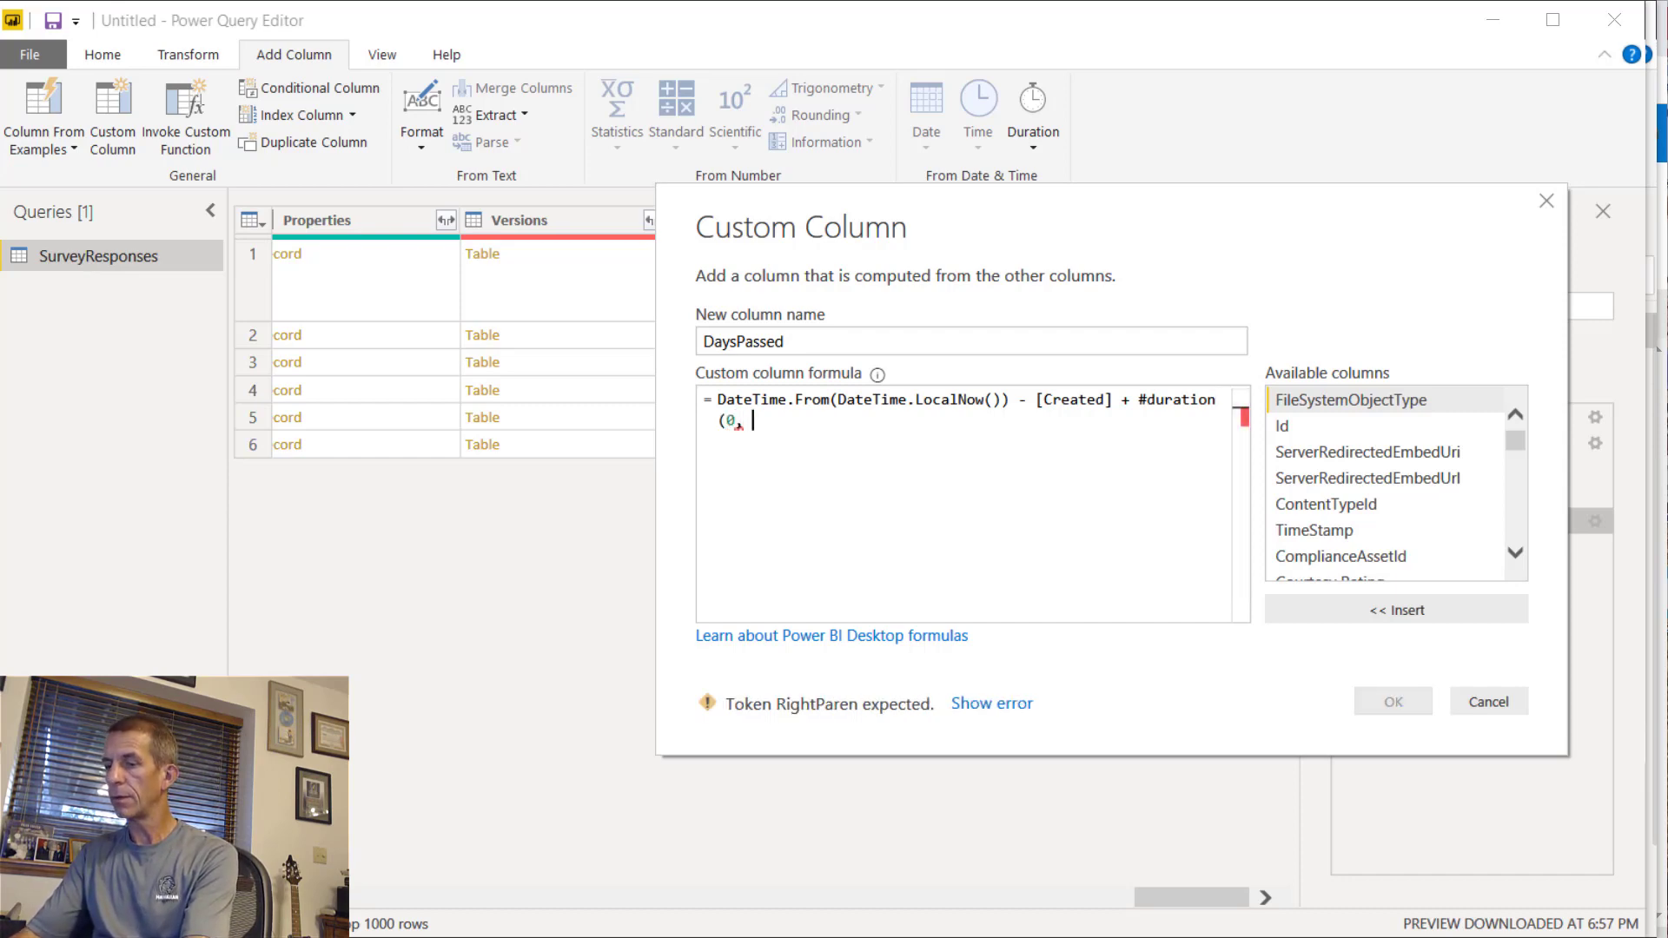
type("6, ")
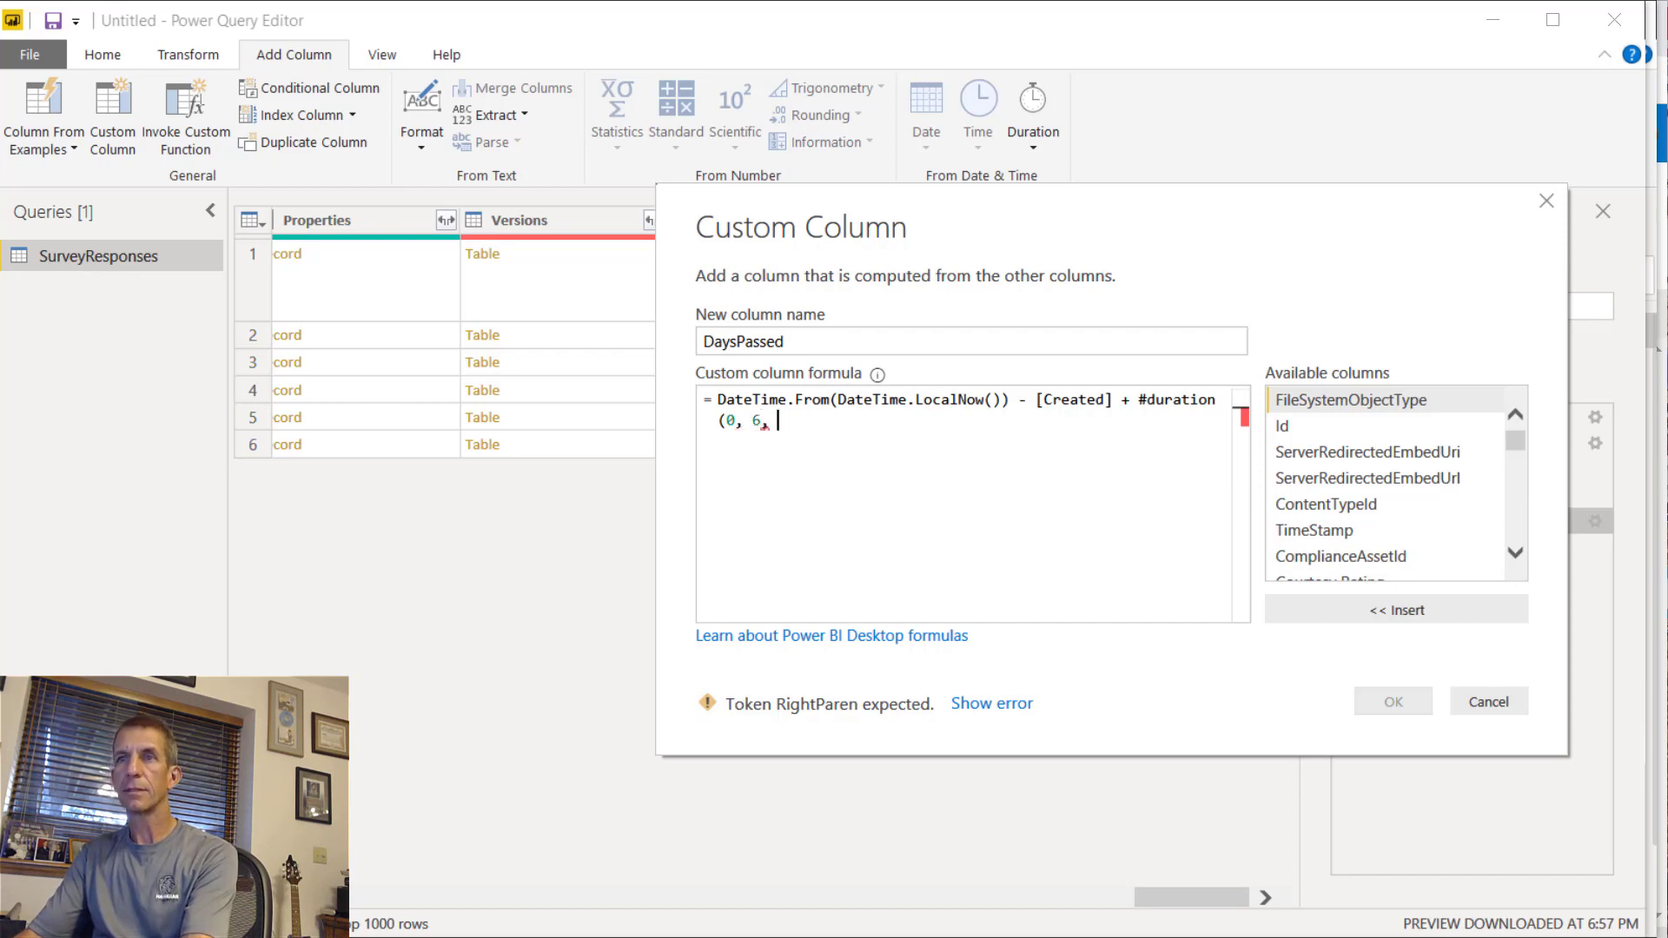
type("0)")
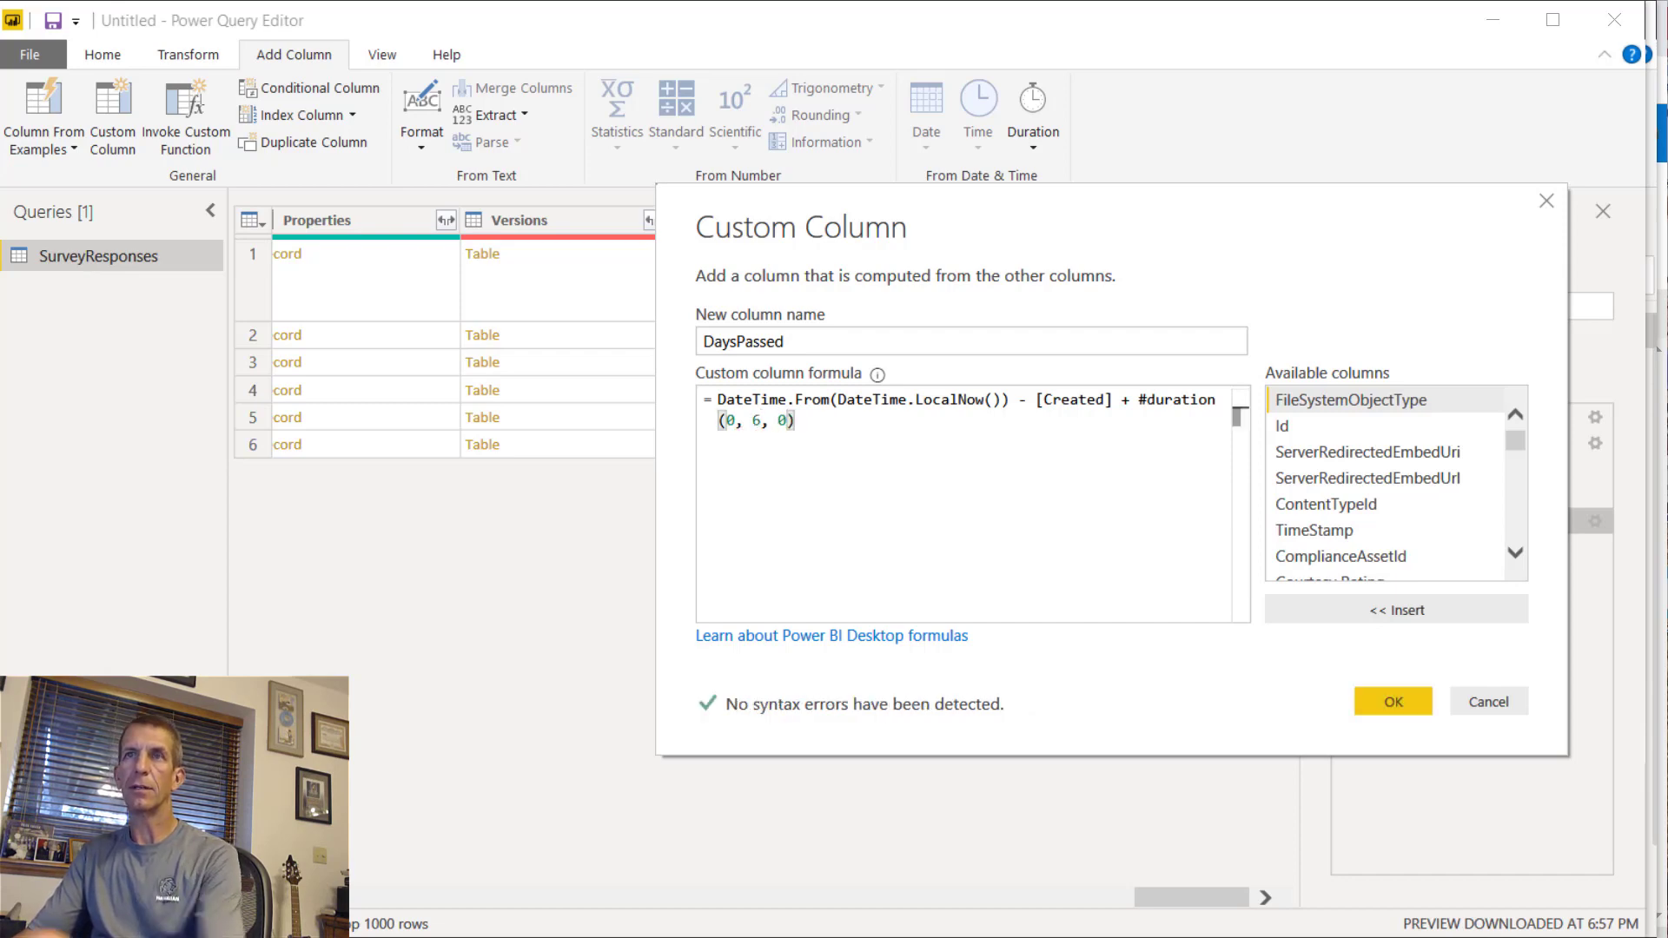
left_click(1415, 701)
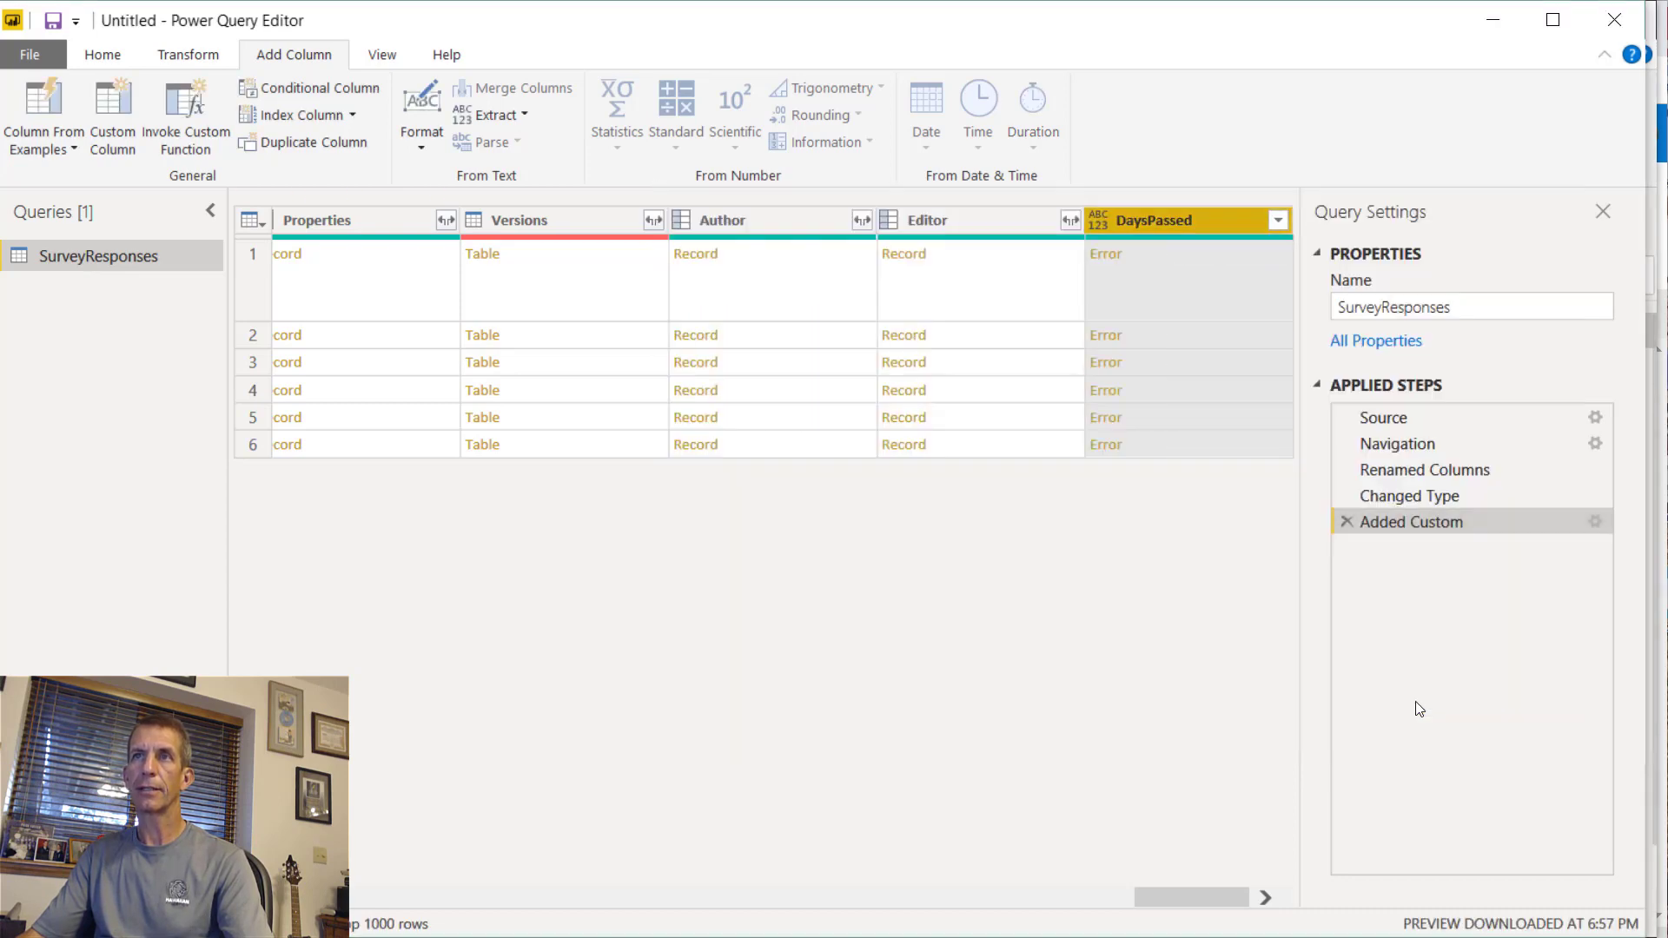
left_click(1399, 929)
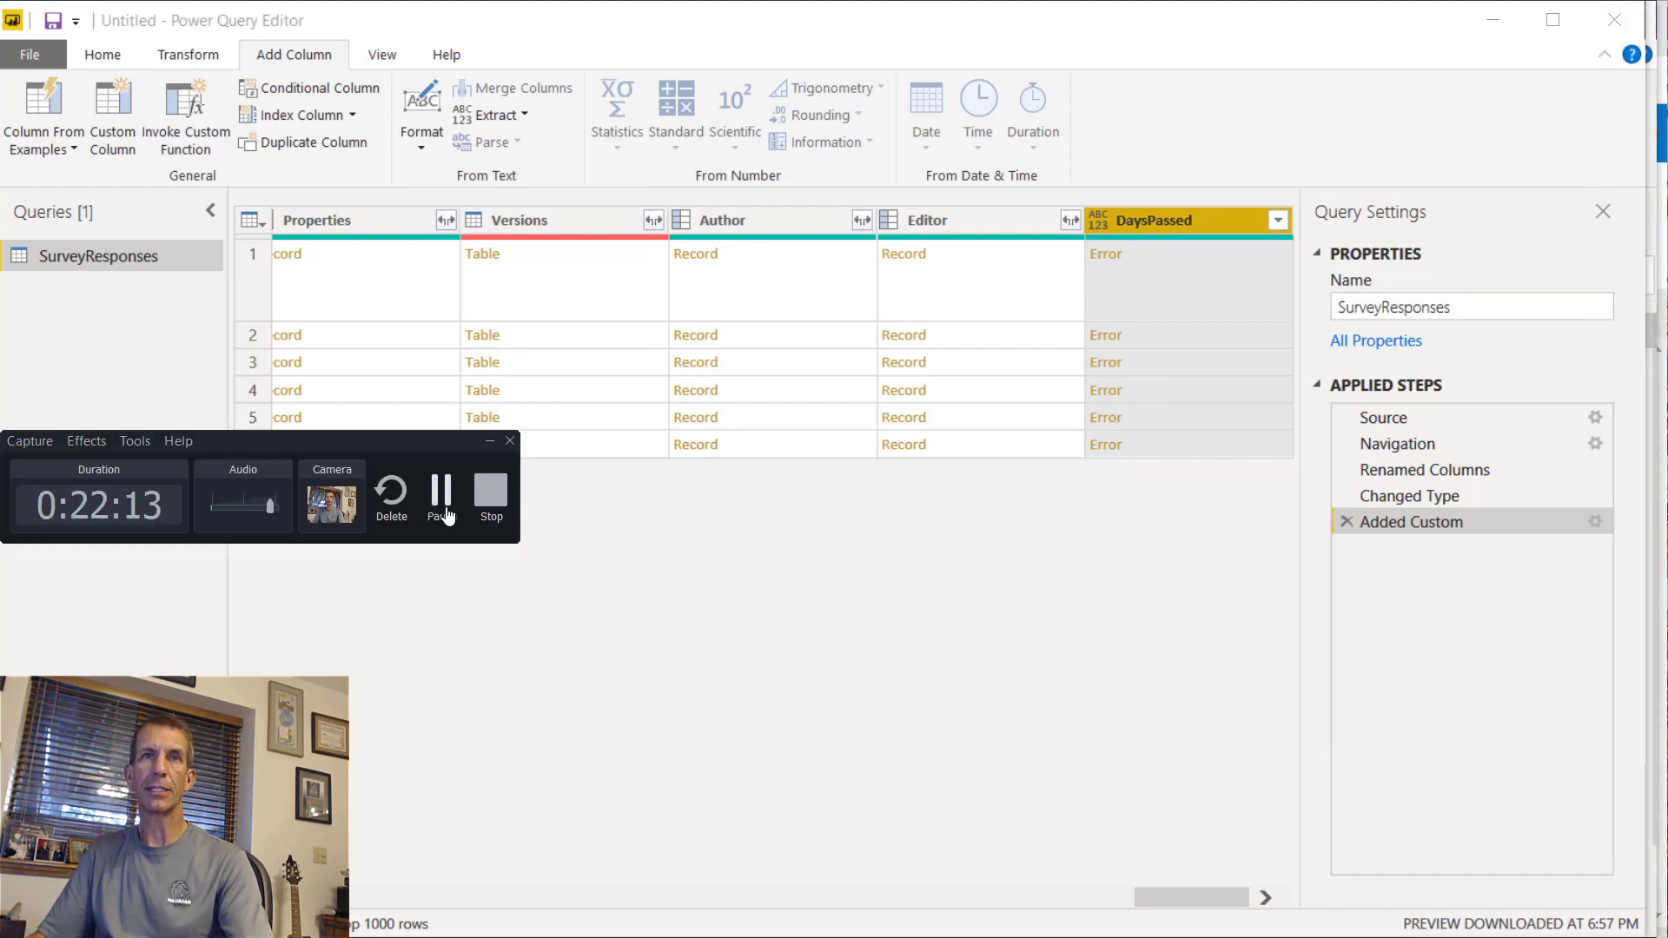
left_click(447, 513)
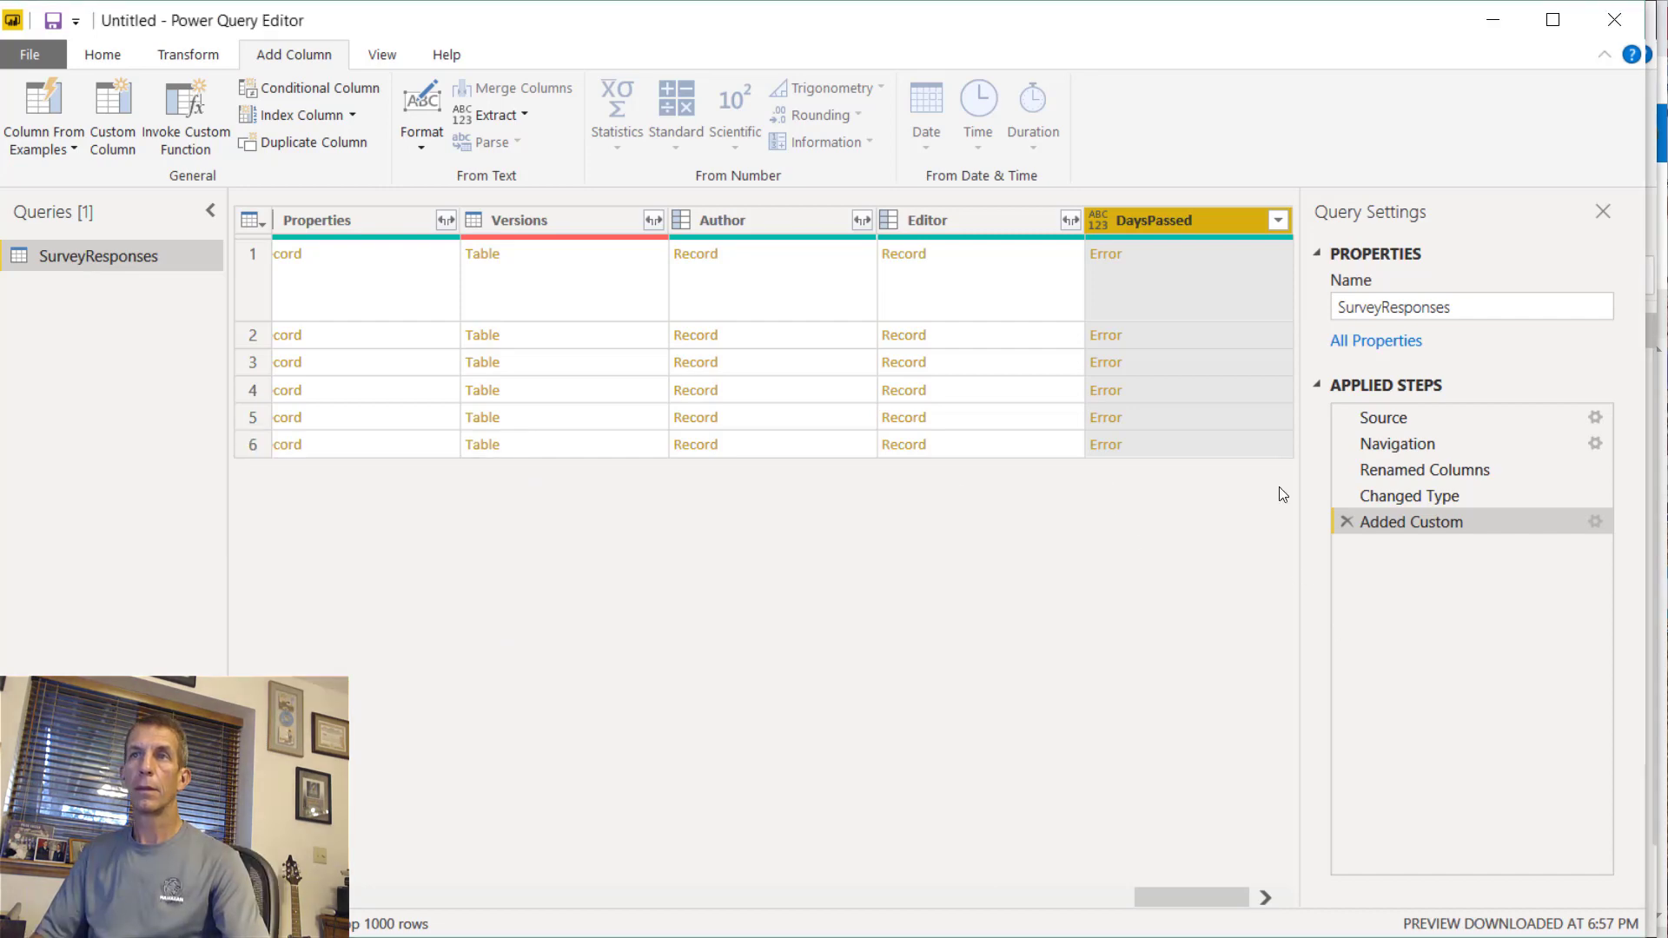
- Add a fourth argument to the DaysPassed formula's duration so it reads #duration(0, 6, 0, 0), and apply it
double_click(1405, 530)
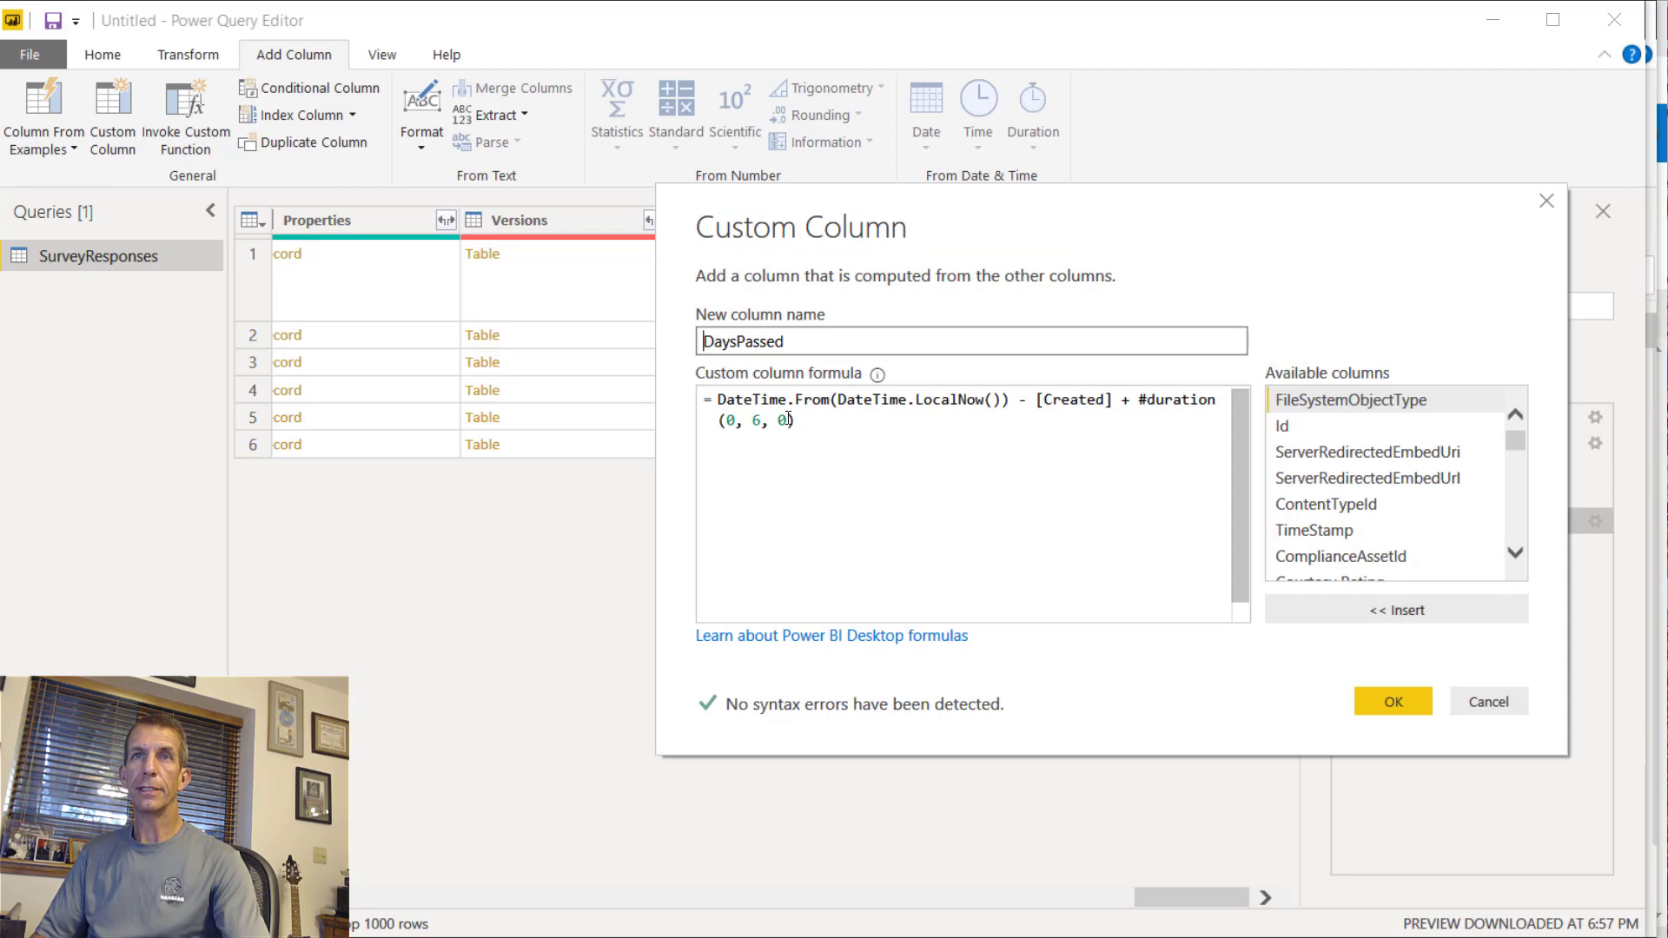
left_click(788, 420)
type(", ")
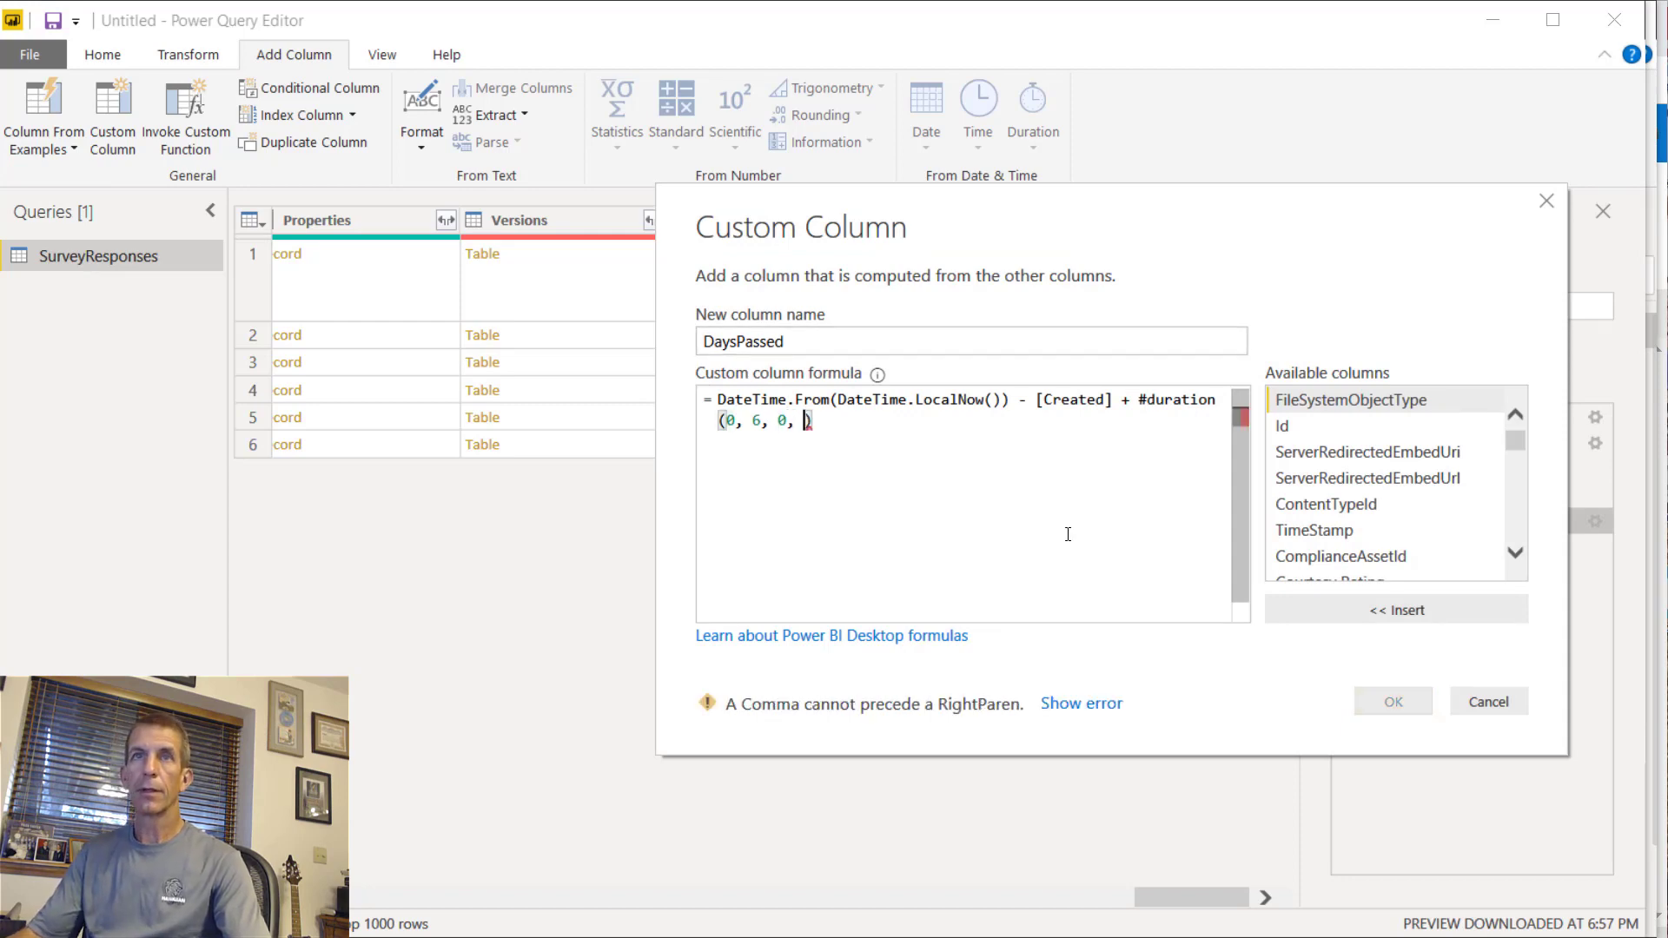
type("0")
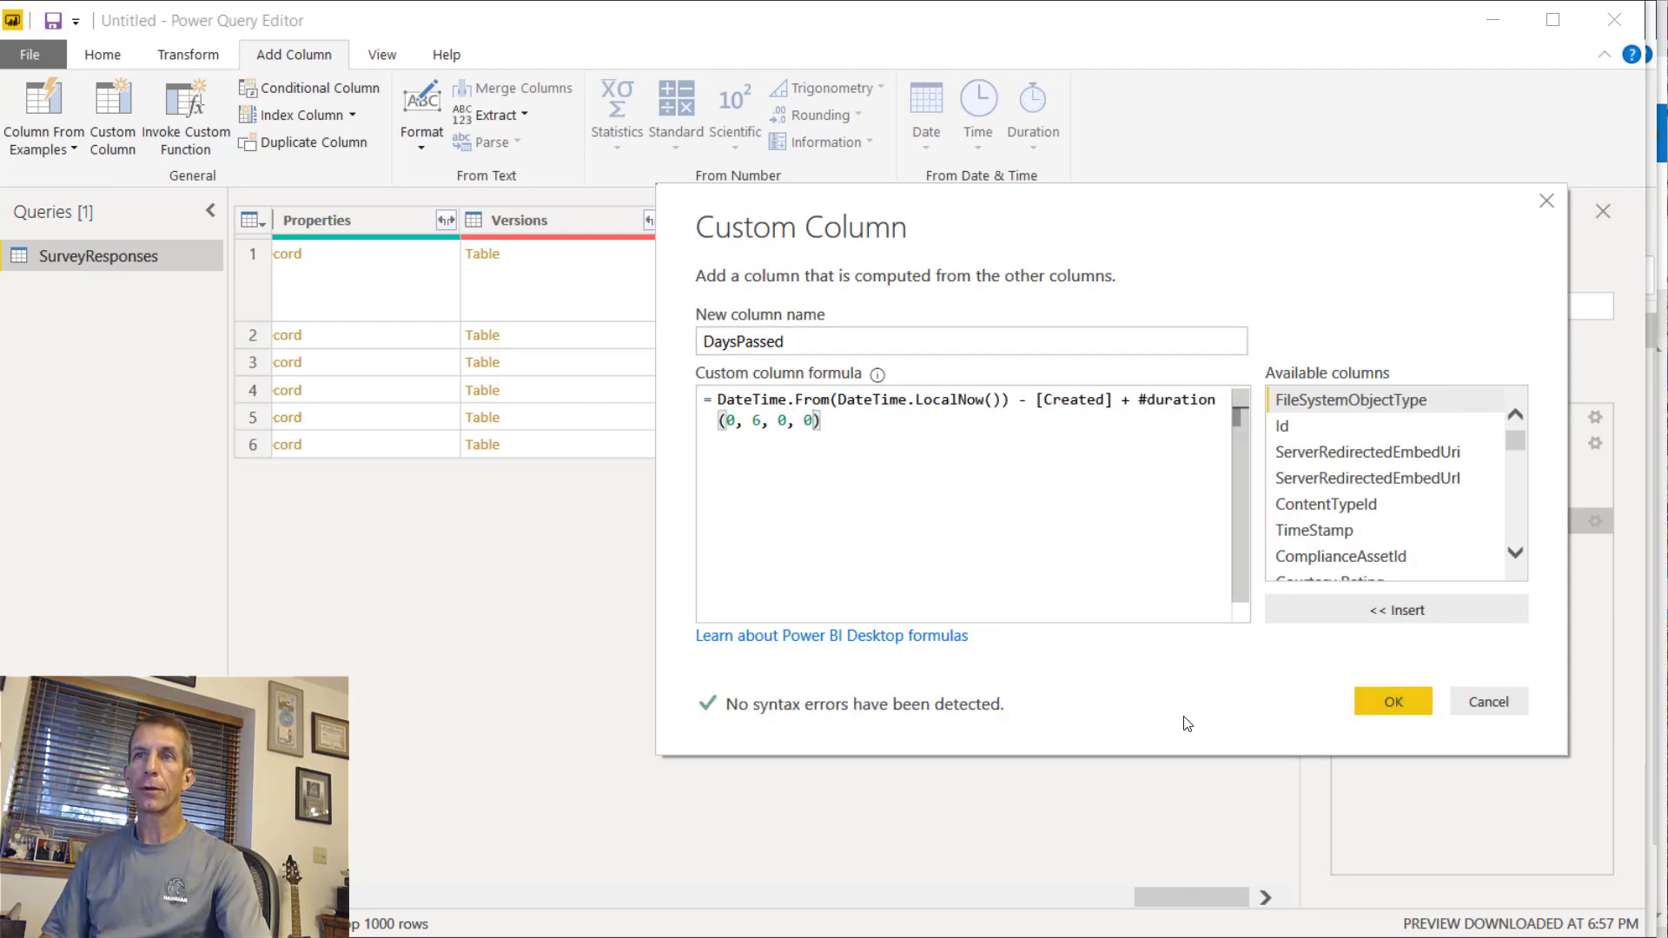
left_click(1378, 709)
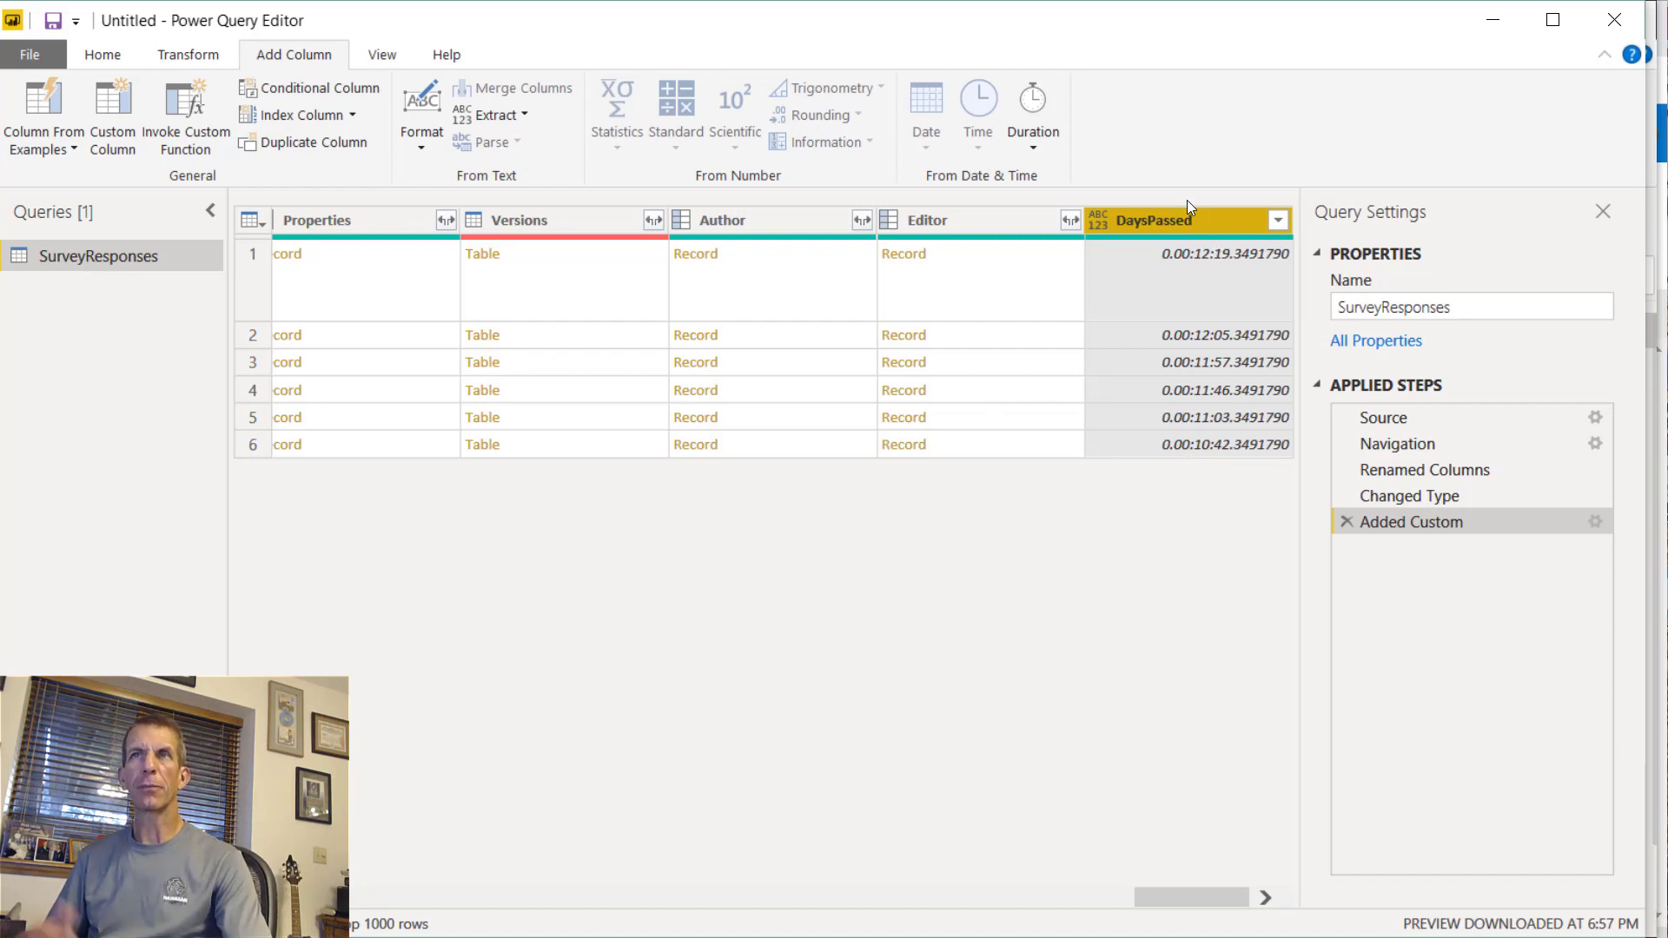
- Change the data type of the DaysPassed column to Whole Number
right_click(1187, 226)
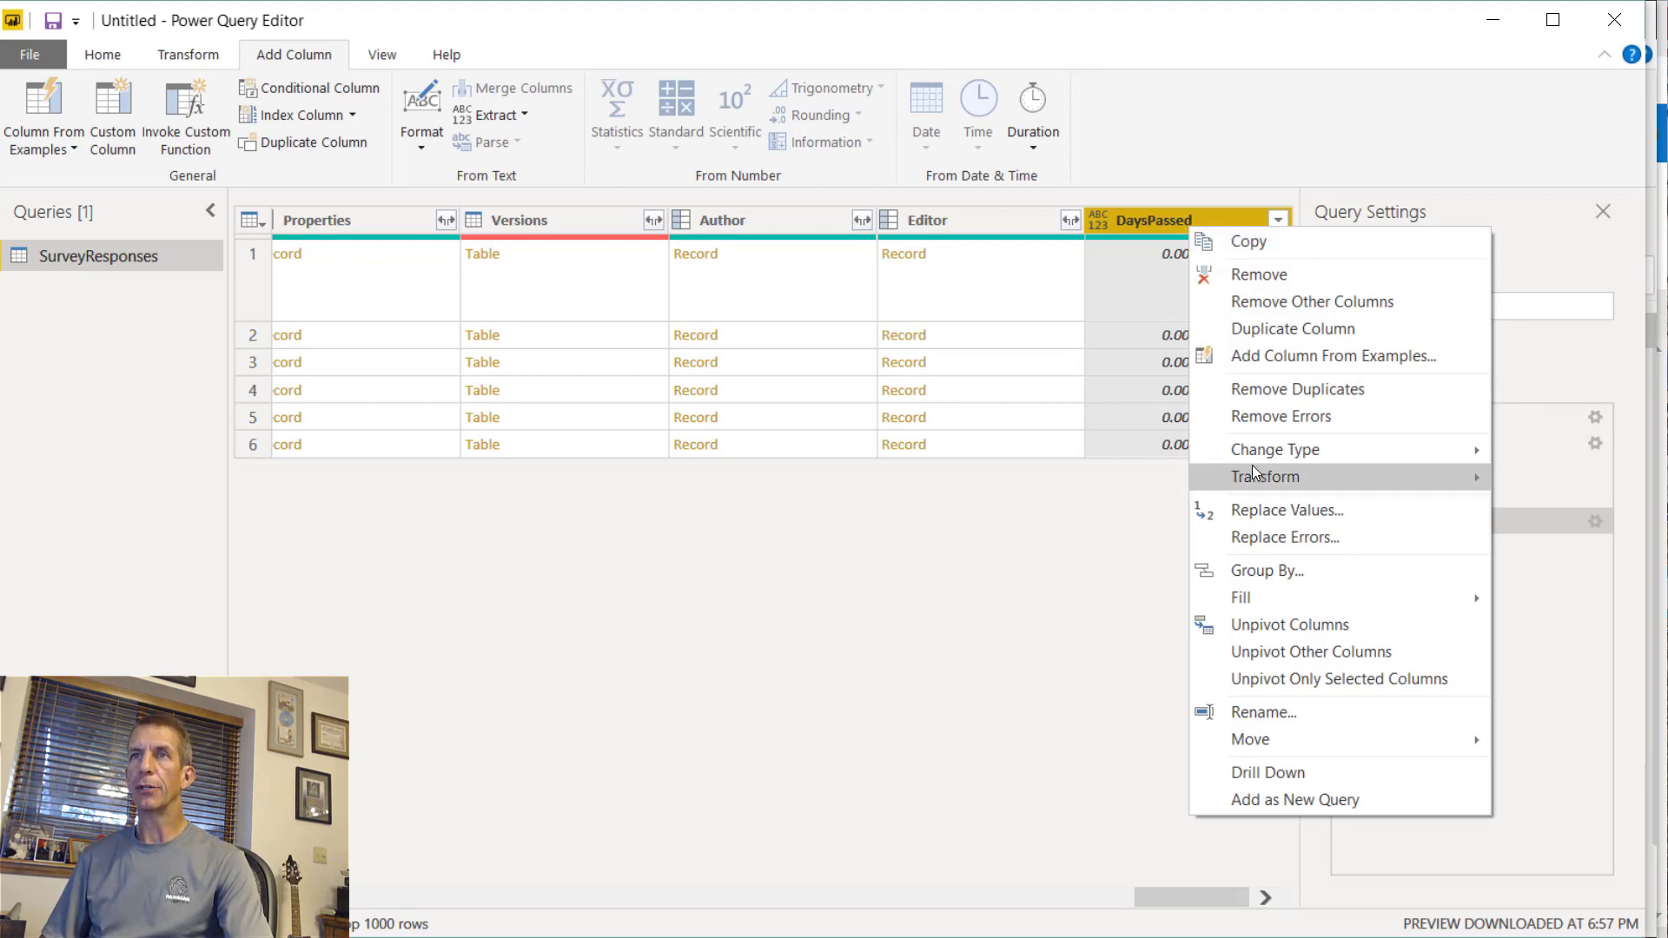
mouse_move(1244, 450)
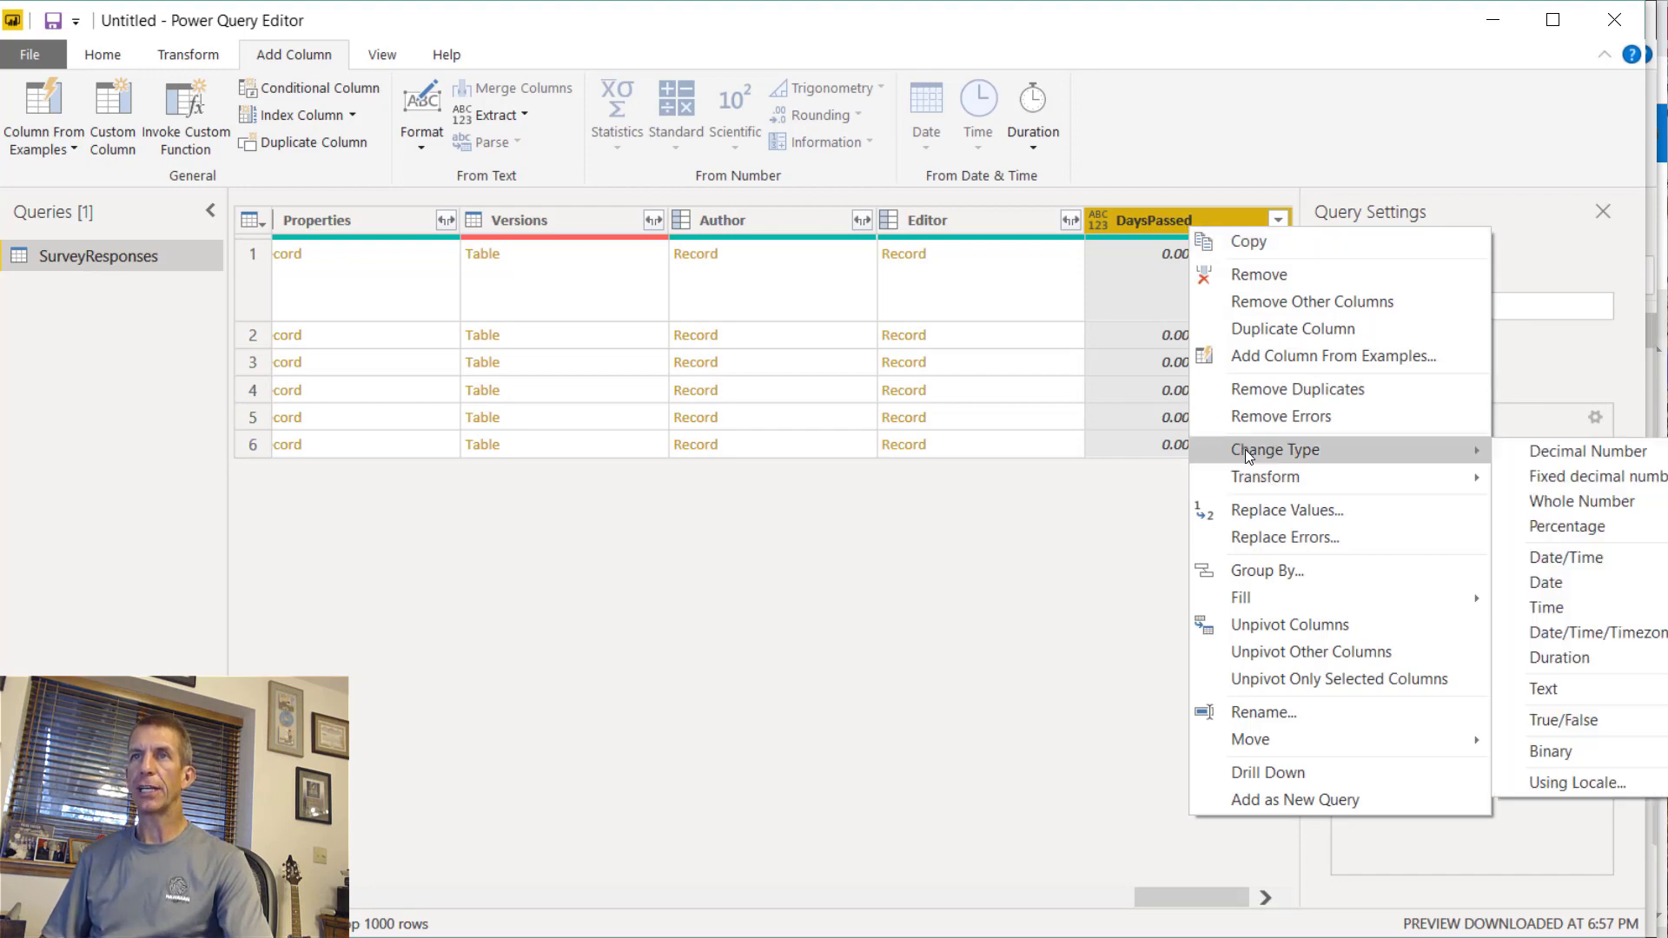
left_click(1577, 509)
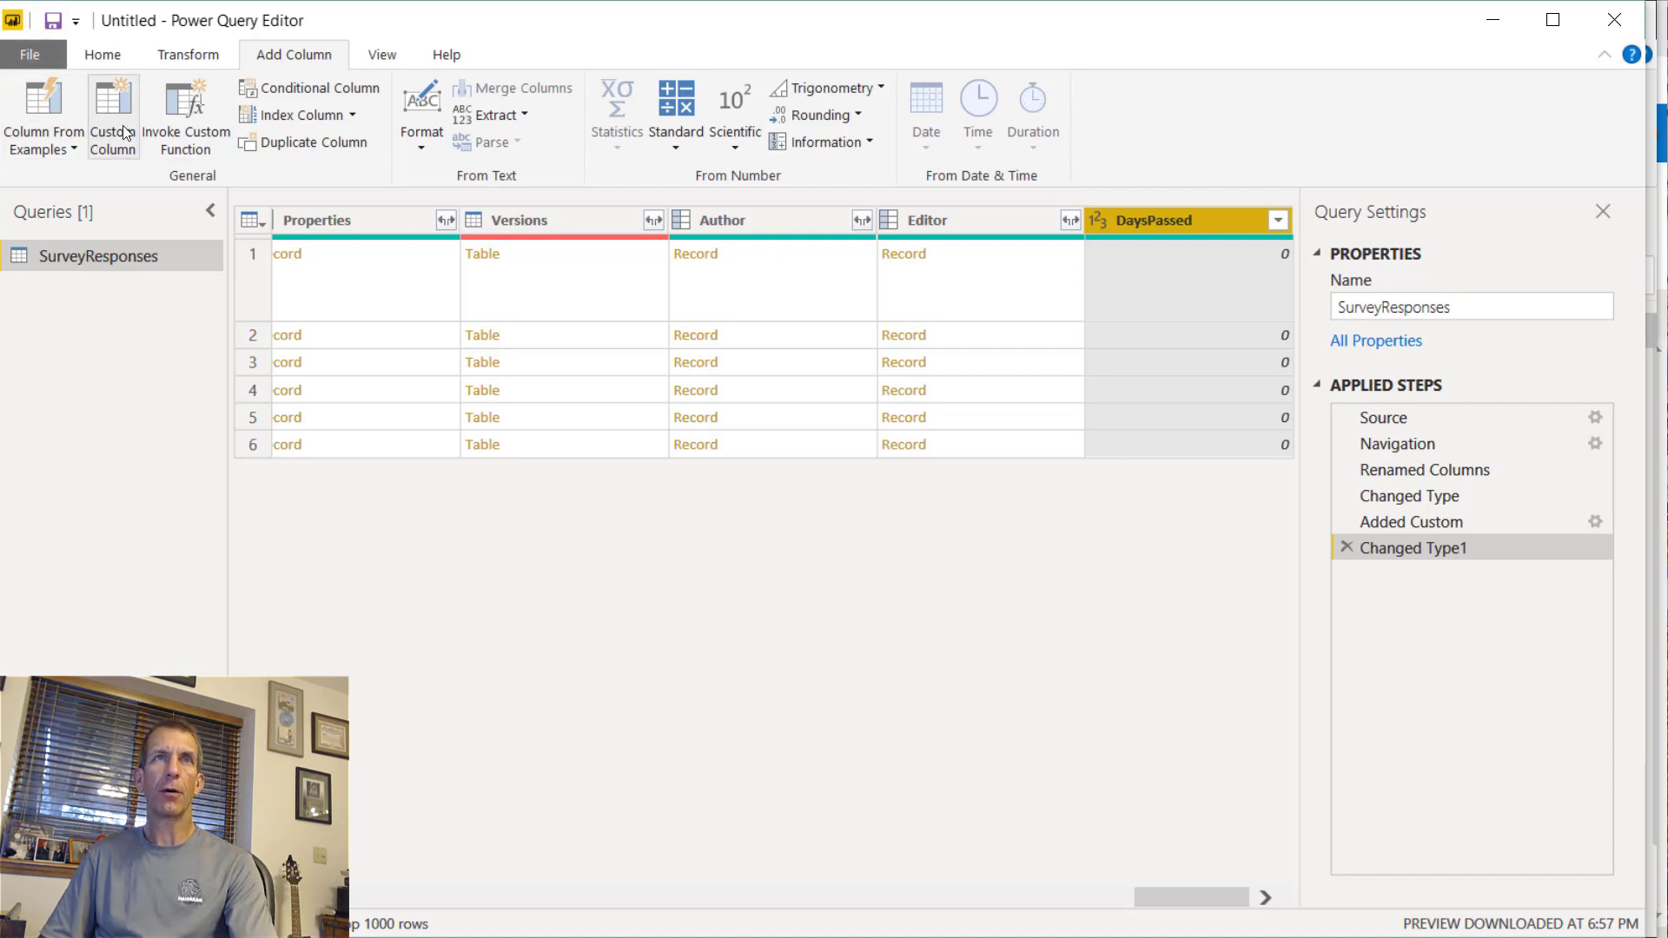
- Apply the query changes, close the query editor and switch to the report view
left_click(102, 54)
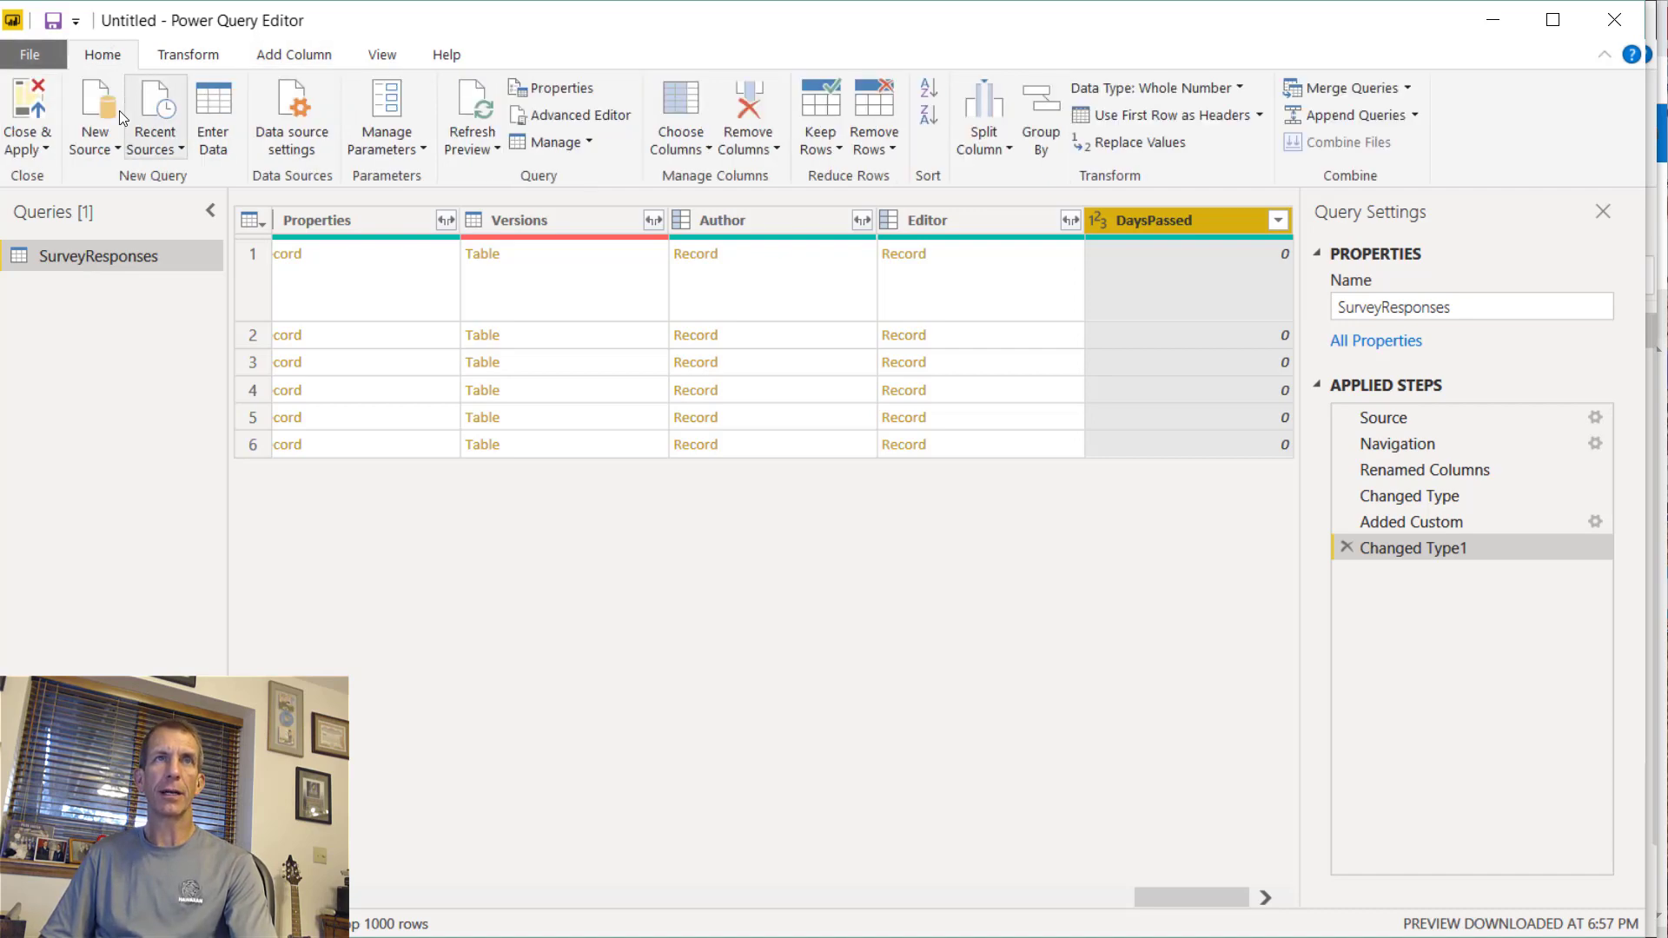
left_click(50, 134)
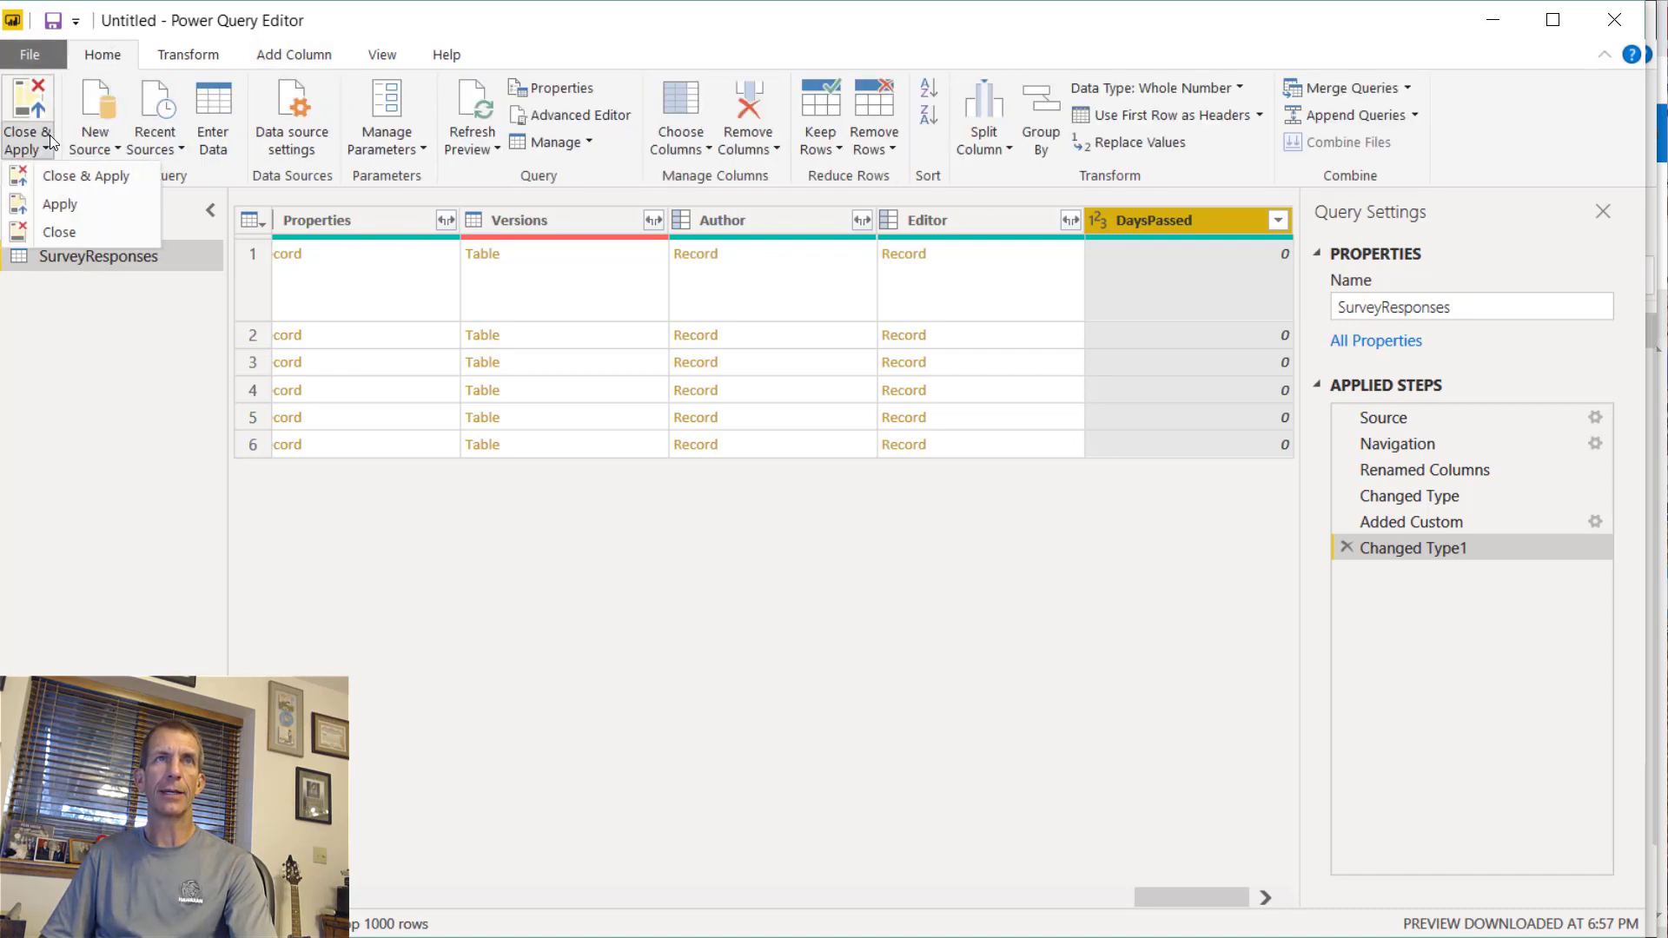
left_click(71, 179)
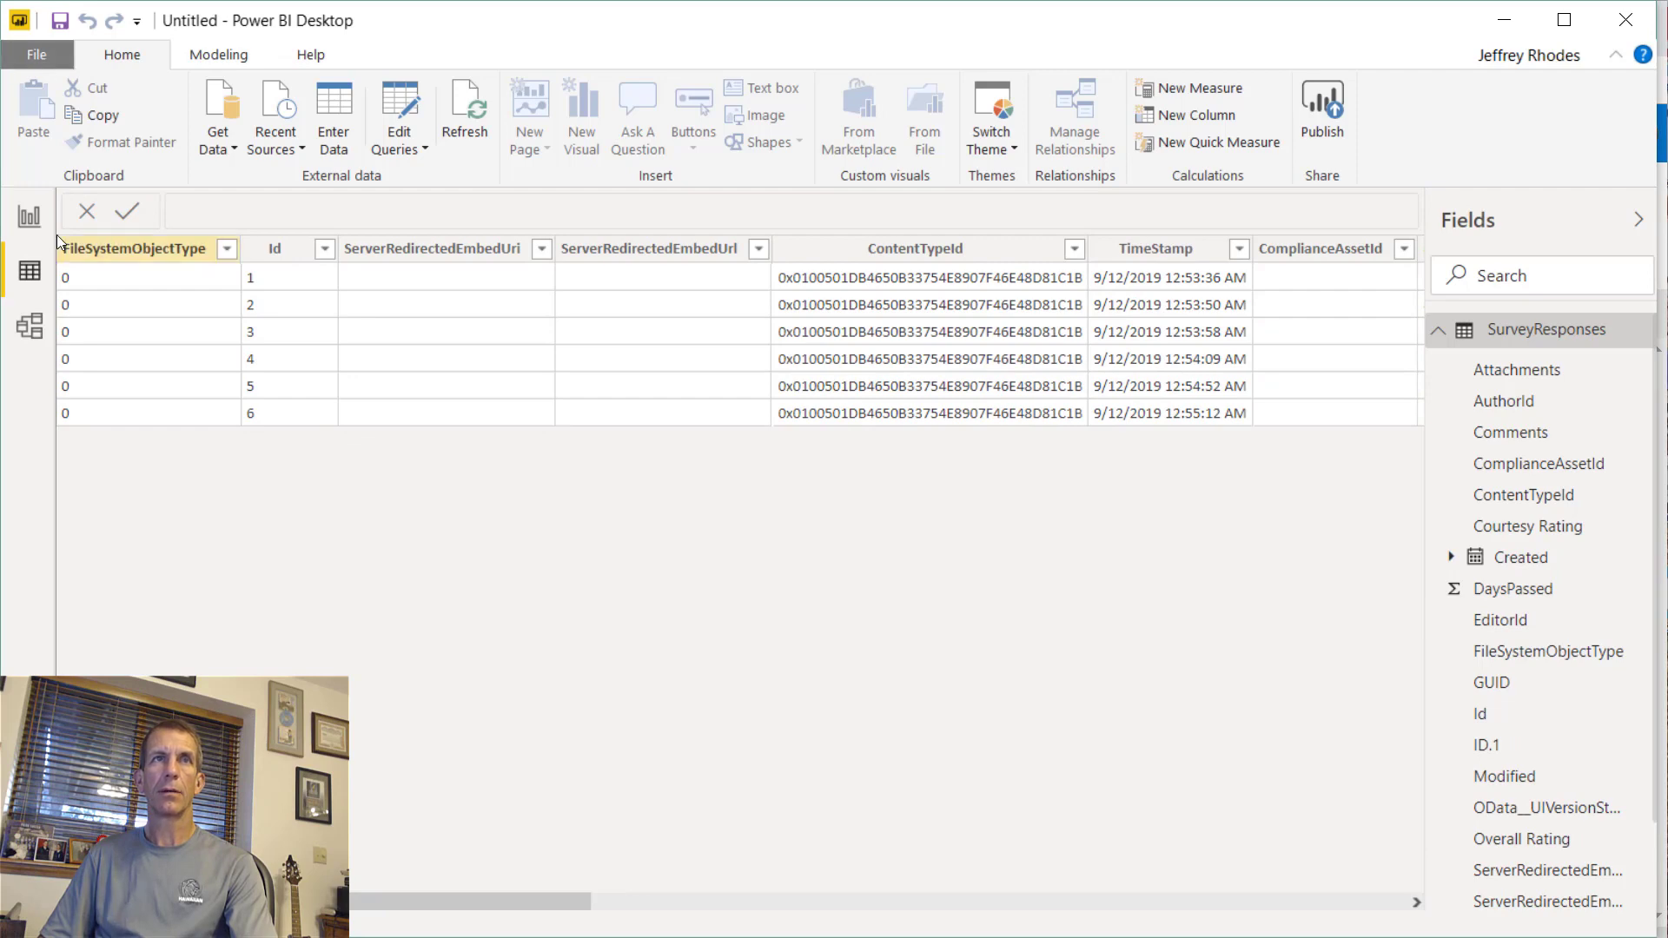
left_click(29, 216)
- Save the report in the Documents folder as HelpDeskSurveyFlow
left_click(19, 56)
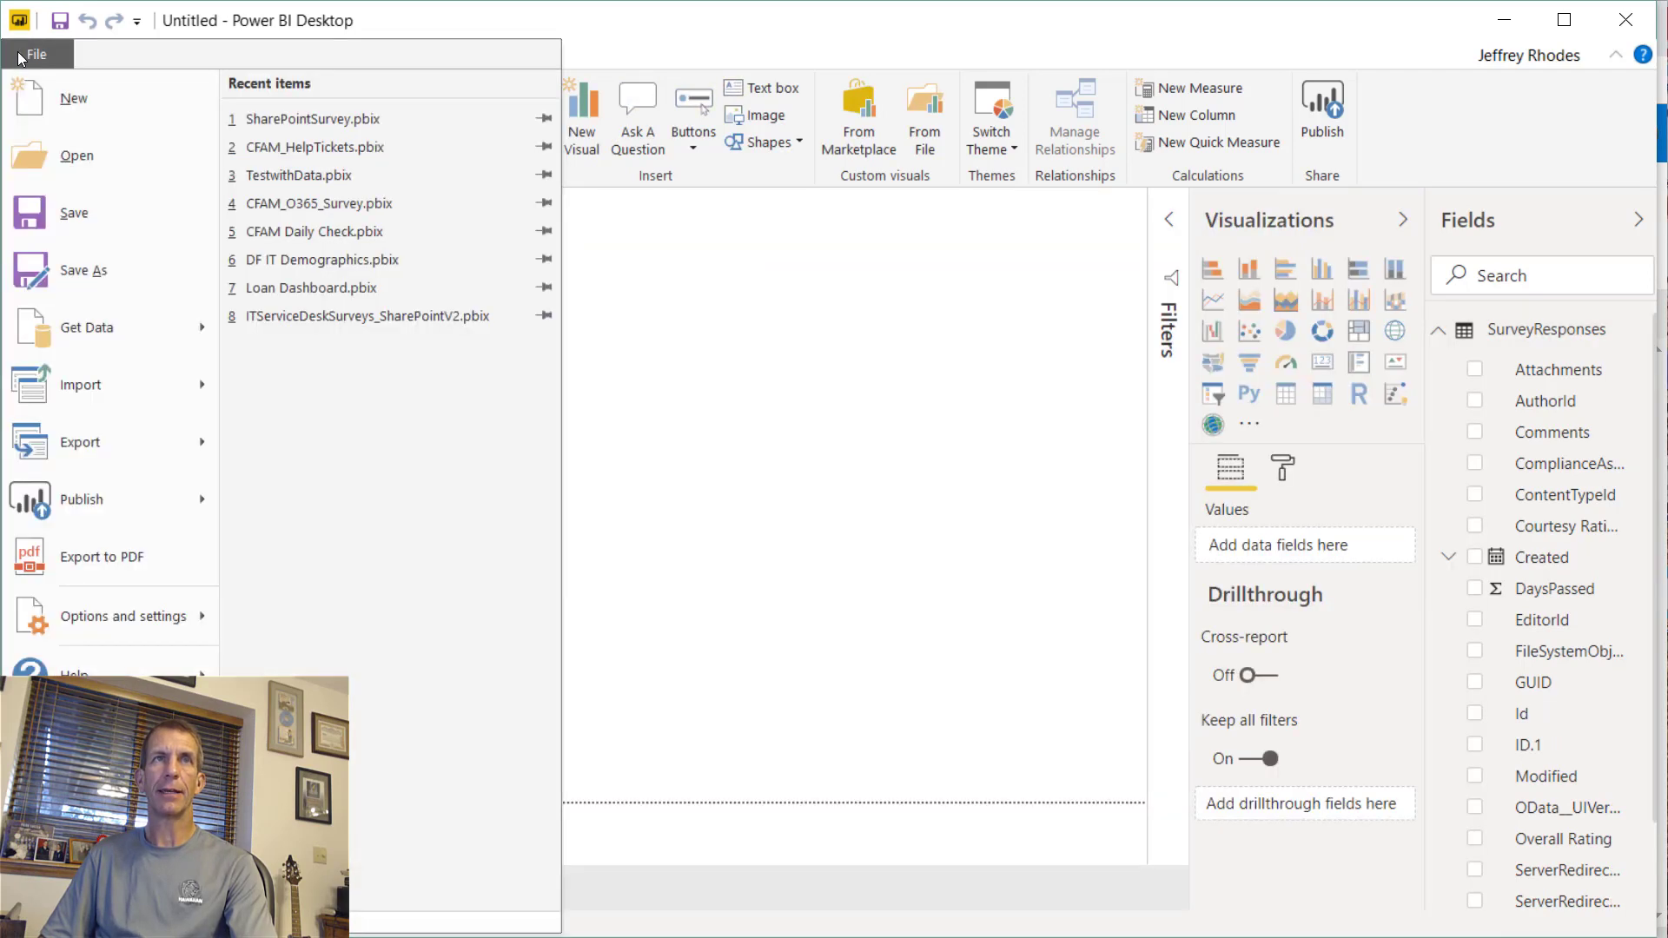
left_click(52, 211)
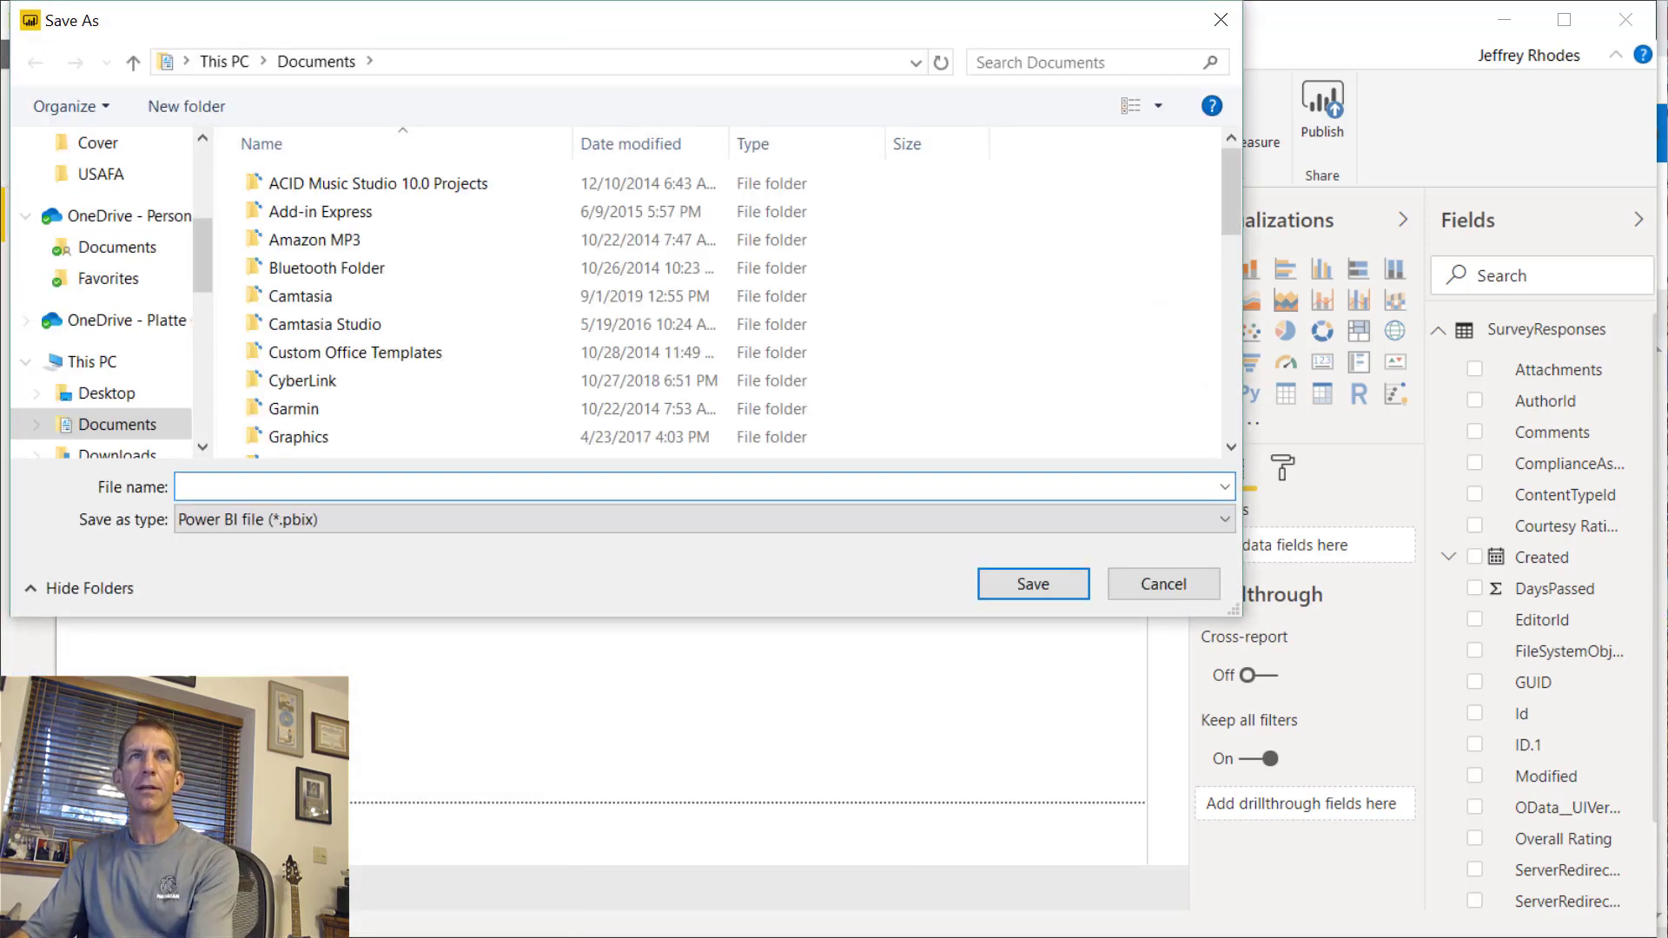
type("HelpDesk")
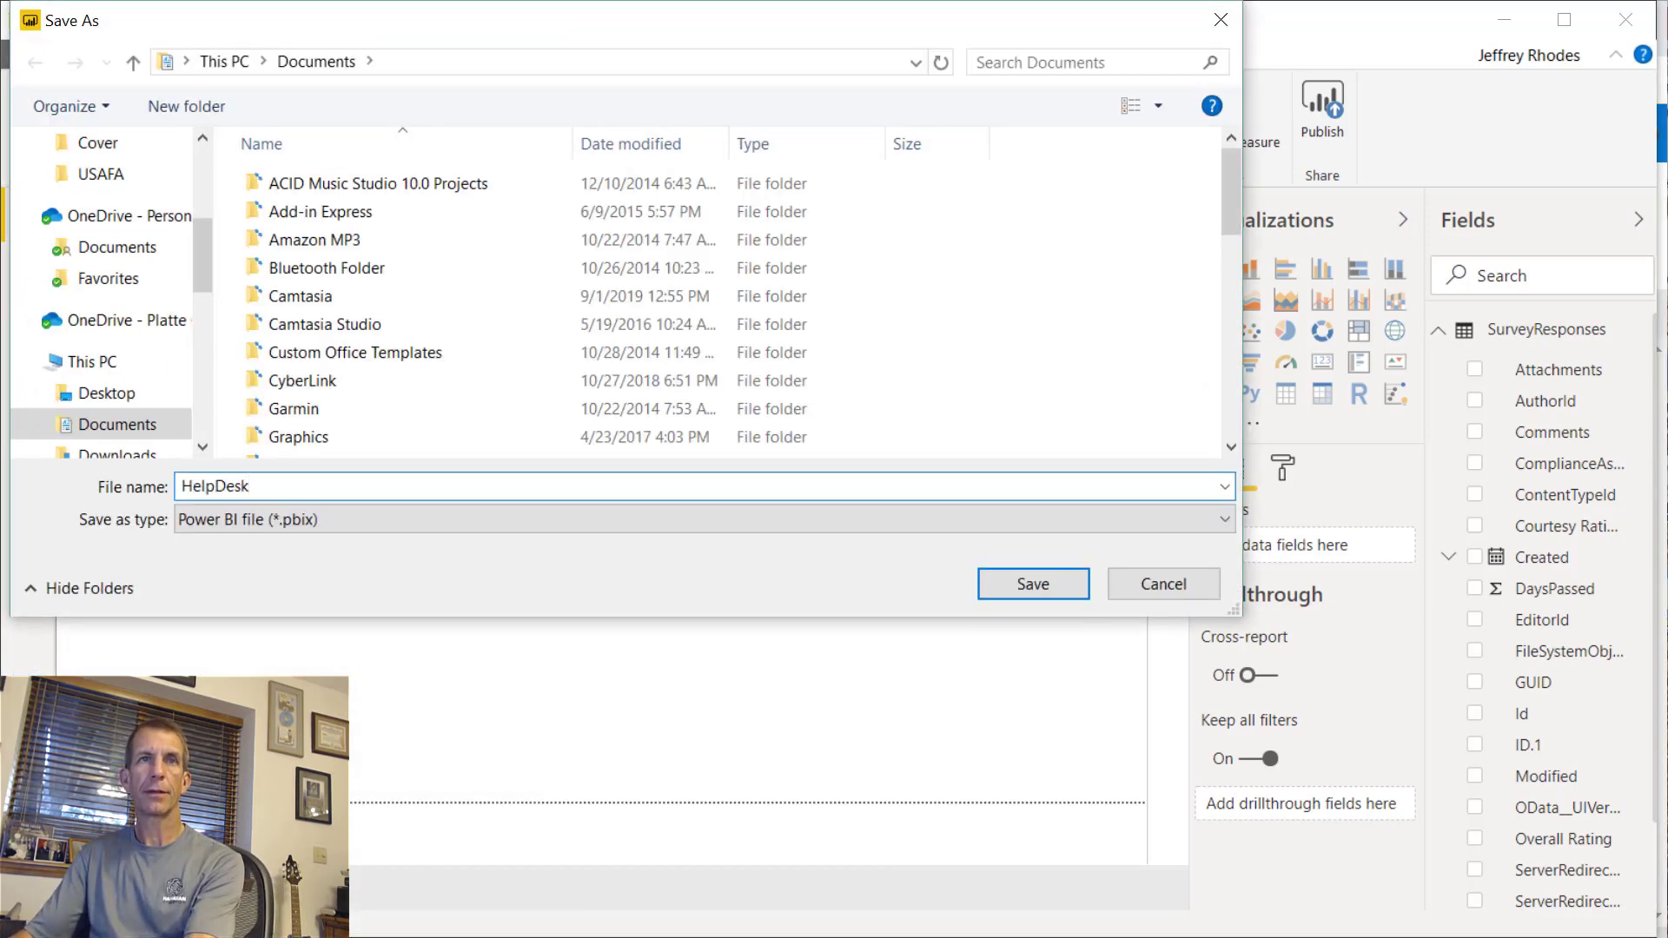
type("SurveyFlow")
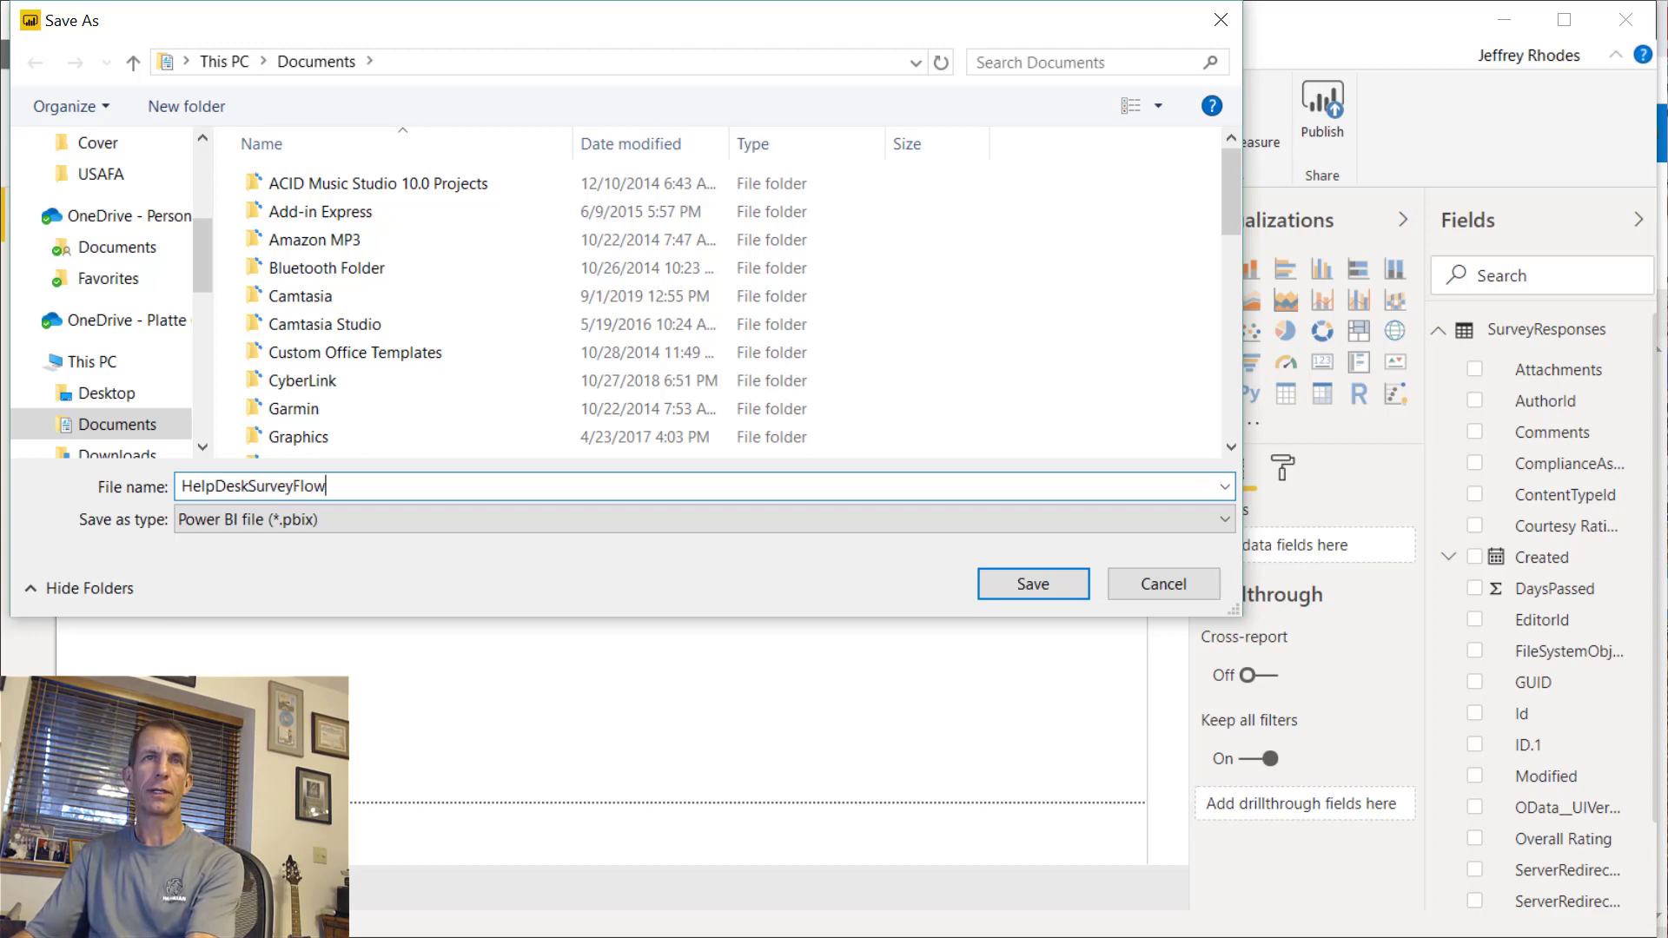
key("Return")
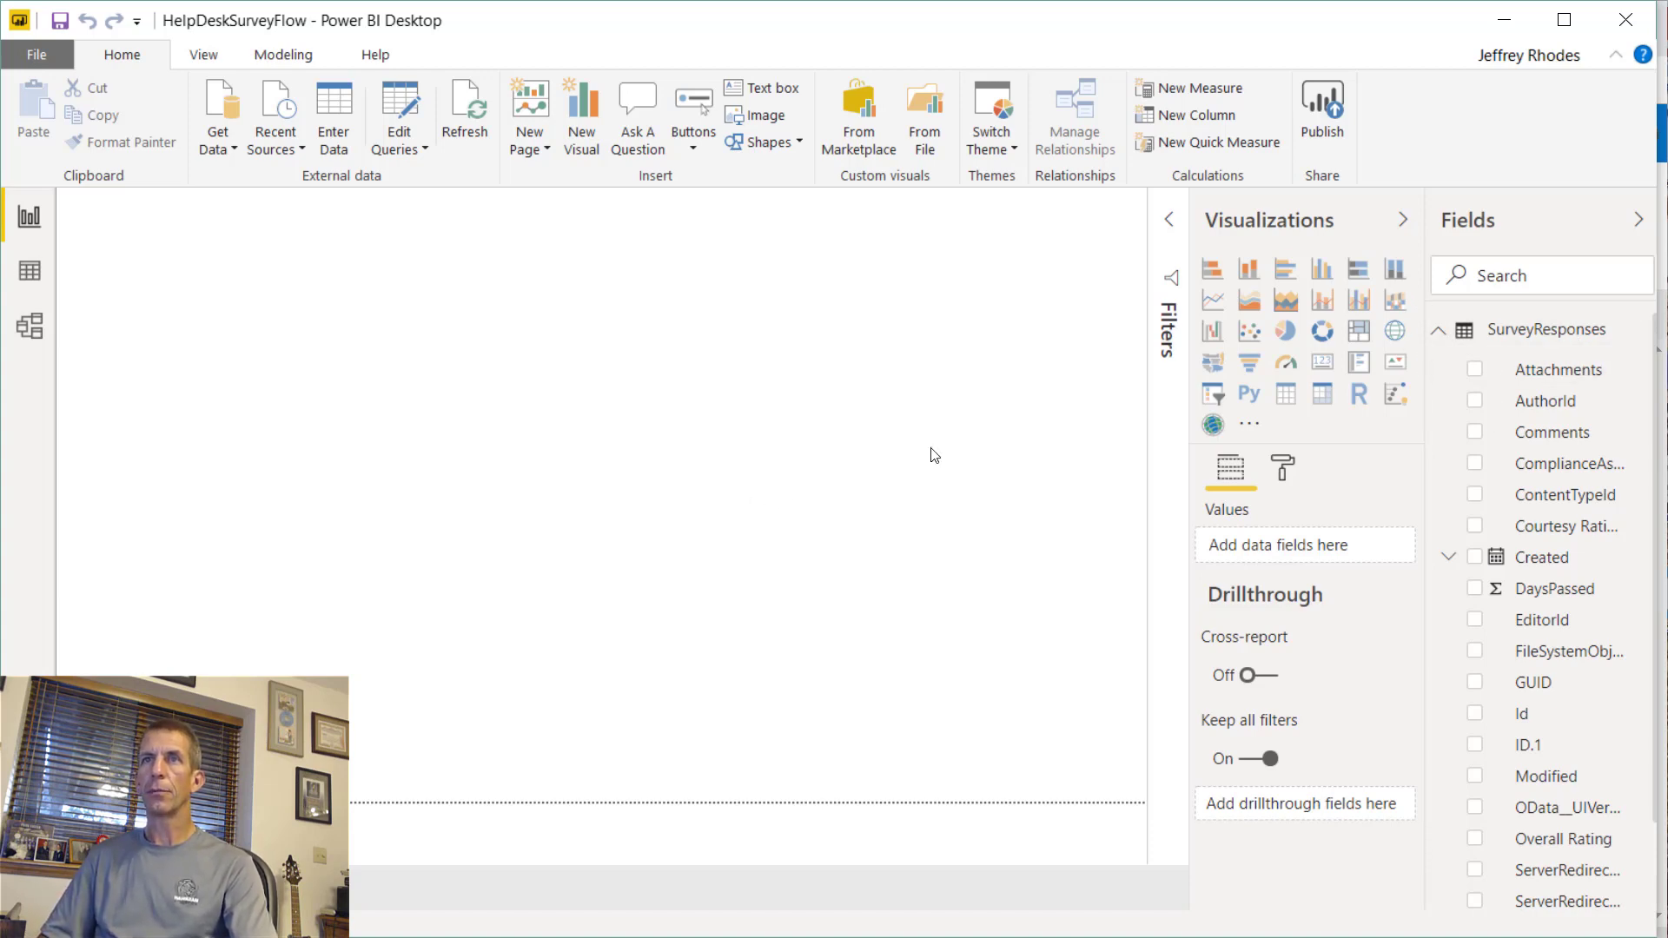
- Insert a pie chart on the report page and use the Id field as its values
left_click(1286, 332)
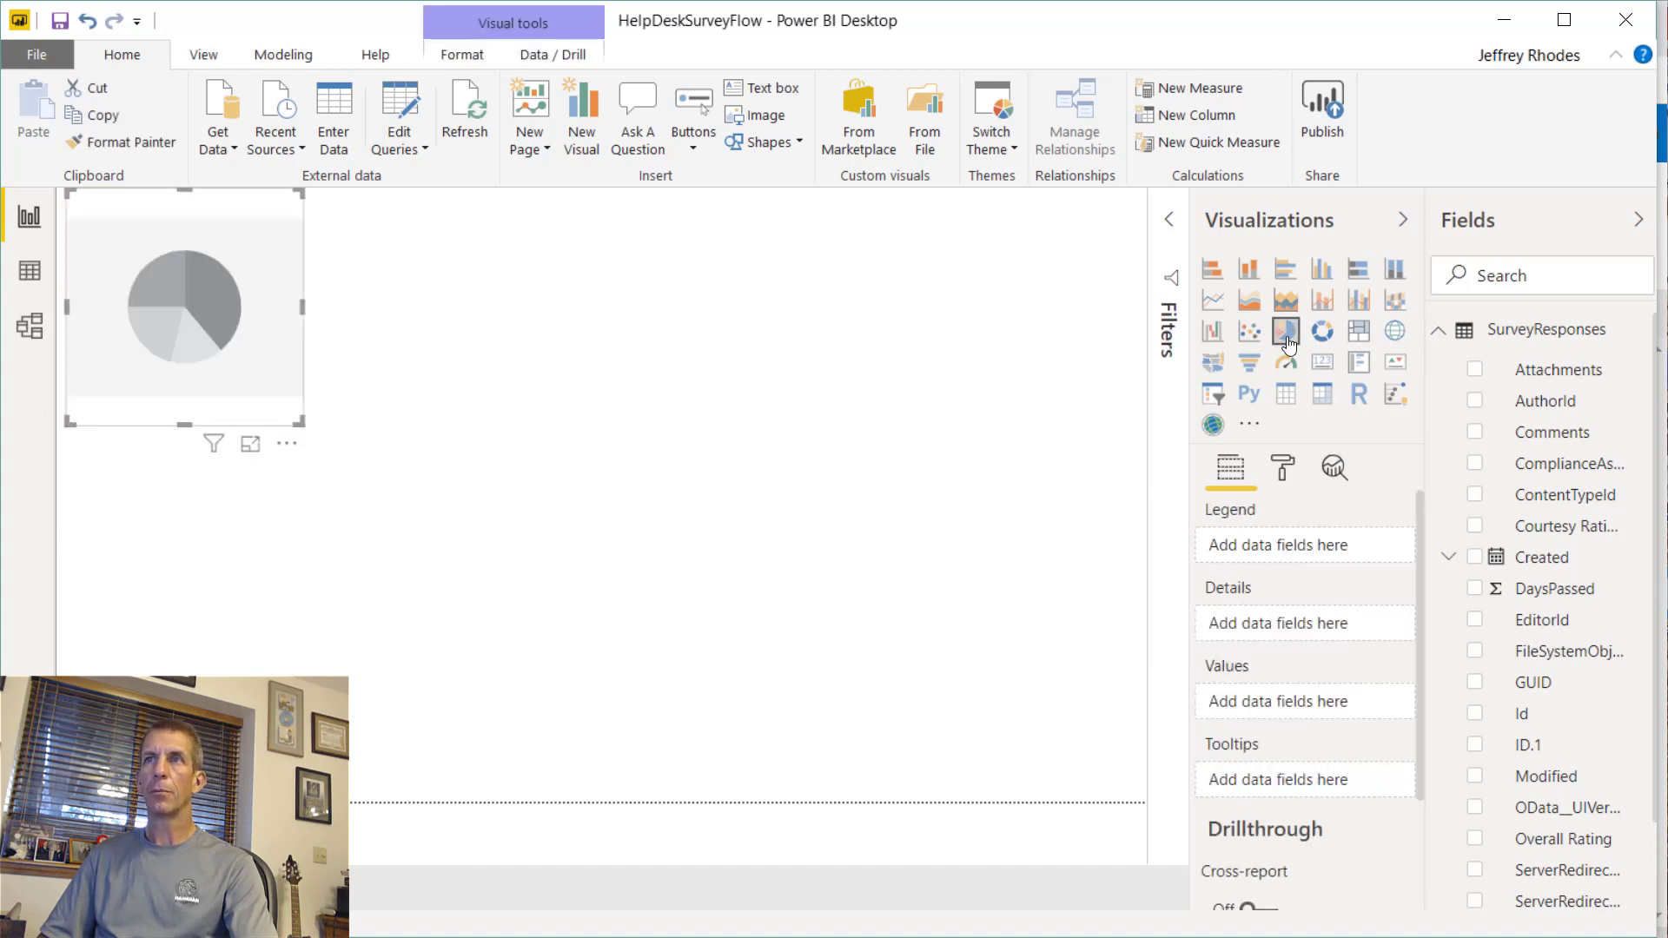
scroll(1489, 728, "down", 3)
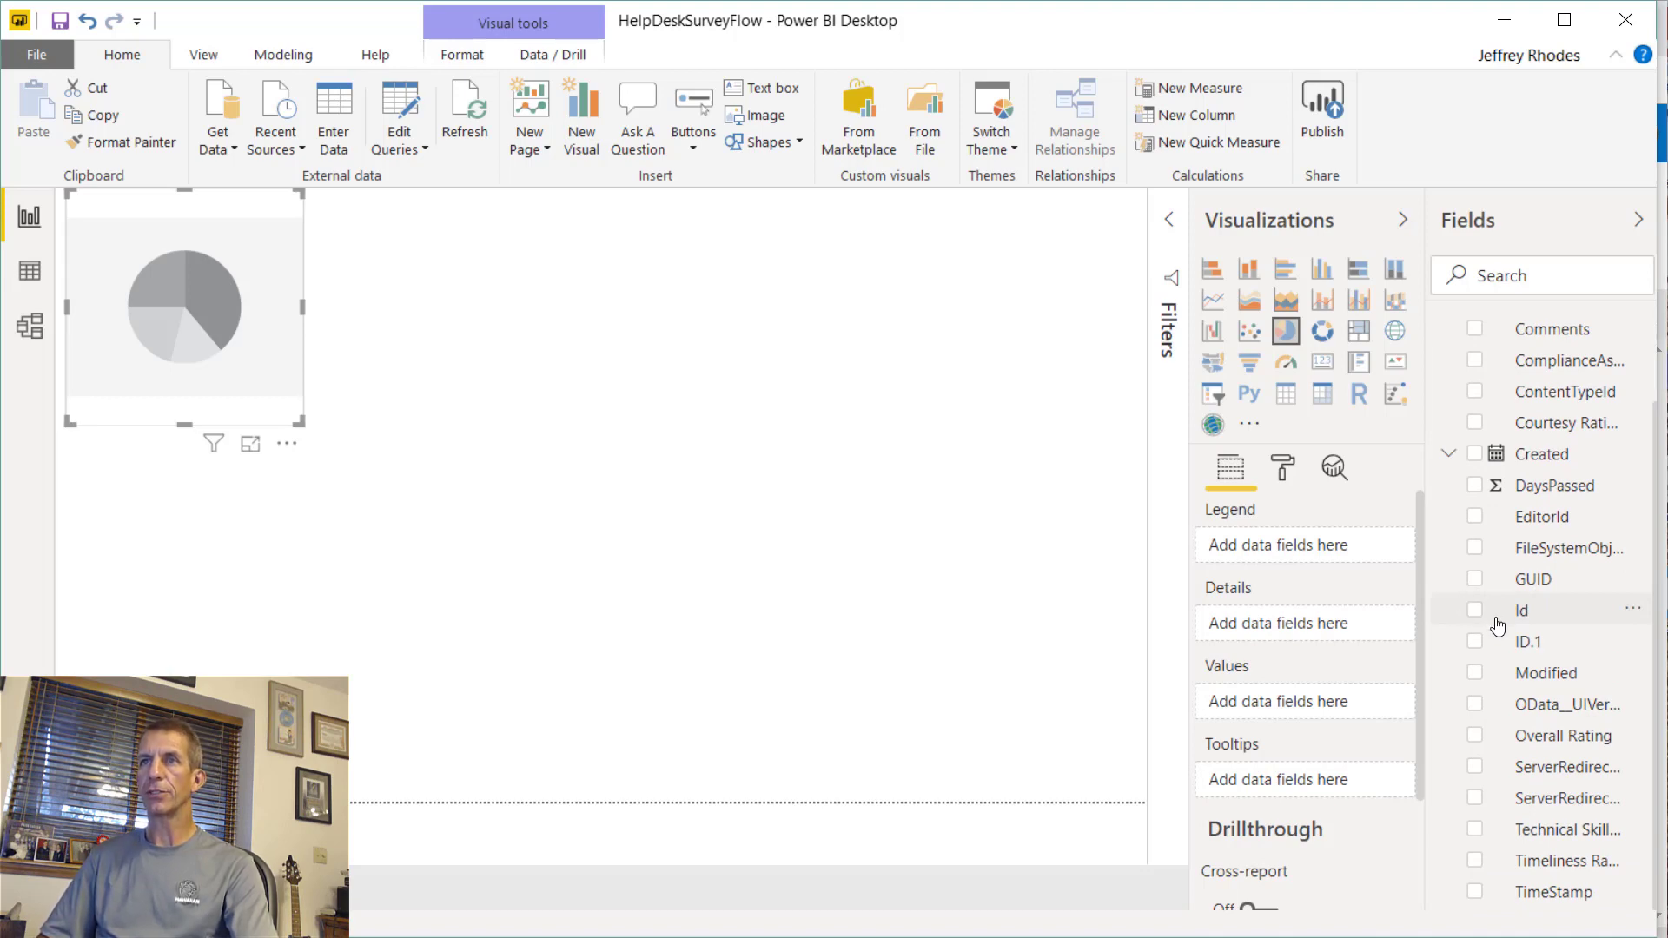
left_click_drag(1490, 619, 1314, 708)
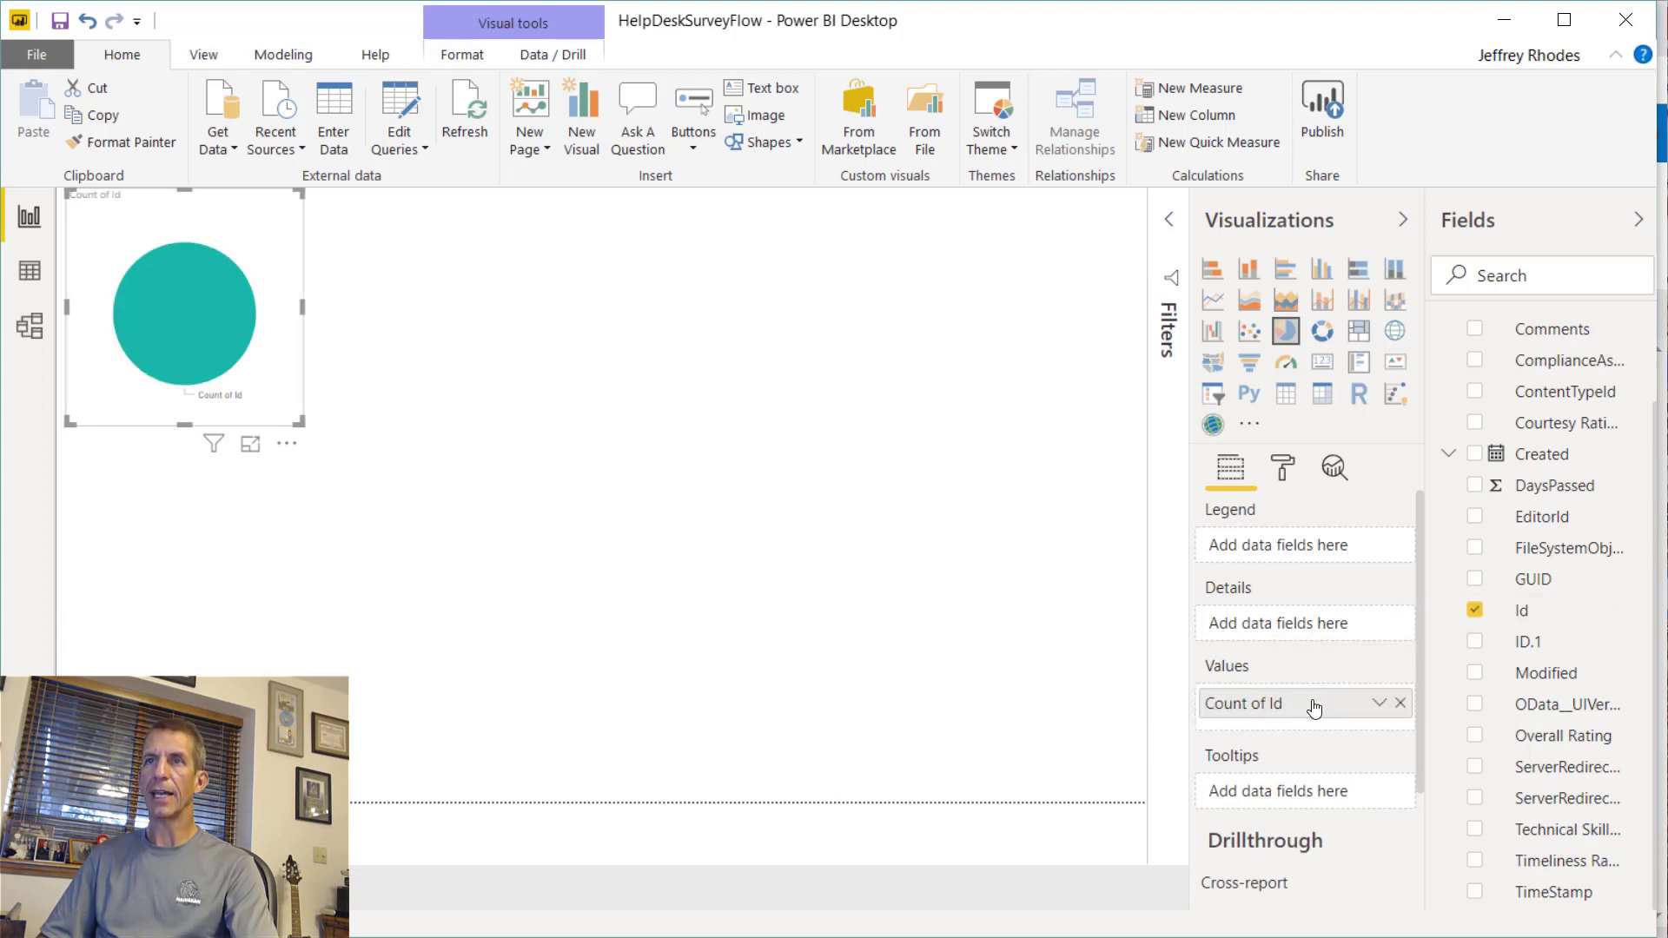
- Rename the pie chart's Count of Id value to "# of Responses"
left_click(1385, 706)
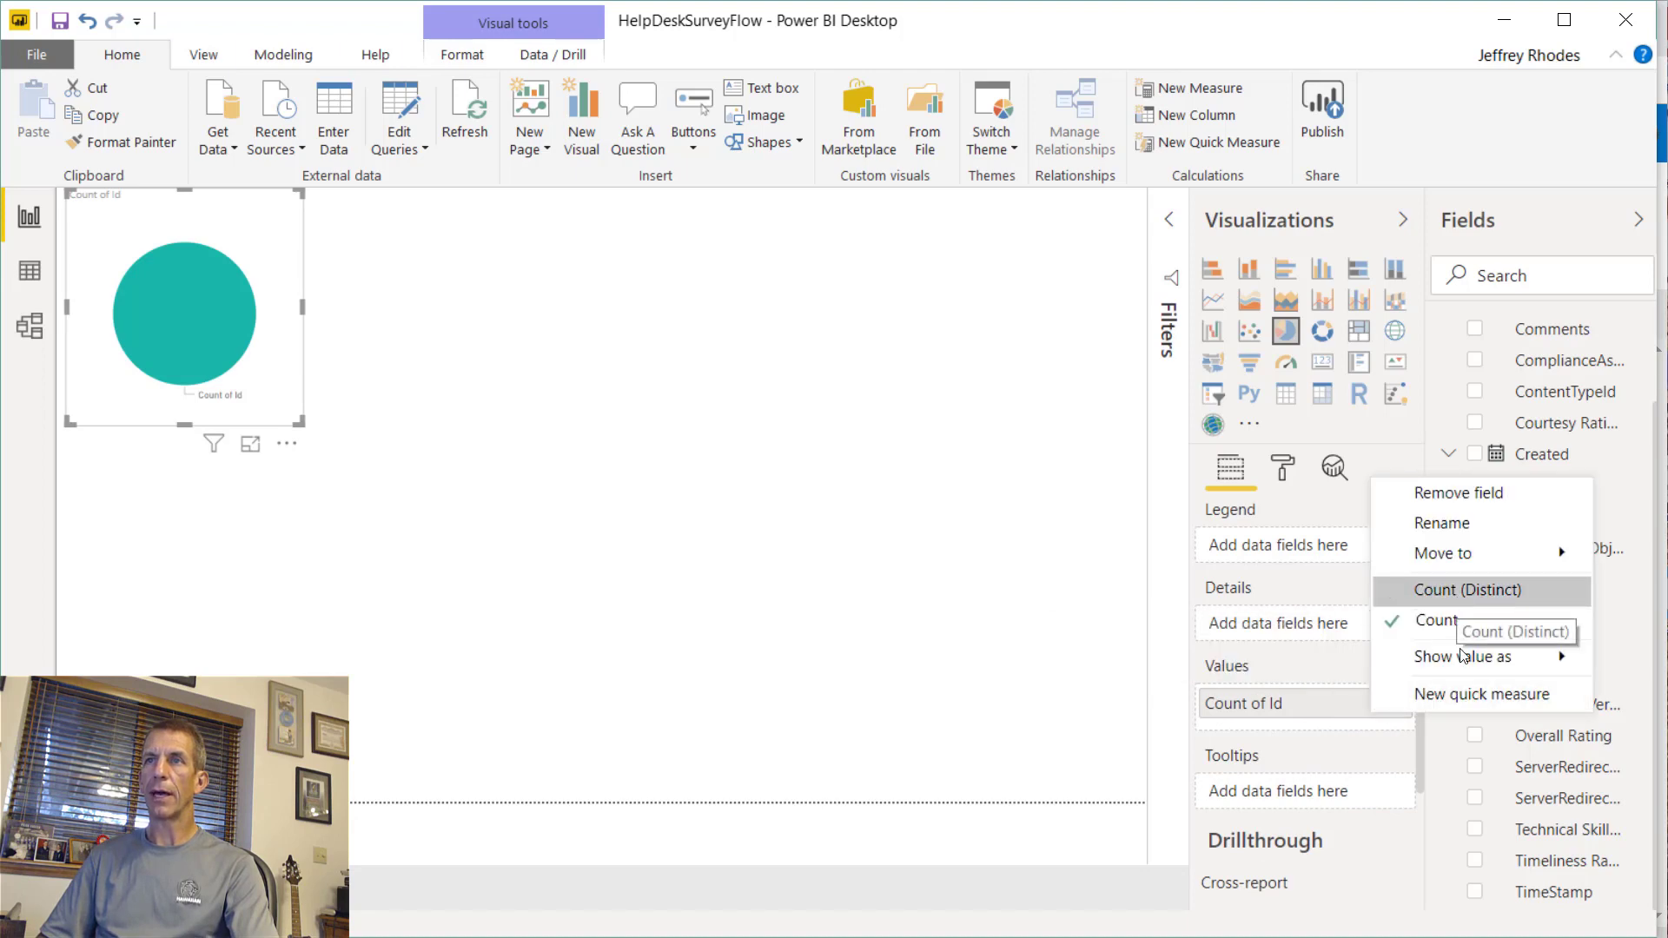
mouse_move(1461, 659)
left_click(1423, 521)
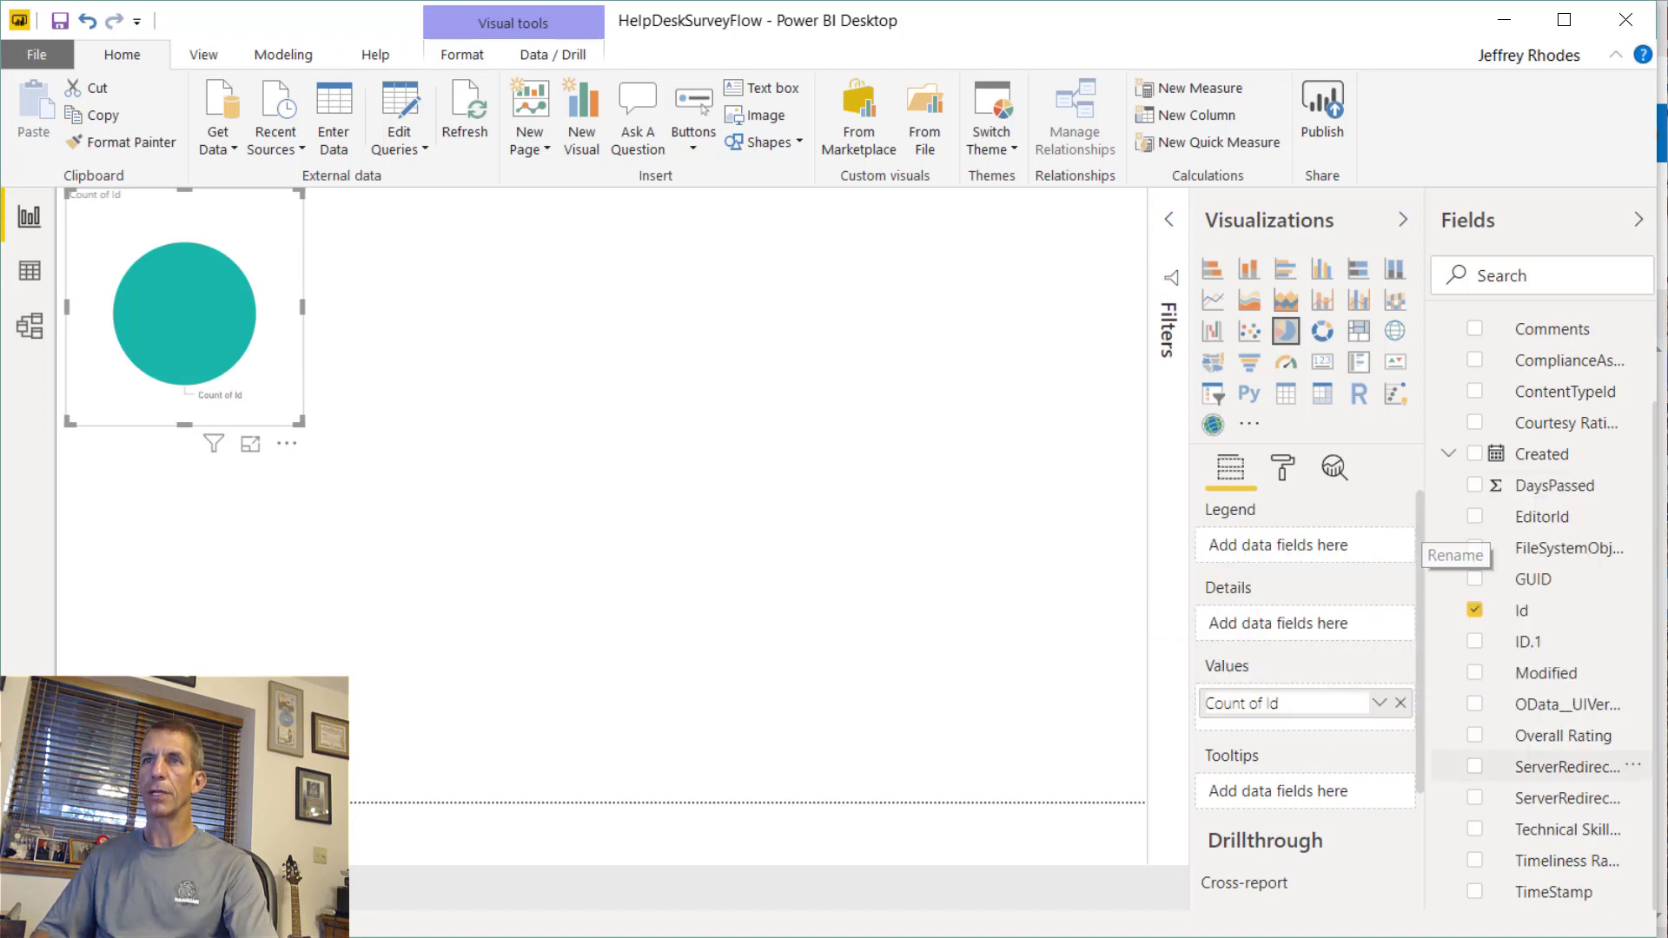
type("# of")
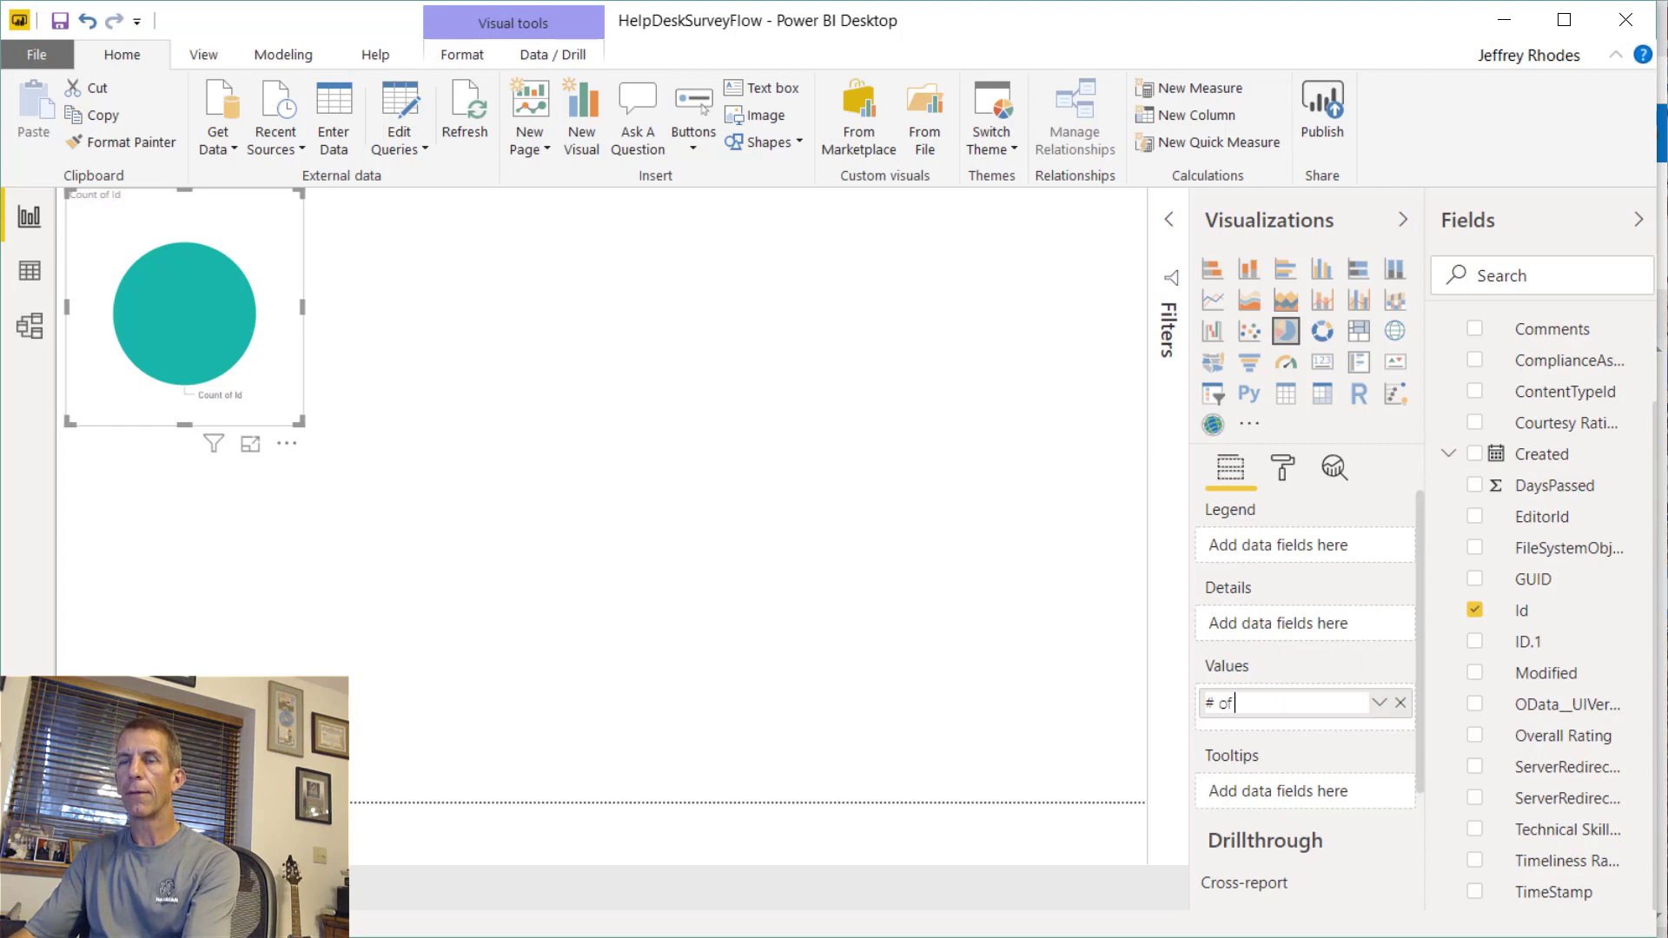
type(" Responses")
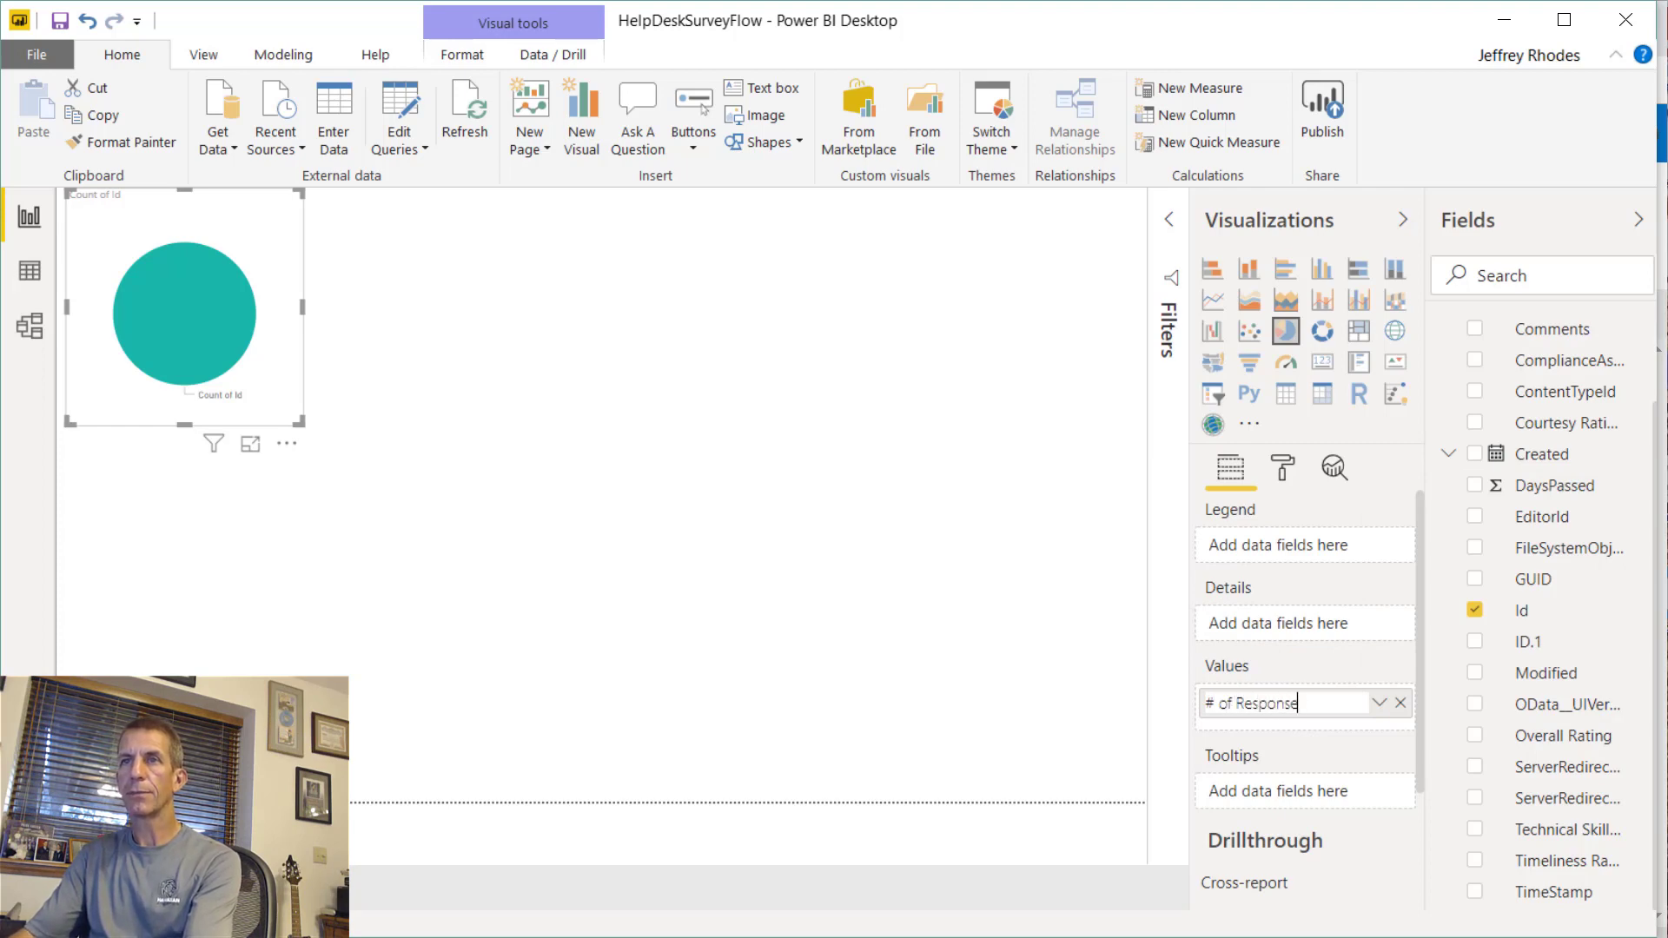
key("Return")
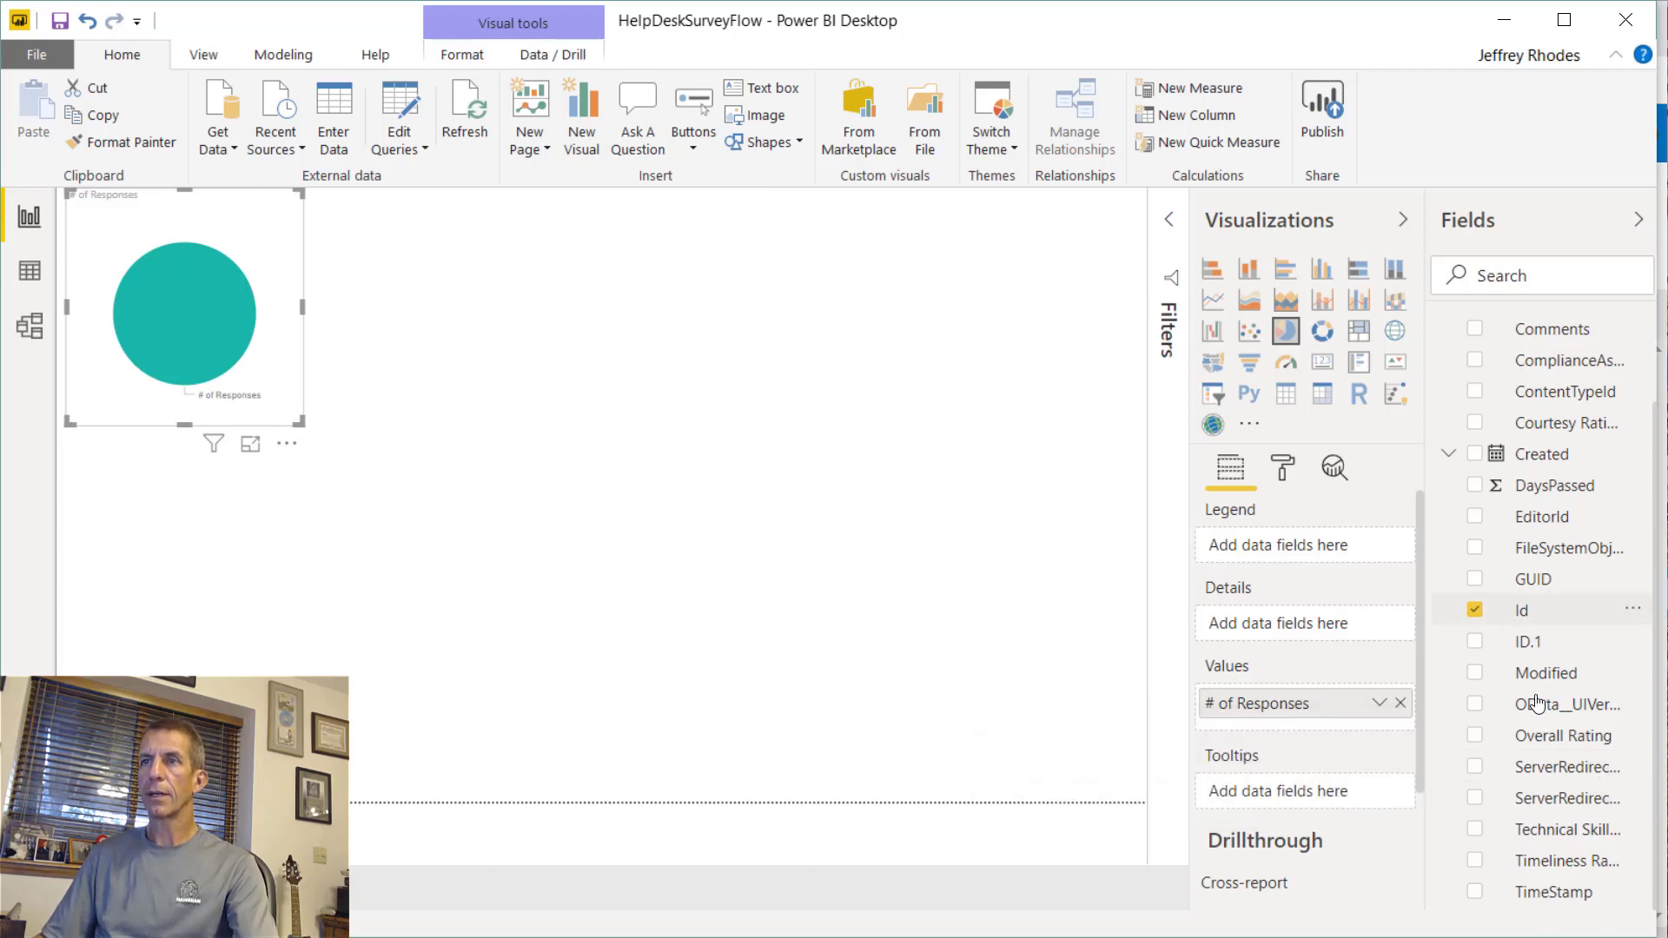
- Use Courtesy Rating as the pie chart's details, then inspect the chart in focus mode and return to the report
scroll(1616, 556, "up", 3)
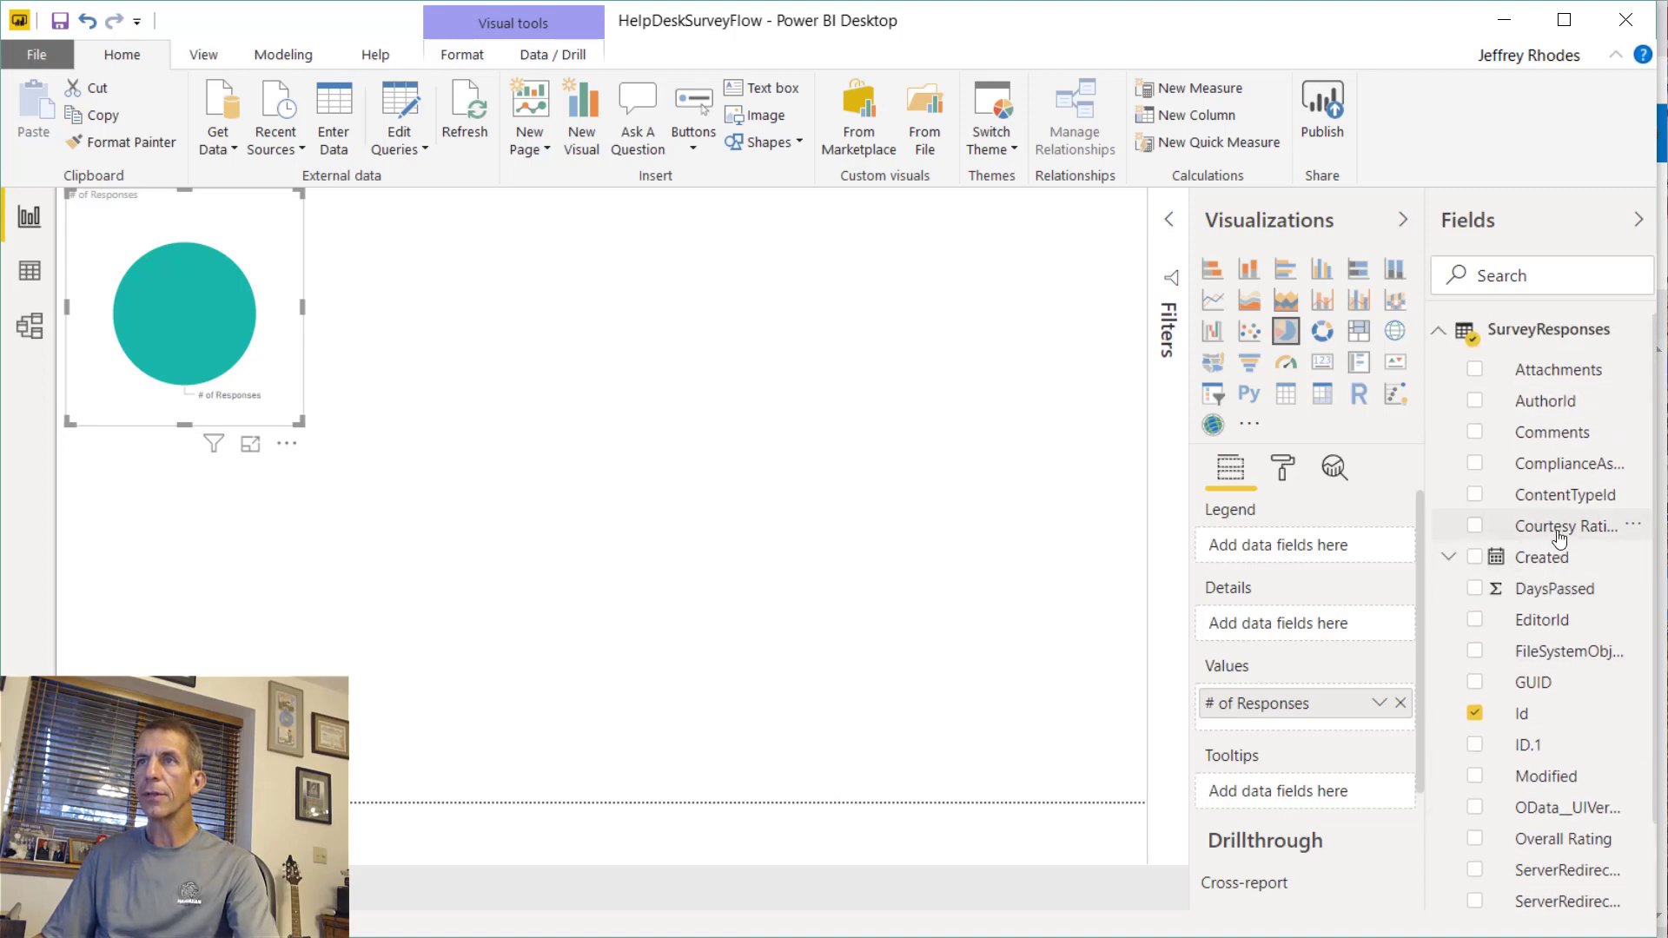
left_click_drag(1549, 527, 1345, 635)
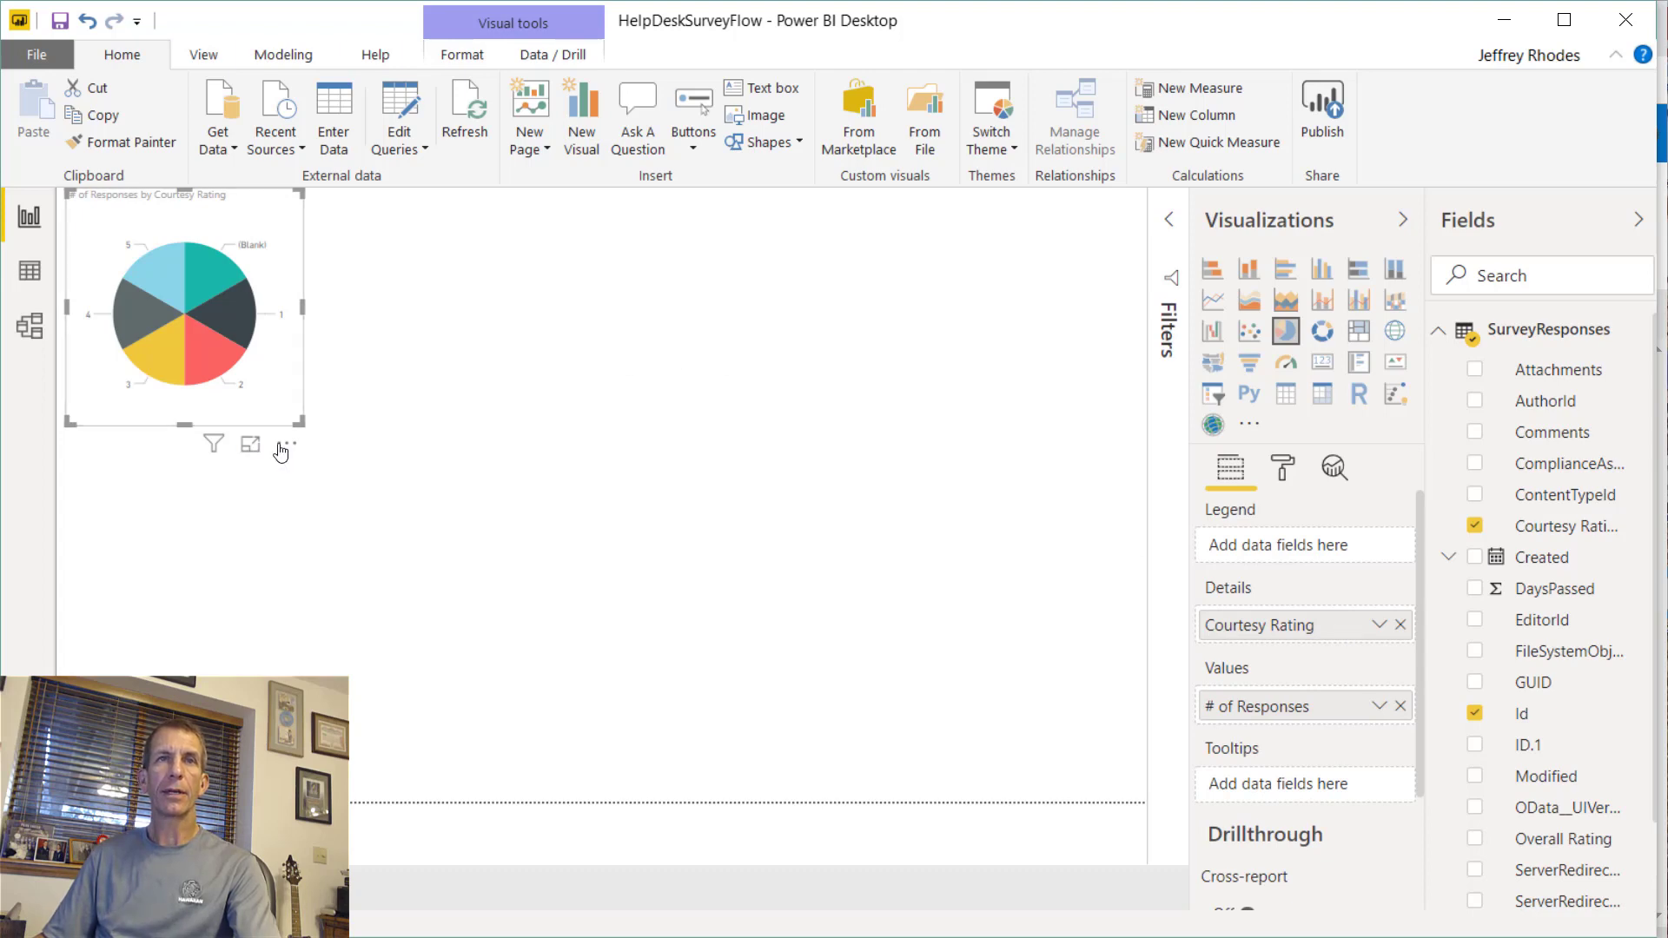
left_click(249, 445)
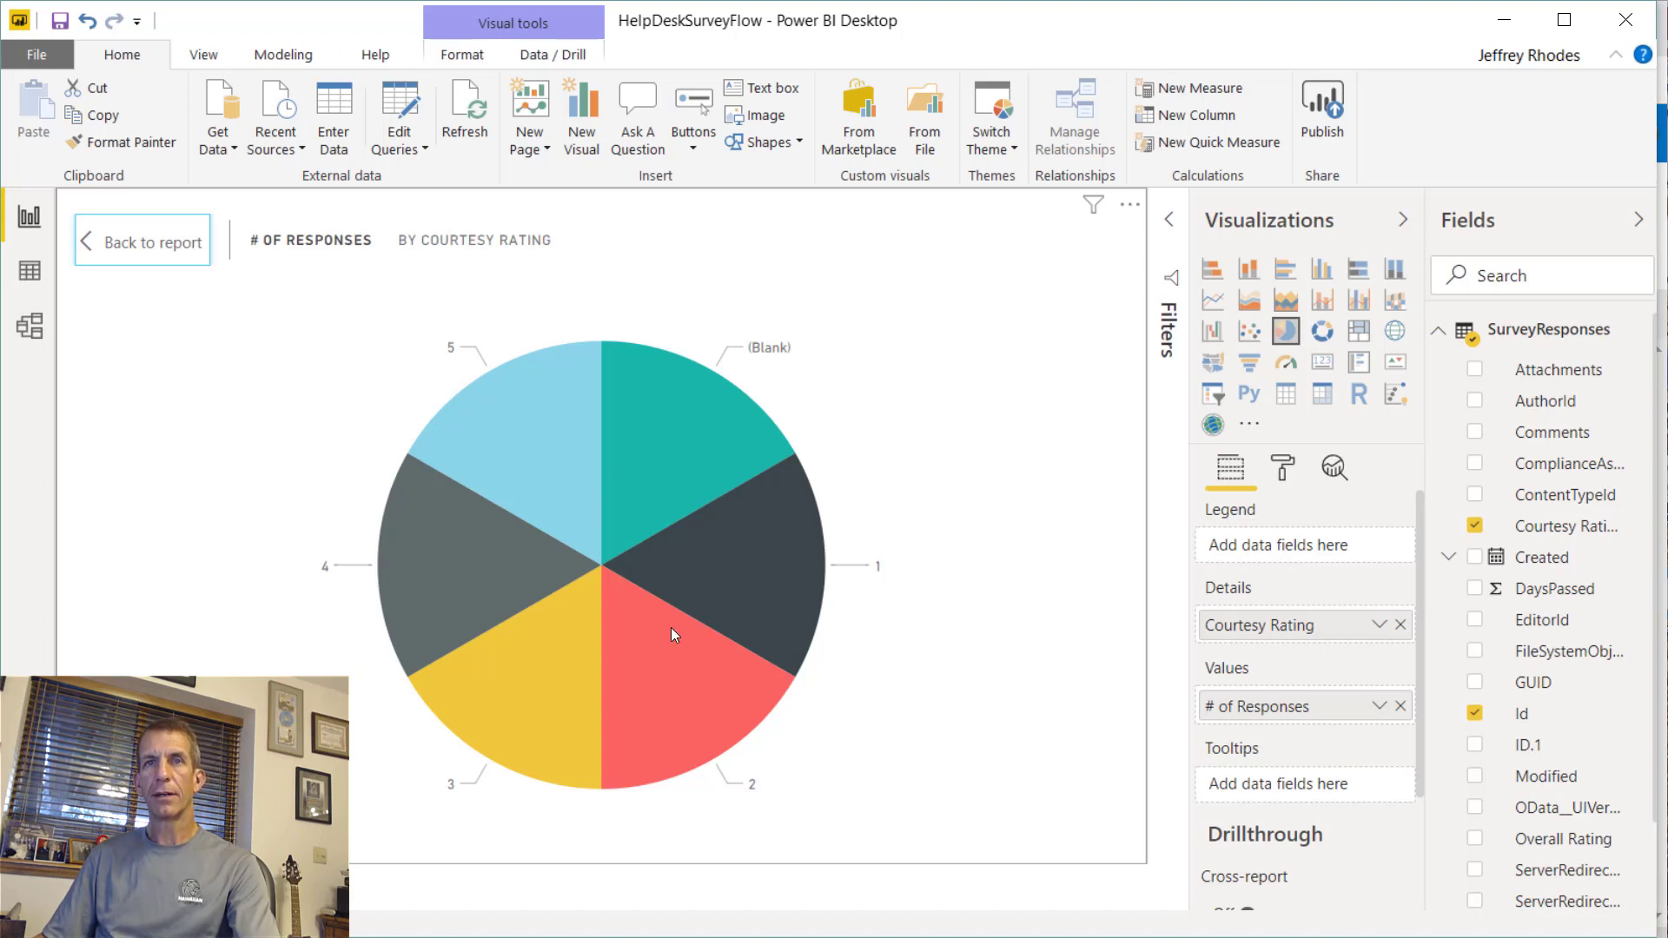
mouse_move(668, 625)
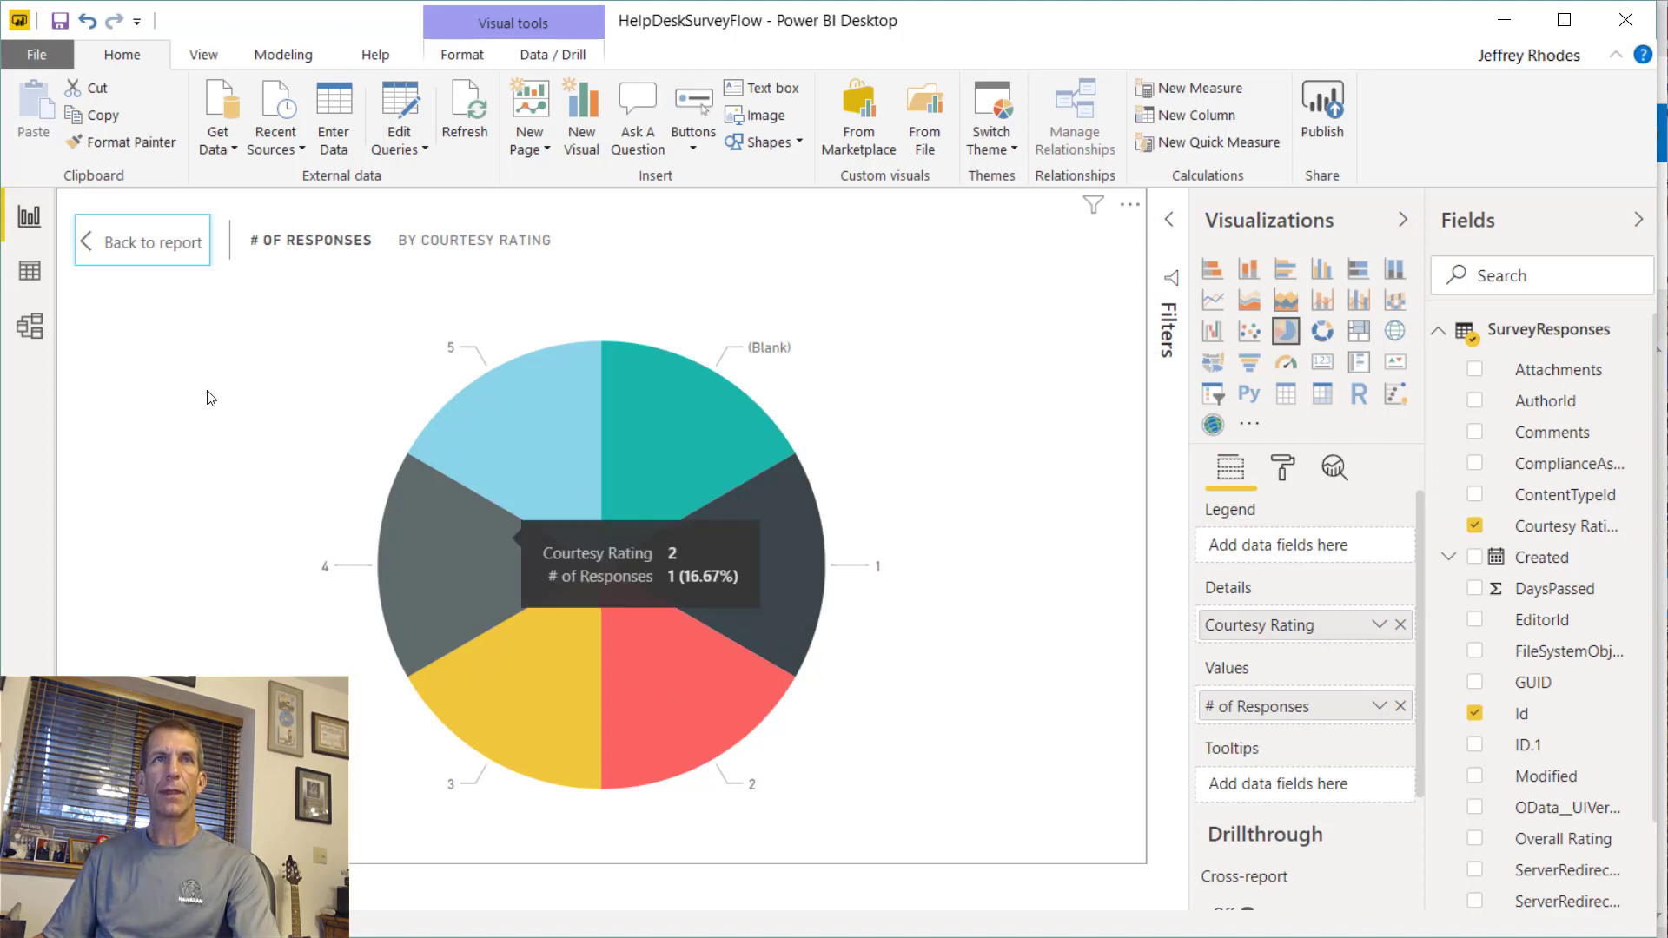
left_click(95, 252)
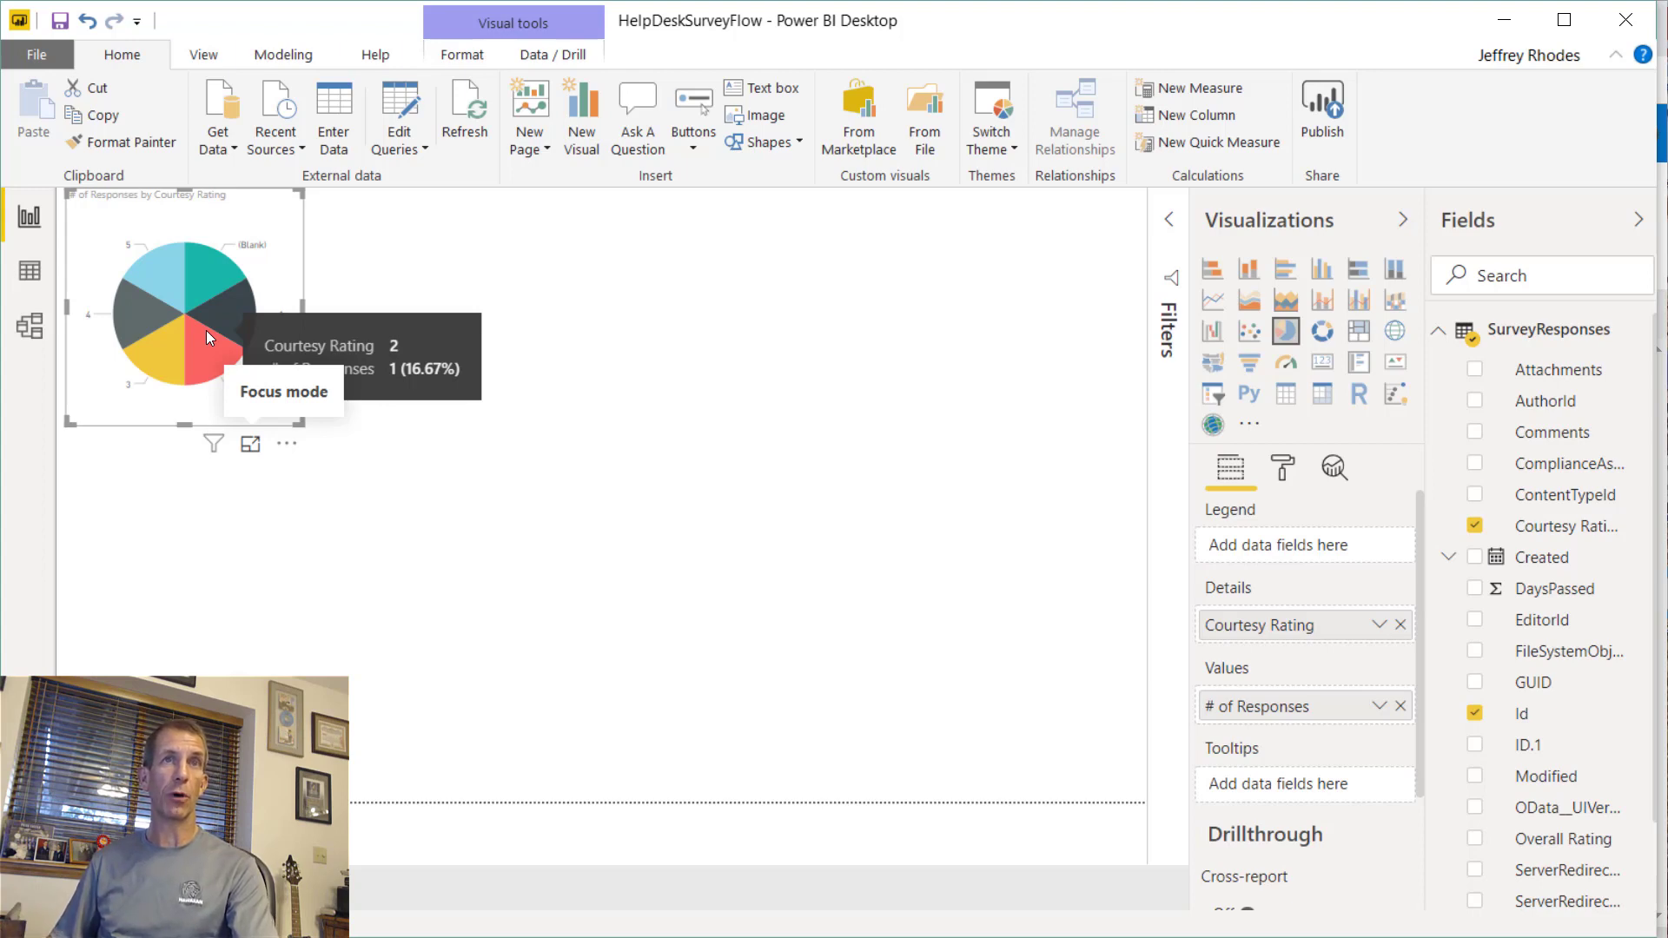
- Set the pie chart's data colors to light gray for (Blank), dark red for 1 and light red for 2
left_click(1283, 469)
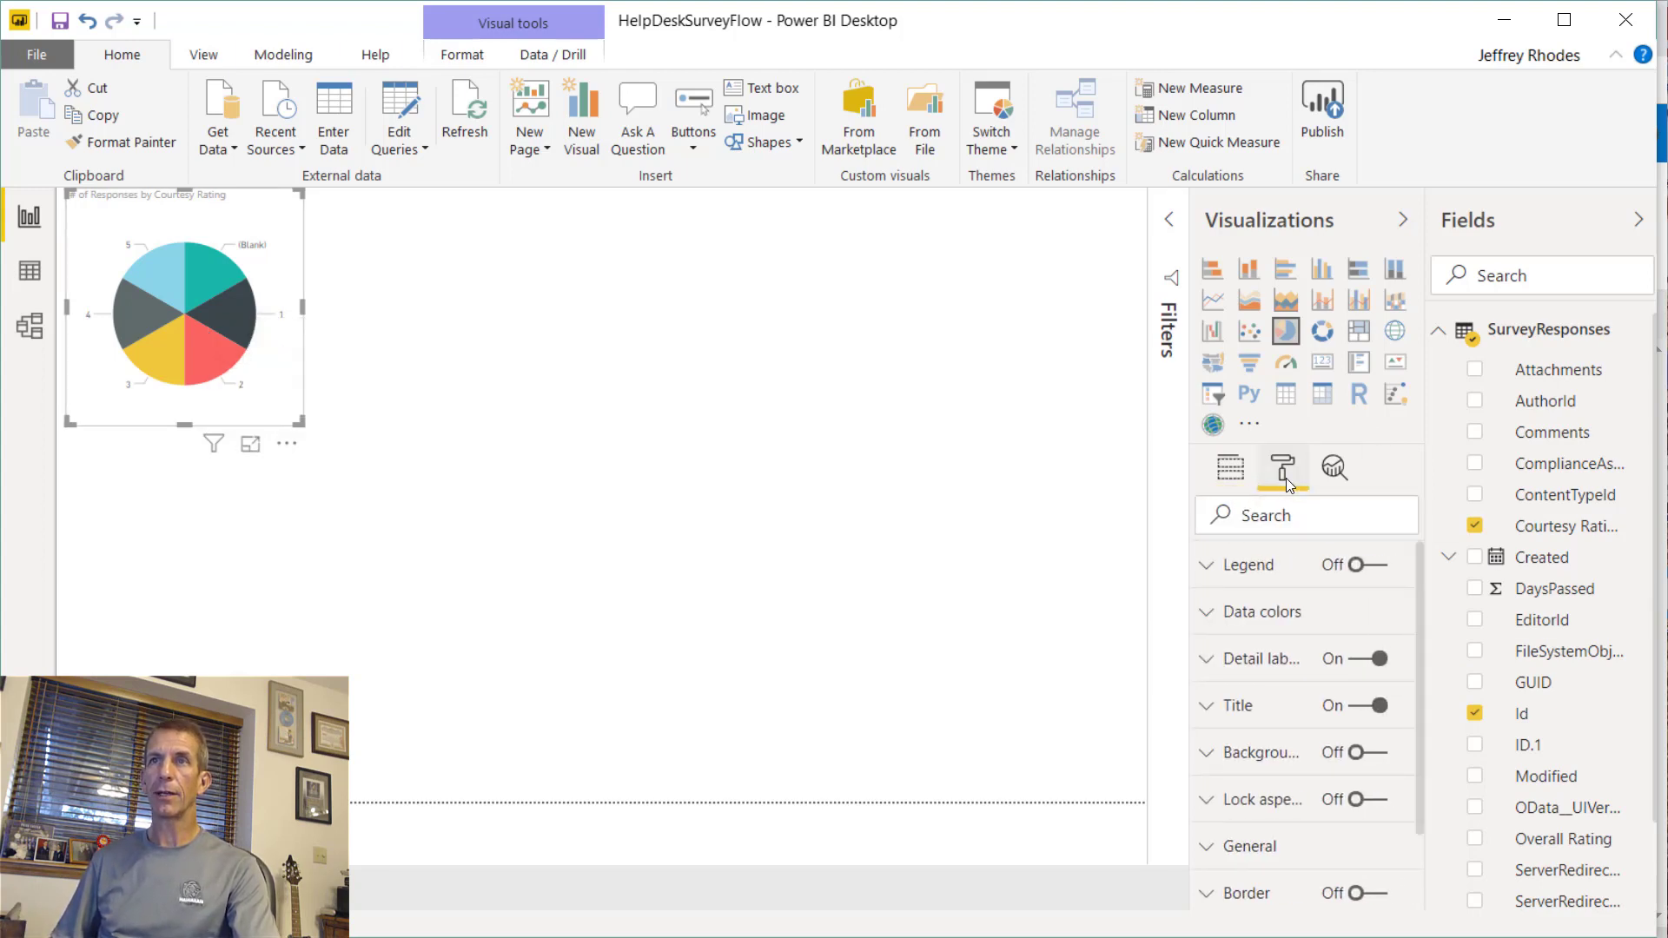
left_click(1238, 623)
scroll(1329, 656, "down", 3)
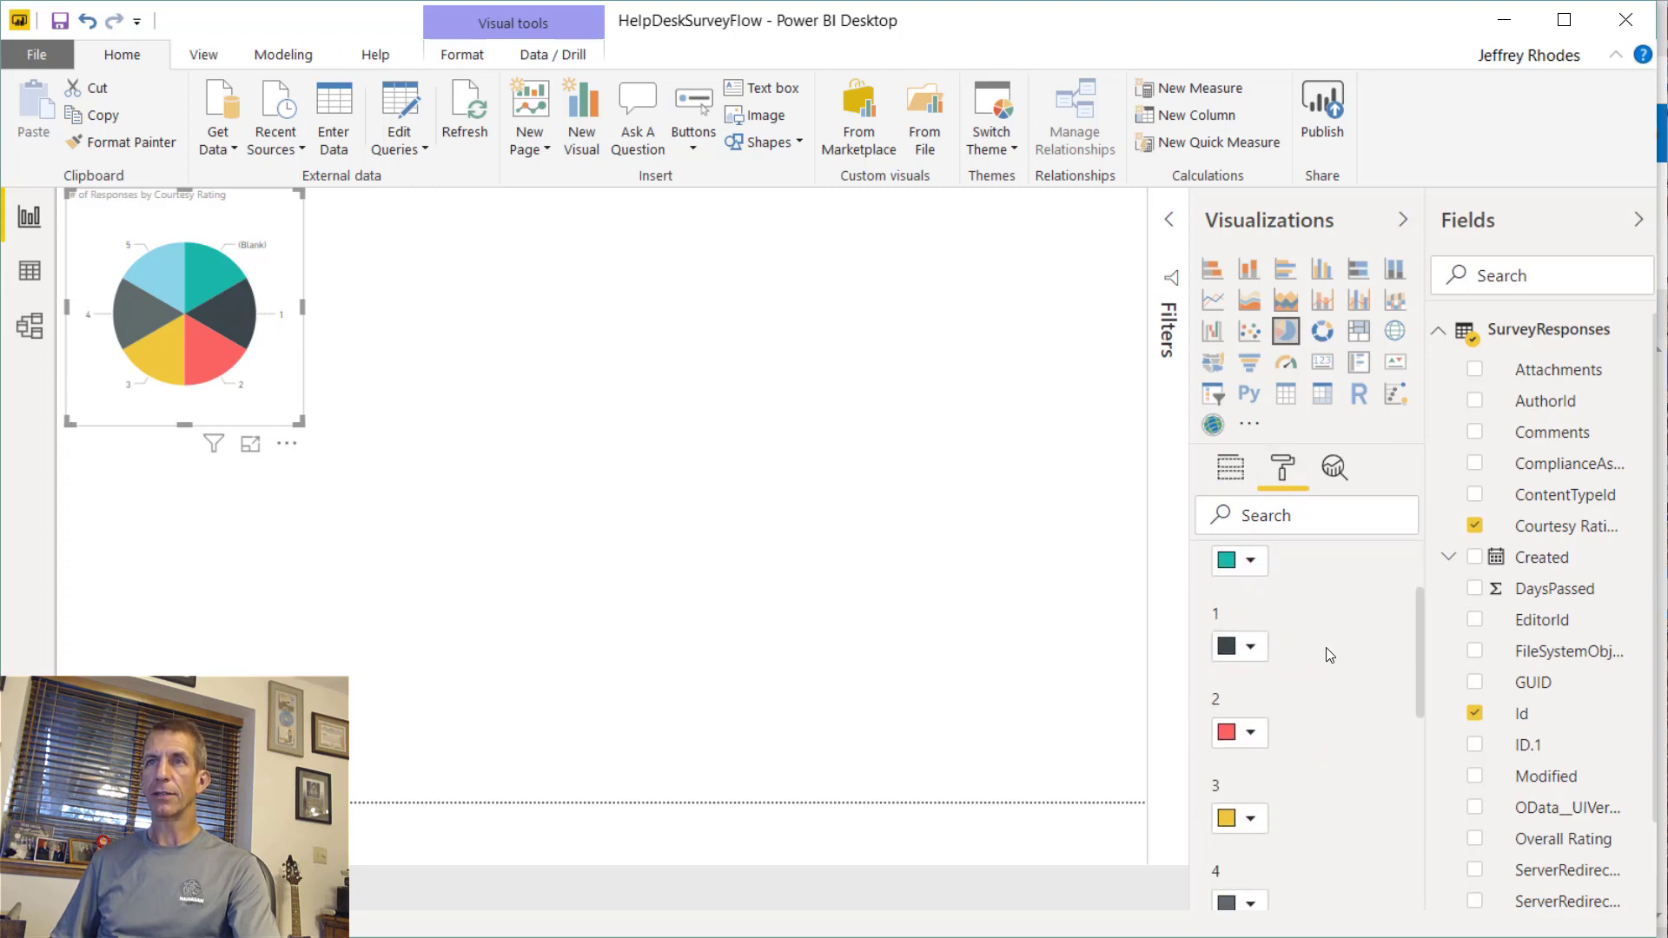
scroll(1329, 656, "up", 3)
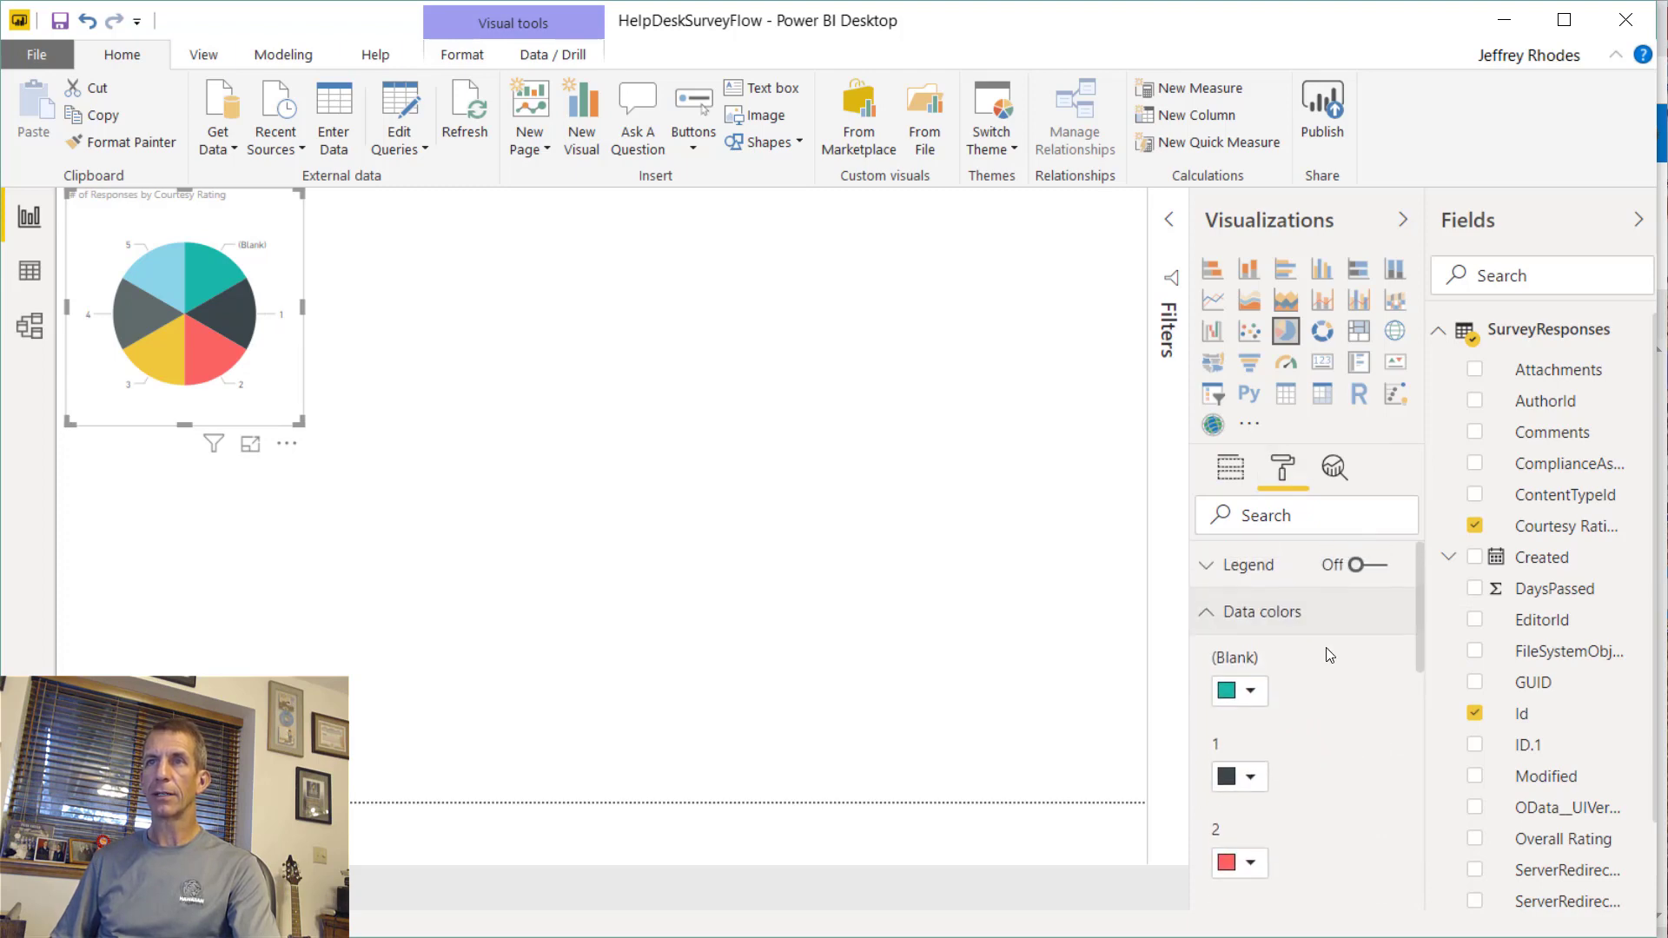
left_click(1259, 691)
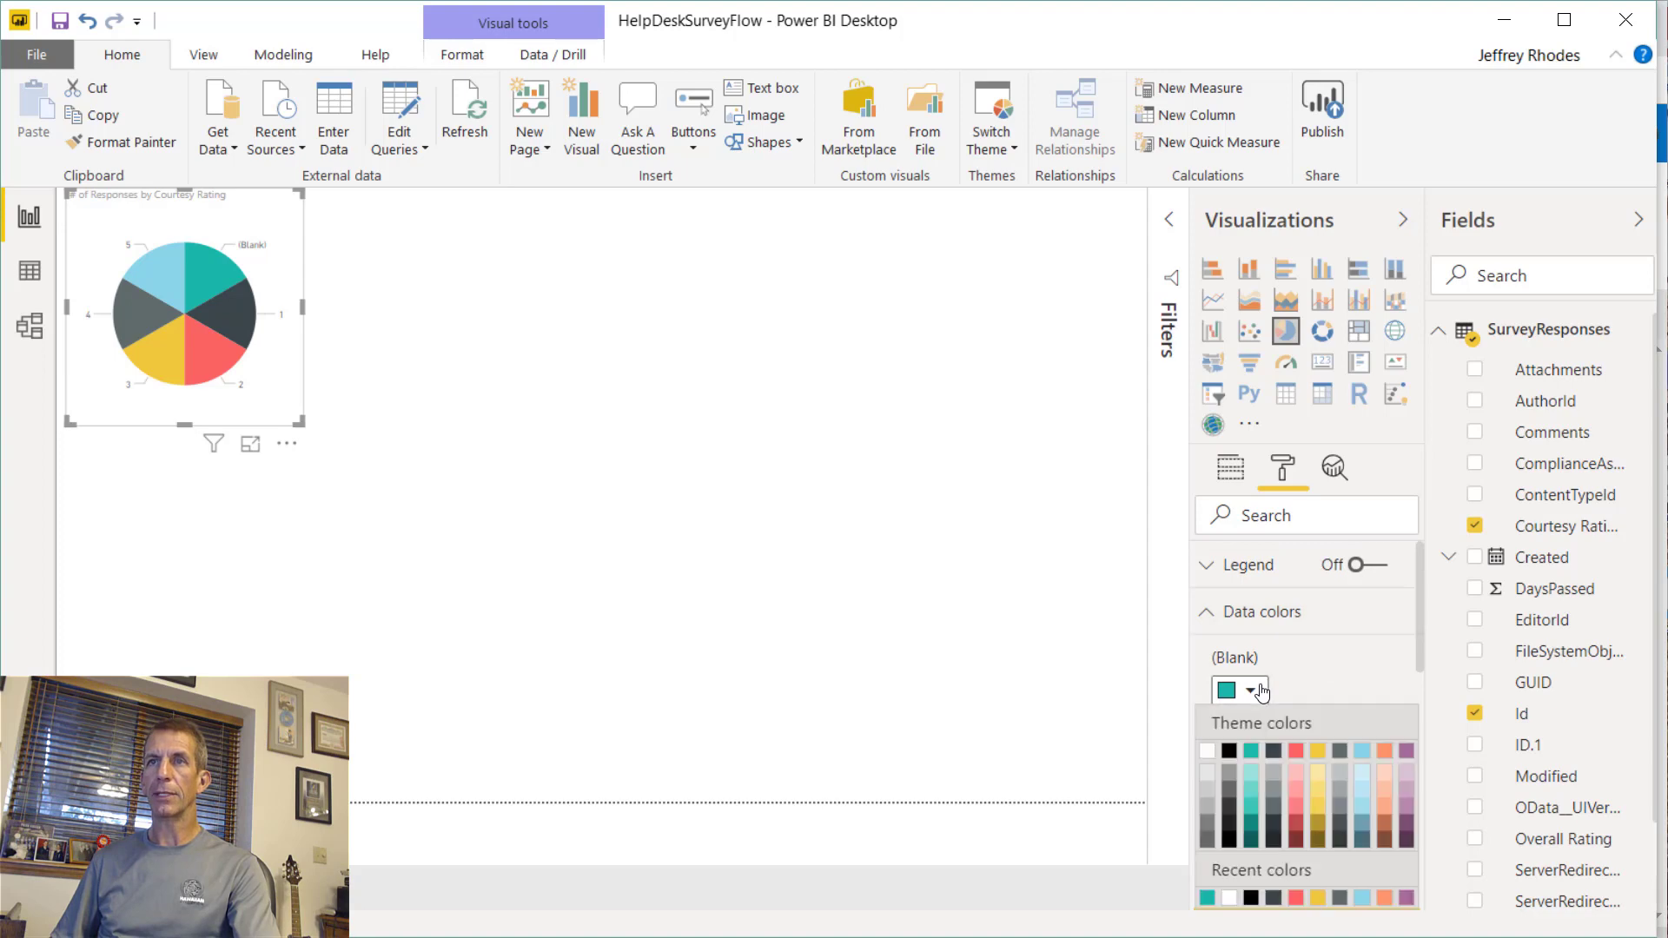
left_click(1214, 793)
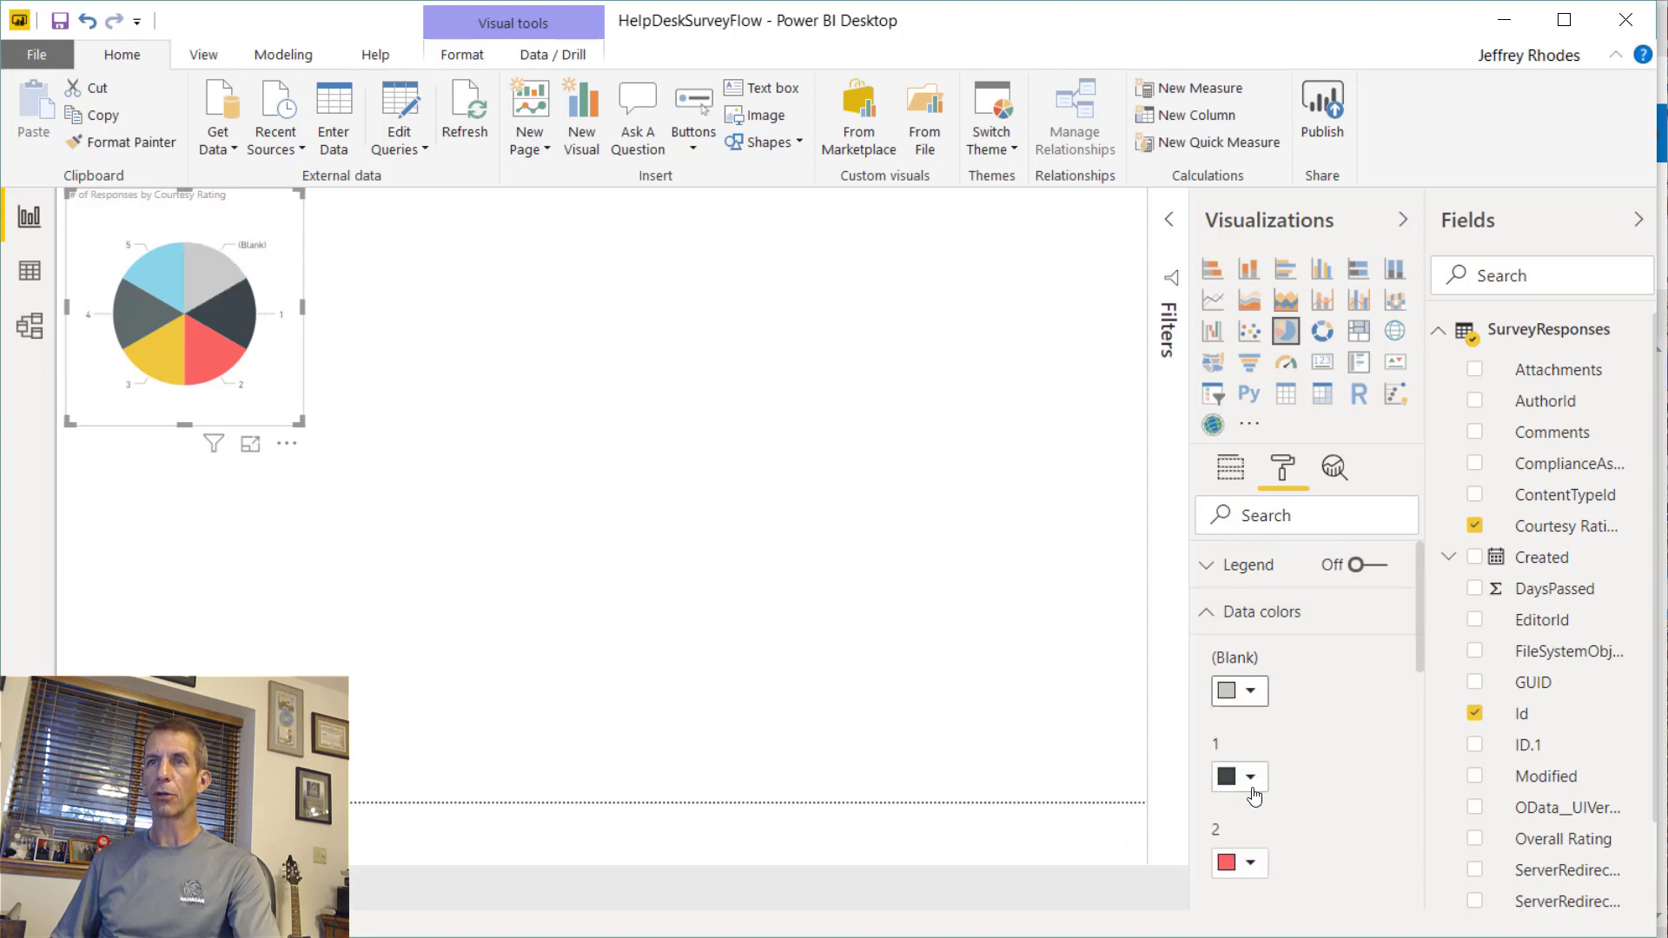
left_click(1255, 781)
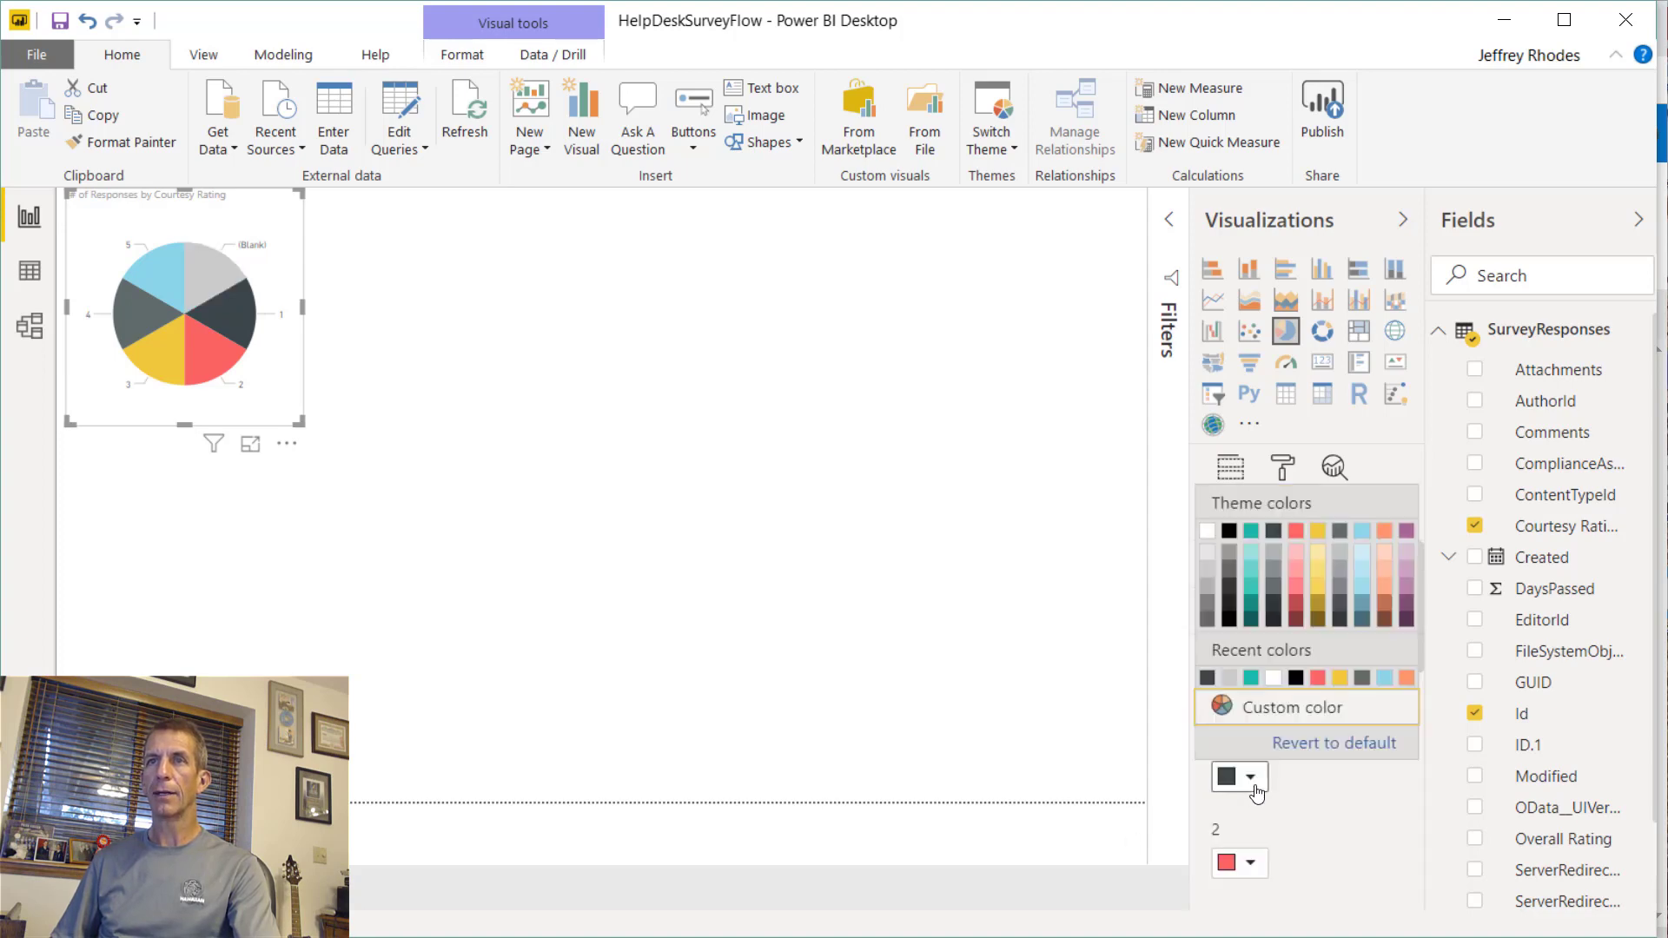
left_click(1295, 619)
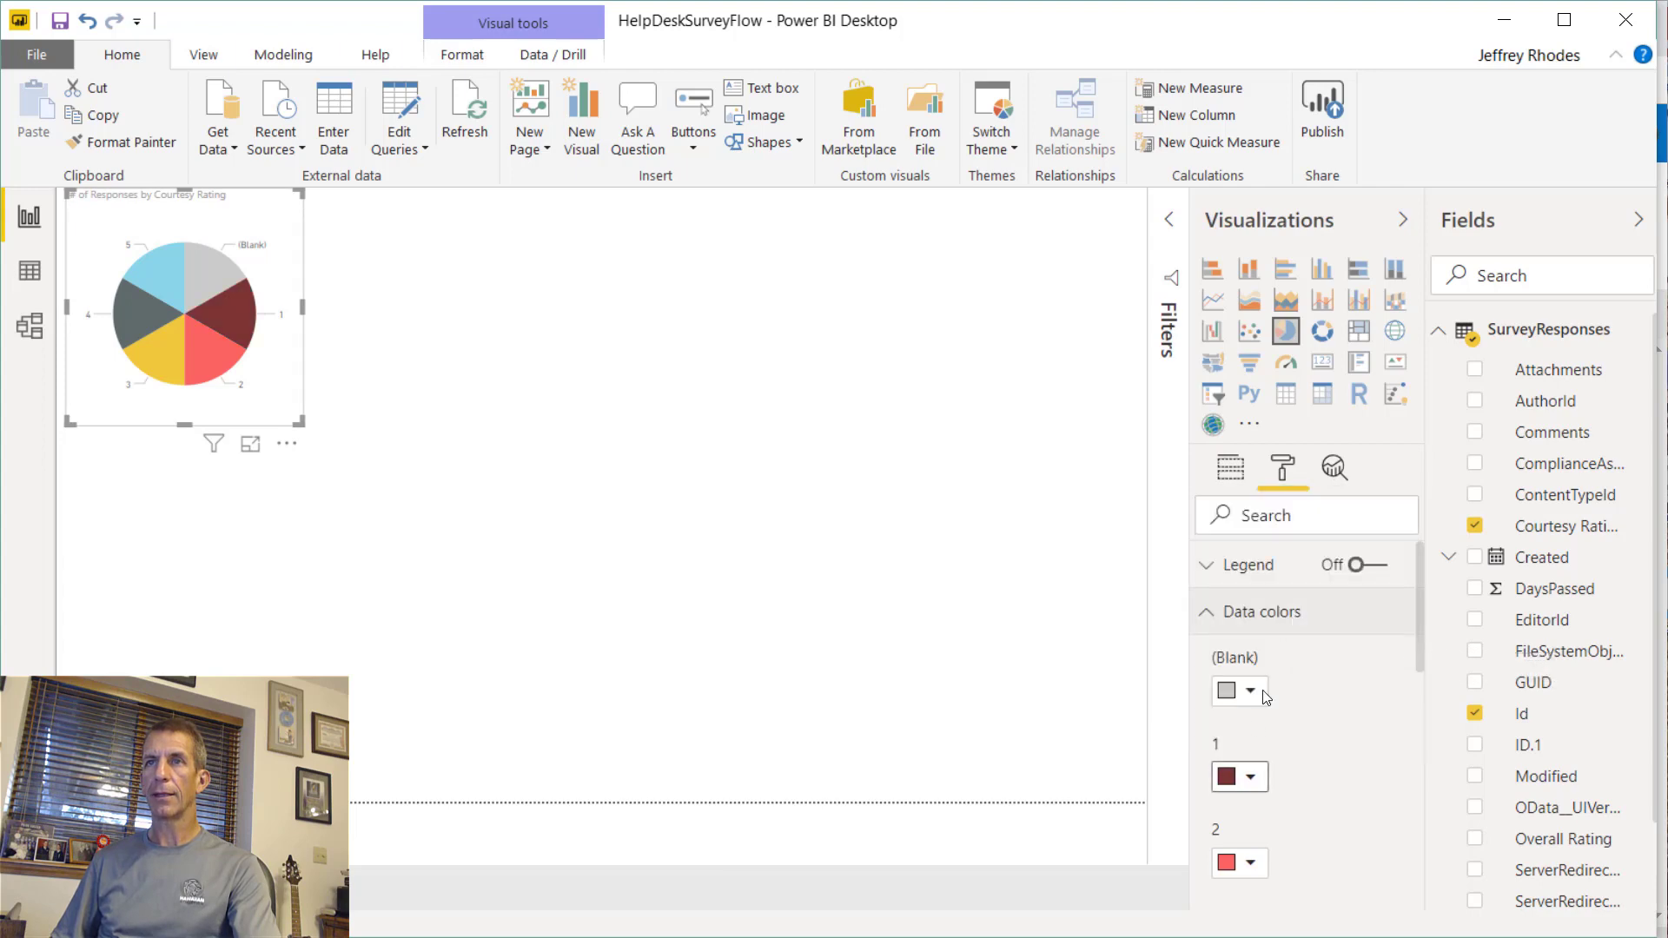
left_click(1250, 869)
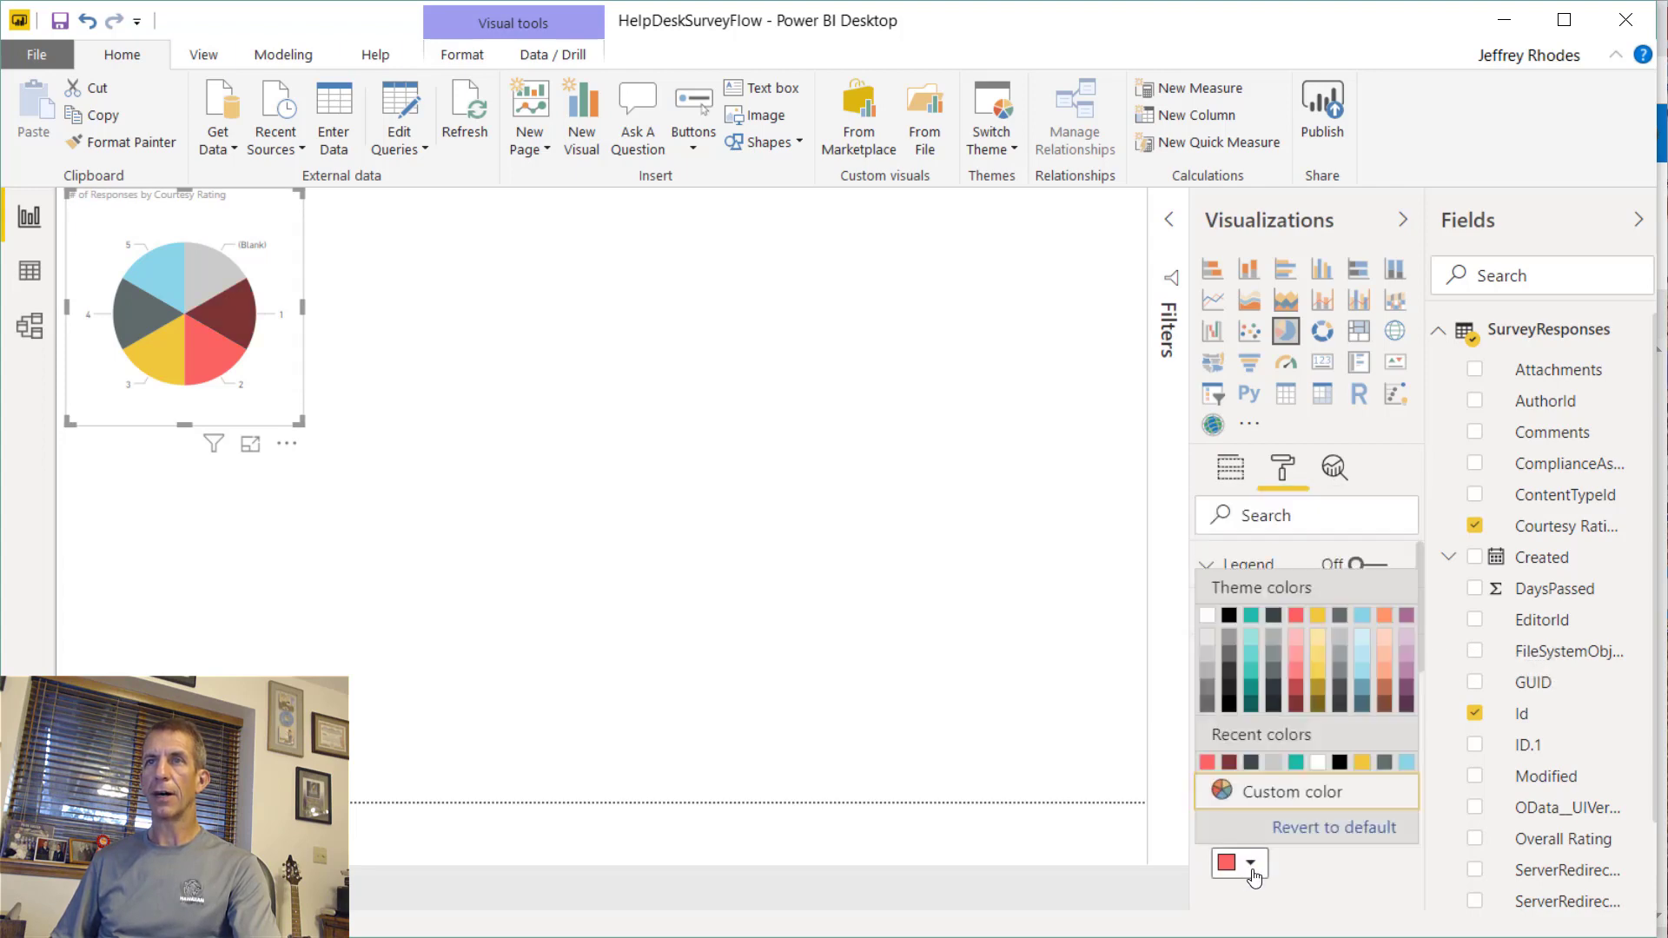
left_click(1304, 676)
- Set the pie chart's data colors to medium teal for rating 4 and dark teal for rating 5
scroll(1333, 721, "down", 3)
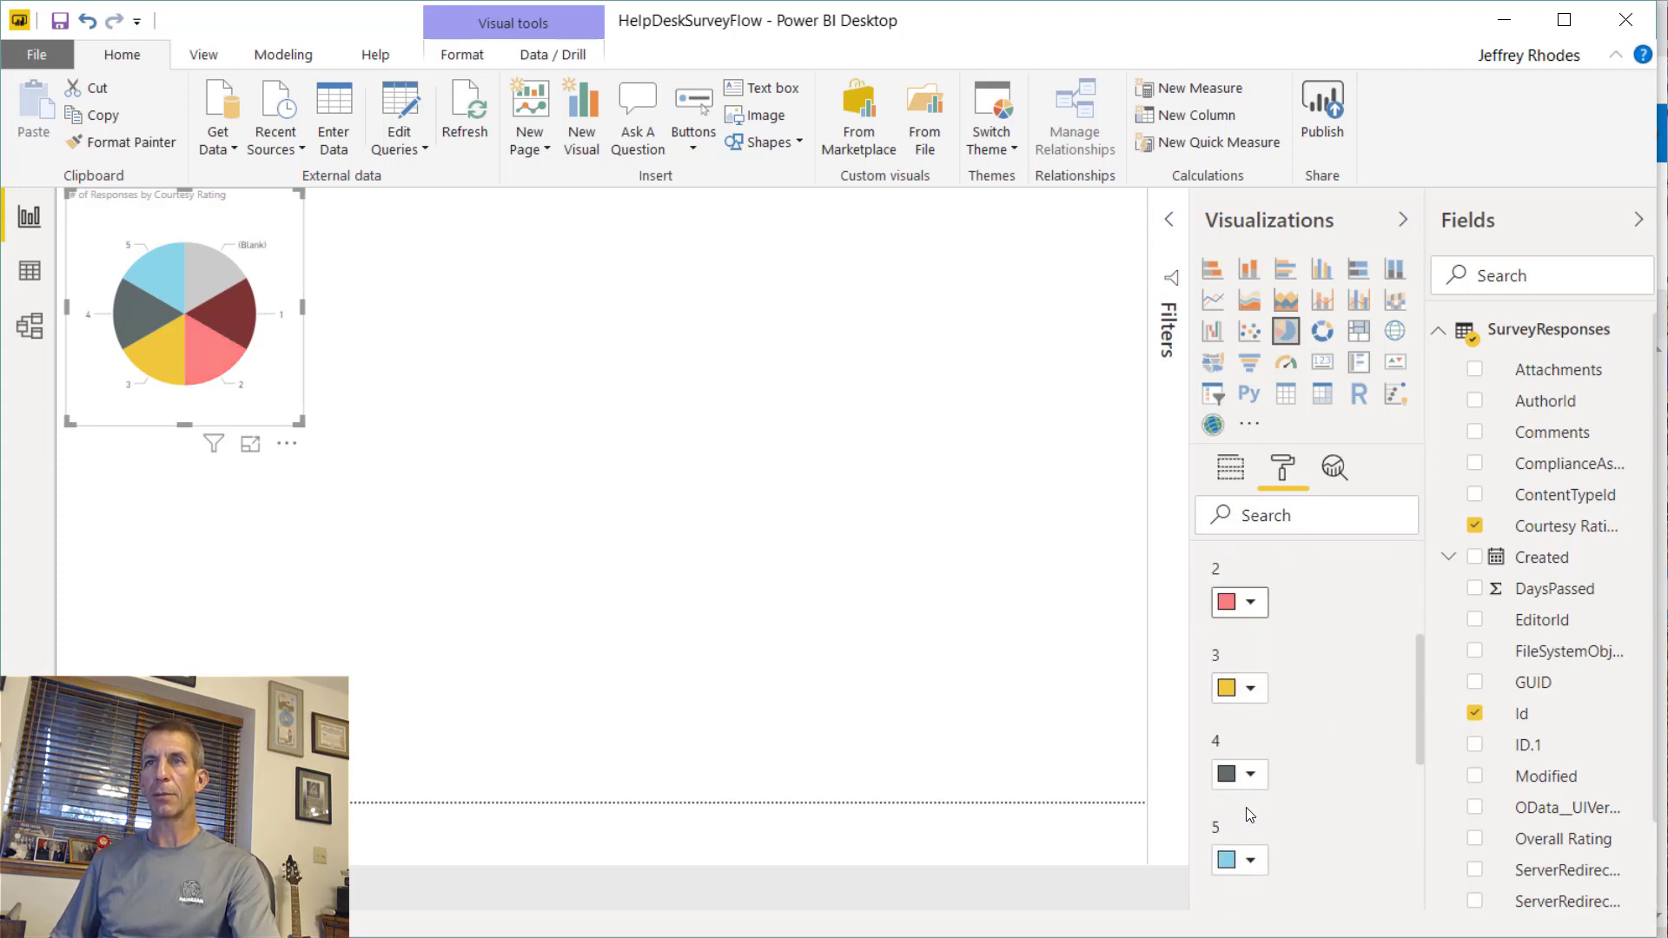
left_click(1231, 785)
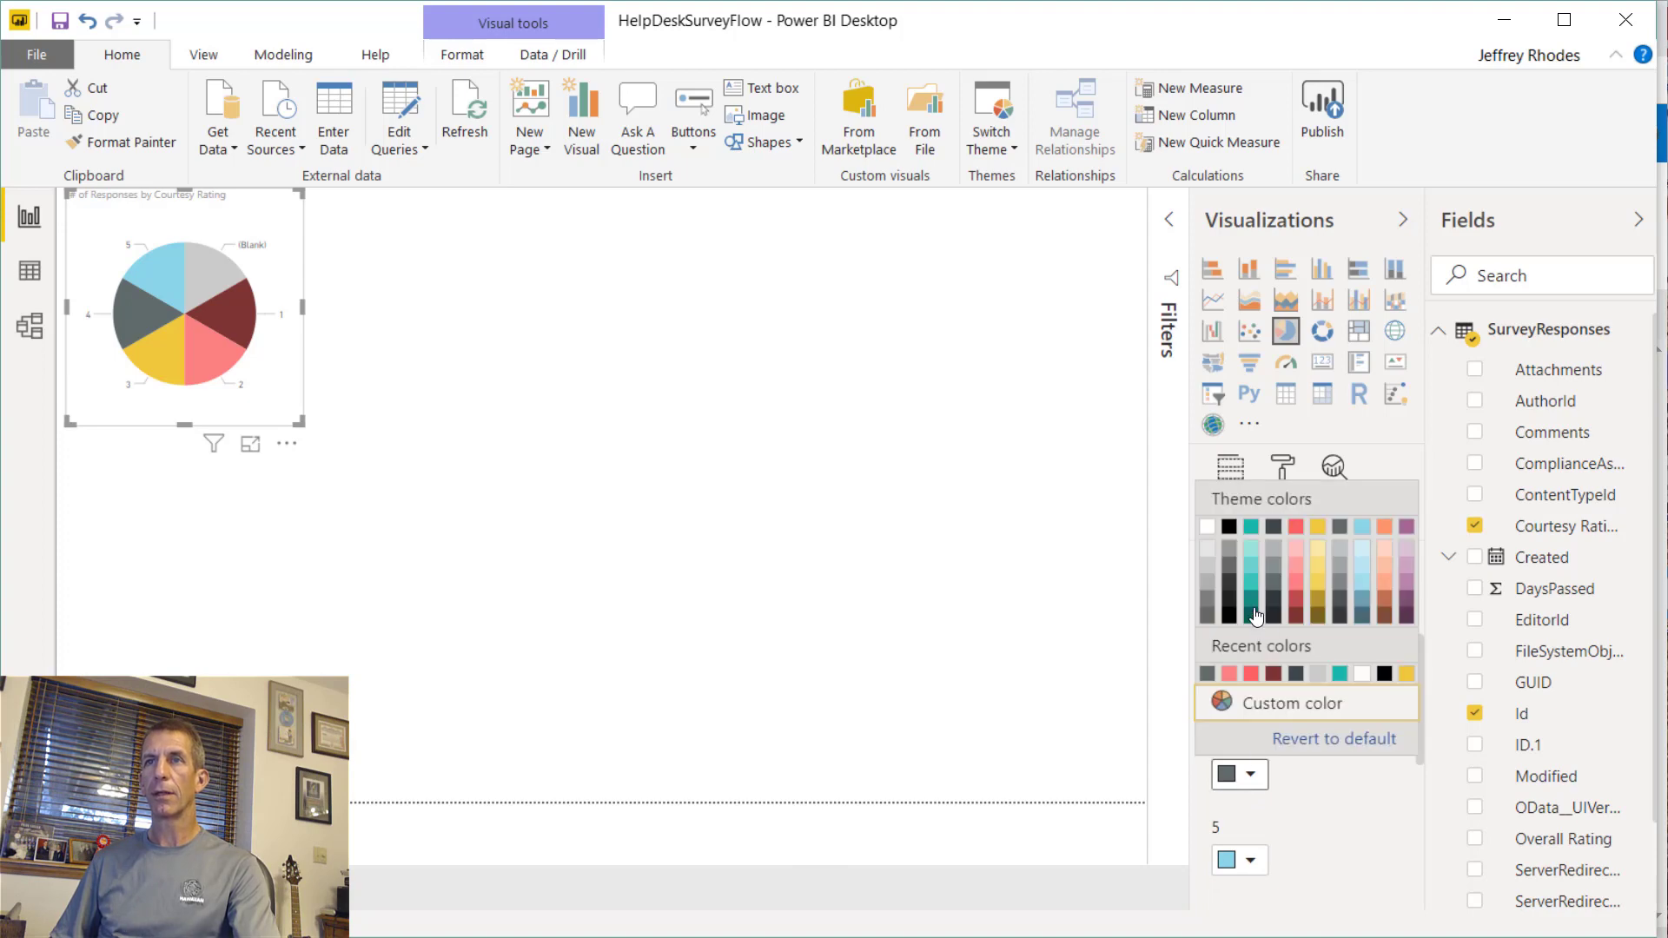
left_click(1250, 583)
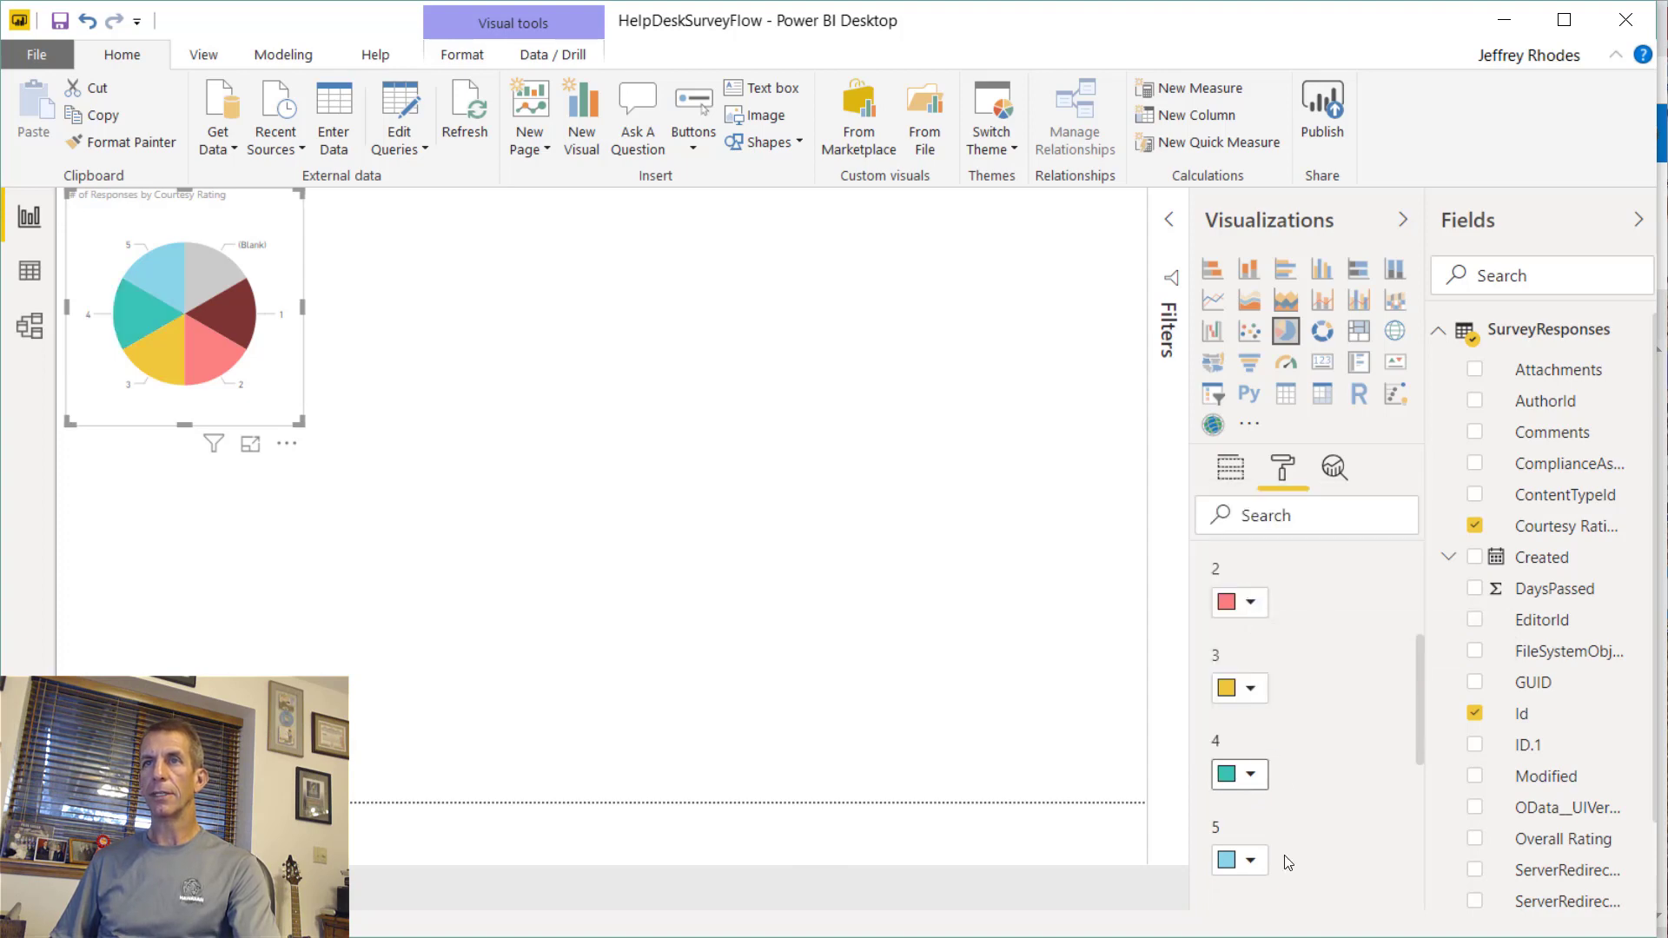
left_click(1242, 865)
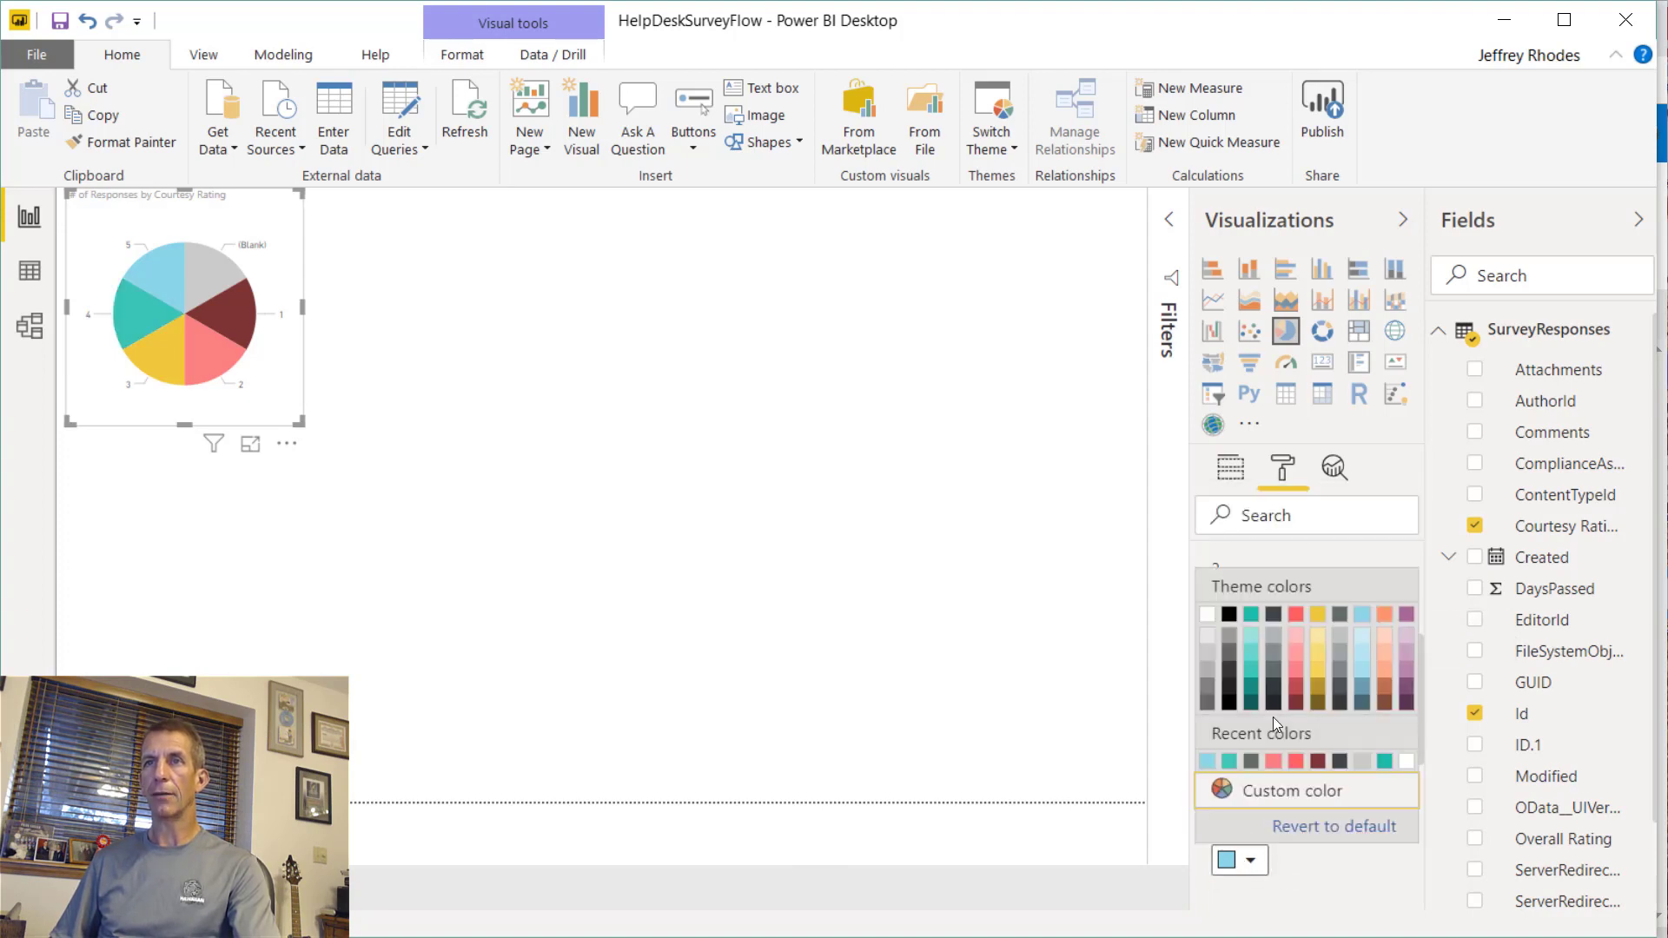
left_click(1253, 706)
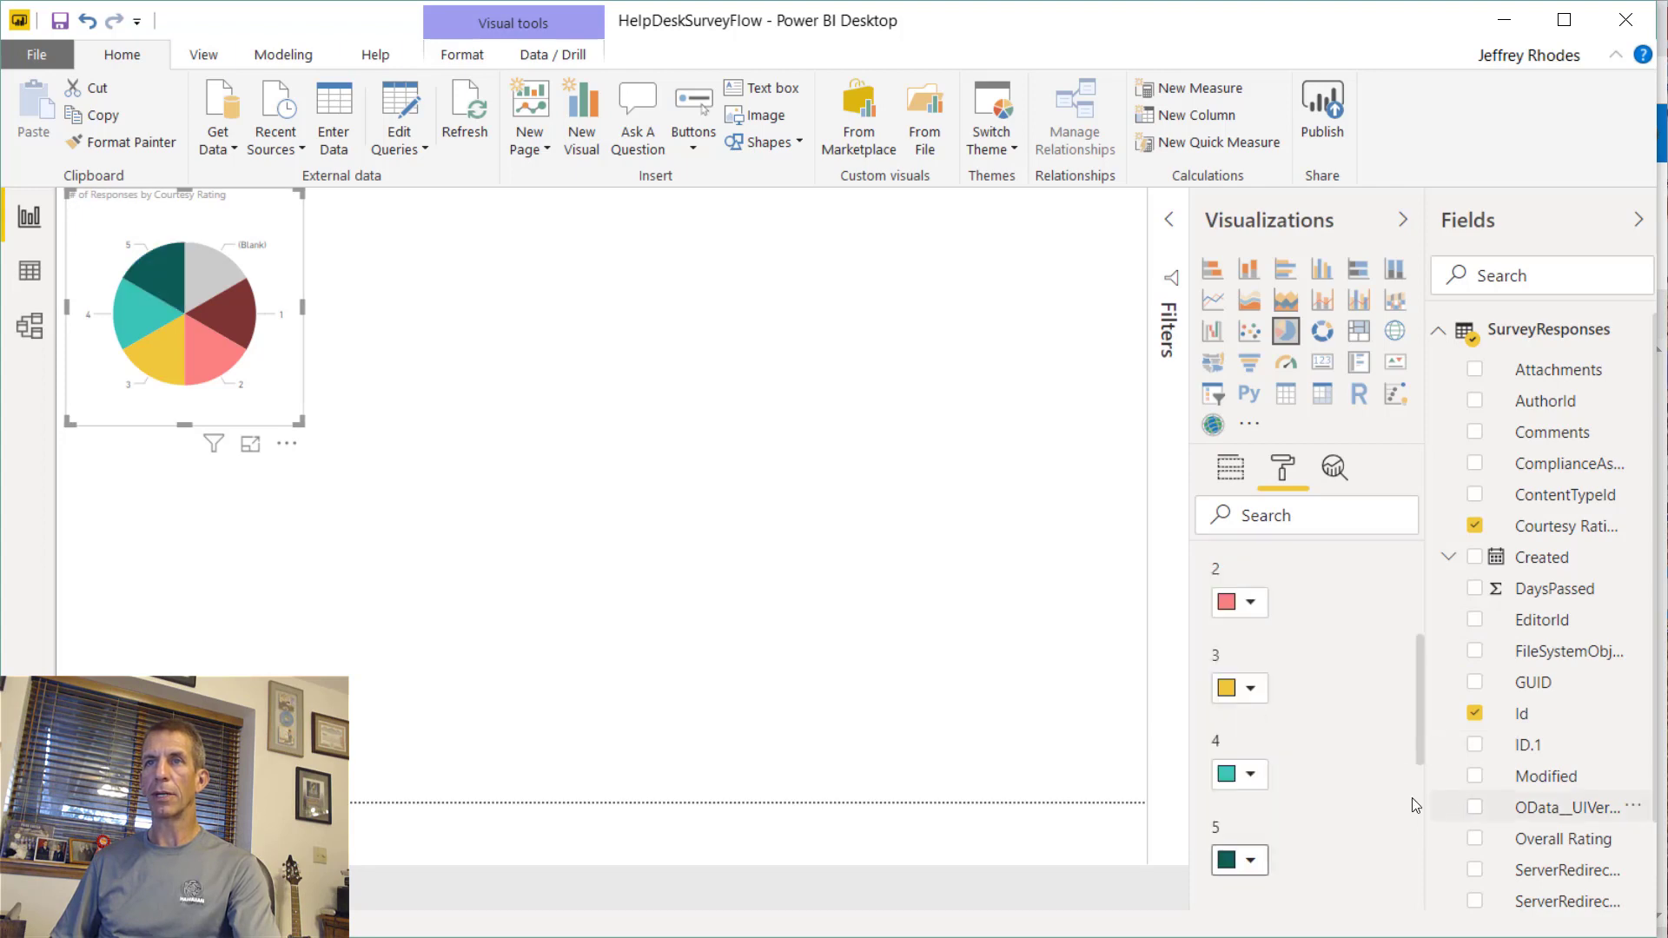
scroll(1414, 803, "down", 3)
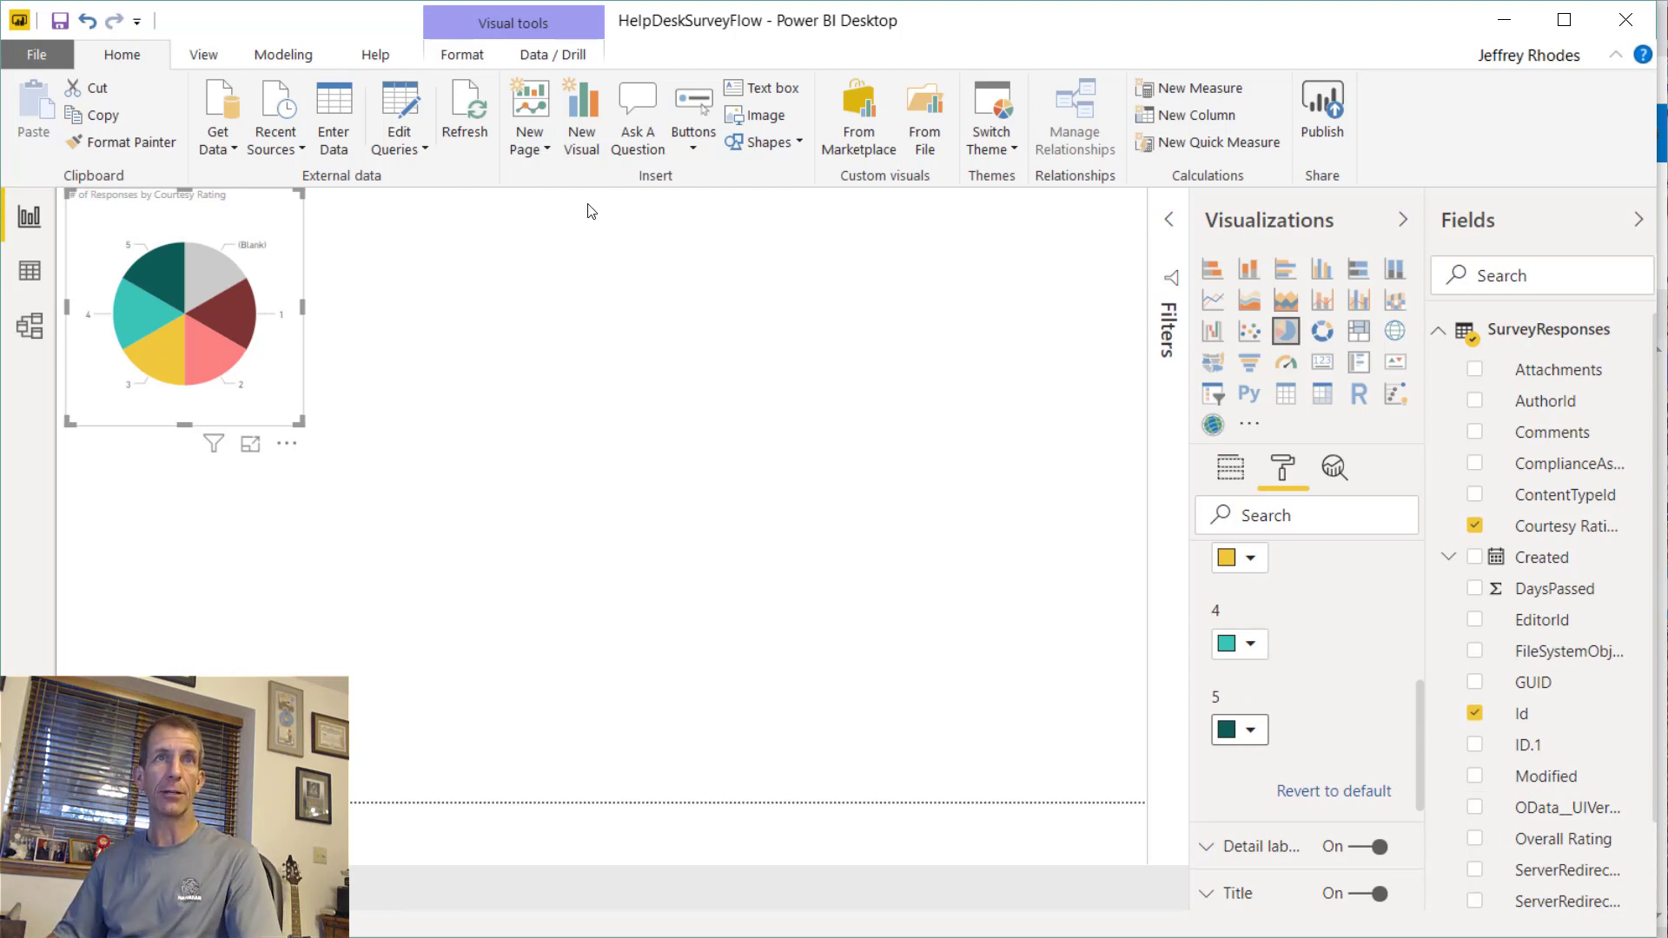
- Duplicate the Courtesy Rating pie chart three times and line the copies up in a row beside the original
left_click(335, 372)
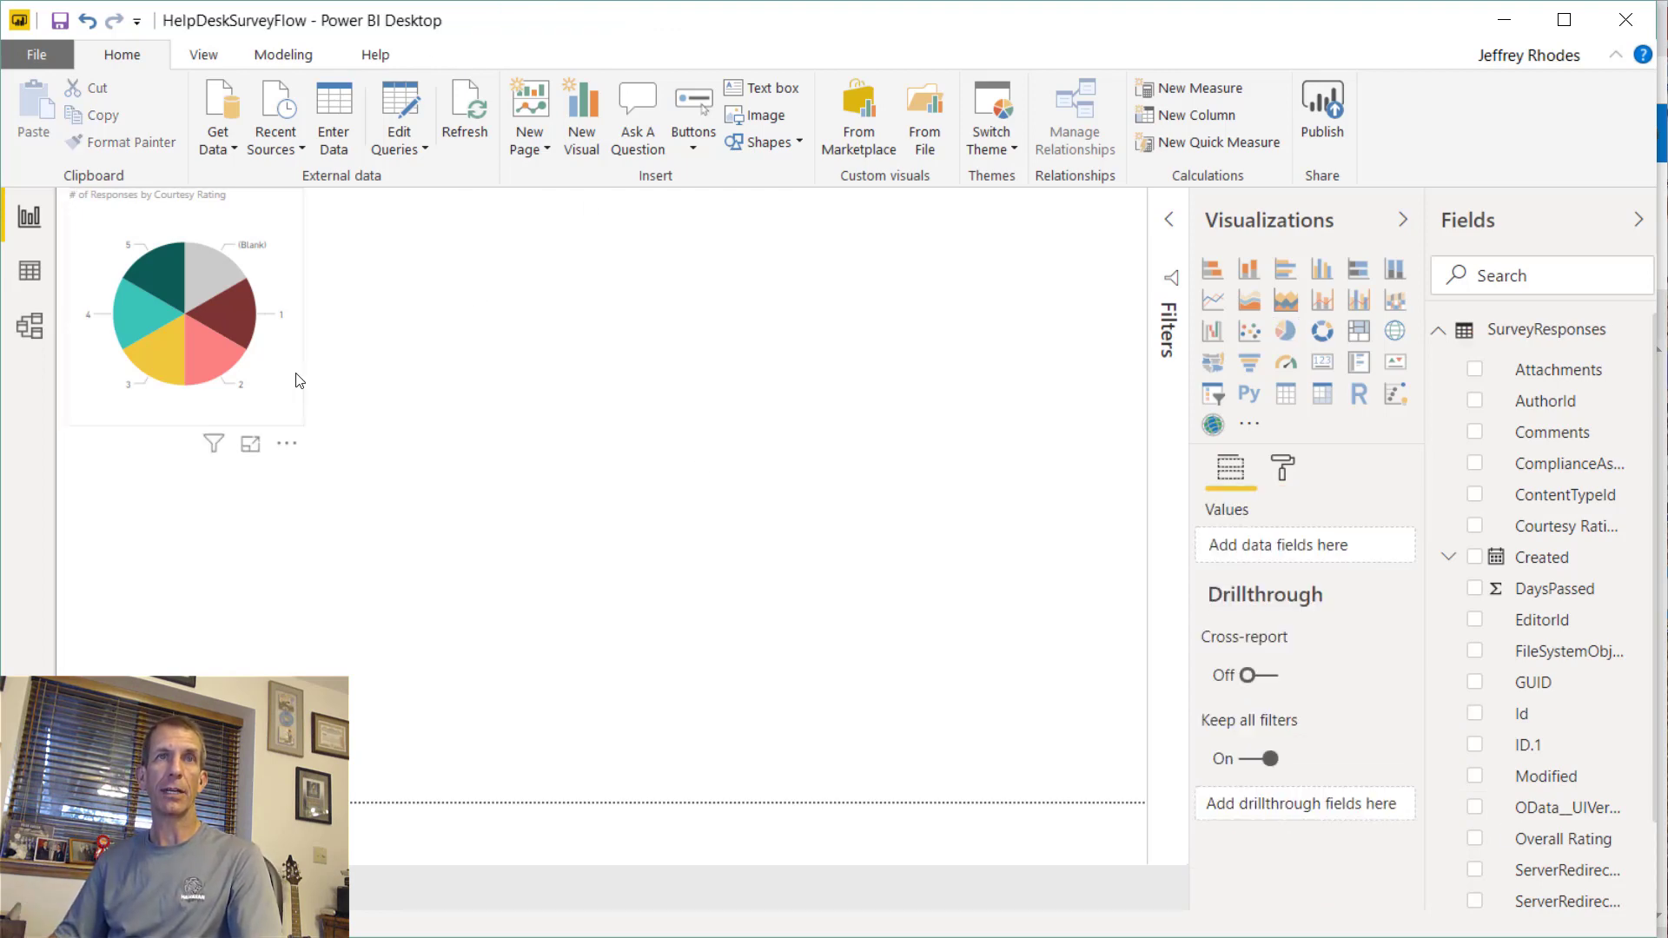
left_click(304, 382)
key("ctrl+c")
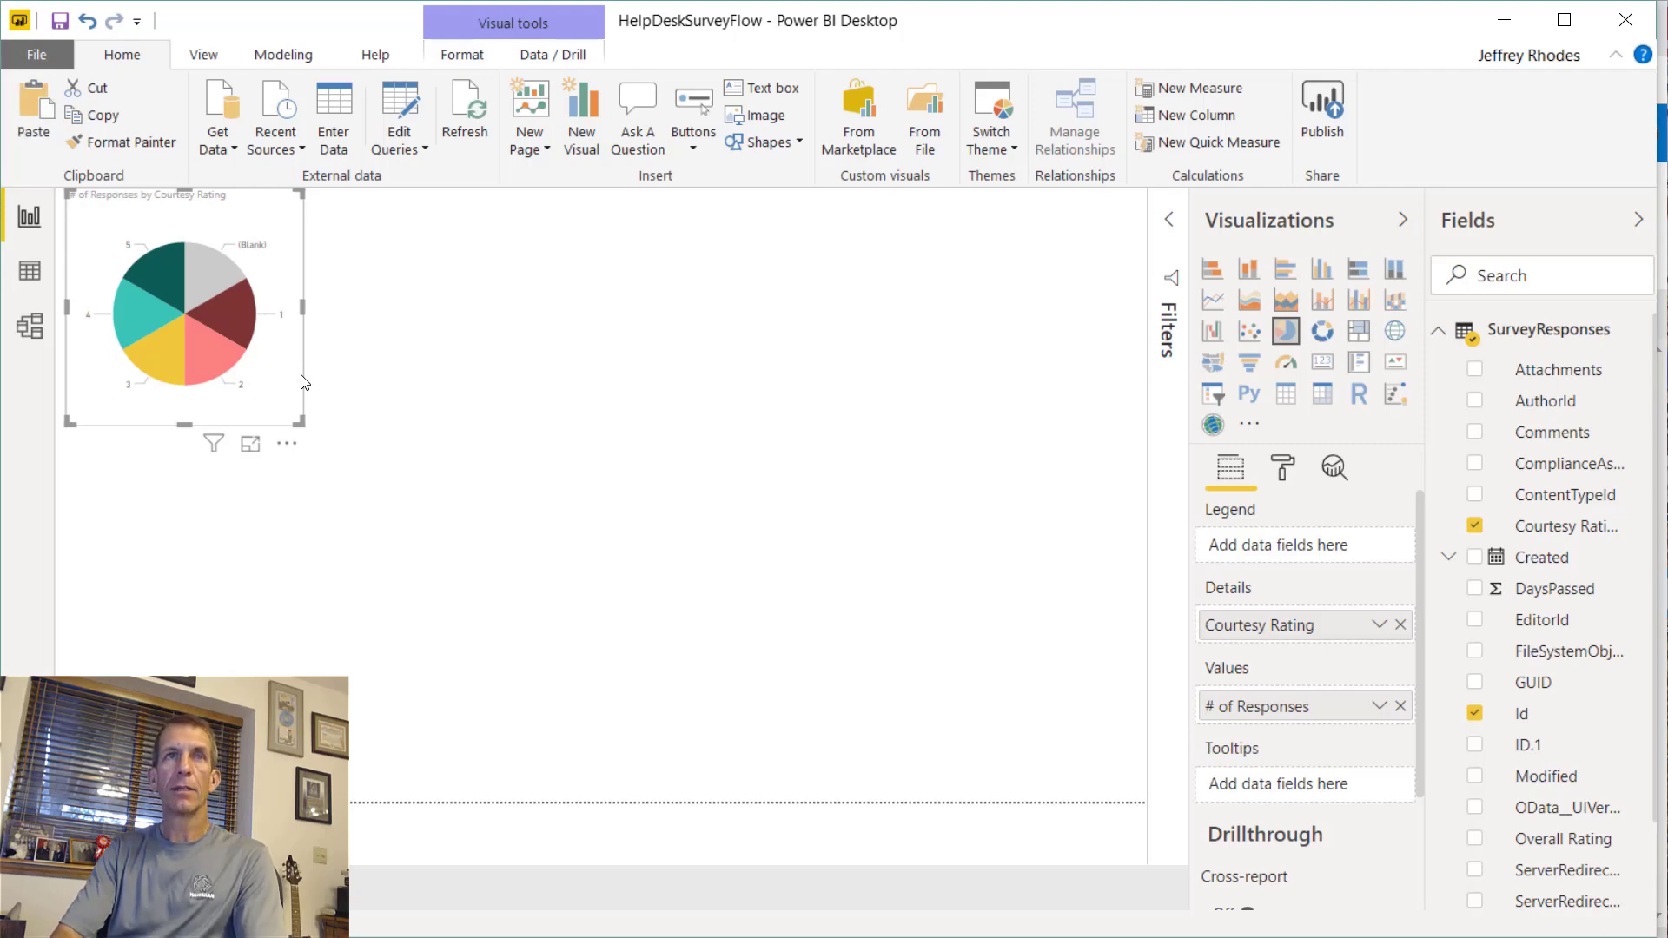
key("ctrl+v")
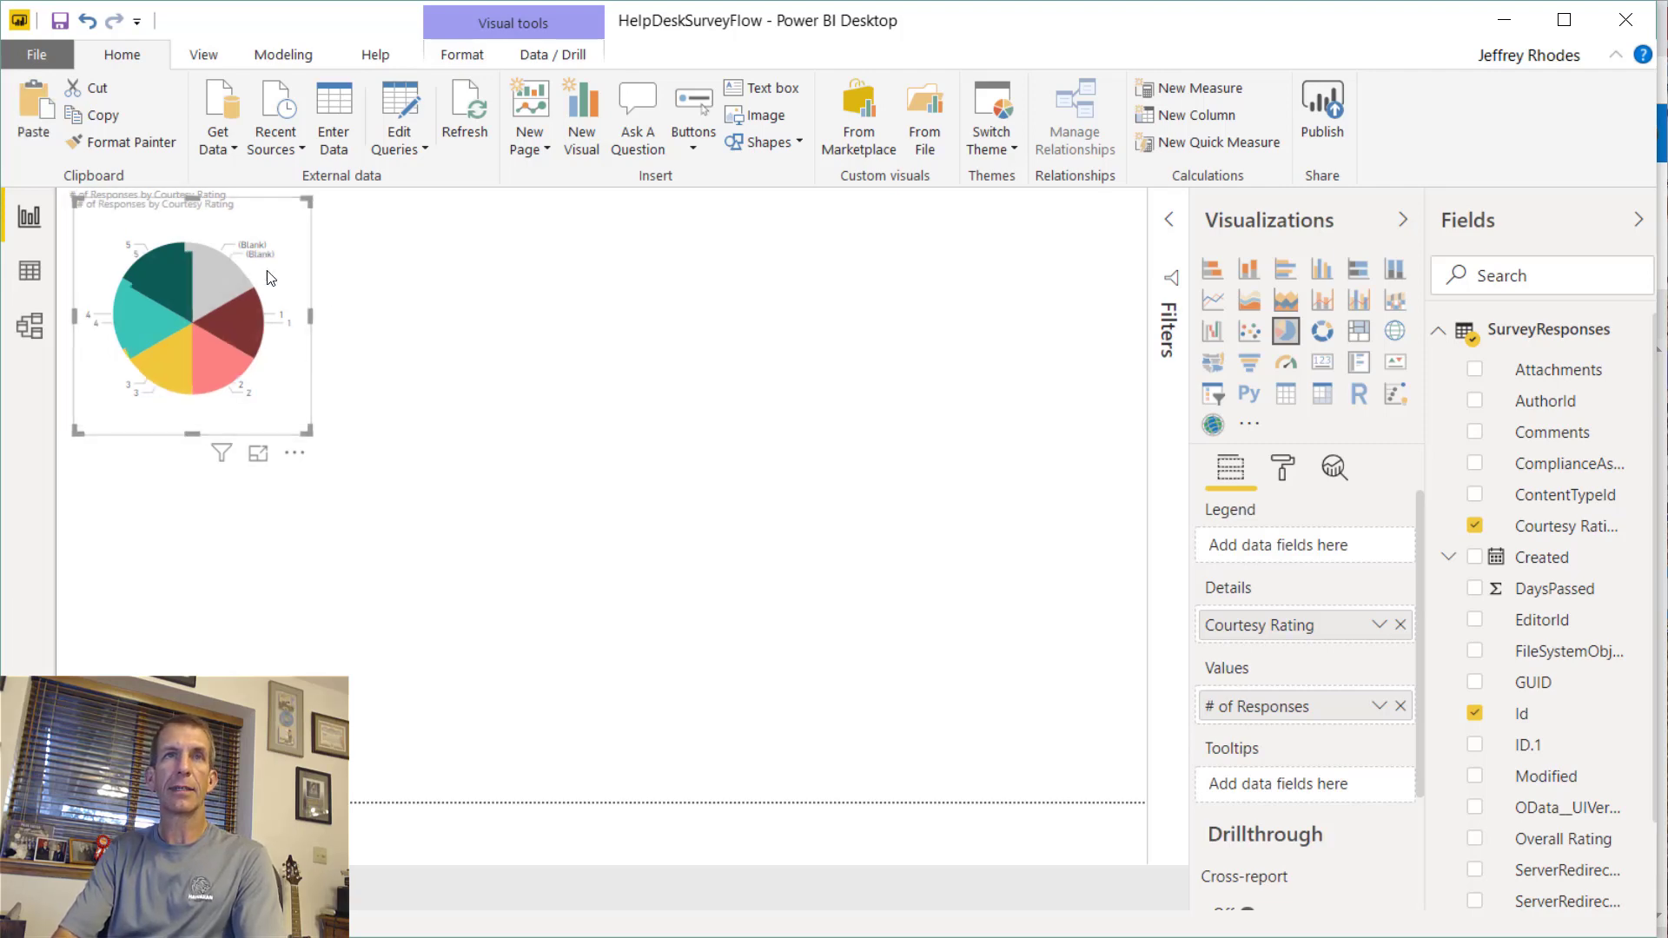
left_click_drag(295, 239, 521, 208)
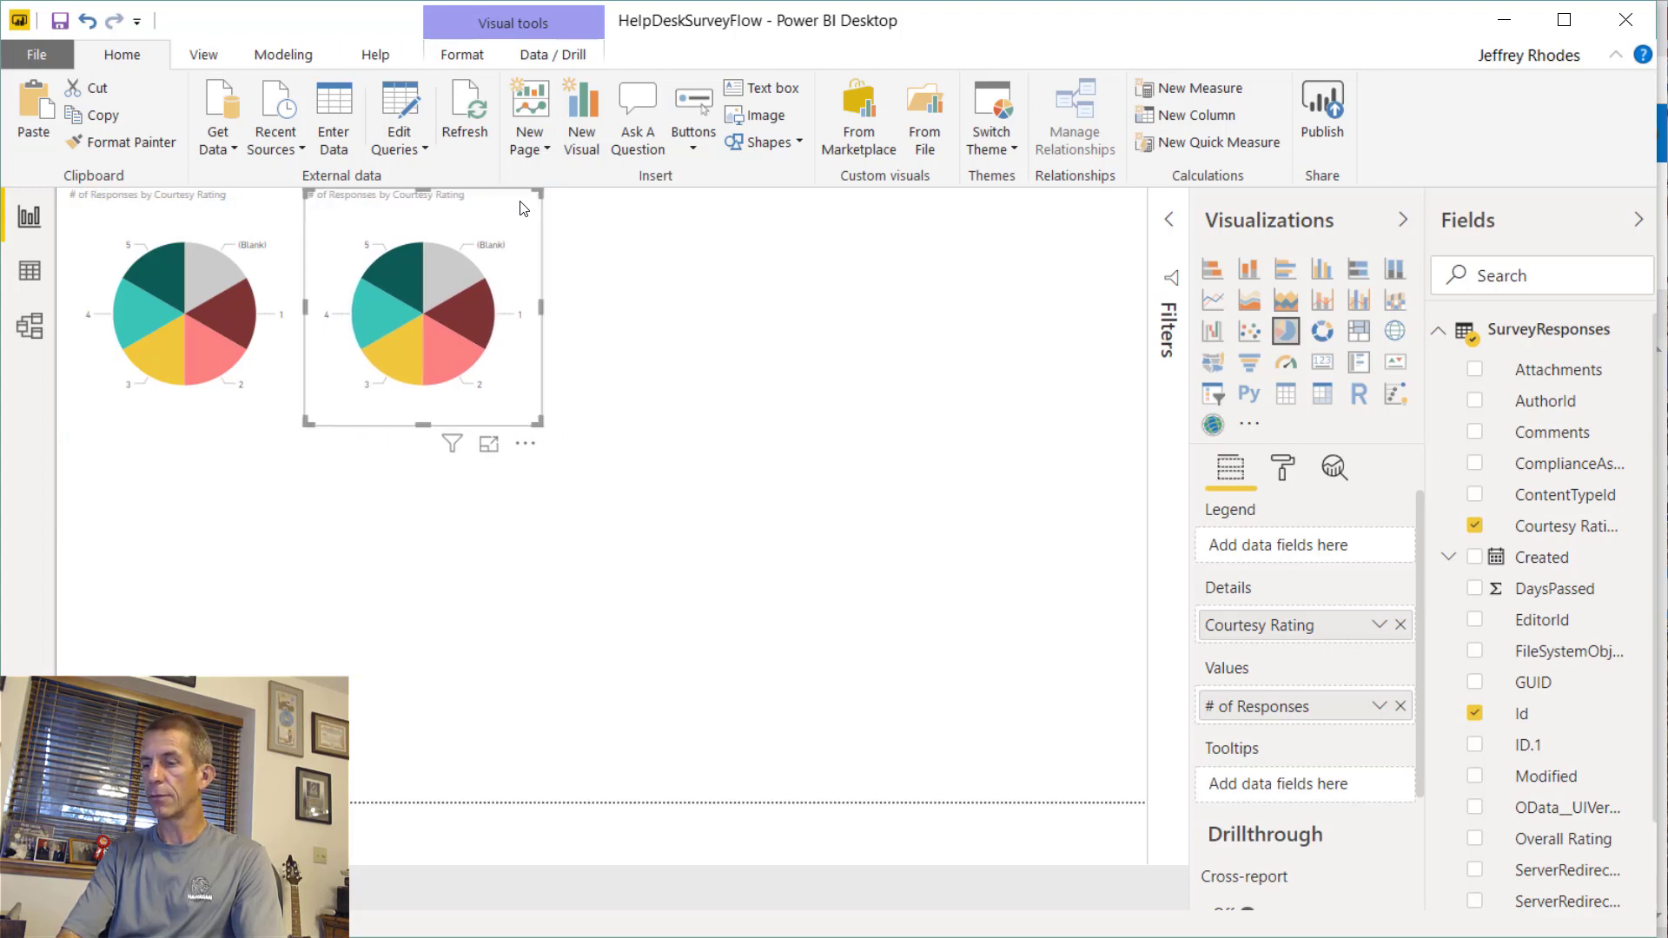
key("ctrl+v")
left_click_drag(257, 205, 726, 196)
key("ctrl+v")
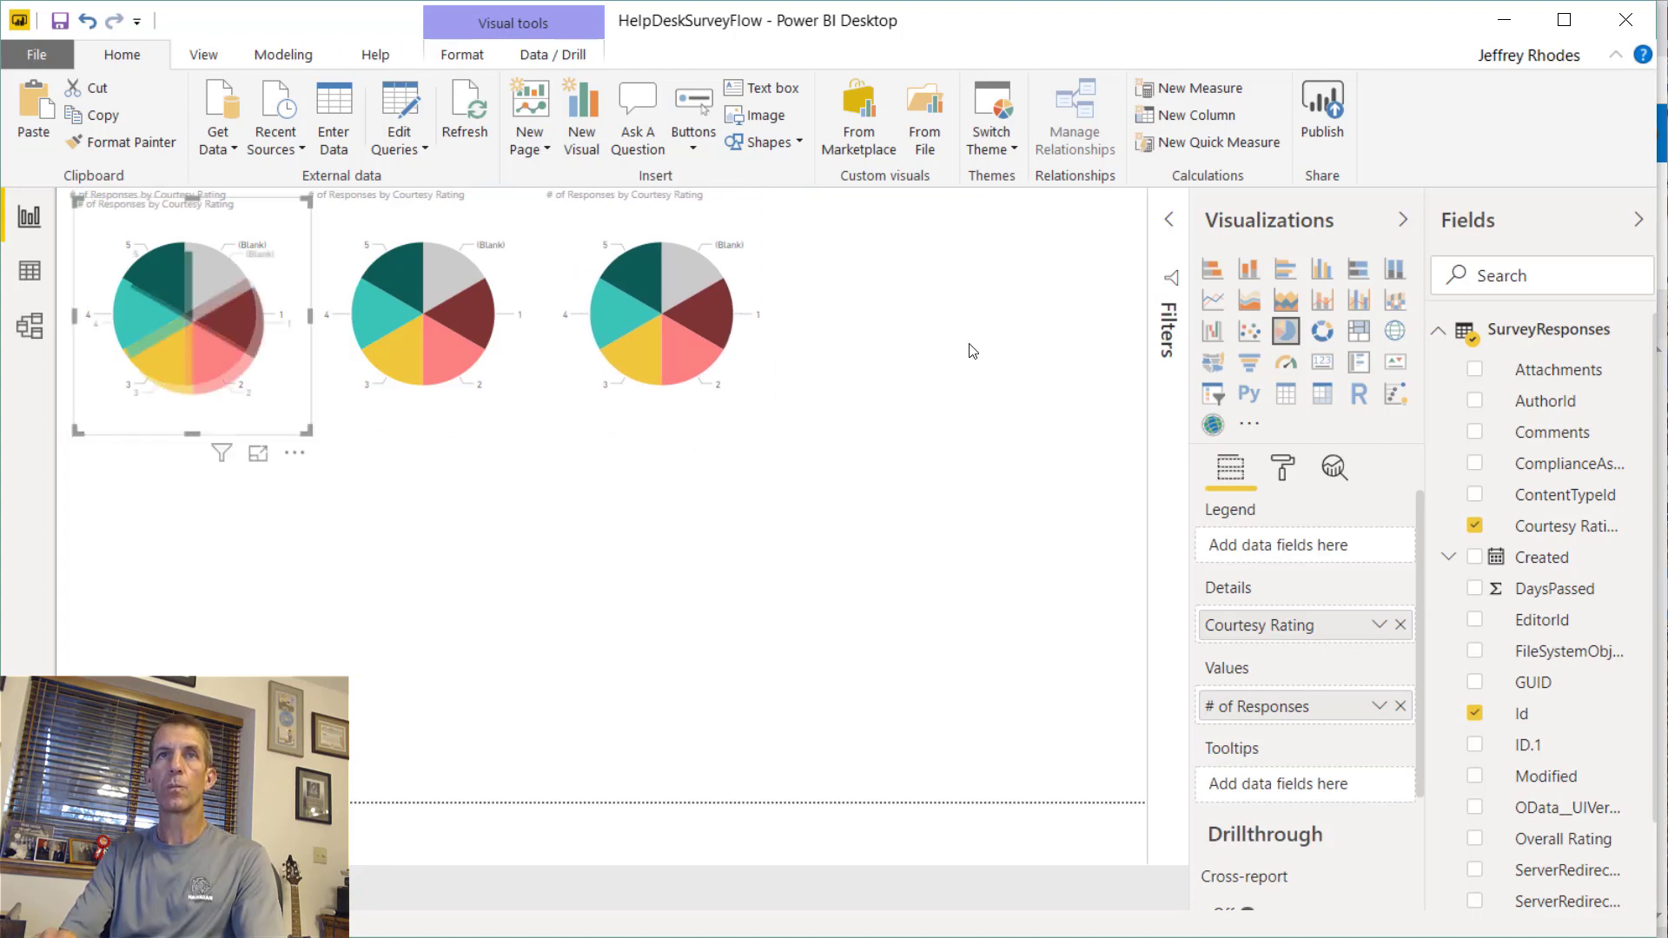
left_click_drag(263, 202, 1002, 193)
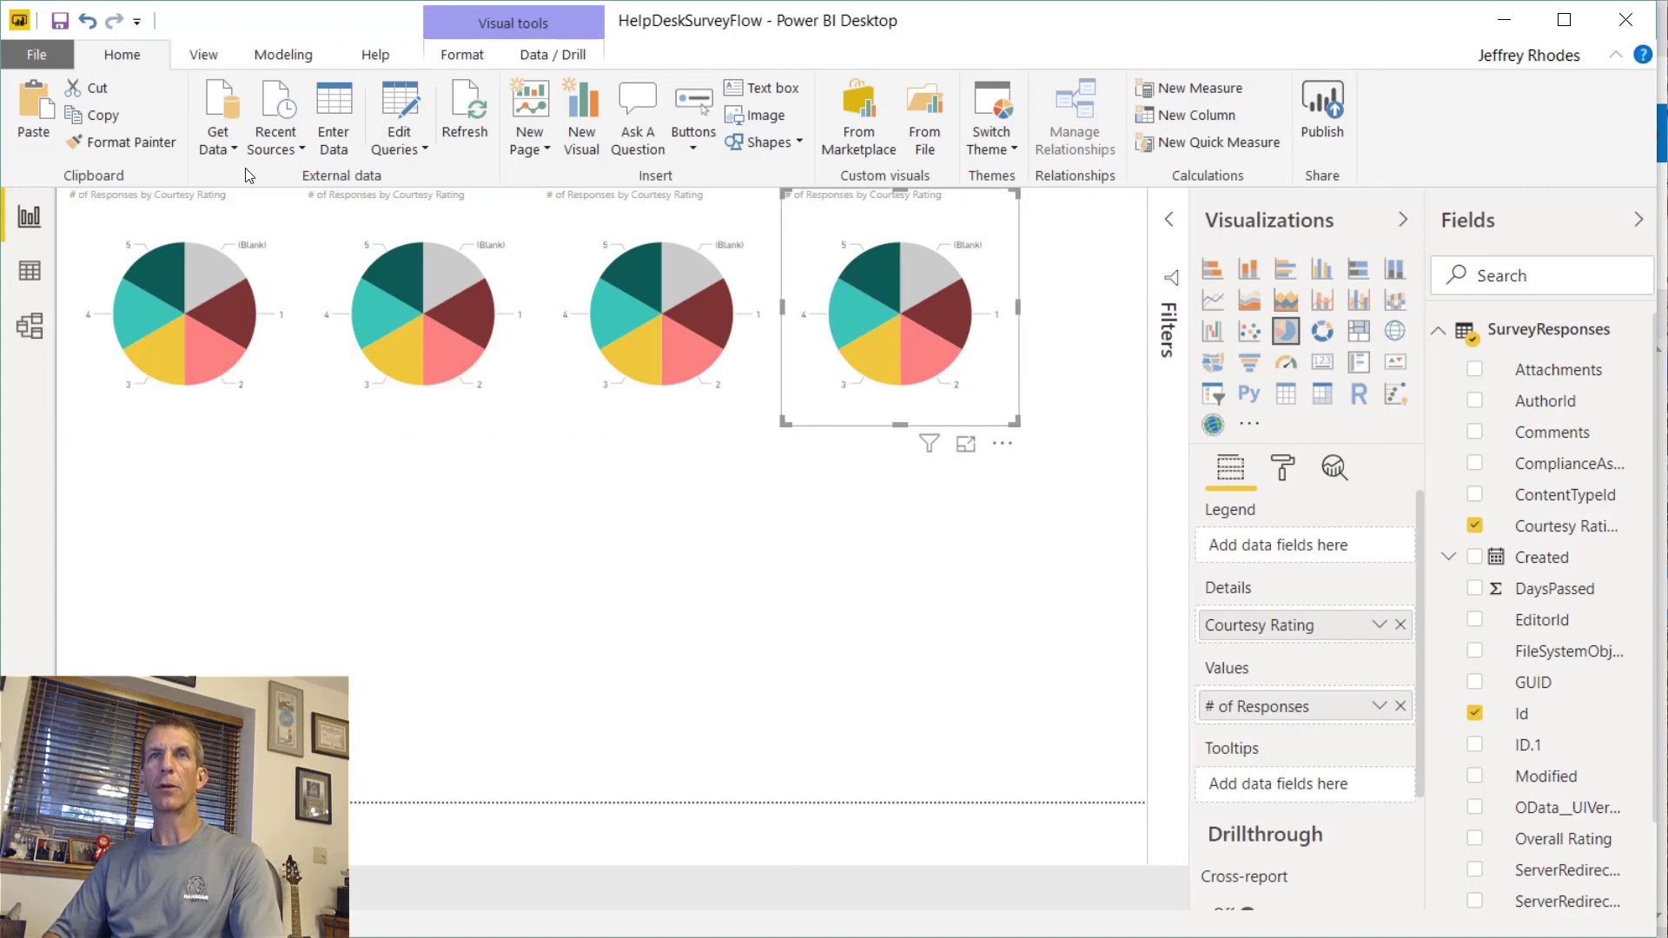
- Replace the details field with Technical Skill Rating in the second pie chart and Timeliness Rating in the third
left_click(439, 275)
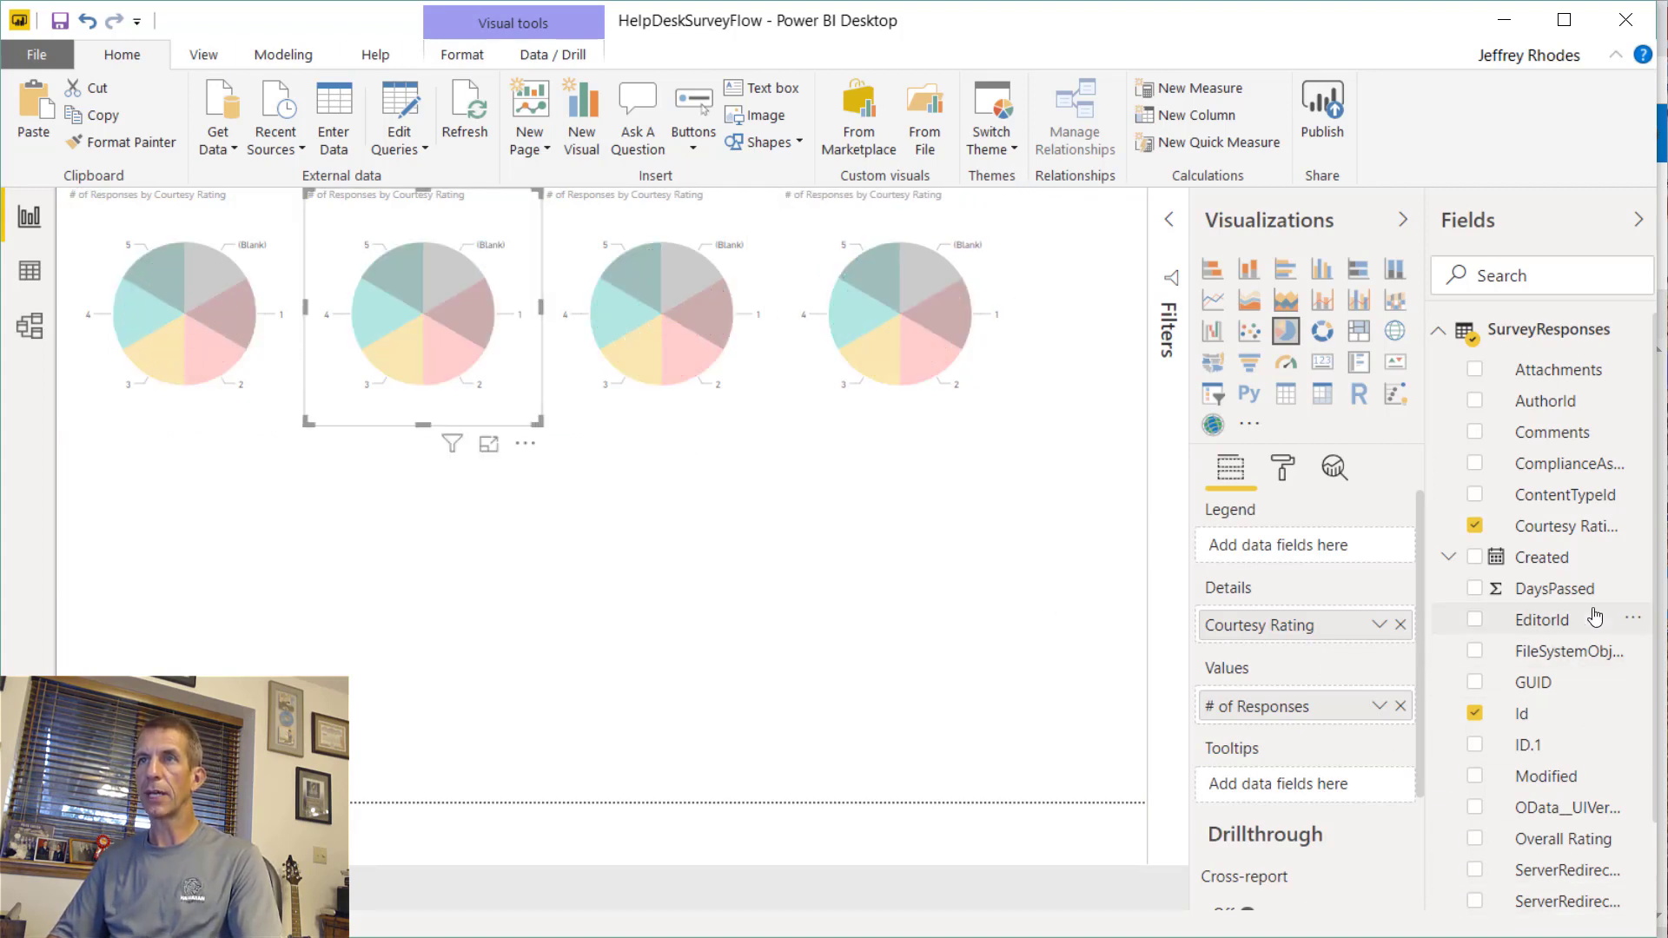
scroll(1611, 660, "down", 1)
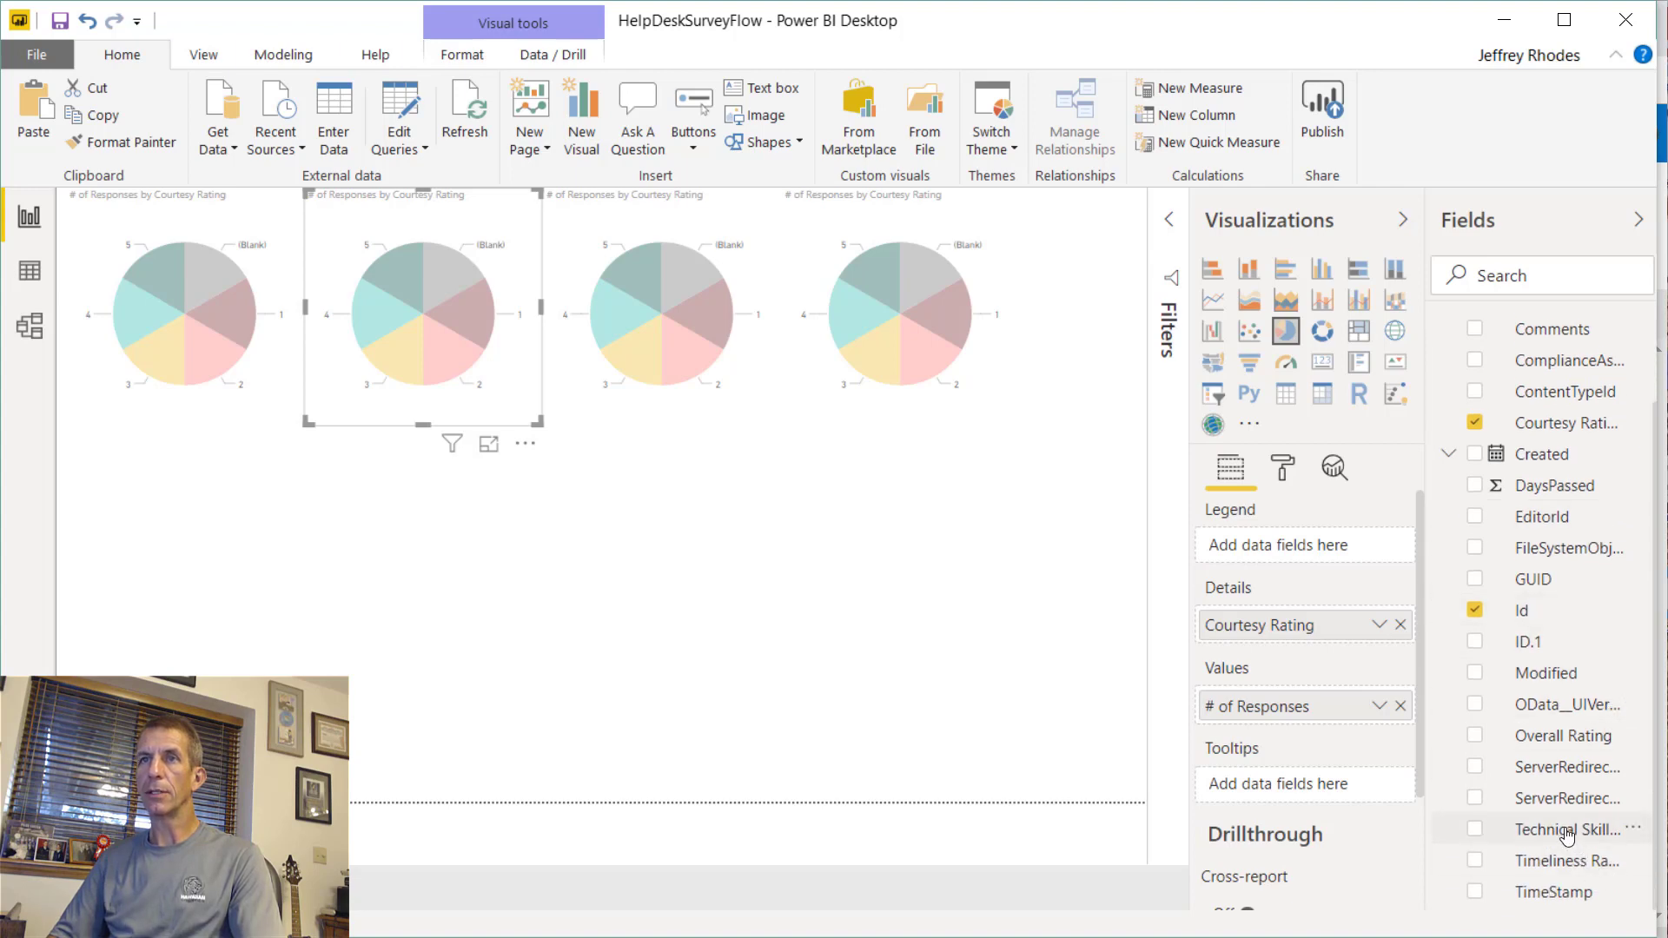
left_click_drag(1564, 829, 1294, 623)
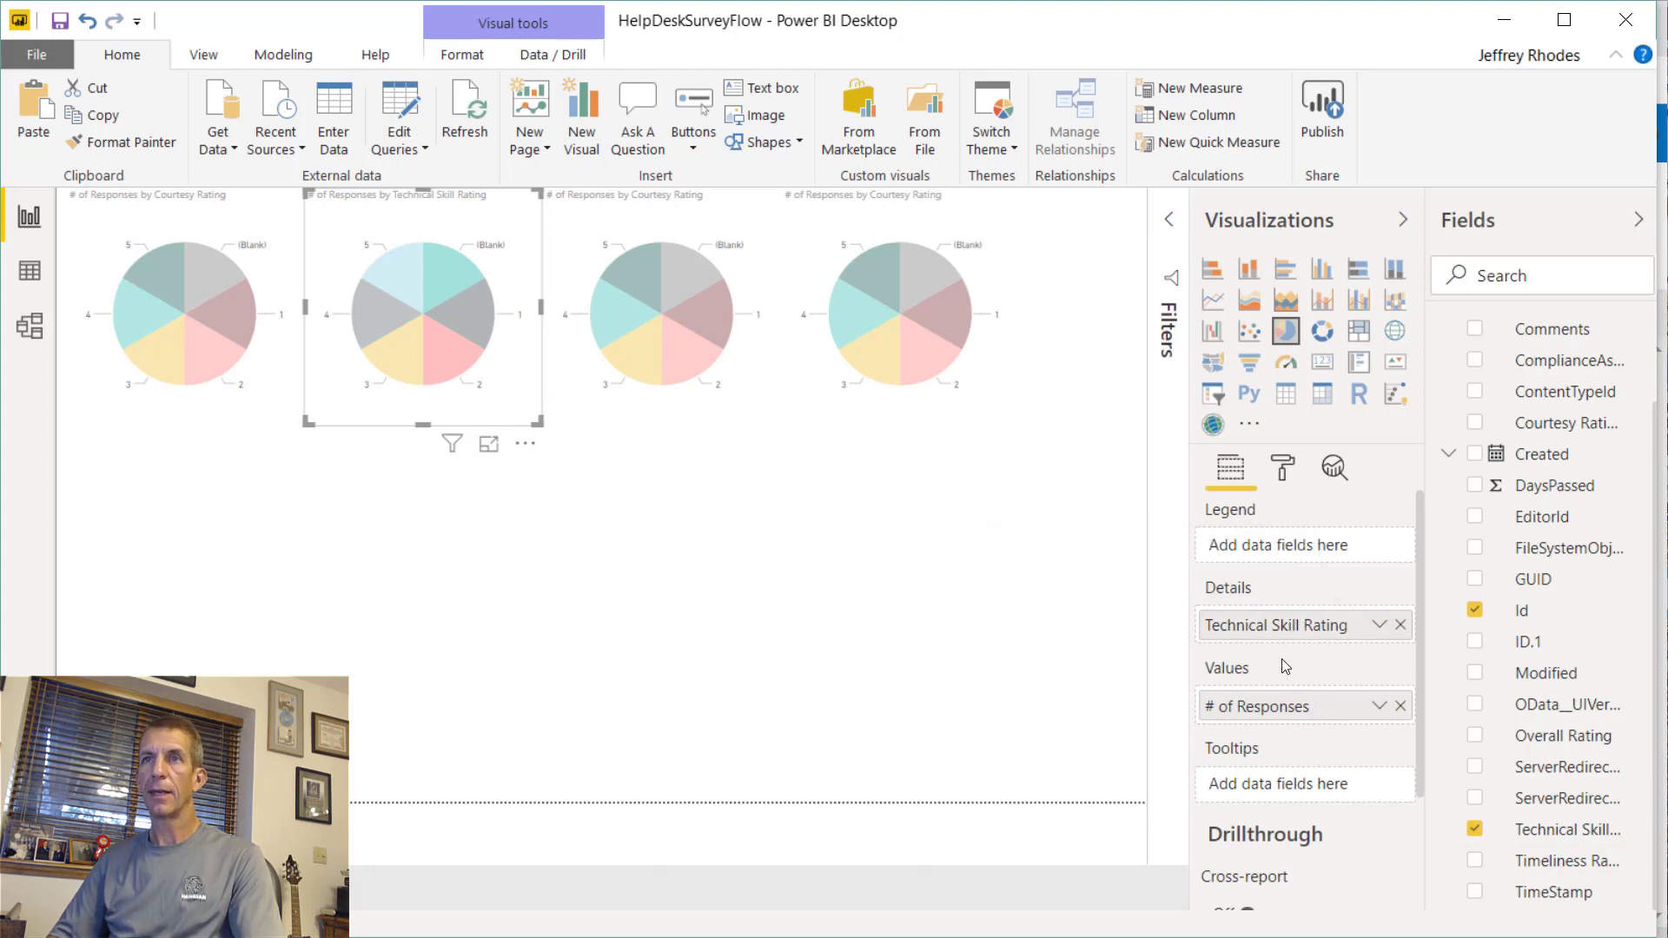
left_click(674, 278)
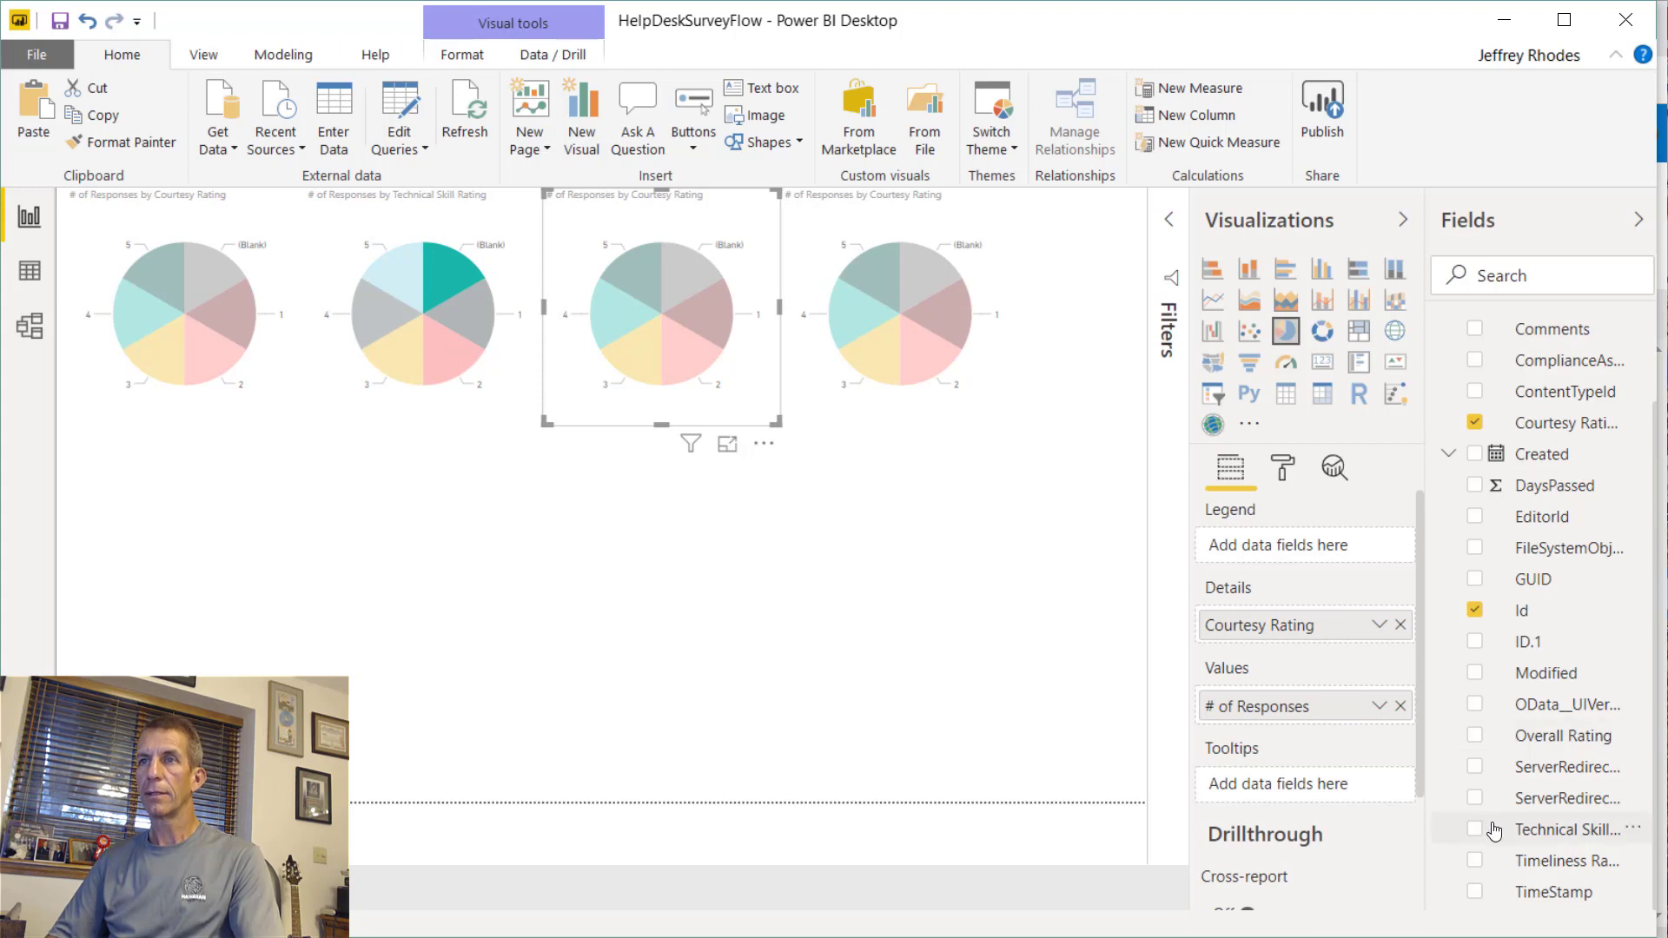
left_click_drag(1574, 866, 1338, 627)
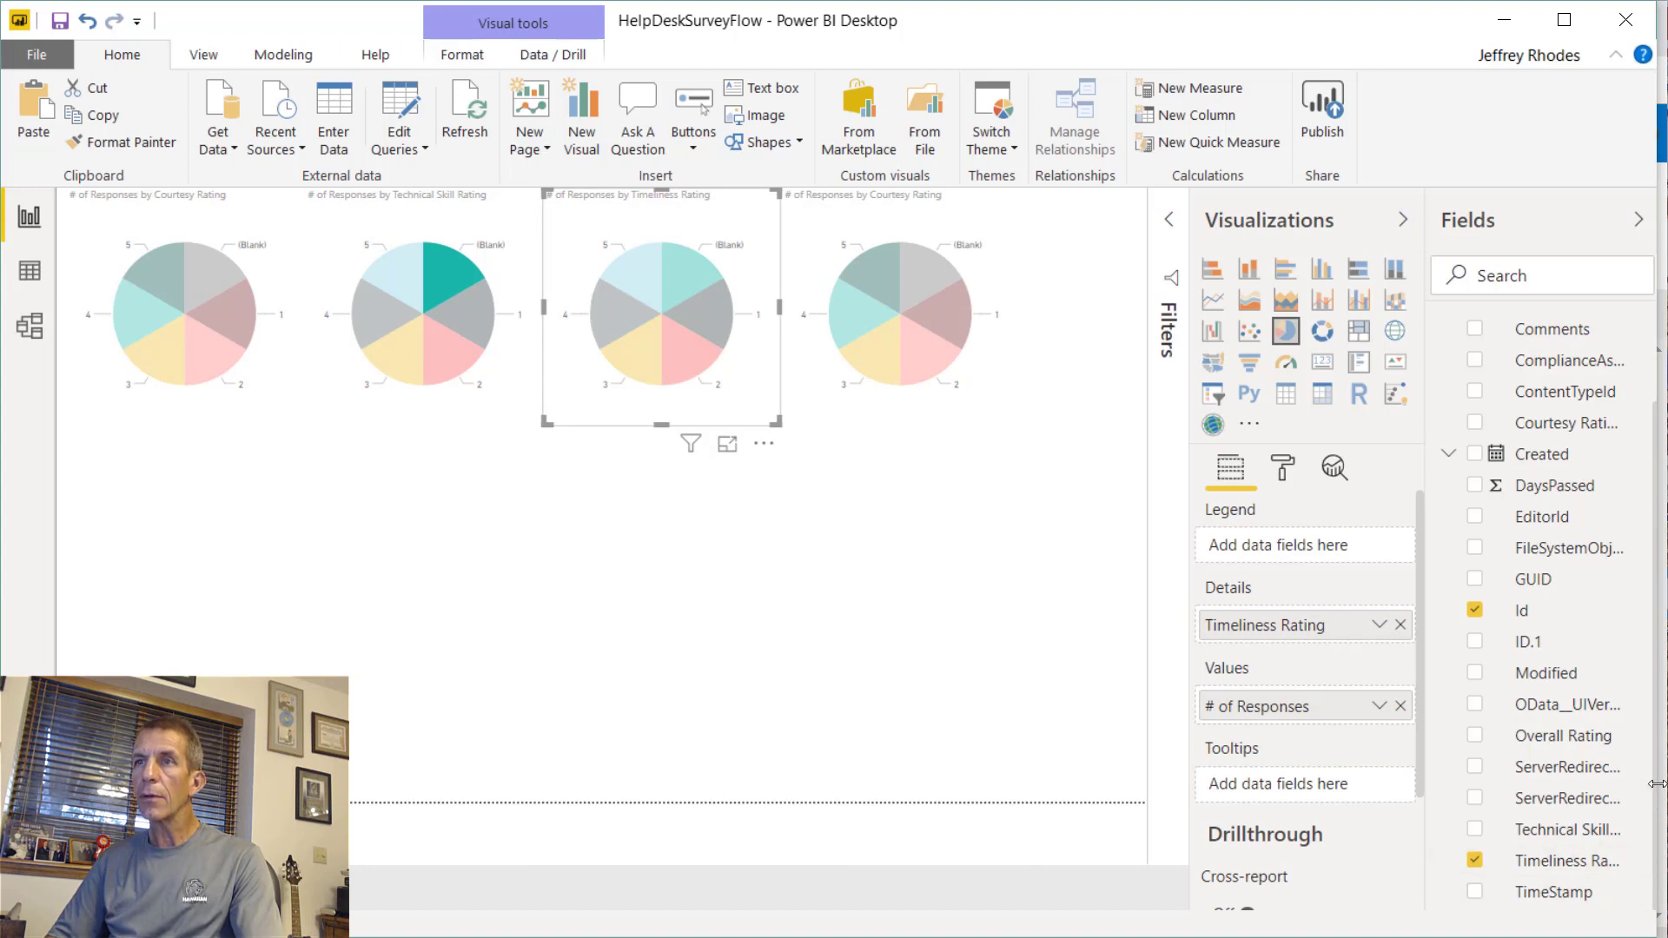
- Replace the fourth pie chart's details field with Overall Rating and enlarge that chart to the page's right edge
left_click_drag(1561, 744, 1590, 792)
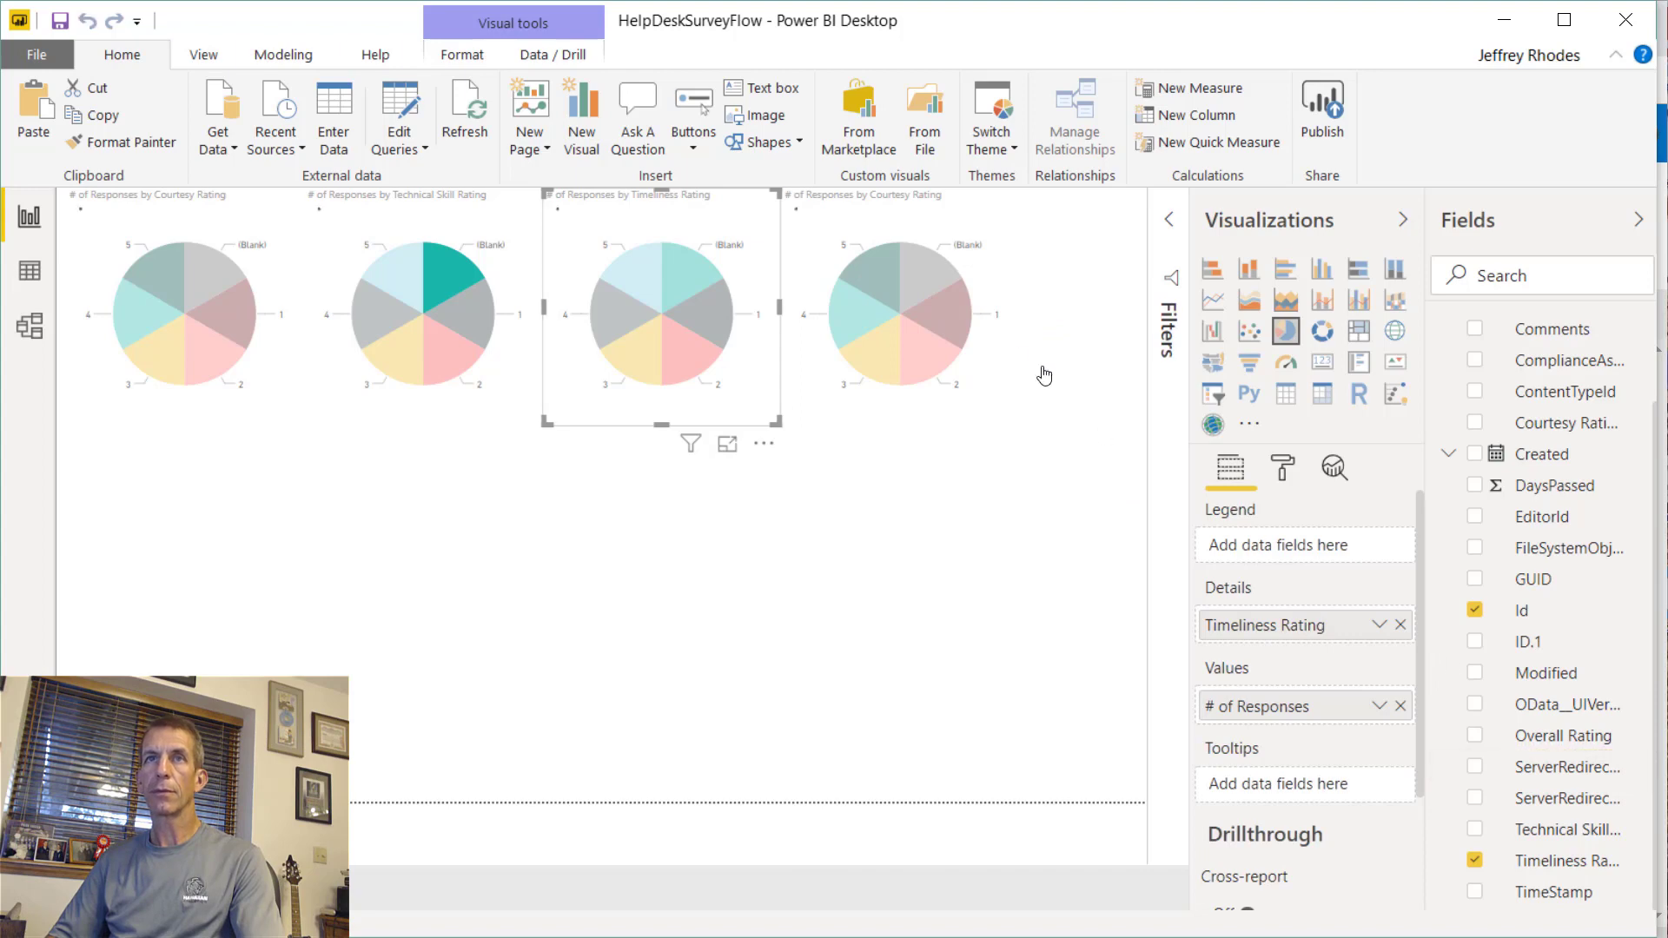
left_click(952, 320)
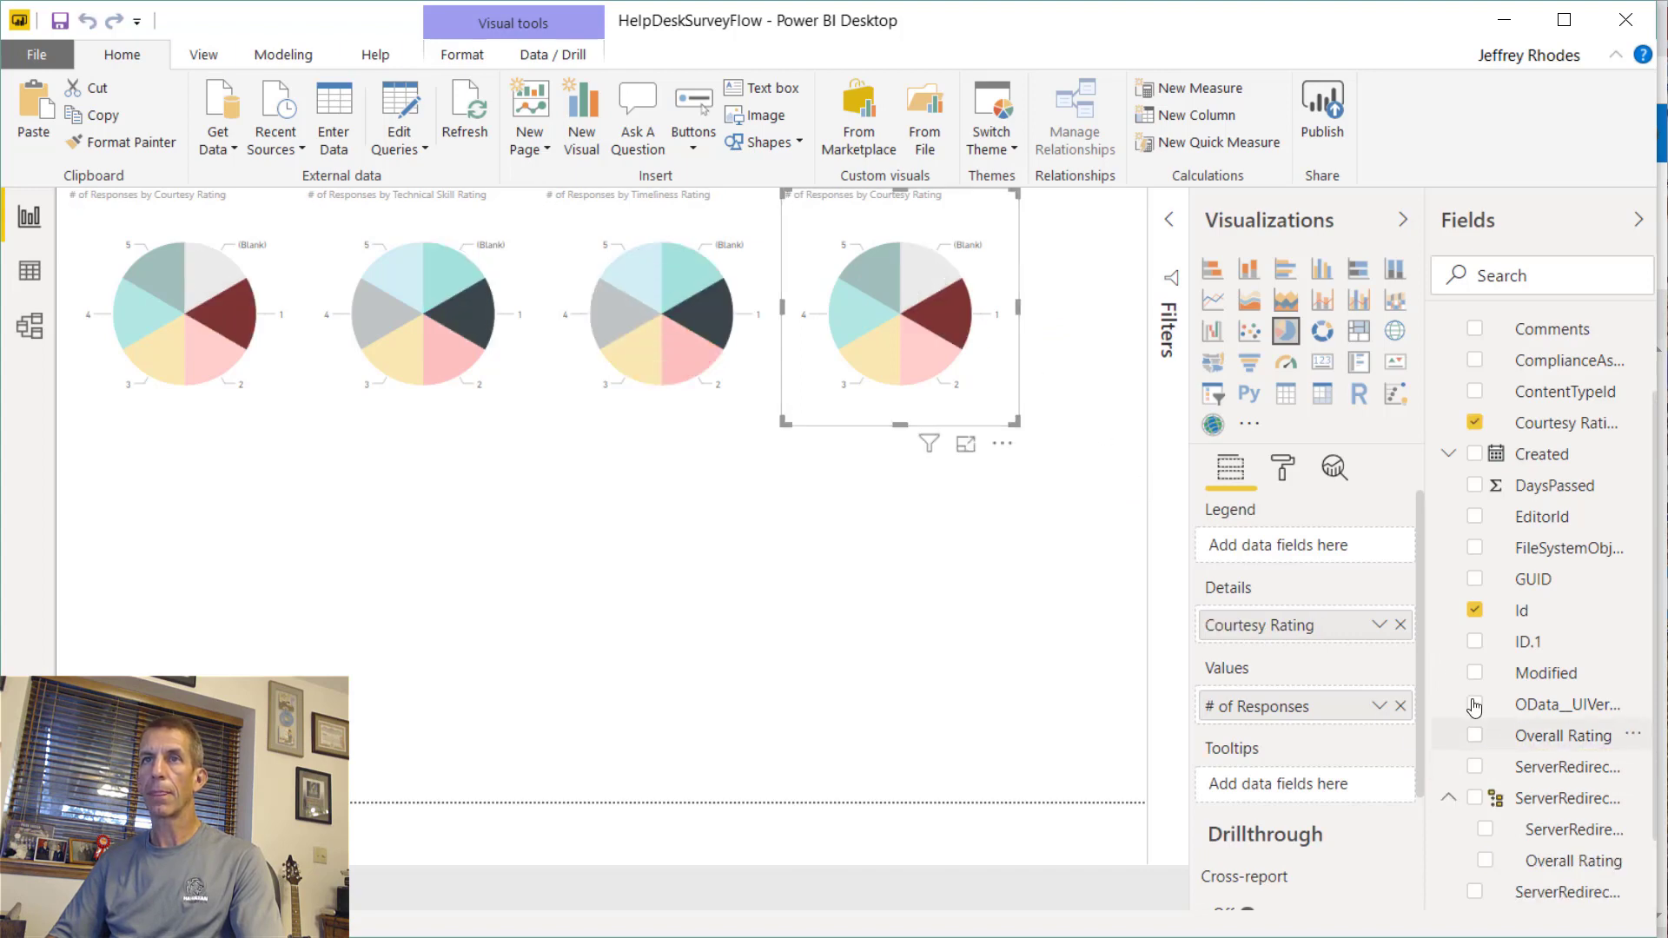
left_click_drag(1529, 736, 1303, 625)
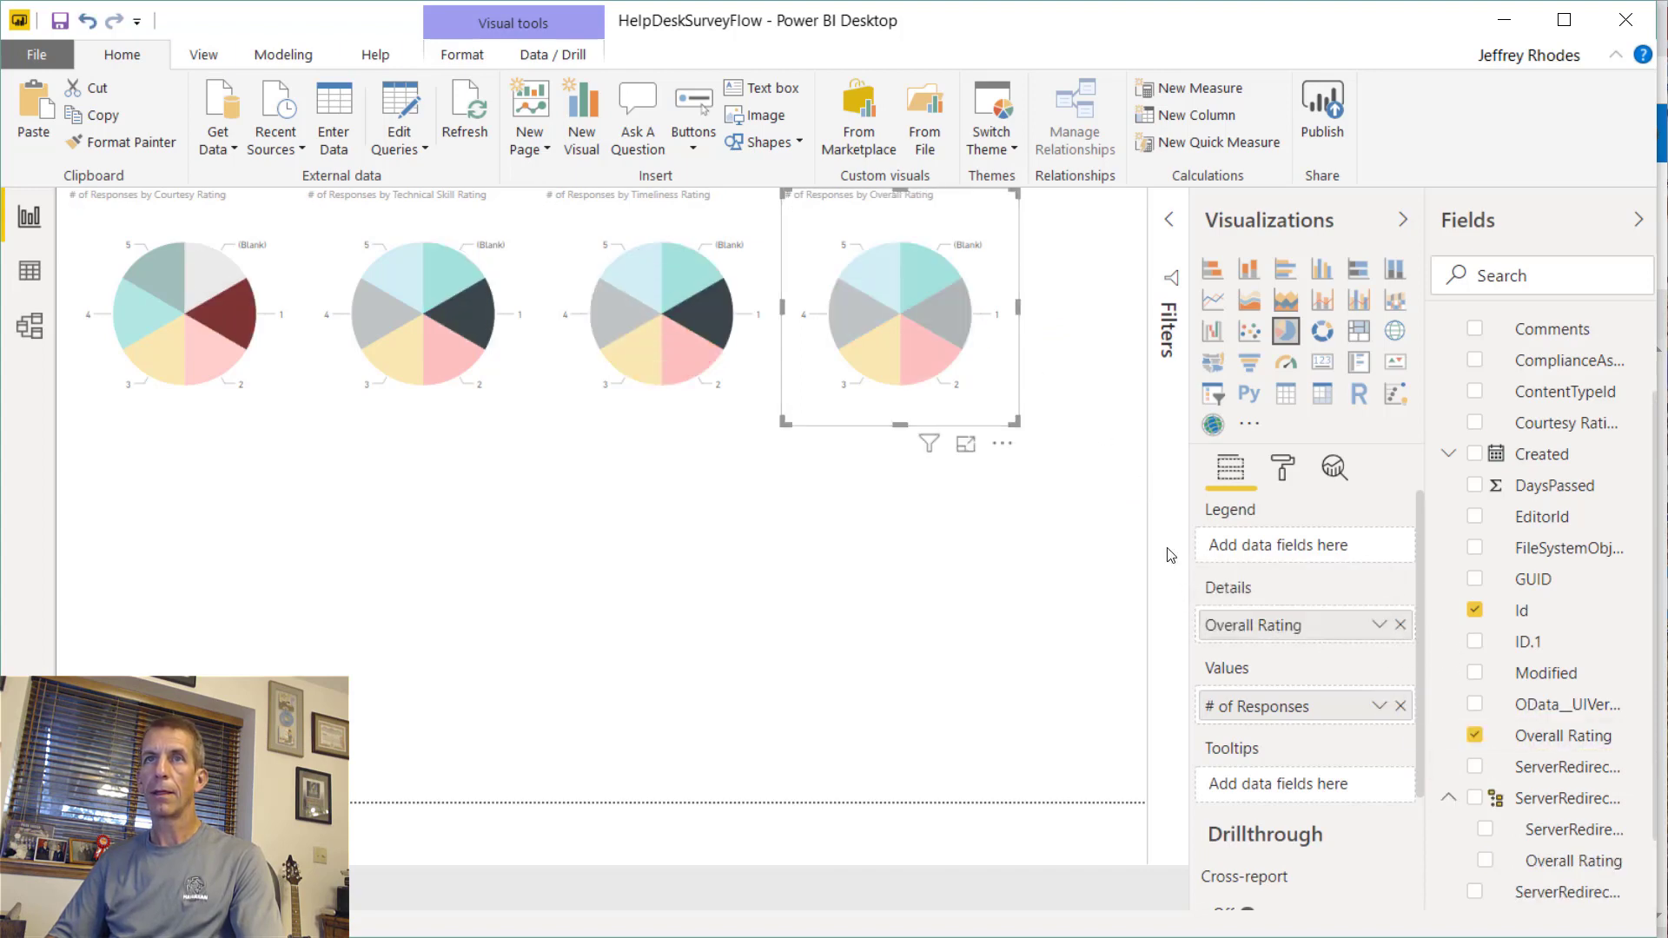
left_click_drag(1014, 422, 1144, 441)
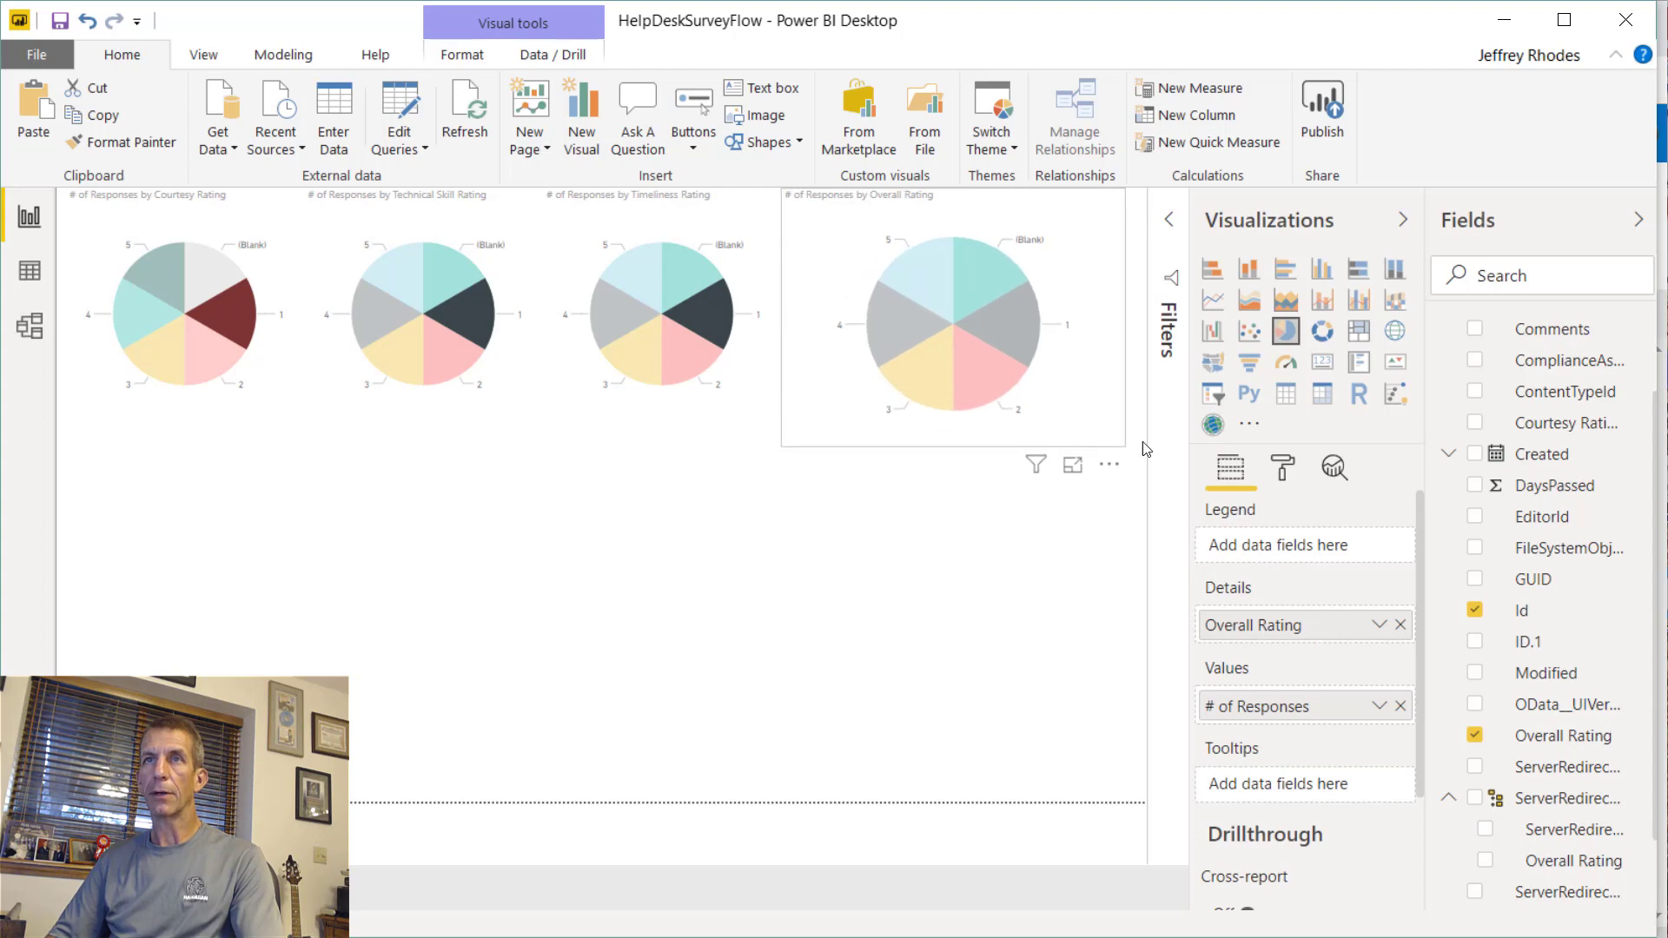
left_click(1002, 552)
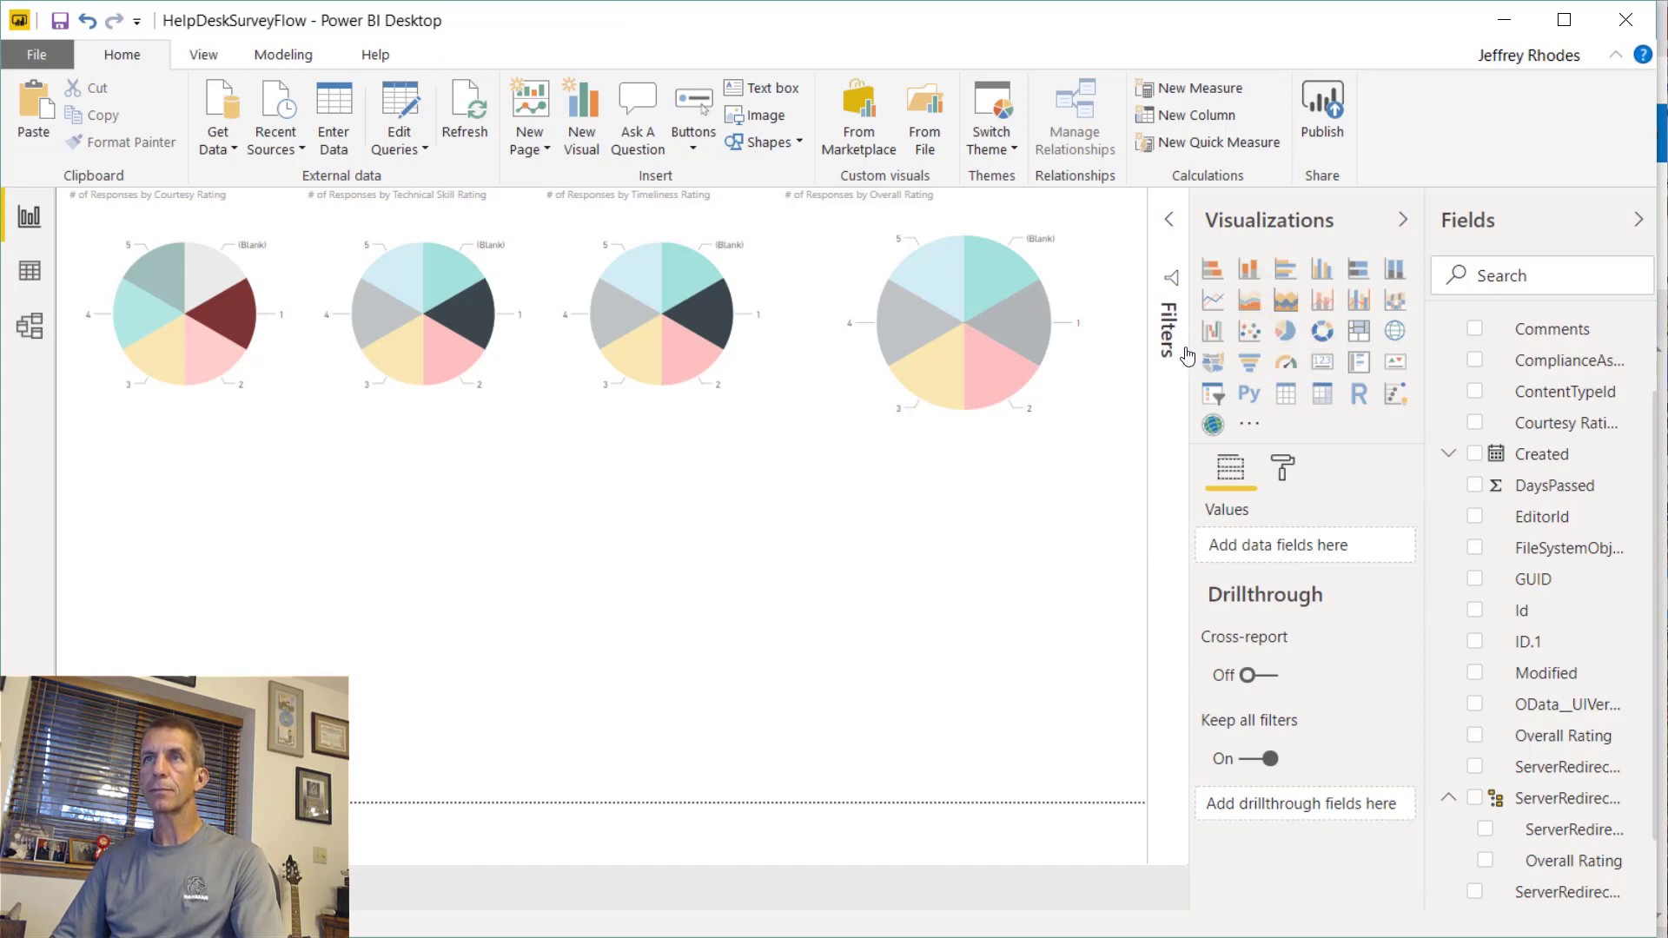
left_click(1213, 393)
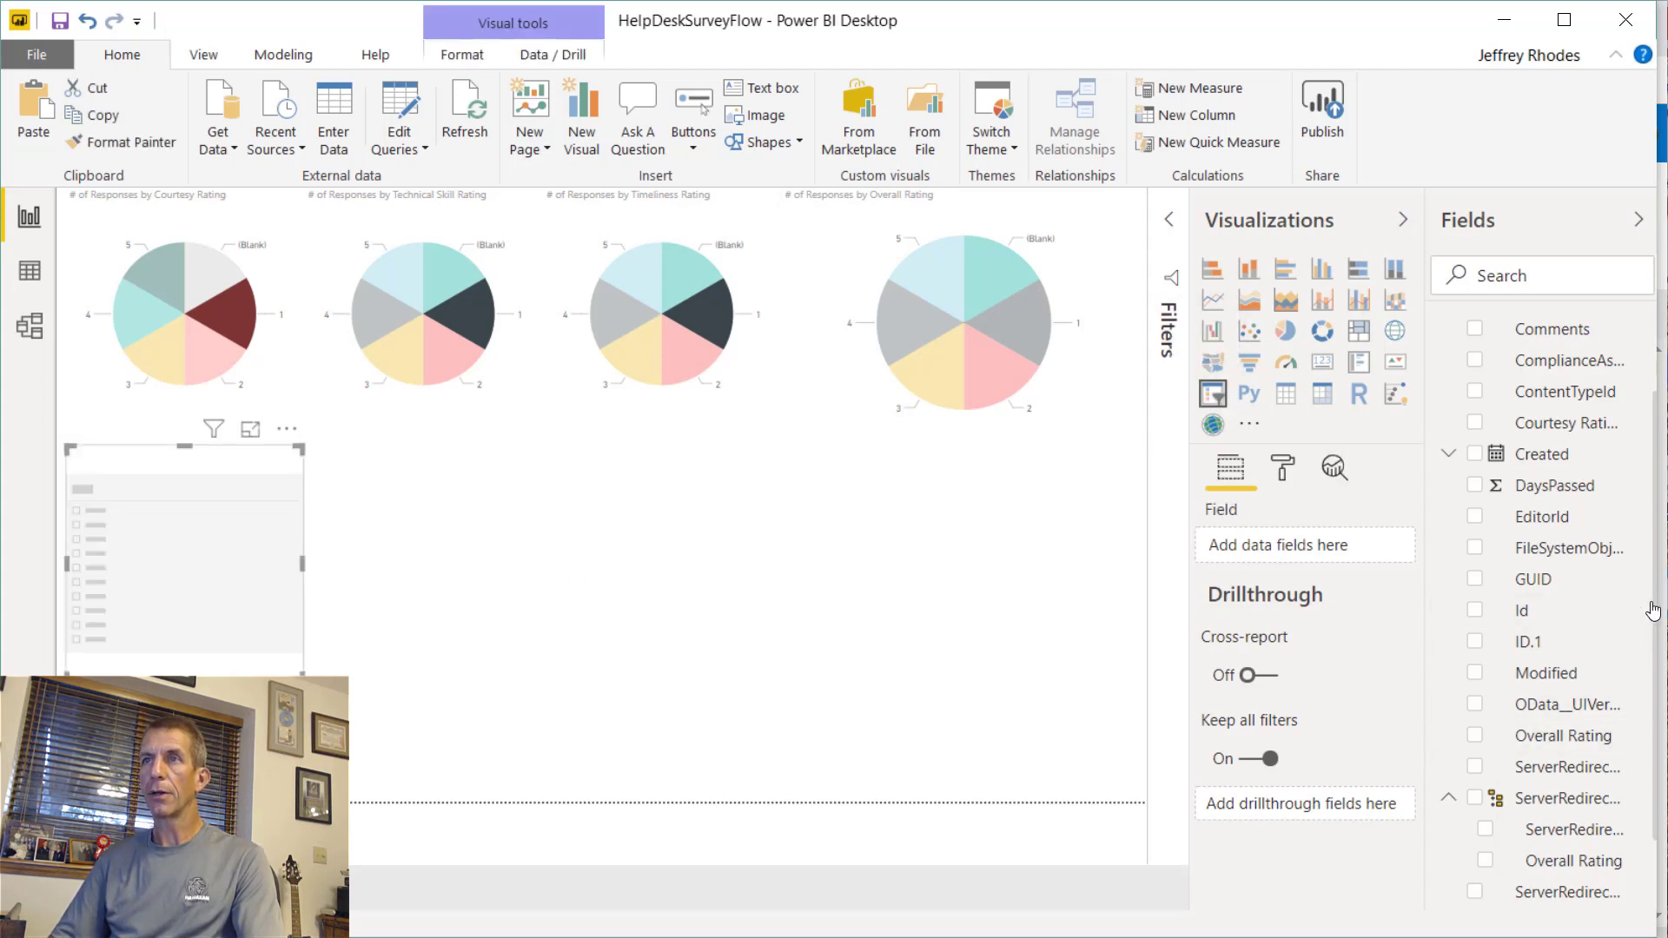
scroll(1659, 612, "down", 3)
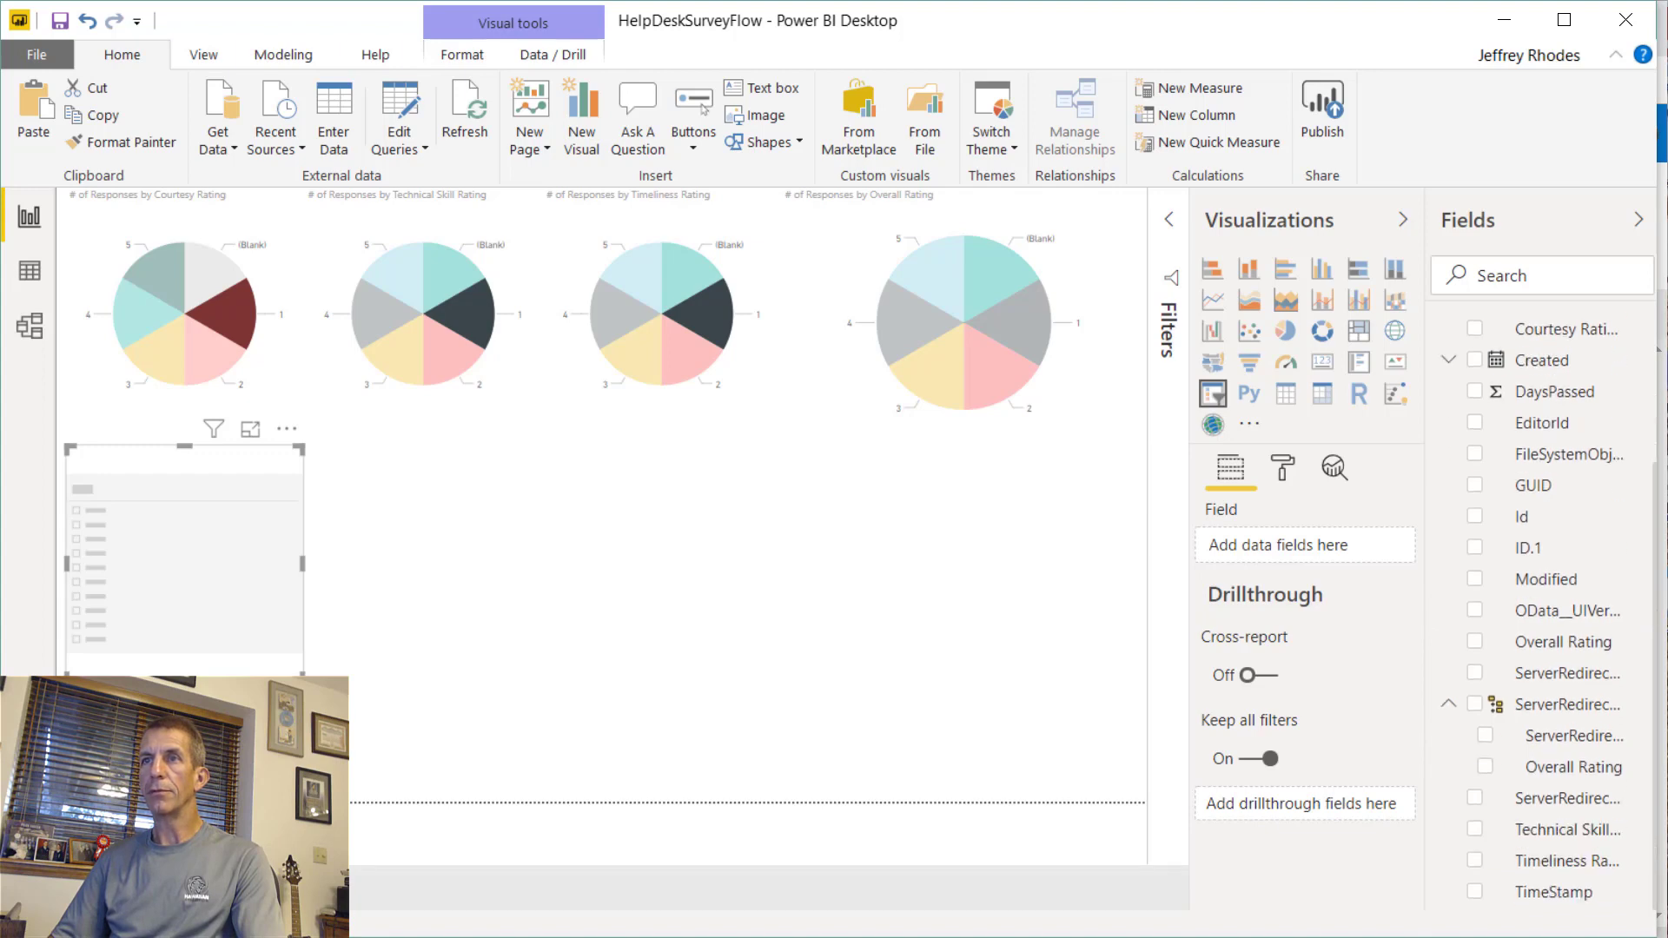
scroll(1661, 705, "up", 5)
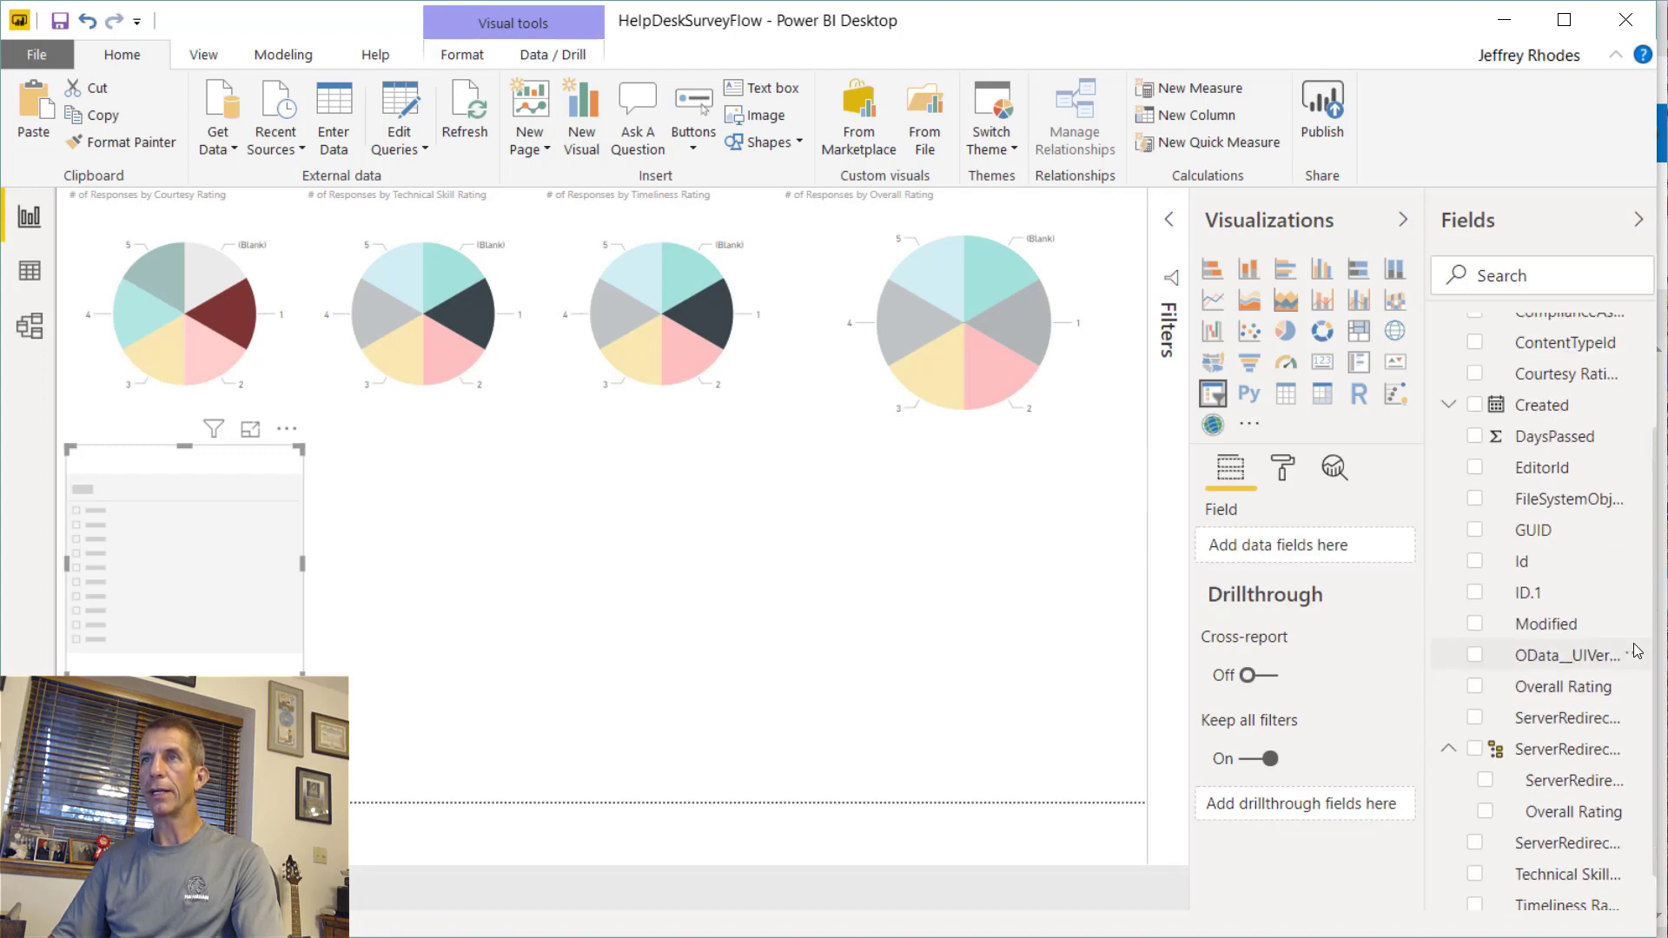
left_click_drag(1552, 524, 1372, 556)
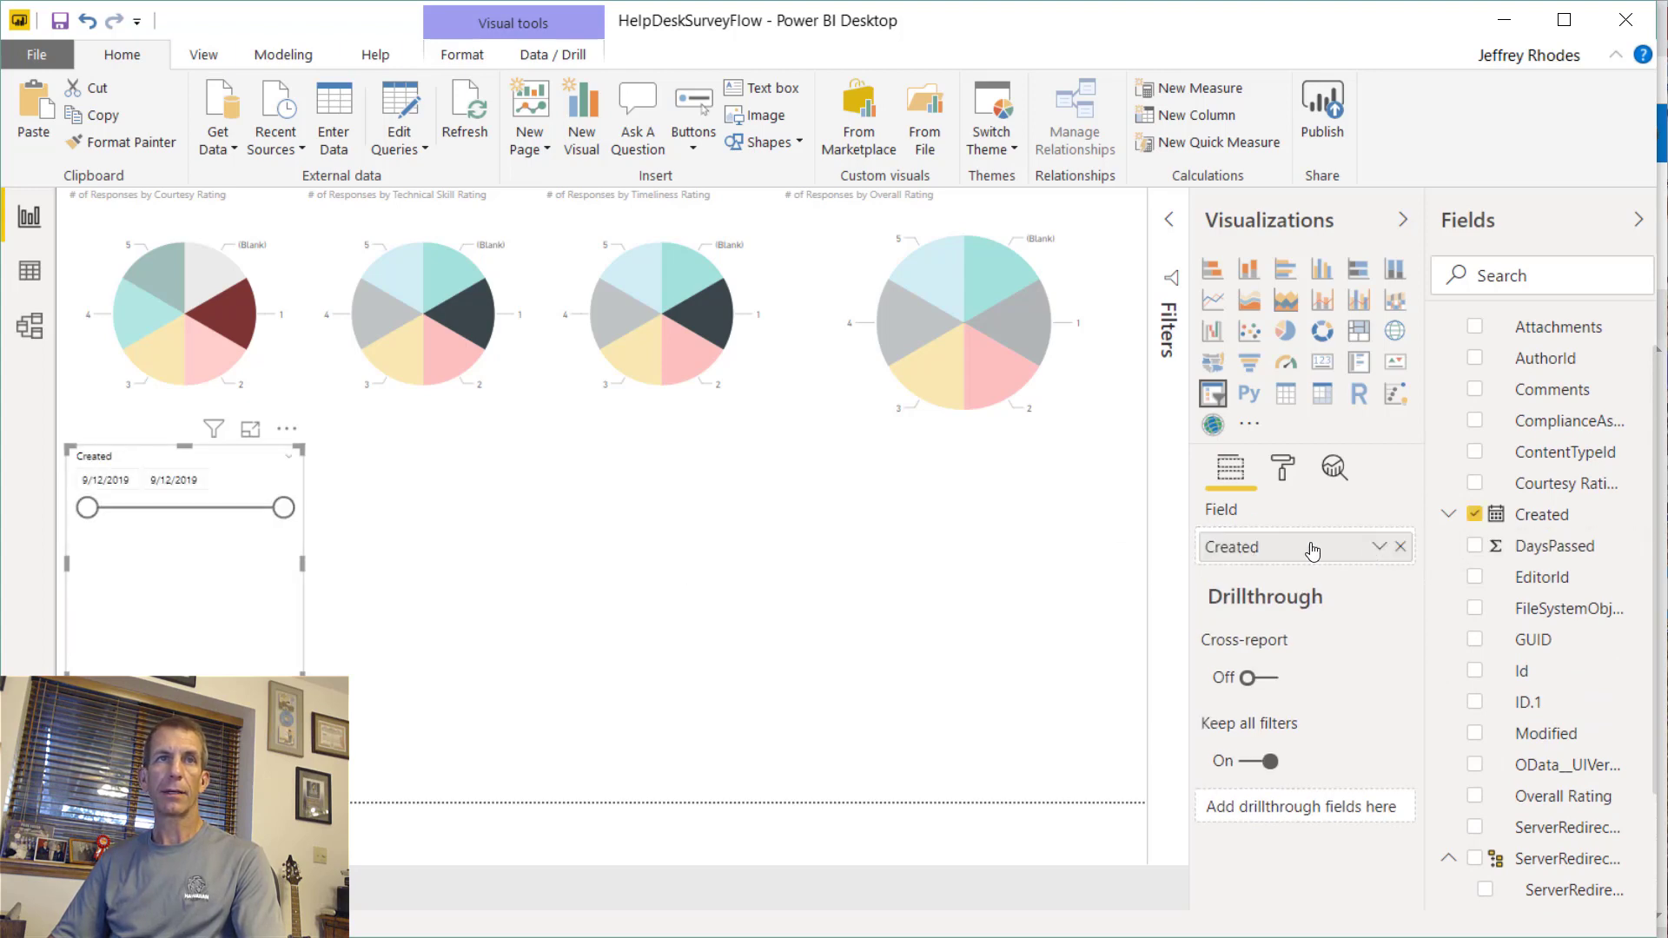
left_click_drag(372, 611, 277, 535)
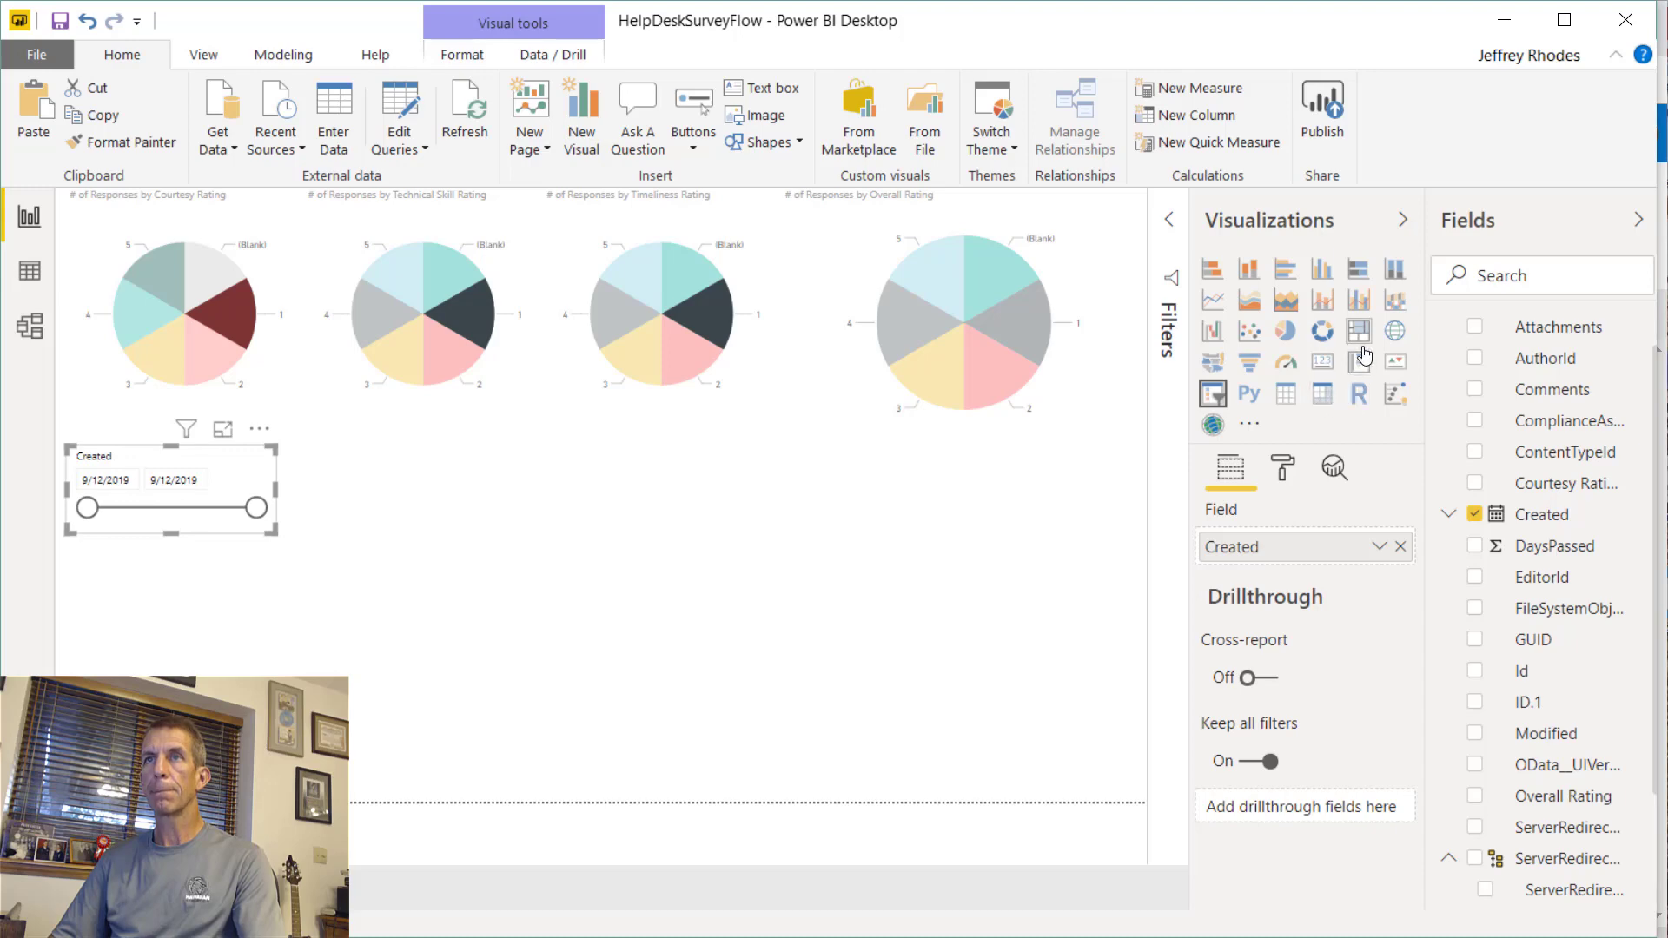
left_click(1322, 362)
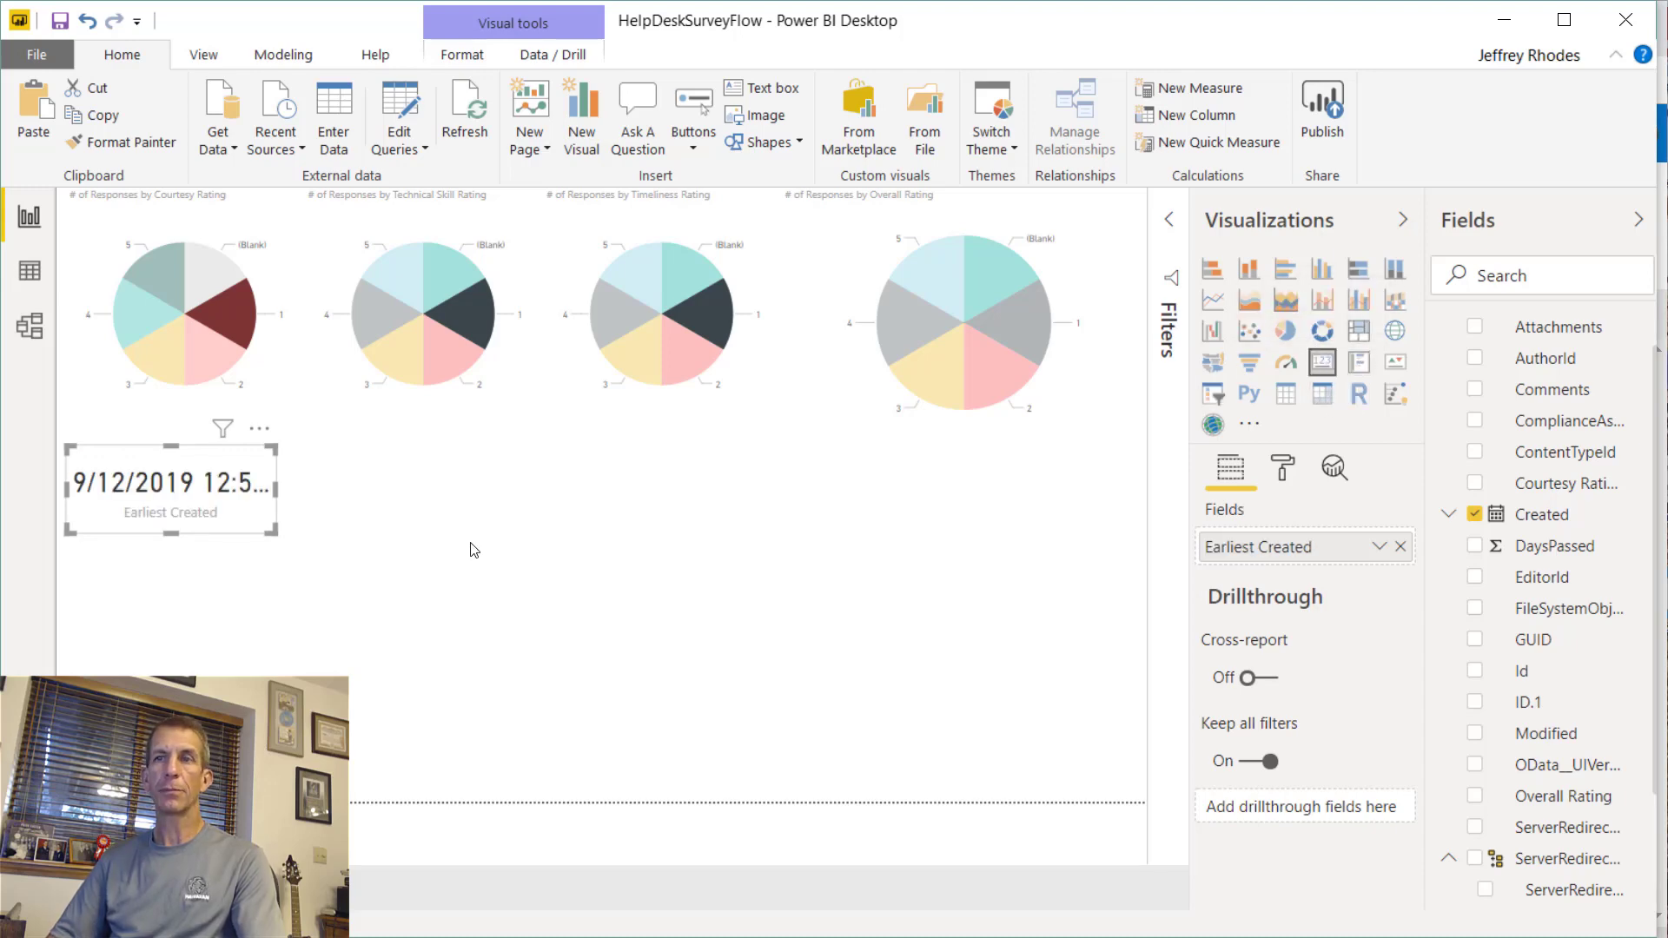
left_click(332, 529)
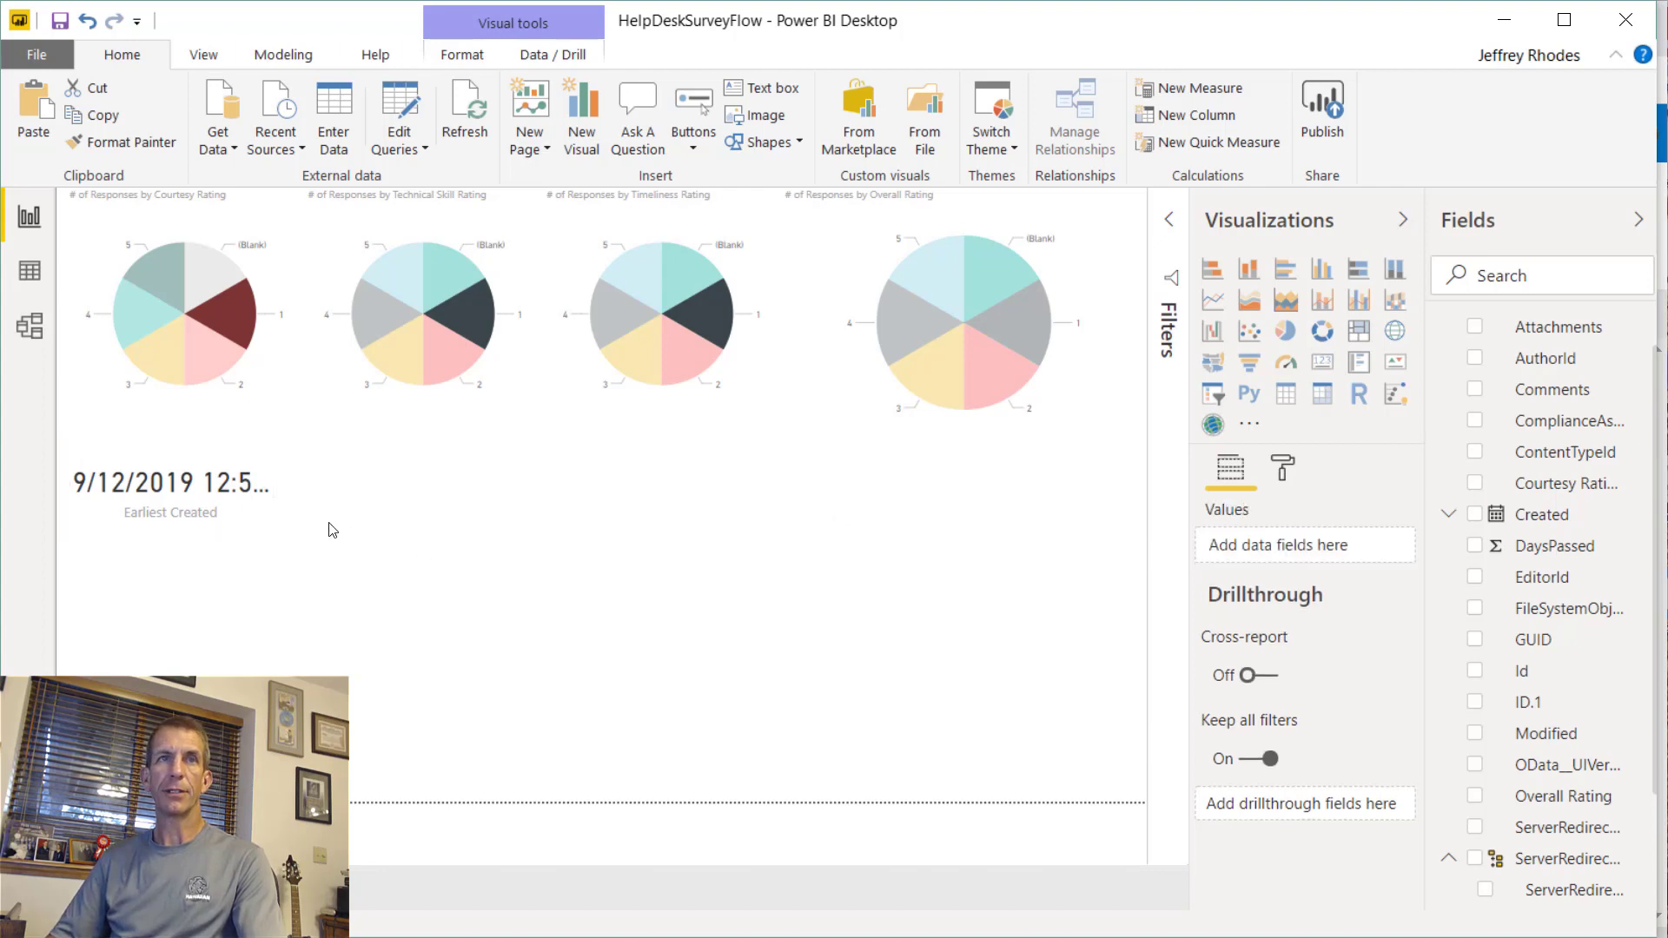
left_click(253, 514)
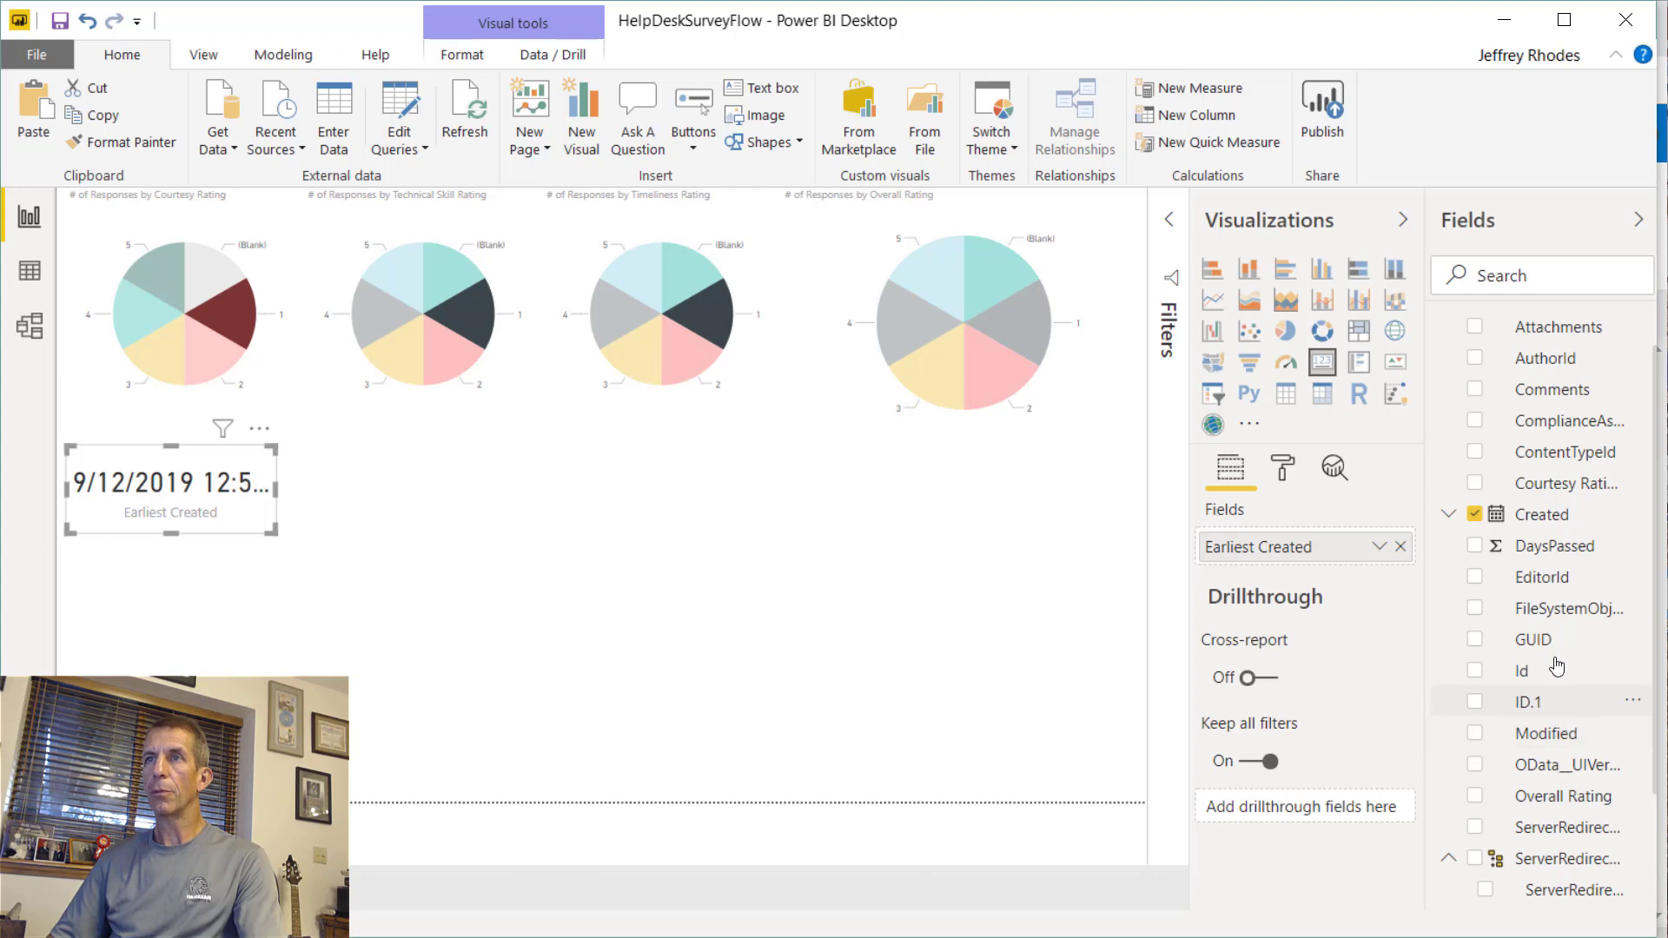
left_click_drag(1560, 672, 1338, 542)
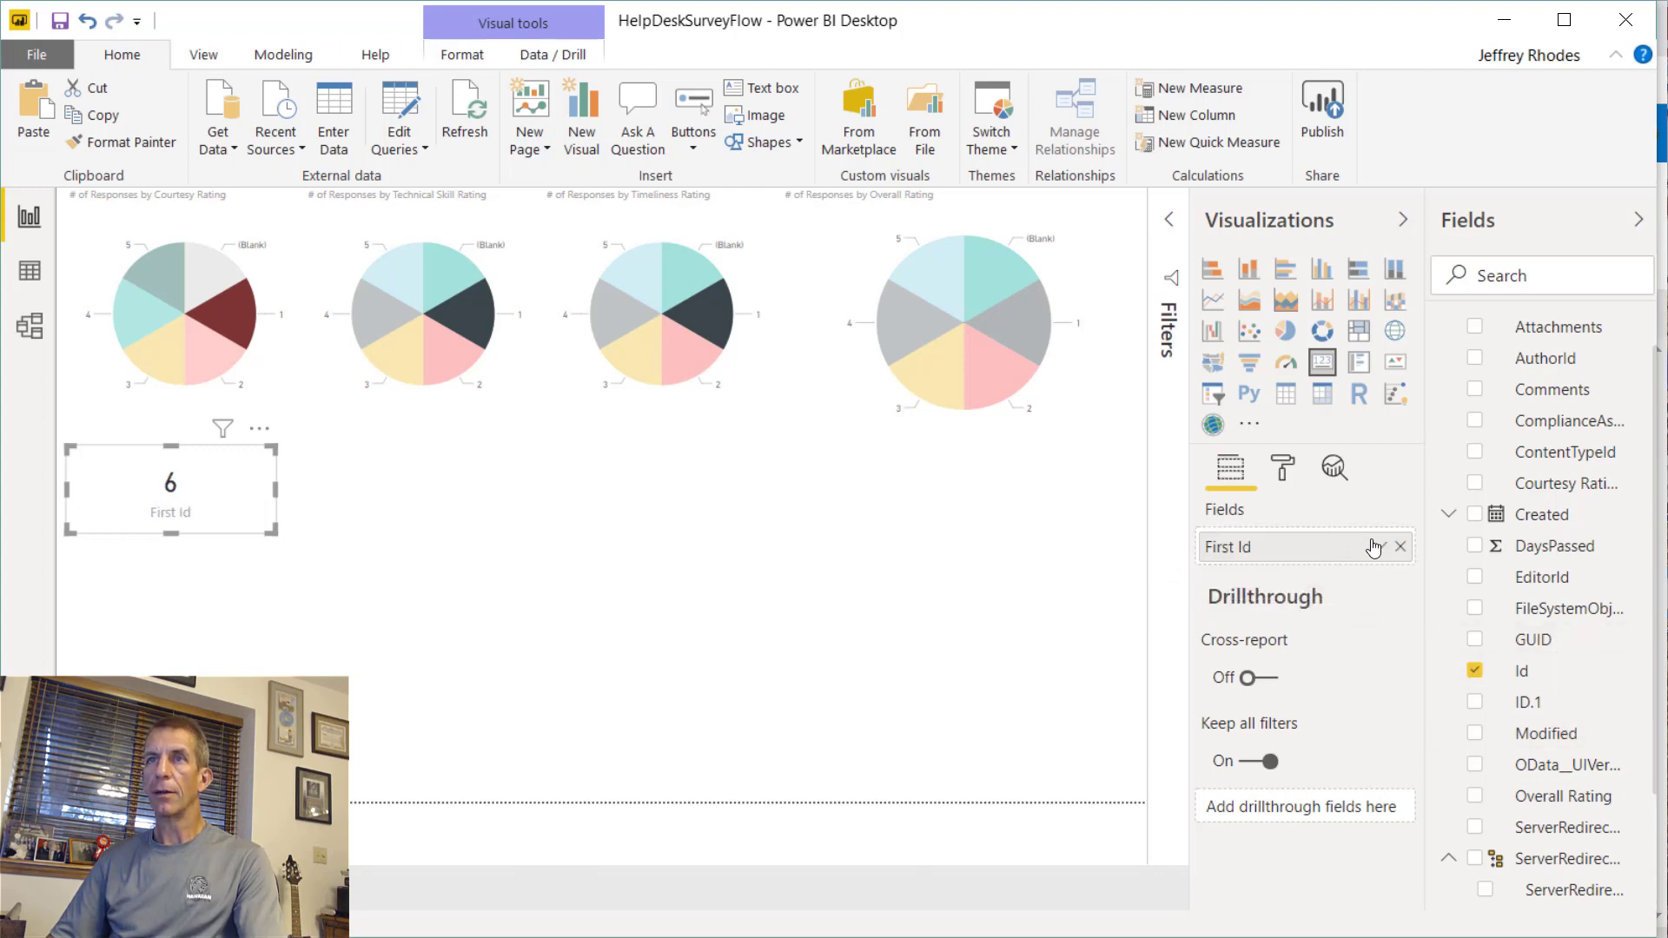
left_click(1378, 546)
left_click(1446, 729)
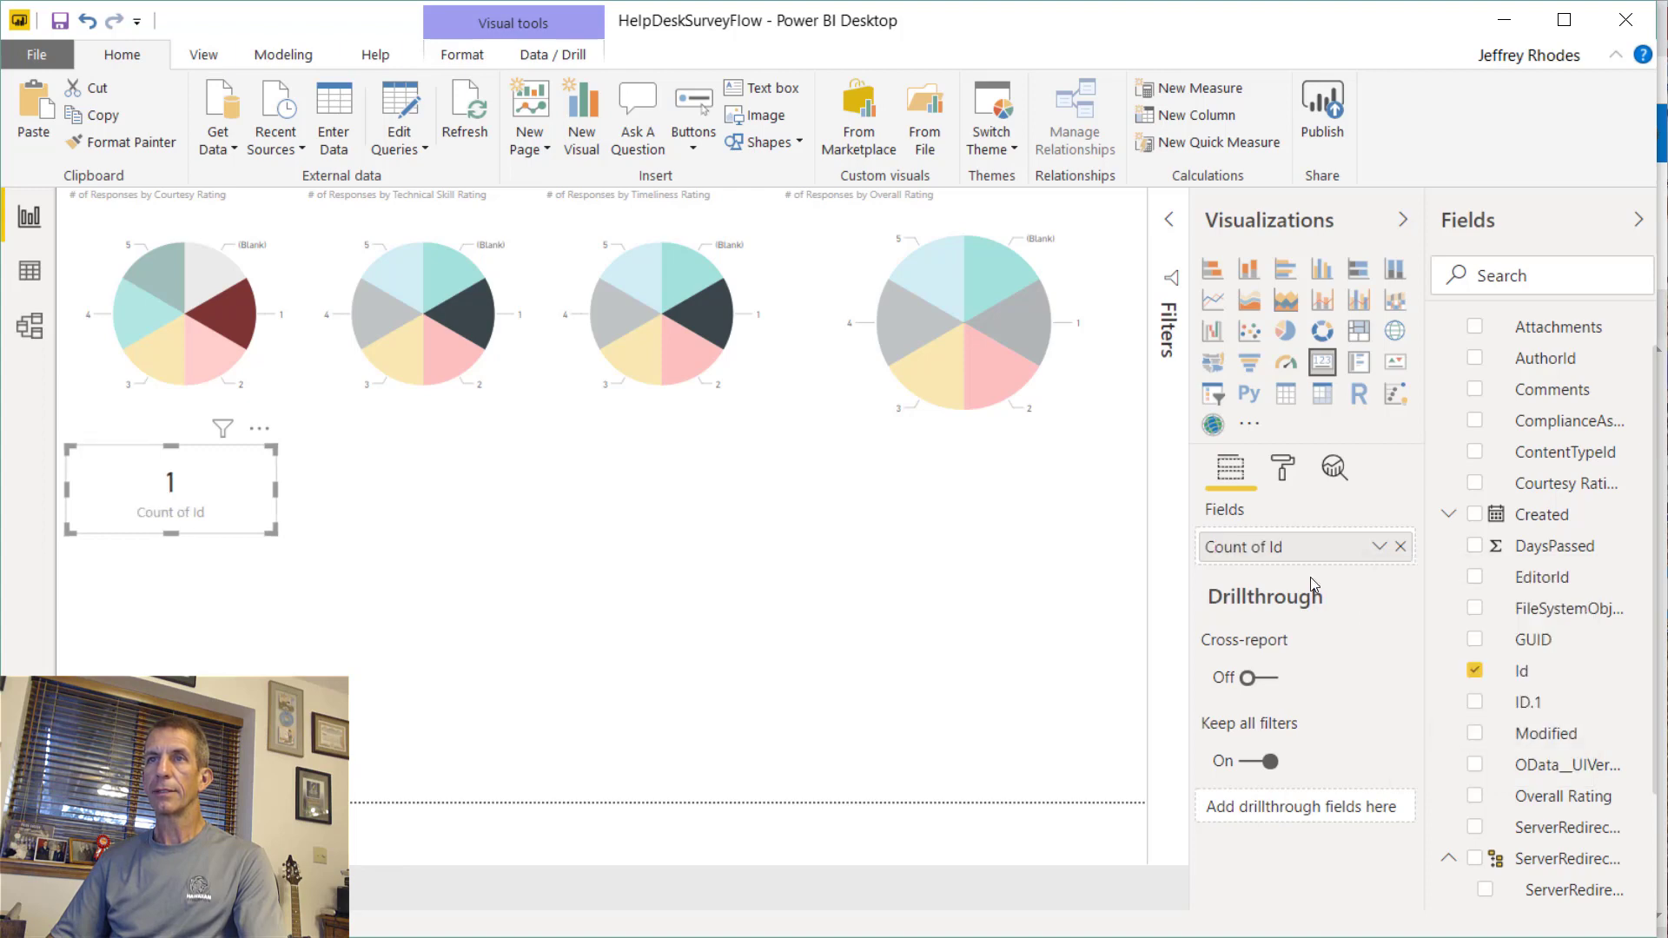
left_click(1398, 548)
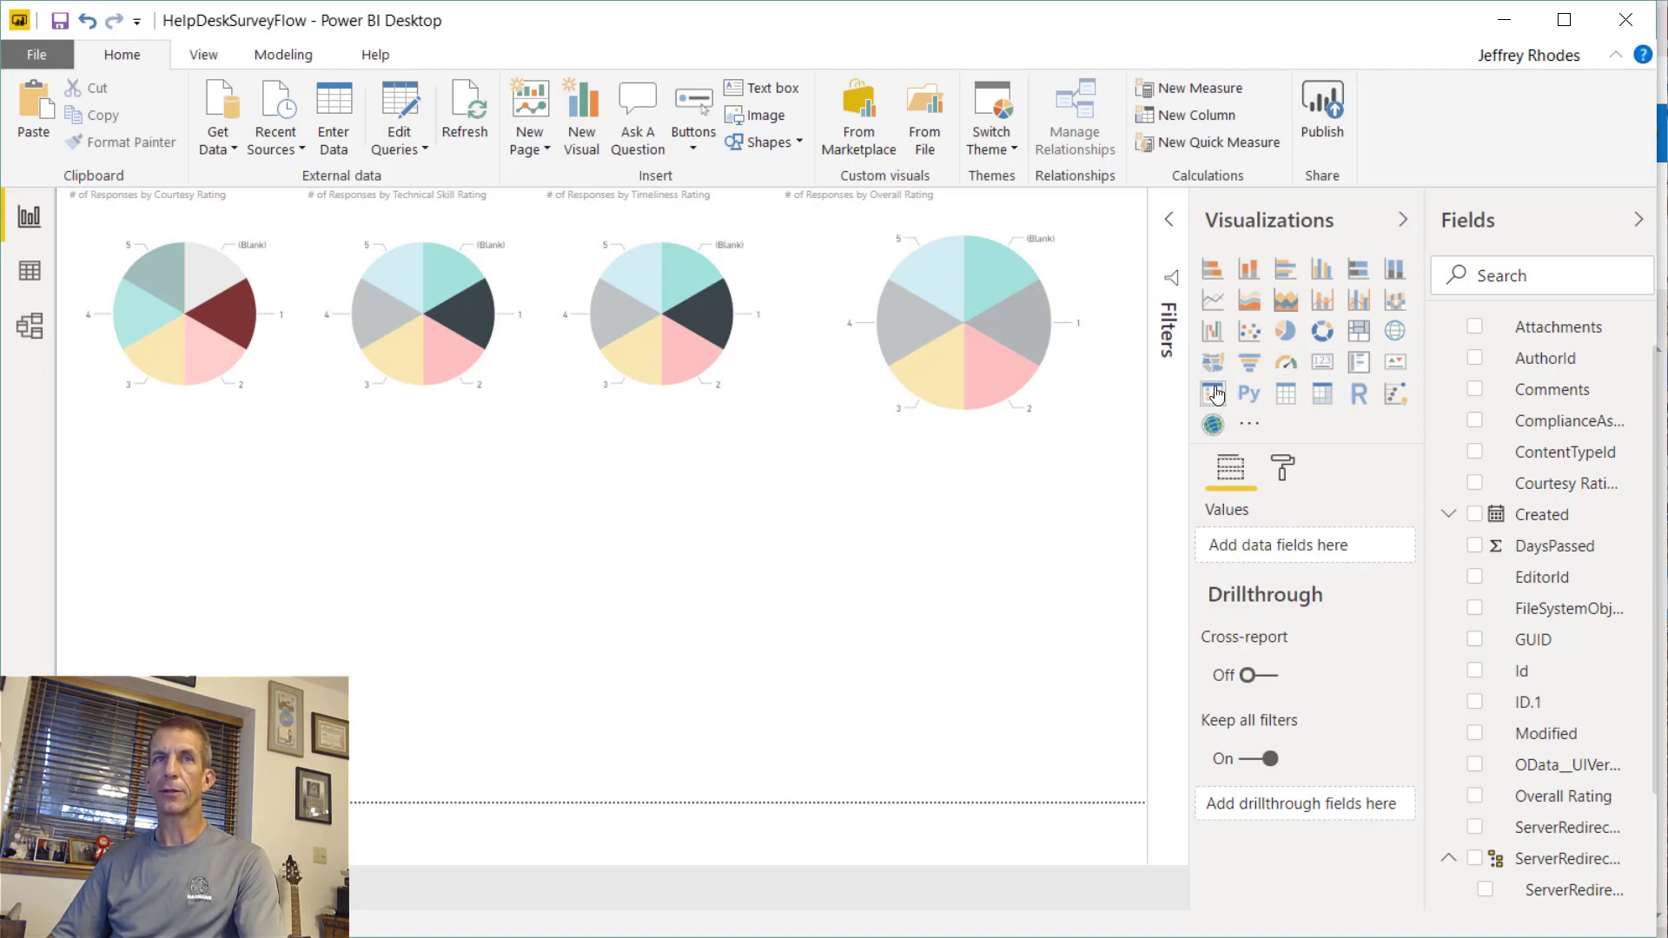
- Add a slicer on the Created field below the Courtesy Rating pie chart and reduce its height to fit the date slider
left_click(1213, 394)
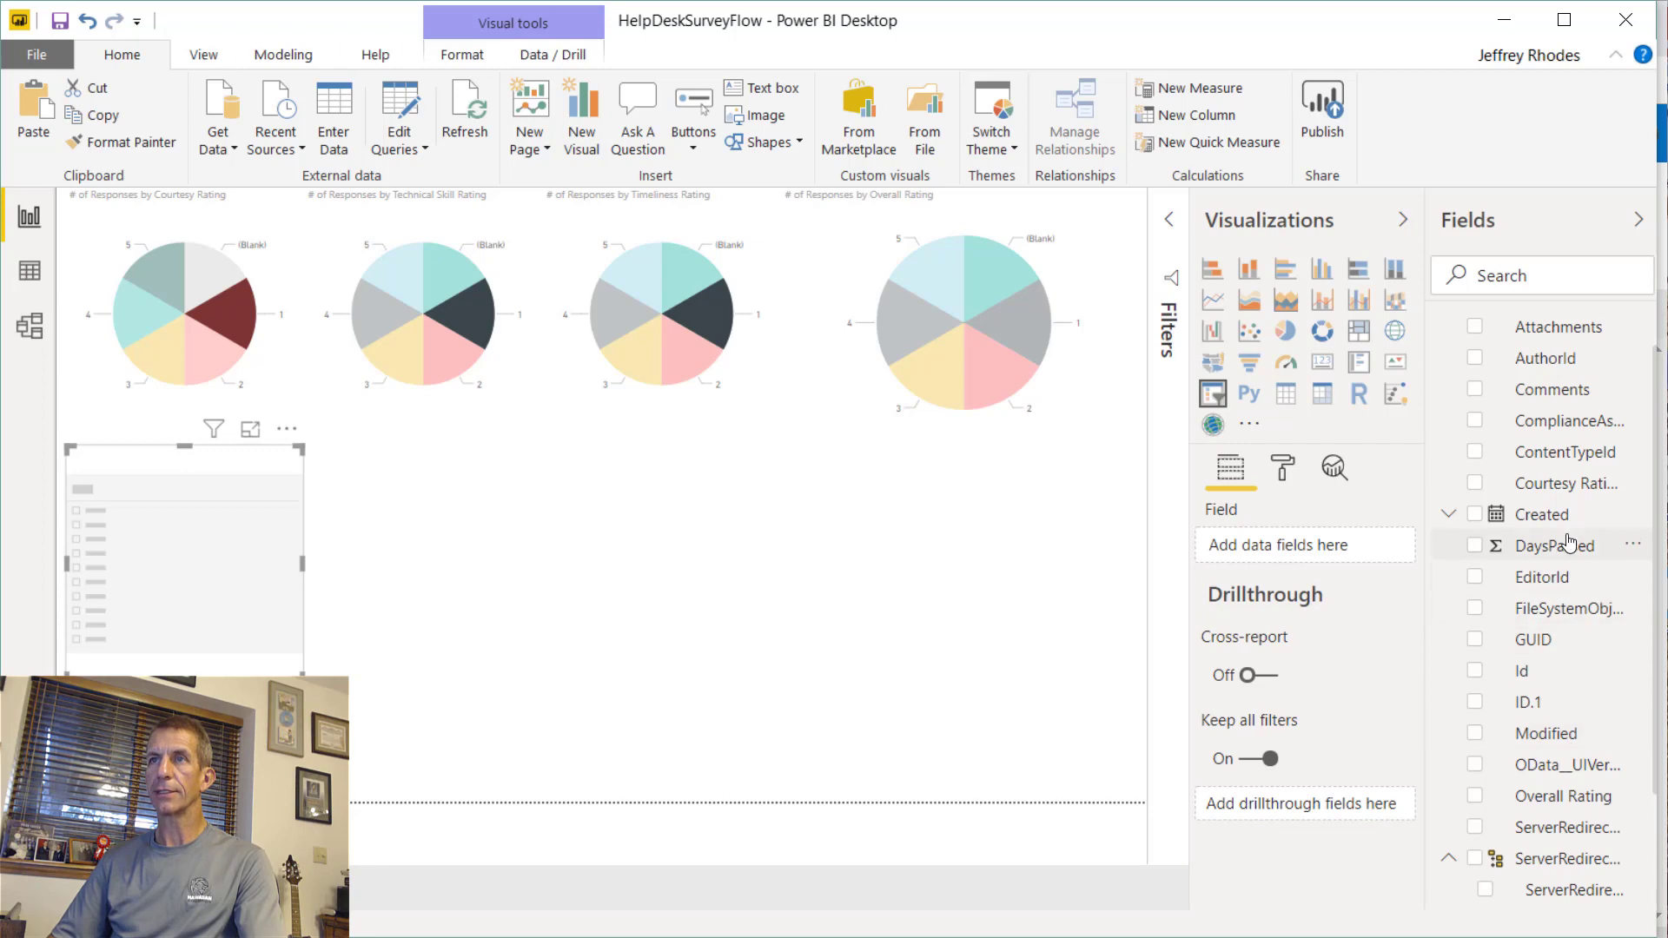
left_click_drag(1543, 530, 1349, 569)
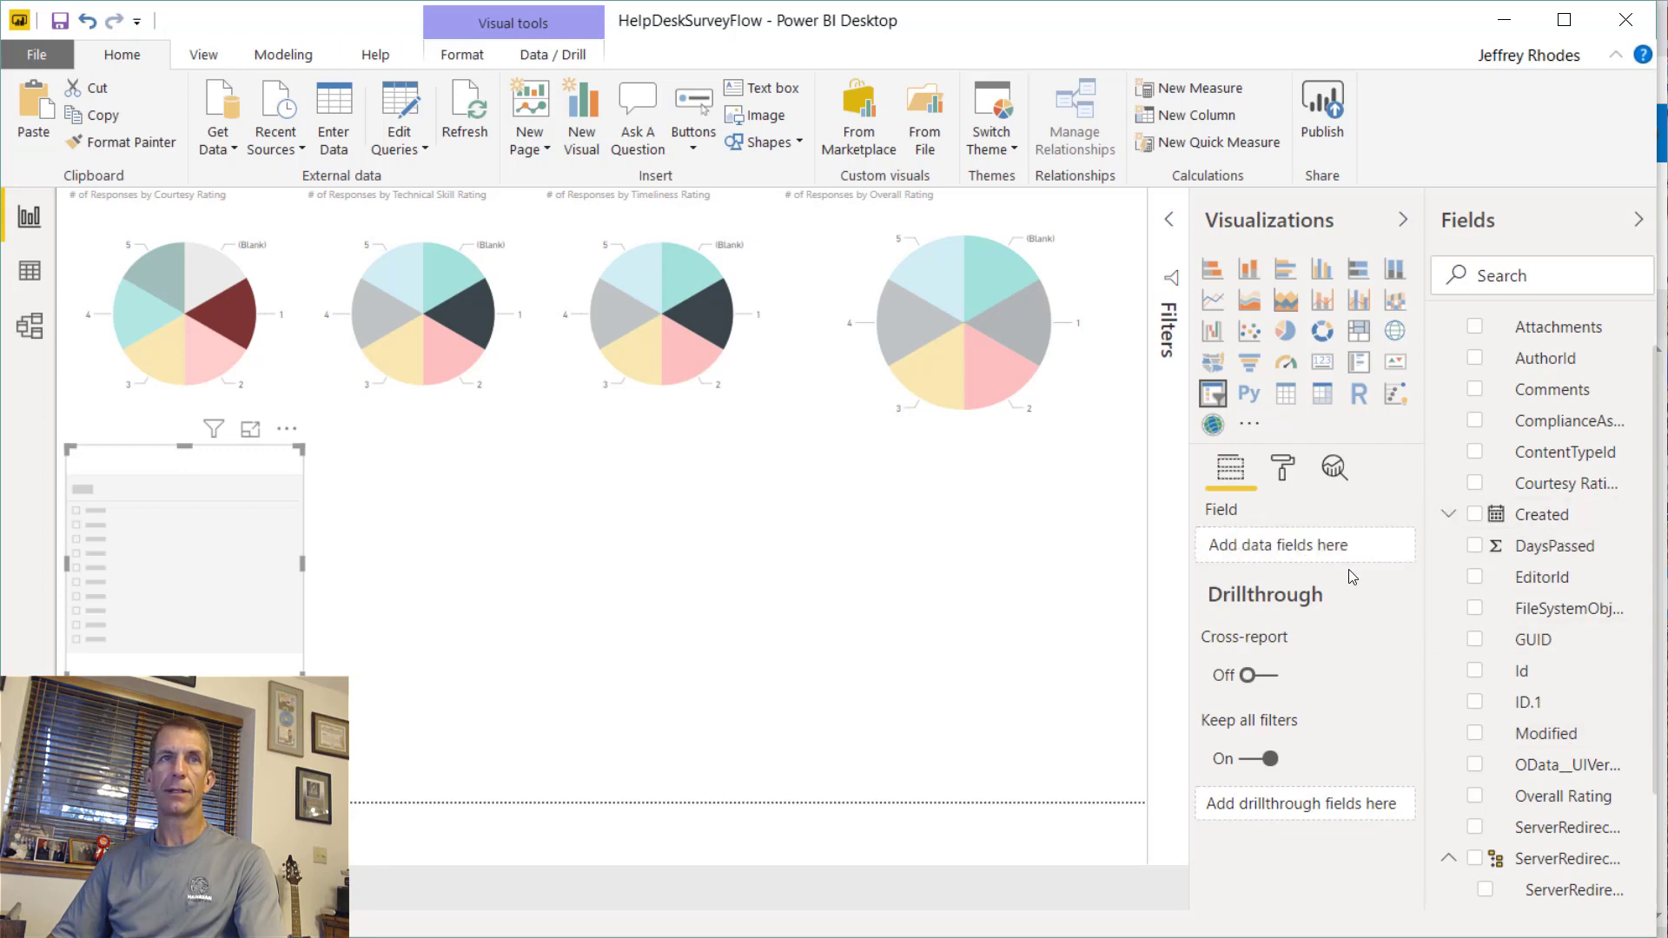
left_click_drag(1536, 528, 1331, 567)
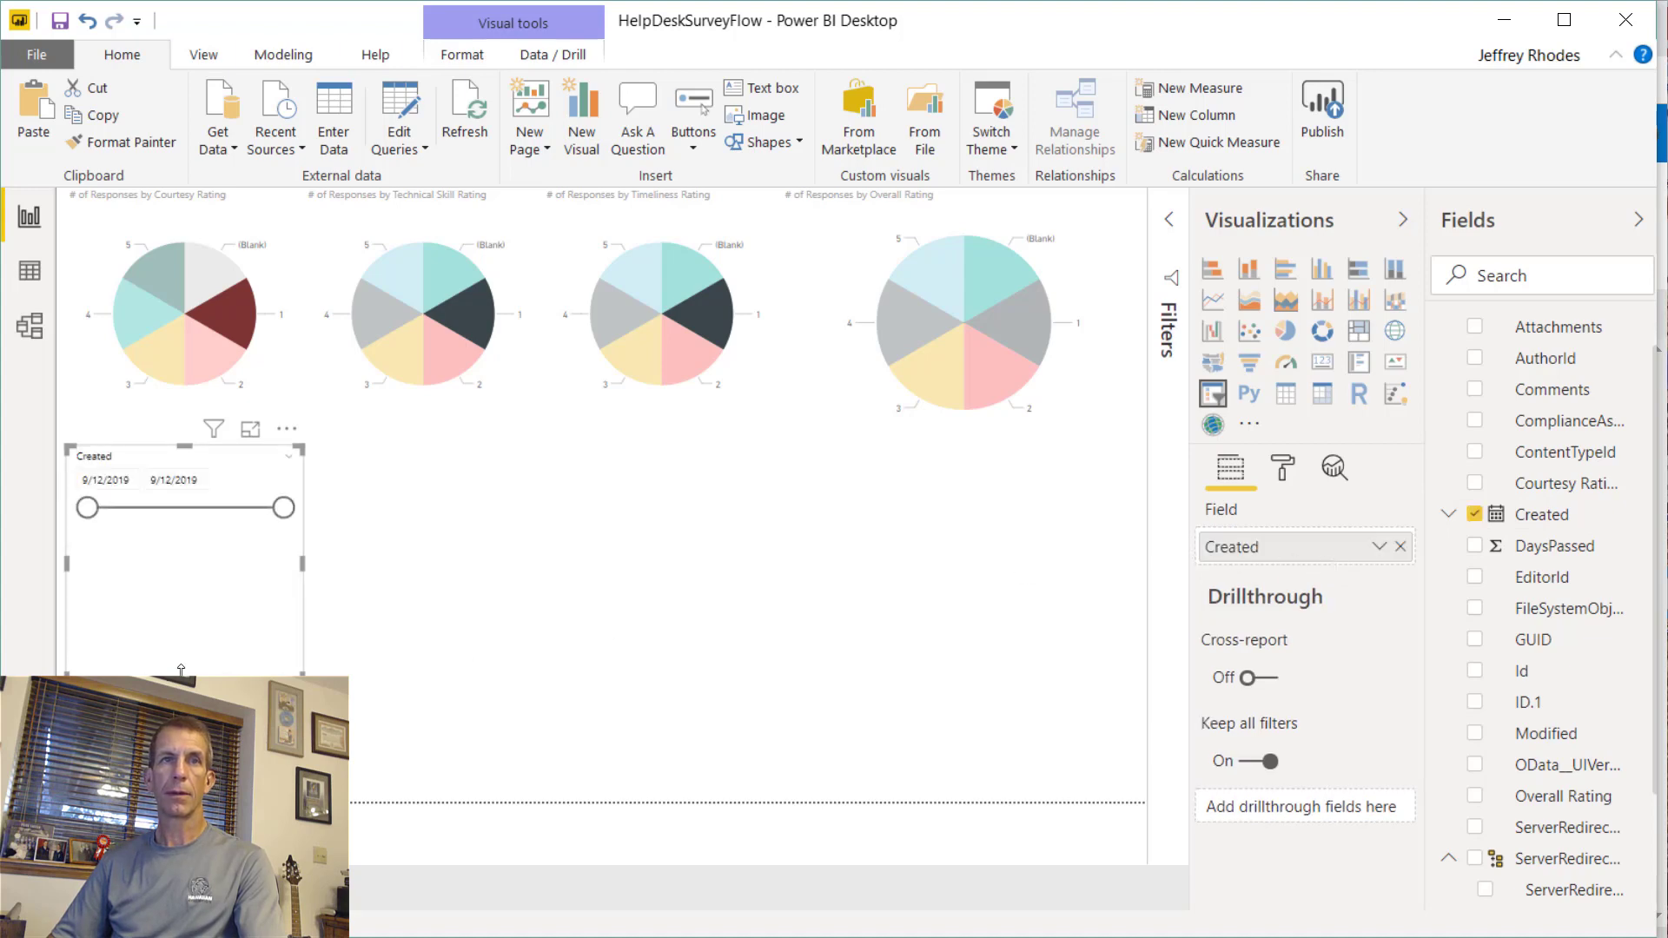
left_click_drag(181, 670, 184, 540)
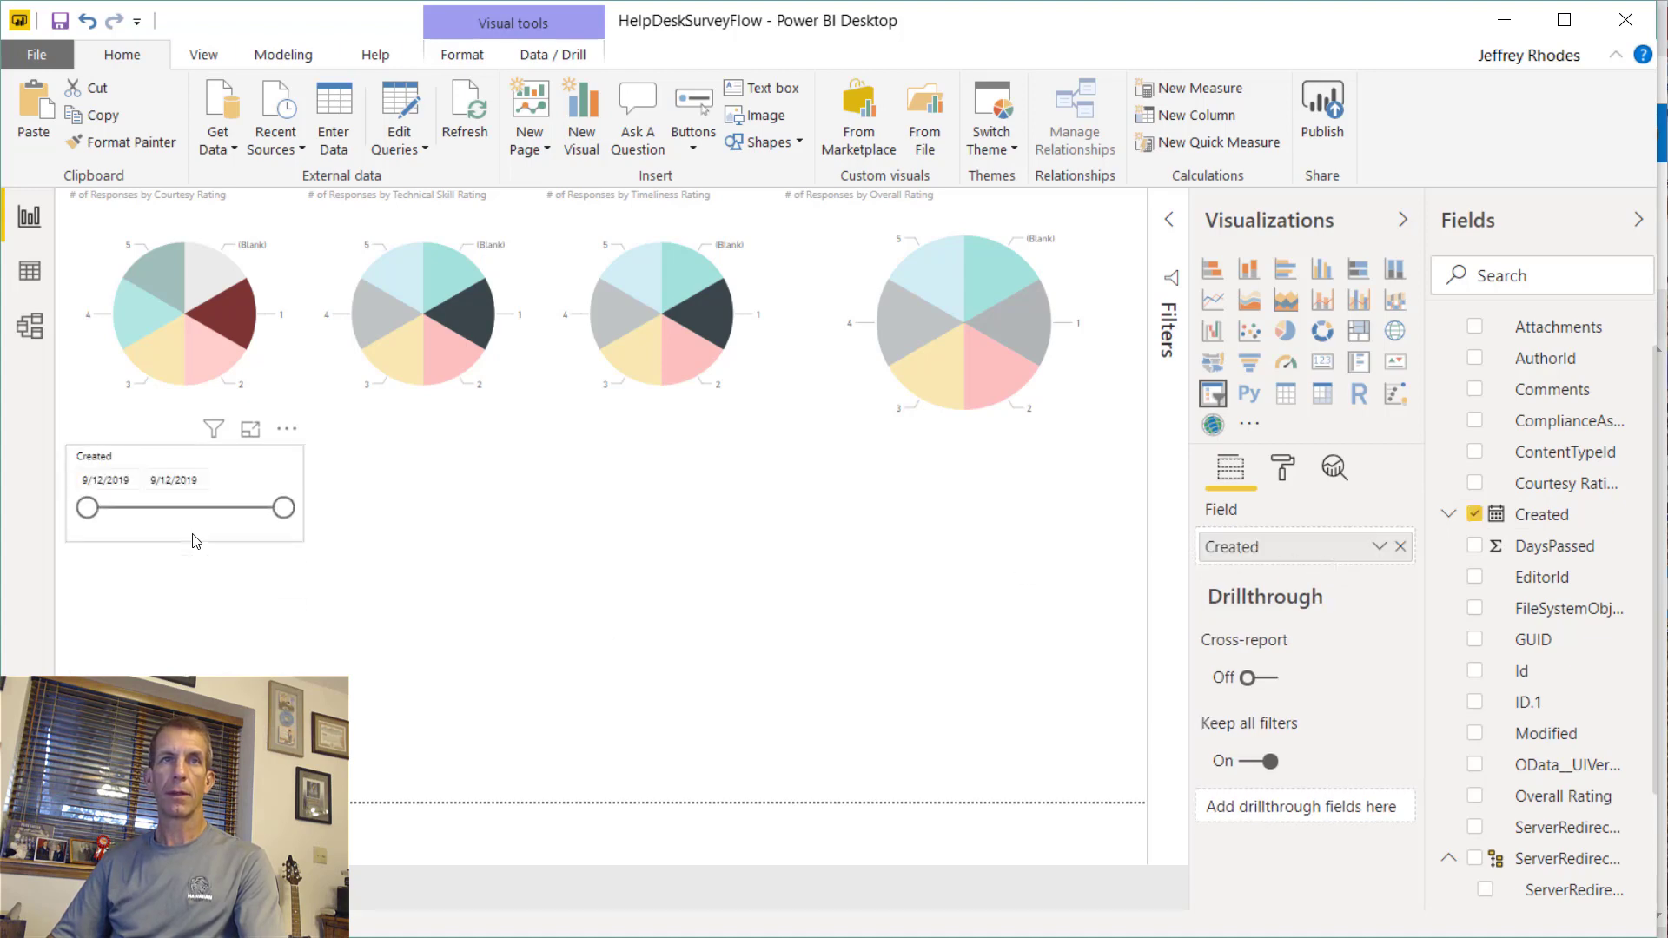
- Add a card visual below the Created slicer showing the Count of Id
left_click(1042, 609)
left_click(1322, 362)
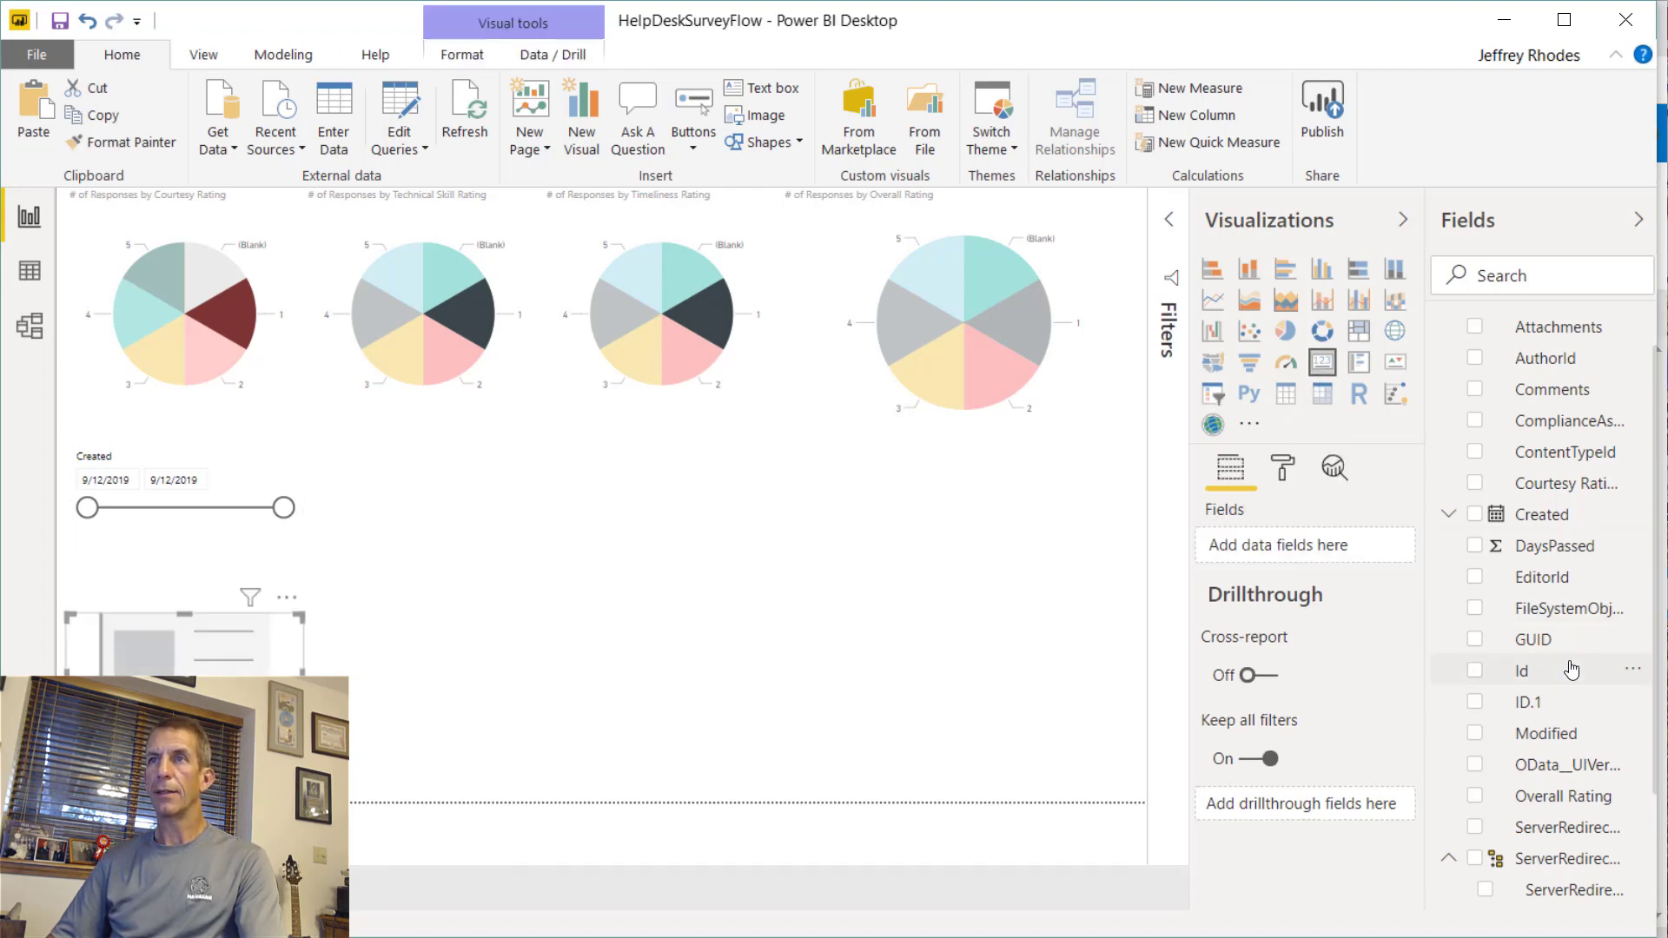
left_click_drag(1539, 670, 1346, 548)
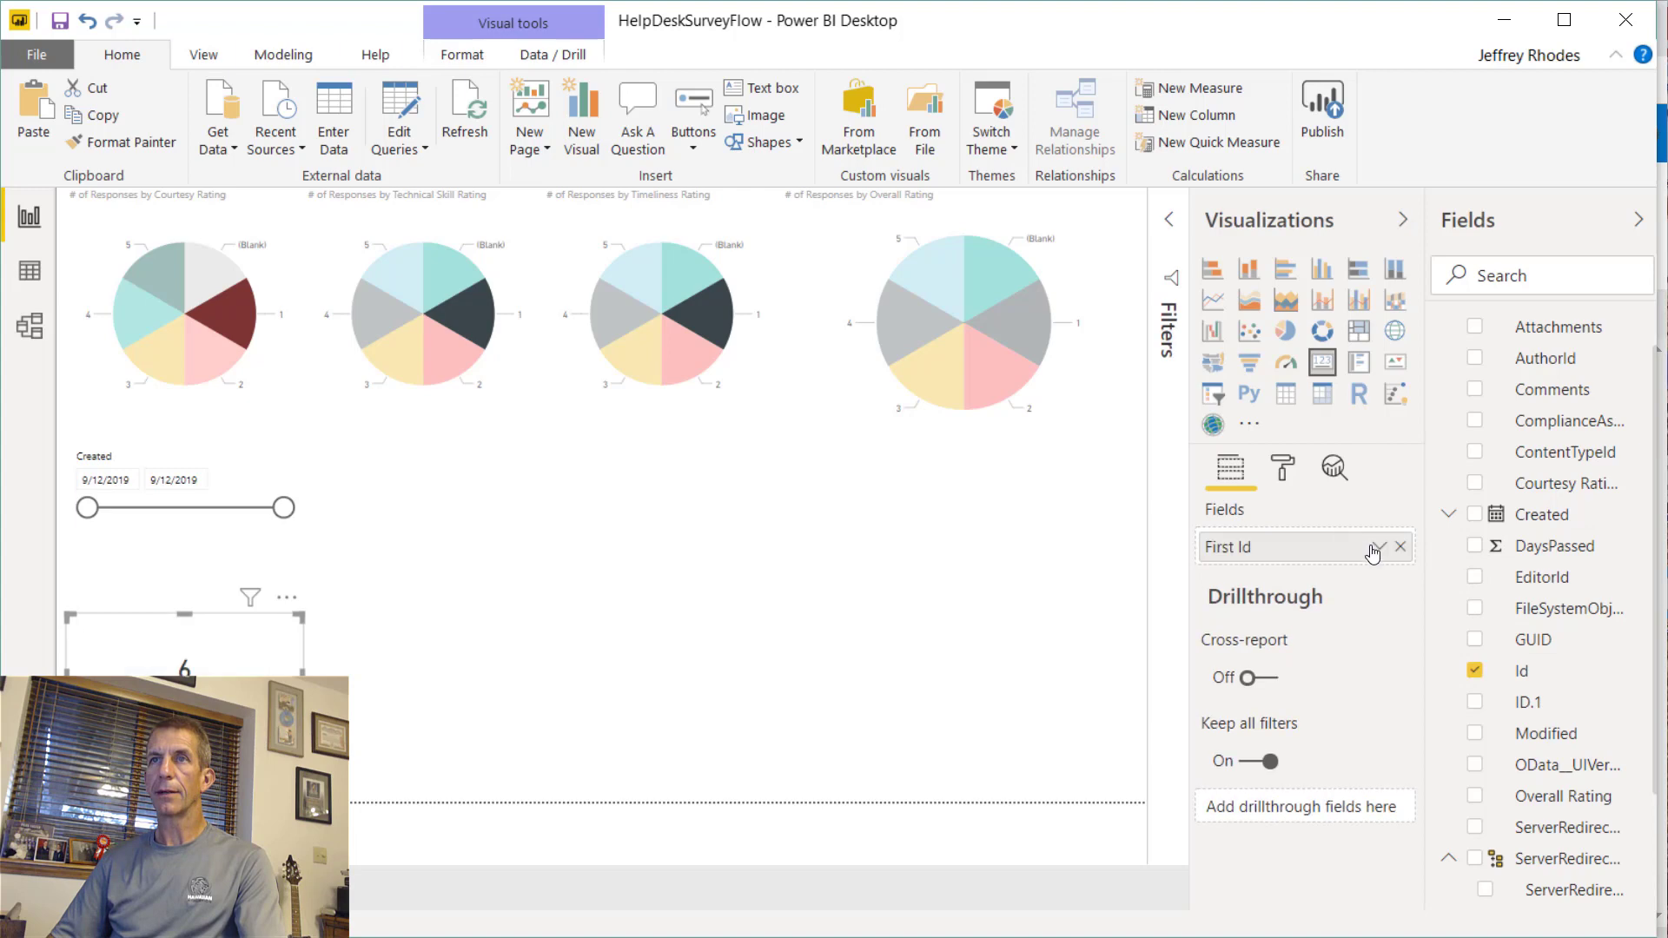
left_click(1378, 548)
left_click(1438, 732)
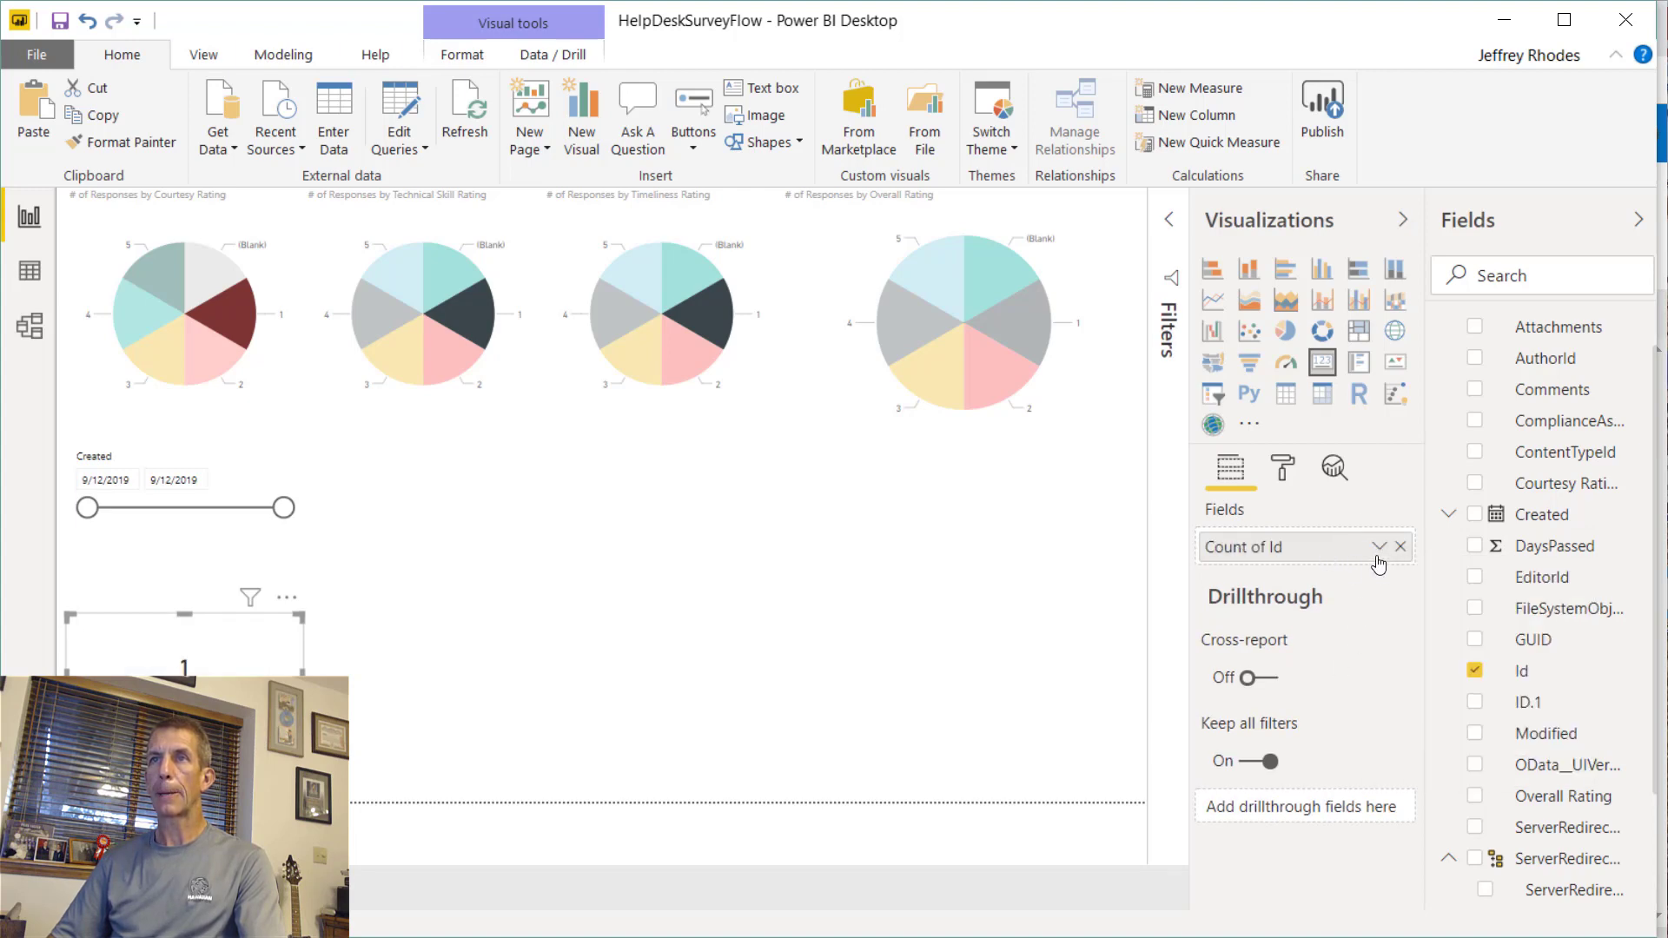
- Rename the card's Id count field to # of Responses
left_click(1378, 548)
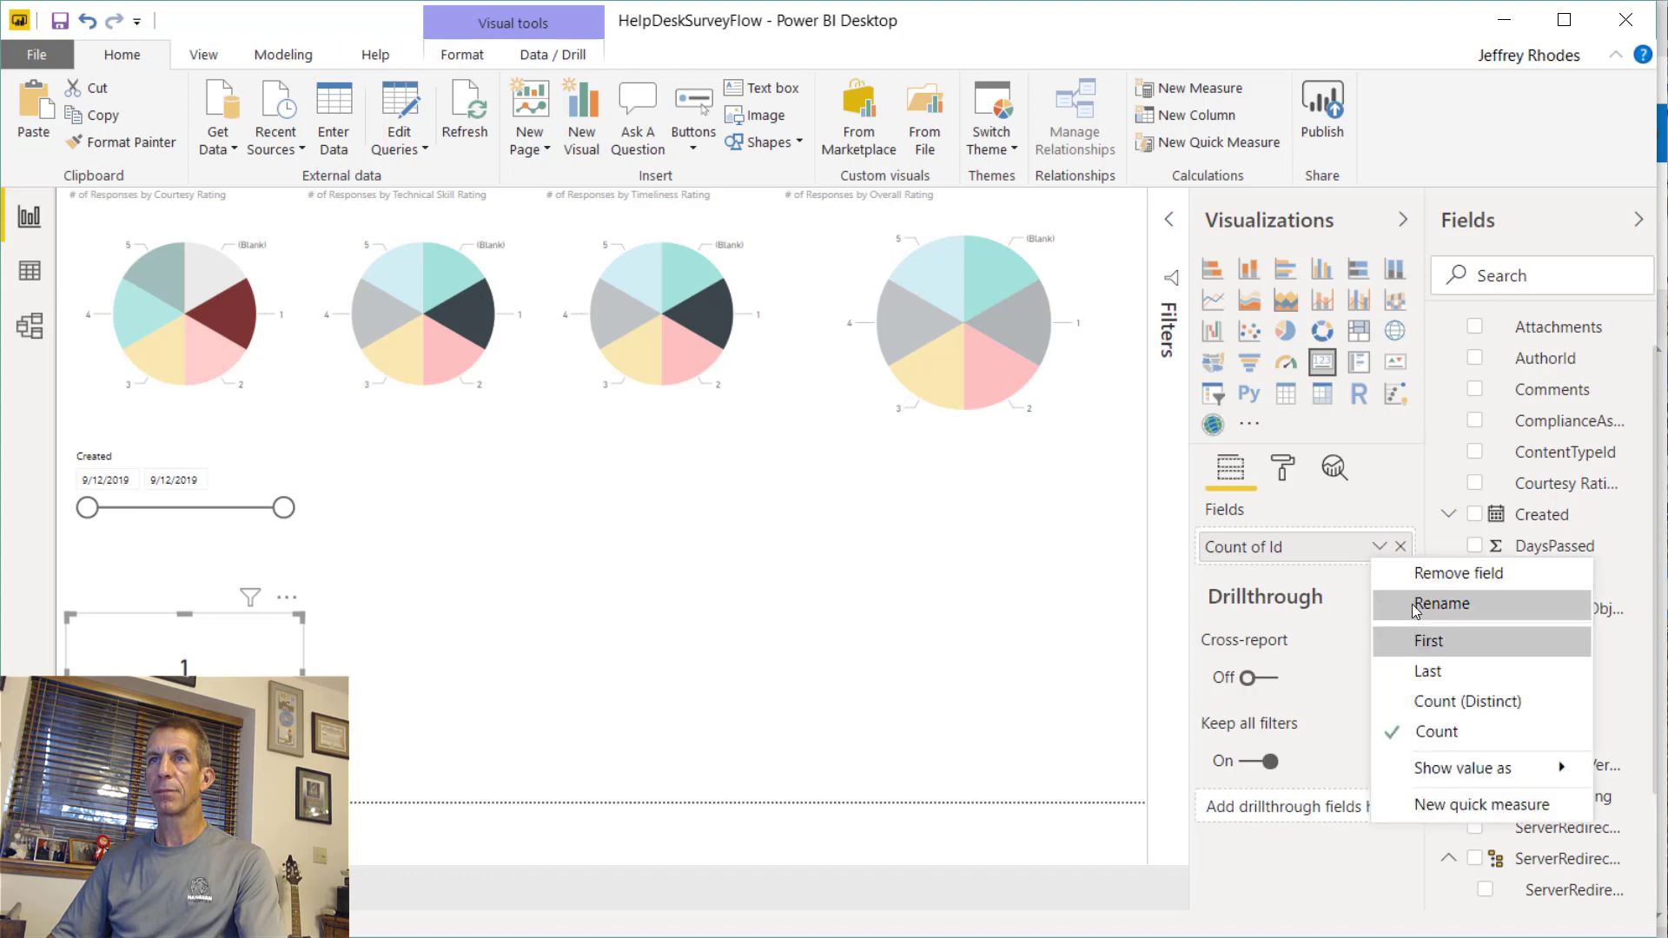
left_click(1433, 605)
type("#")
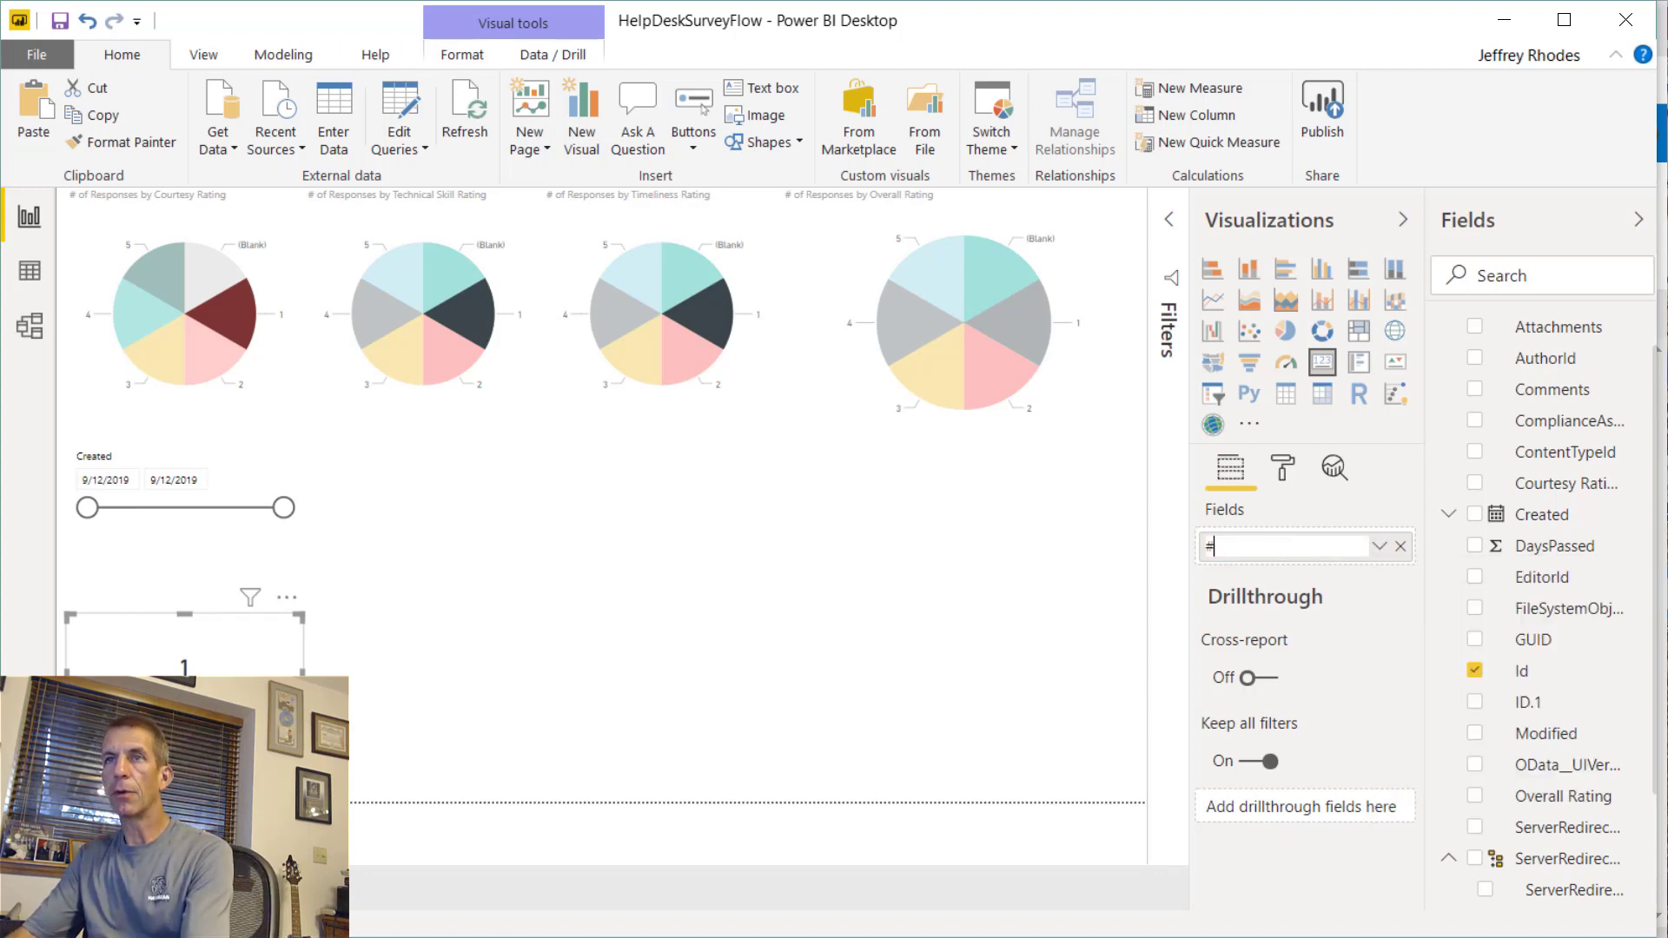
type(" of Respons")
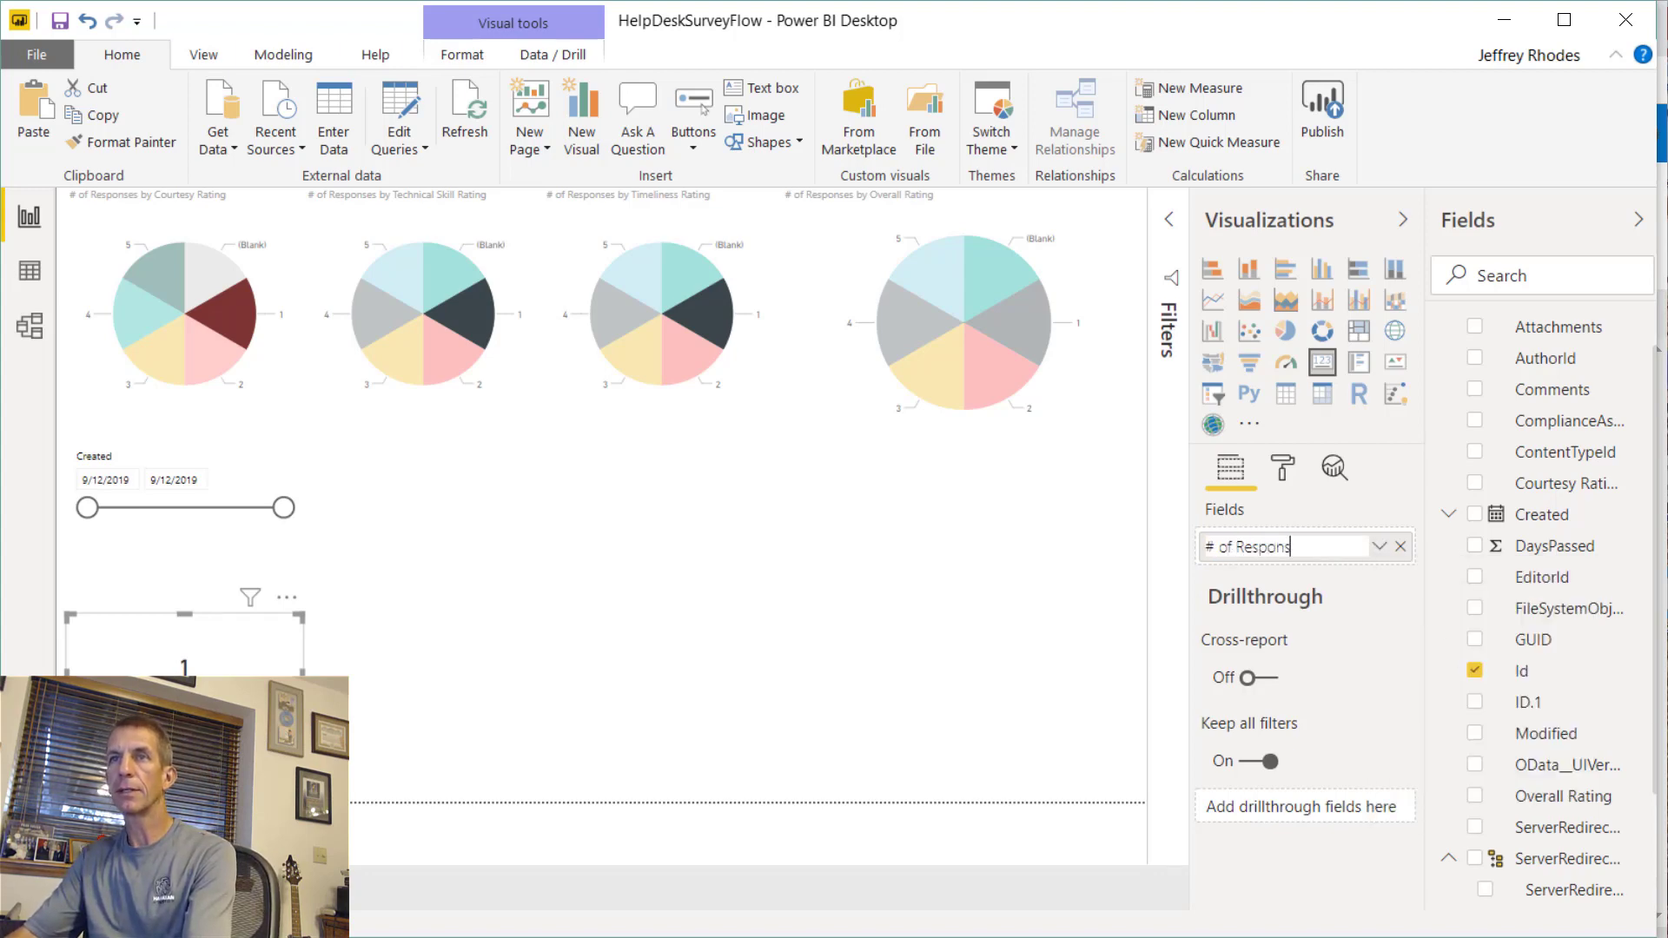
type("es")
key("Return")
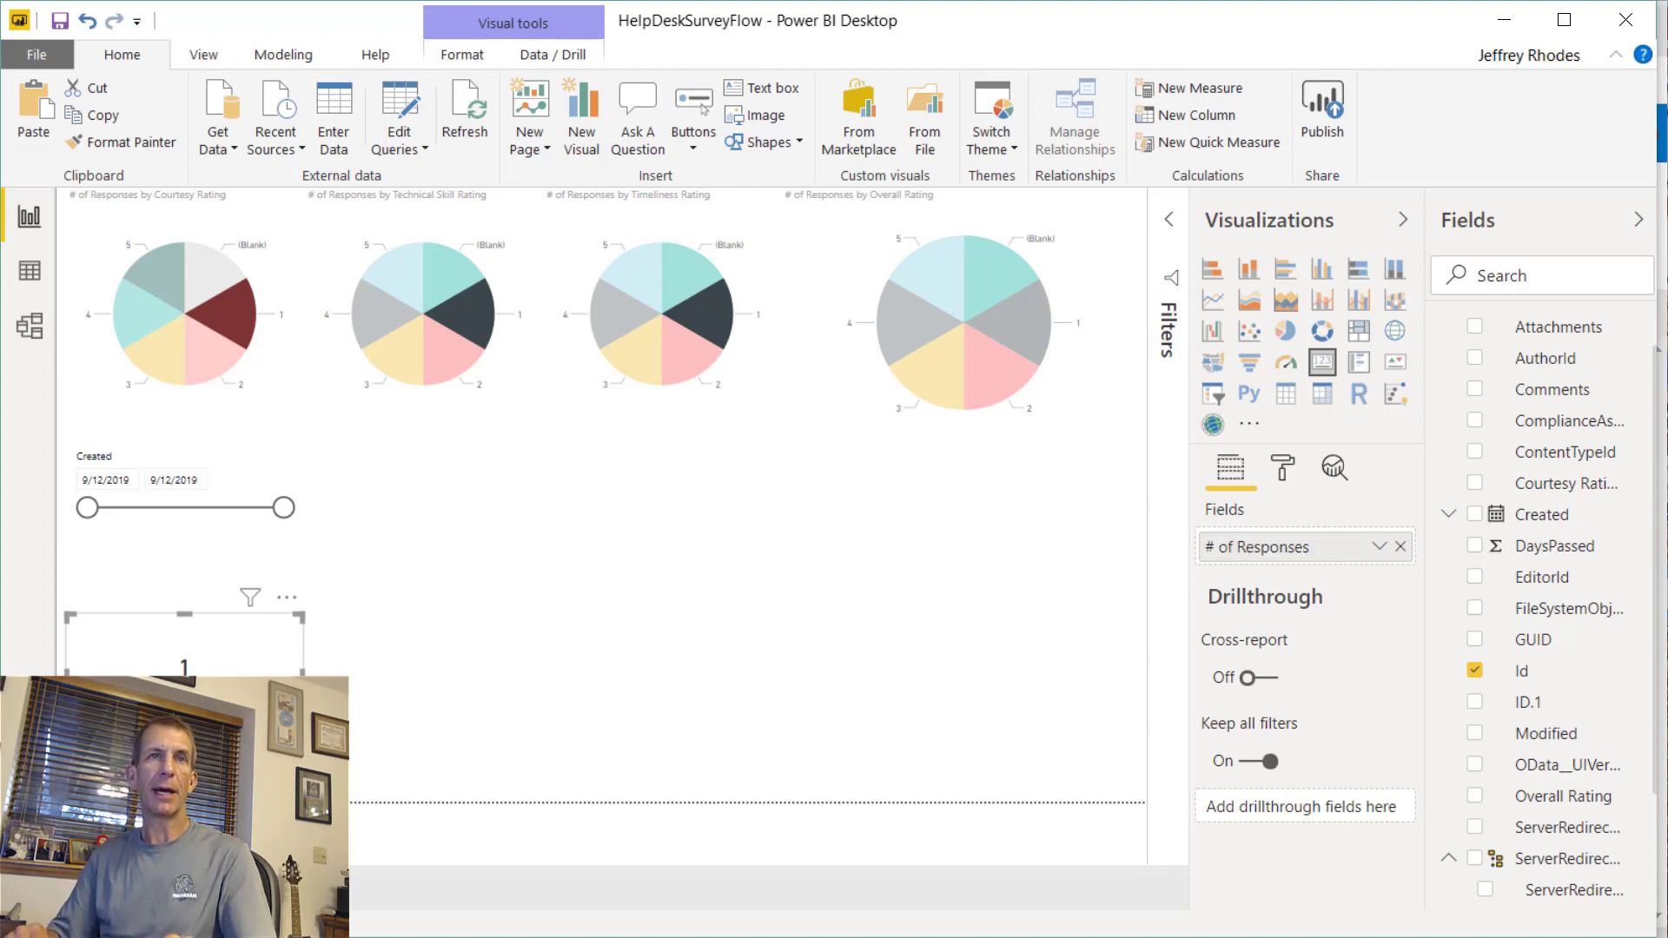
left_click(547, 611)
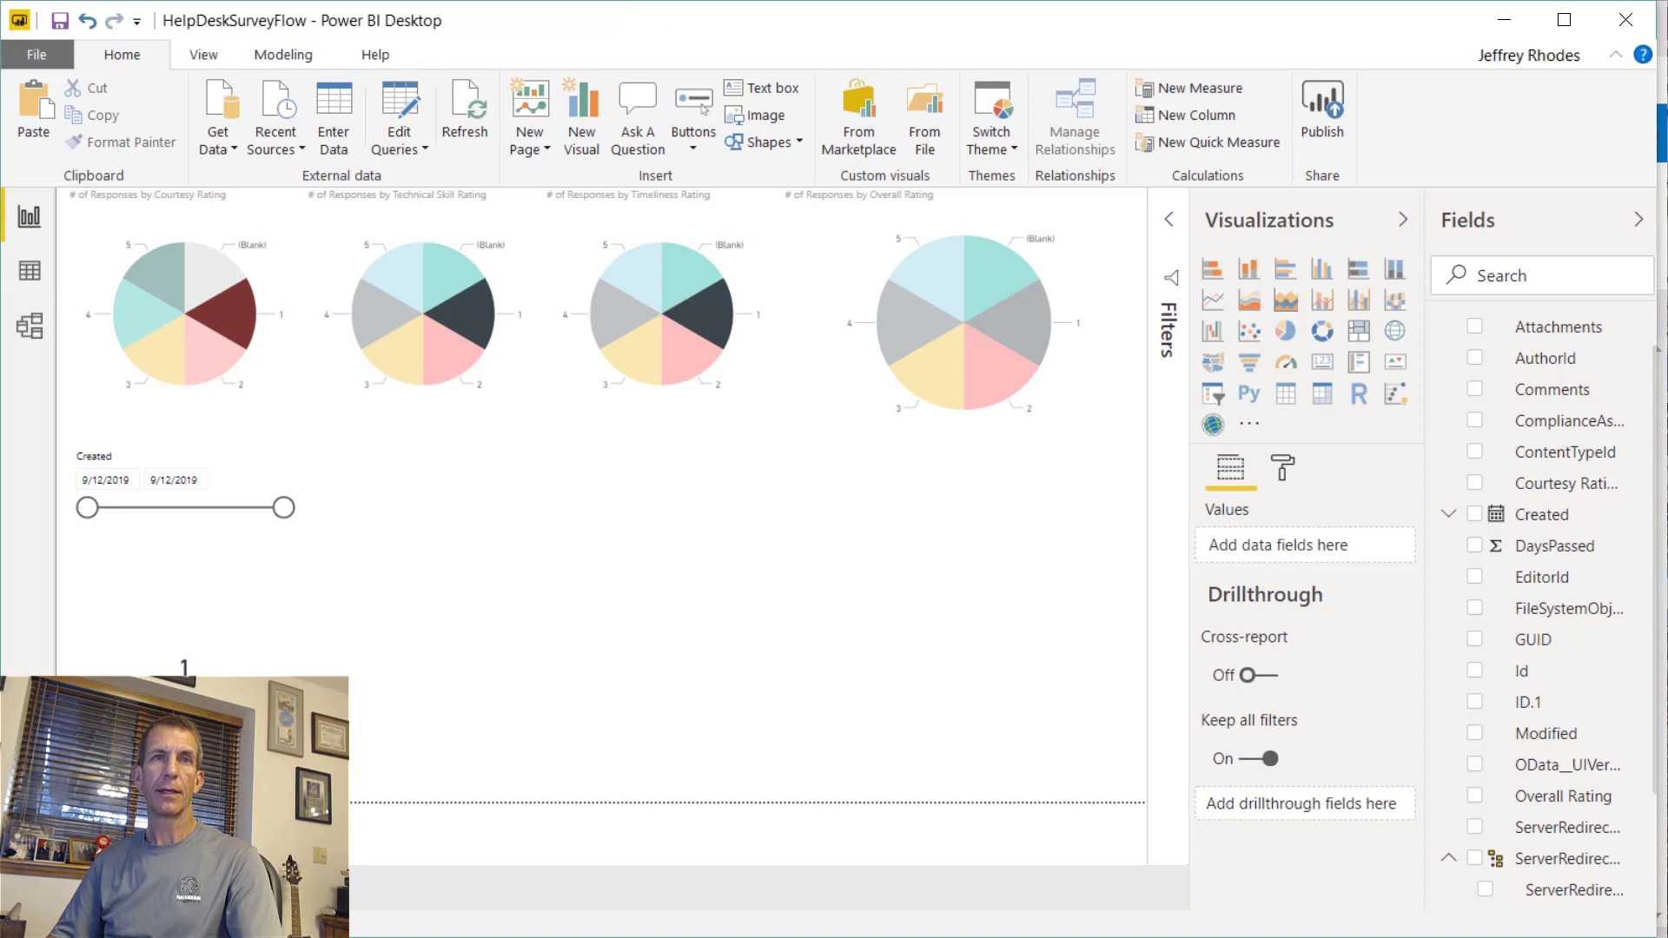
- Test cross-highlighting with slices of the Technical Skill and Courtesy Rating pie charts, and move the response count card slightly lower
left_click(463, 363)
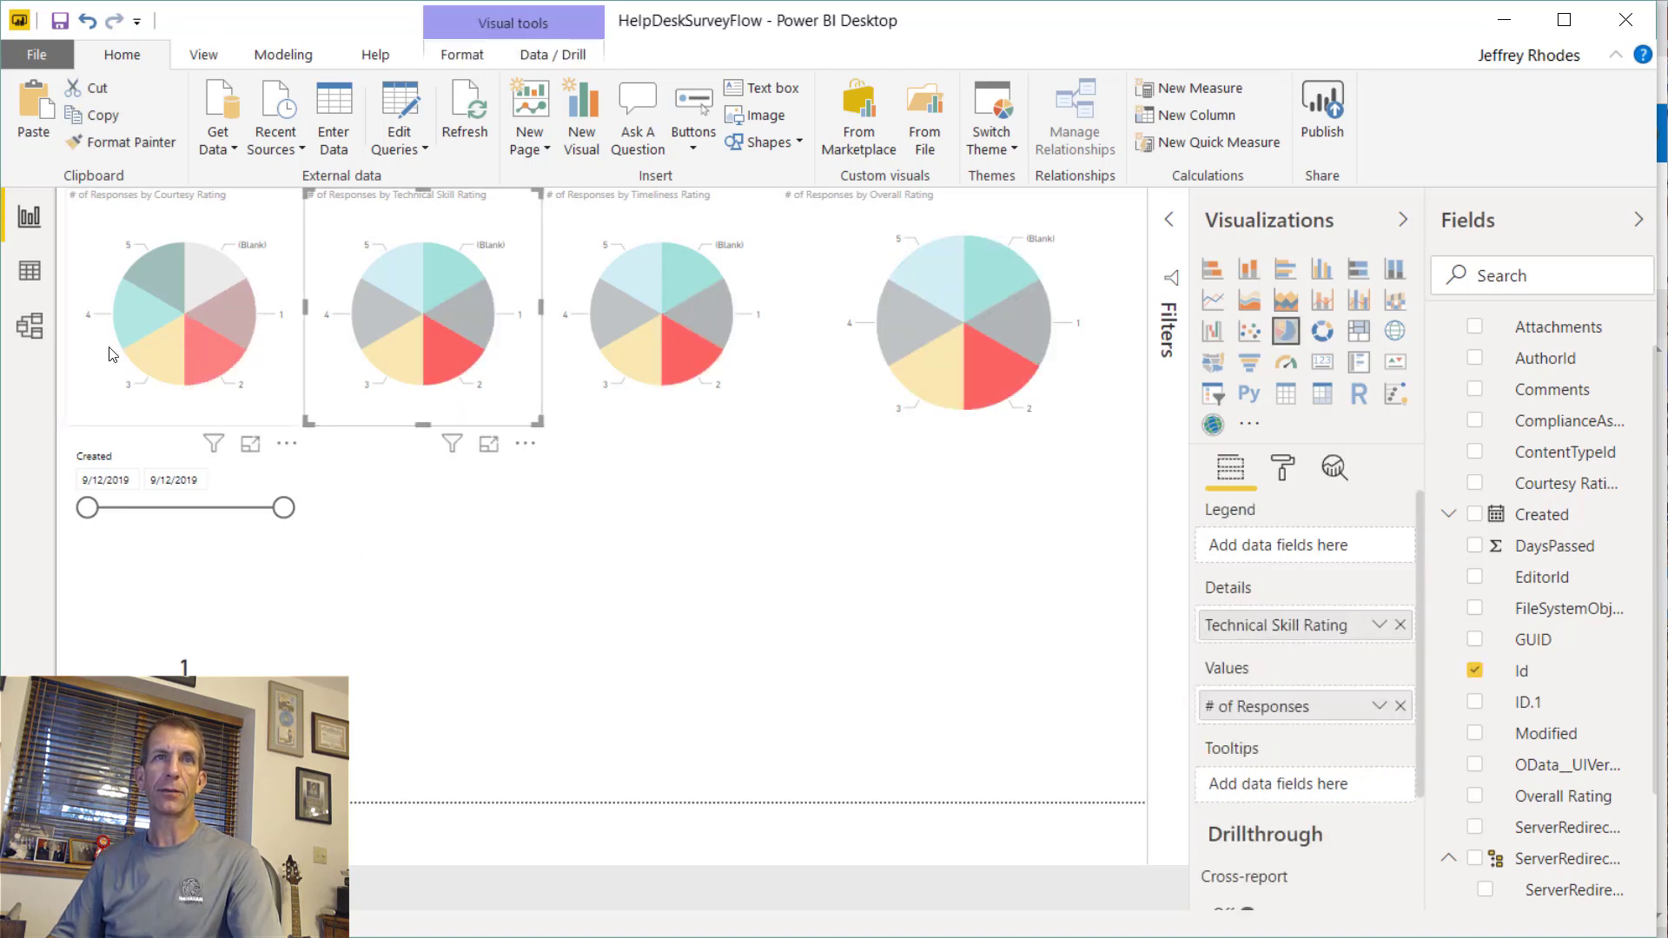
left_click(168, 381)
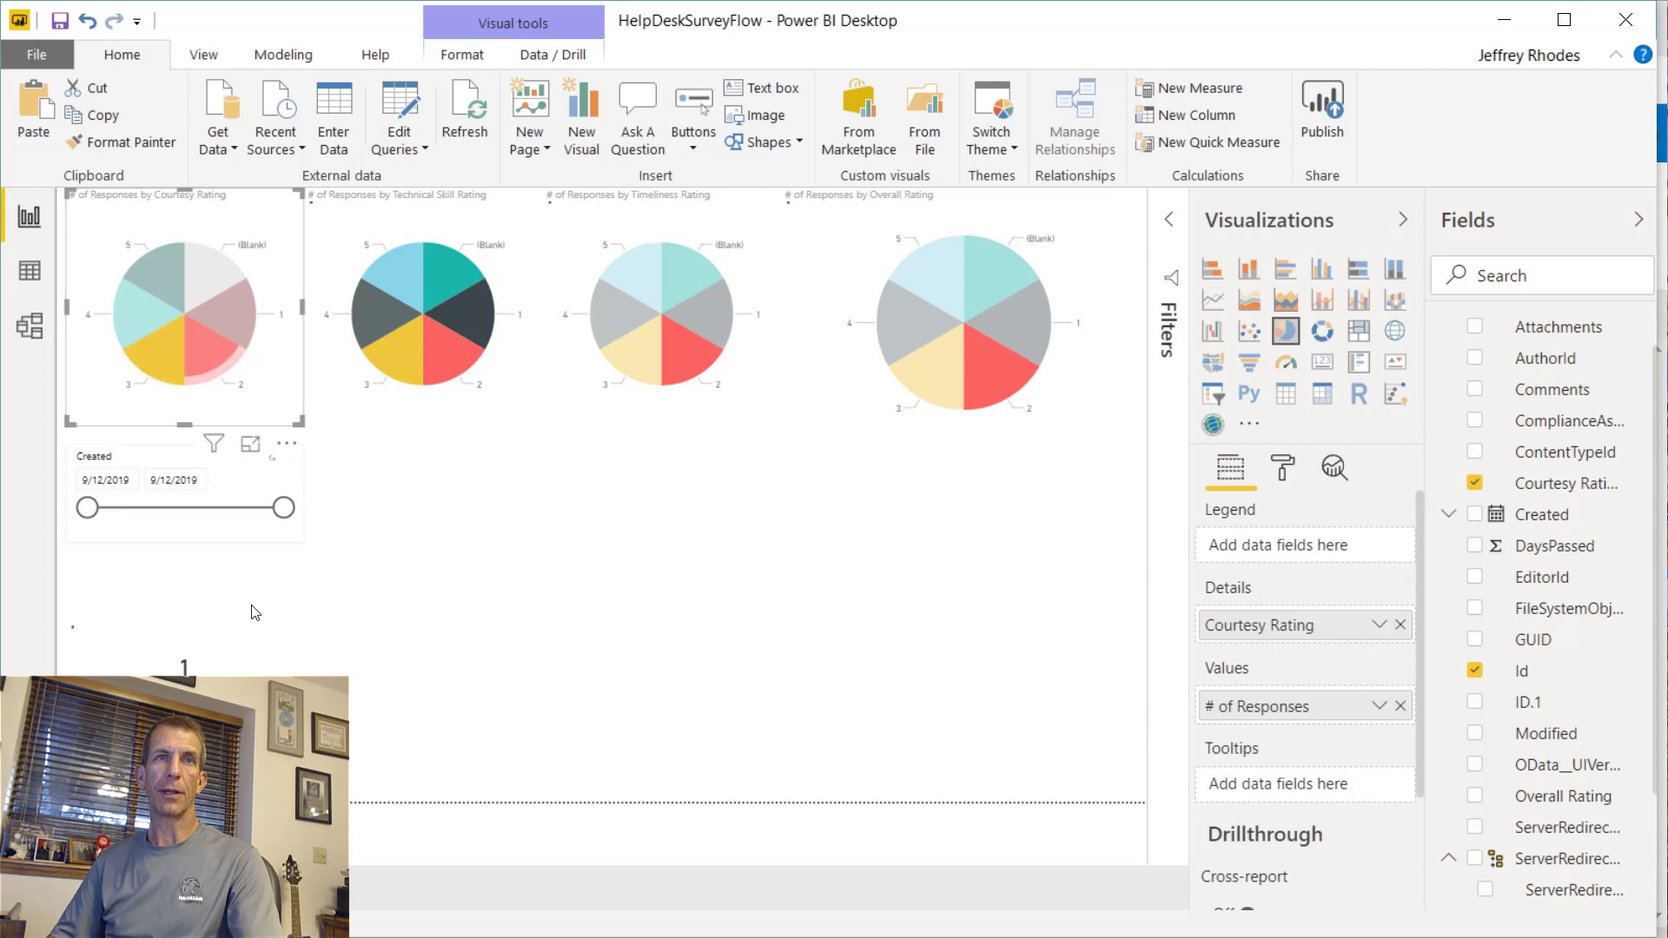
left_click(439, 644)
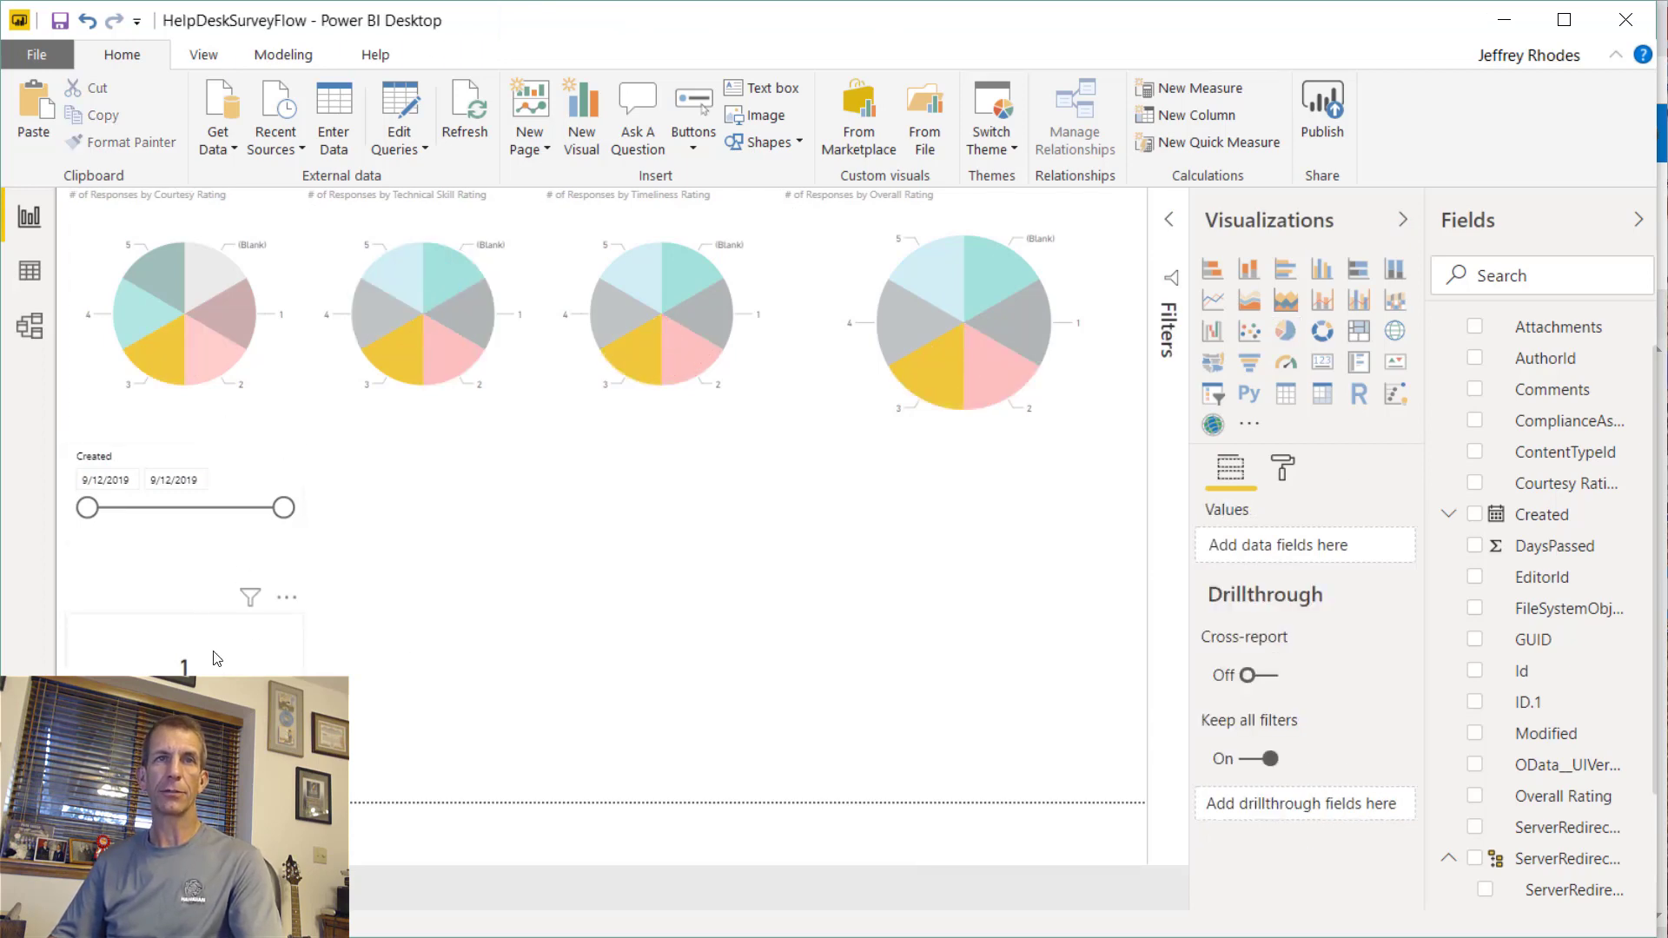
left_click_drag(216, 658, 176, 724)
left_click(842, 654)
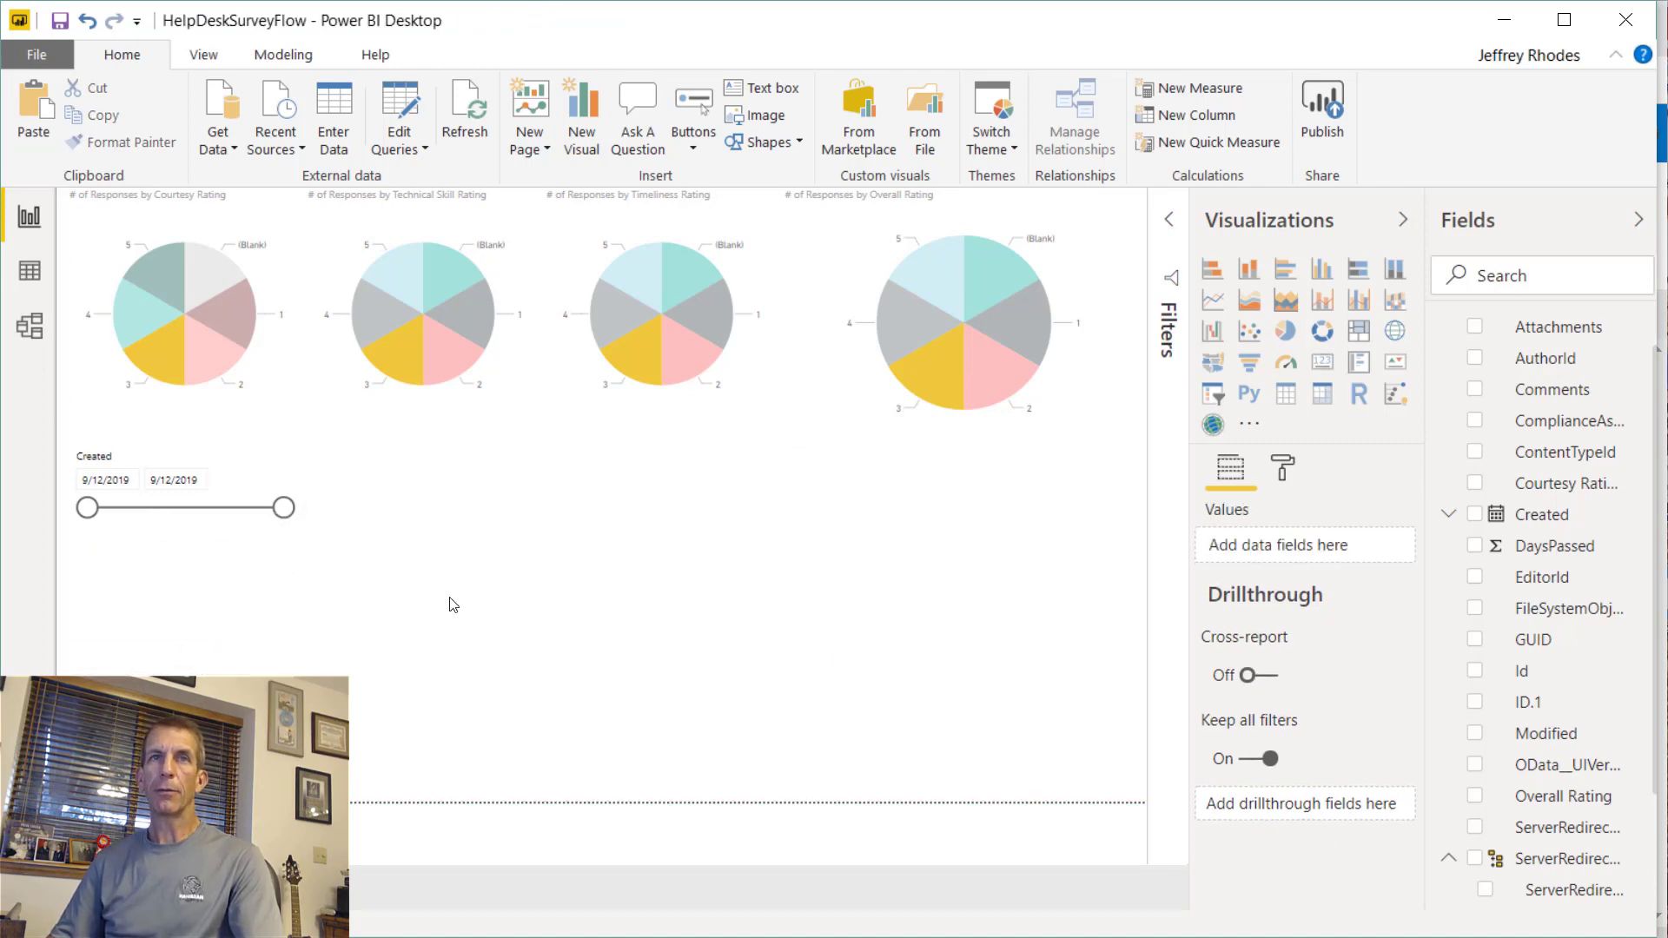
left_click(1286, 394)
left_click_drag(252, 646, 1187, 808)
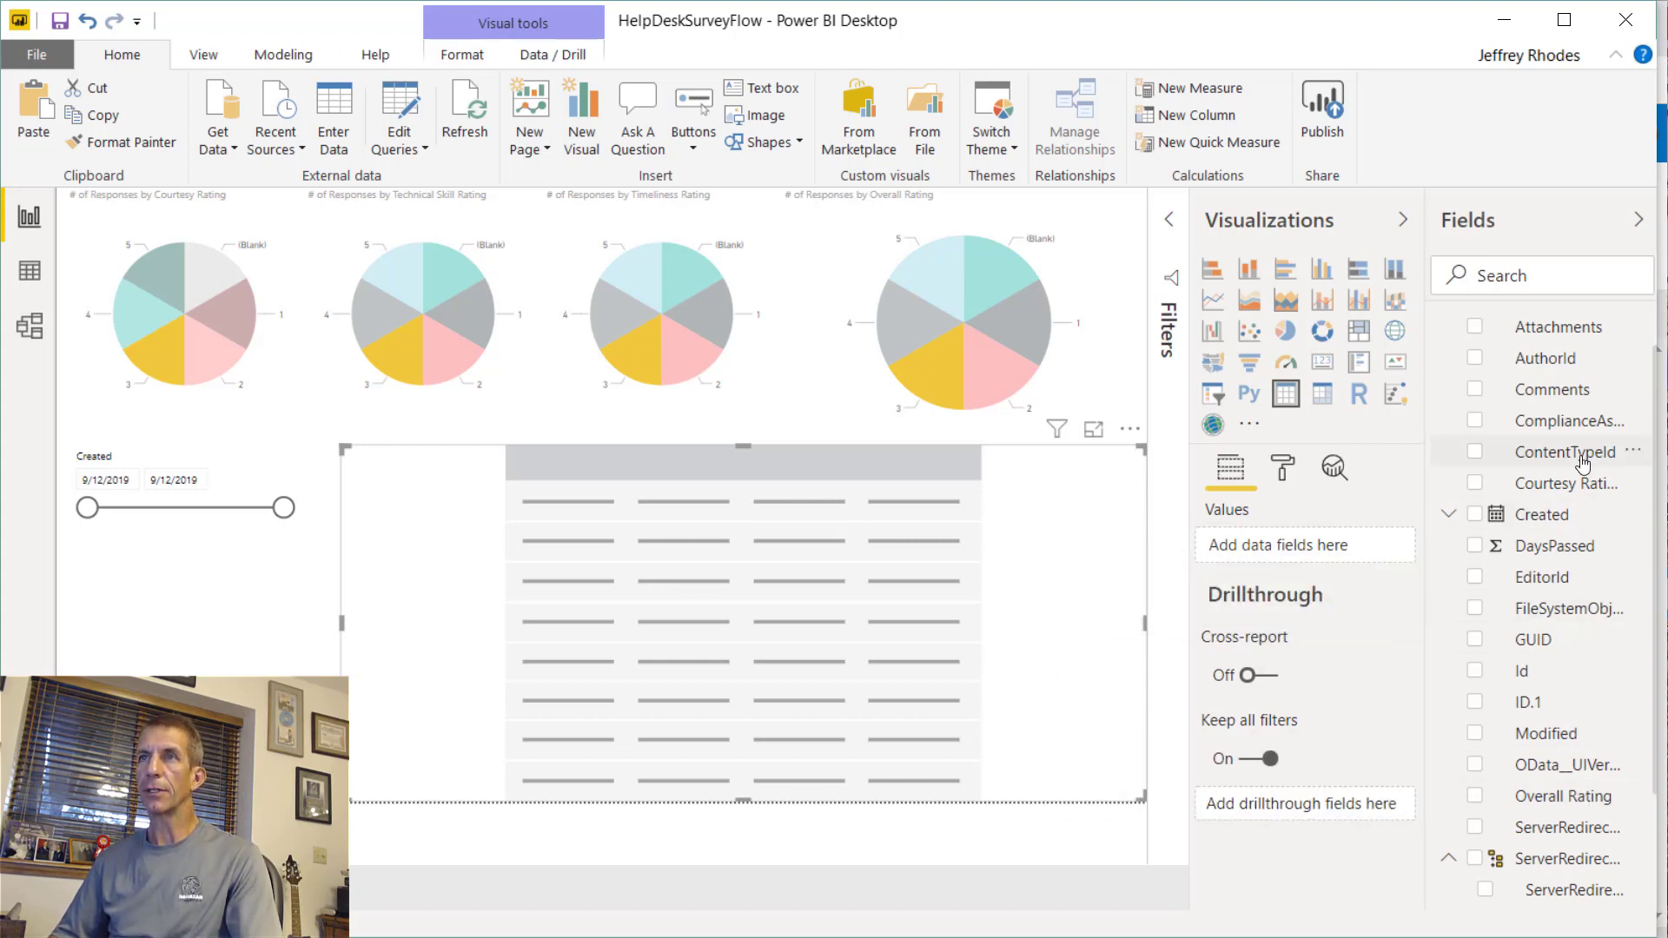
left_click_drag(1566, 496, 1563, 454)
left_click_drag(1557, 527, 1369, 556)
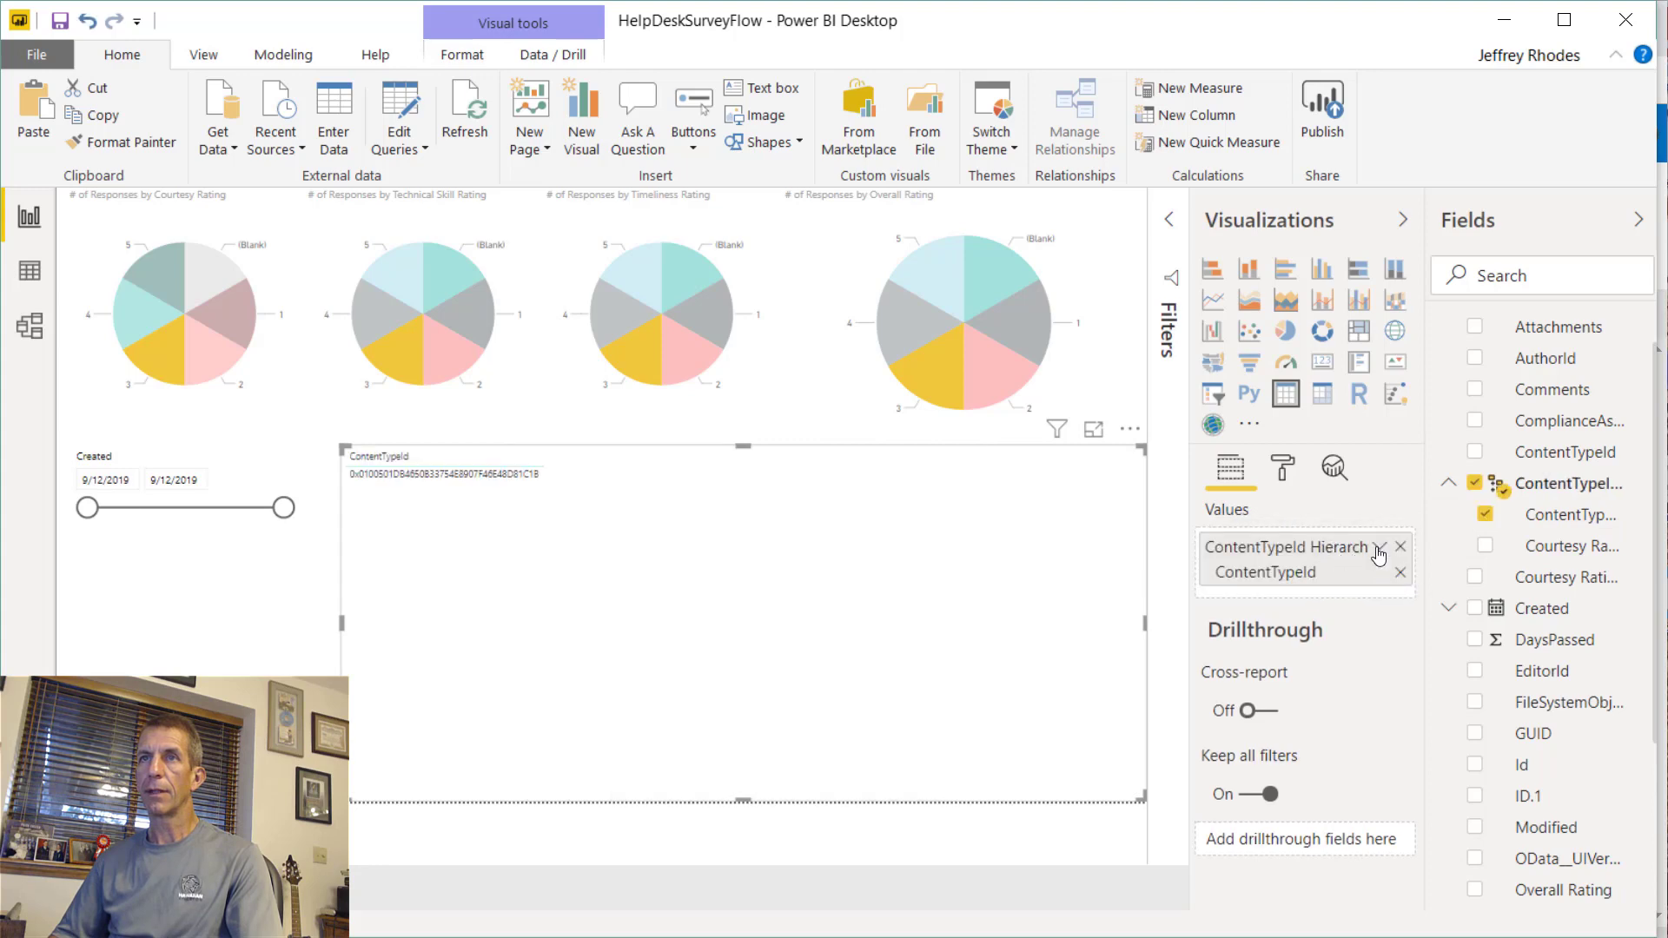
left_click(1400, 548)
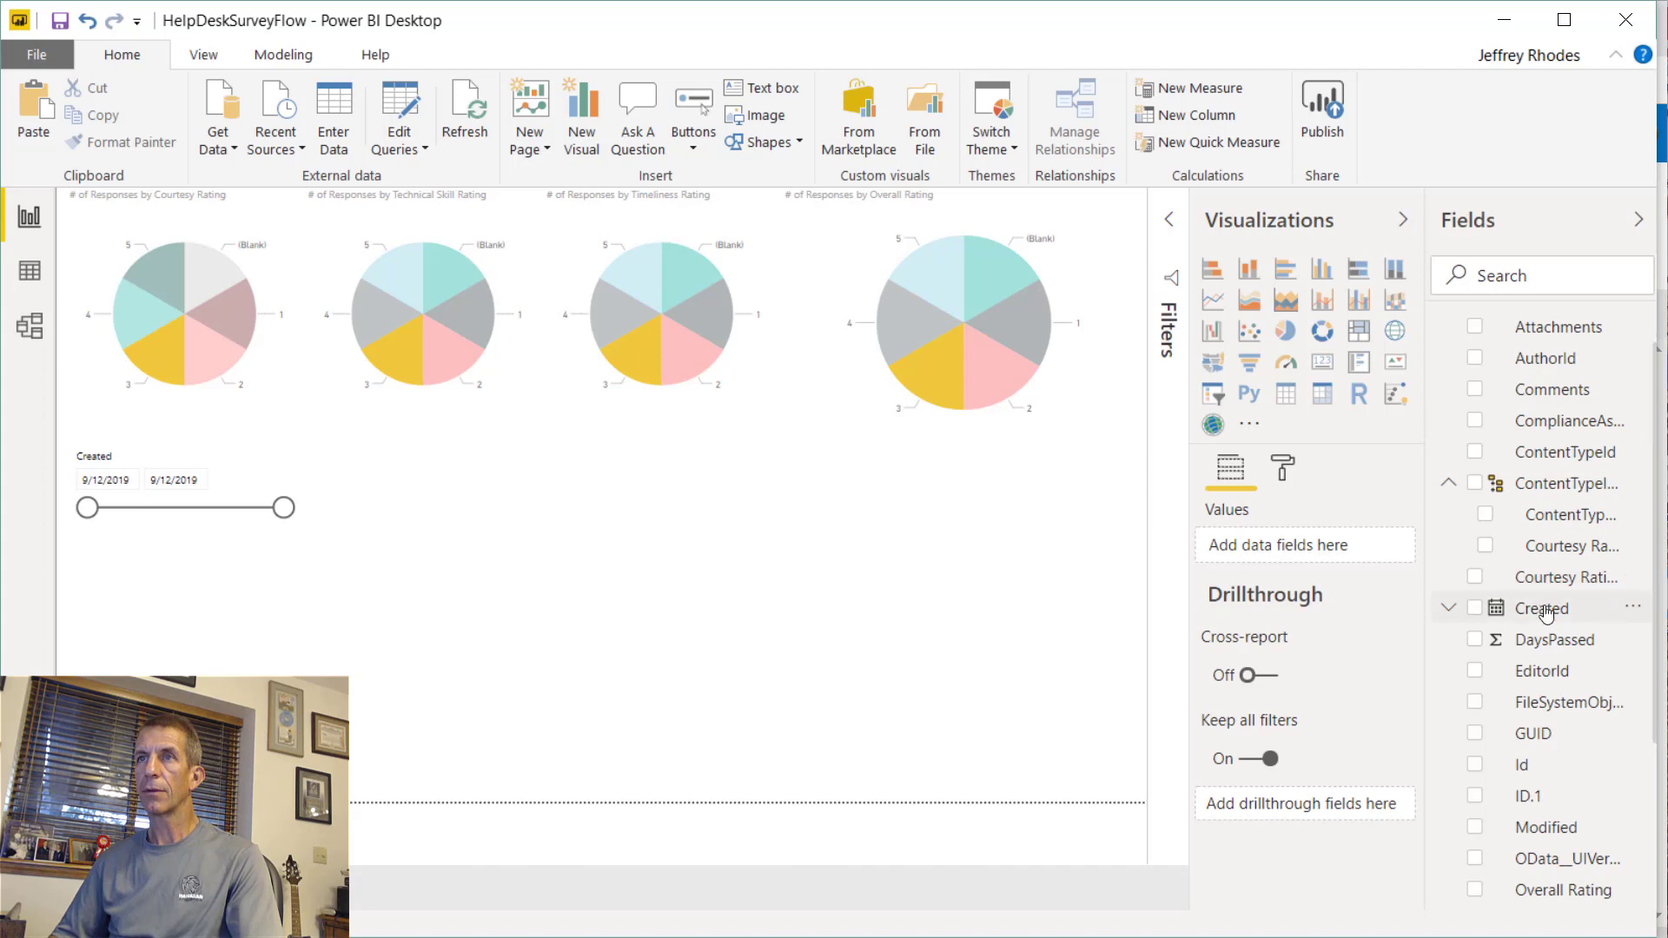
- Add a table of the Created field below the date slicer, using the plain Created value instead of the date hierarchy
left_click_drag(1542, 608, 1379, 556)
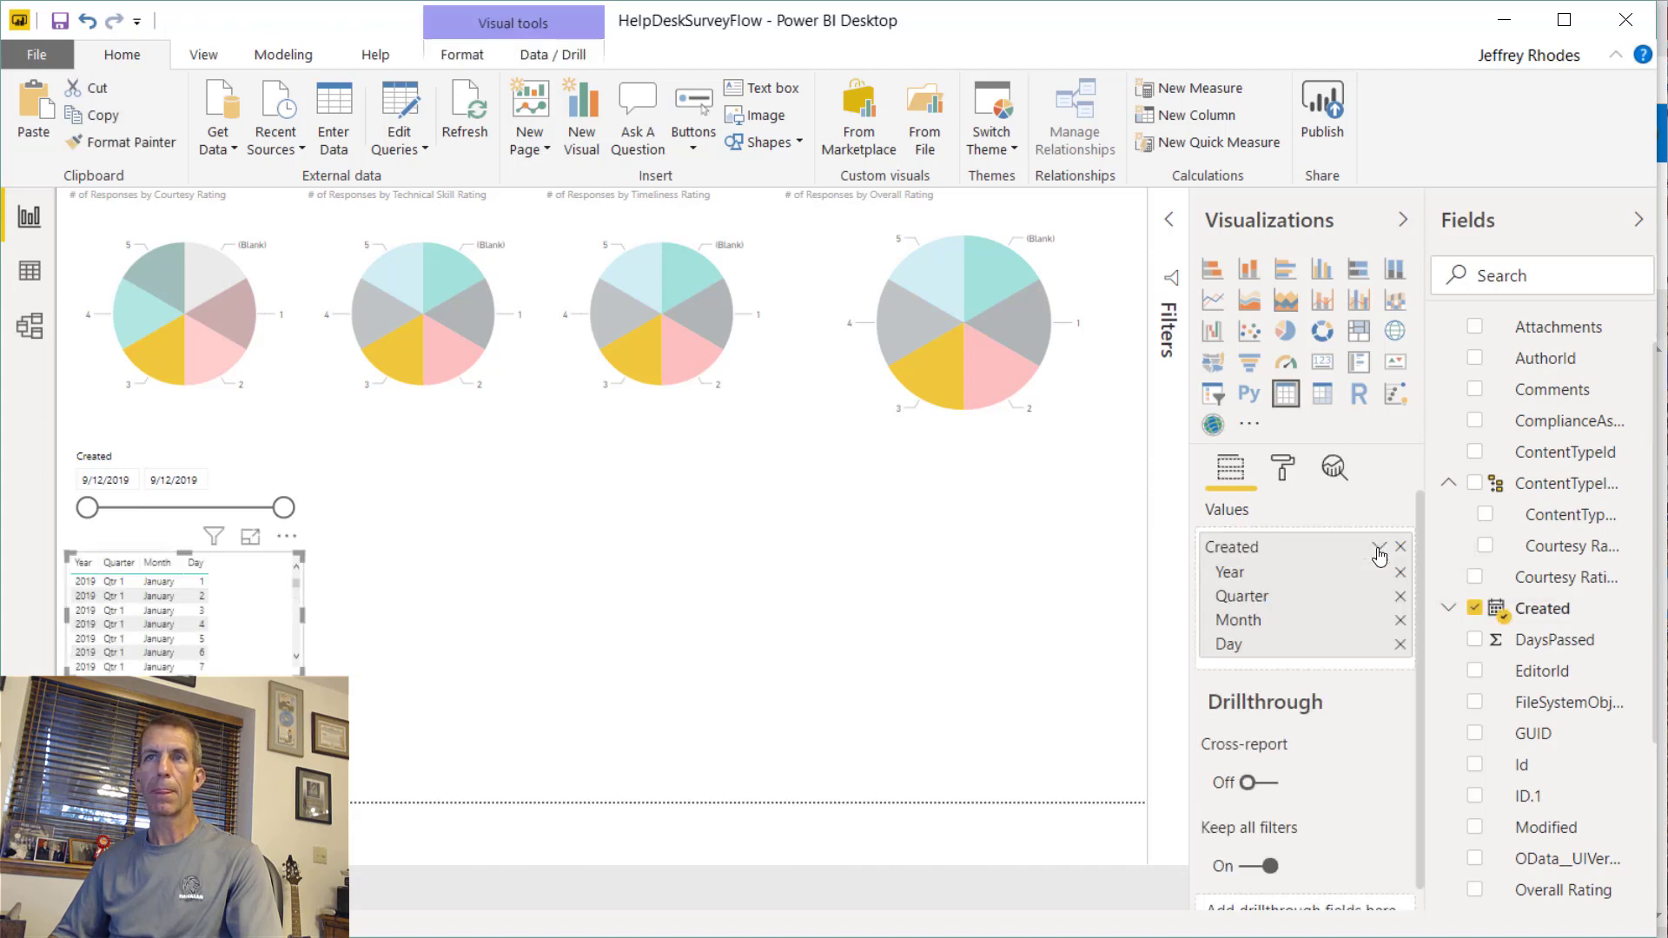
left_click(1379, 549)
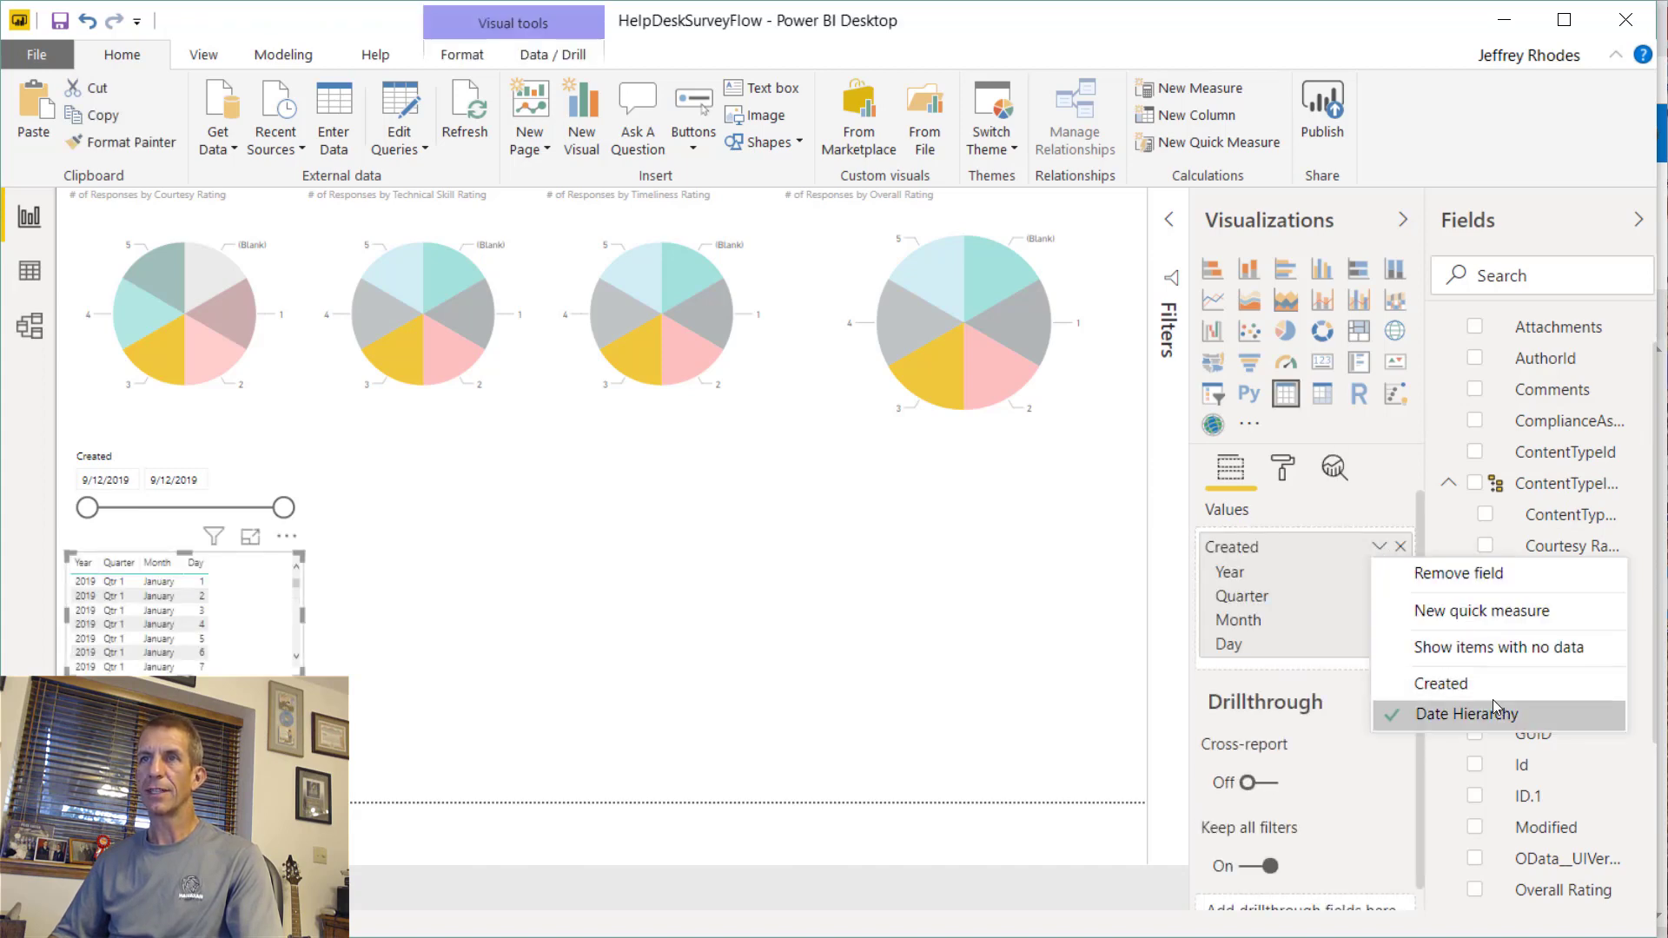
left_click(1460, 683)
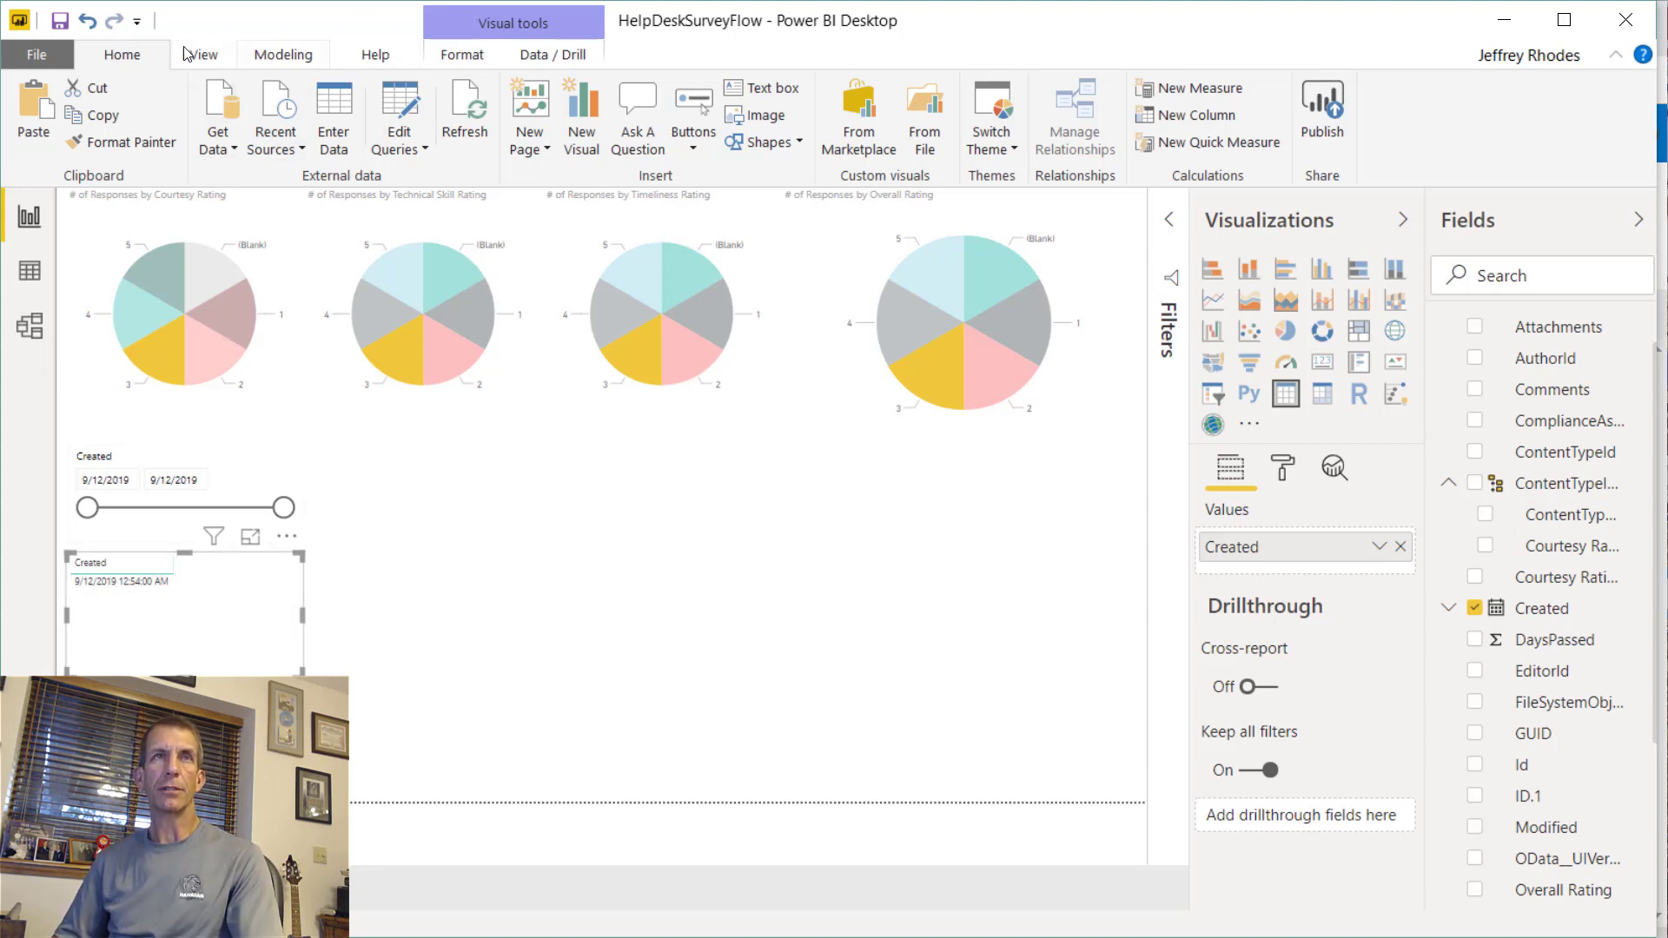
- Format the Created column of the SurveyResponses data as a date only, using *3/14/2001 (M/d/yyyy), and return to the report
left_click(29, 275)
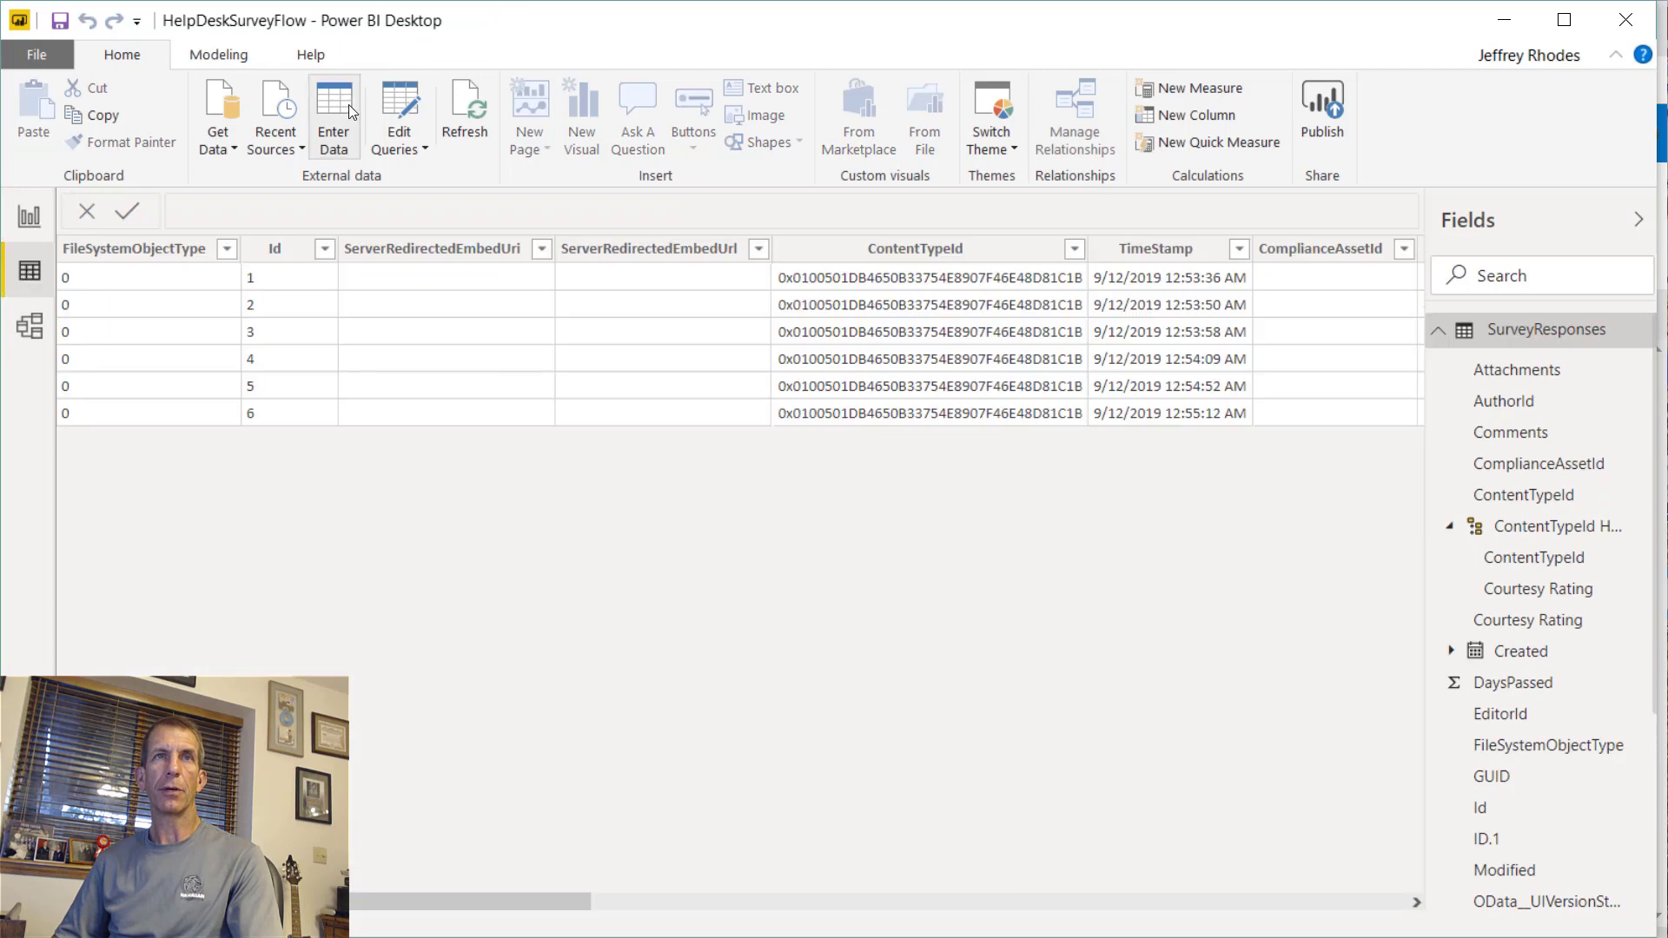
left_click(231, 55)
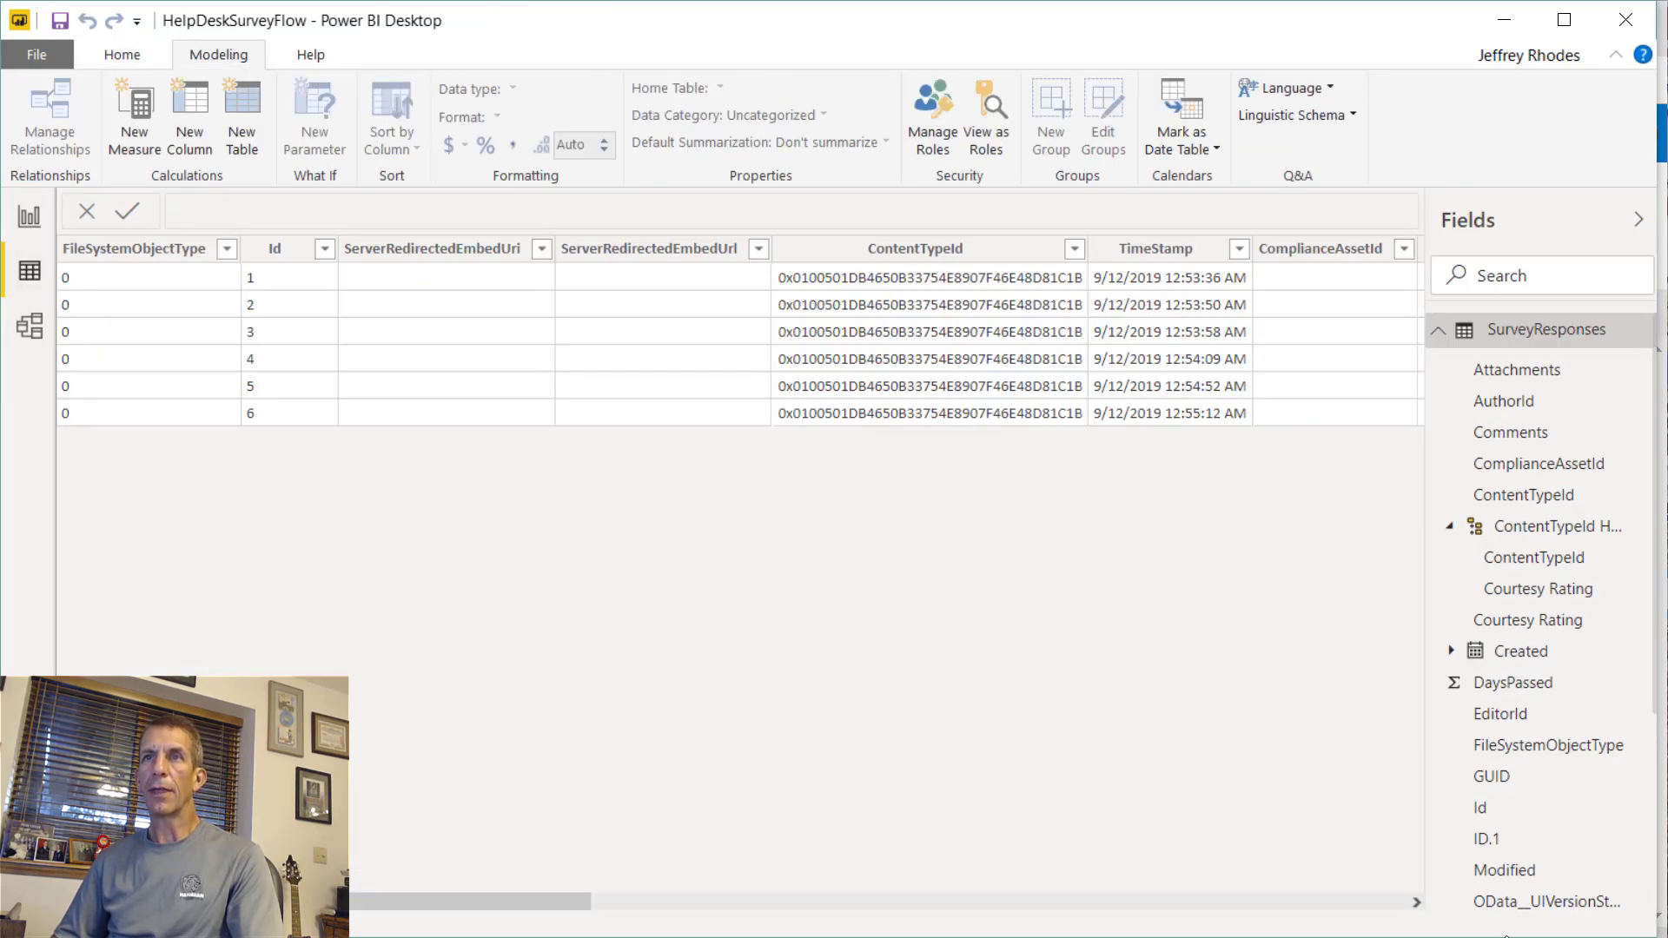
scroll(1339, 894, "right", 8)
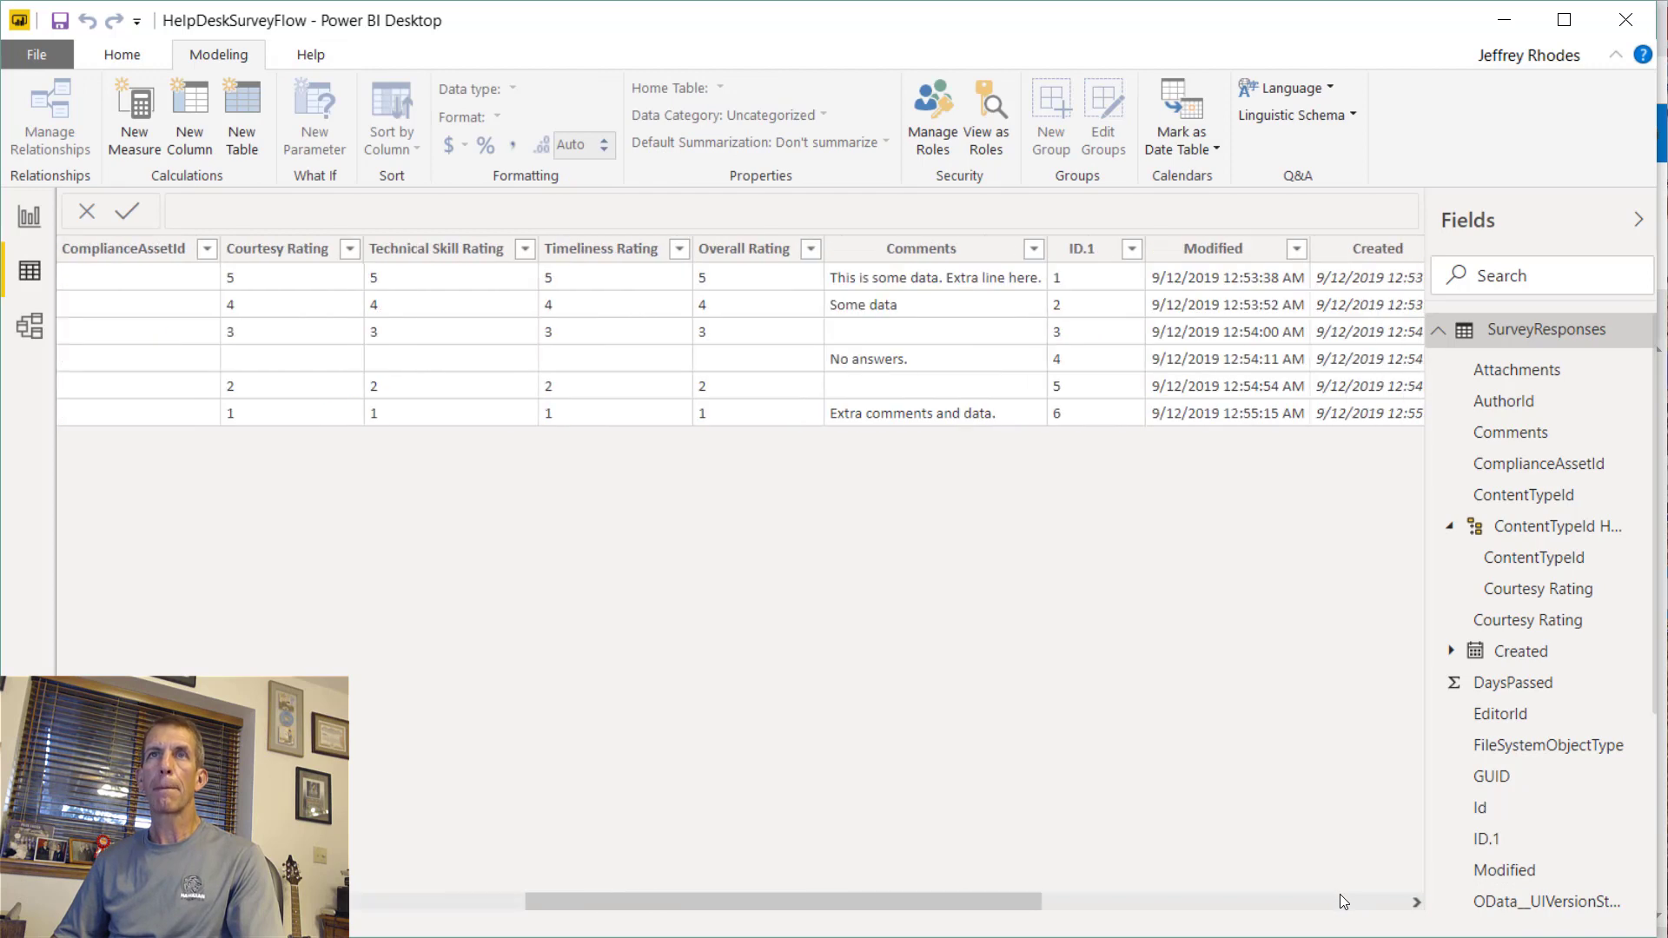
scroll(1339, 894, "right", 5)
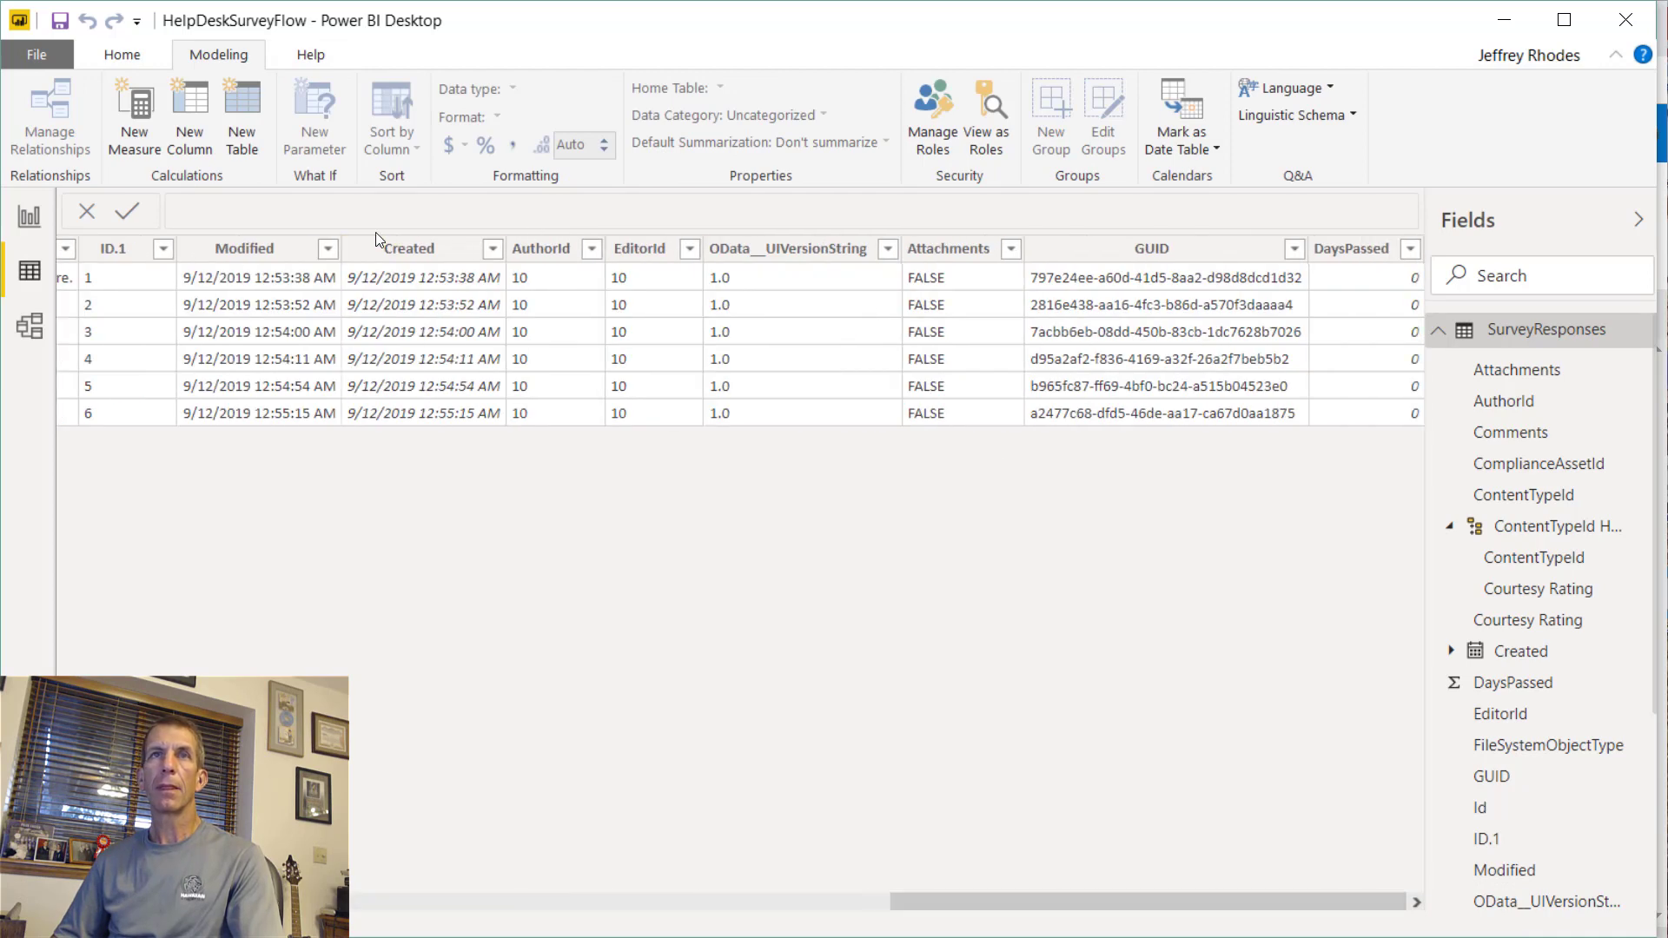
left_click(415, 251)
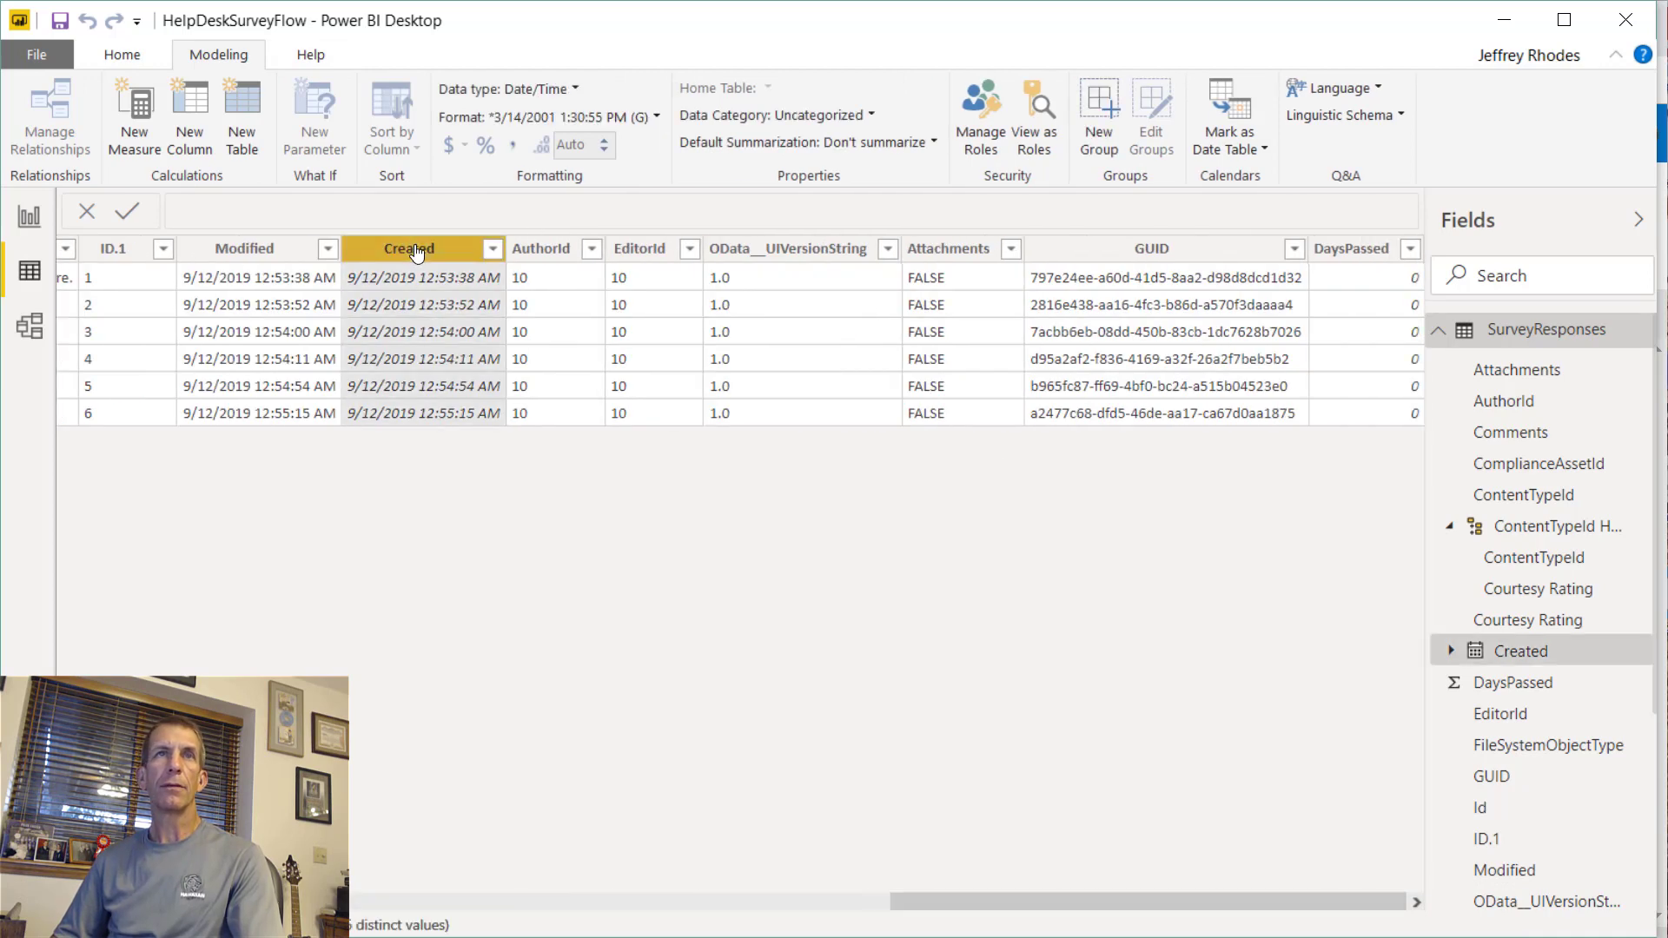
left_click(575, 91)
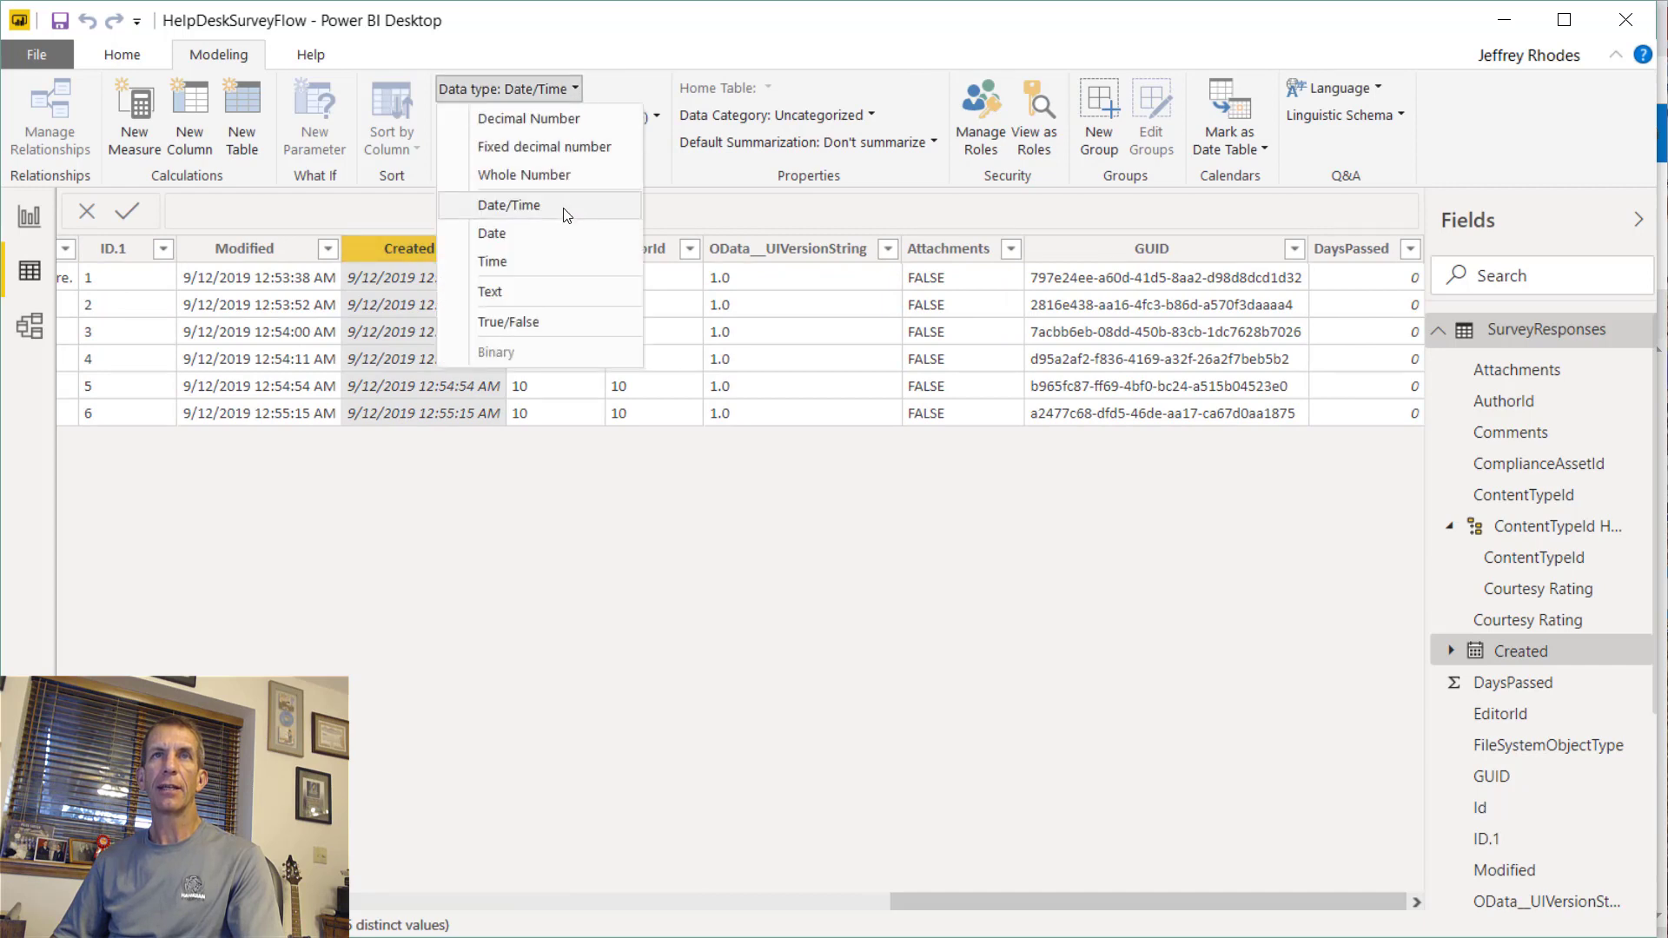
left_click(695, 186)
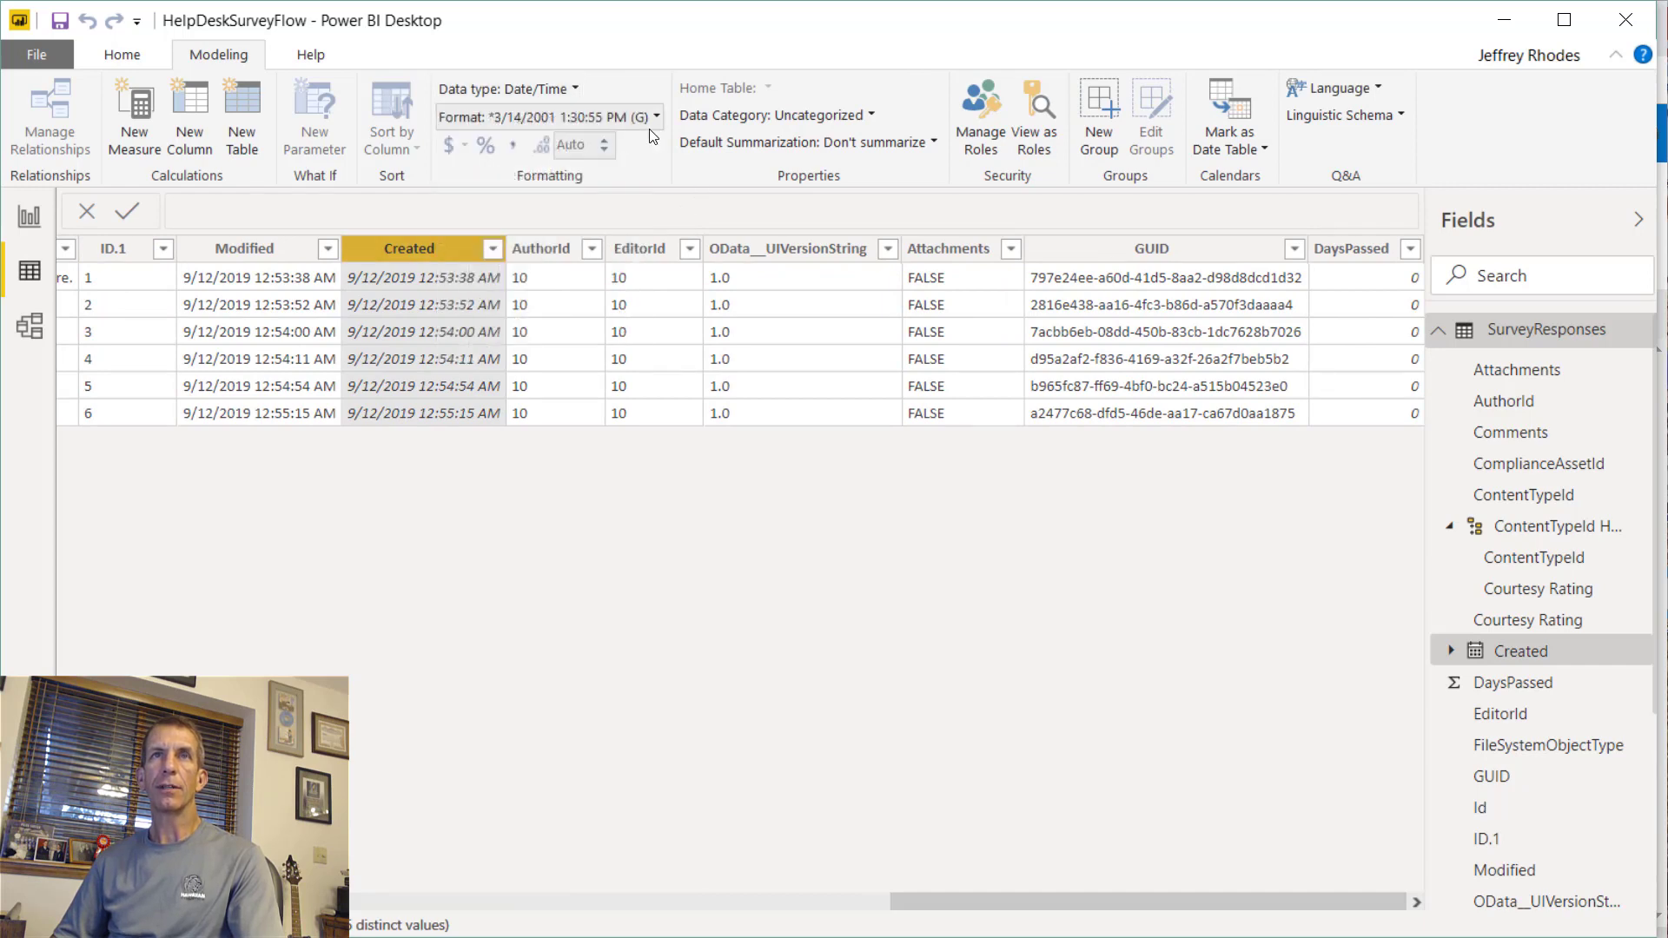
left_click(647, 122)
mouse_move(615, 202)
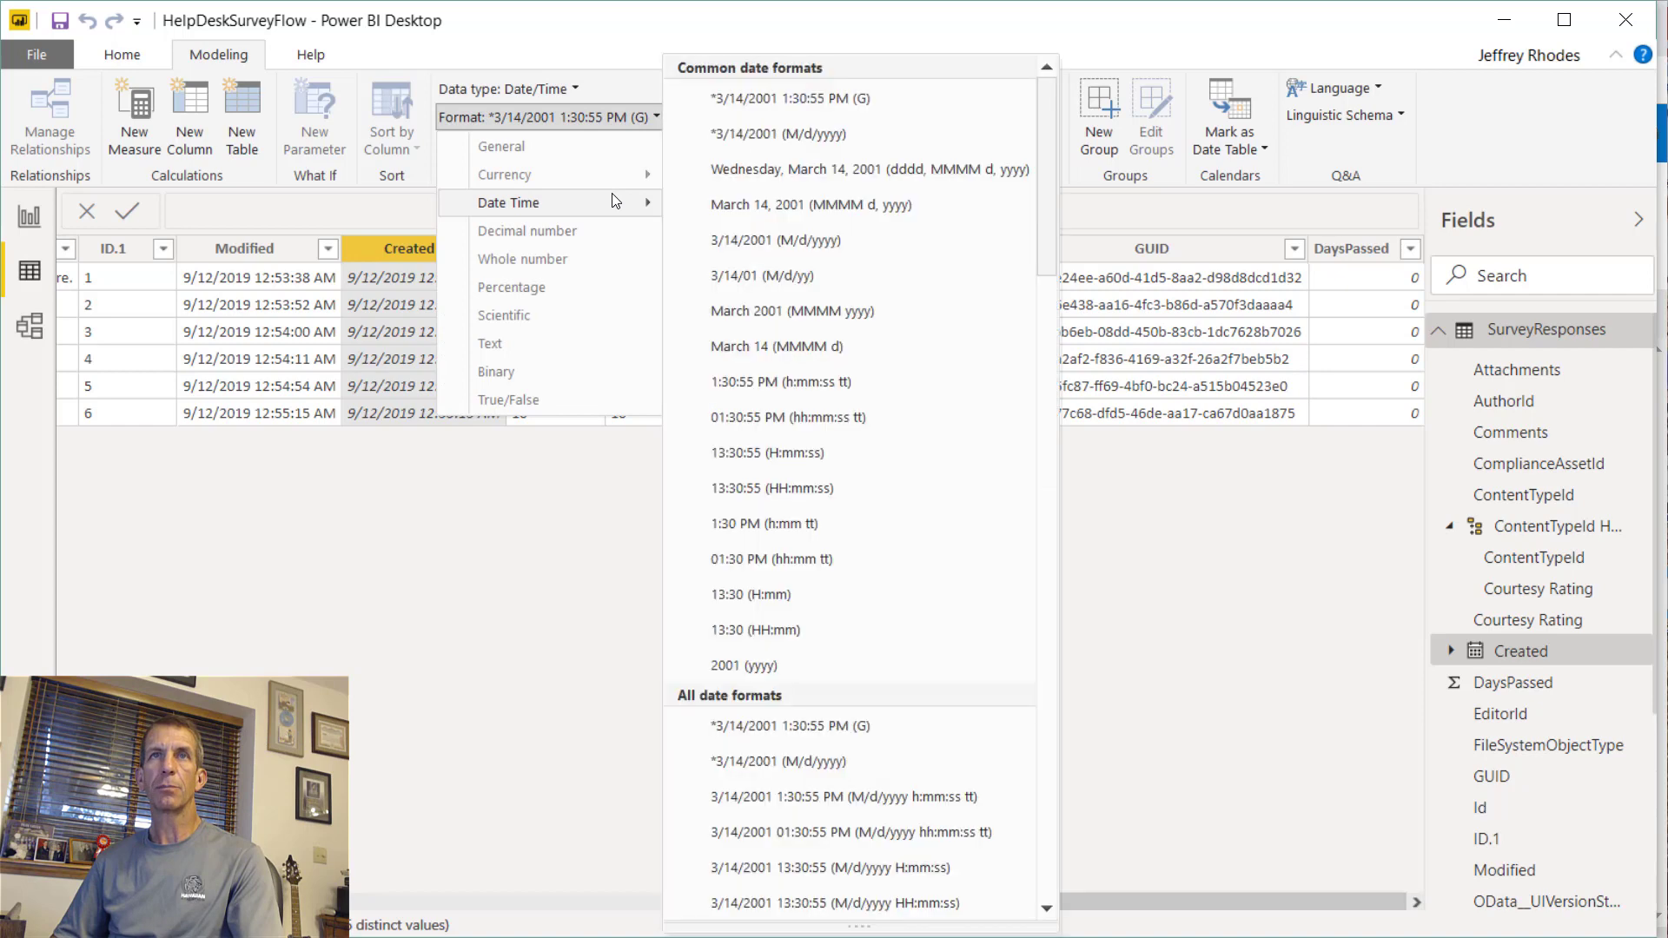
left_click(797, 134)
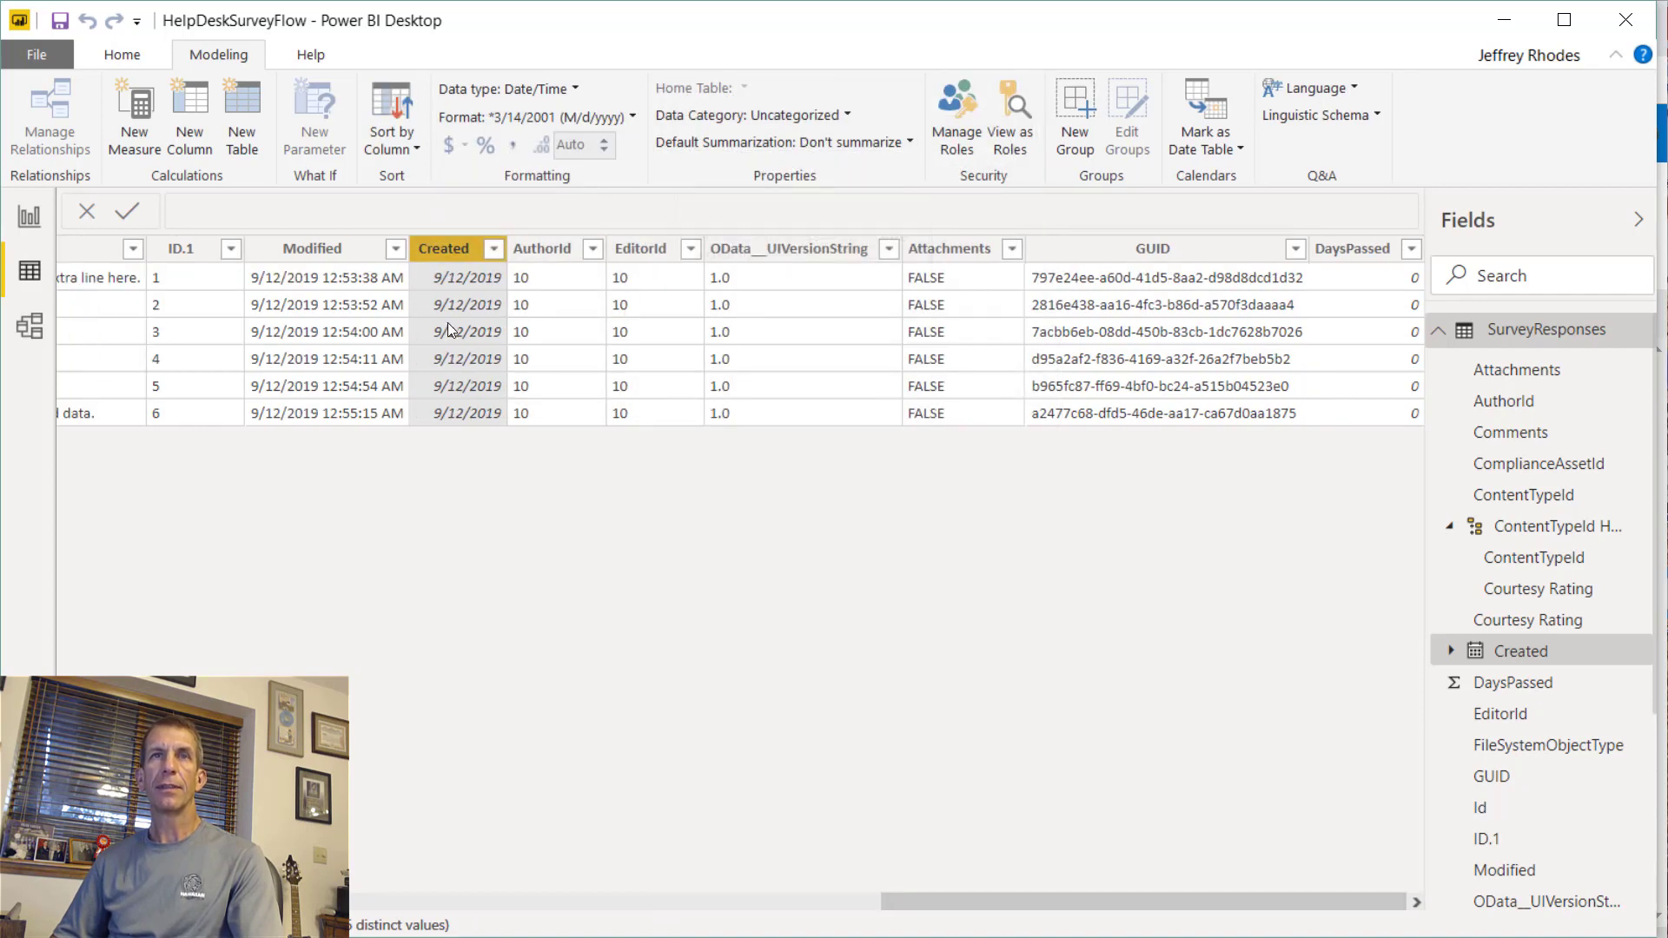
left_click(37, 217)
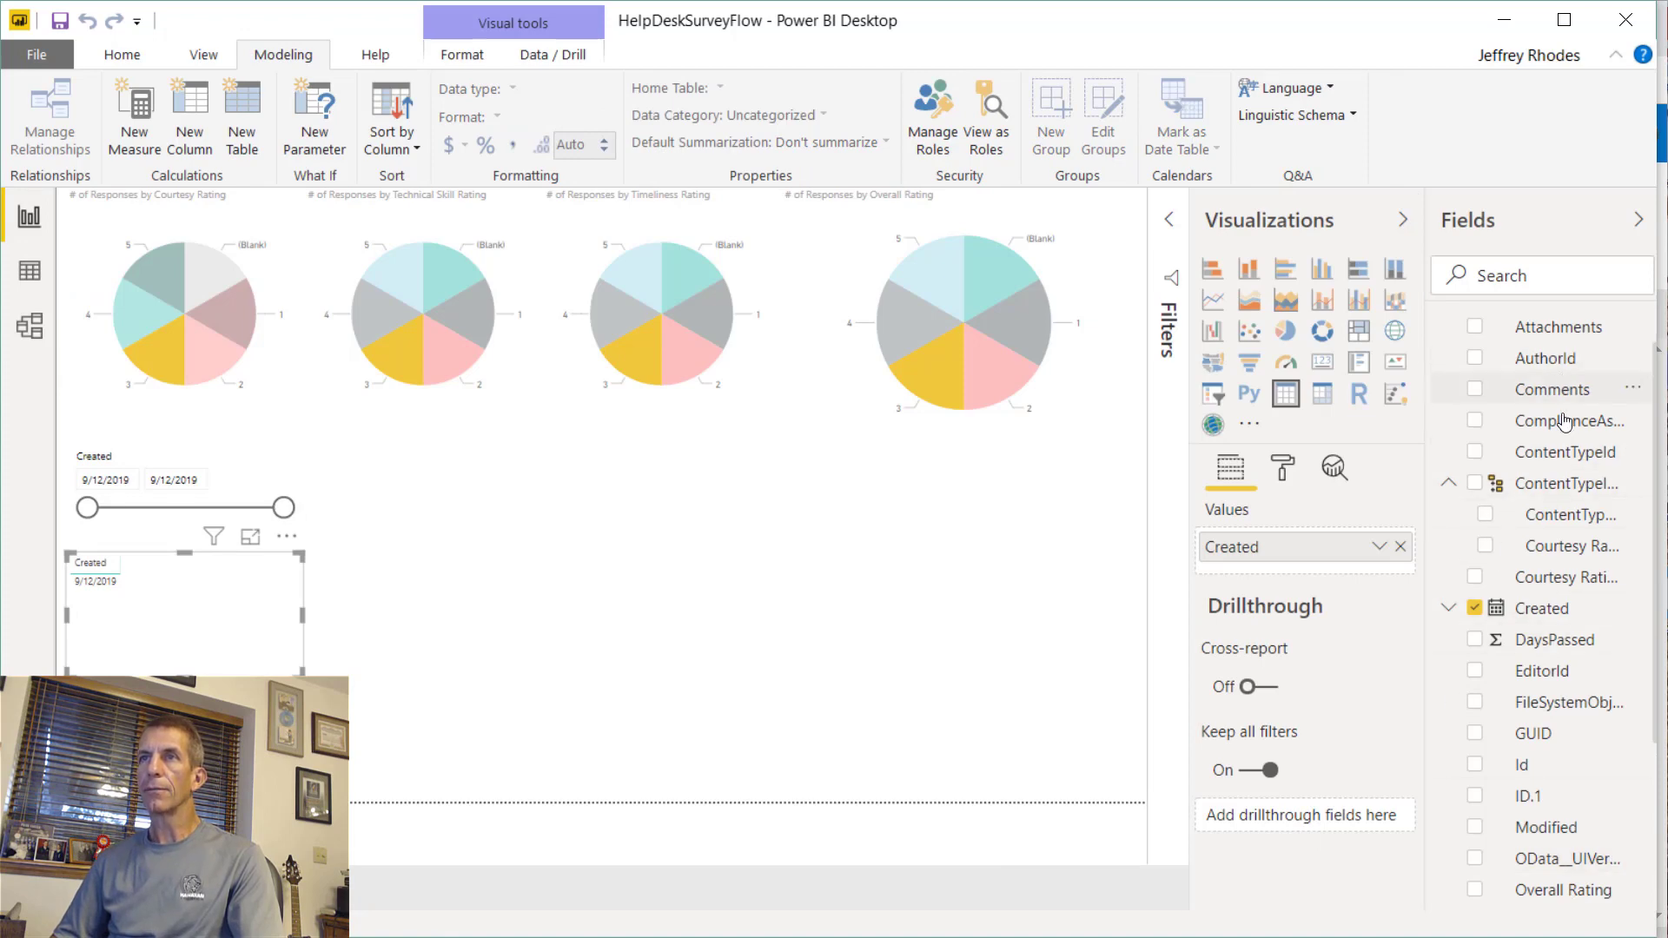
- Add the Courtesy Rating, Technical Skill Rating, Timeliness Rating, Overall Rating and Comments fields to the table after Created
left_click_drag(1579, 578, 1407, 579)
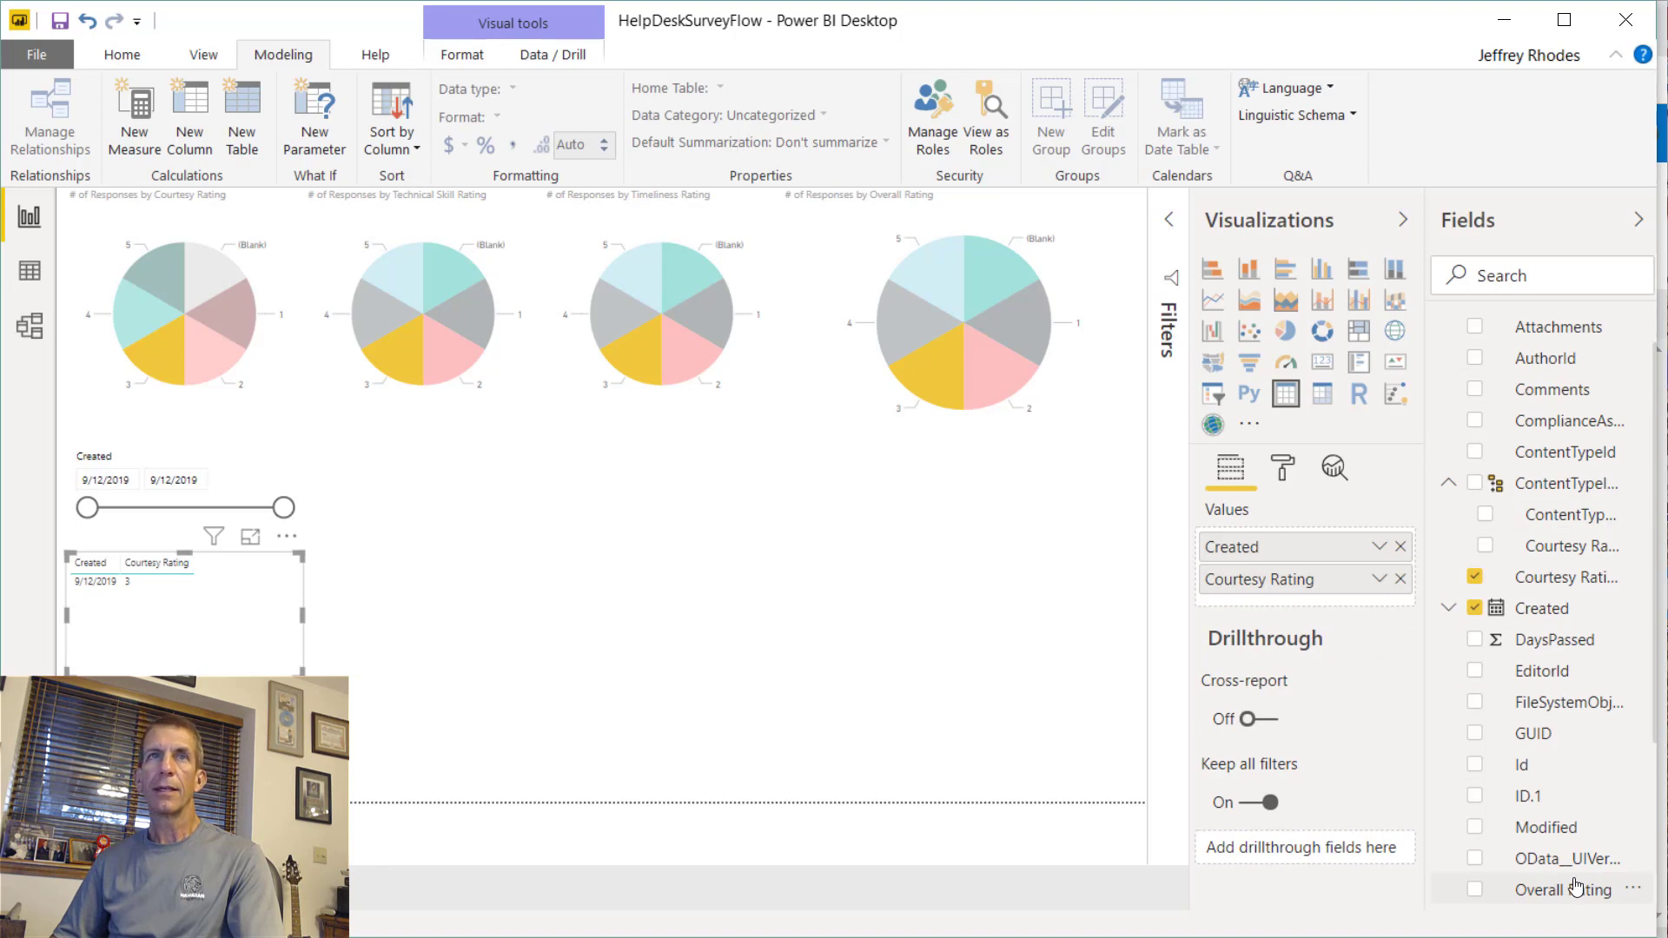
scroll(1572, 869, "down", 3)
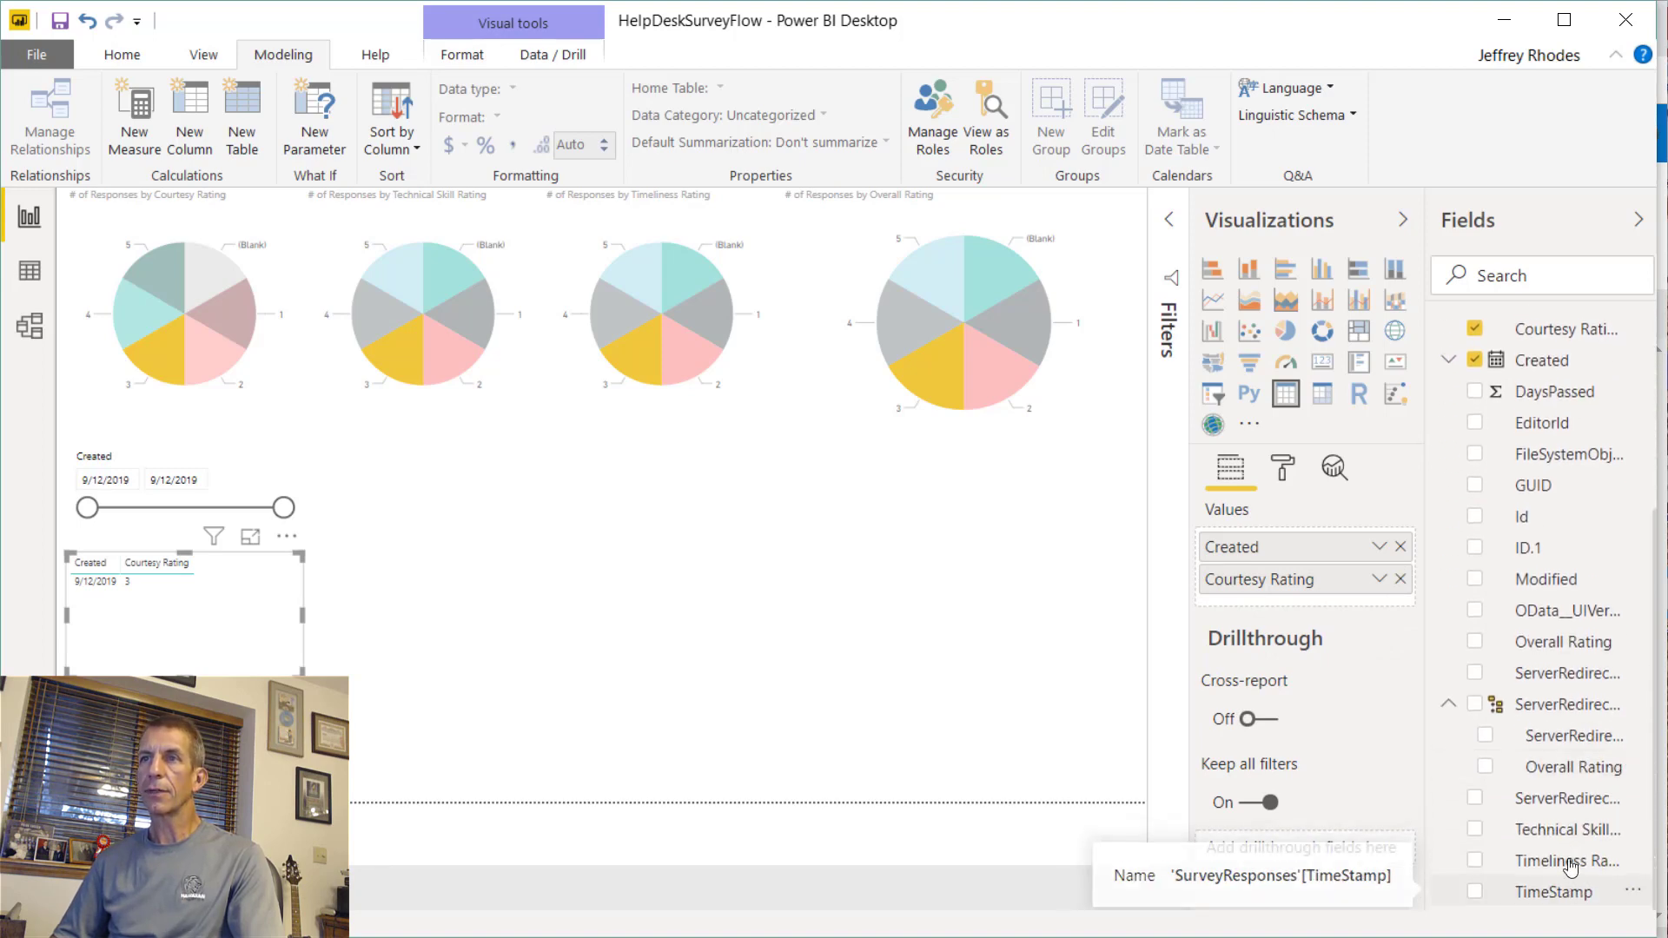
left_click_drag(1570, 842, 1338, 601)
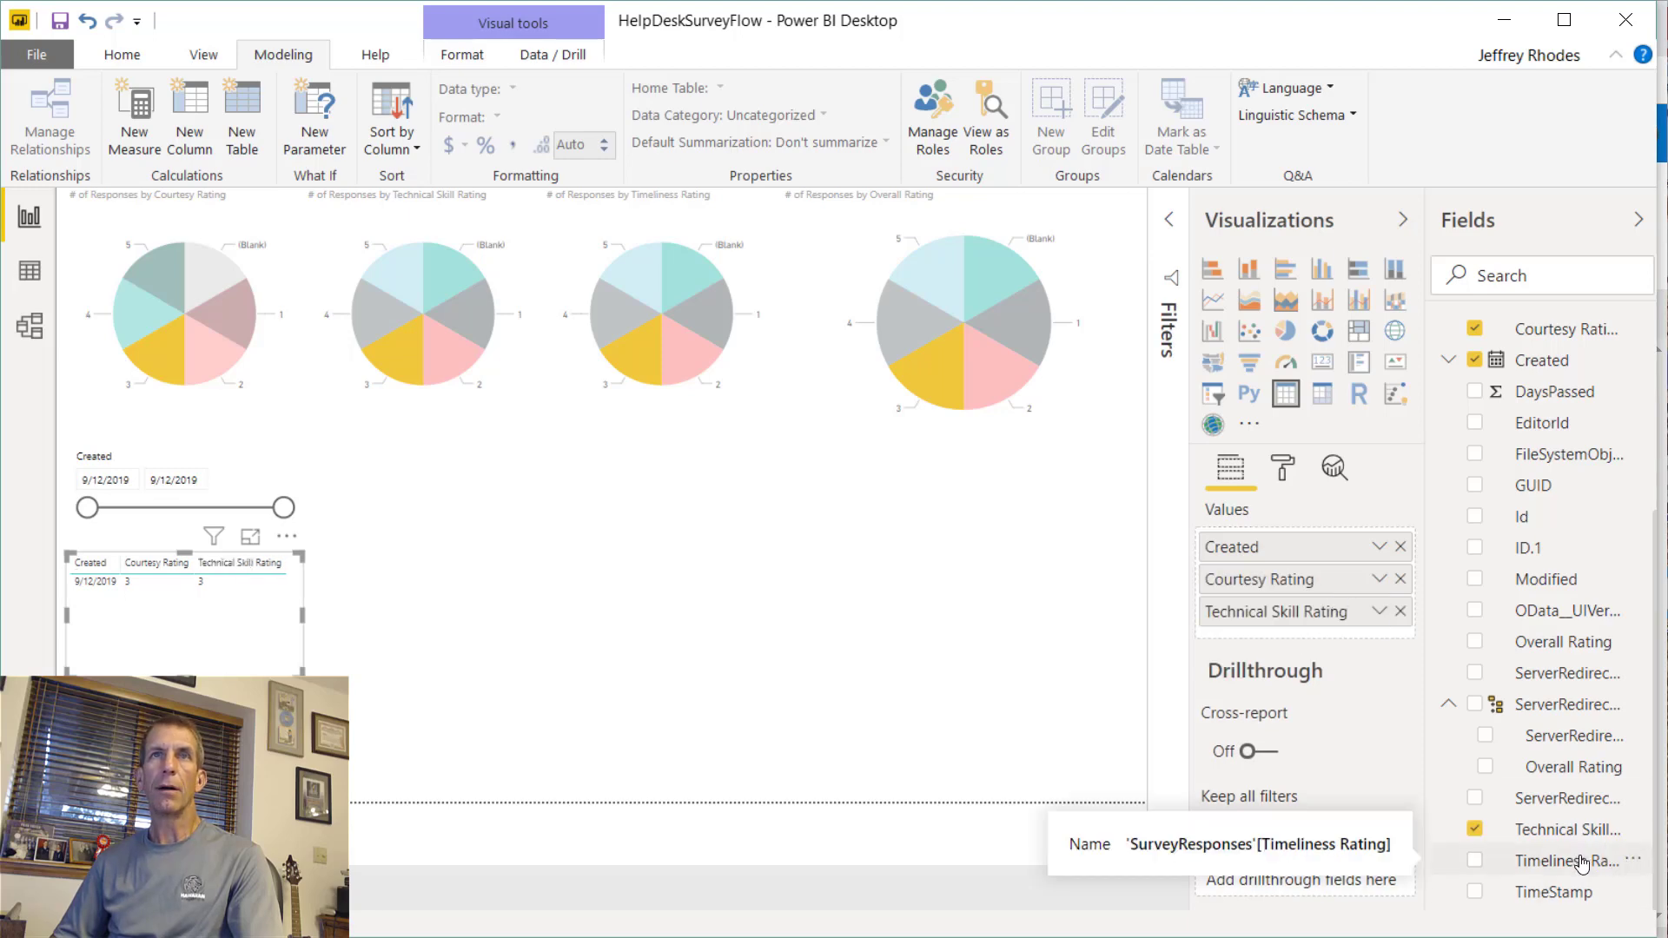
left_click_drag(1581, 862, 1381, 636)
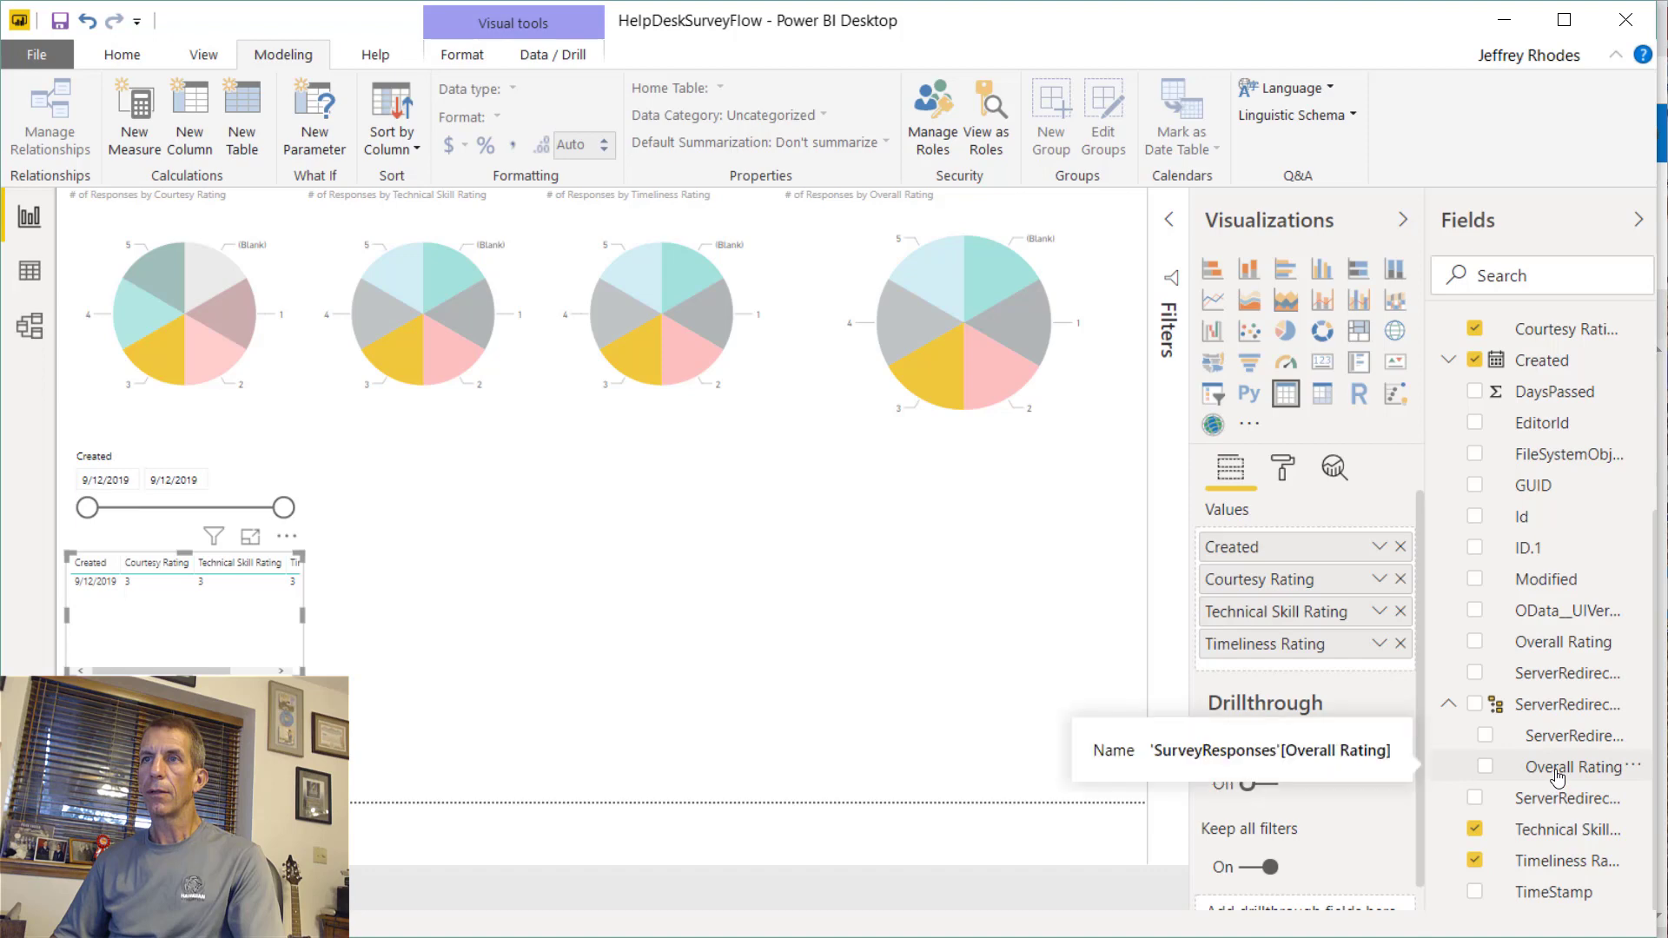
left_click_drag(1555, 773, 1333, 678)
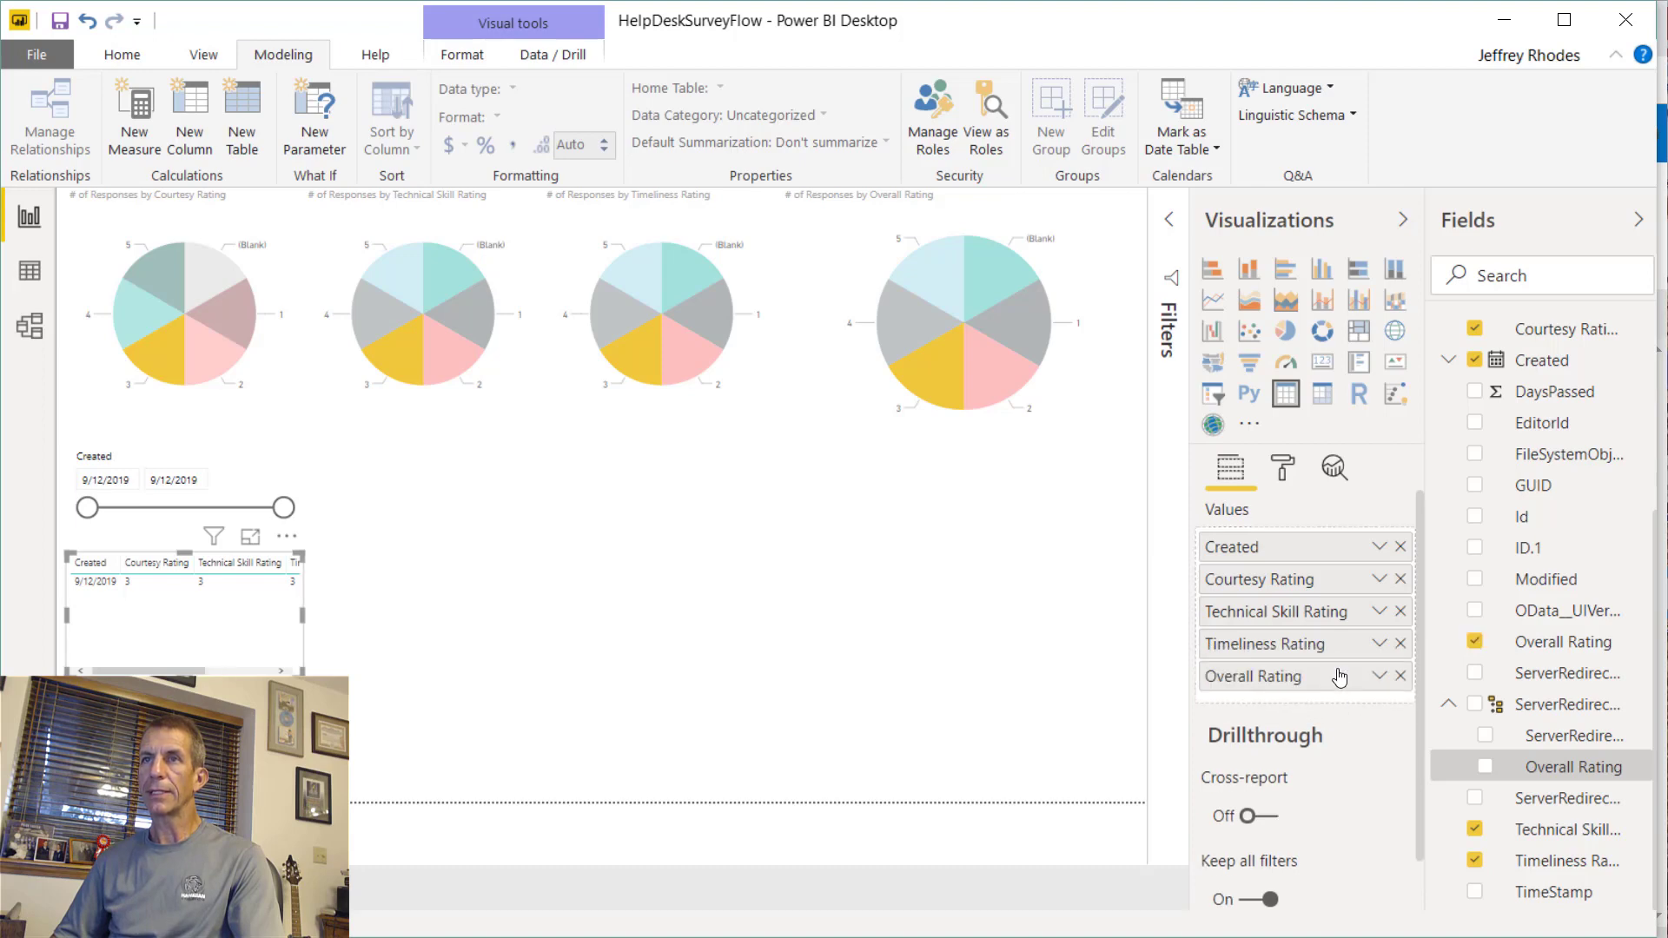
scroll(1551, 458, "up", 3)
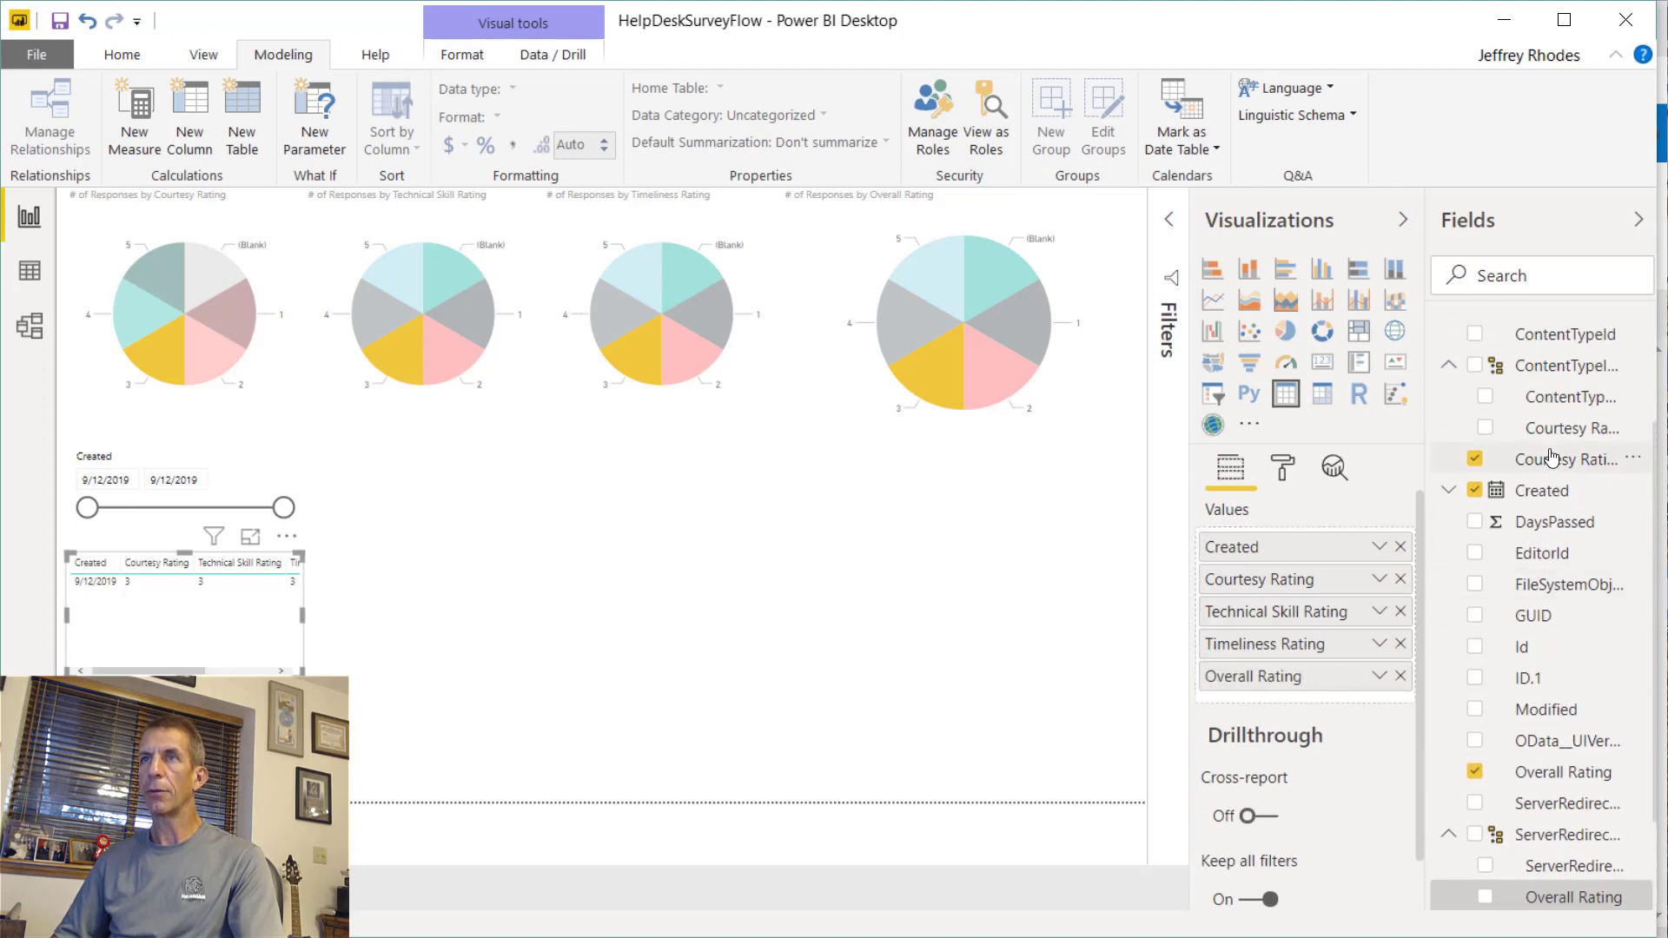
scroll(1555, 434, "up", 3)
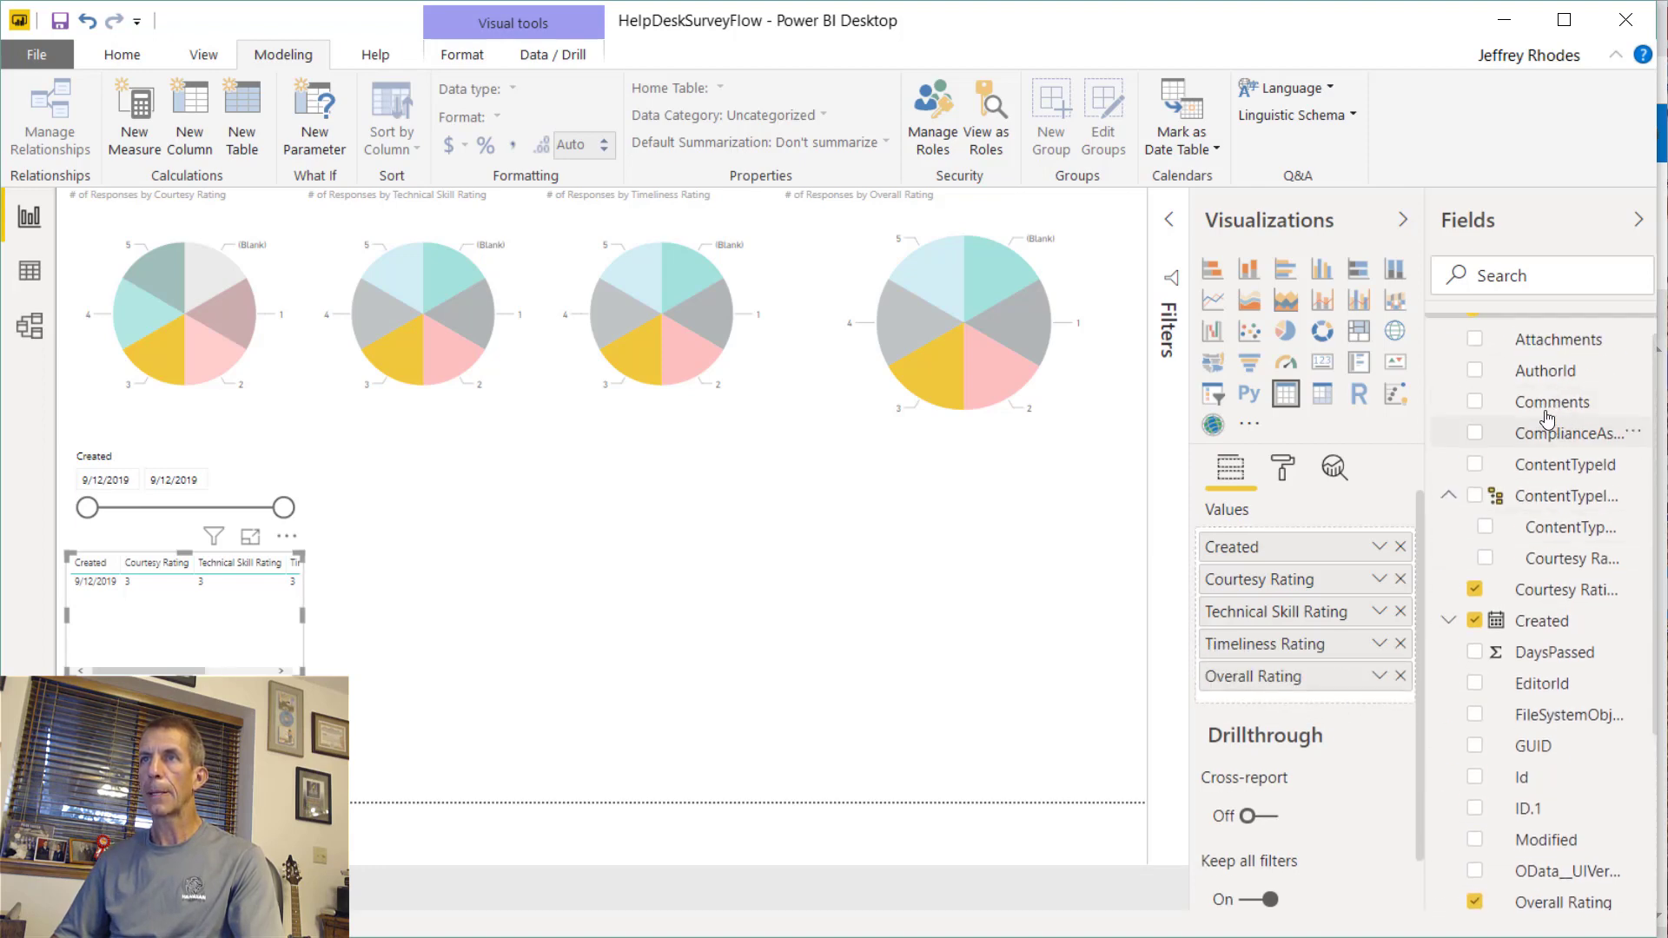
left_click_drag(1483, 613, 1269, 700)
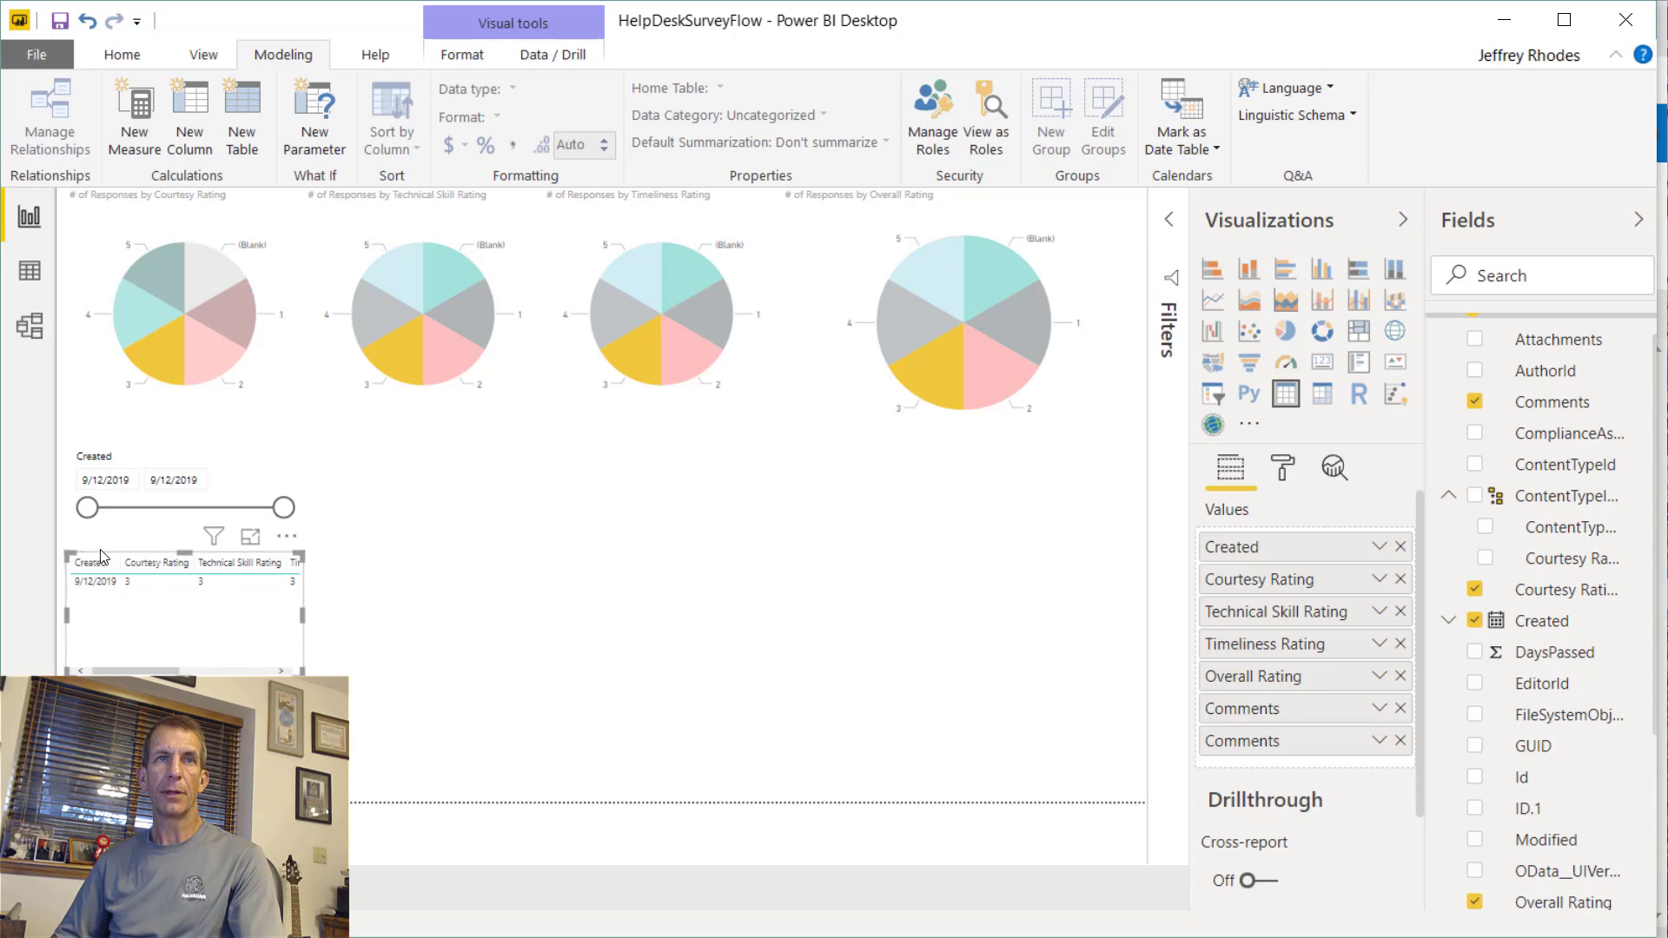
- Move and enlarge the table to fill the area beside the Created slicer, and keep a single, wider Comments column
left_click_drag(143, 671, 232, 670)
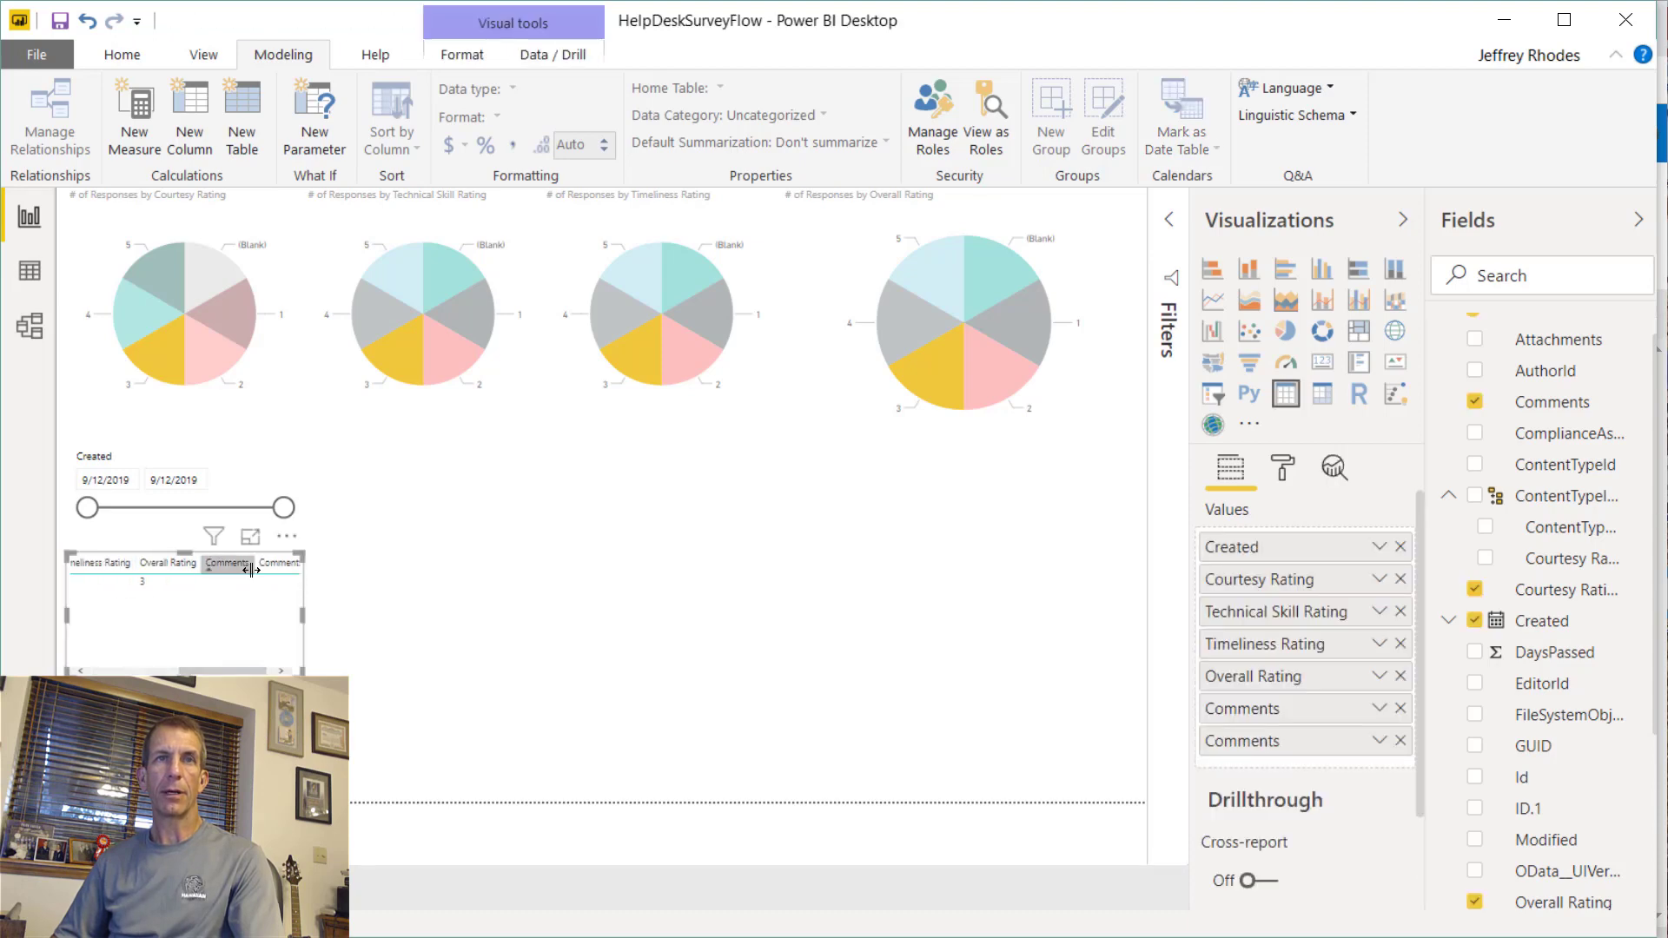
left_click_drag(304, 604, 558, 504)
left_click_drag(548, 567, 1158, 804)
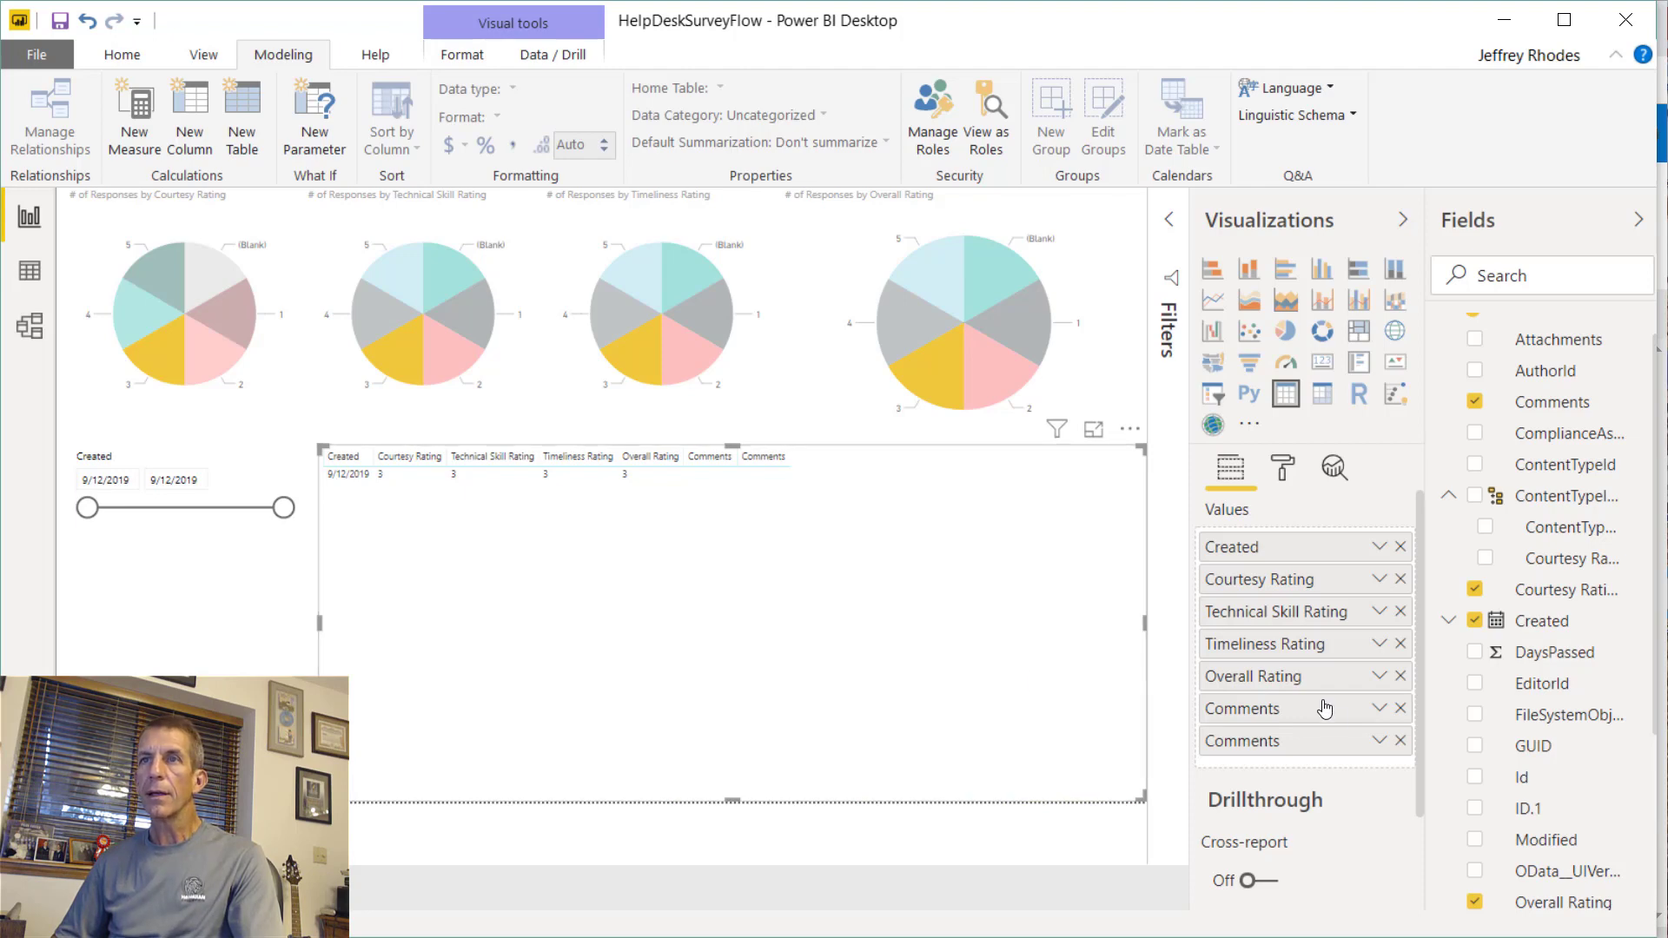
left_click(1401, 741)
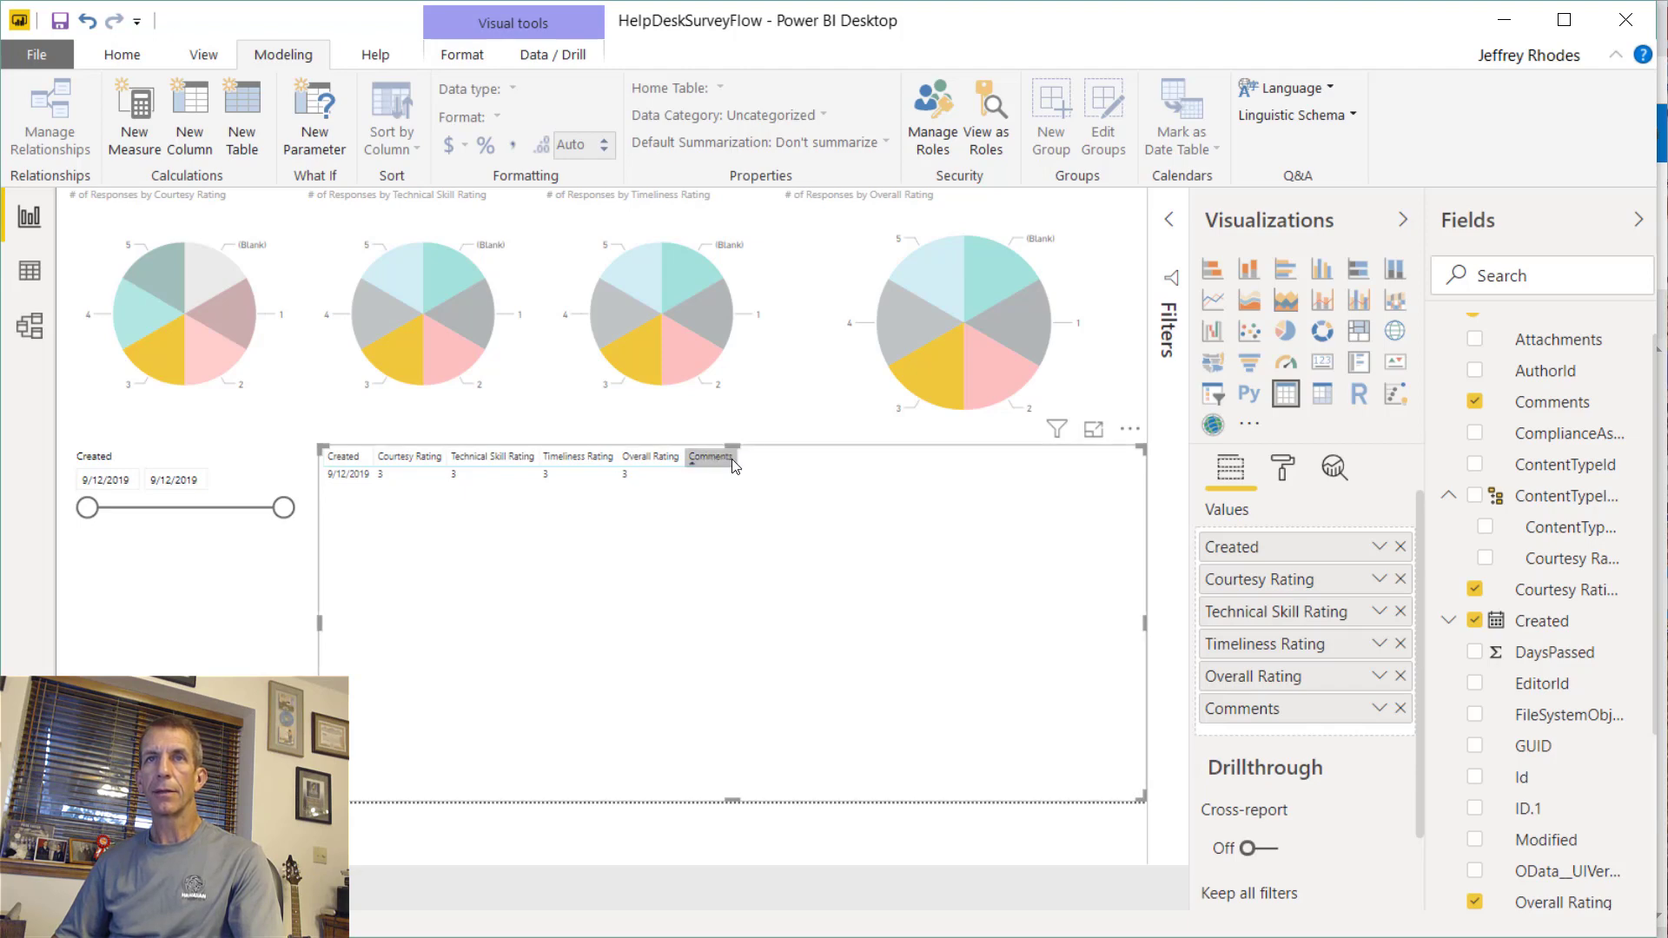
left_click_drag(737, 455, 832, 455)
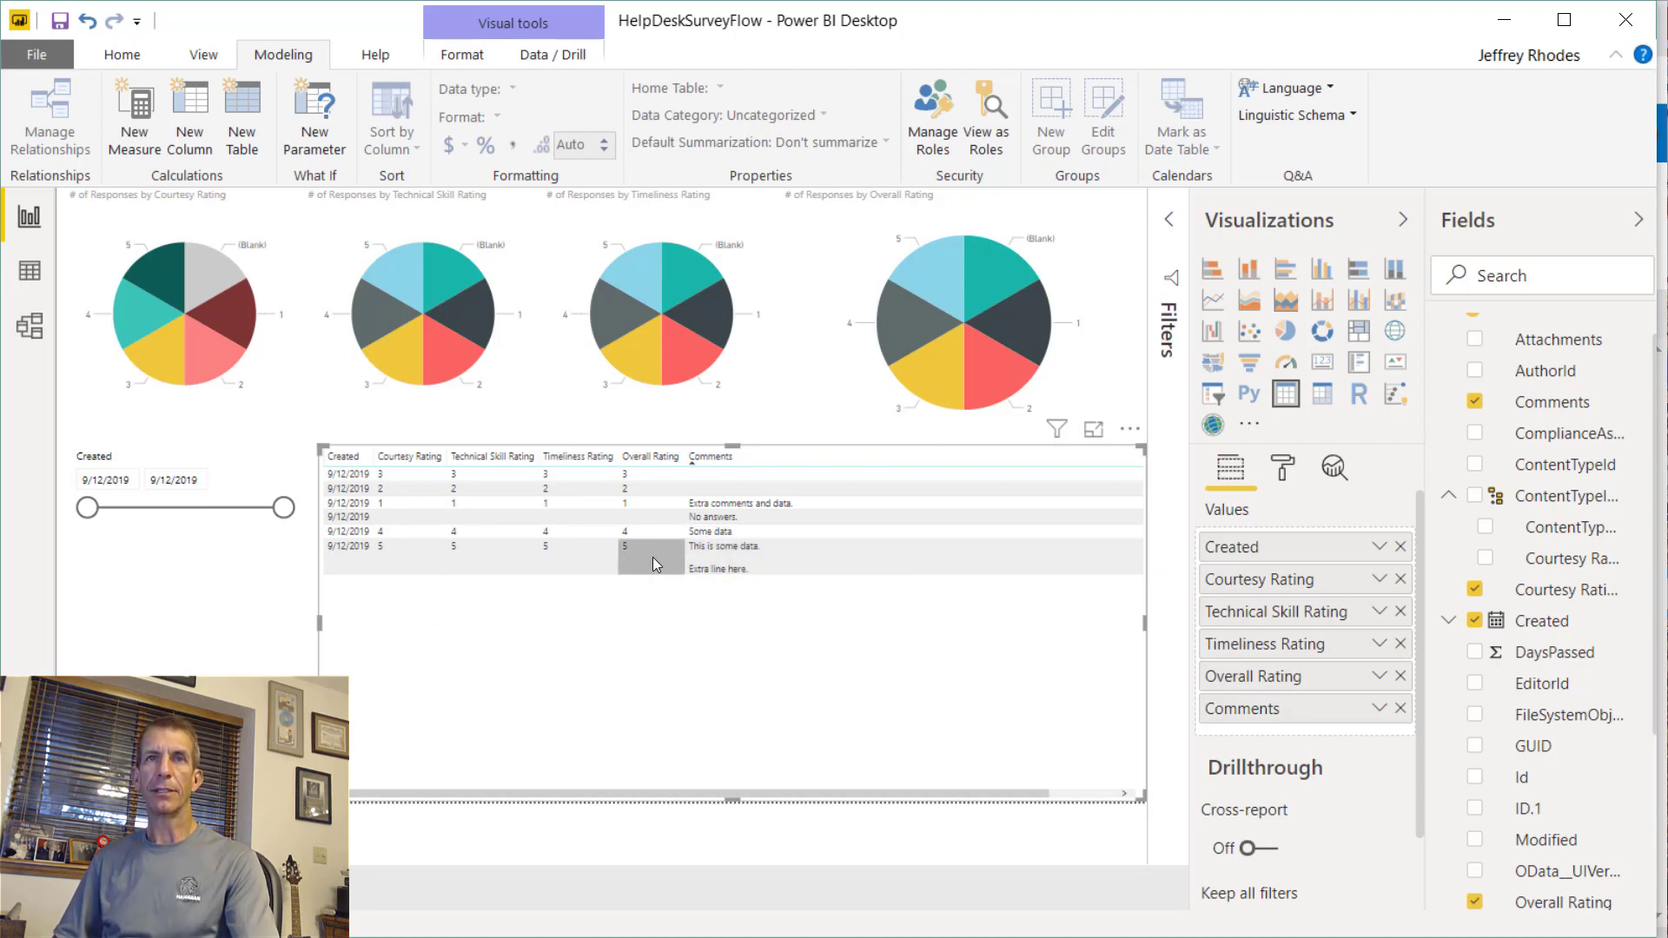
- Look at the table's export option and test cross-filtering with the rating 2 slice of the Technical Skill Rating pie chart
left_click(1130, 430)
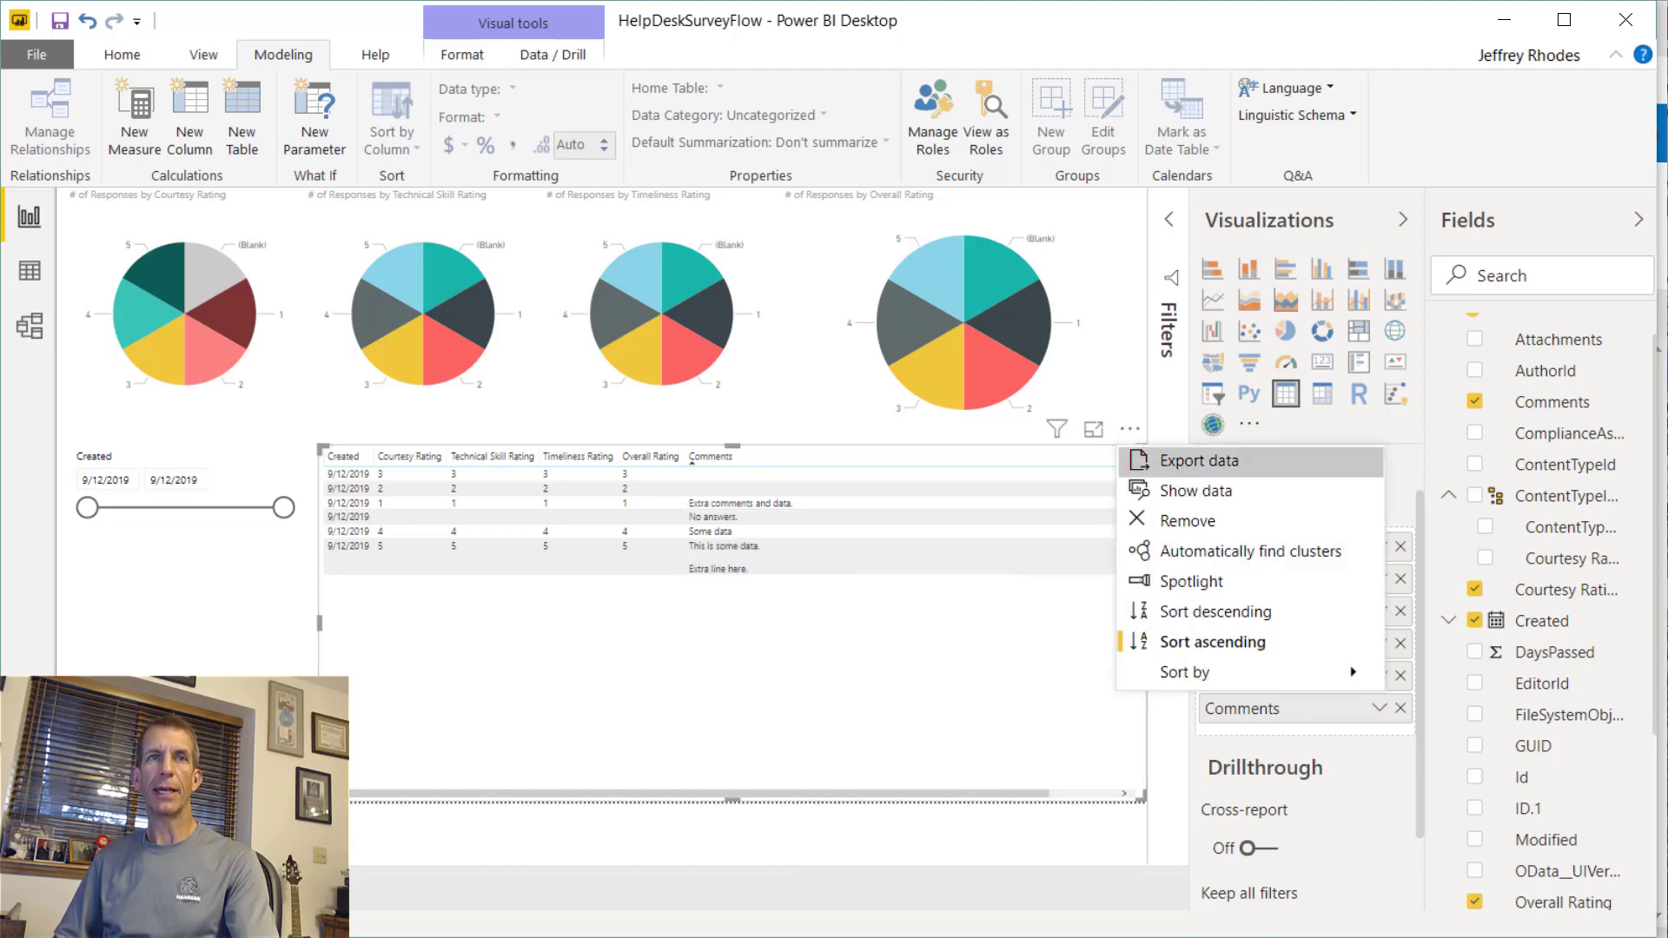
left_click(164, 646)
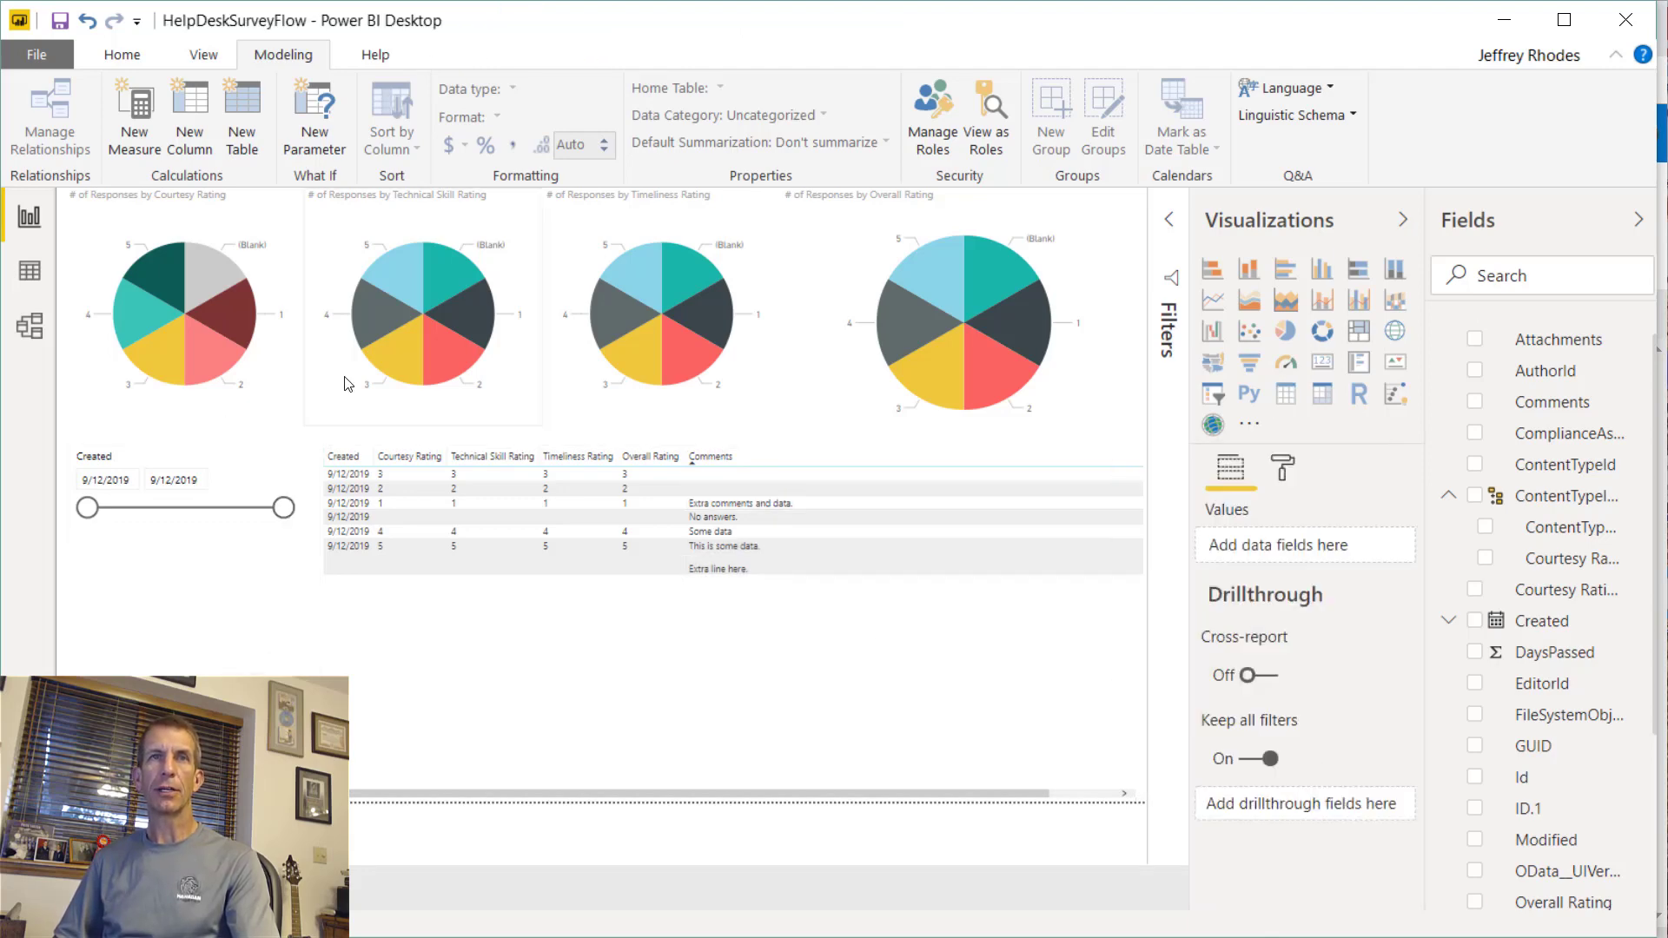
left_click(432, 357)
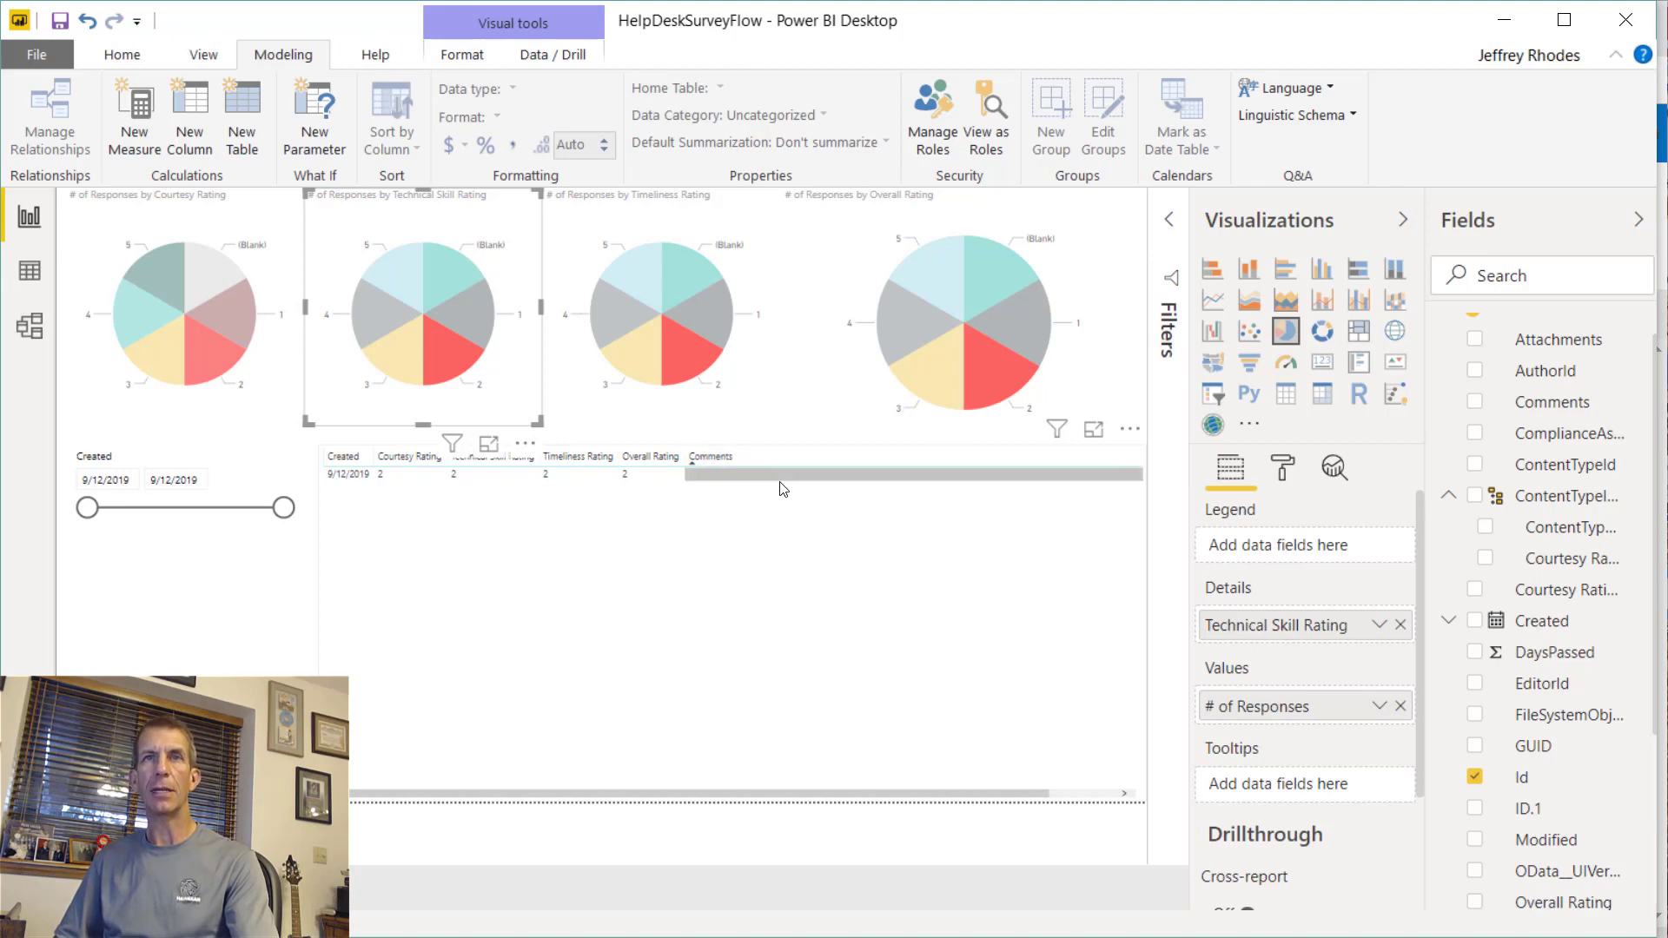
left_click(211, 640)
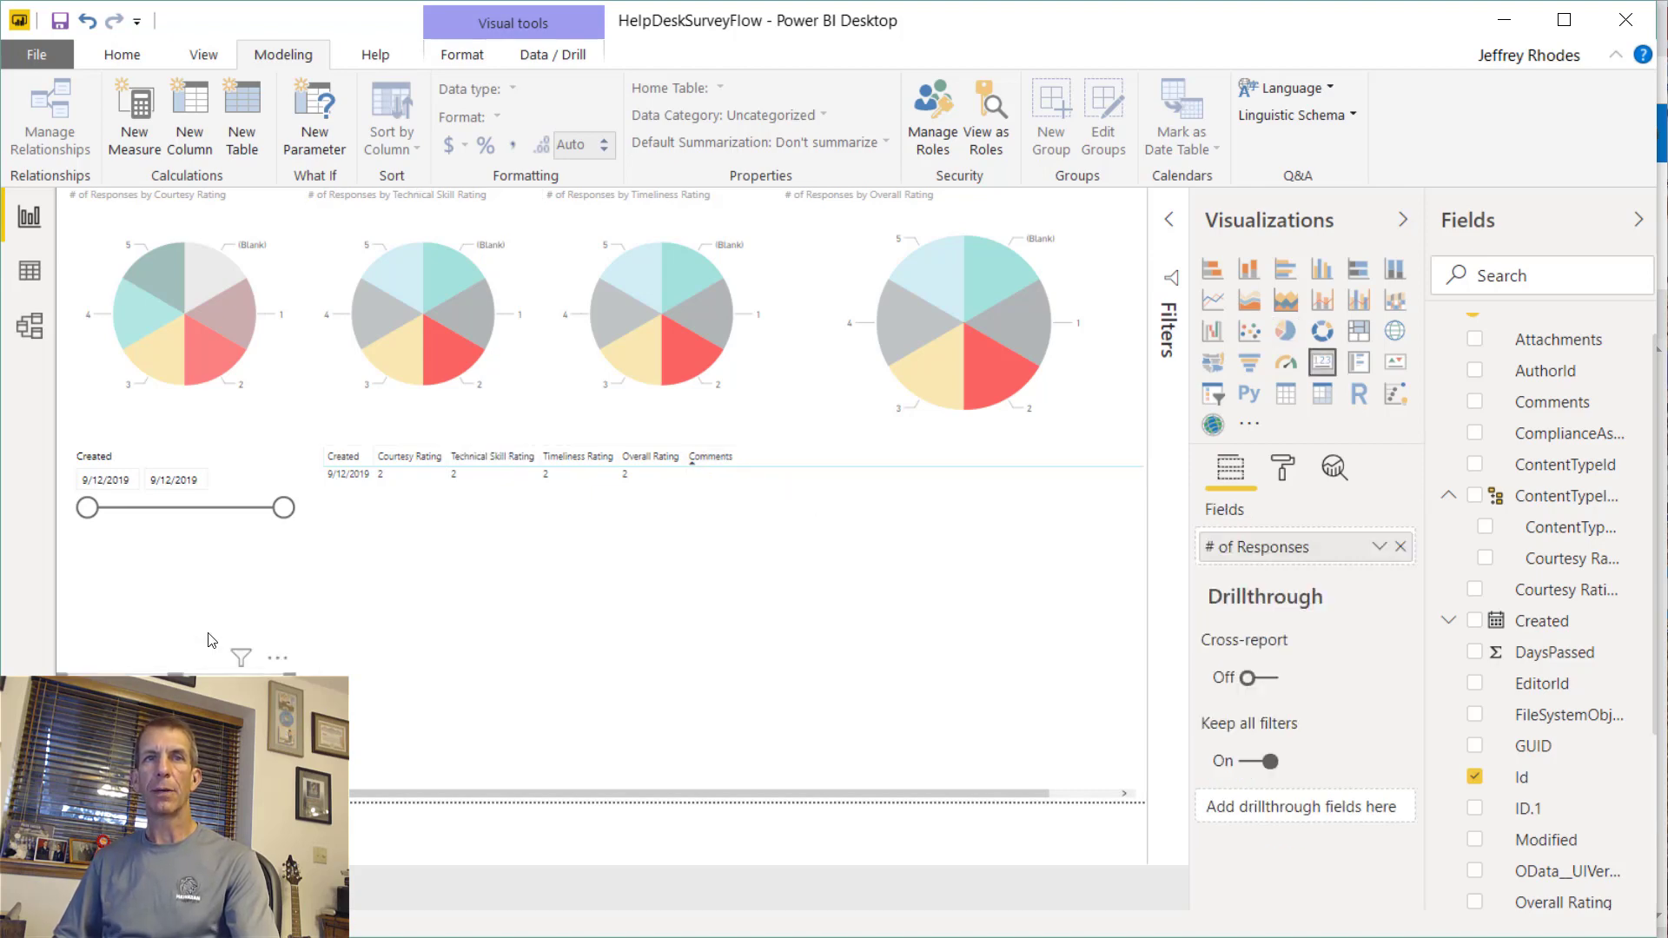
left_click(208, 634)
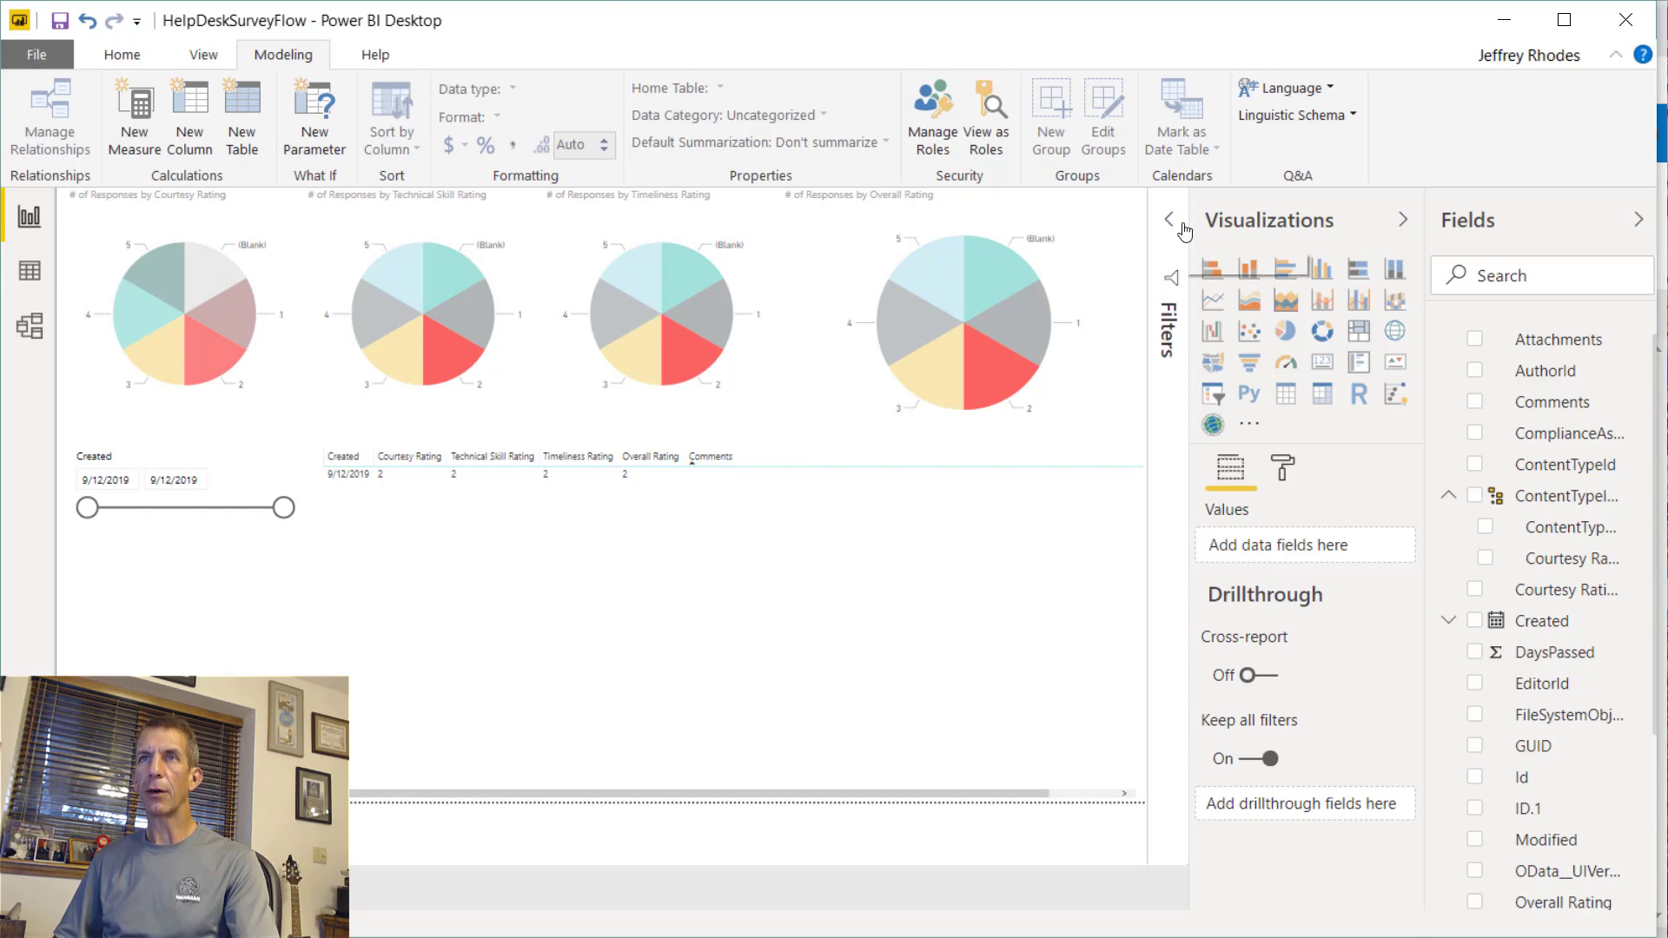
- Add DaysPassed as a page-level filter and set its condition to is less than or equal to 7
left_click(1169, 220)
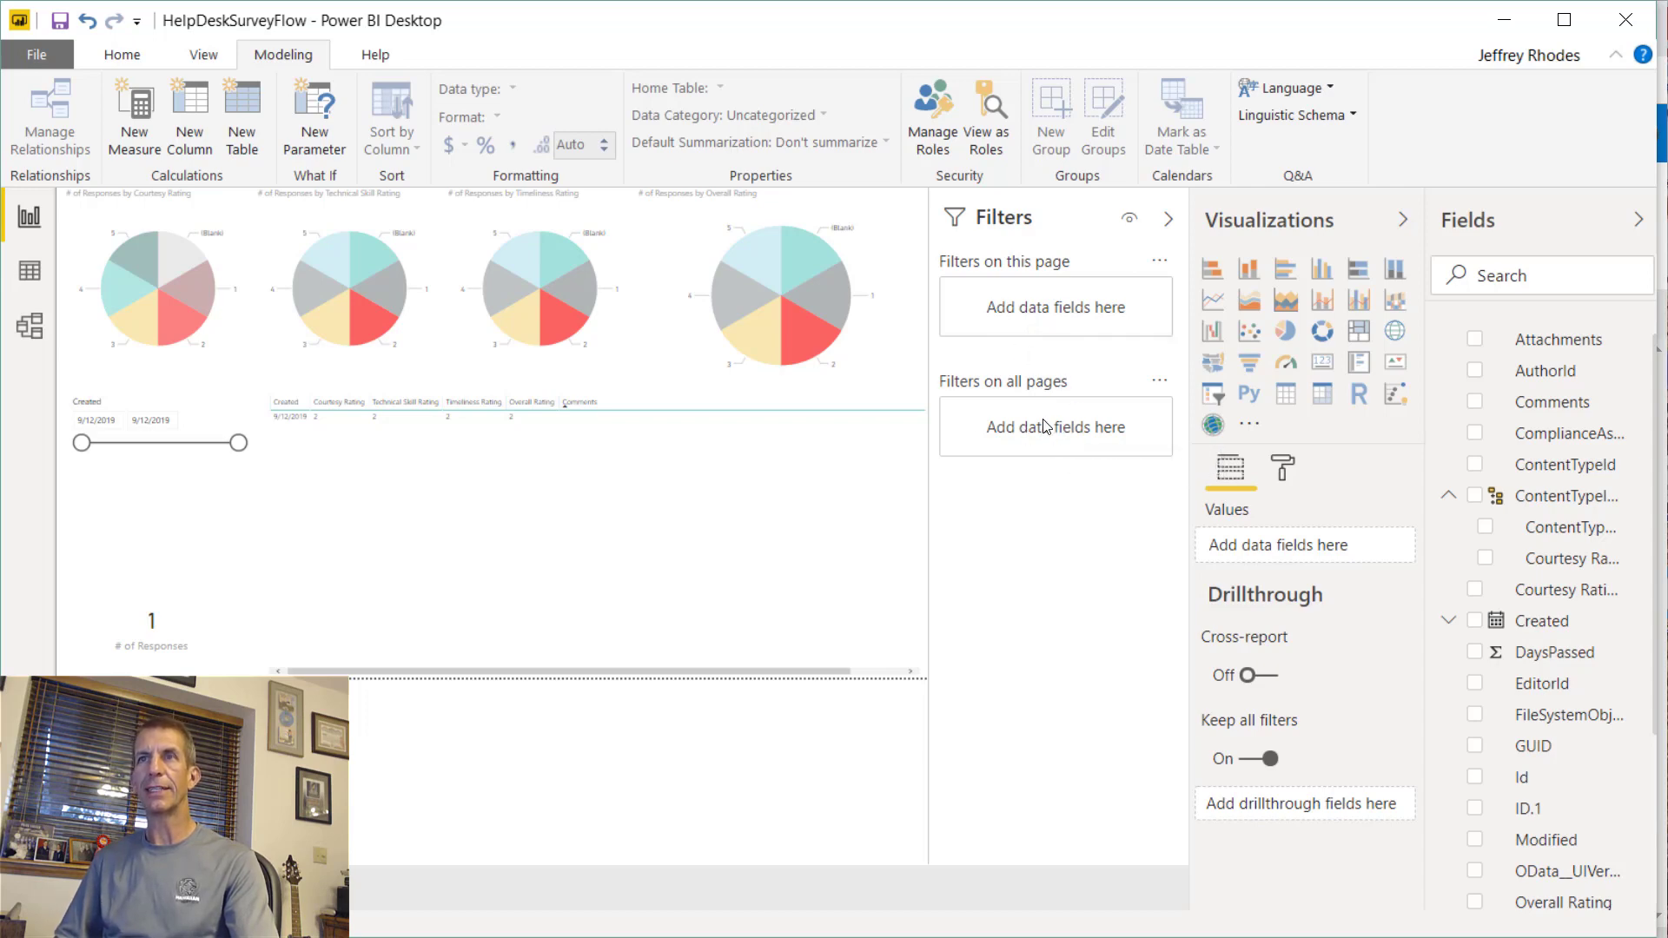
left_click_drag(1515, 651, 1144, 328)
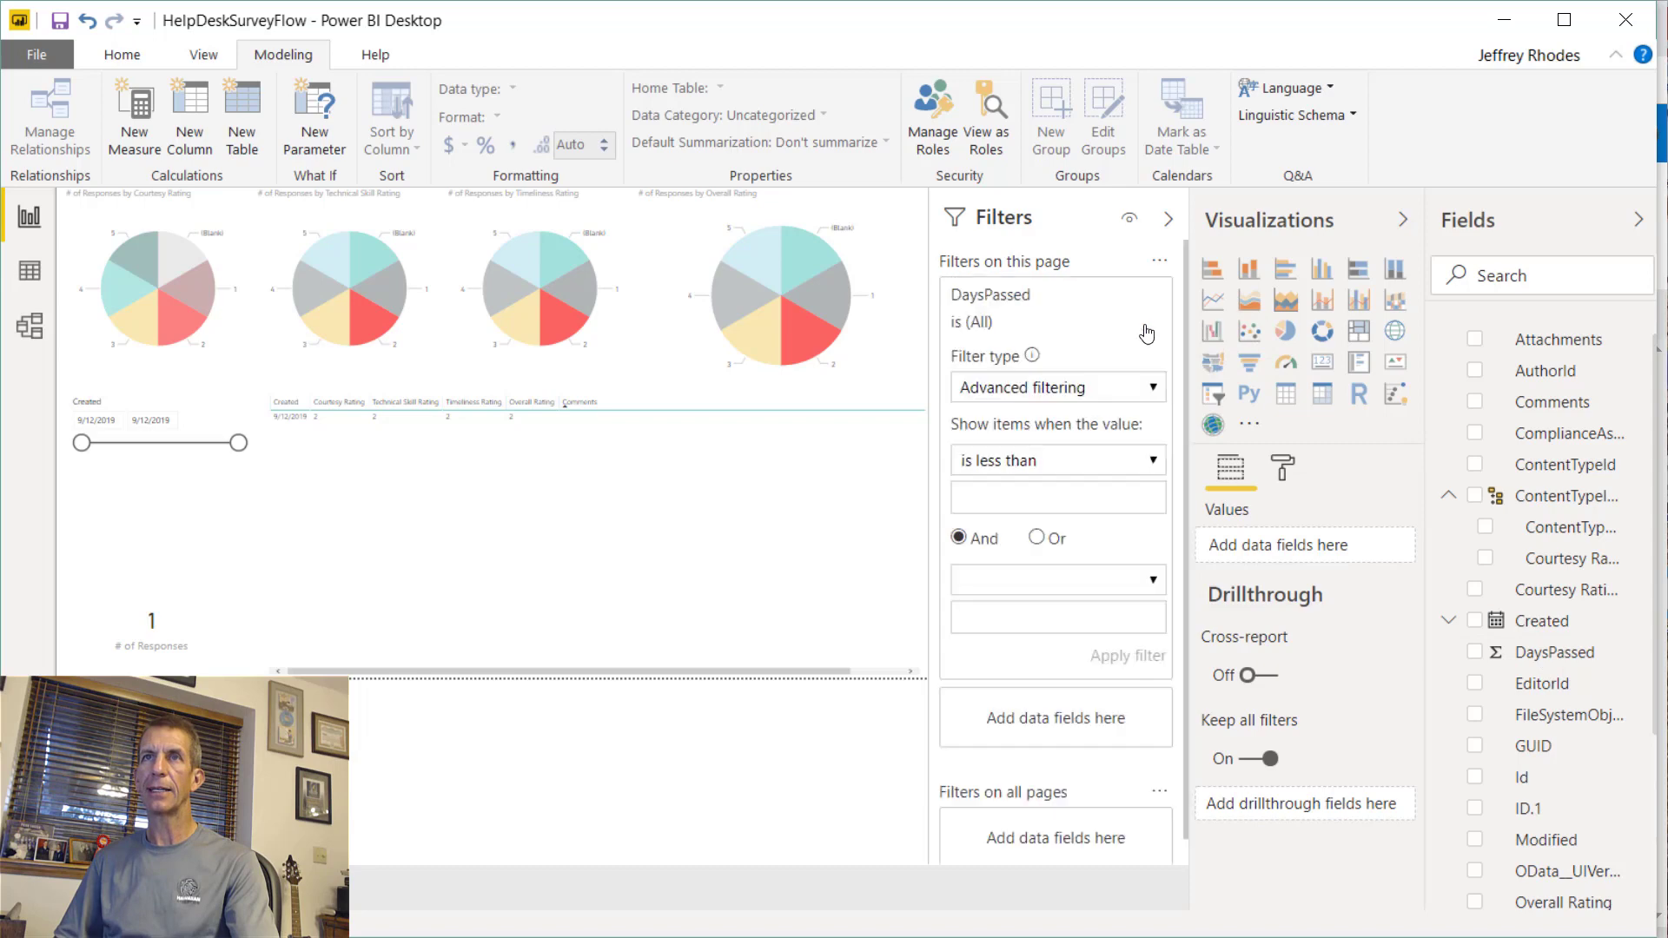
left_click(1105, 467)
left_click(1109, 509)
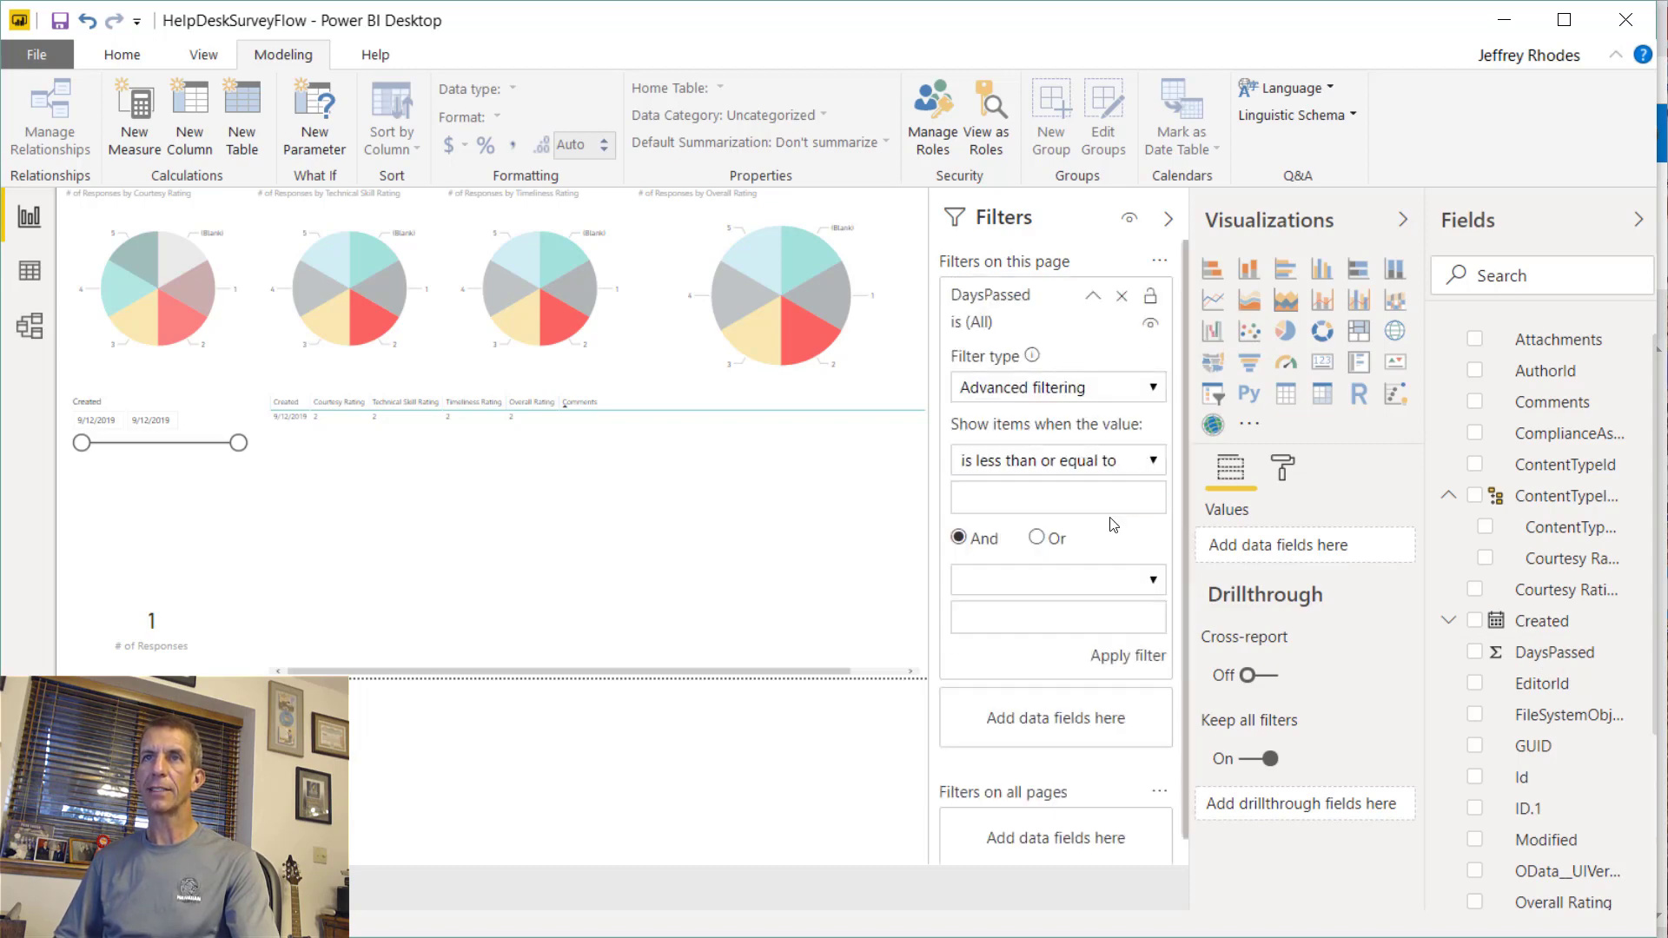
left_click(1060, 500)
type("7")
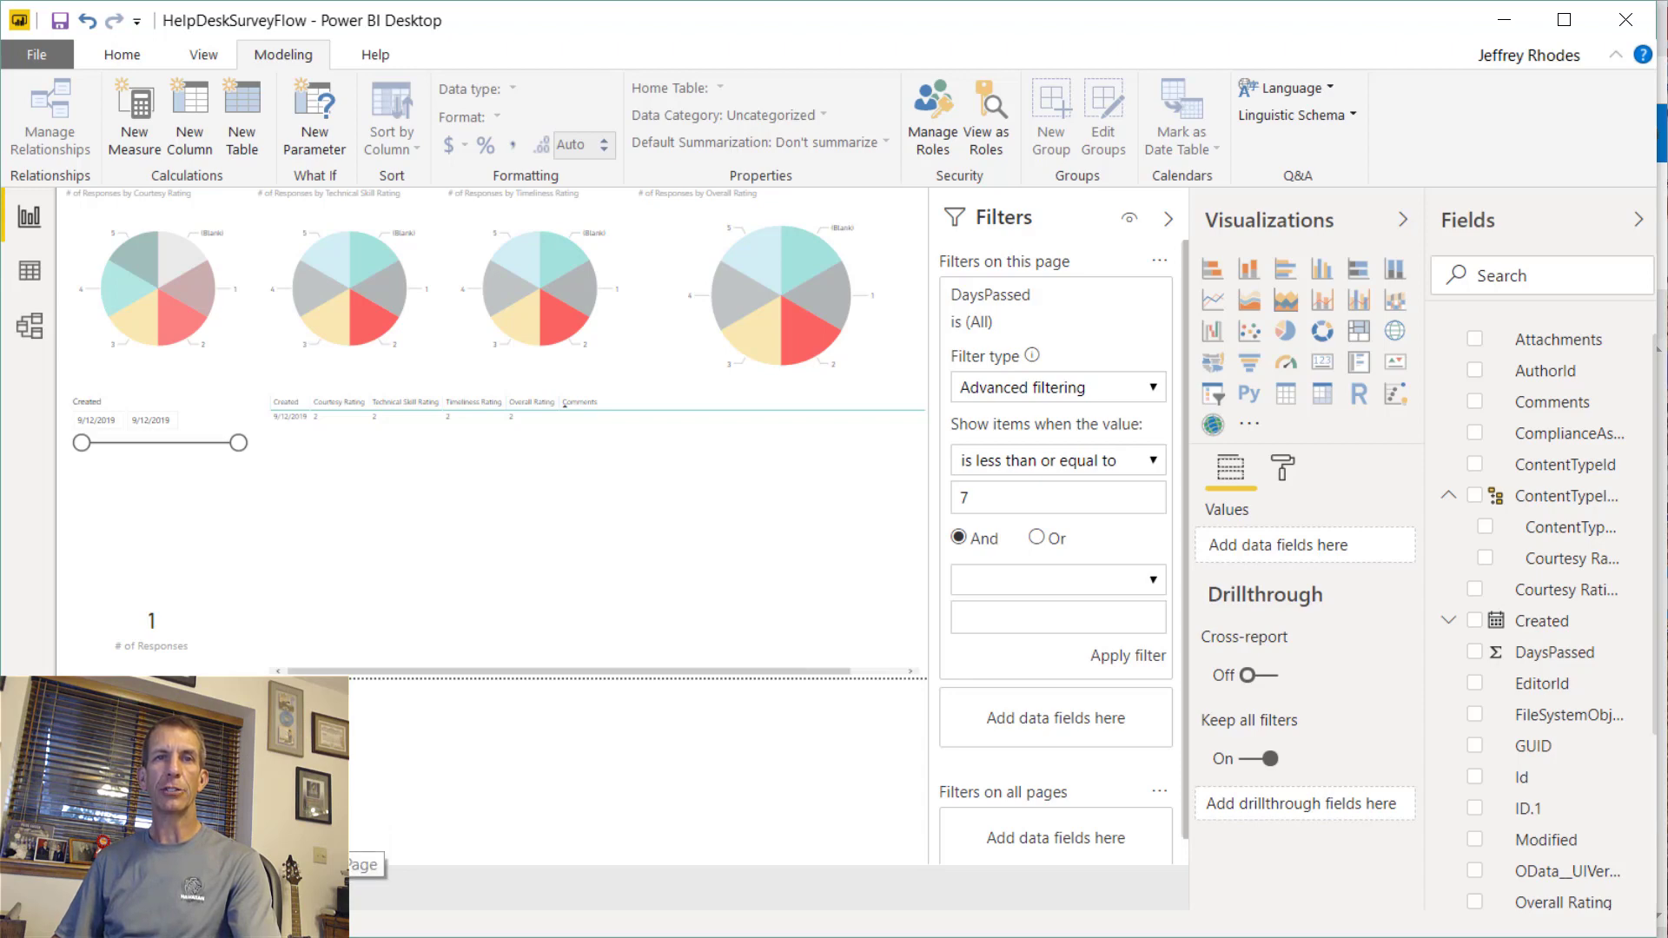
- Duplicate the Last Week report page and rename the copy
left_click(300, 843)
right_click(391, 886)
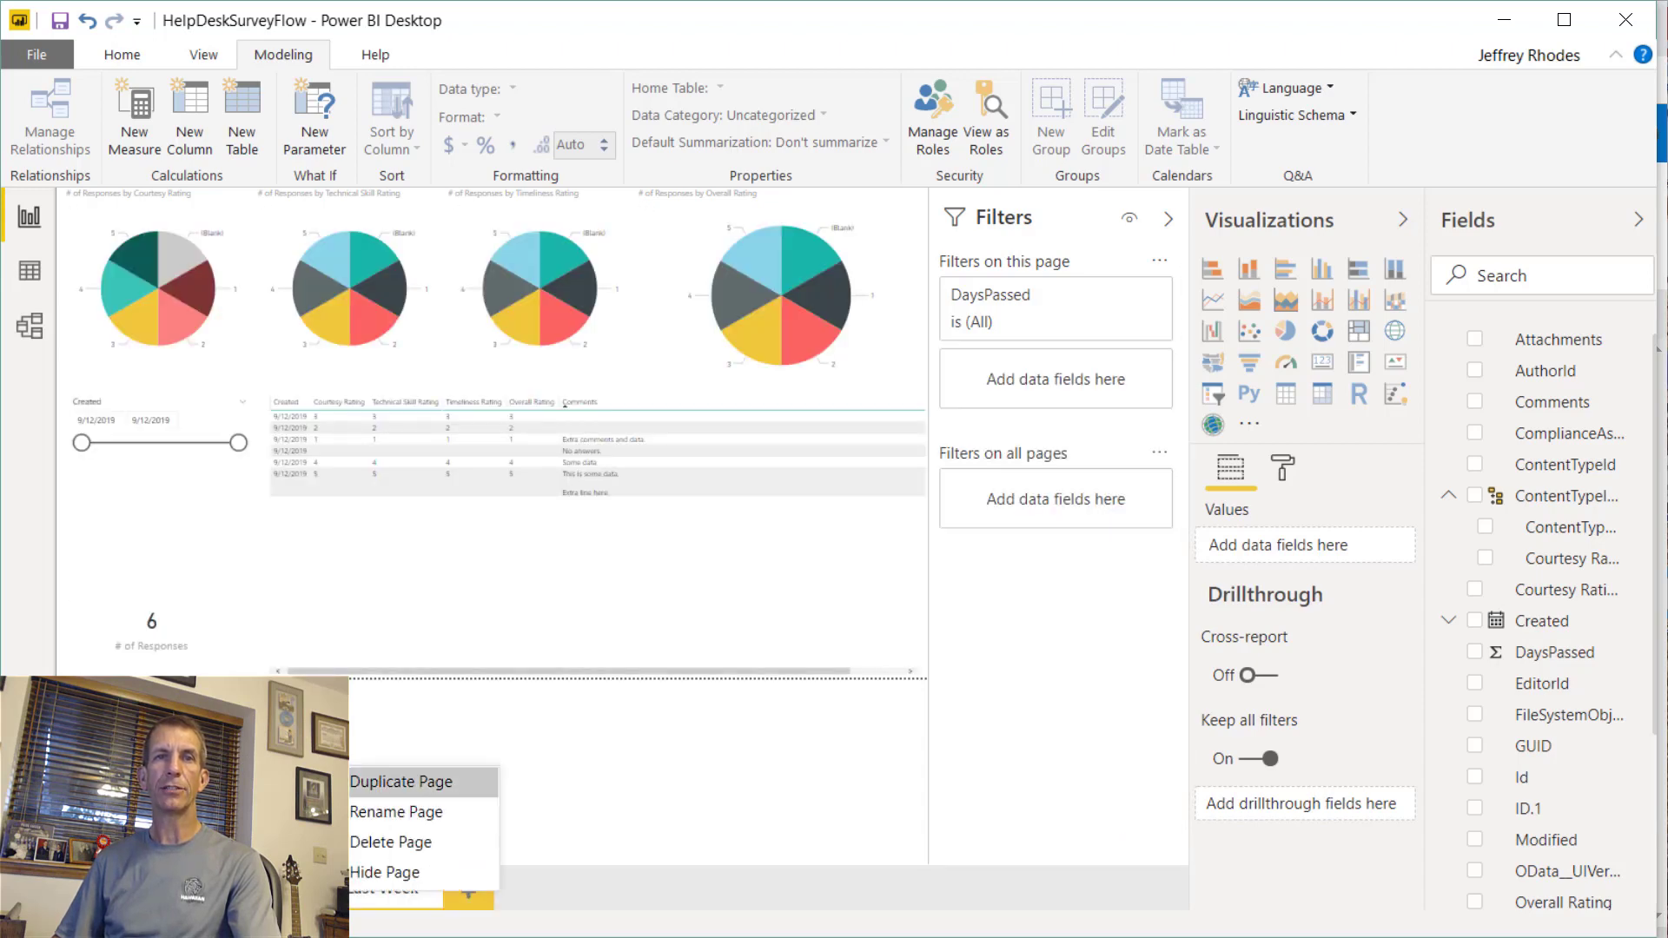
left_click(399, 811)
key("BackSpace")
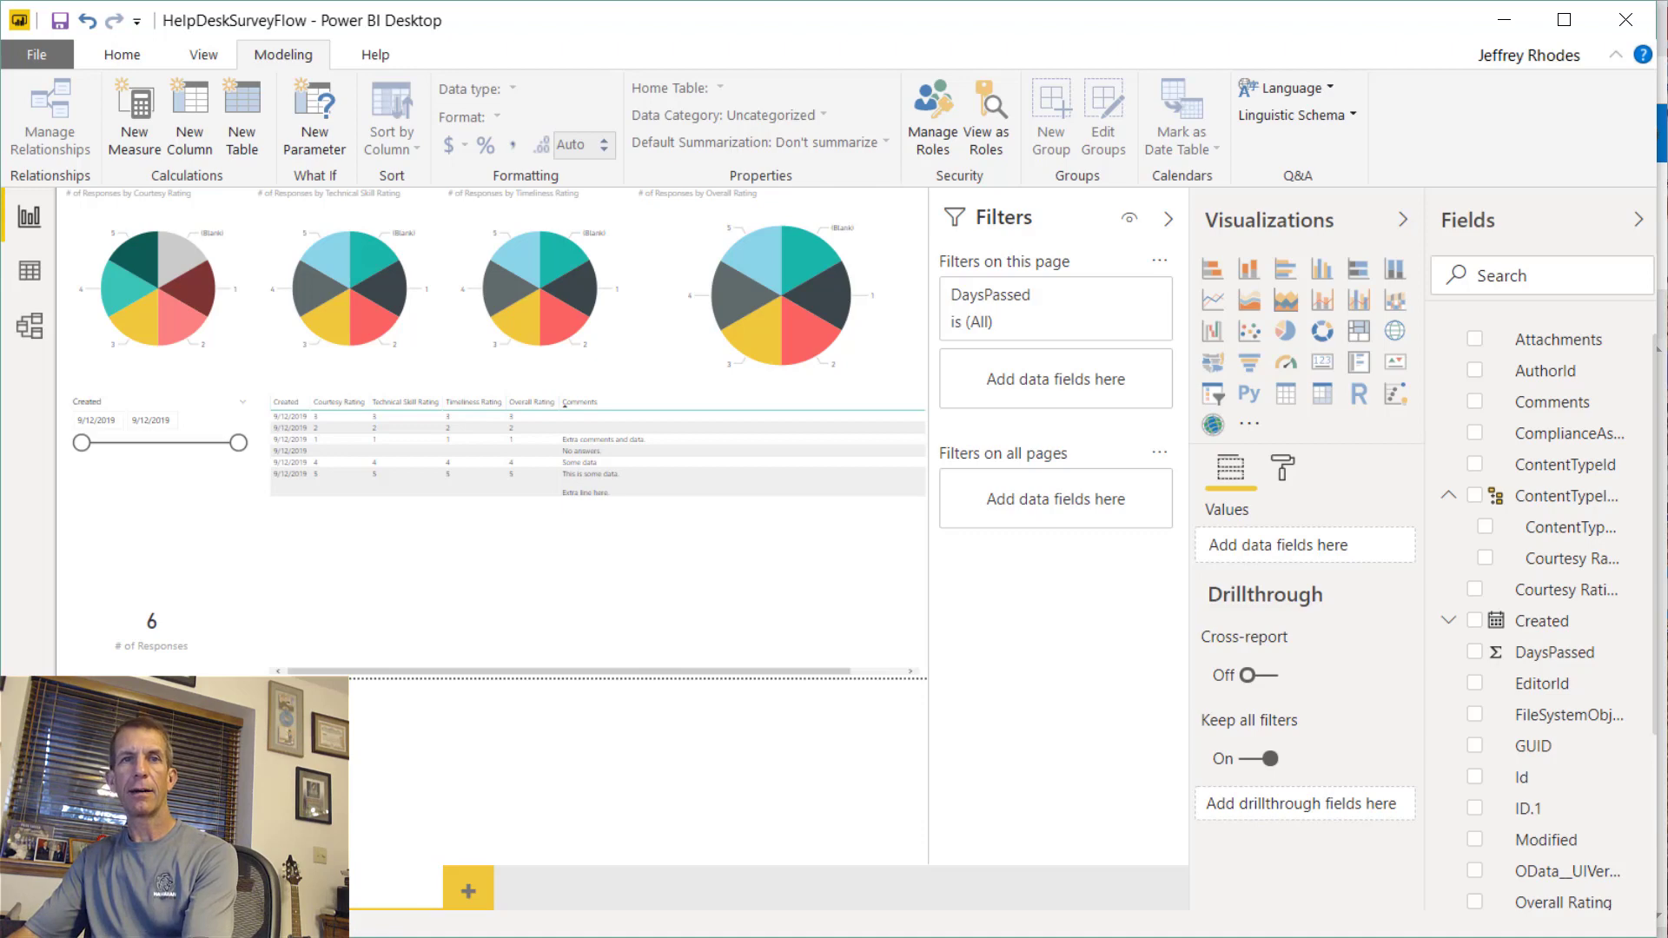
key("Return")
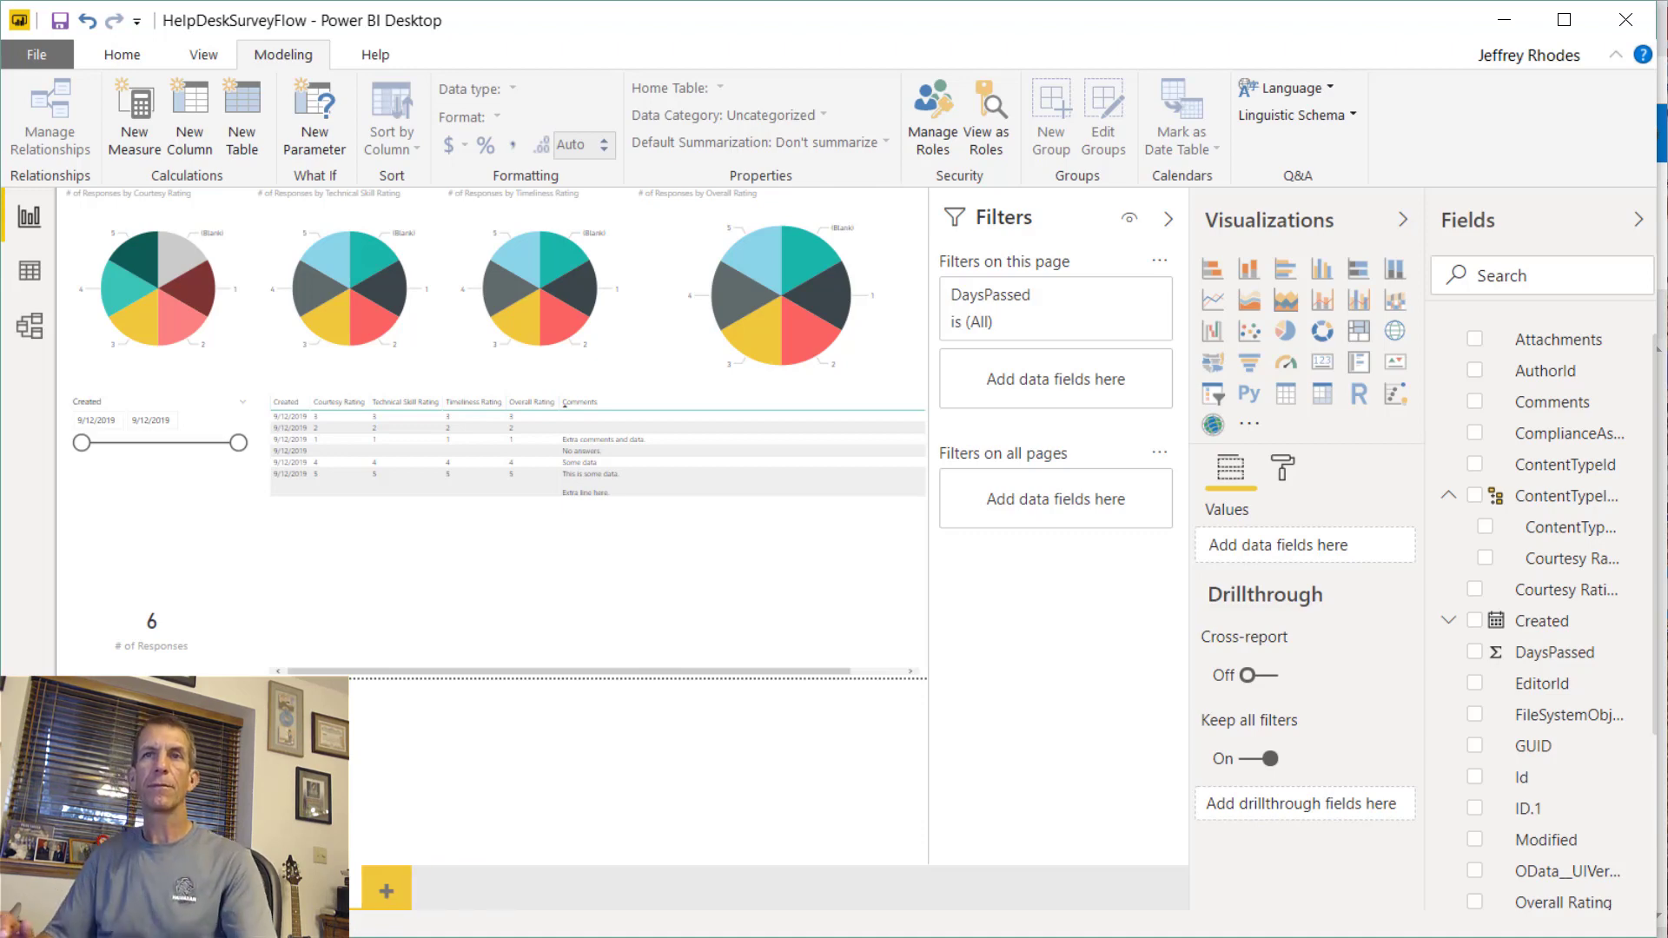
- Set the DaysPassed page filter on the Last Week page to is less than or equal to 7
left_click(1083, 322)
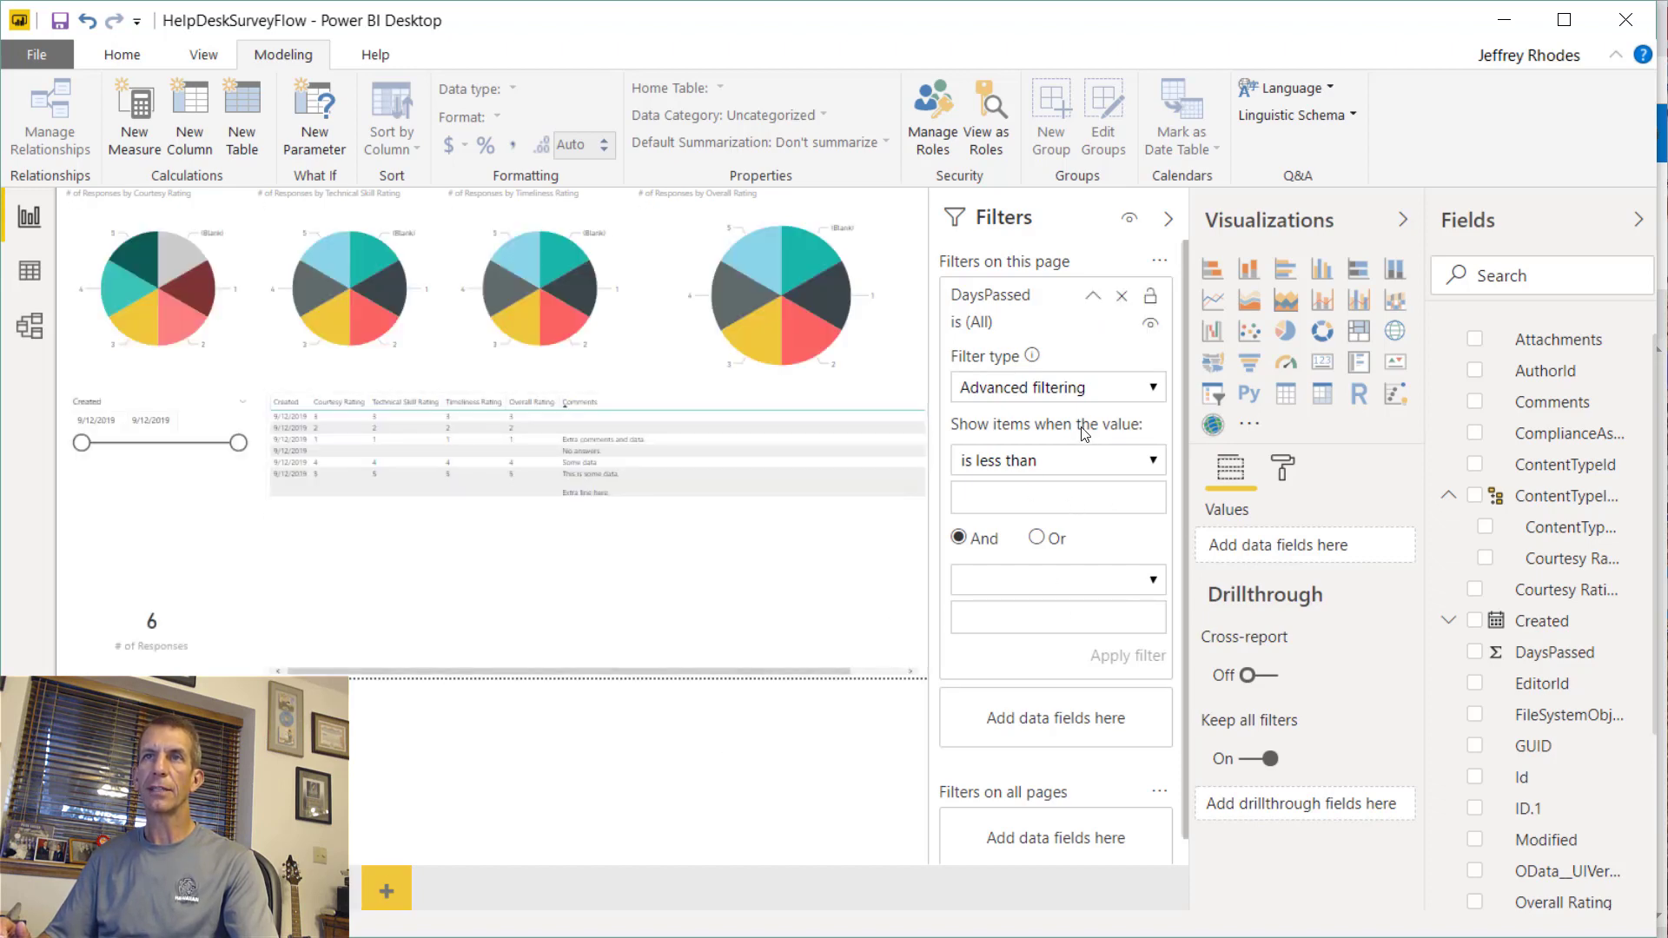
left_click(1103, 472)
left_click(1051, 506)
left_click(1047, 501)
type("7")
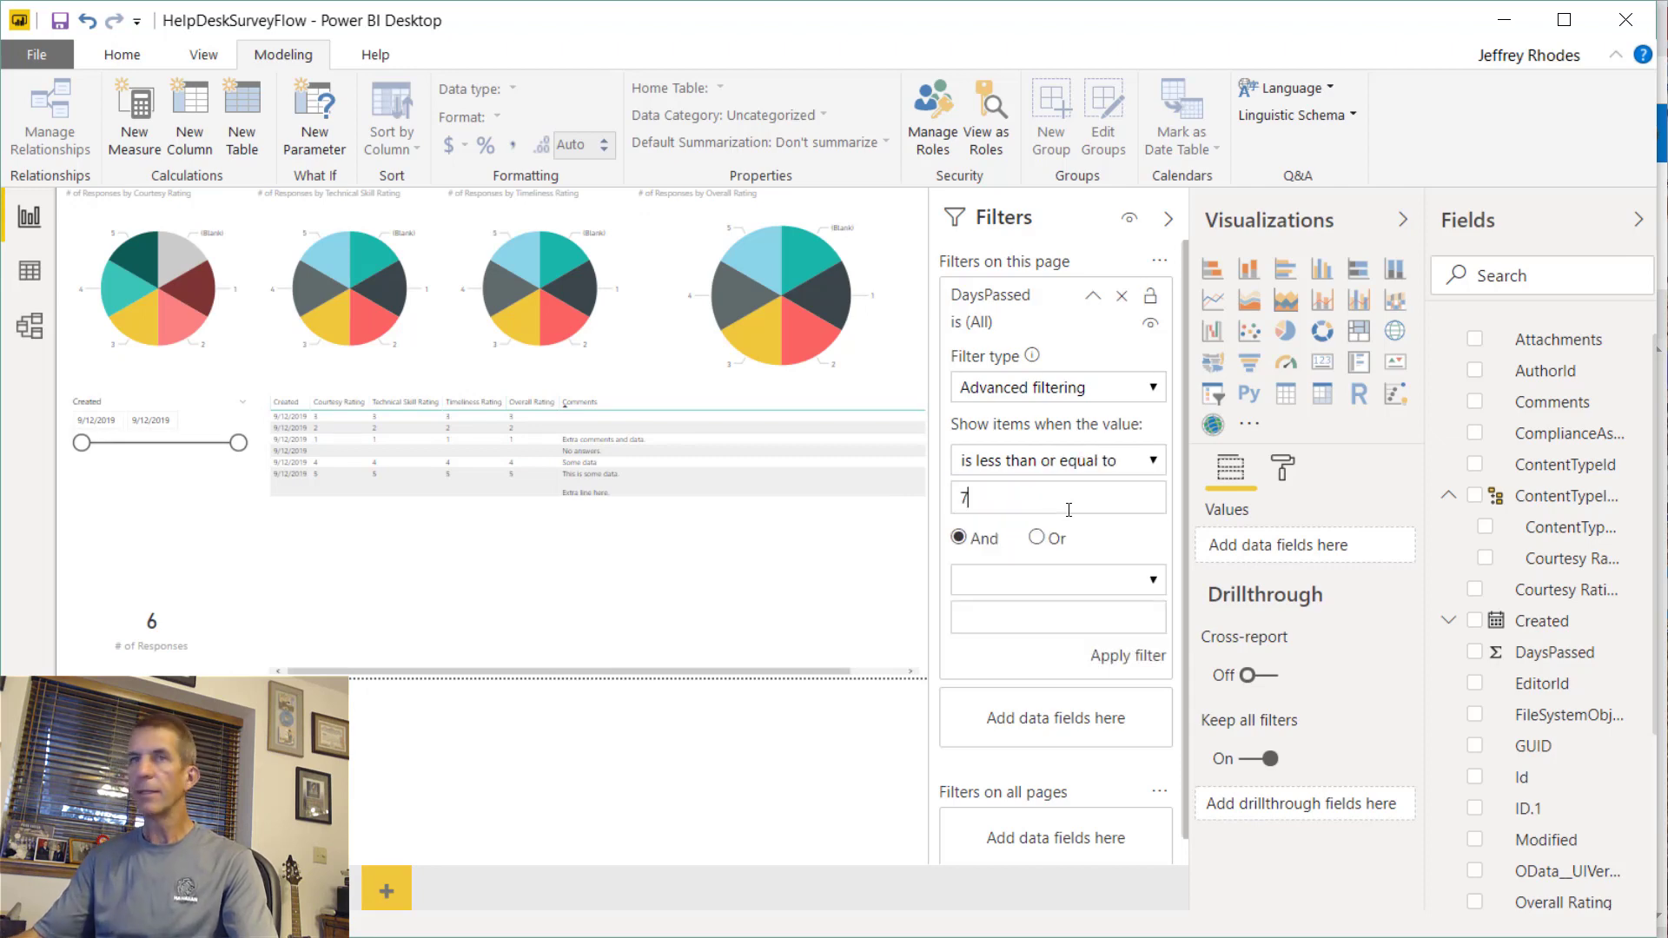
key("Return")
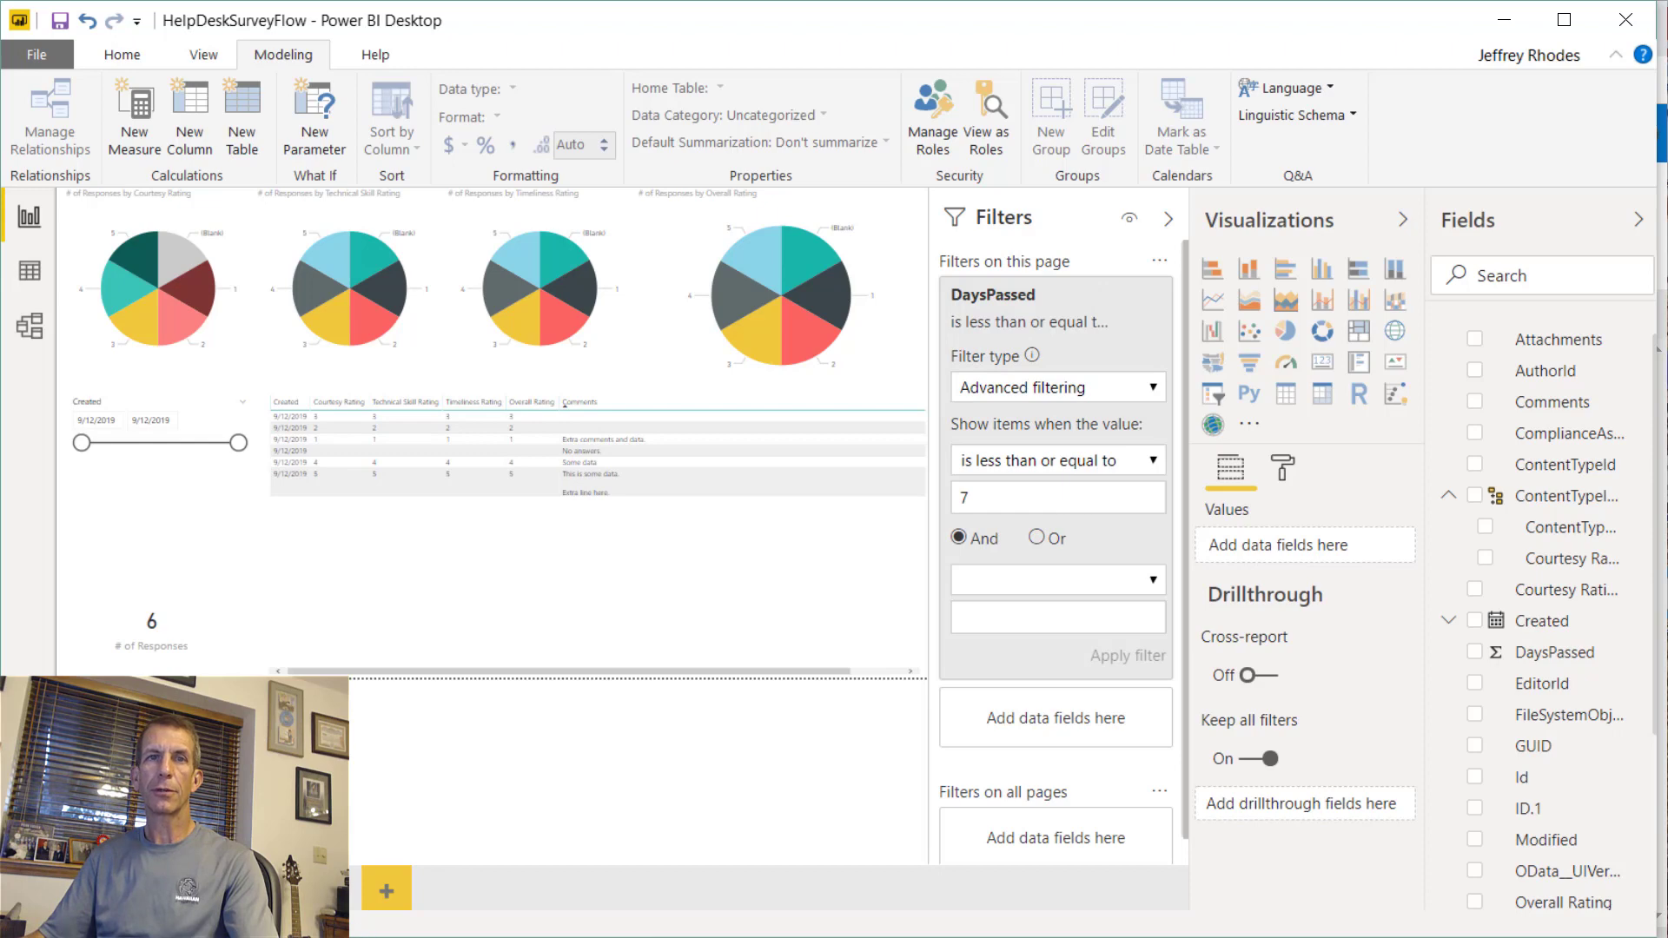
- Set the DaysPassed page filter on the Last Month page to is less than or equal to 30, and check the Last Week page's filter
key("ctrl+z")
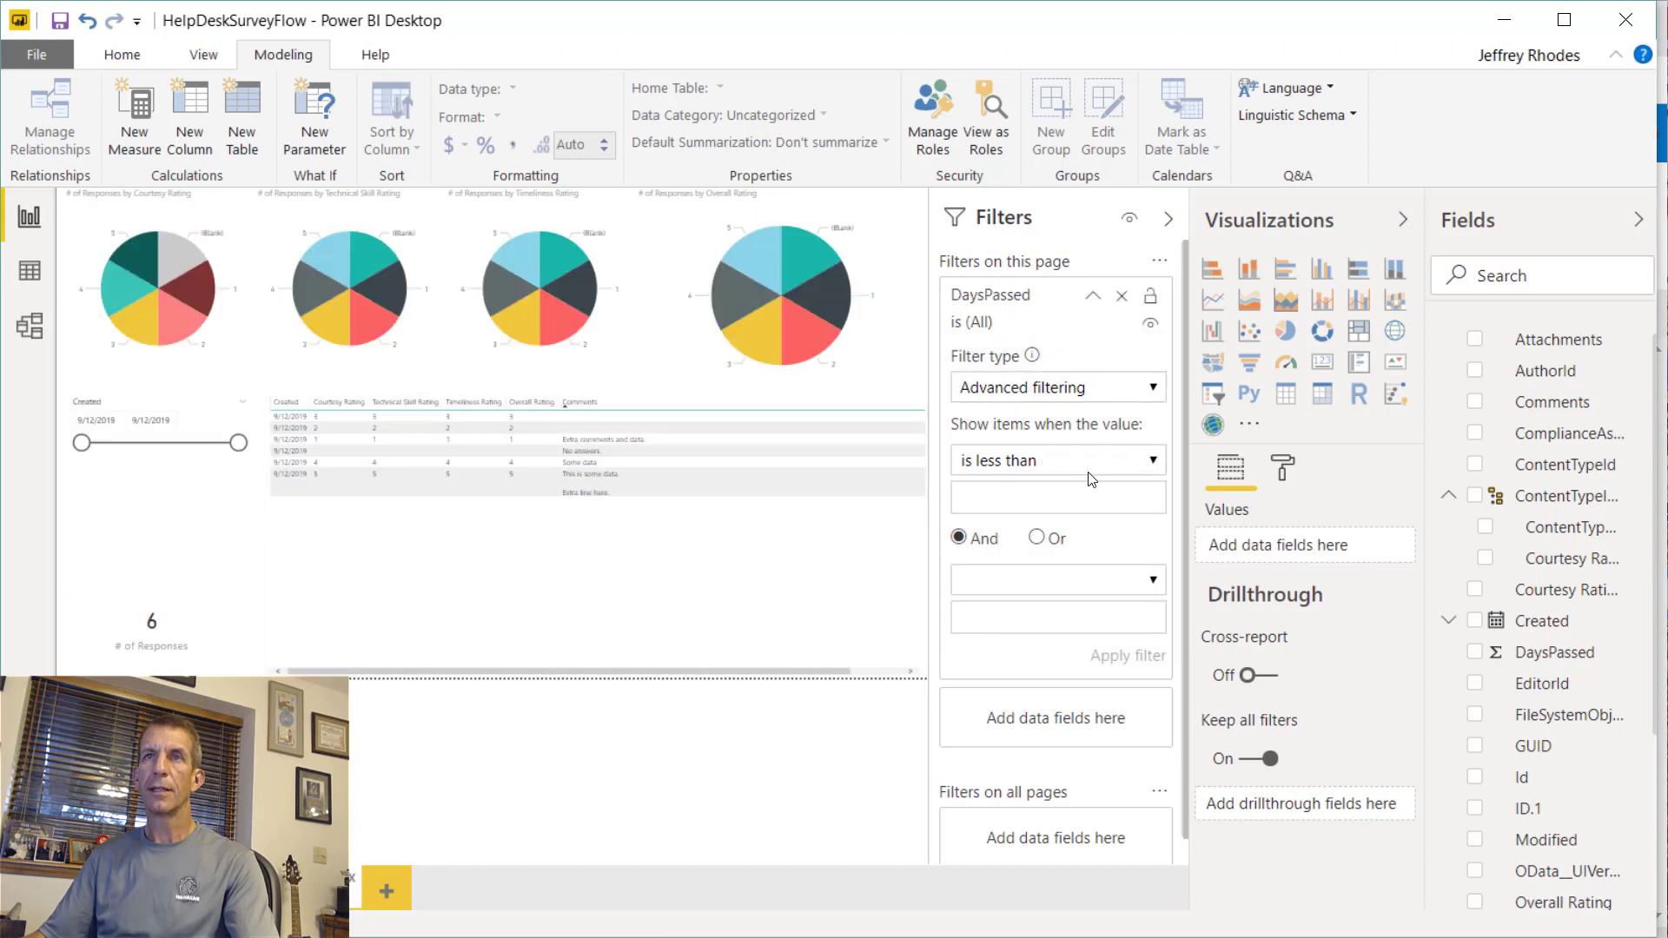
left_click(1088, 473)
left_click(1037, 504)
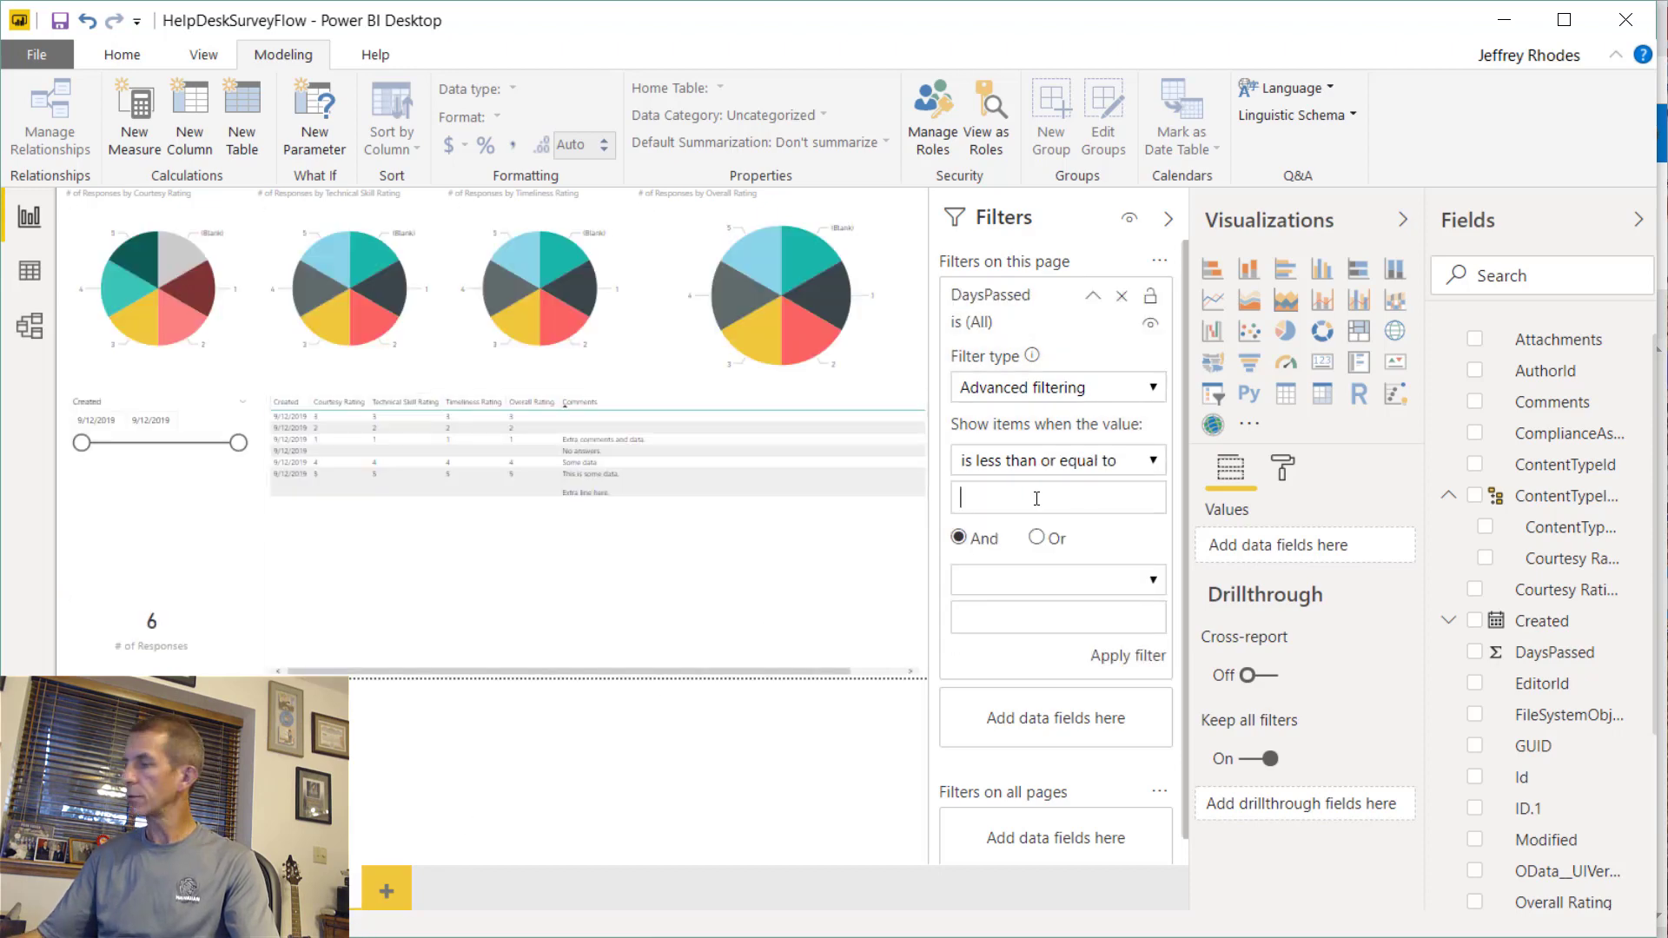
type("30")
key("Return")
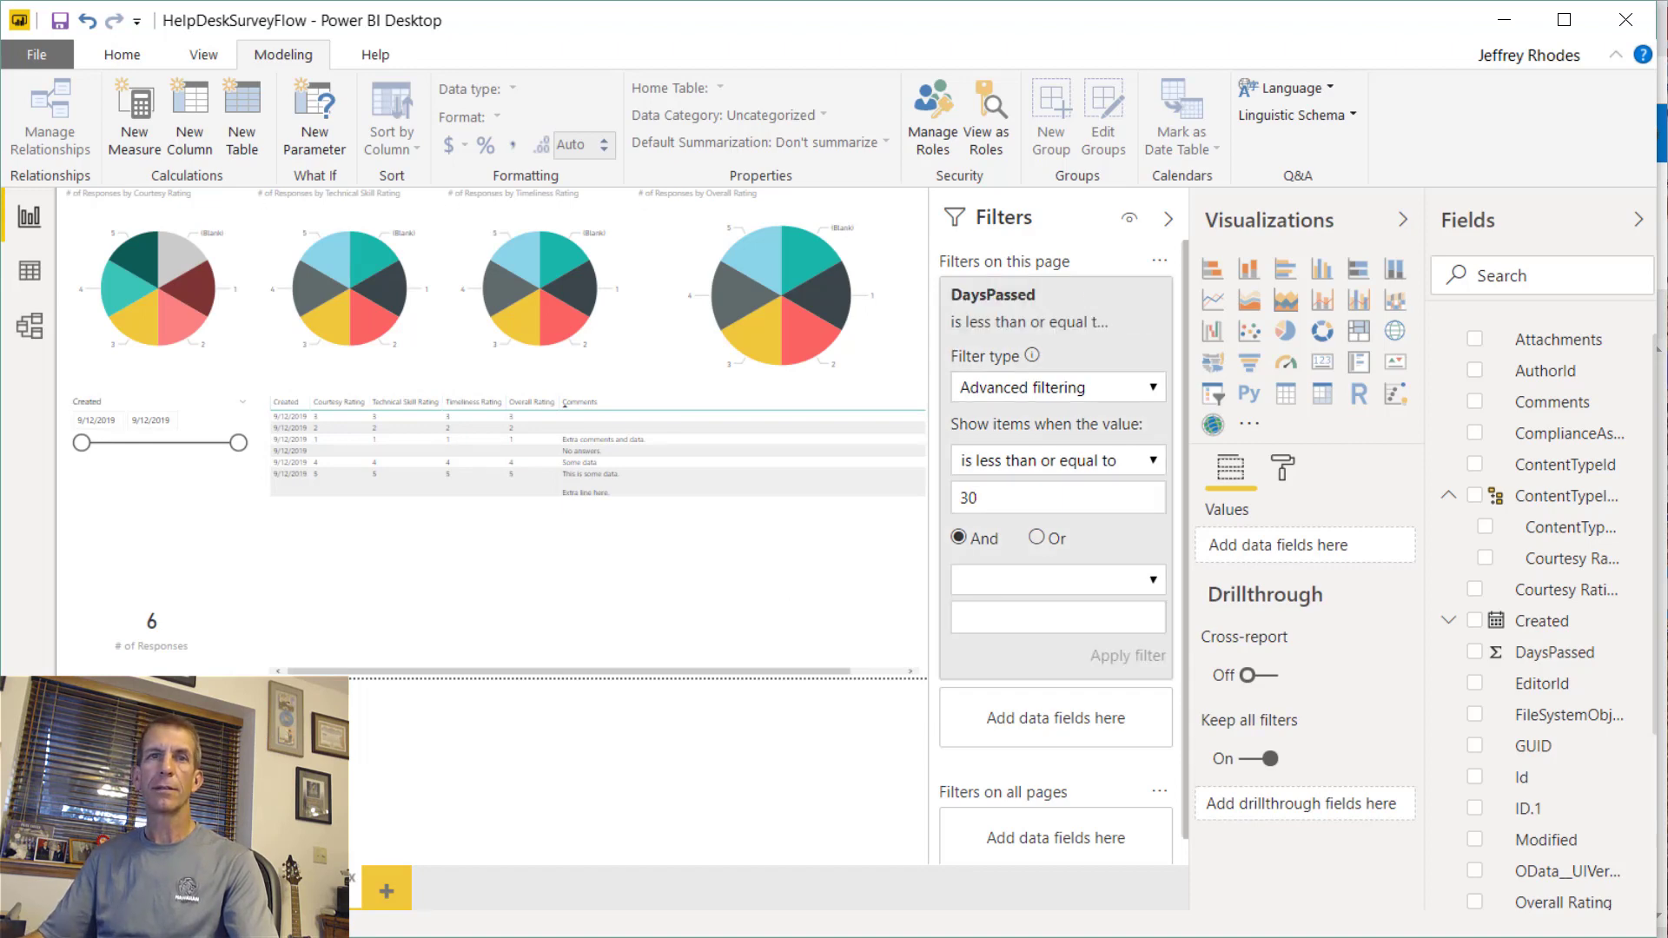
left_click(208, 890)
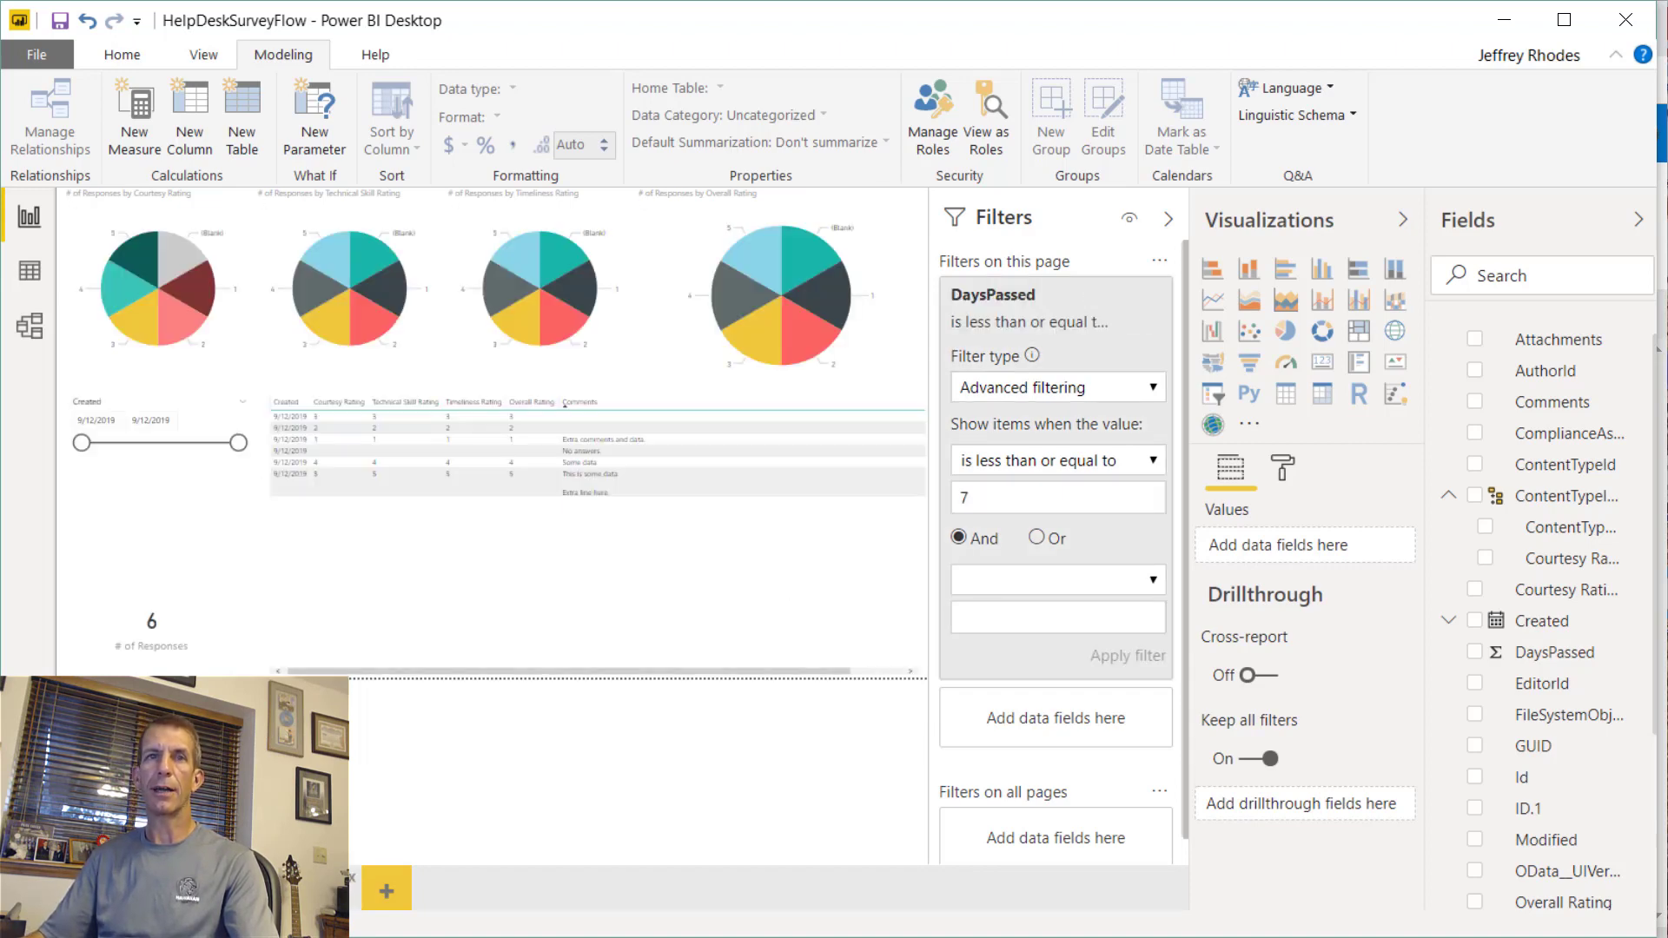
- Duplicate the Last Month report page and rename the copy Last Year
left_click(313, 890)
right_click(313, 890)
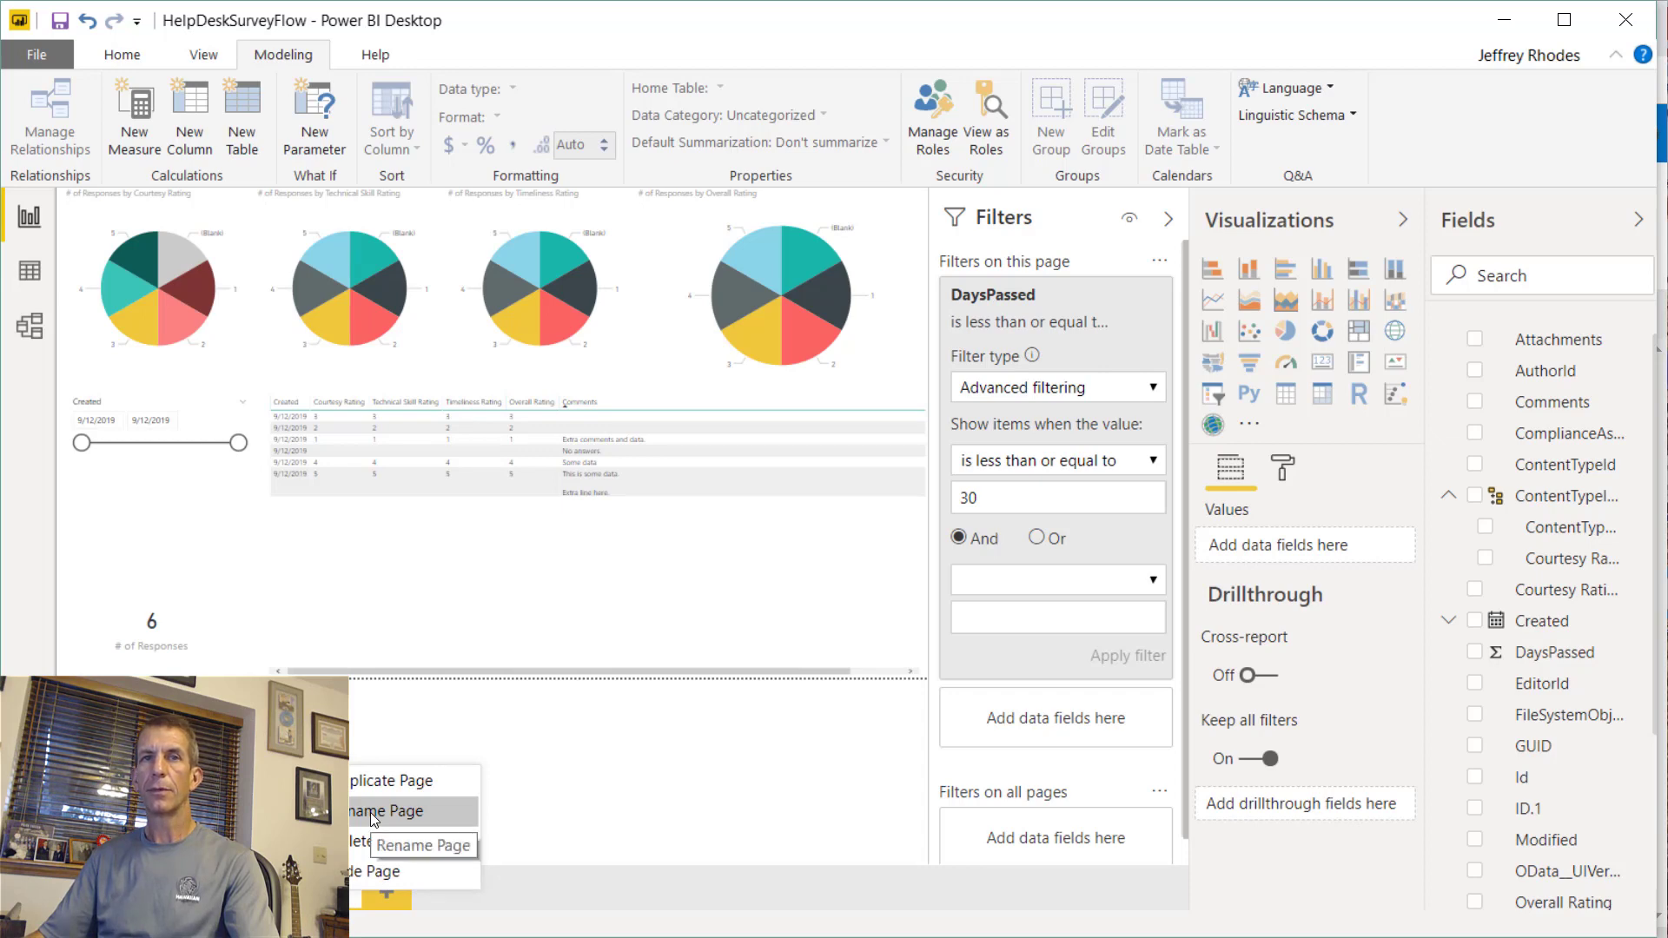
left_click(391, 780)
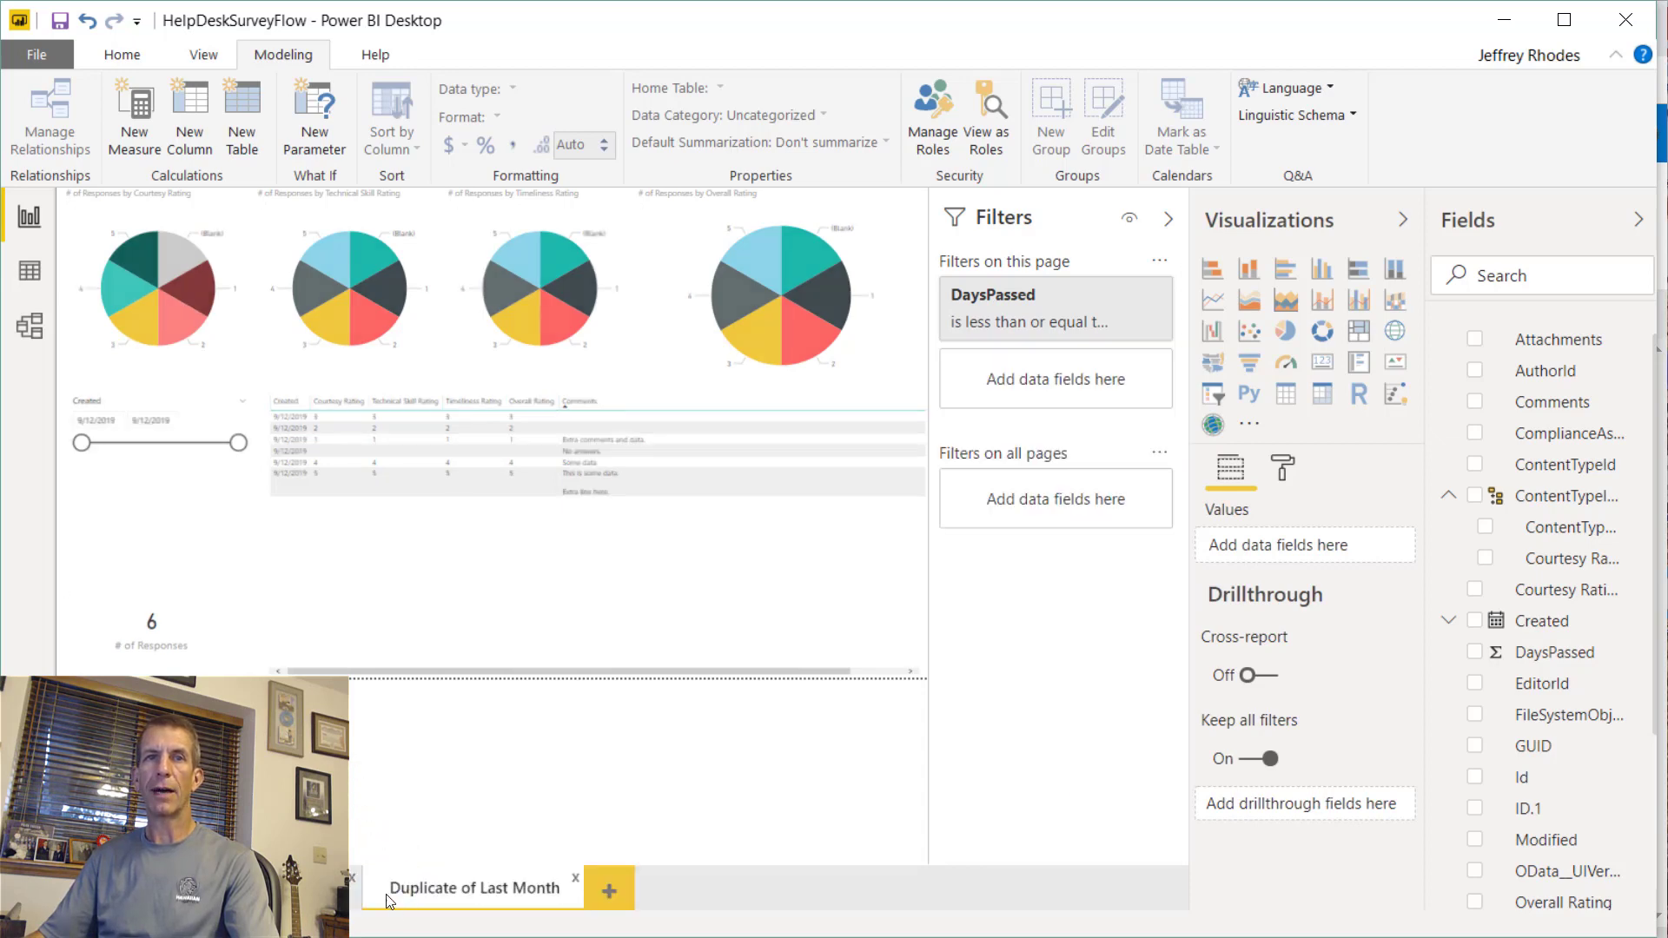
right_click(430, 902)
left_click(529, 821)
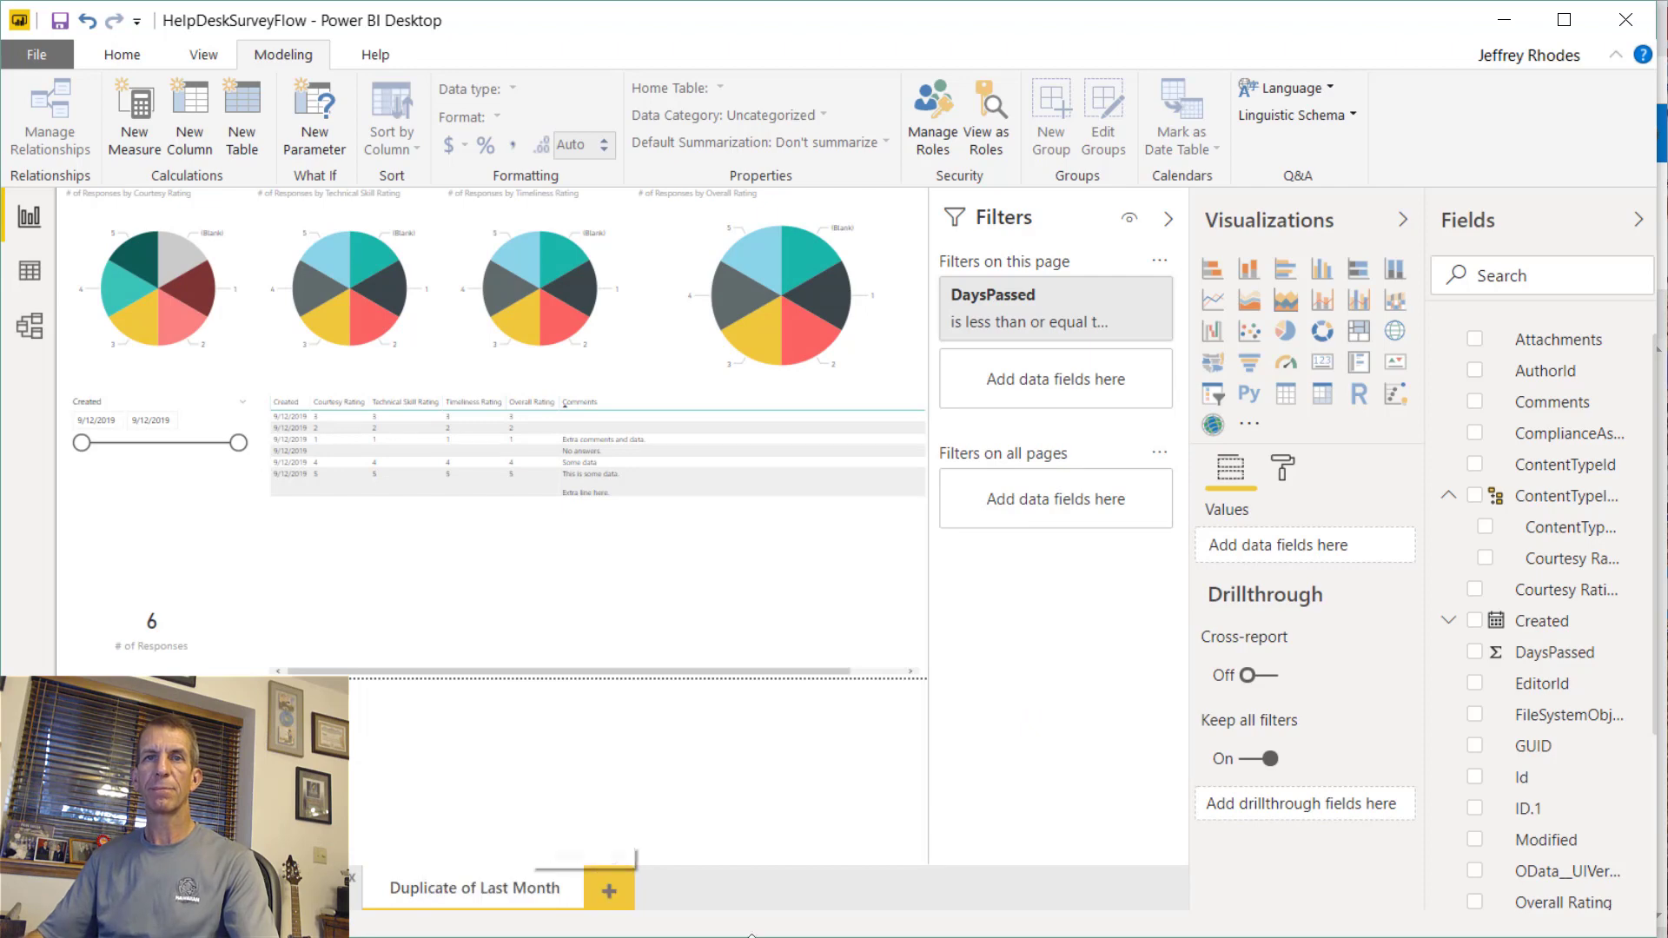
type("L")
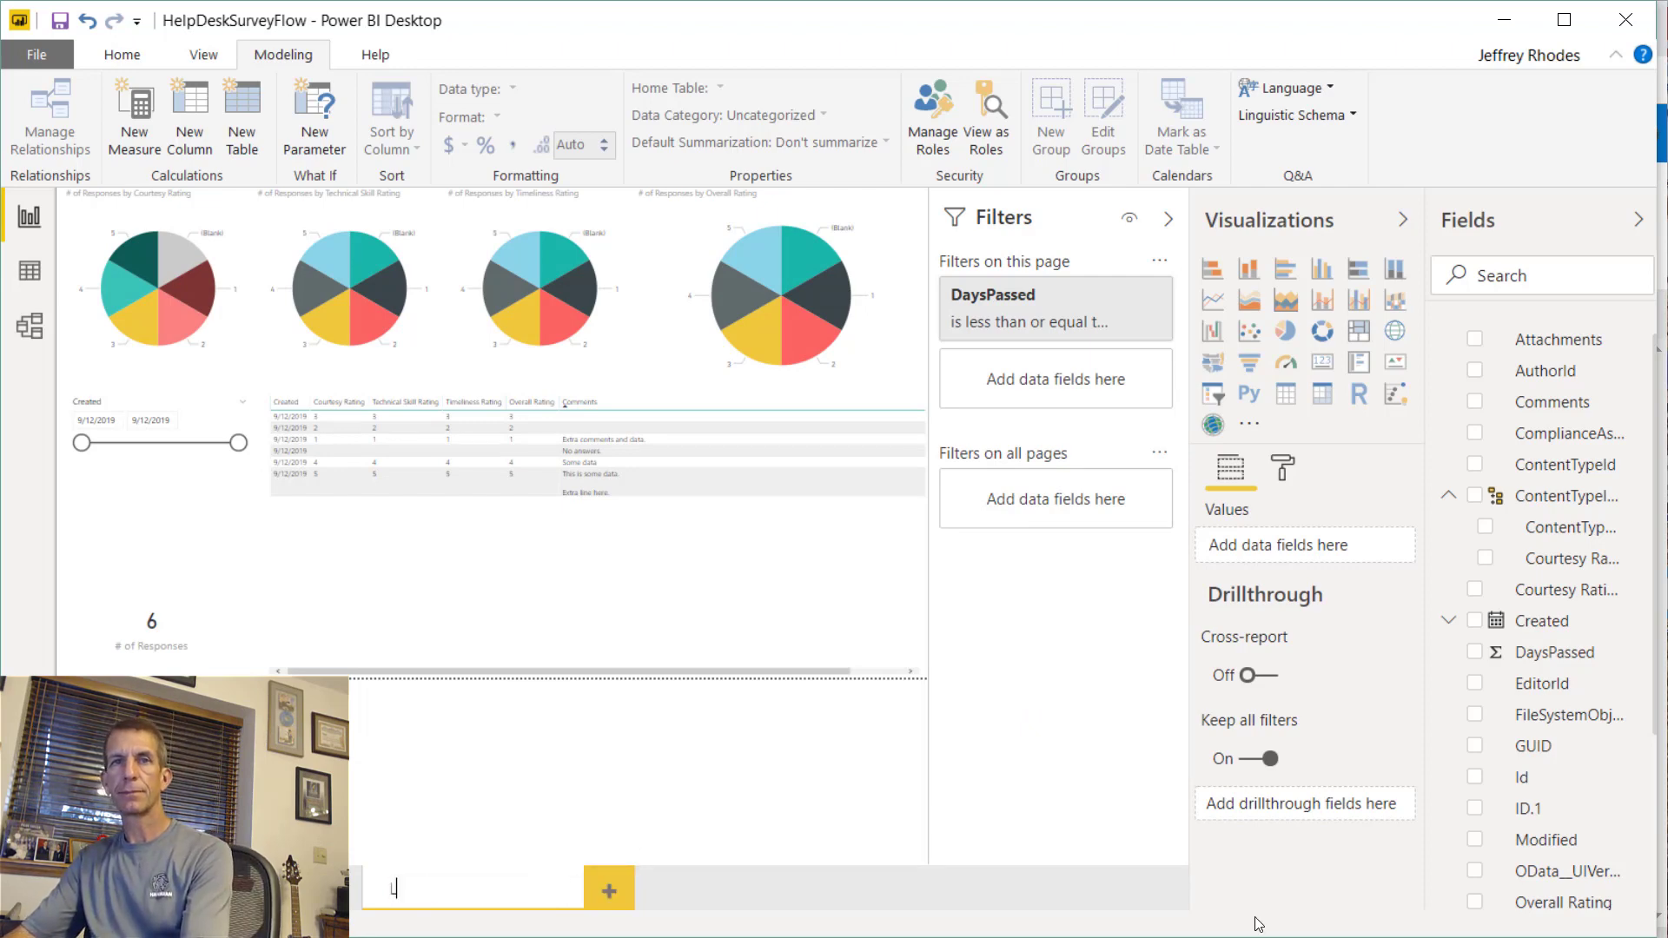
type("ast Year")
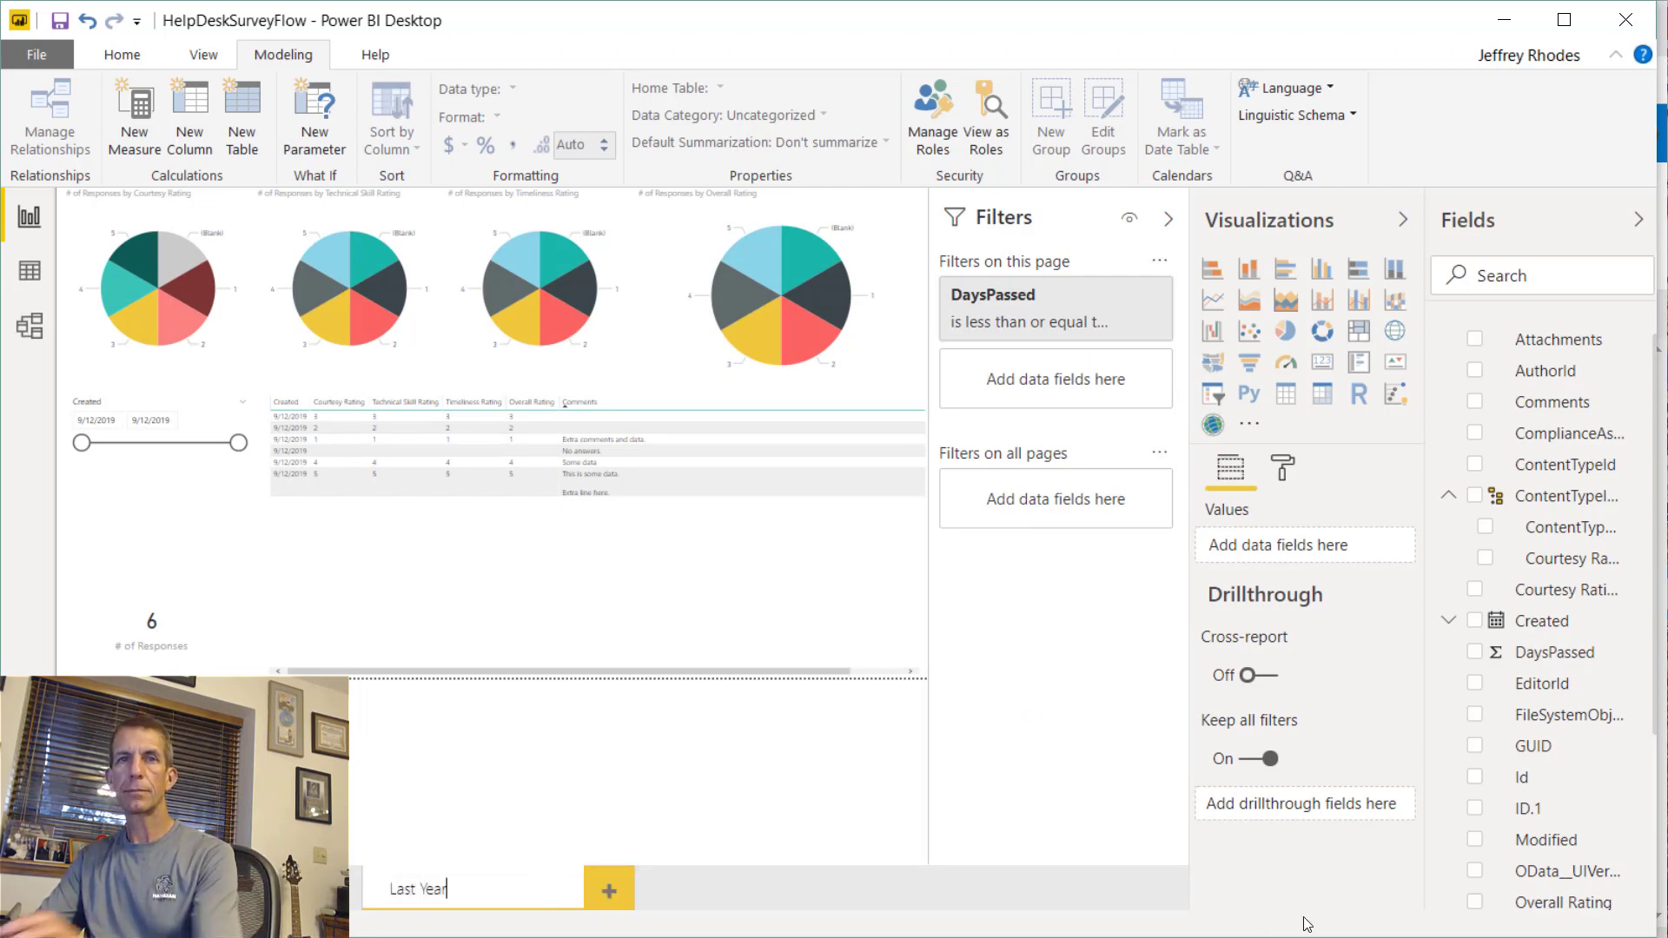
key("Return")
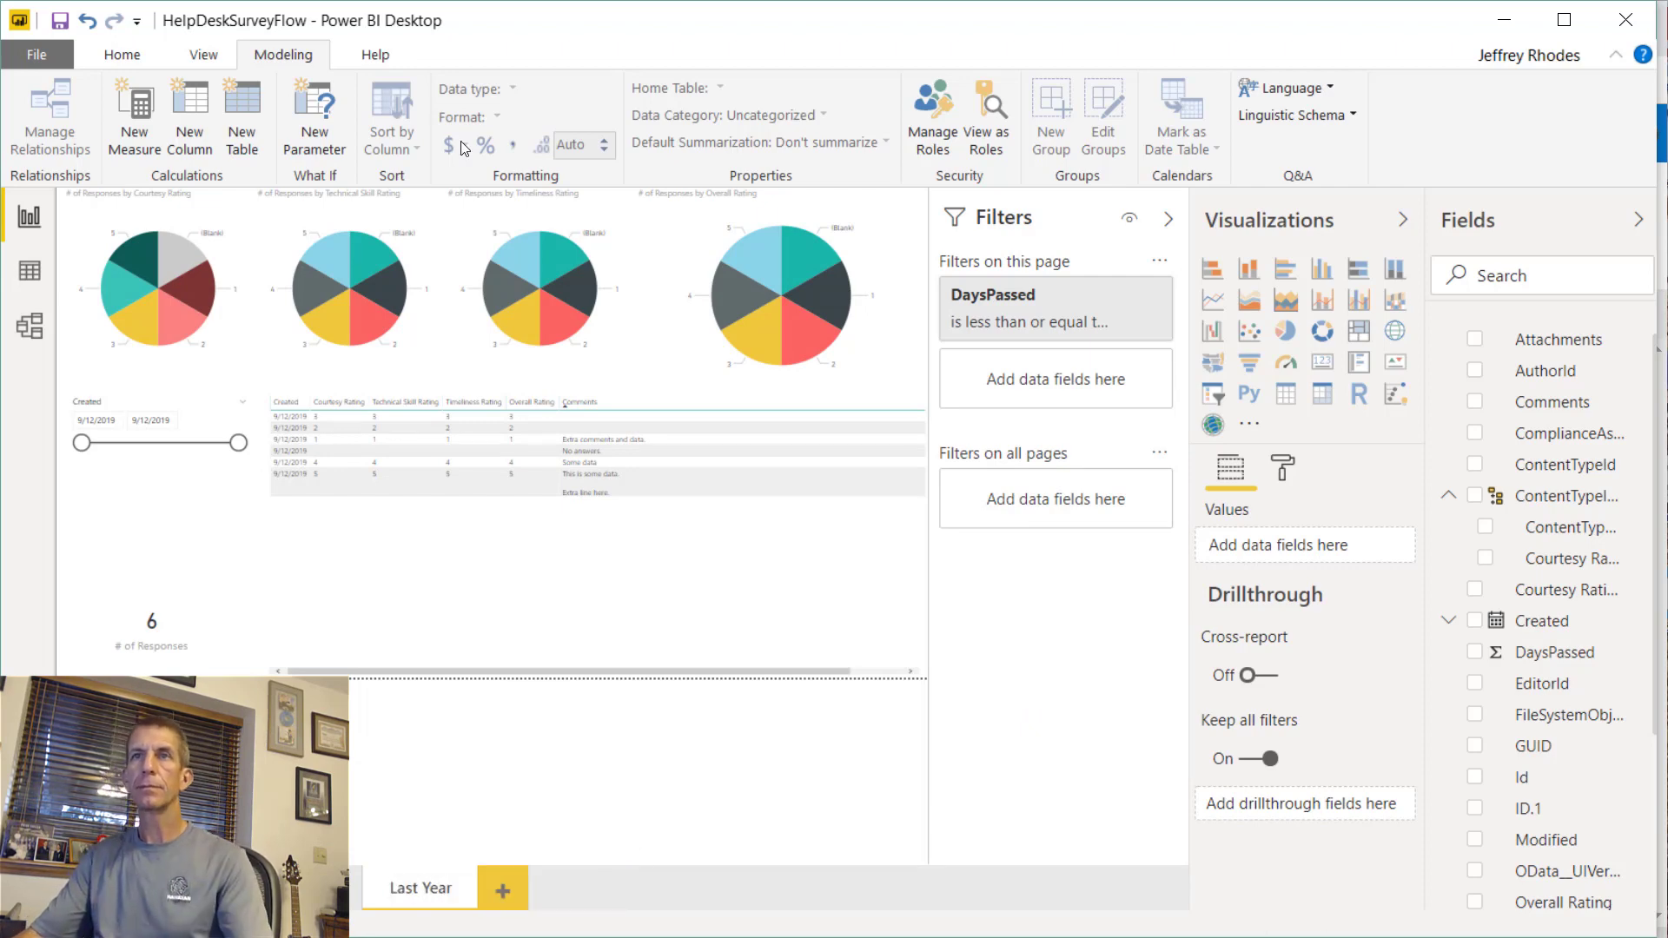
- Set the DaysPassed page filter on the Last Year page to is less than or equal to 365
left_click(1046, 309)
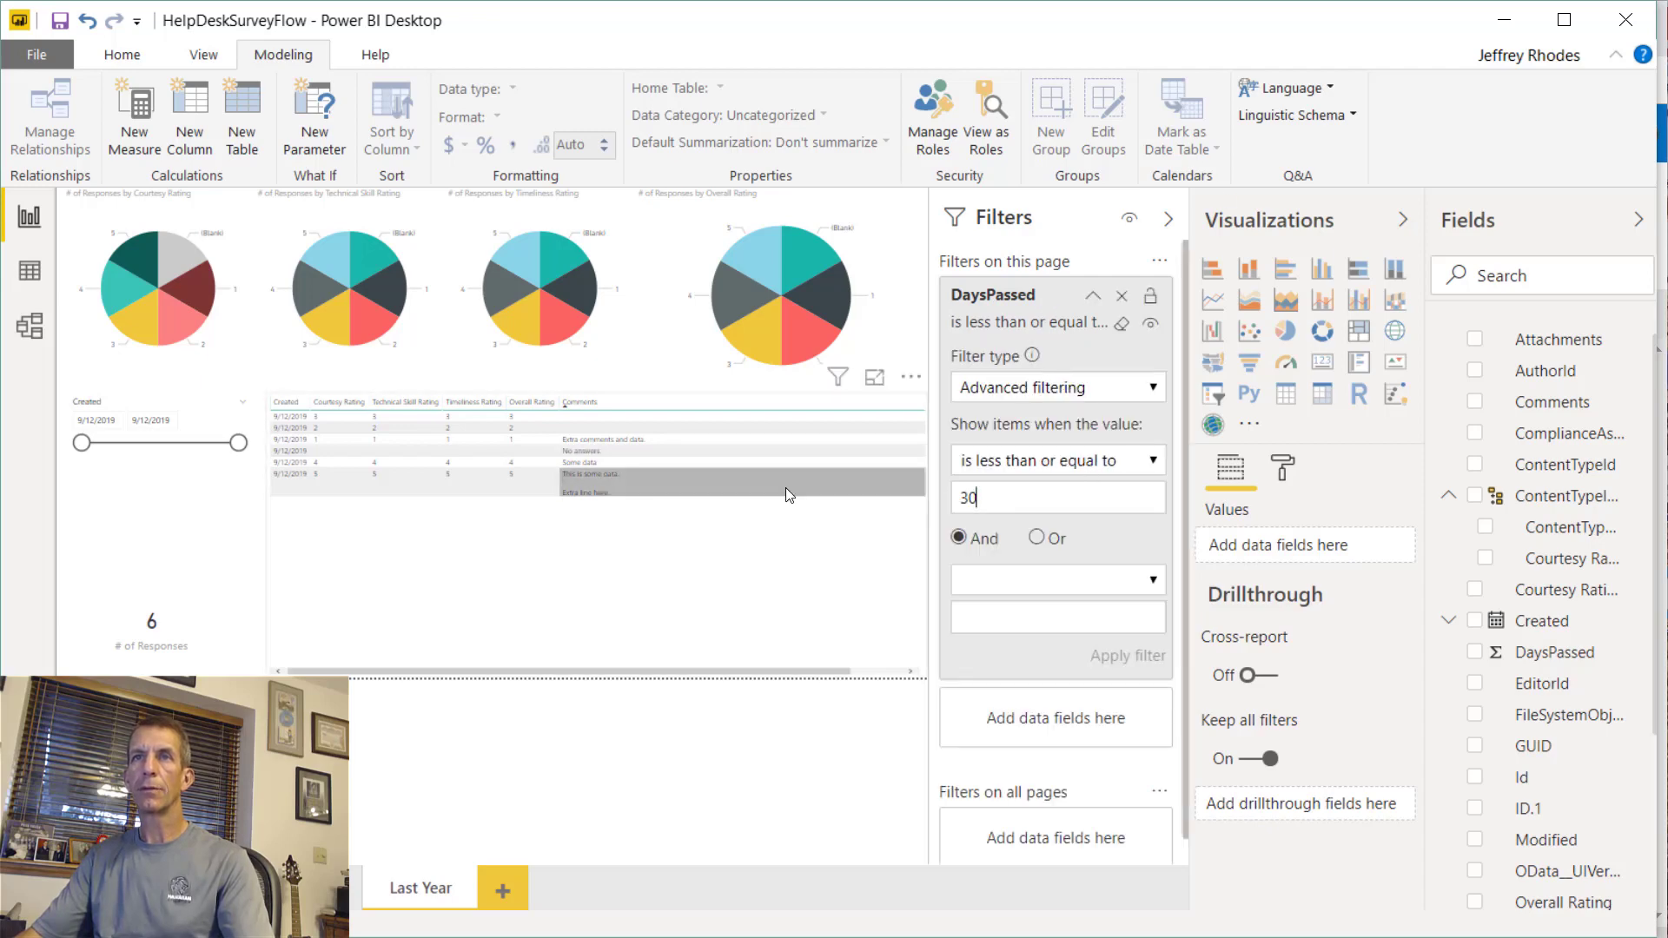
left_click(993, 502)
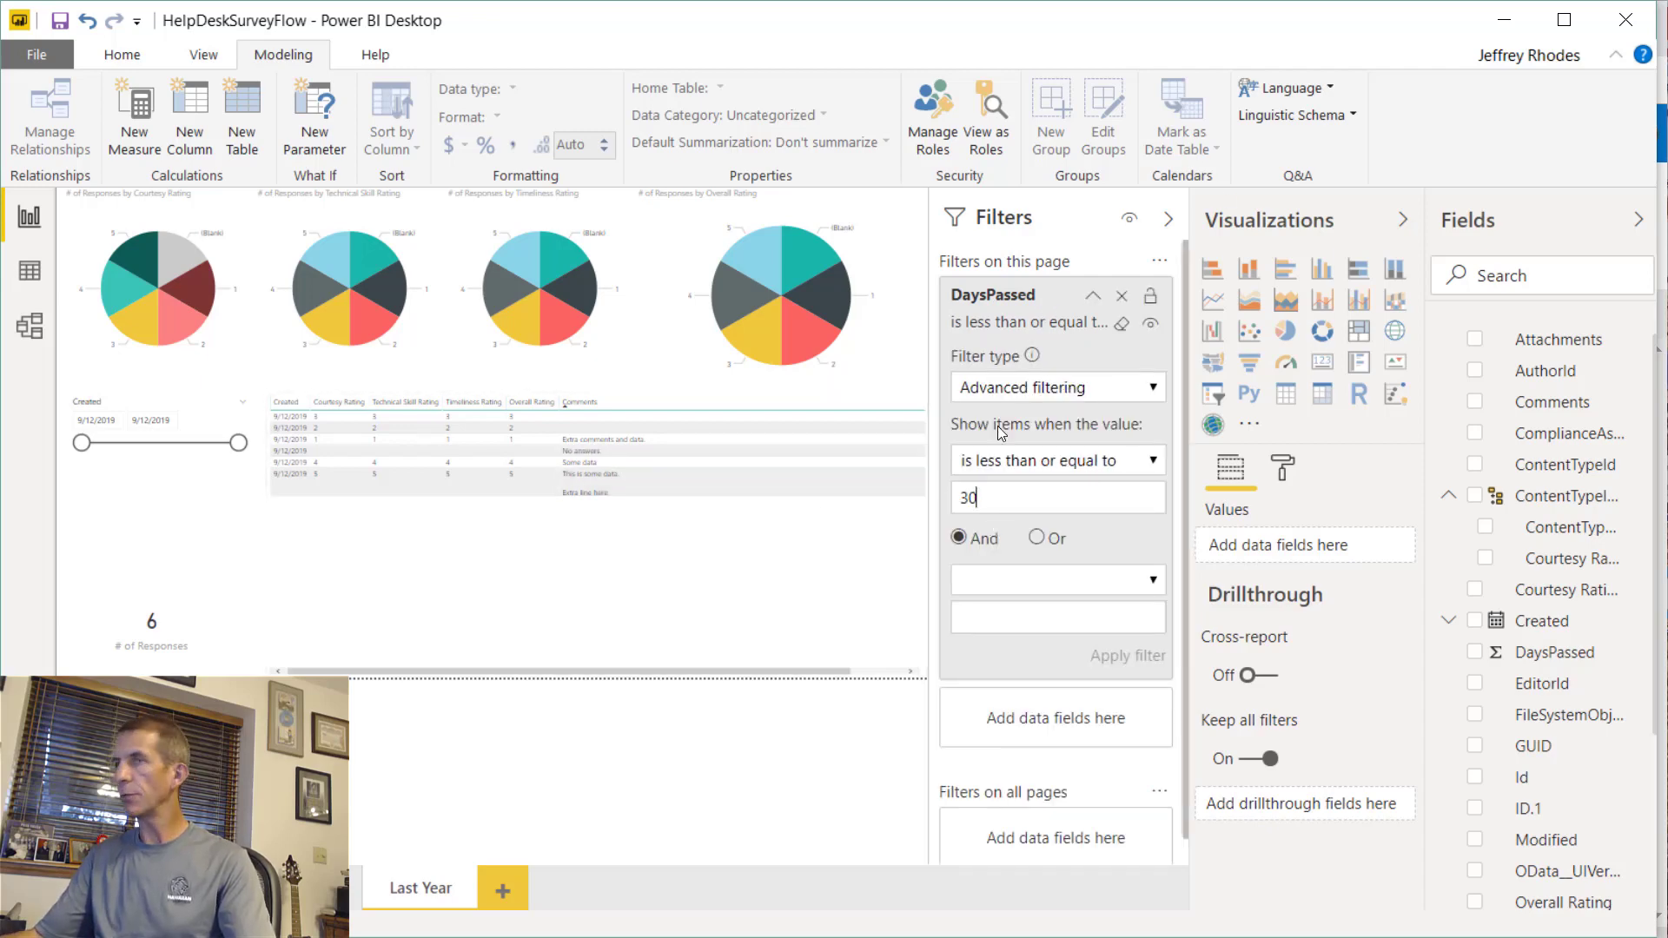
key("BackSpace")
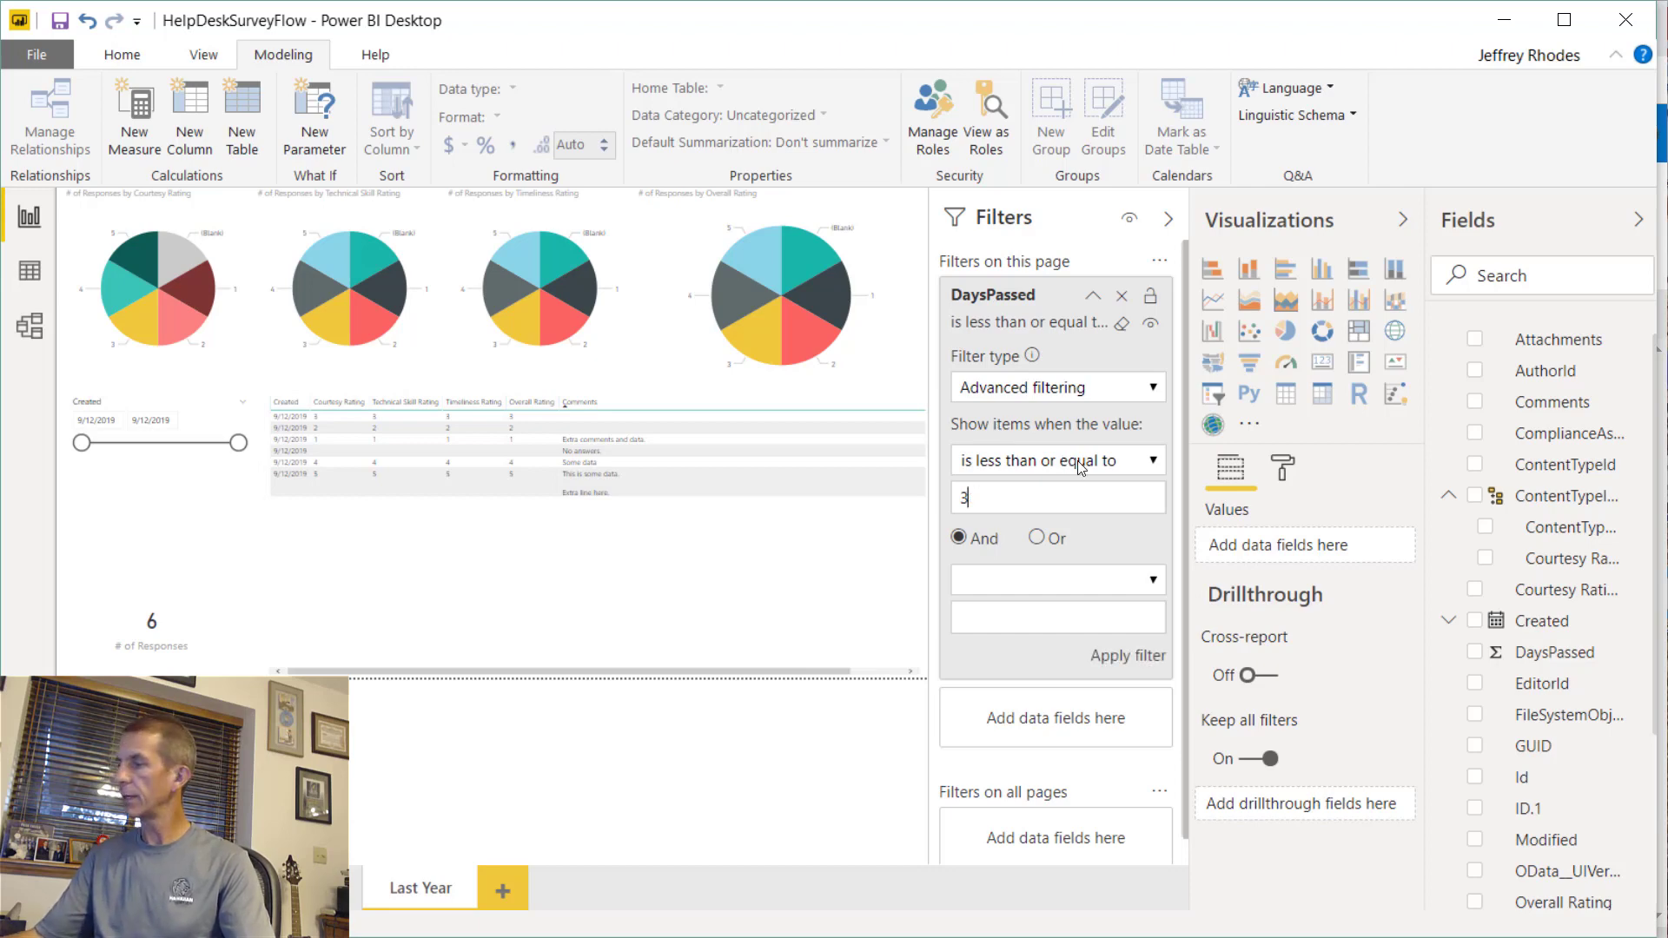
type("65")
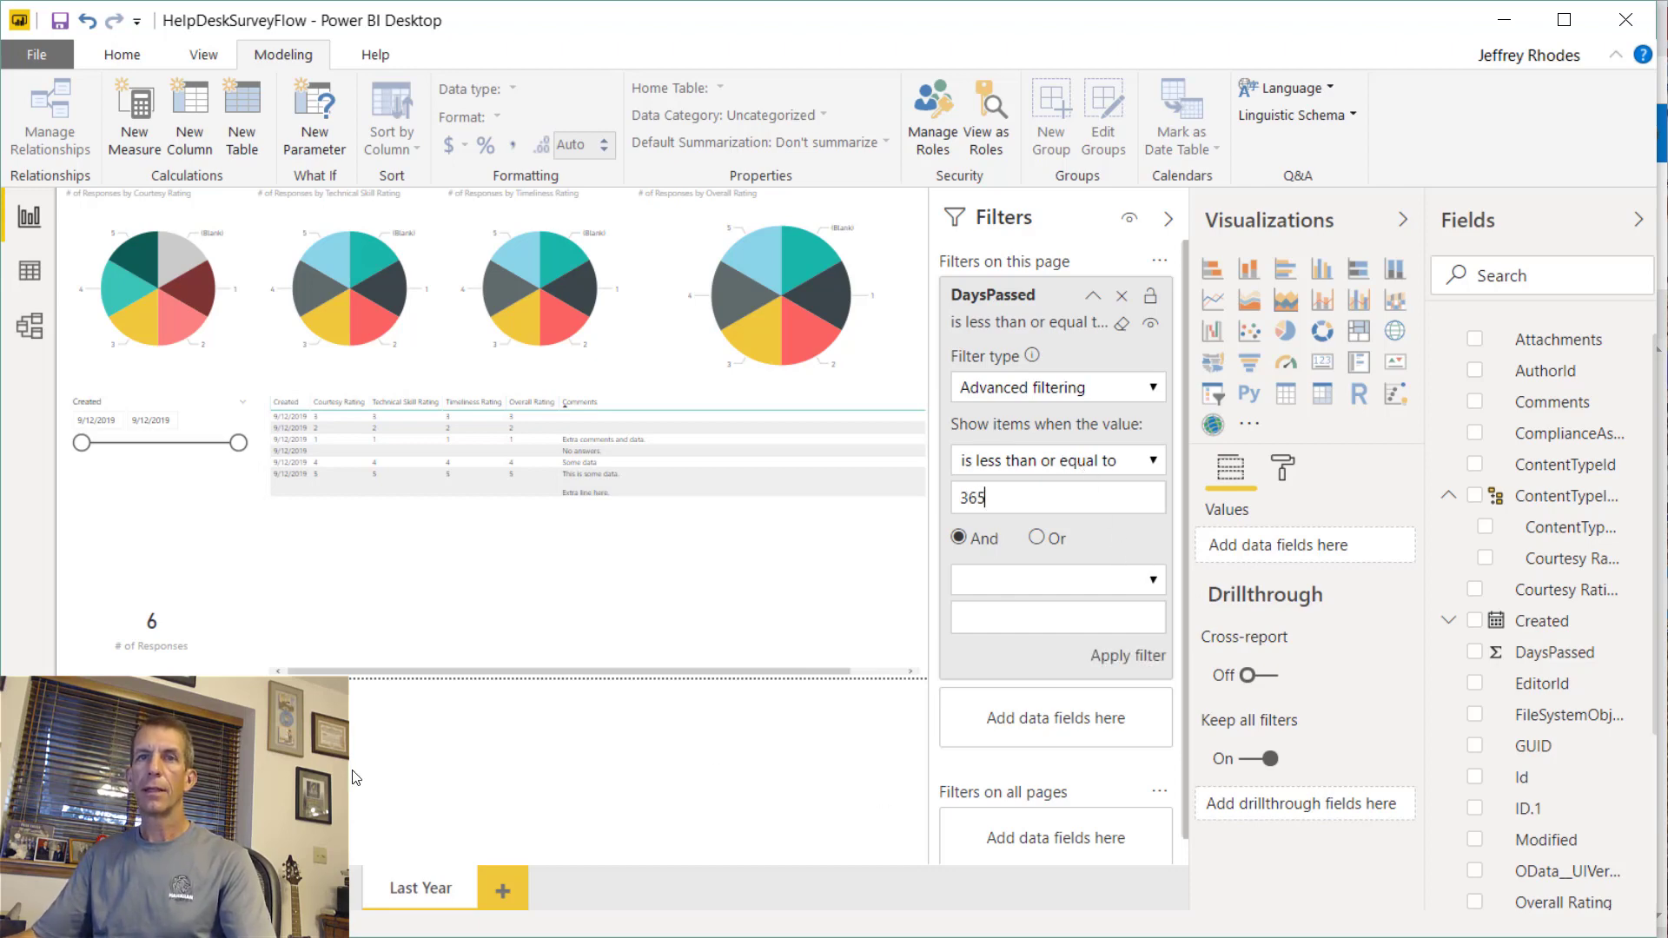
left_click(412, 771)
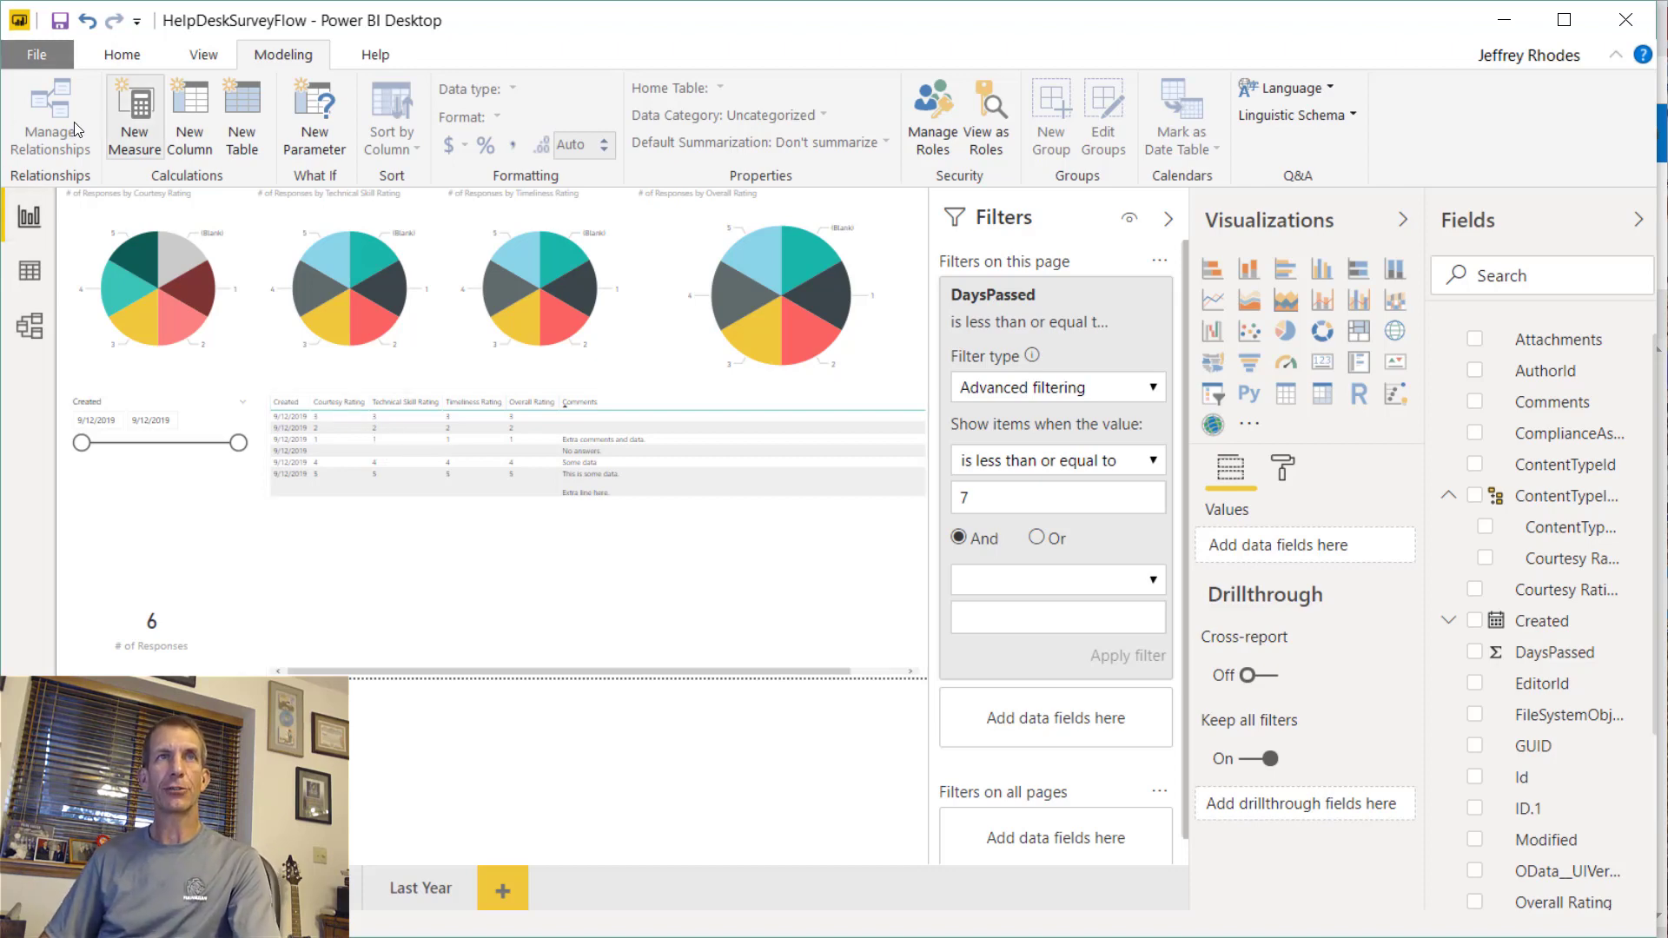
- Save the HelpDeskSurveyFlow report and publish it to My workspace
left_click(60, 22)
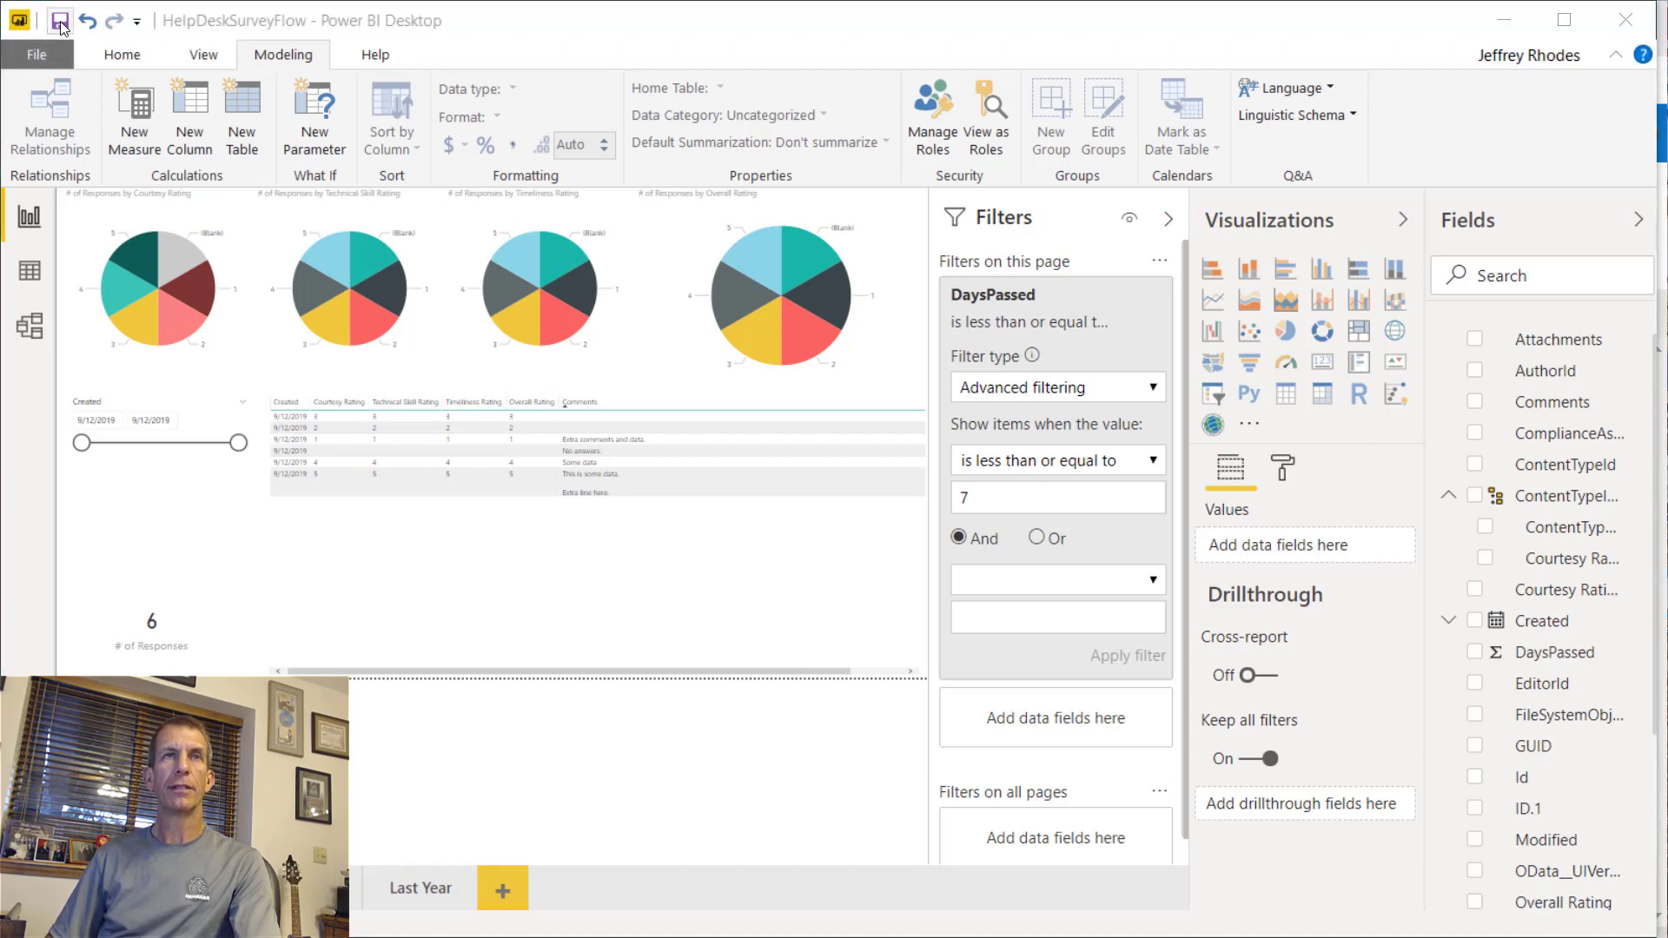
left_click(34, 57)
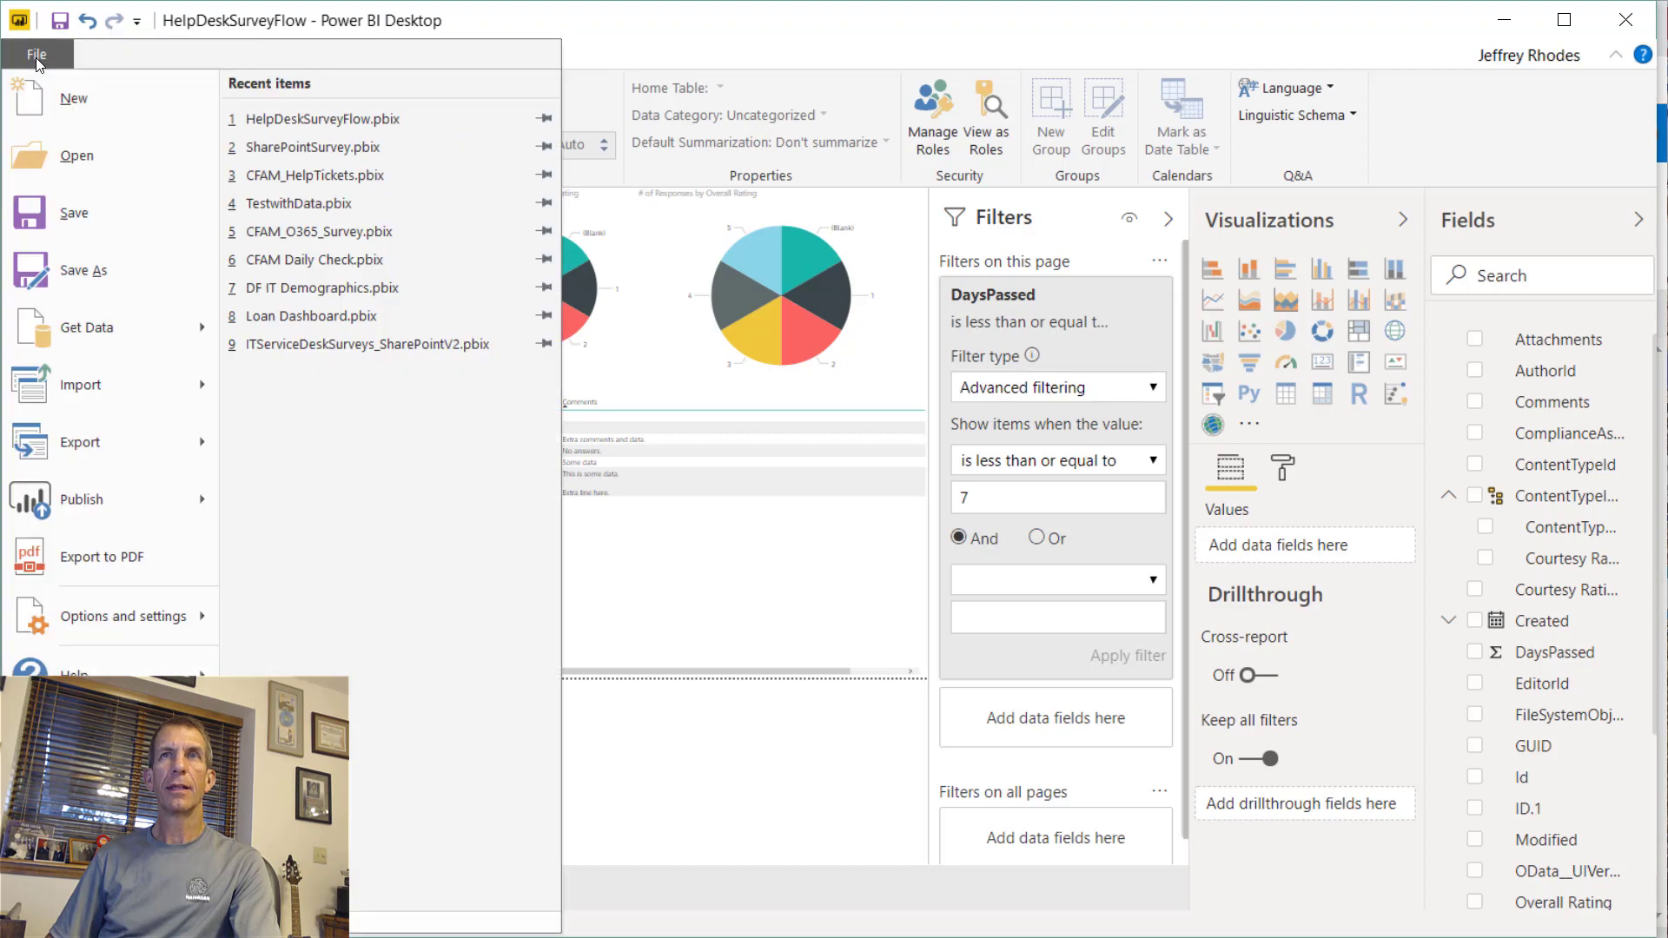
key("Escape")
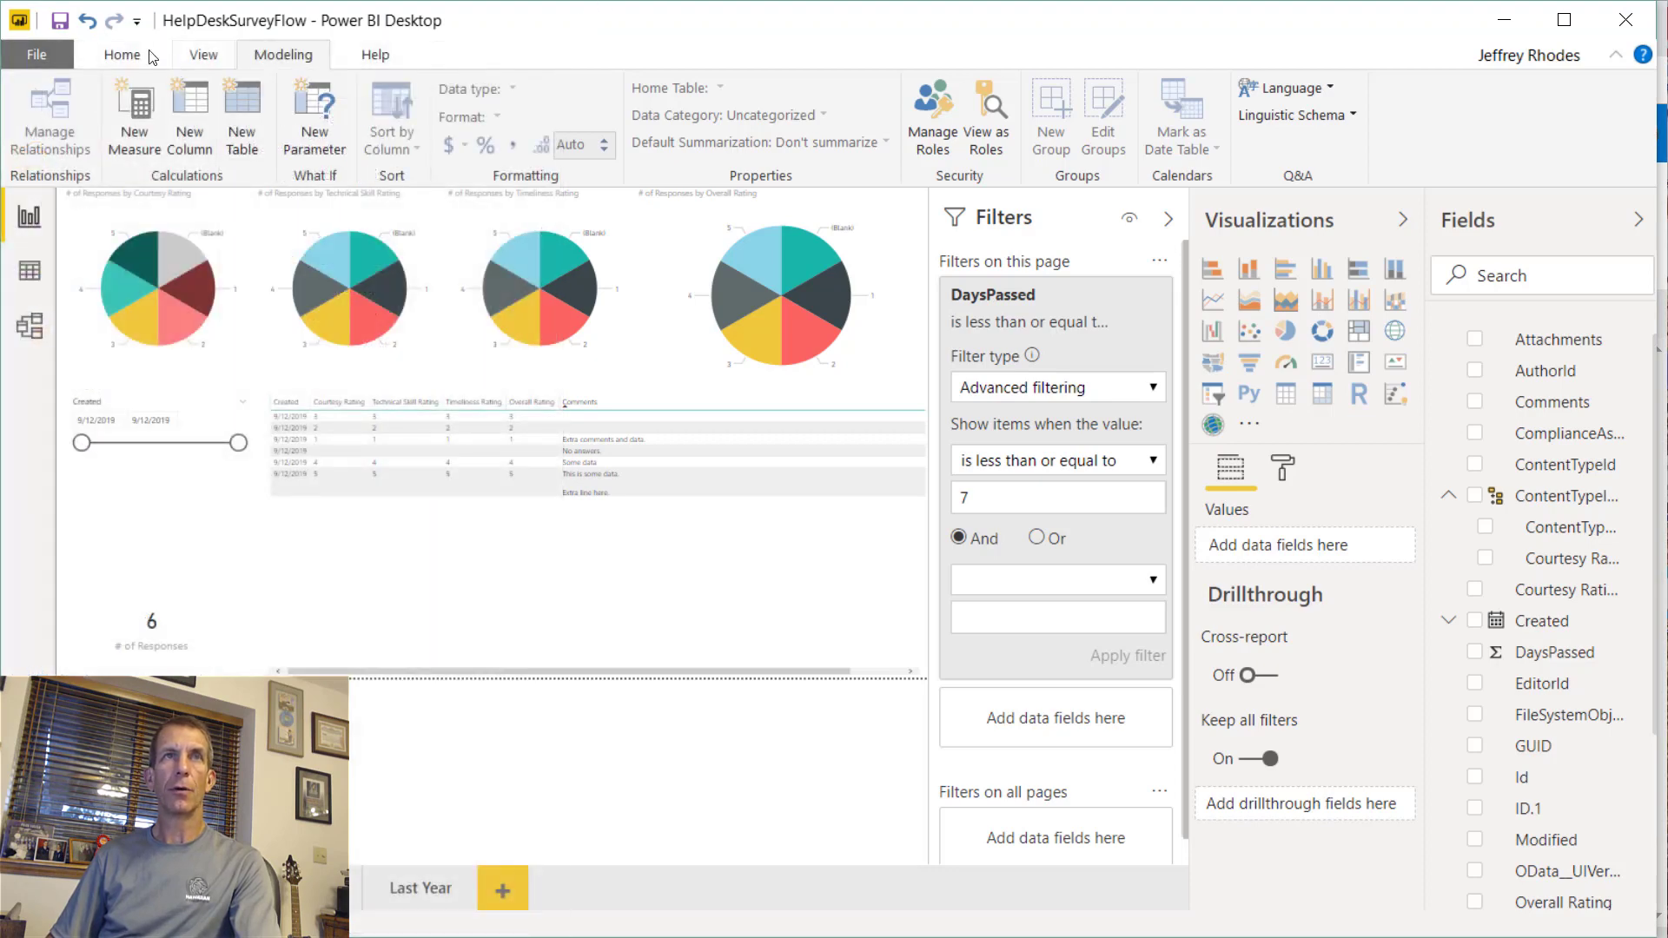
left_click(122, 54)
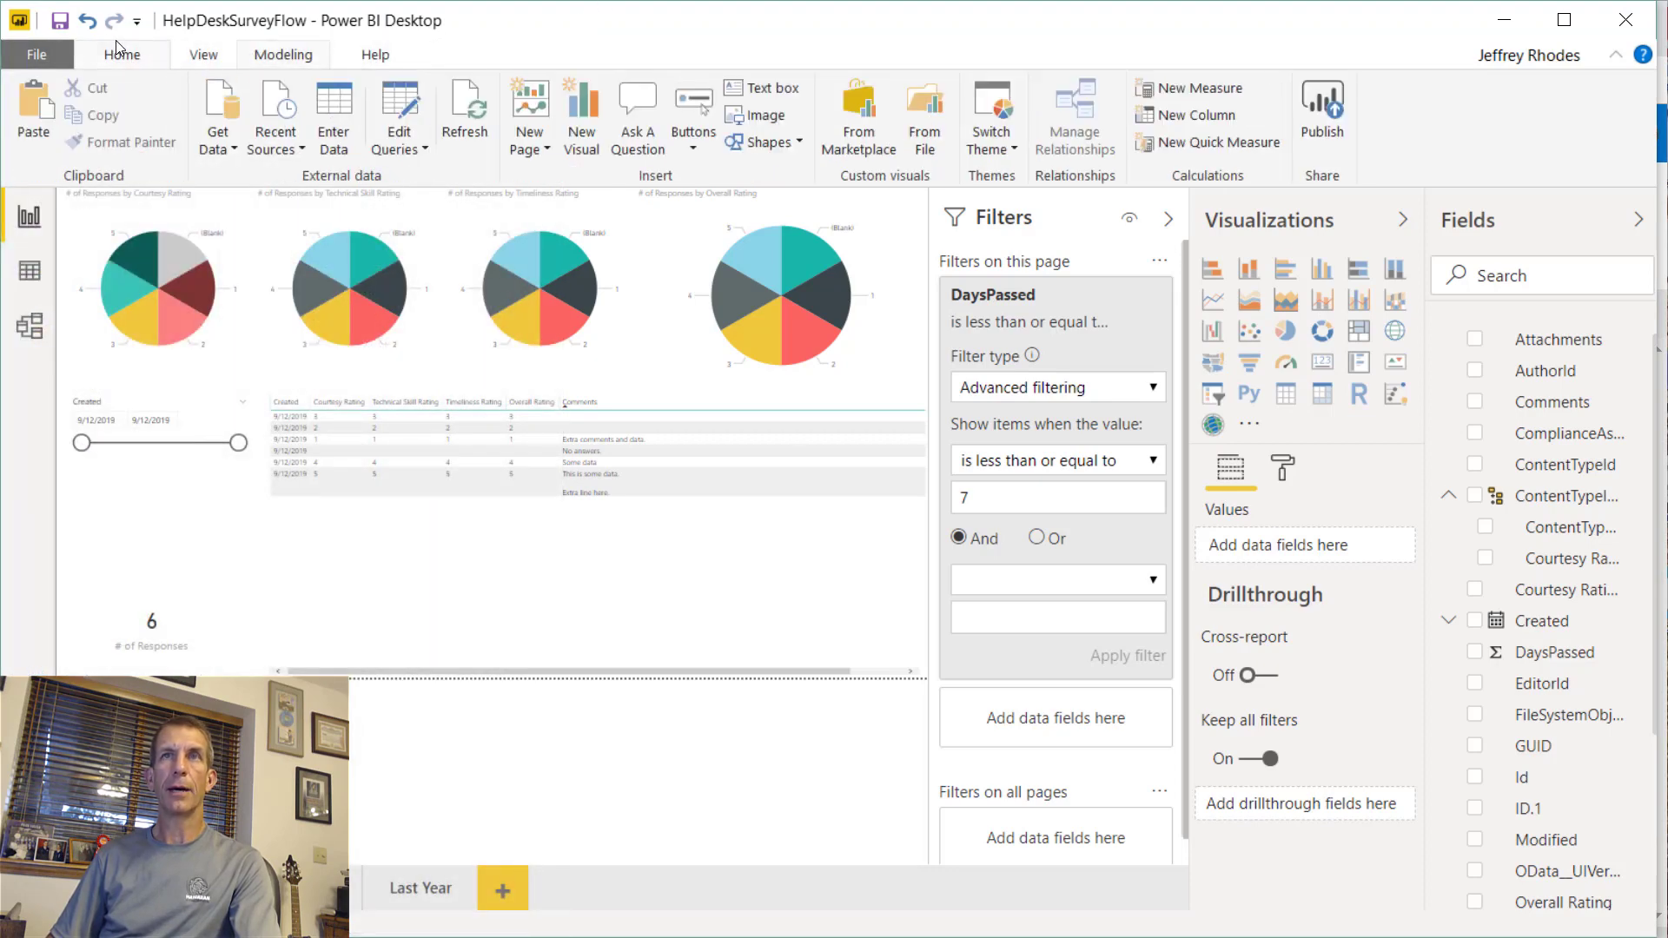
left_click(1344, 121)
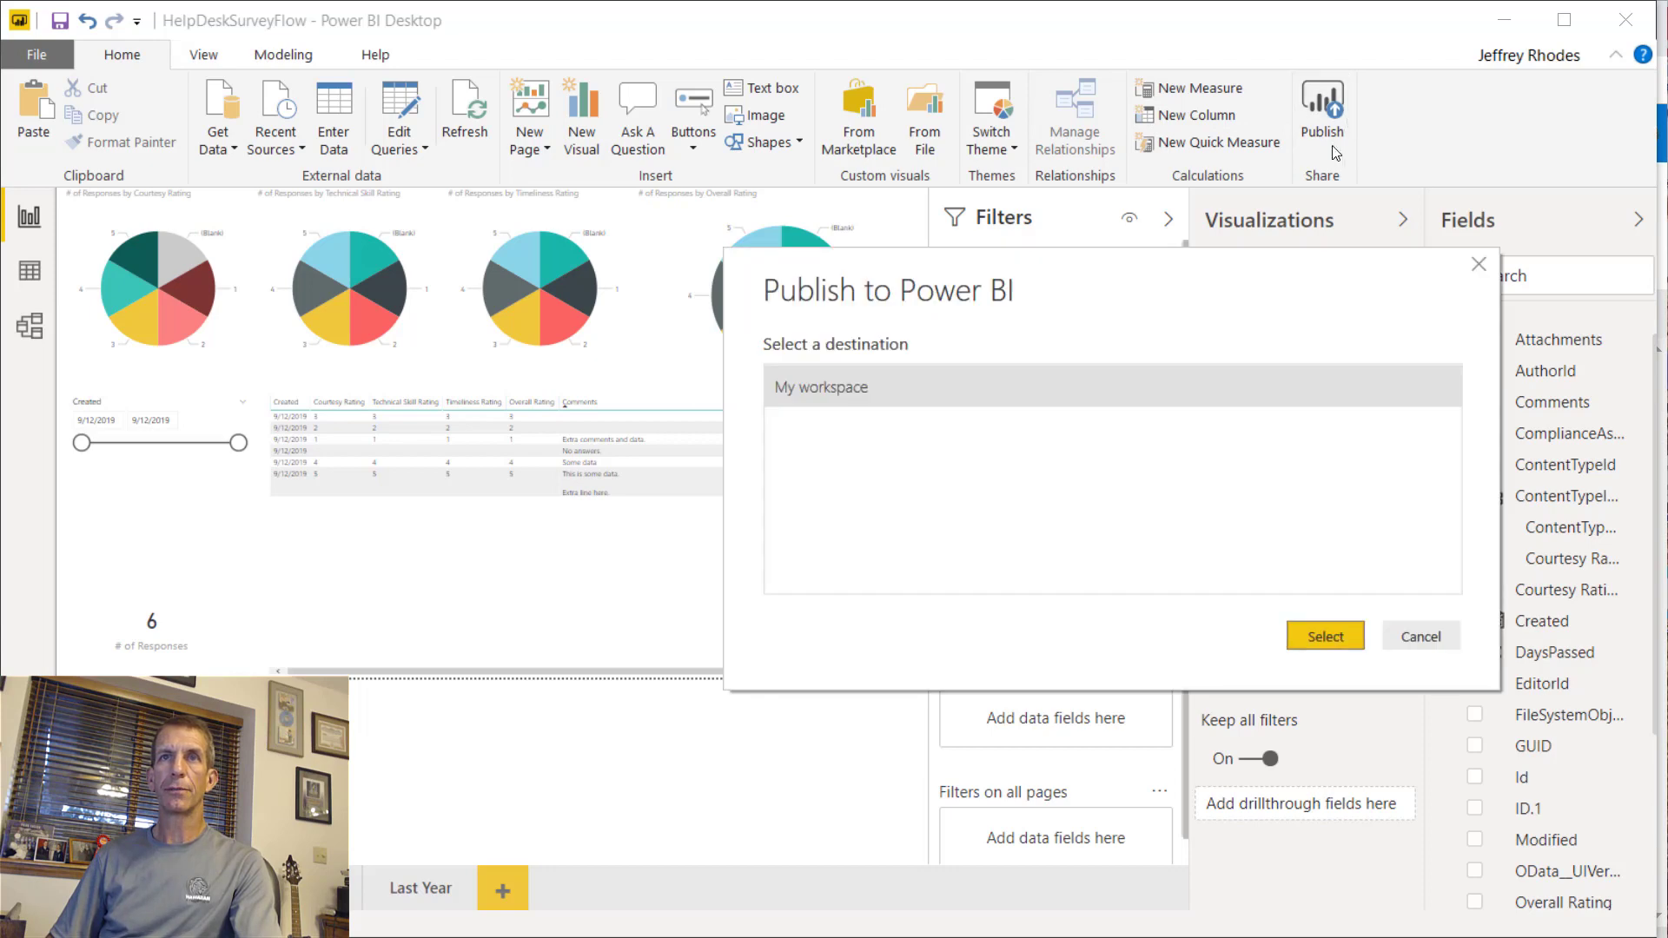
left_click(1317, 643)
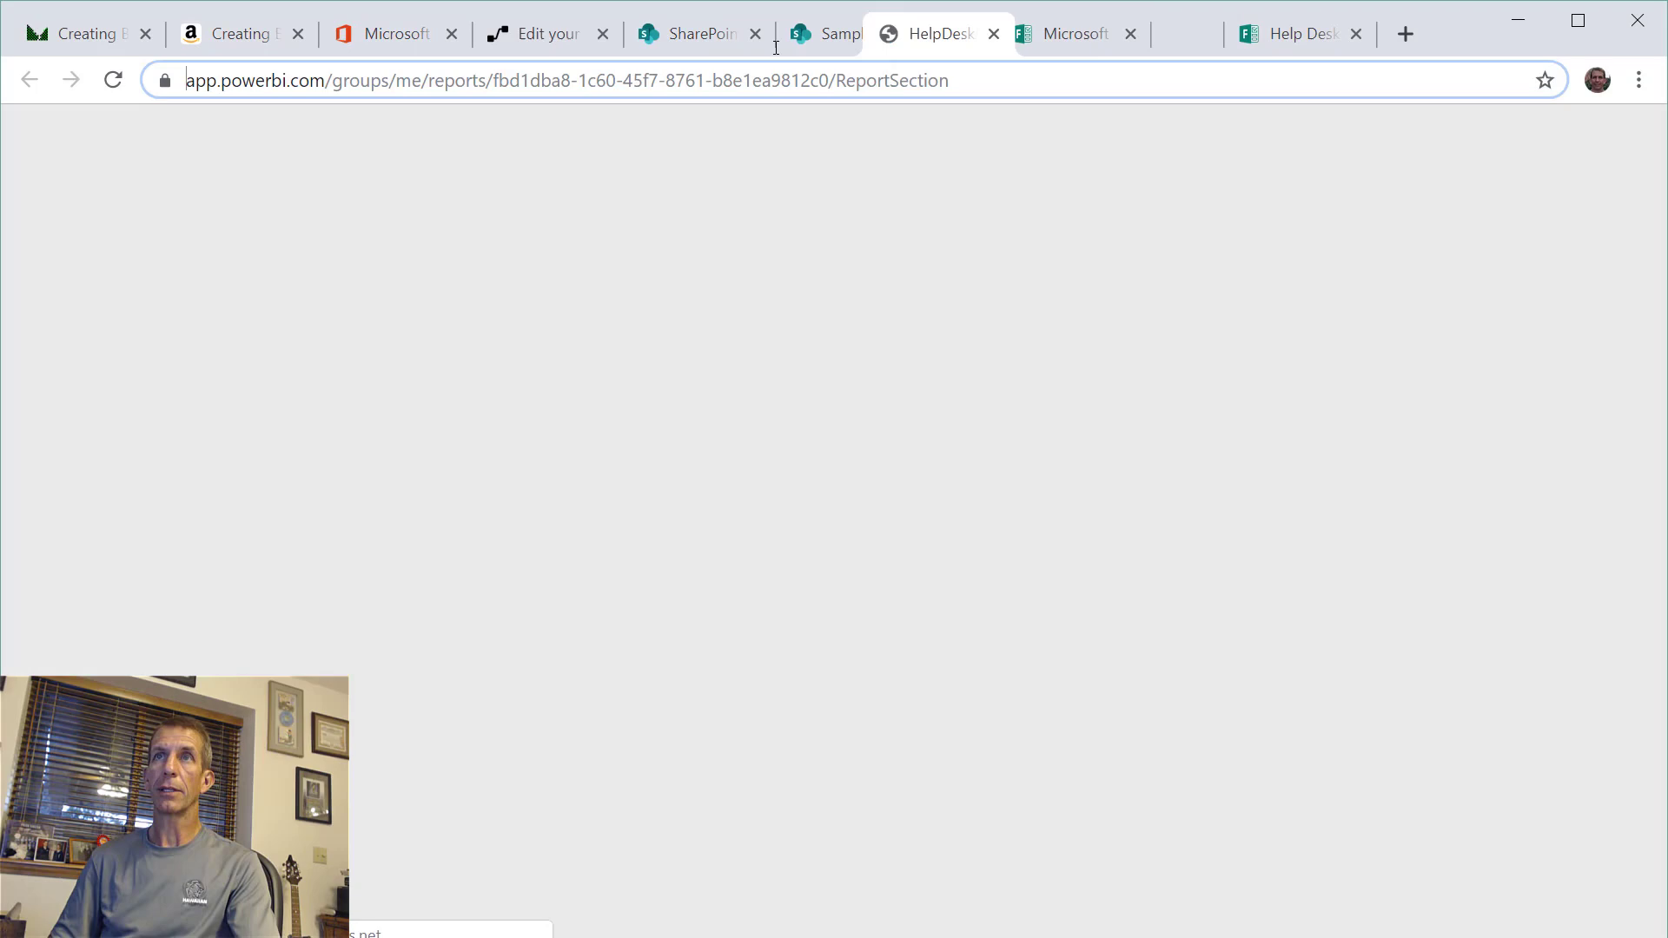
- In the published report in the browser, test cross-filtering on the Last Month page with slices of the Technical Skill Rating and Overall Rating charts
left_click_drag(912, 33, 789, 35)
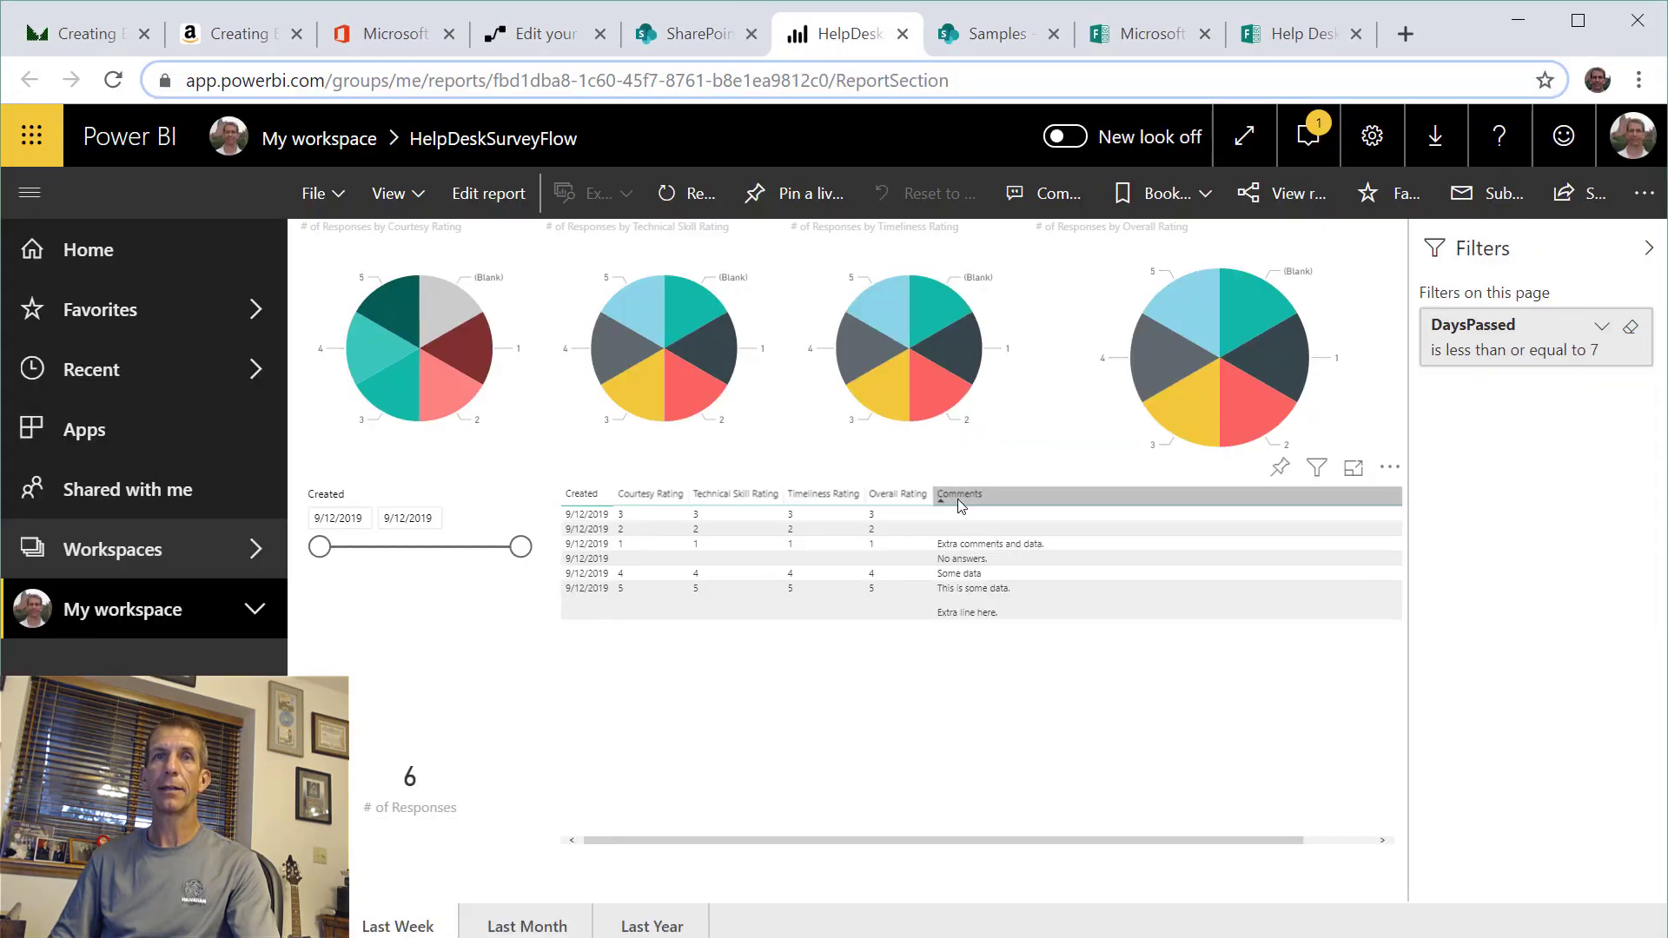
left_click(524, 926)
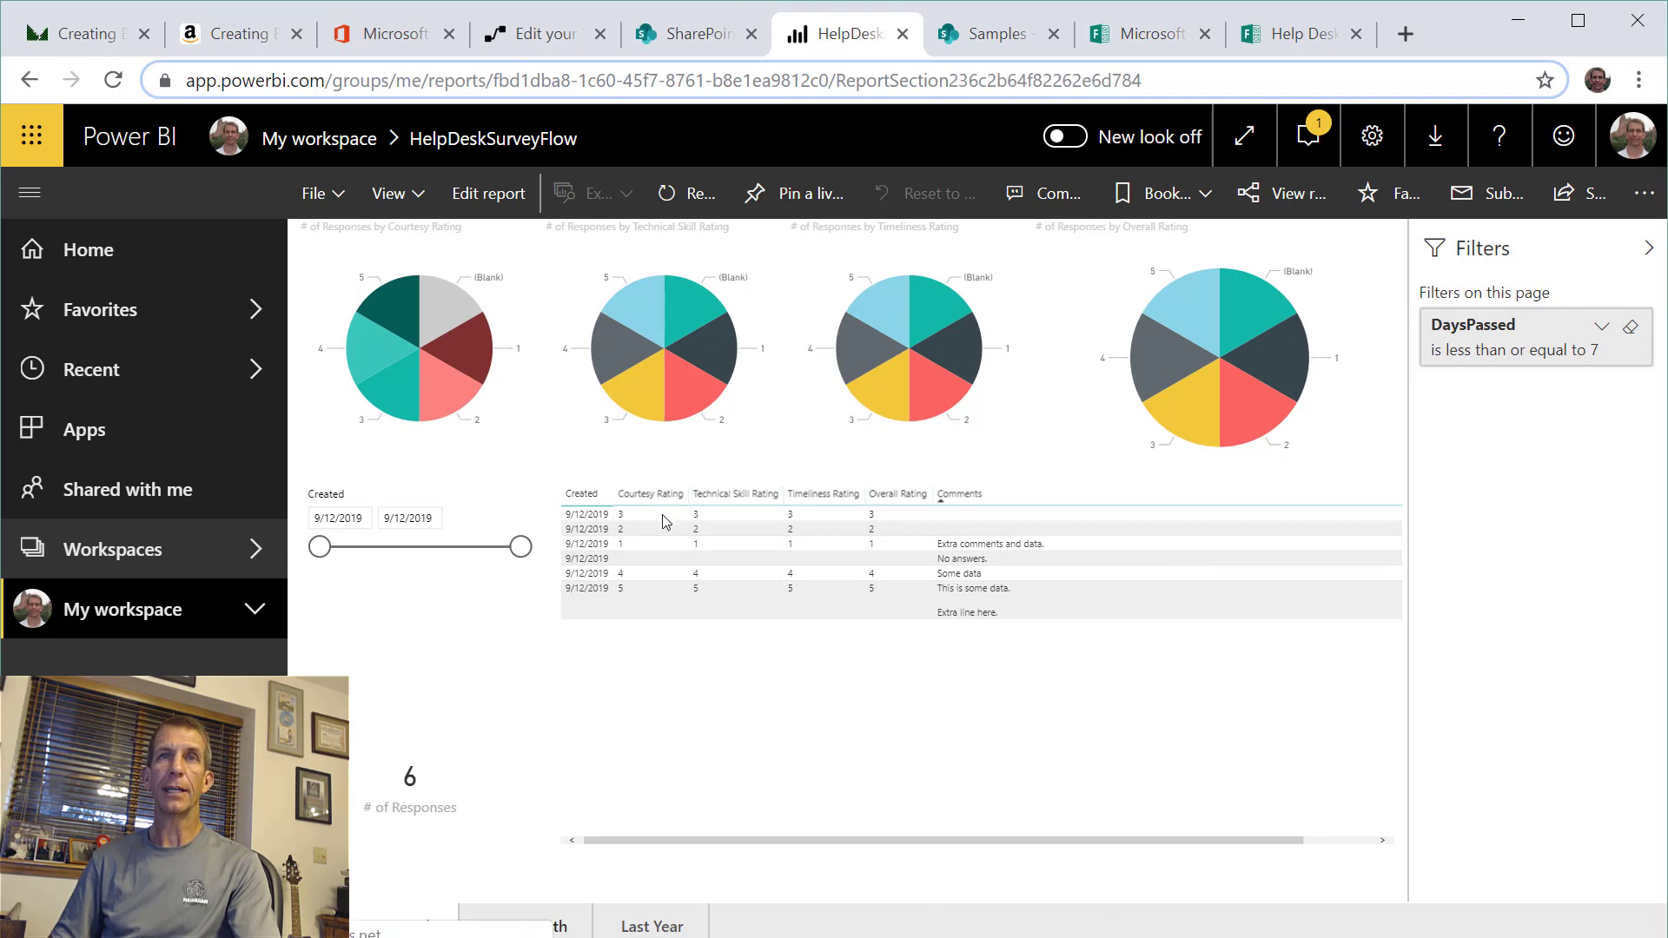
left_click(691, 396)
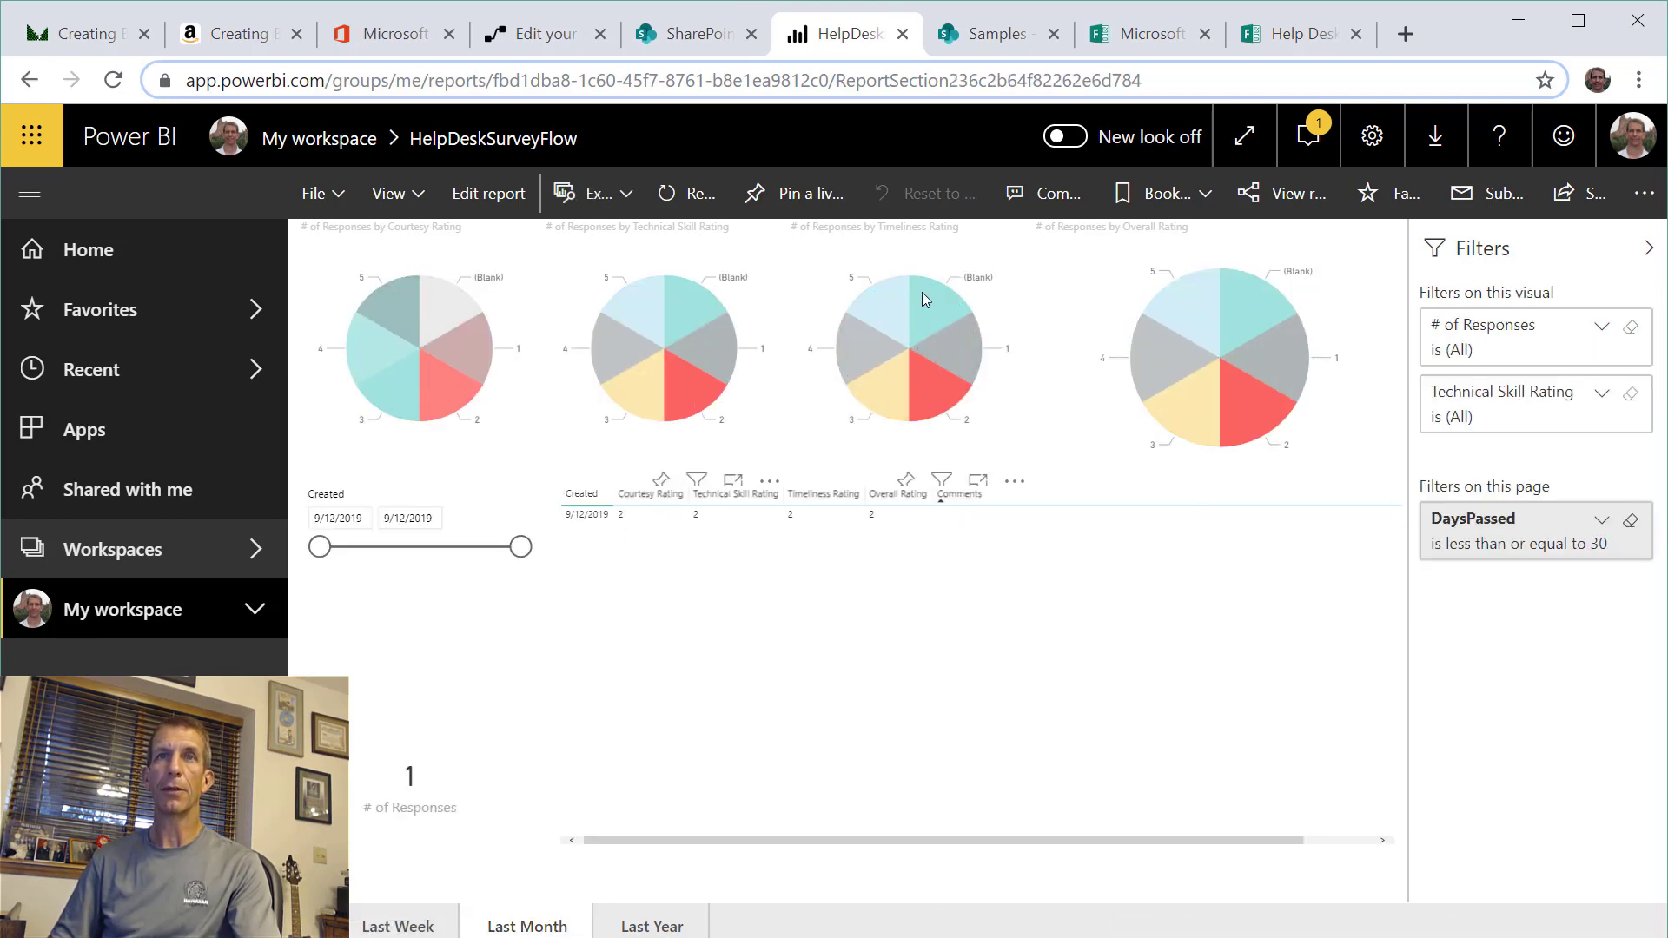
left_click(1233, 393)
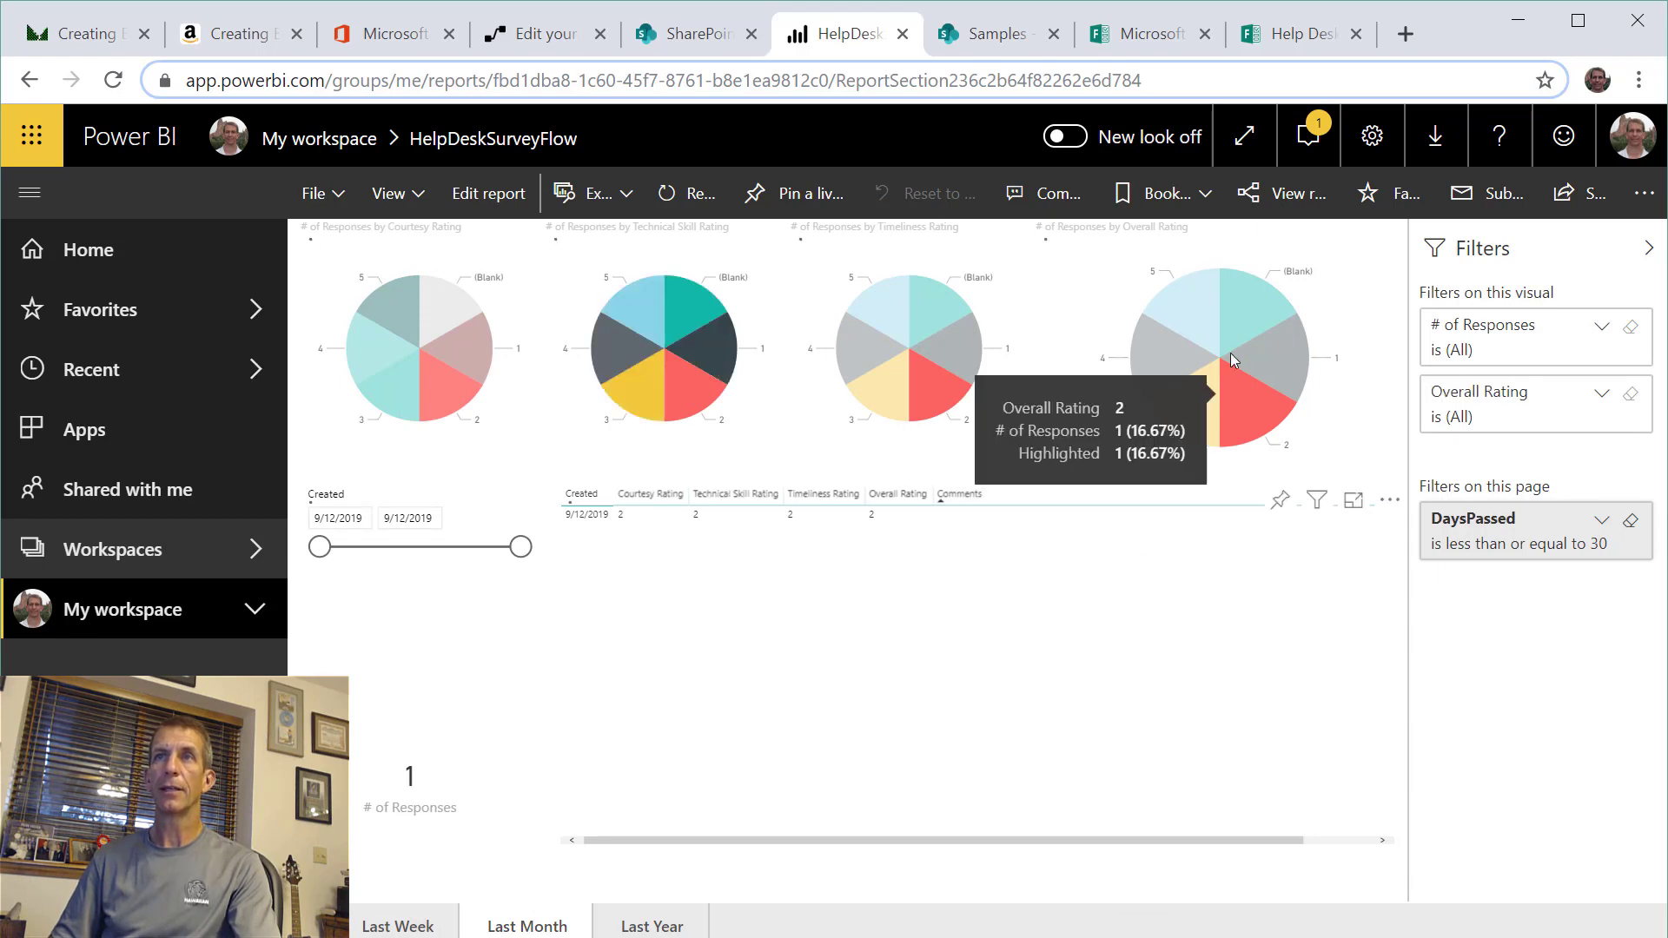
left_click(1183, 365)
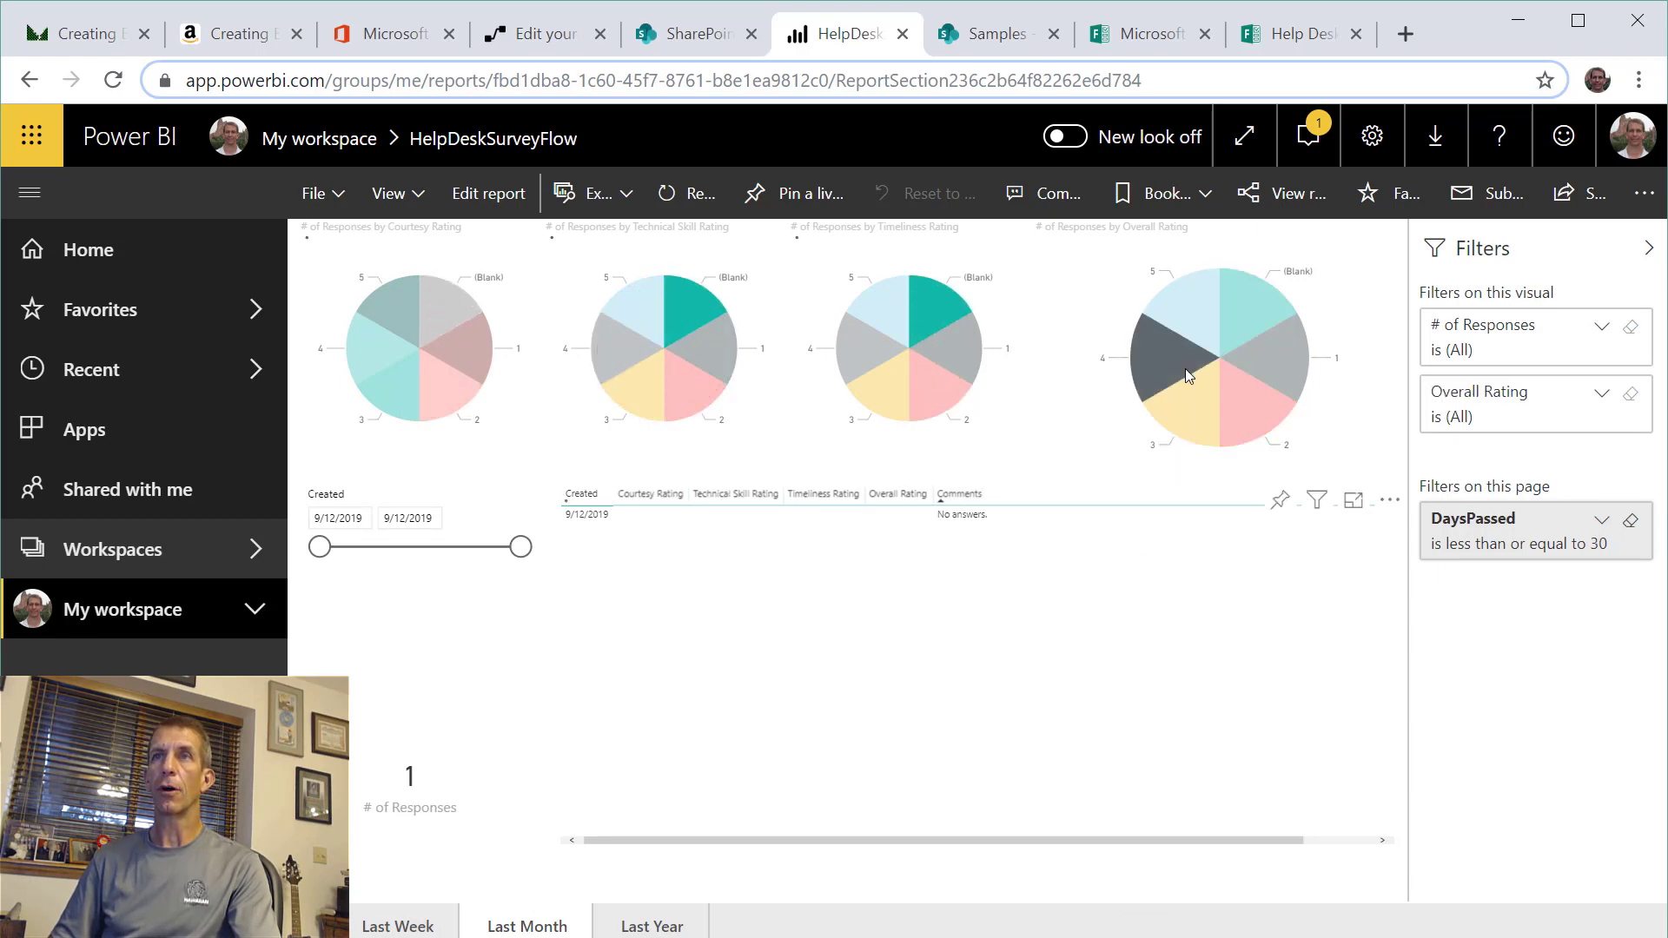
left_click(1214, 438)
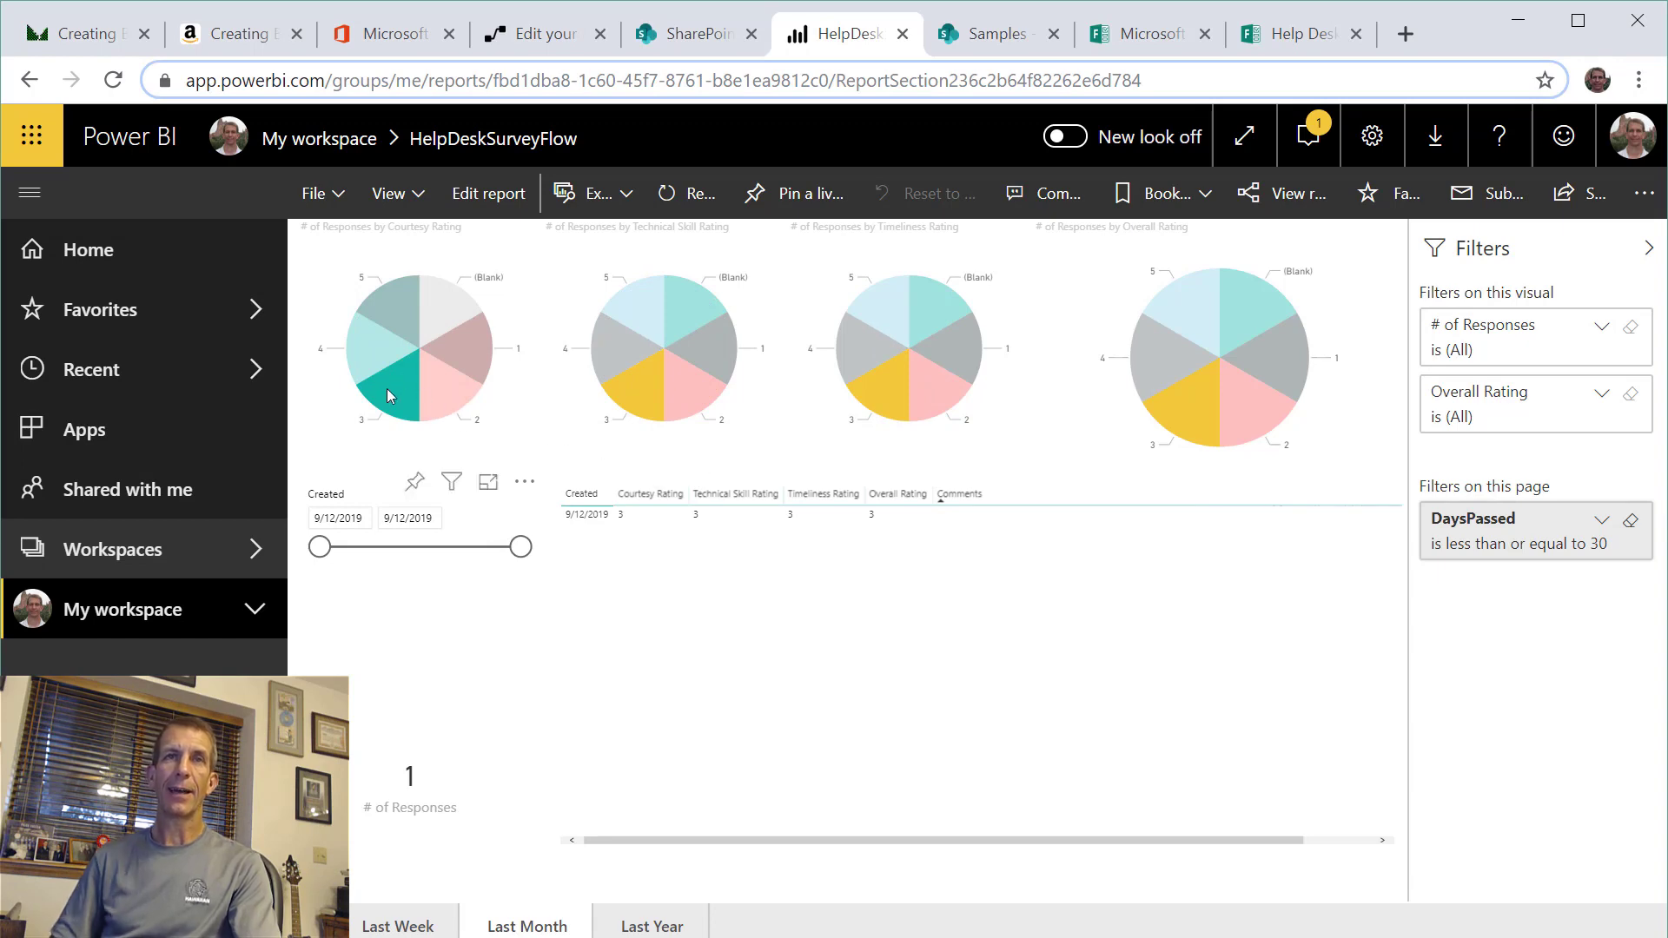
left_click(628, 387)
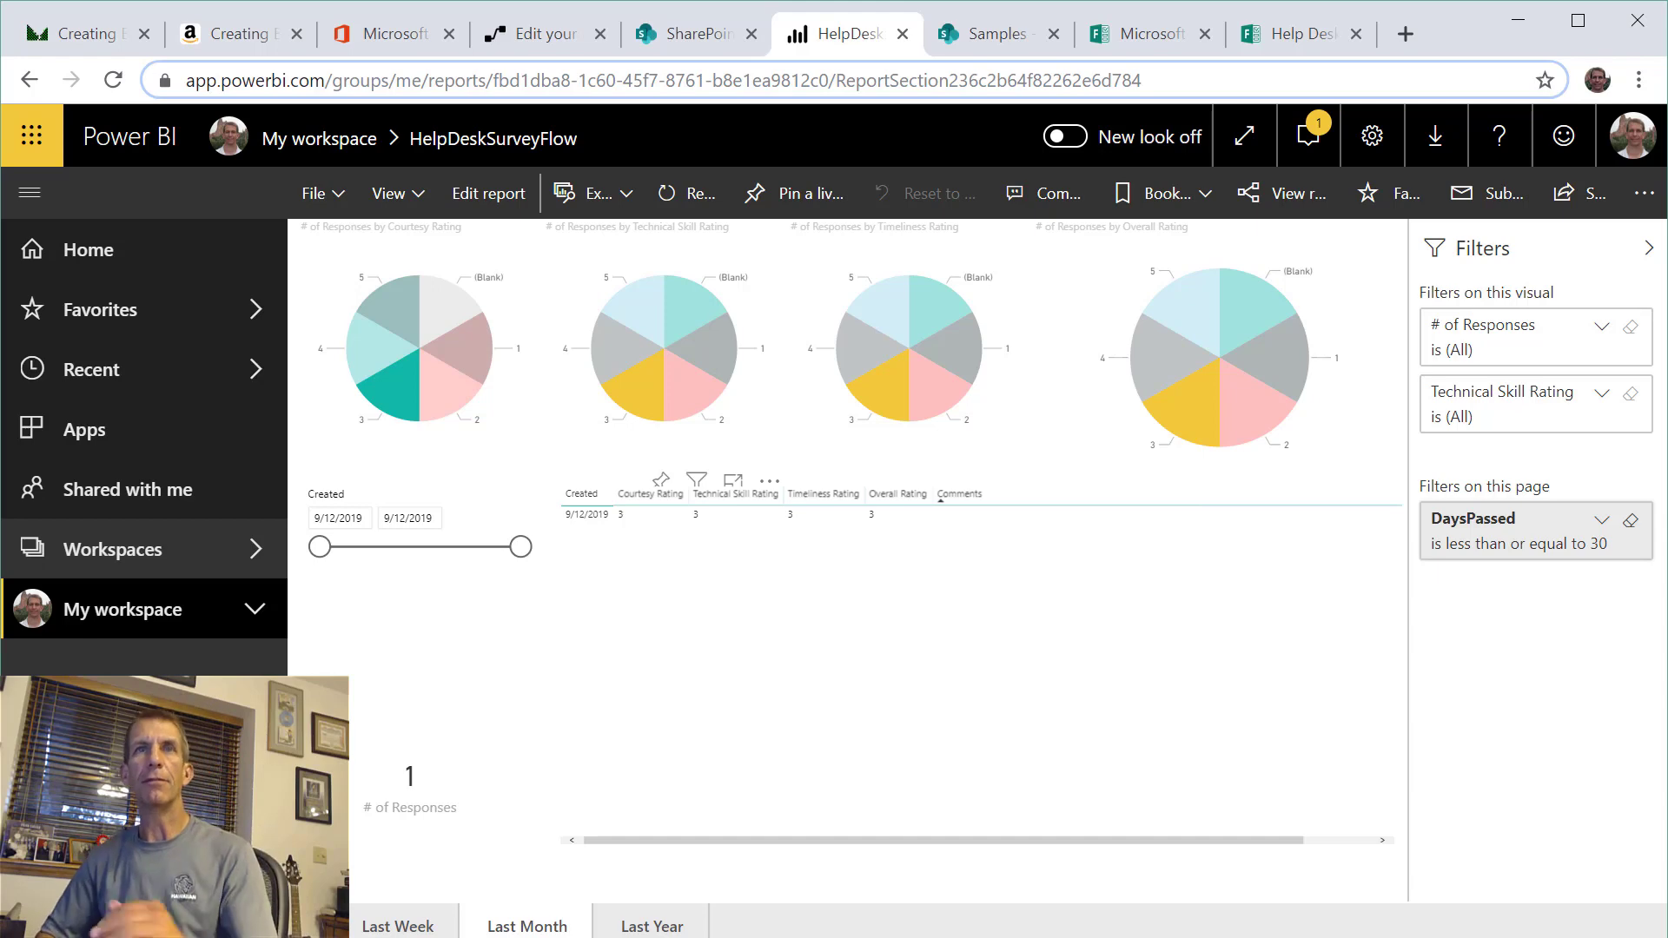
- Look at the report's export options and view it full screen, focusing on the Overall Rating pie chart with its rating 2 slice selected
left_click(319, 195)
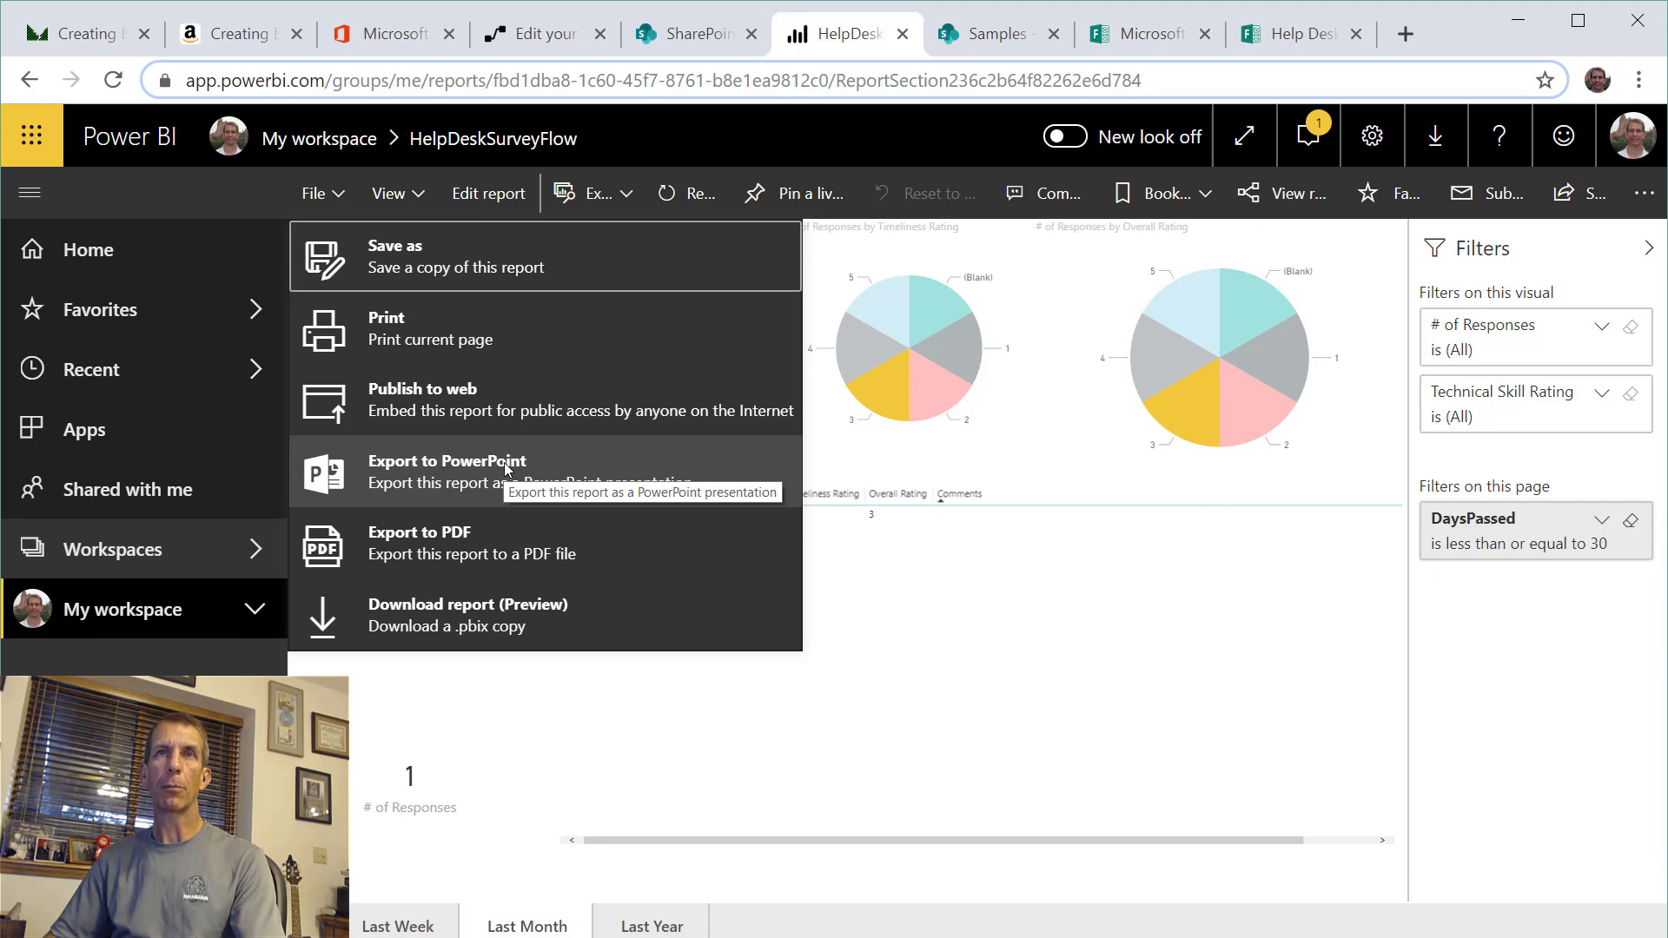
left_click(1244, 136)
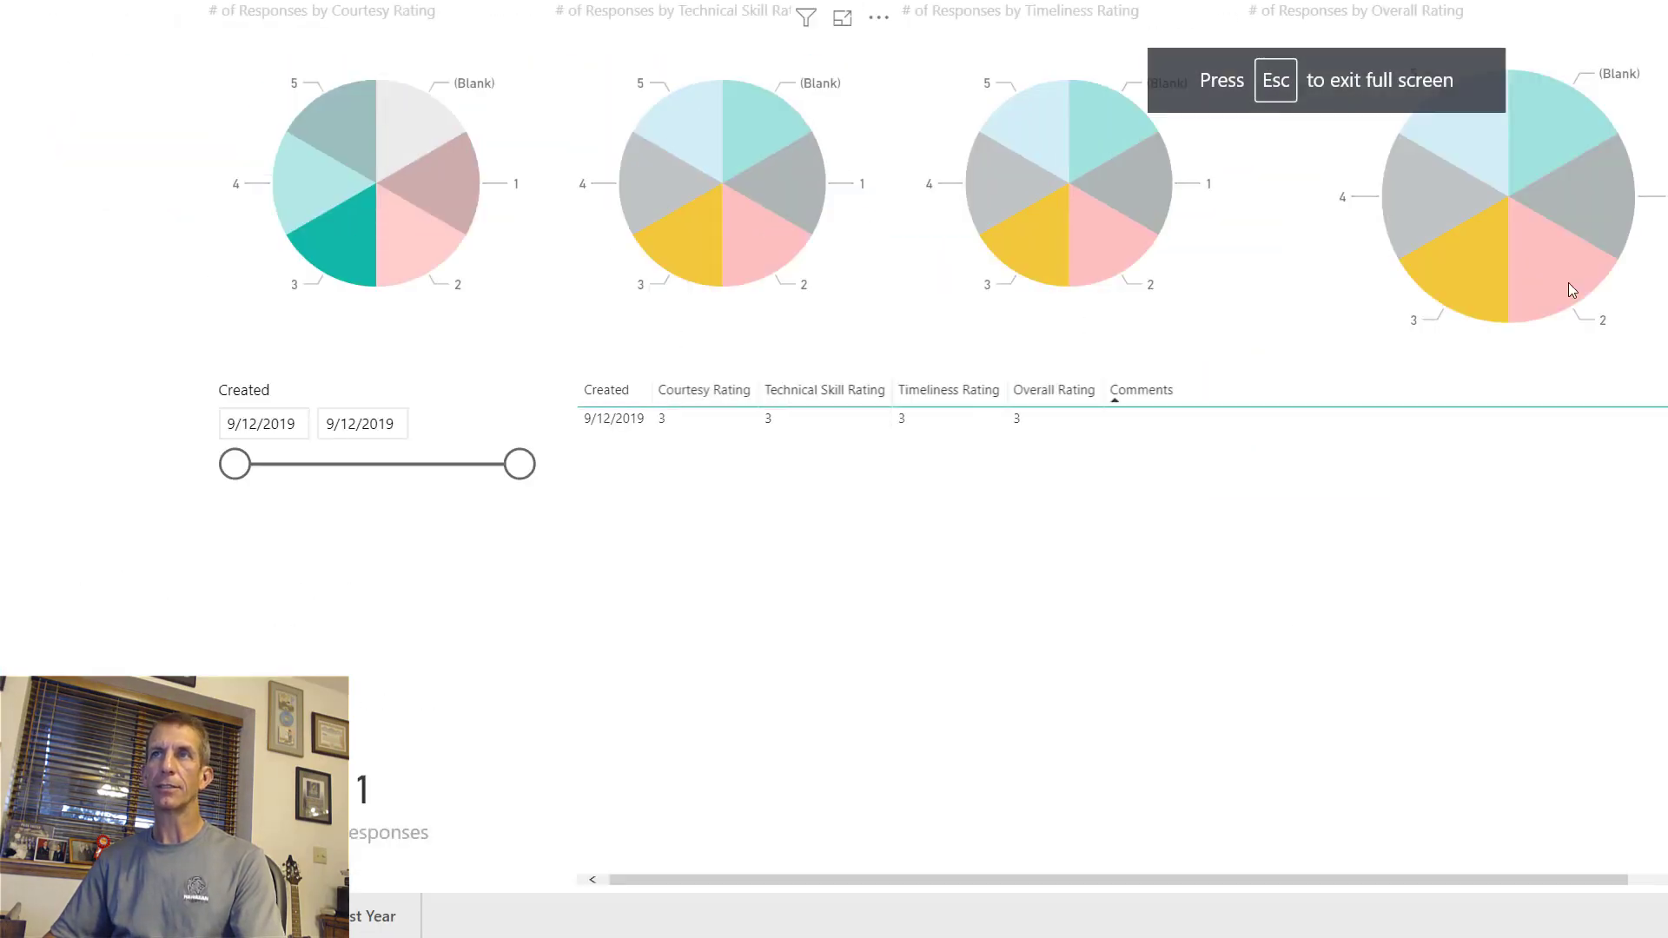
left_click(1571, 288)
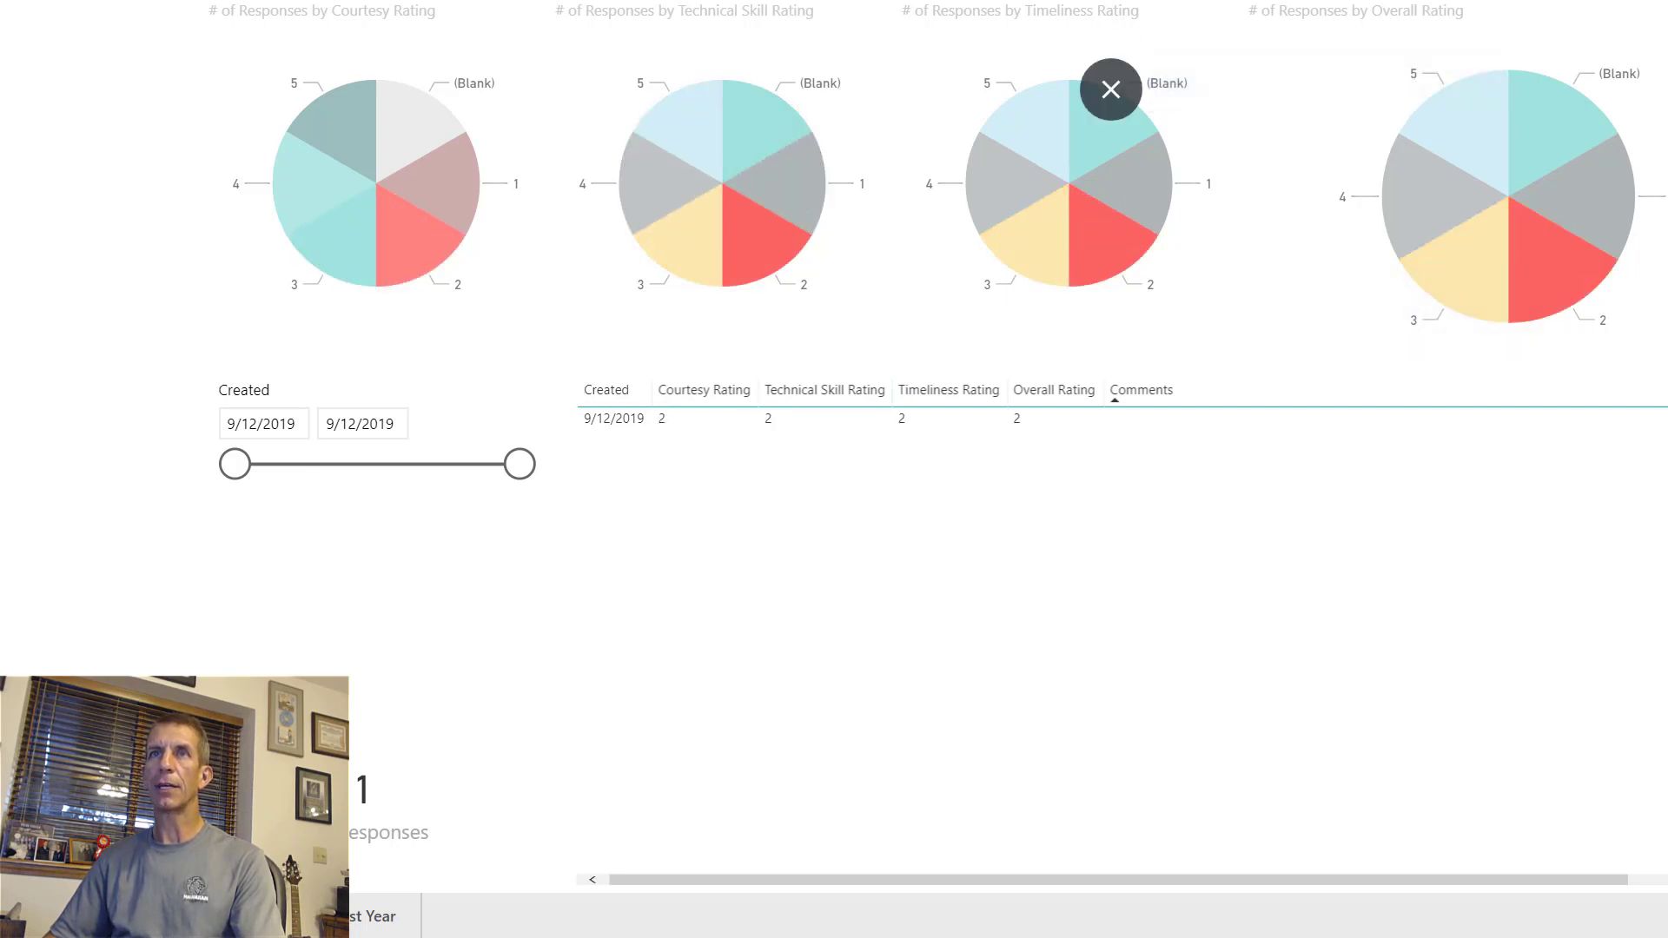
left_click(1659, 7)
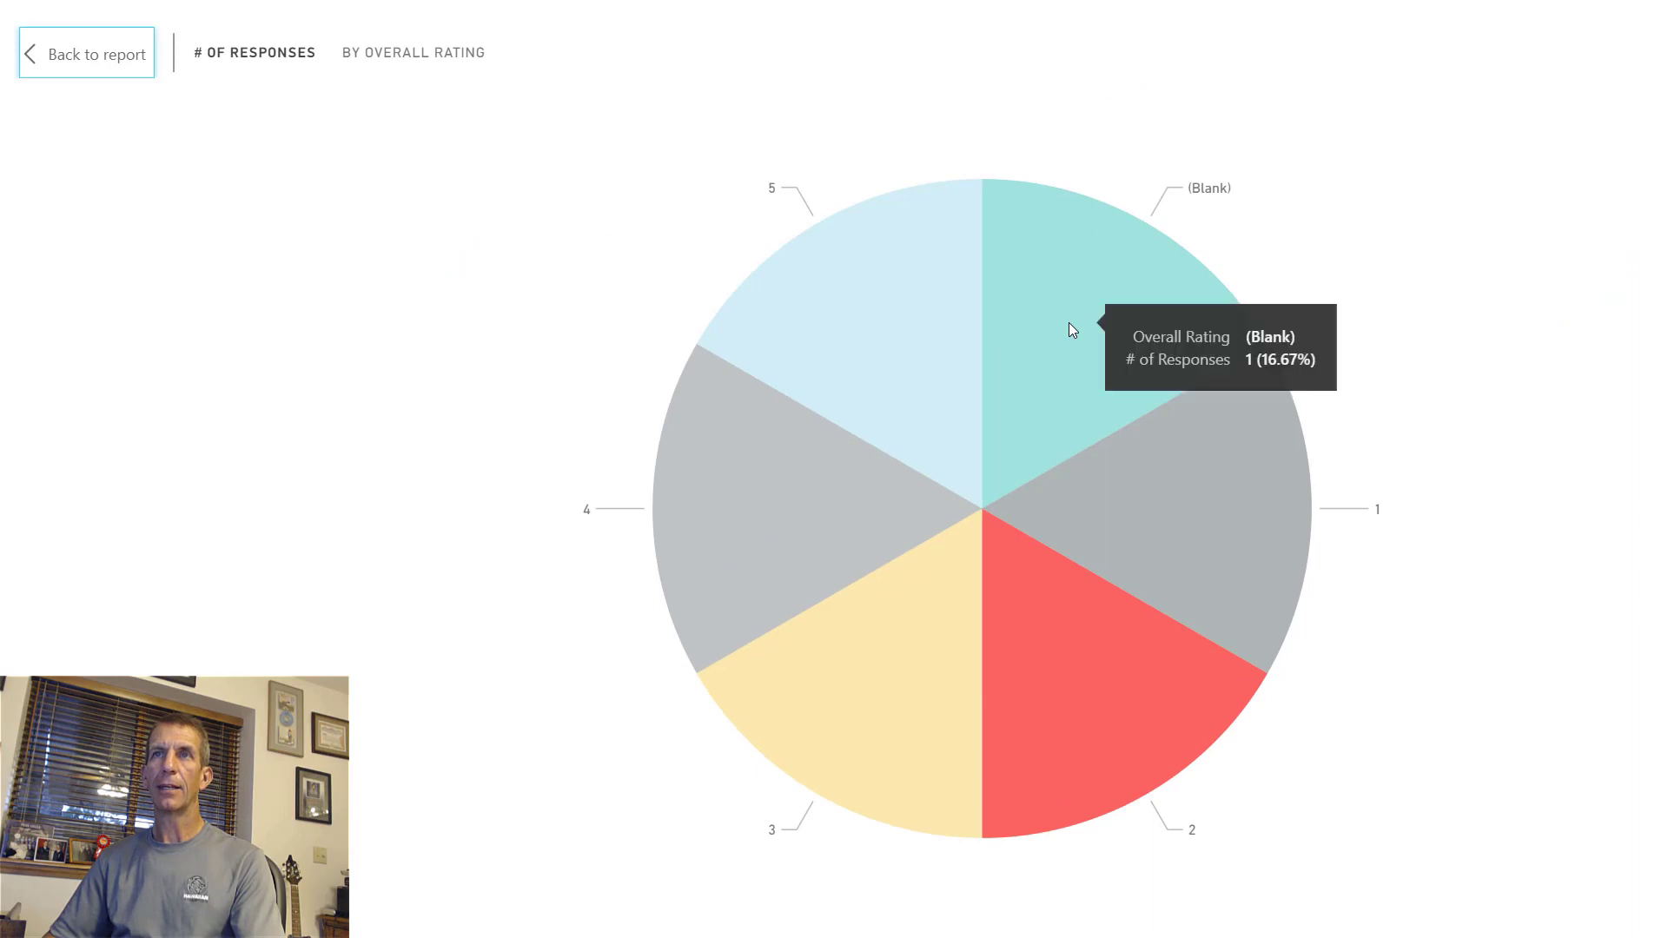